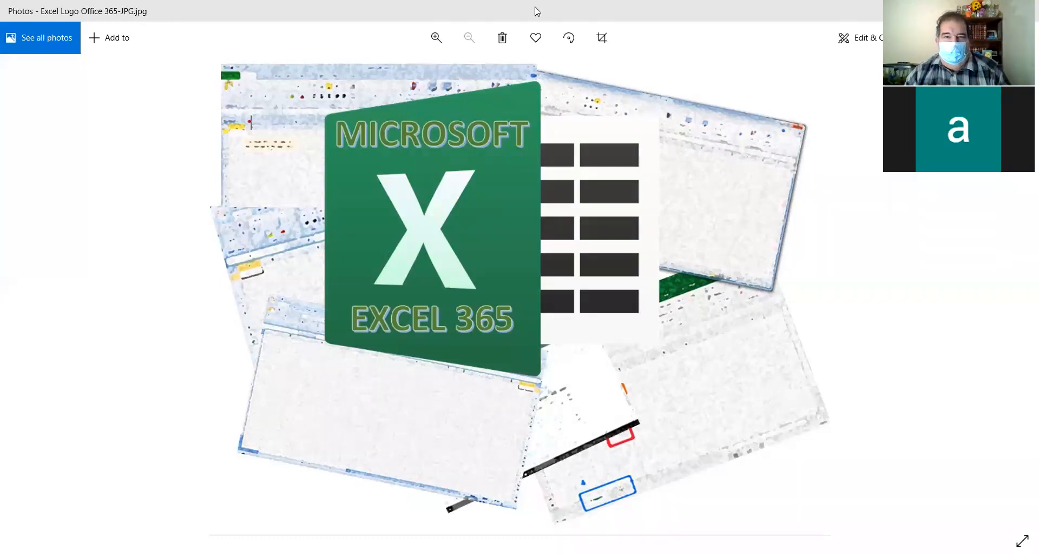
Step: Switch to the browser and open Excel from the Office 365 home page's create options
{"action": "key", "text": "alt+Tab"}
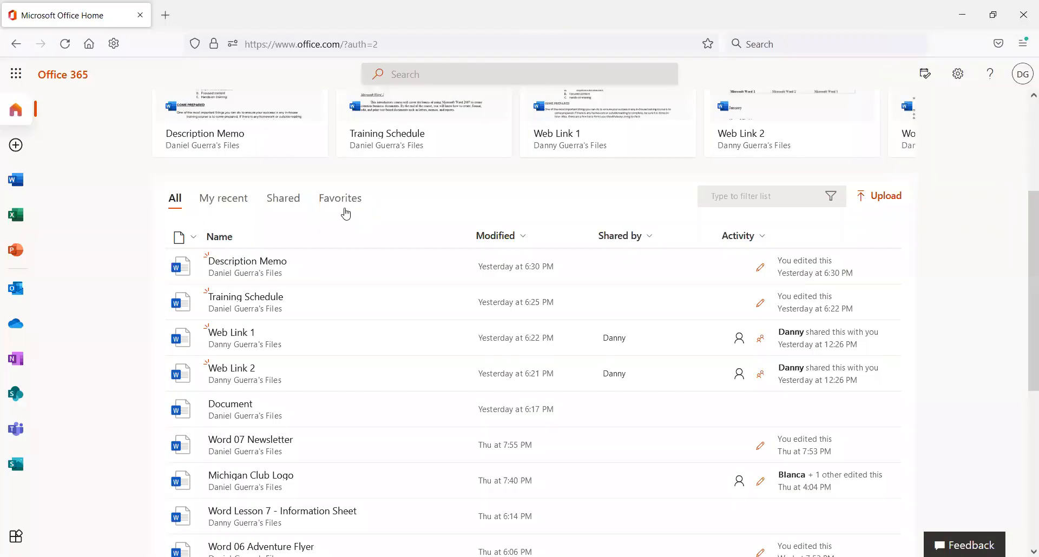
{"action": "scroll", "coordinate": [343, 211], "scroll_direction": "up", "scroll_amount": 2}
{"action": "scroll", "coordinate": [233, 189], "scroll_direction": "up", "scroll_amount": 1}
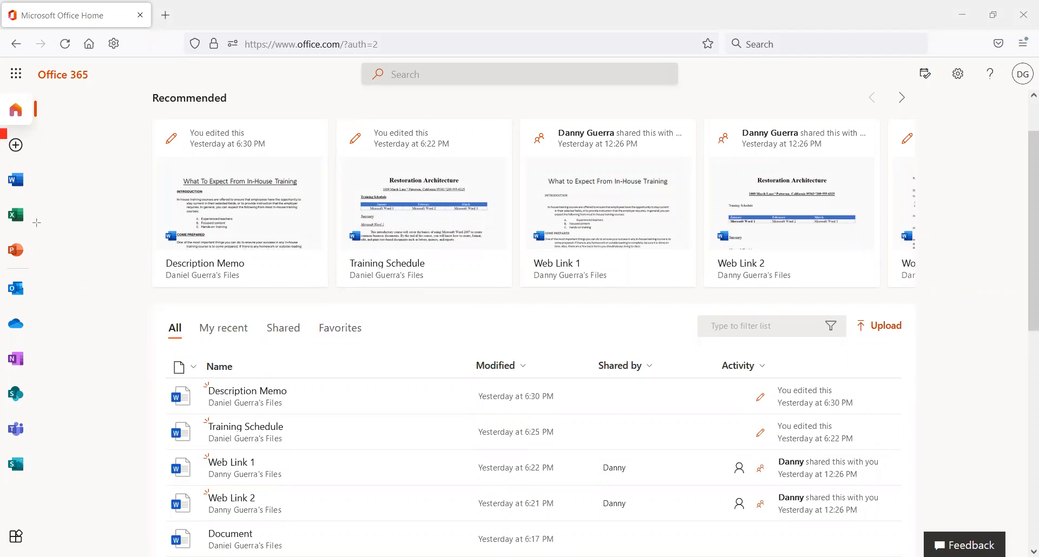
{"action": "left_click", "coordinate": [15, 147]}
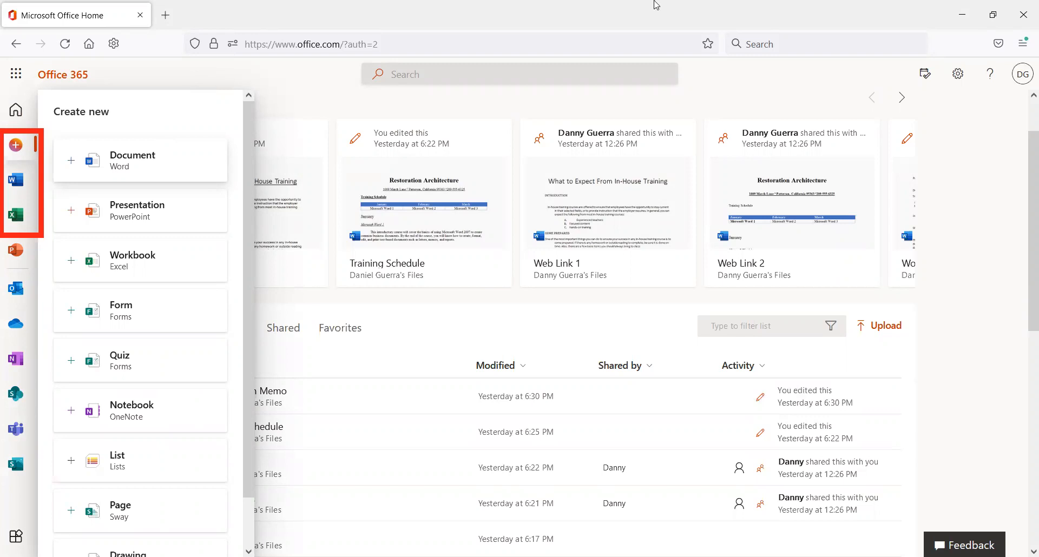
{"action": "left_click", "coordinate": [16, 215]}
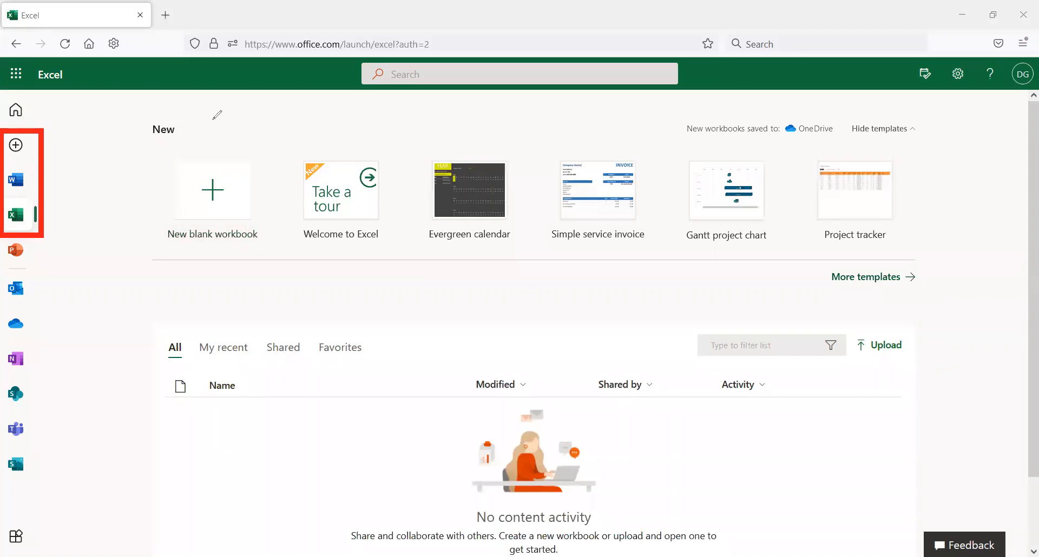
{"action": "mouse_move", "coordinate": [140, 141]}
{"action": "left_mouse_down"}
{"action": "mouse_move", "coordinate": [271, 220]}
{"action": "mouse_move", "coordinate": [282, 272]}
{"action": "left_mouse_up"}
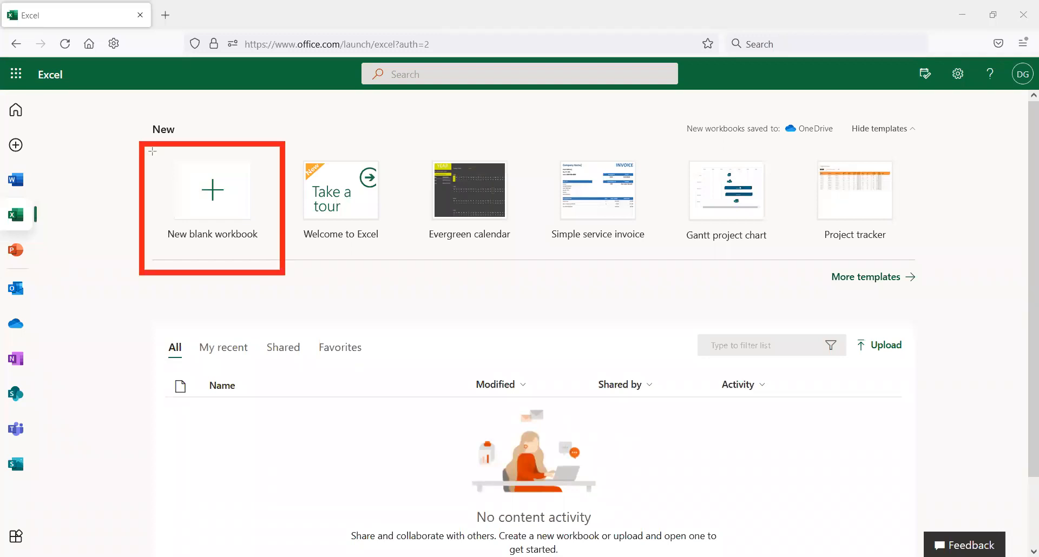
{"action": "left_click_drag", "start_coordinate": [294, 143], "coordinate": [414, 269]}
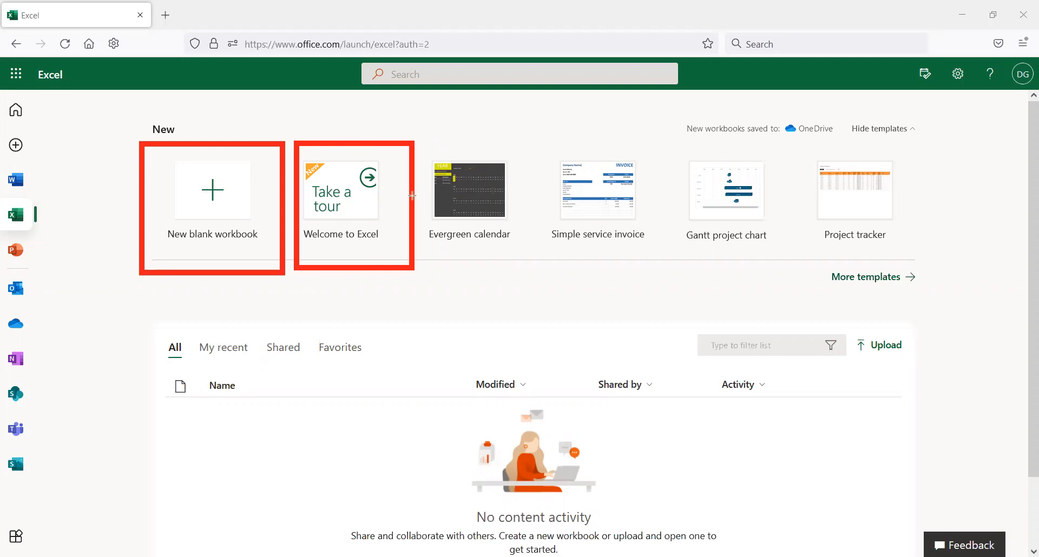
{"action": "left_click", "coordinate": [426, 150]}
{"action": "left_click", "coordinate": [787, 263]}
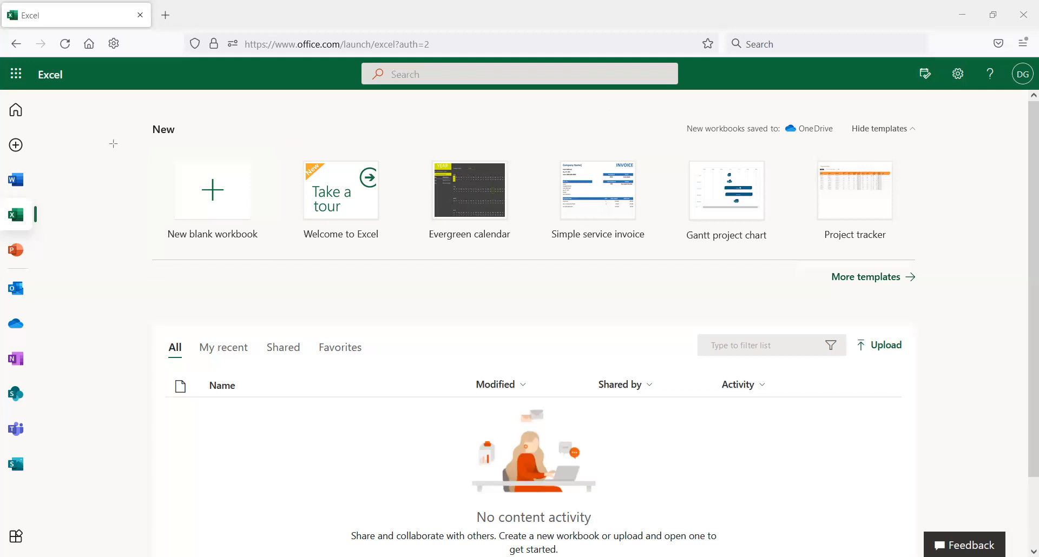
{"action": "left_click_drag", "start_coordinate": [145, 149], "coordinate": [282, 268]}
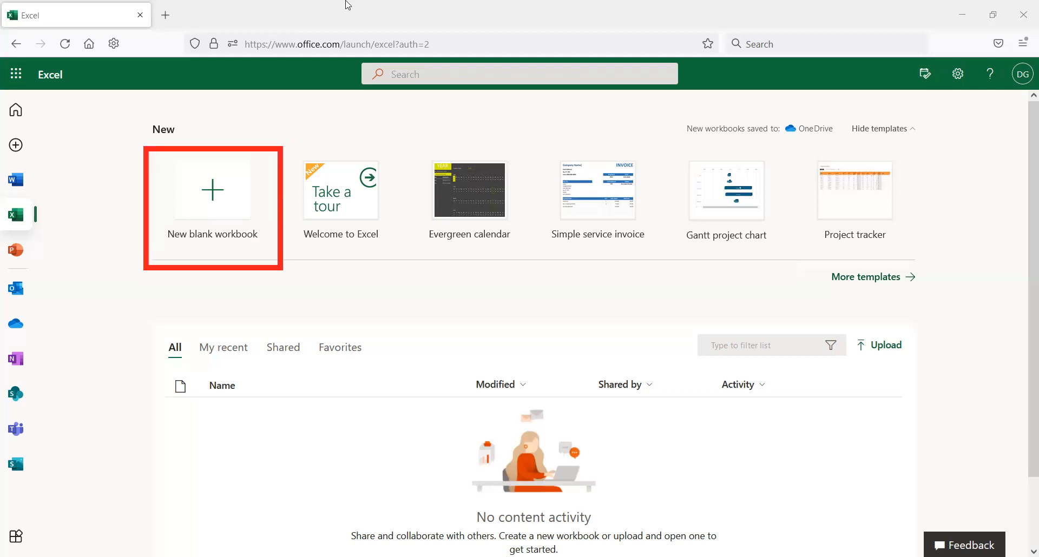
Step: Create a new blank workbook, choosing the signed-in work account when asked
{"action": "left_click", "coordinate": [219, 199]}
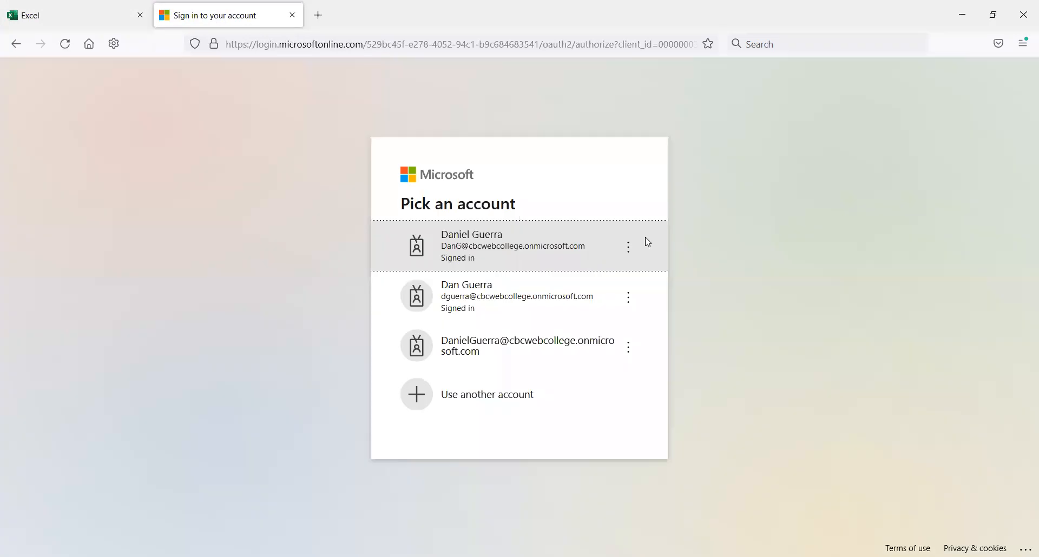
{"action": "left_click", "coordinate": [561, 246]}
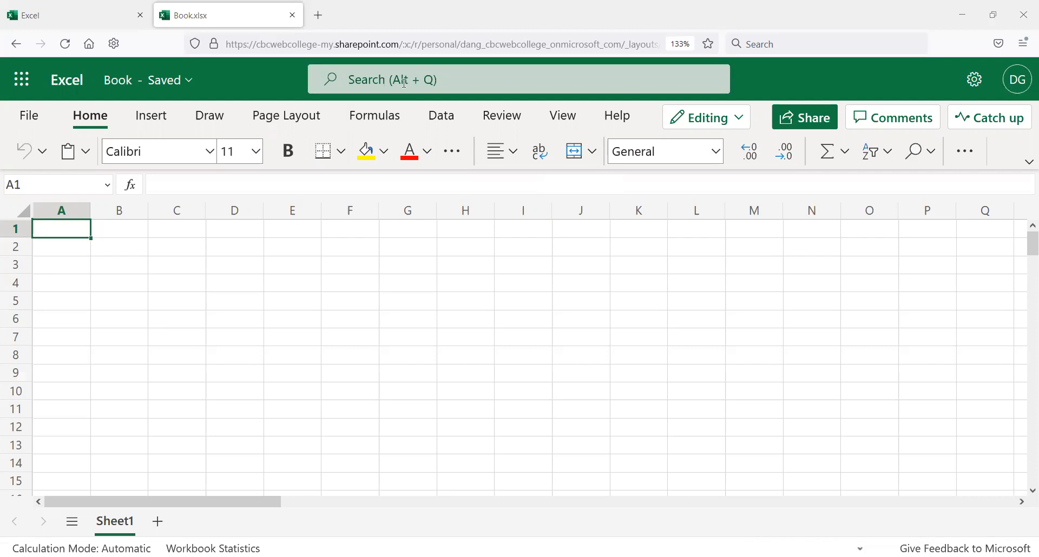
Step: Rename the workbook as My First Excel Workbook
{"action": "mouse_move", "coordinate": [28, 68]}
{"action": "left_mouse_down"}
{"action": "mouse_move", "coordinate": [212, 104]}
{"action": "mouse_move", "coordinate": [235, 98]}
{"action": "left_mouse_up"}
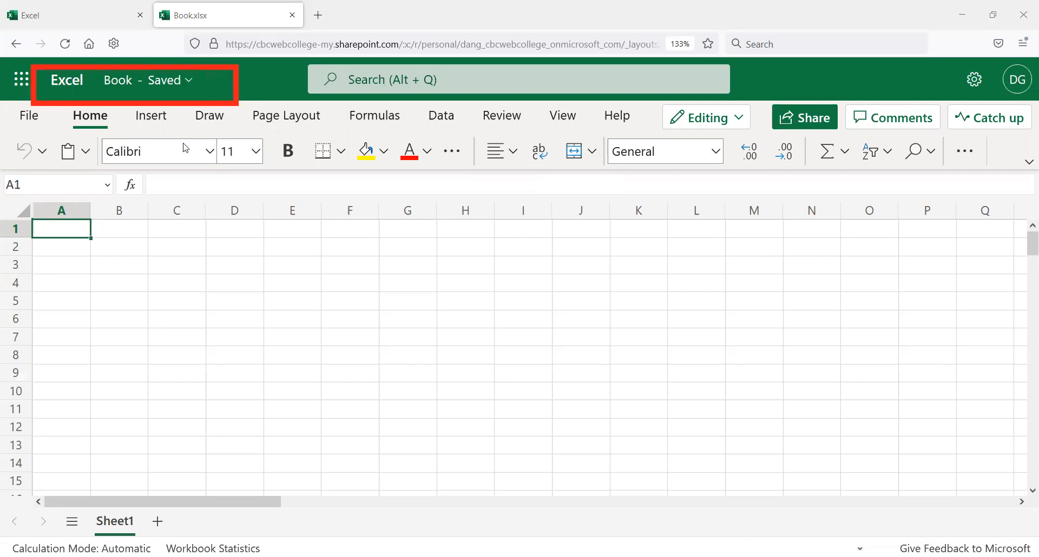
{"action": "left_click", "coordinate": [148, 81]}
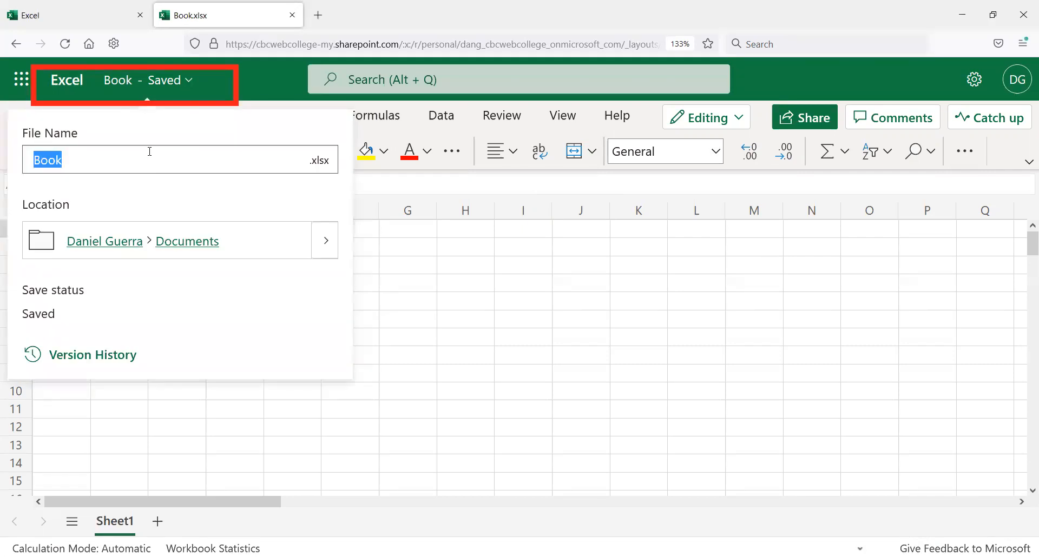
{"action": "type", "text": "My First"}
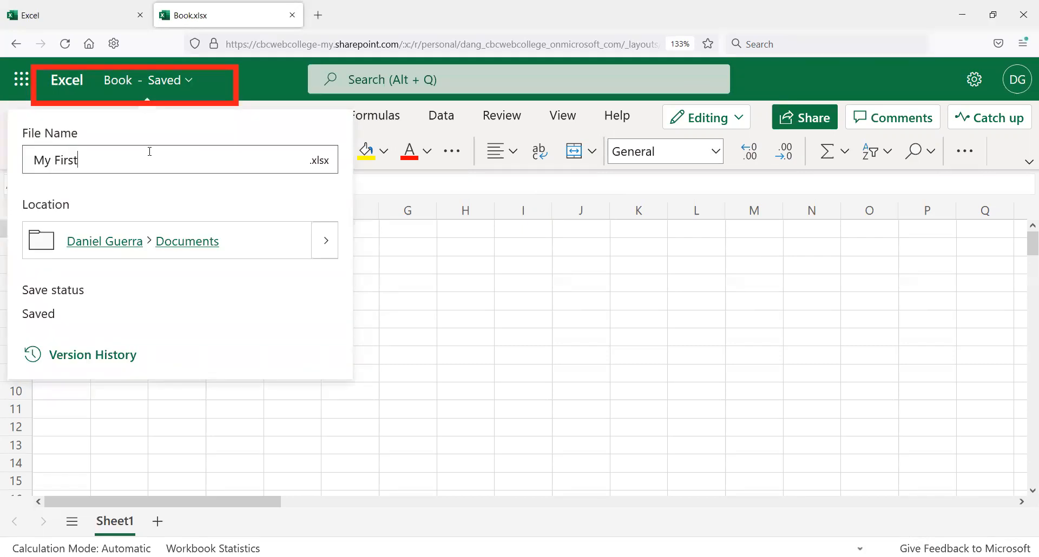
{"action": "type", "text": " Excel Workbook"}
{"action": "key", "text": "Return"}
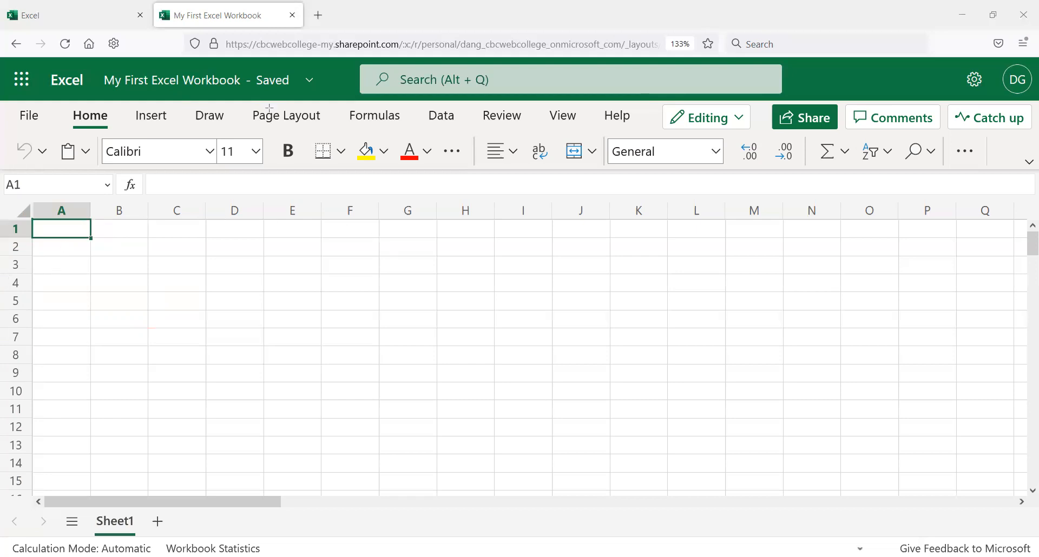
Step: Practise moving the active cell among the cells around B2, finishing back at A1
{"action": "left_click", "coordinate": [47, 250]}
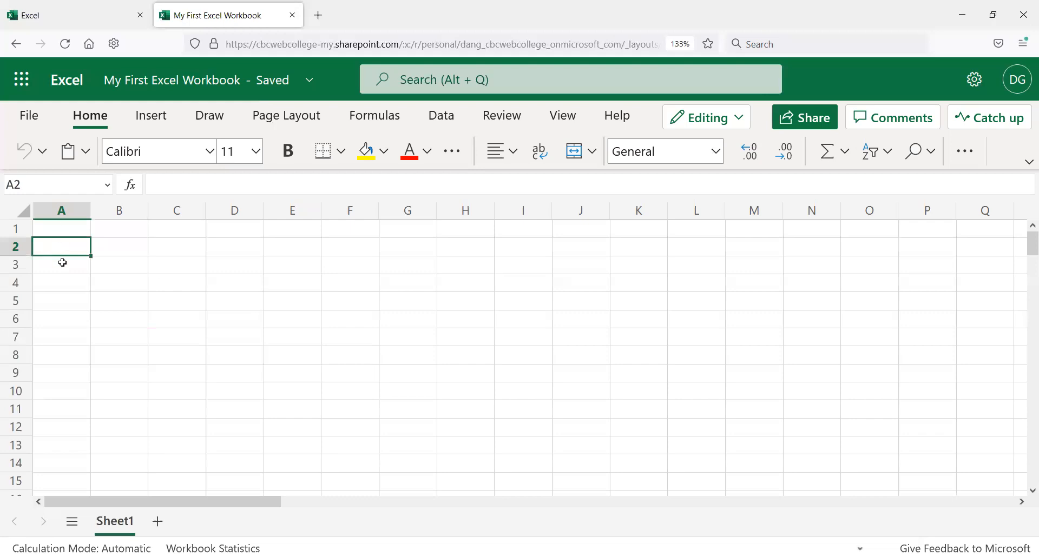
{"action": "left_click", "coordinate": [132, 245]}
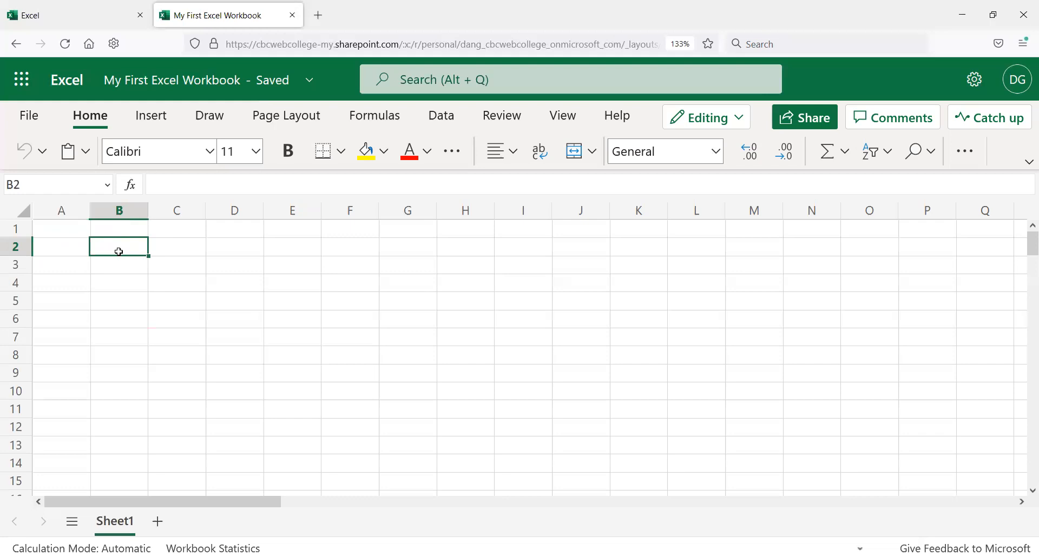
{"action": "key", "text": "Down"}
{"action": "key", "text": "Down"}
{"action": "key", "text": "Up"}
{"action": "key", "text": "Up"}
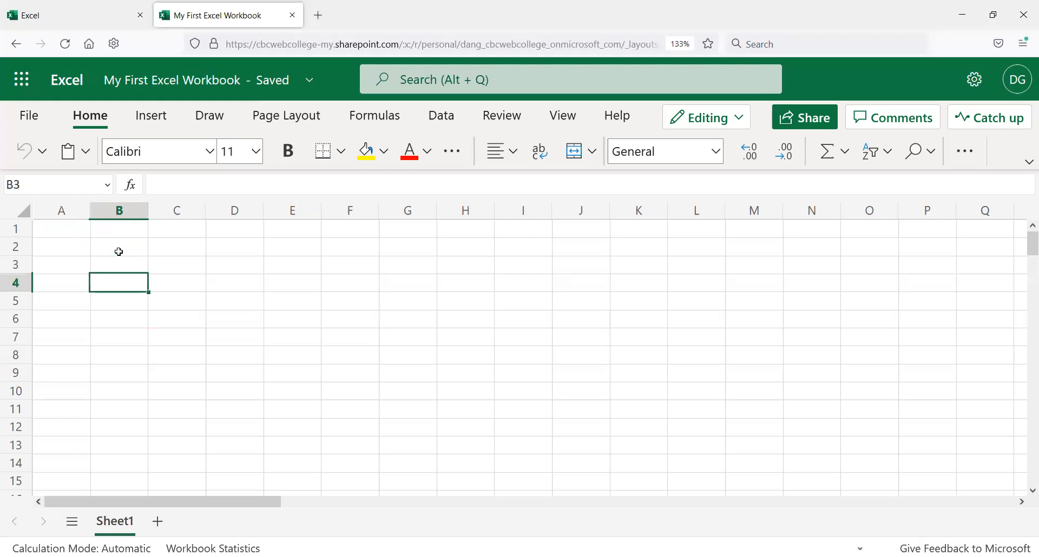
{"action": "key", "text": "Left"}
{"action": "key", "text": "Up"}
{"action": "key", "text": "Down"}
{"action": "key", "text": "Right"}
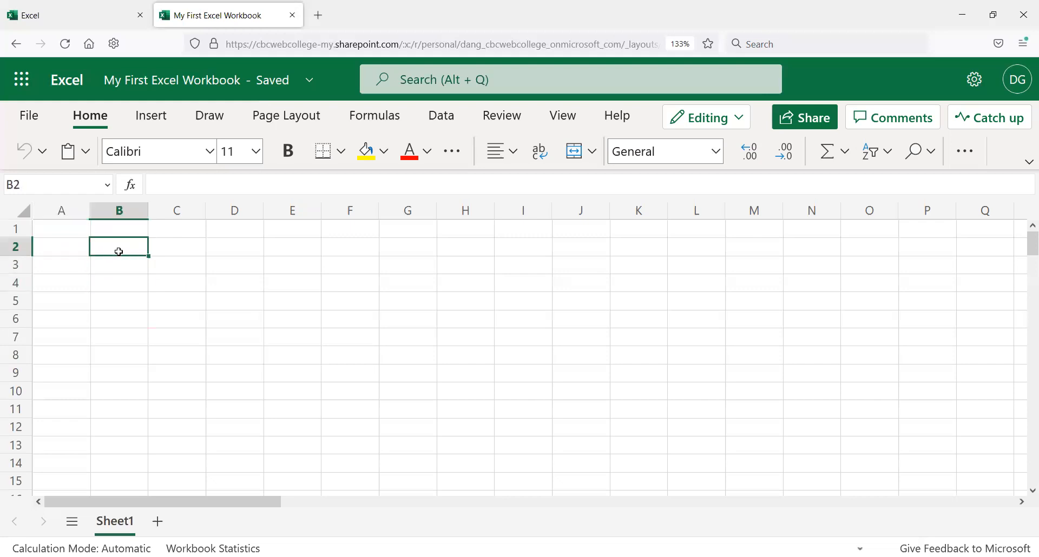
{"action": "key", "text": "Down"}
{"action": "key", "text": "Up"}
{"action": "key", "text": "Right"}
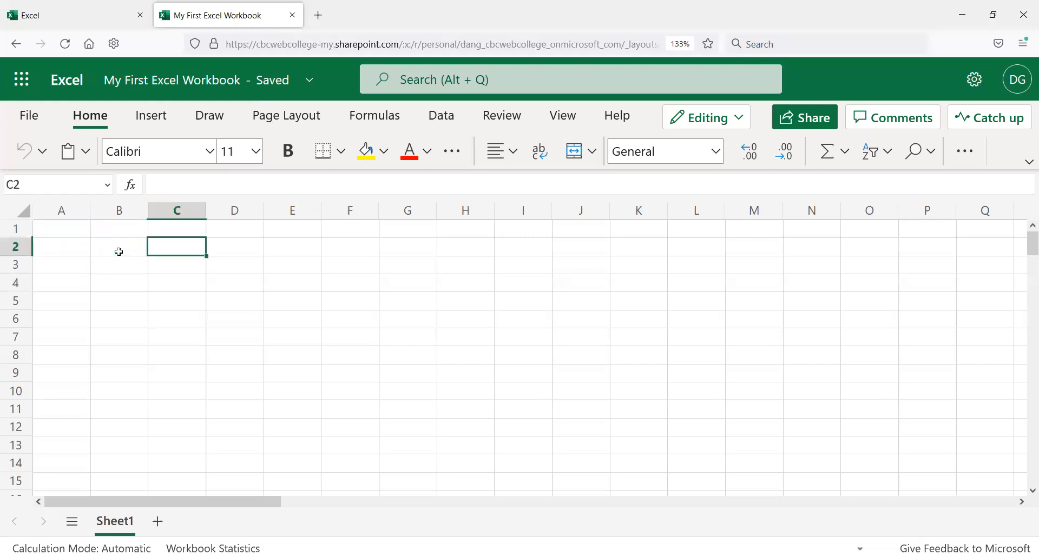
{"action": "key", "text": "Down"}
{"action": "key", "text": "Left"}
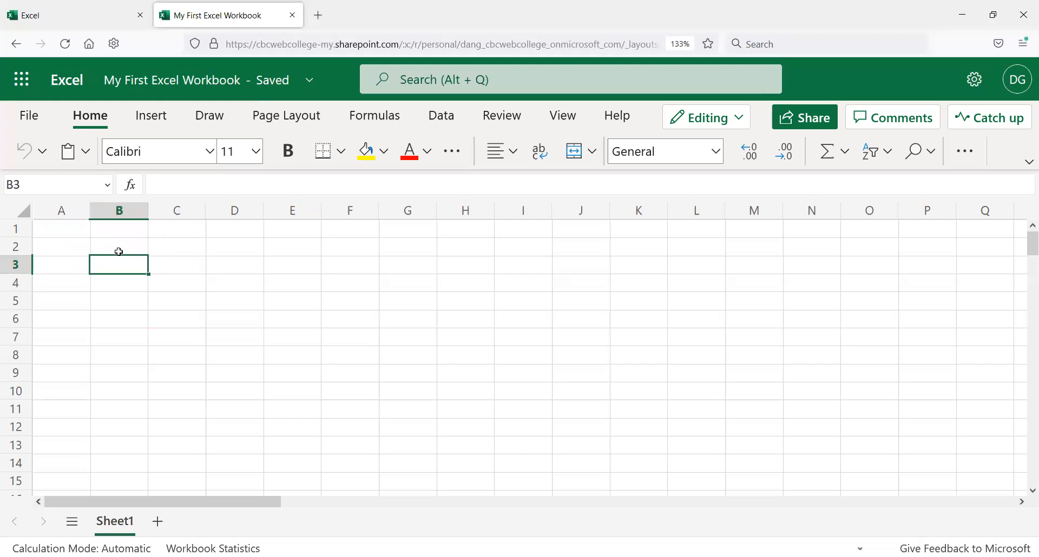
{"action": "key", "text": "Down"}
{"action": "key", "text": "Right"}
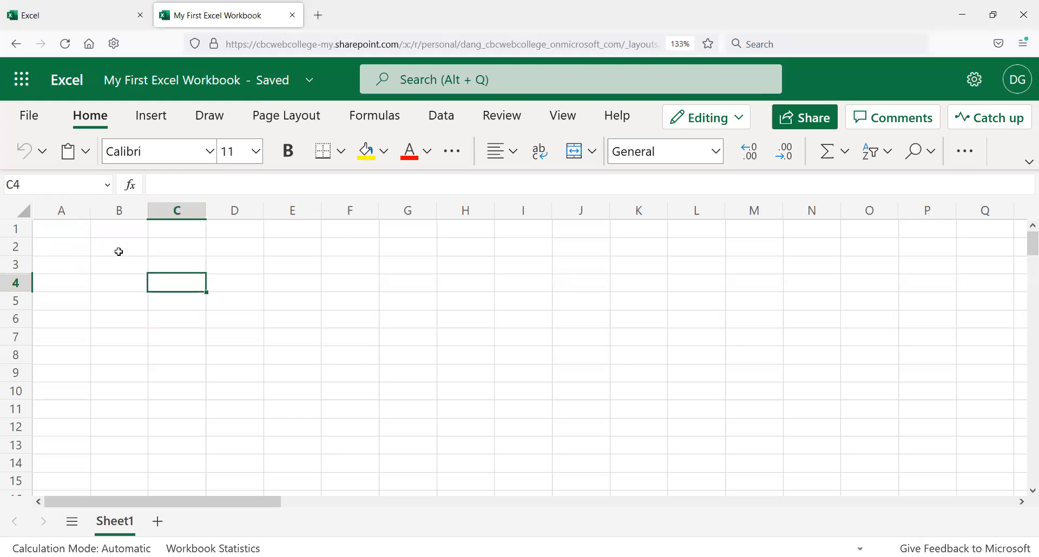
{"action": "key", "text": "Up"}
{"action": "key", "text": "Left"}
{"action": "key", "text": "Down"}
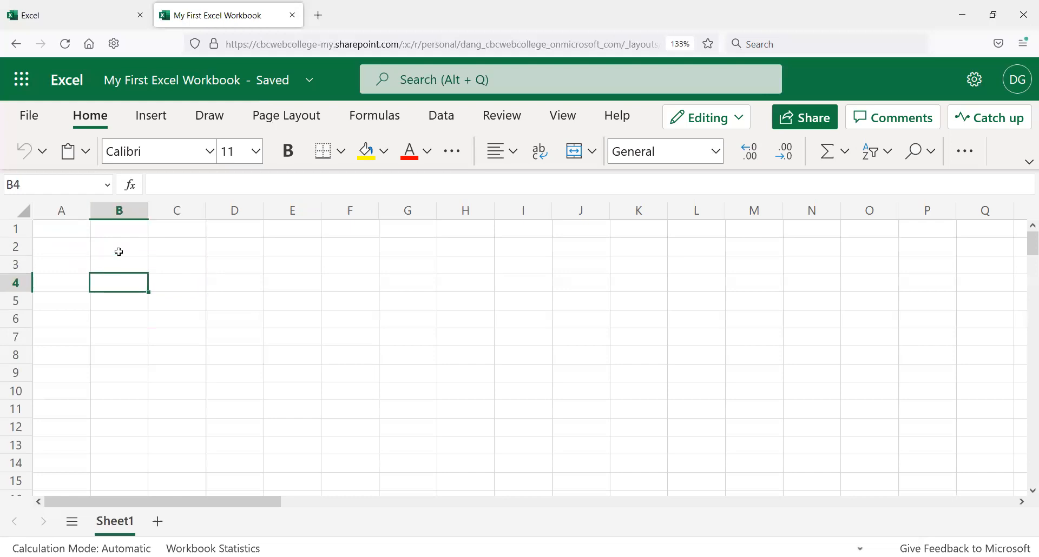
{"action": "key", "text": "Up"}
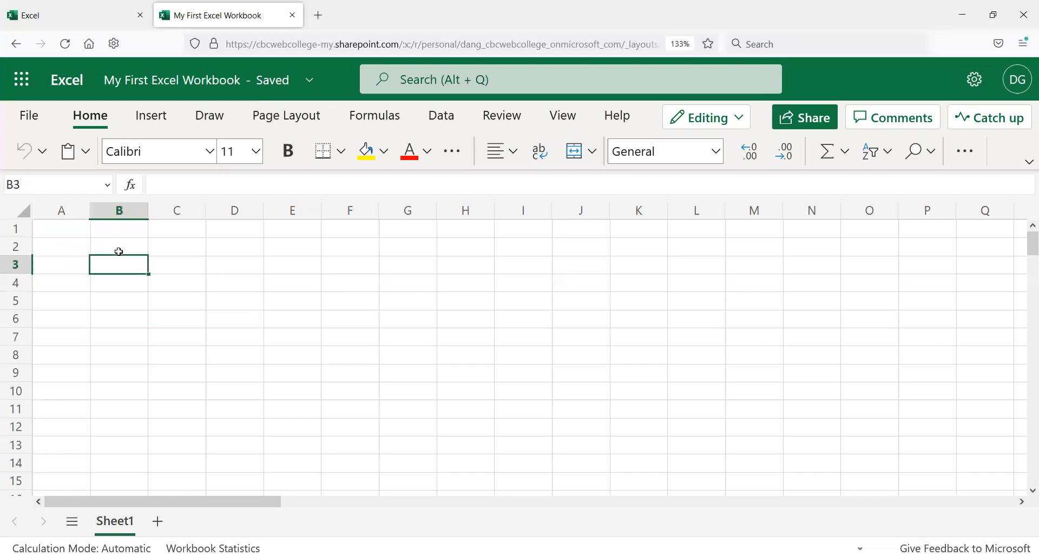
{"action": "key", "text": "Up"}
{"action": "key", "text": "Left"}
{"action": "key", "text": "Up"}
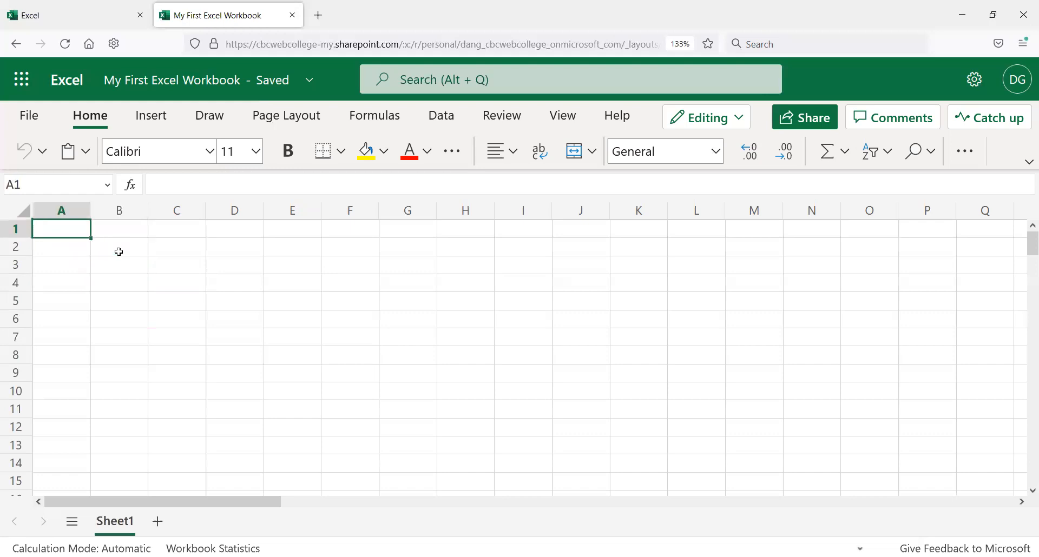
{"action": "key", "text": "Right"}
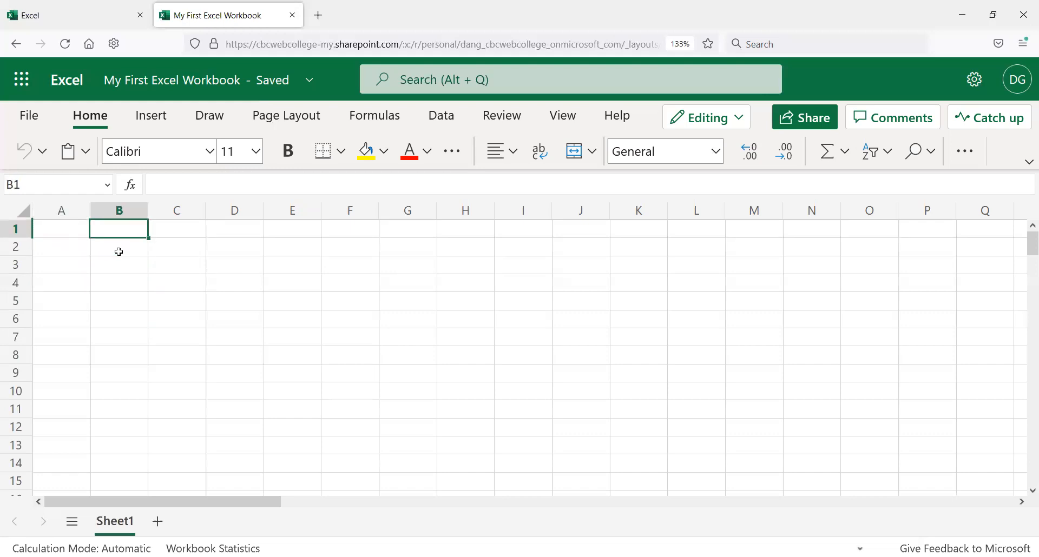
{"action": "key", "text": "Down"}
{"action": "key", "text": "Left"}
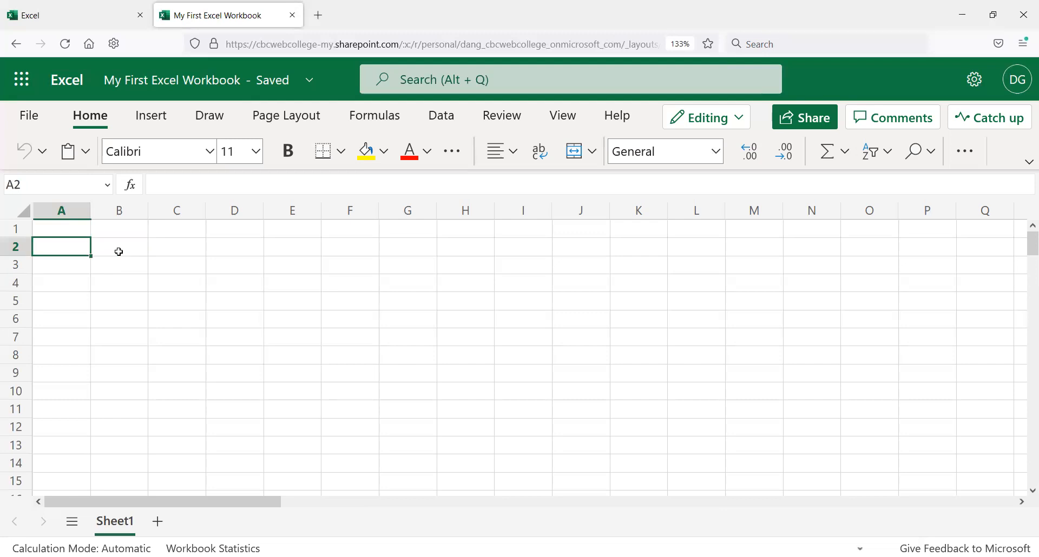
{"action": "key", "text": "Up"}
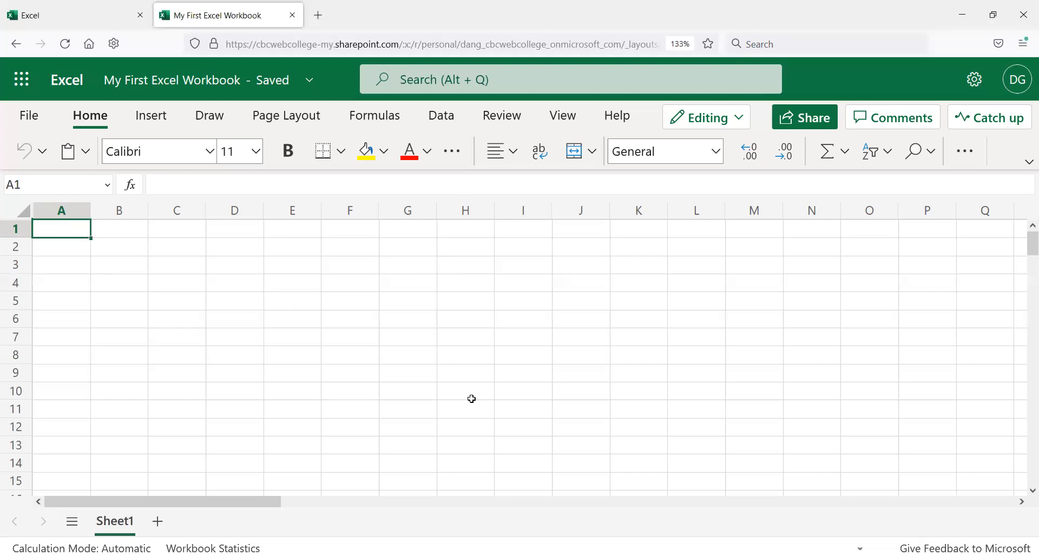
Step: Enter 5 in cell A1 and 7 in cell A2, leaving A3 selected
{"action": "type", "text": "5"}
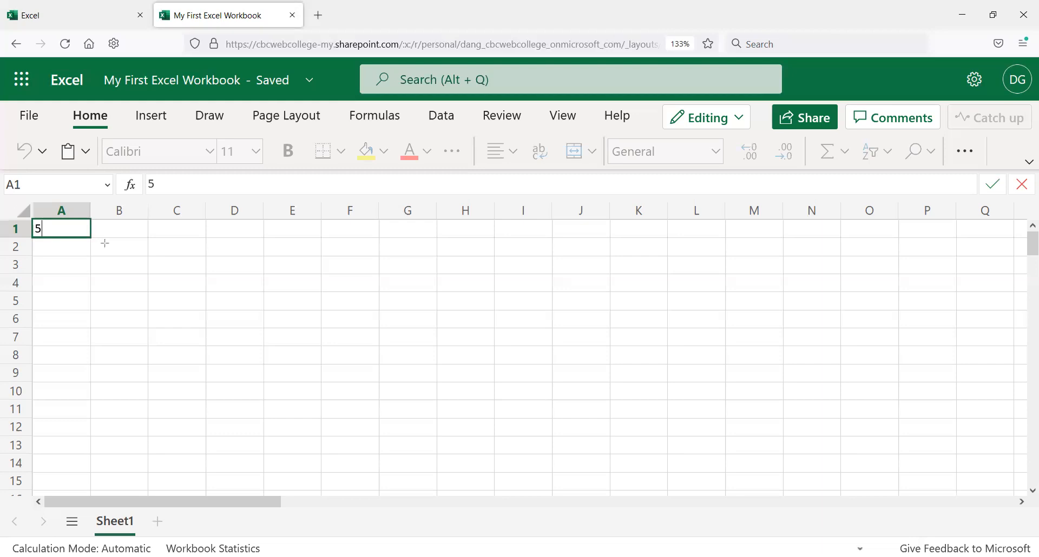
{"action": "key", "text": "ctrl+Return"}
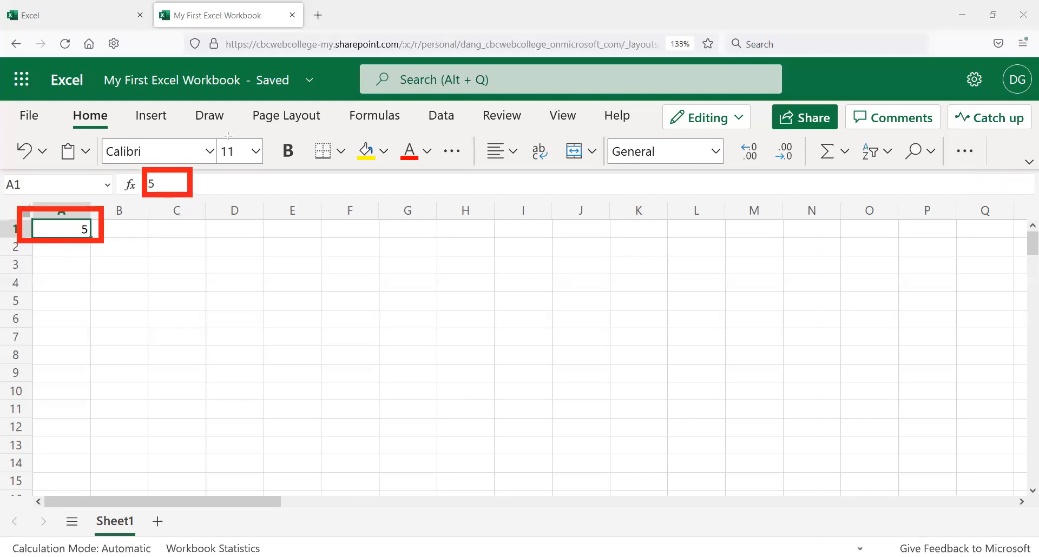
{"action": "left_click", "coordinate": [75, 252]}
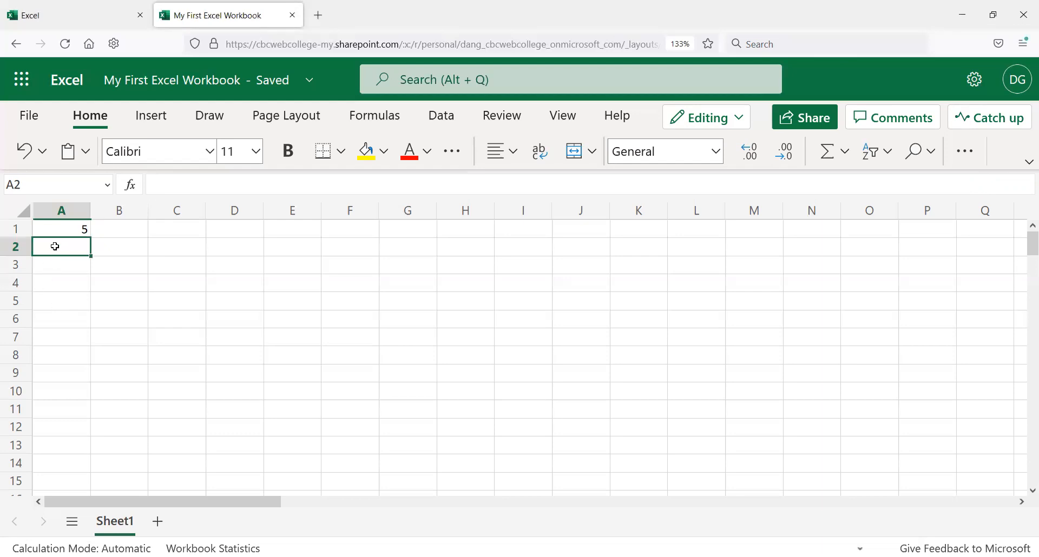
{"action": "type", "text": "7"}
{"action": "key", "text": "Return"}
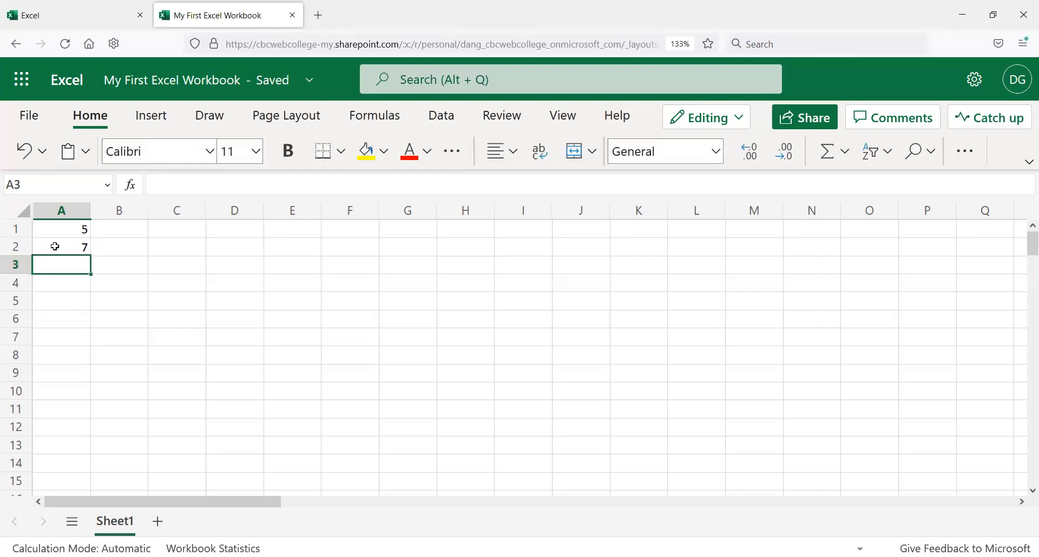
{"action": "key", "text": "Down"}
{"action": "key", "text": "Up"}
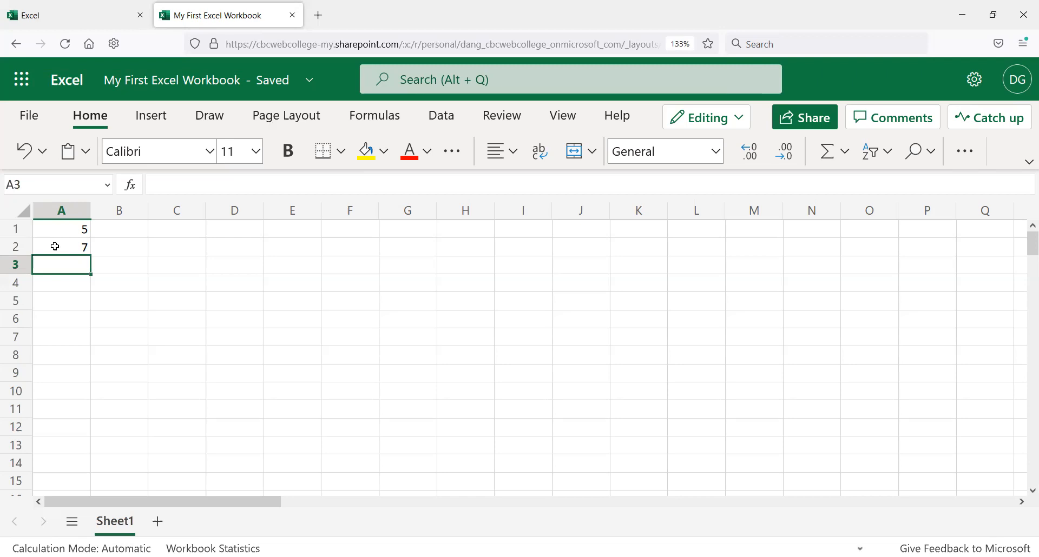
Step: Enter the formula =A1+A2 in cell A3 to add the two numbers
{"action": "type", "text": "="}
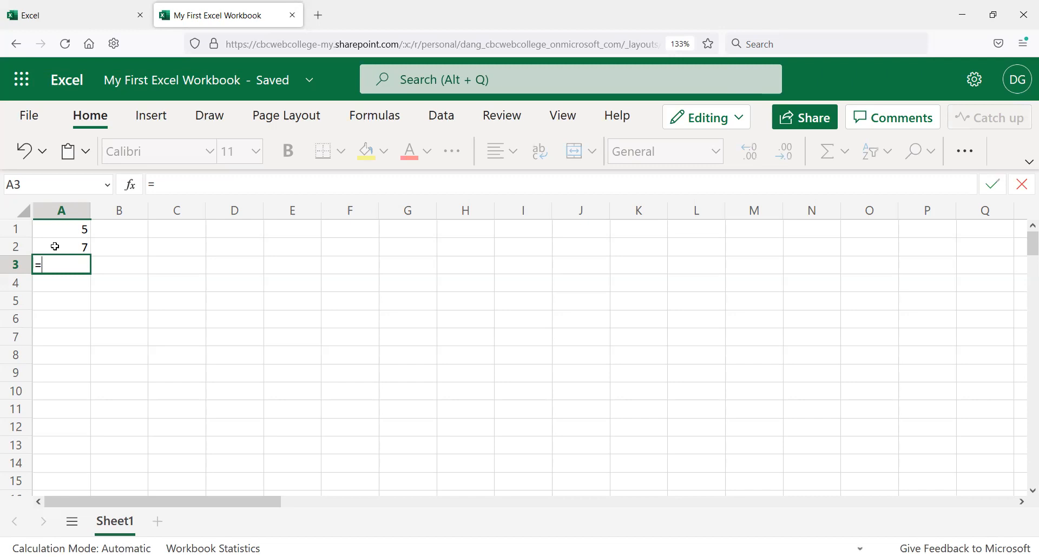
{"action": "type", "text": "a1"}
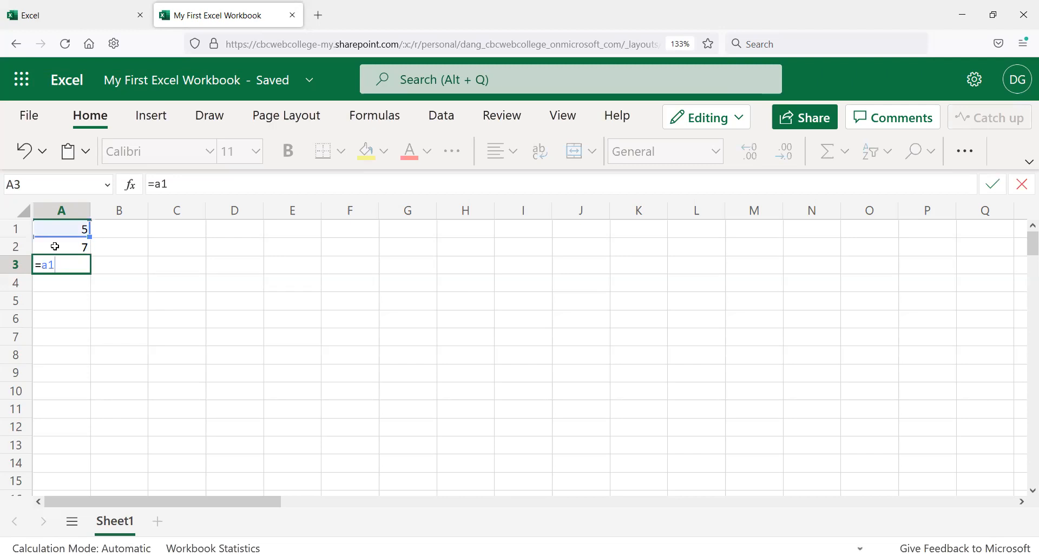
{"action": "type", "text": "+a2"}
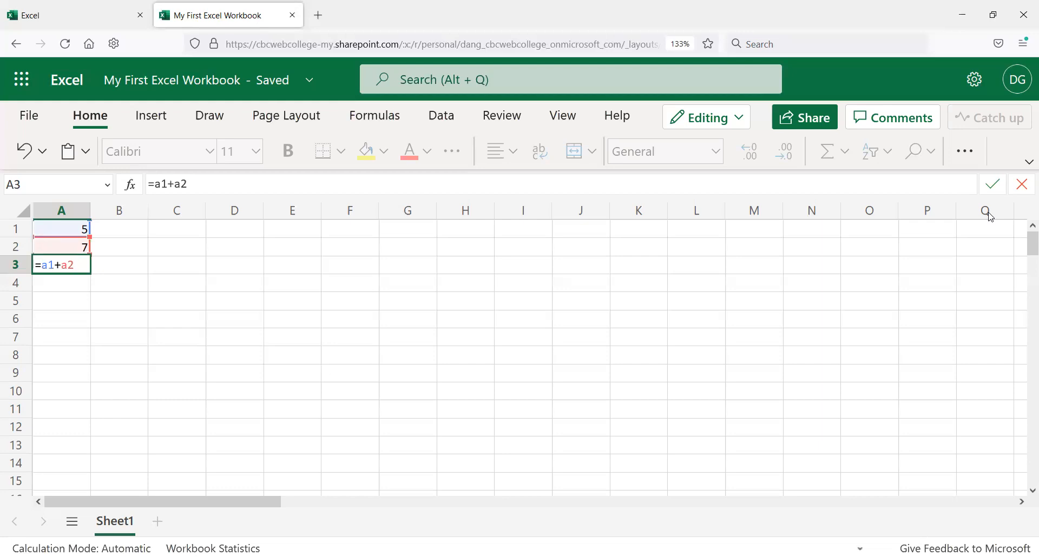
{"action": "left_click", "coordinate": [993, 184]}
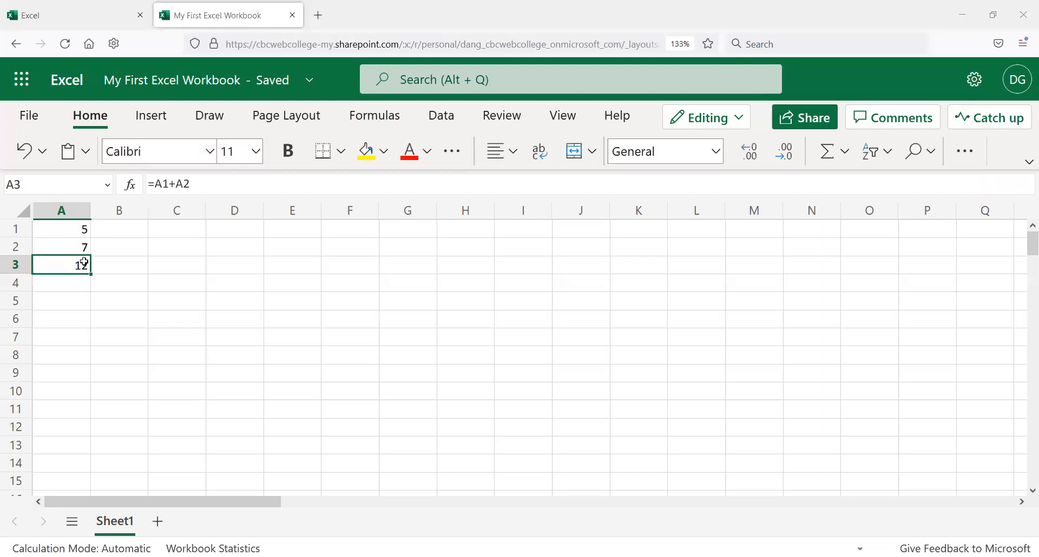
Step: Examine the formula in cell A3 in edit mode and in the formula bar, moving among neighbouring cells
{"action": "key", "text": "F2"}
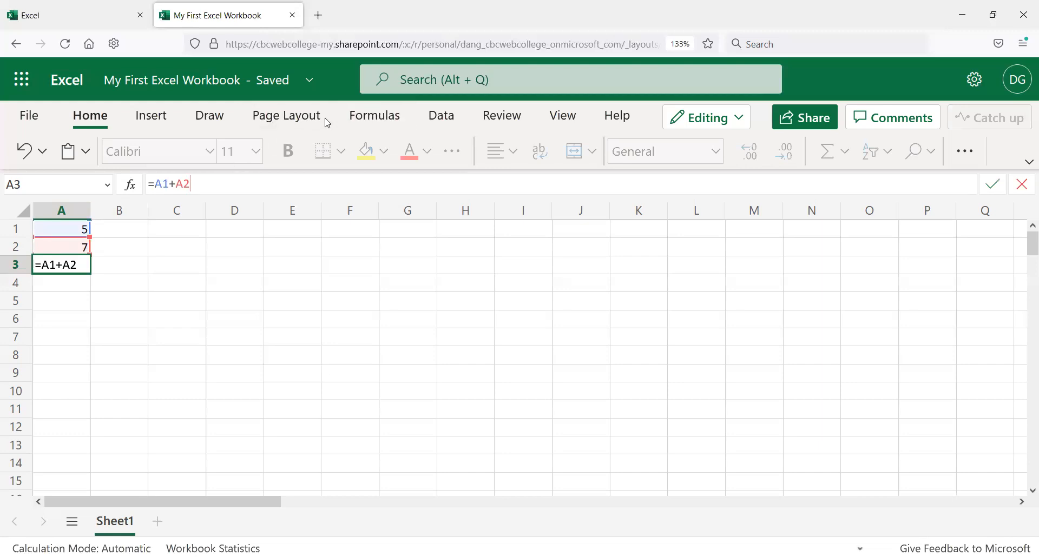
{"action": "key", "text": "Escape"}
{"action": "left_click", "coordinate": [188, 184]}
{"action": "key", "text": "Return"}
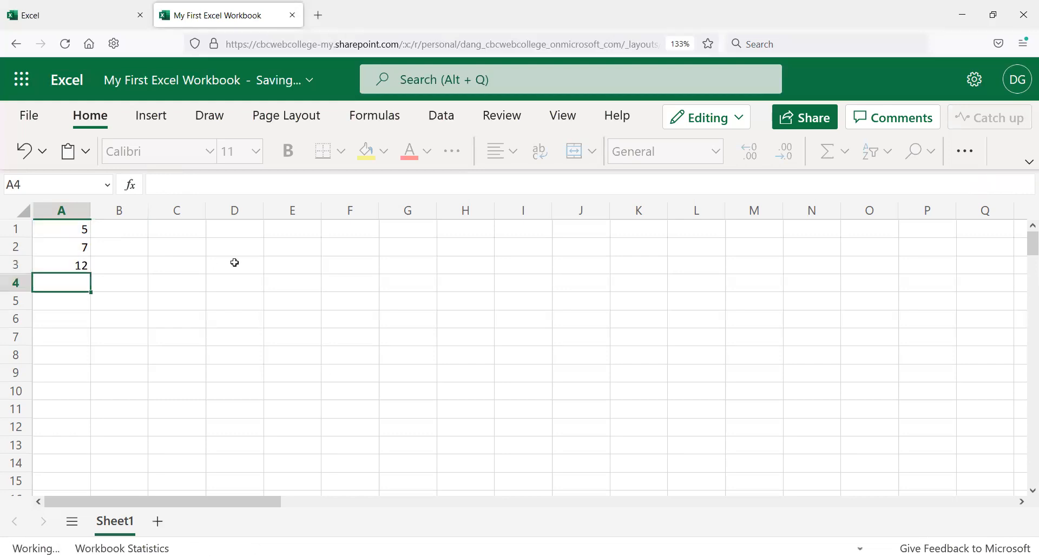
{"action": "key", "text": "Up"}
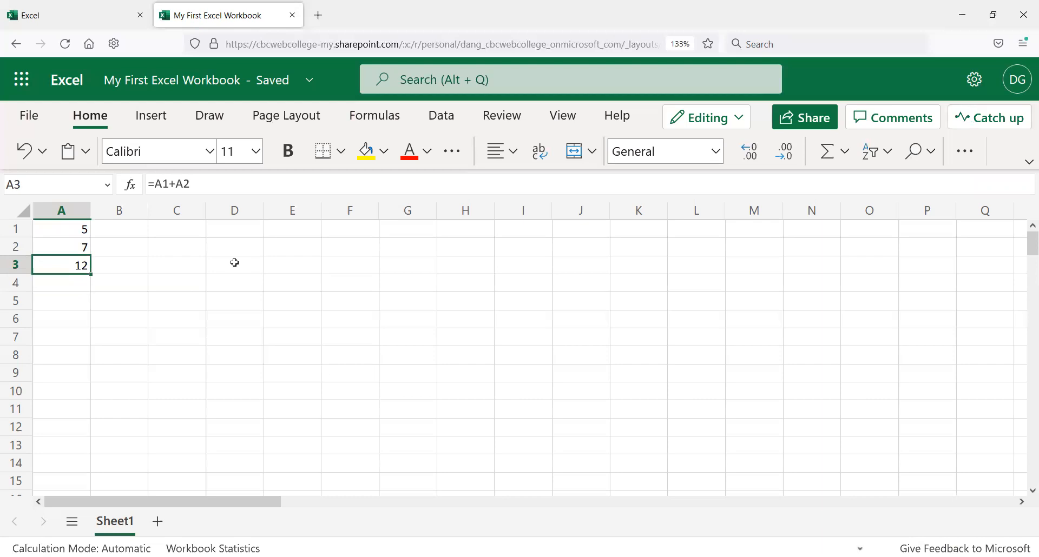
{"action": "key", "text": "Right"}
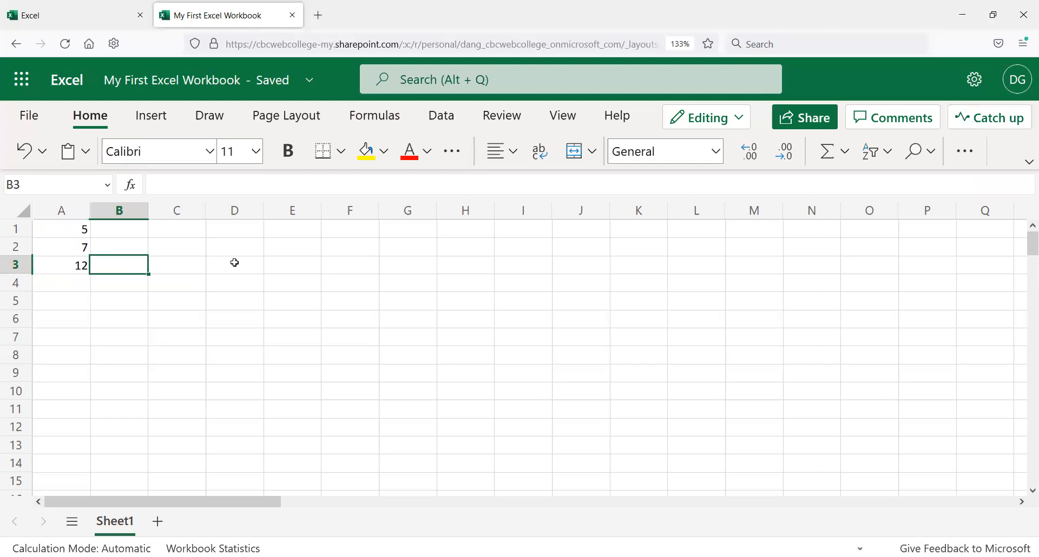
{"action": "key", "text": "Left"}
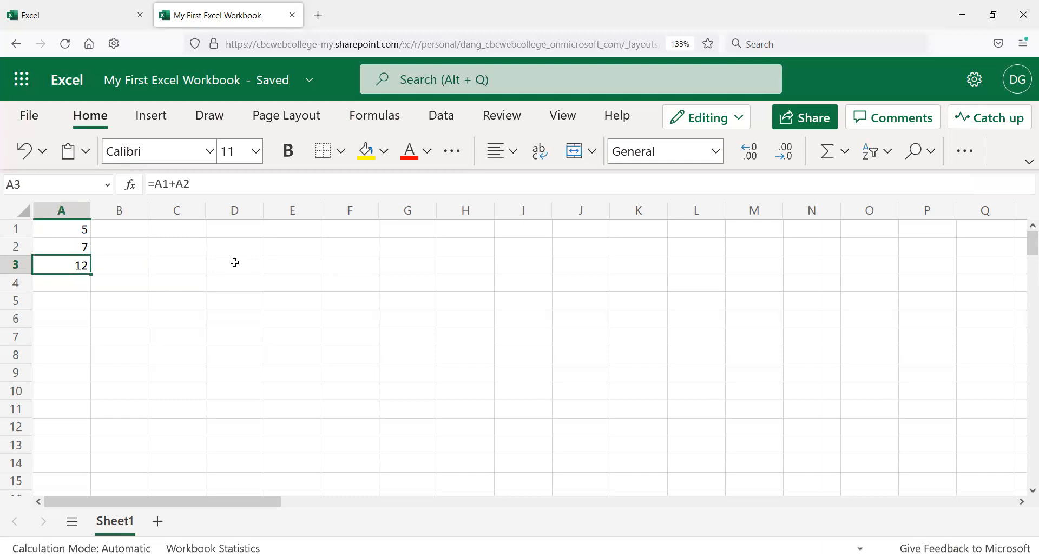
{"action": "key", "text": "Up"}
{"action": "key", "text": "Down"}
Step: Change the value in cell A1 to 12
{"action": "left_click", "coordinate": [76, 228]}
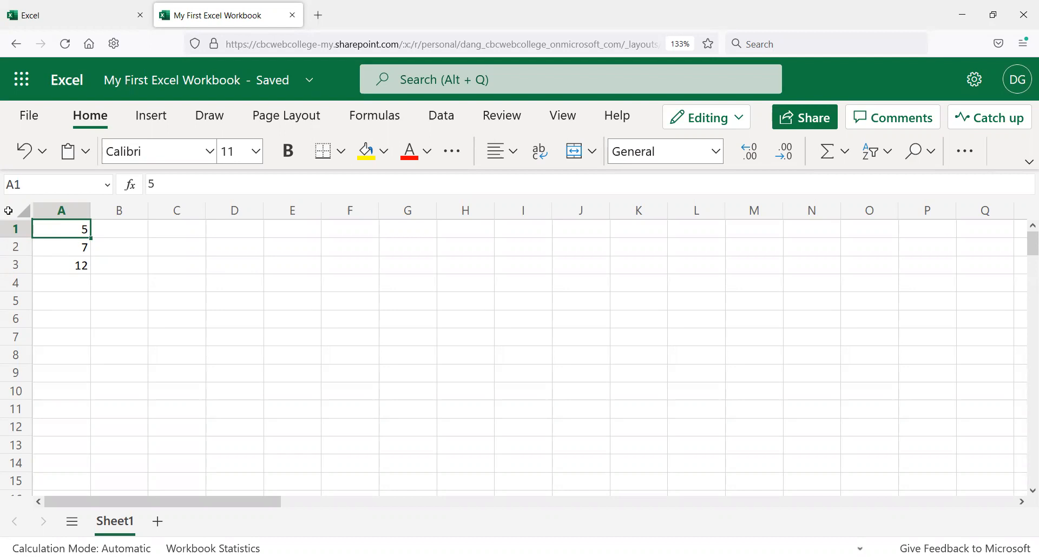
{"action": "type", "text": "12"}
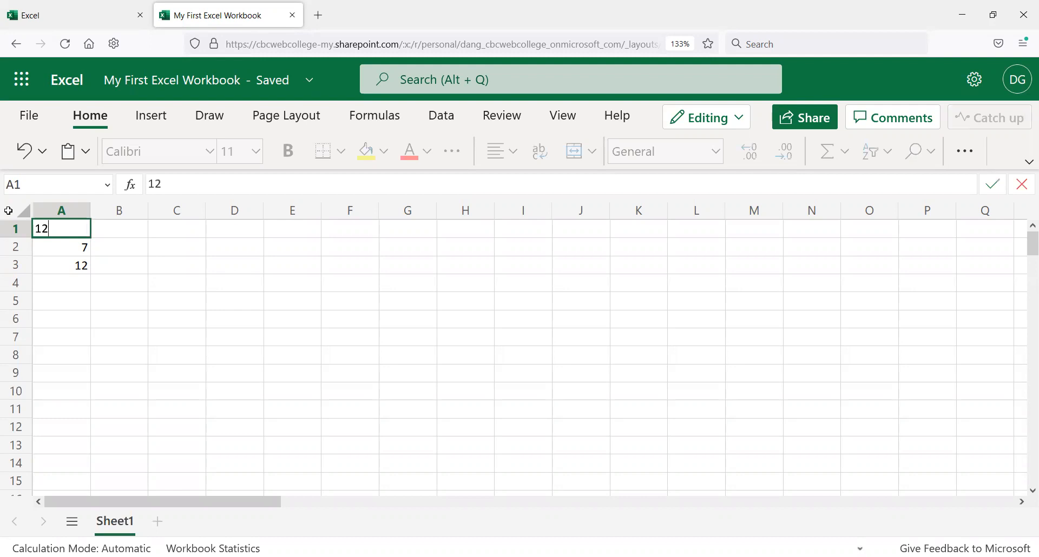
{"action": "key", "text": "Return"}
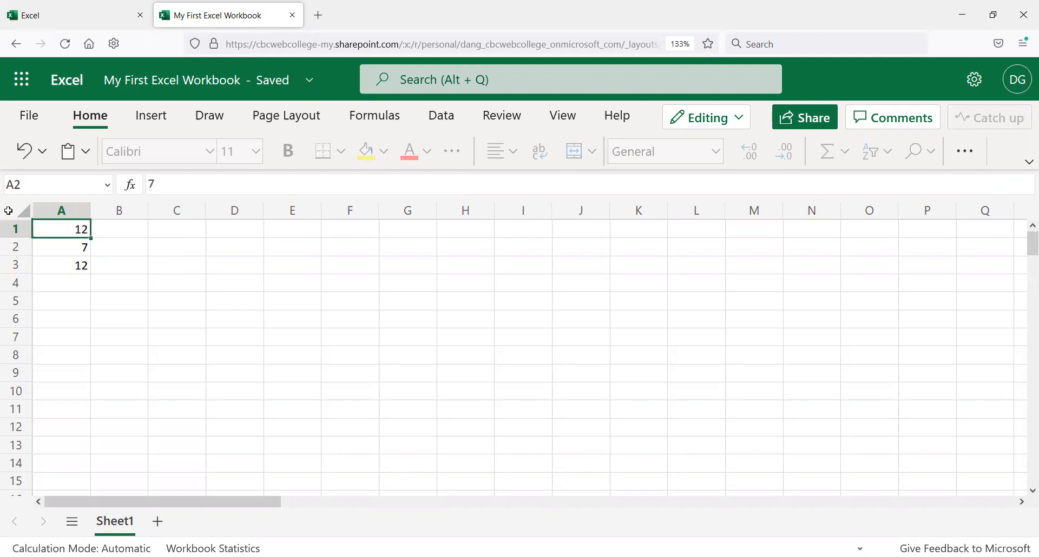
Step: Review the recalculated sum in A3, then replace the value in cell A2 with 87321768
{"action": "left_click", "coordinate": [69, 269]}
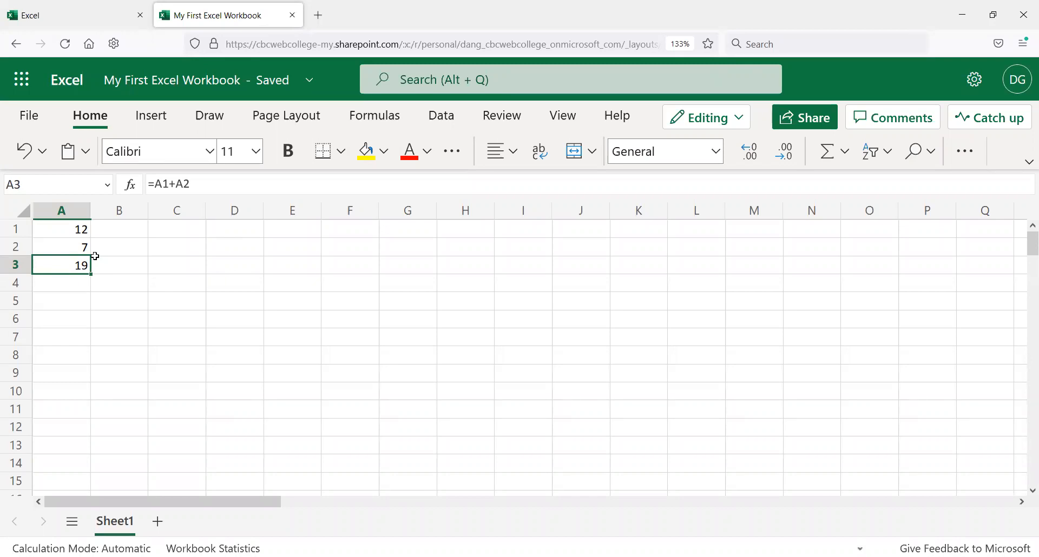
{"action": "left_click", "coordinate": [76, 226]}
{"action": "left_click", "coordinate": [75, 246]}
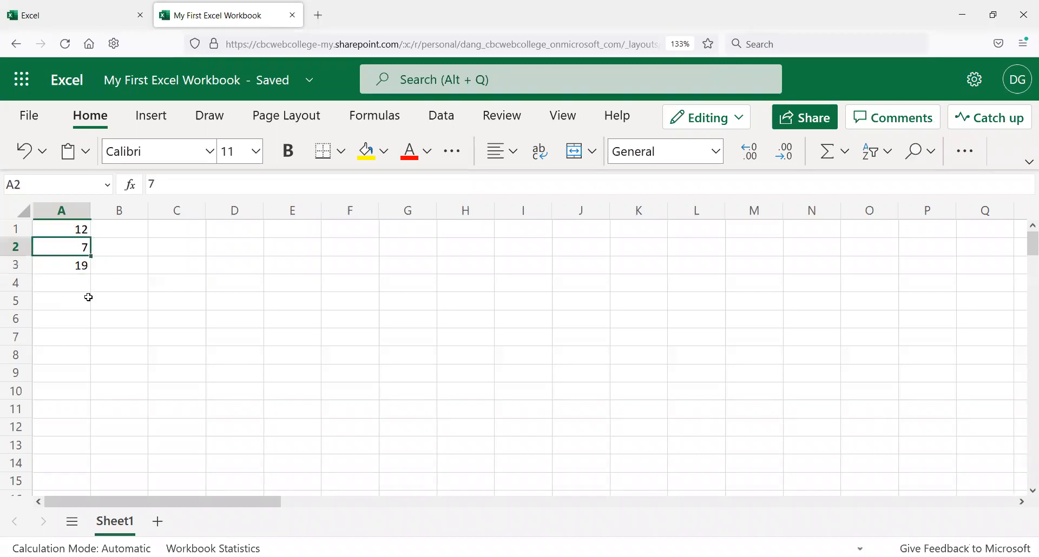
{"action": "left_click", "coordinate": [74, 265]}
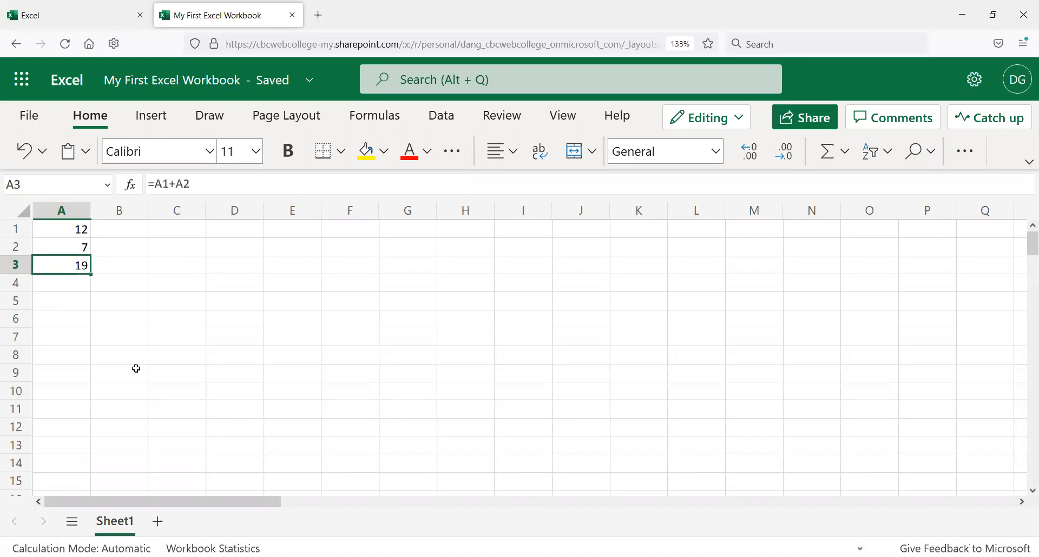
{"action": "left_click", "coordinate": [81, 247]}
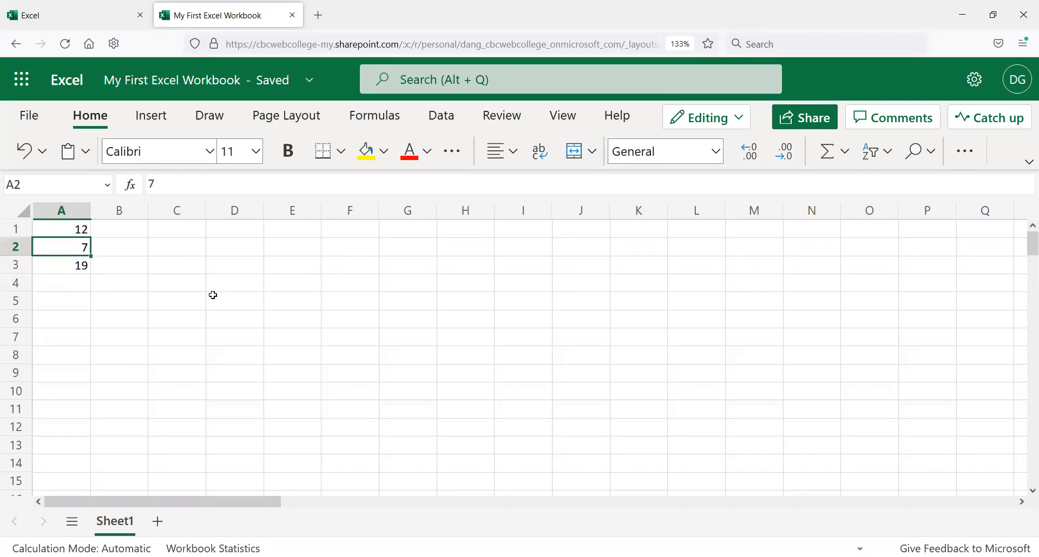
{"action": "type", "text": "873"}
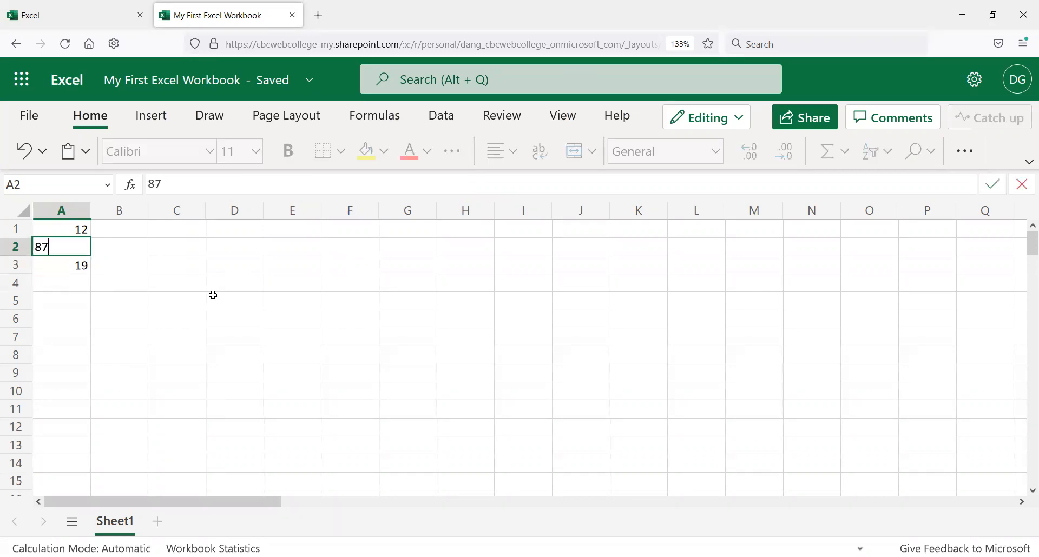
{"action": "key", "text": "BackSpace"}
{"action": "type", "text": "321768"}
{"action": "key", "text": "Return"}
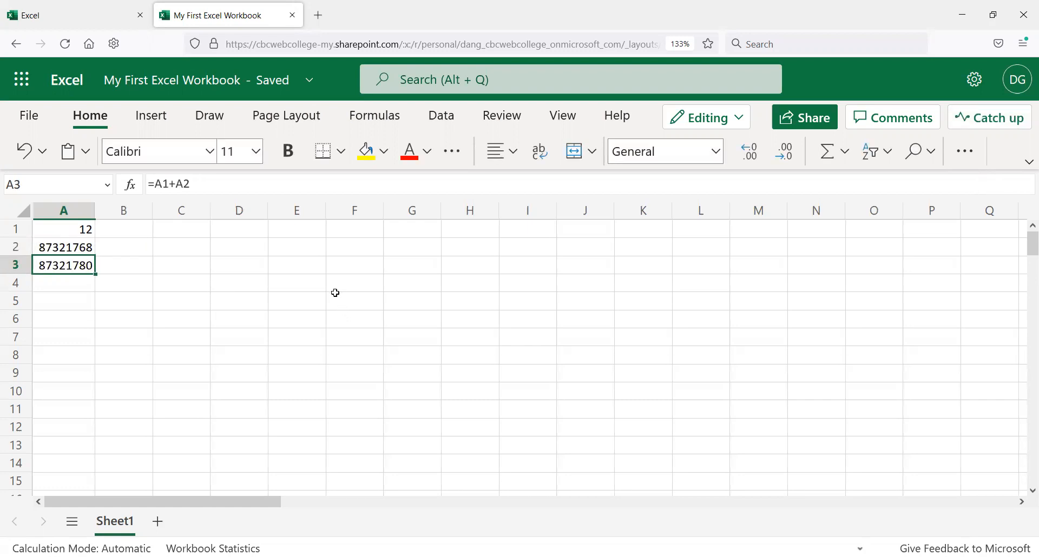
Step: Review cells A1 to A3, then replace the value in cell A2 with 15.5
{"action": "left_click", "coordinate": [85, 241]}
{"action": "left_click", "coordinate": [81, 226]}
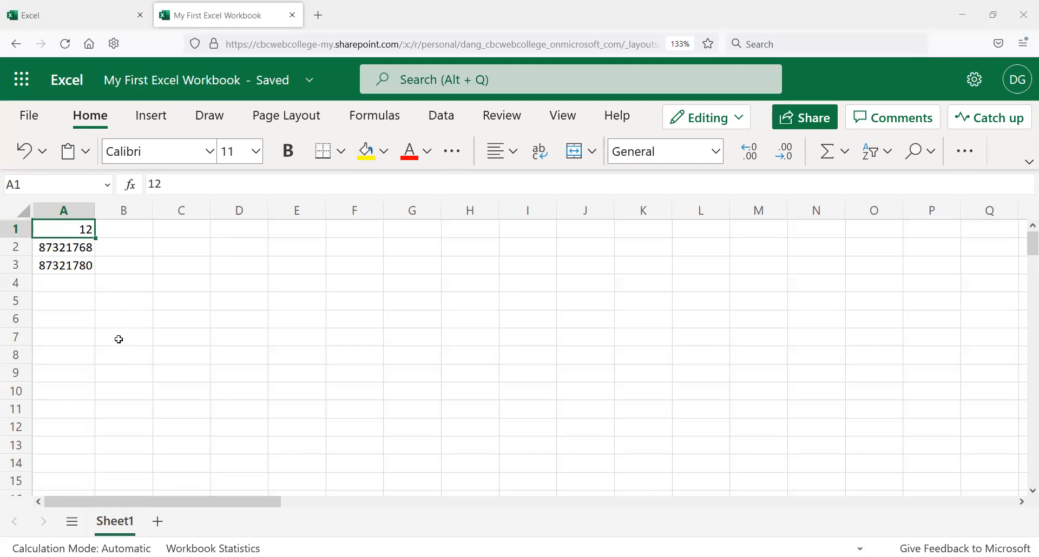
{"action": "left_click", "coordinate": [57, 263]}
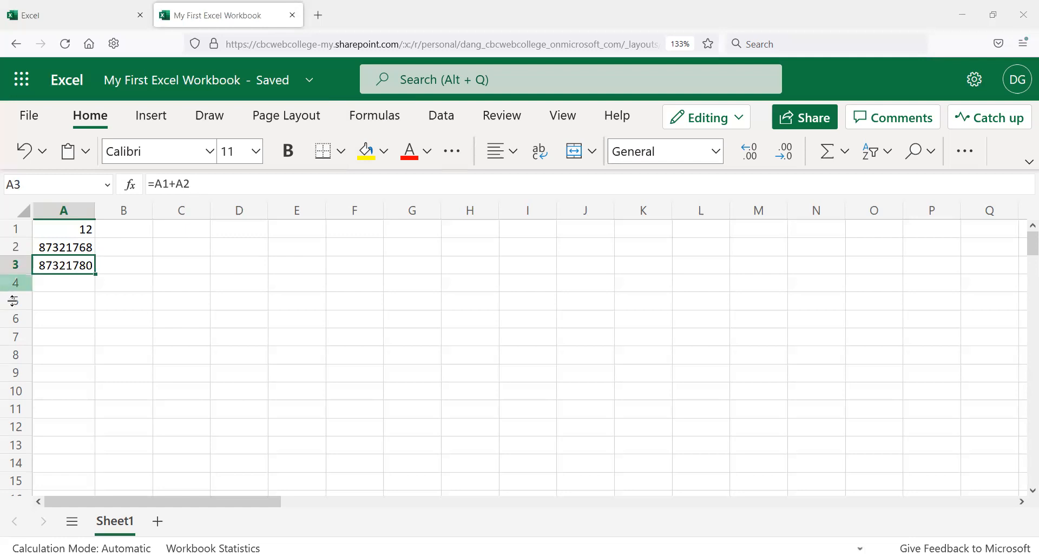
{"action": "left_click", "coordinate": [76, 248]}
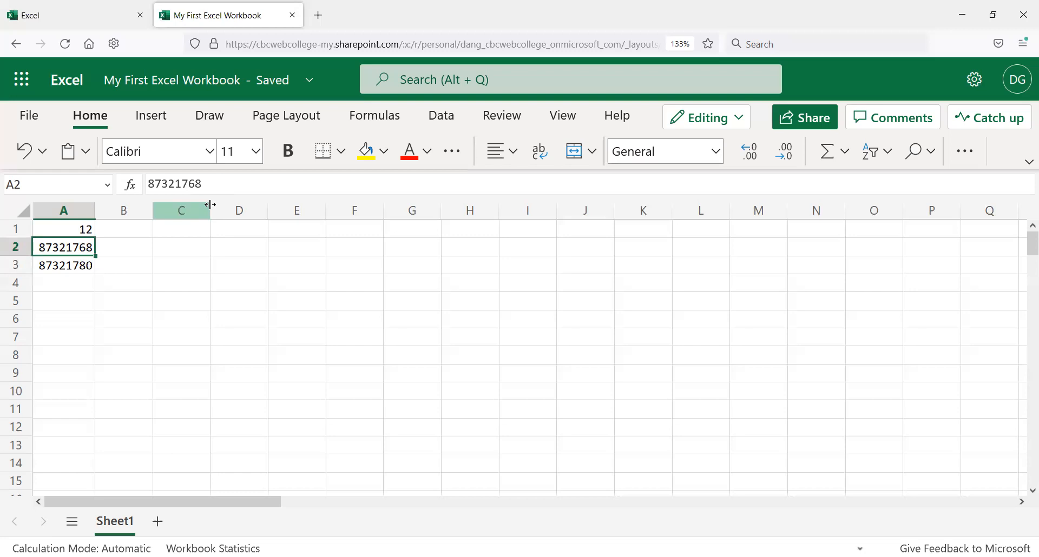
{"action": "type", "text": "15.5"}
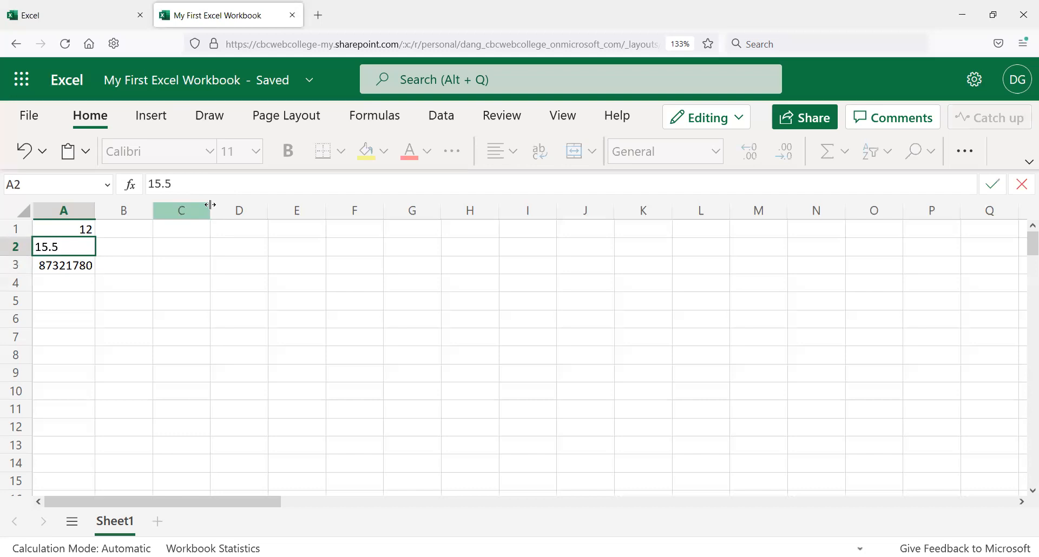
{"action": "key", "text": "Return"}
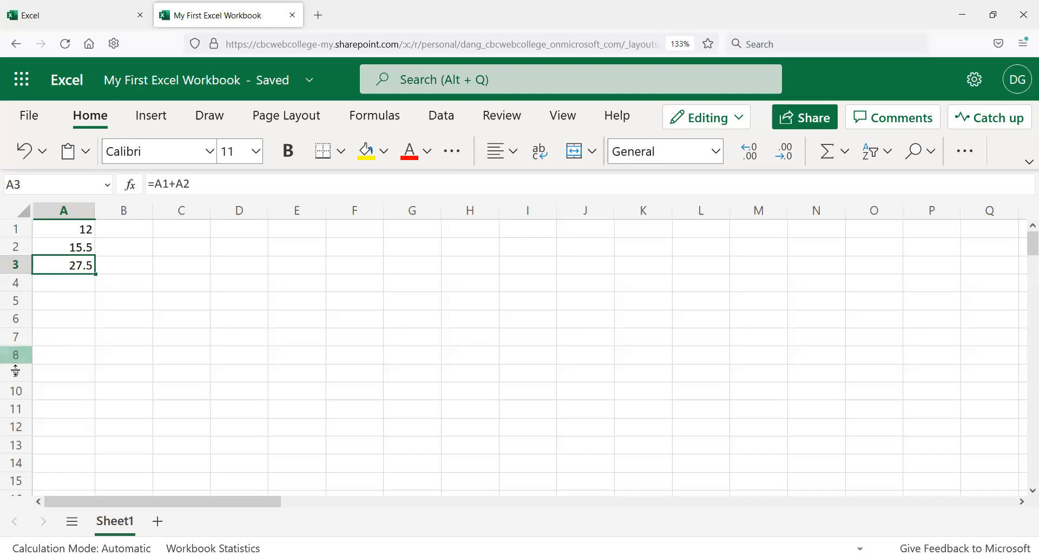
Step: Scroll down through the worksheet rows and back using the mouse wheel and the vertical scroll bar
{"action": "scroll", "coordinate": [18, 311], "scroll_direction": "down", "scroll_amount": 2}
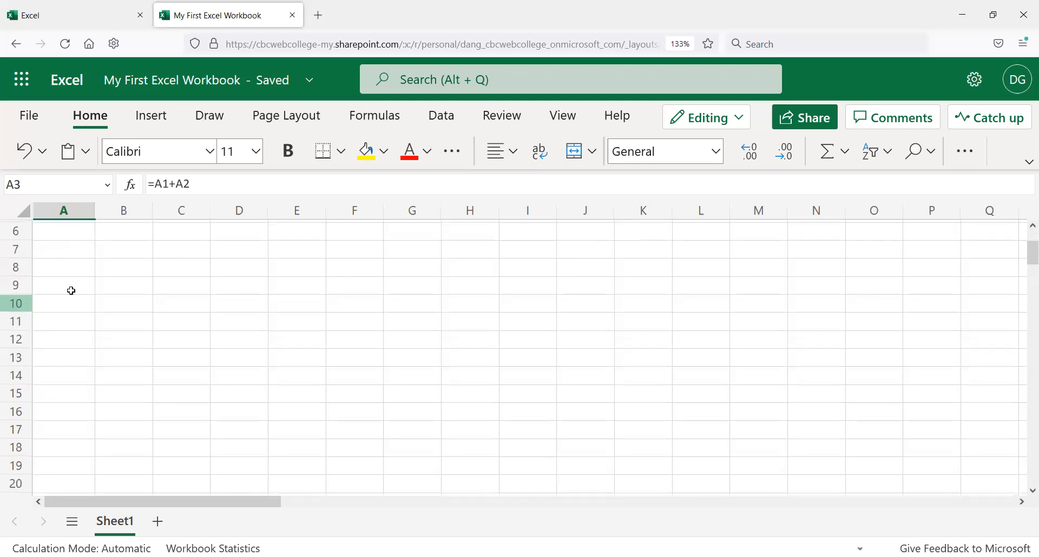
{"action": "scroll", "coordinate": [72, 290], "scroll_direction": "up", "scroll_amount": 2}
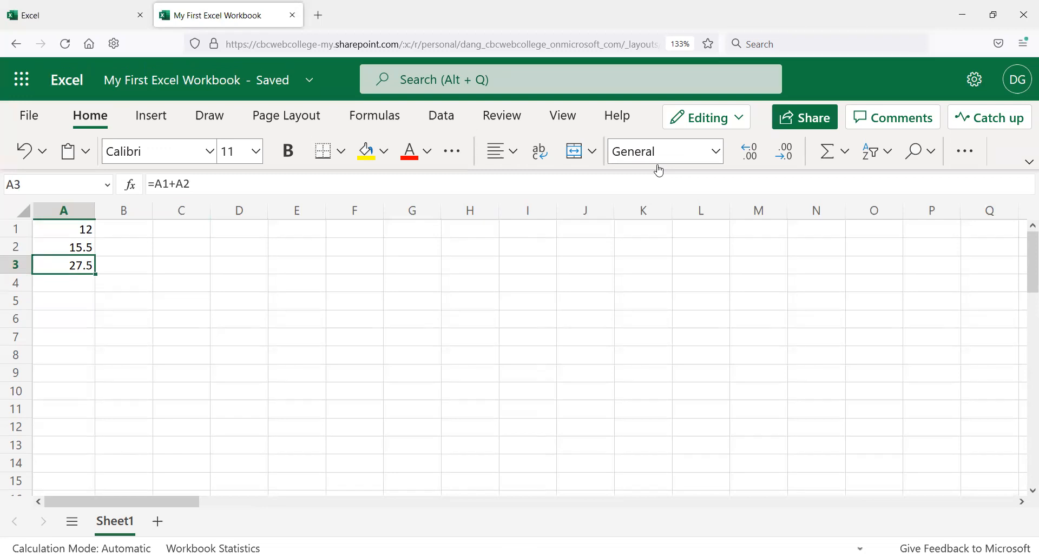
{"action": "left_click", "coordinate": [84, 283]}
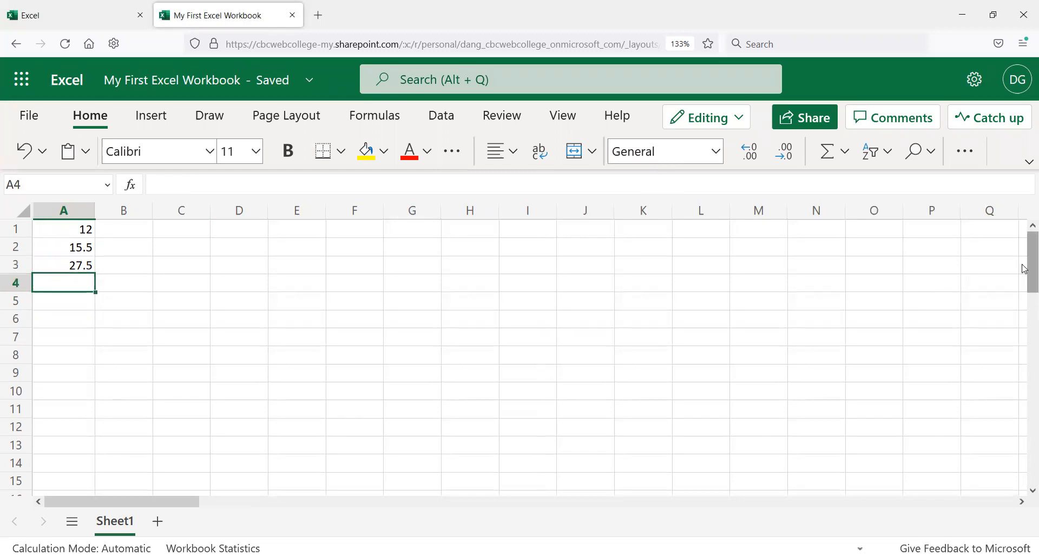
{"action": "left_click_drag", "start_coordinate": [1024, 269], "coordinate": [1024, 422]}
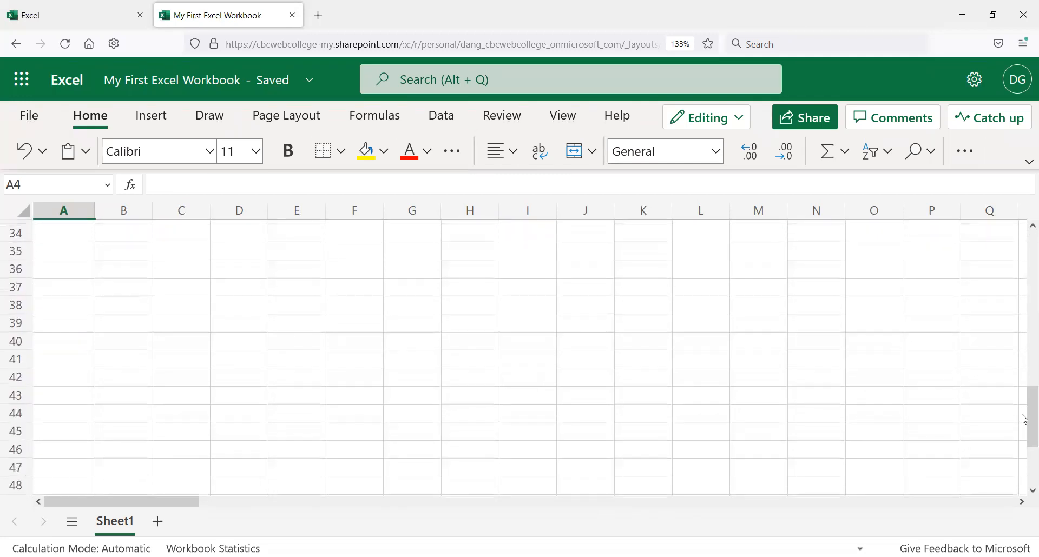
{"action": "left_click_drag", "start_coordinate": [1024, 424], "coordinate": [1025, 234]}
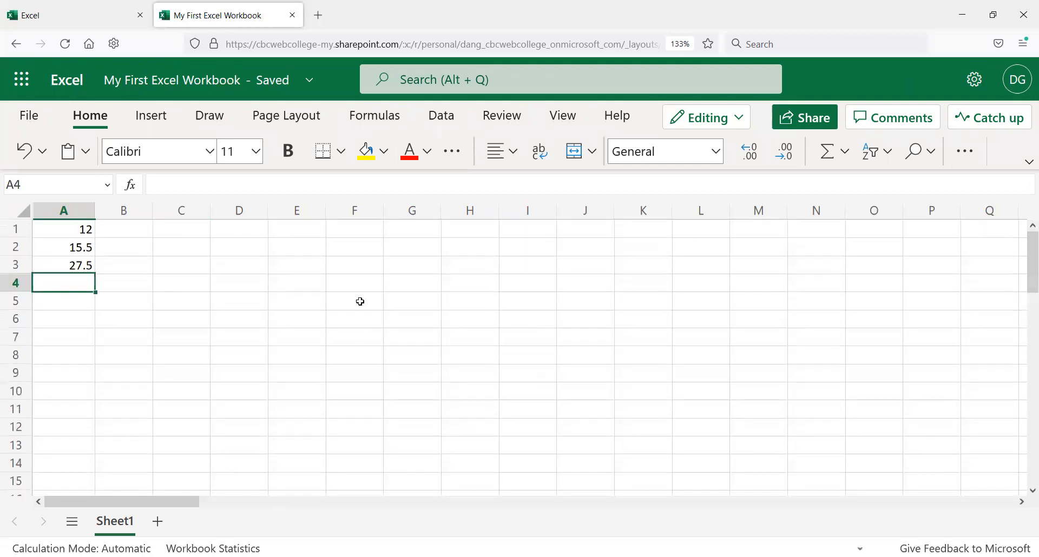
{"action": "left_click", "coordinate": [46, 318]}
{"action": "scroll", "coordinate": [84, 384], "scroll_direction": "down", "scroll_amount": 14}
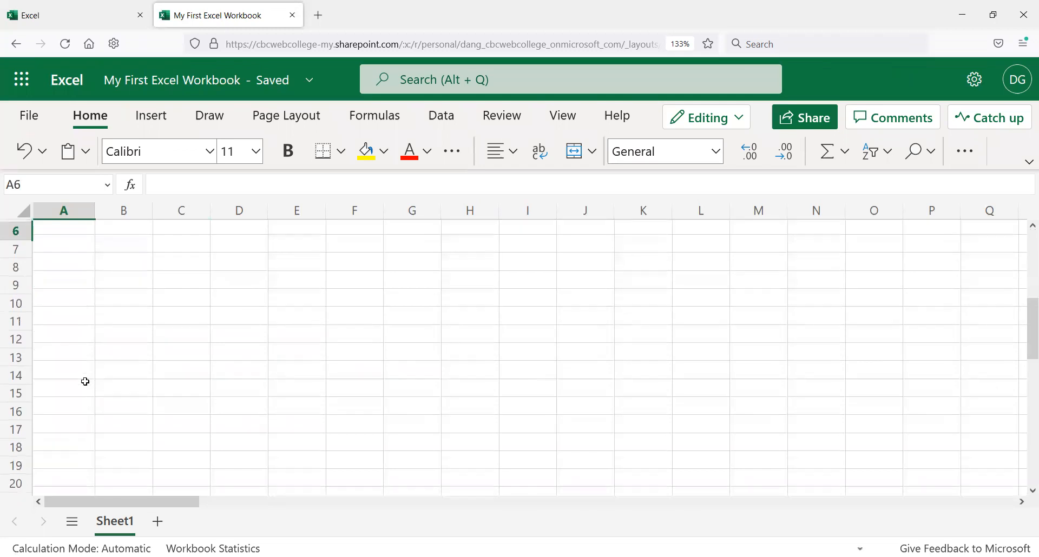
{"action": "scroll", "coordinate": [80, 370], "scroll_direction": "down", "scroll_amount": 16}
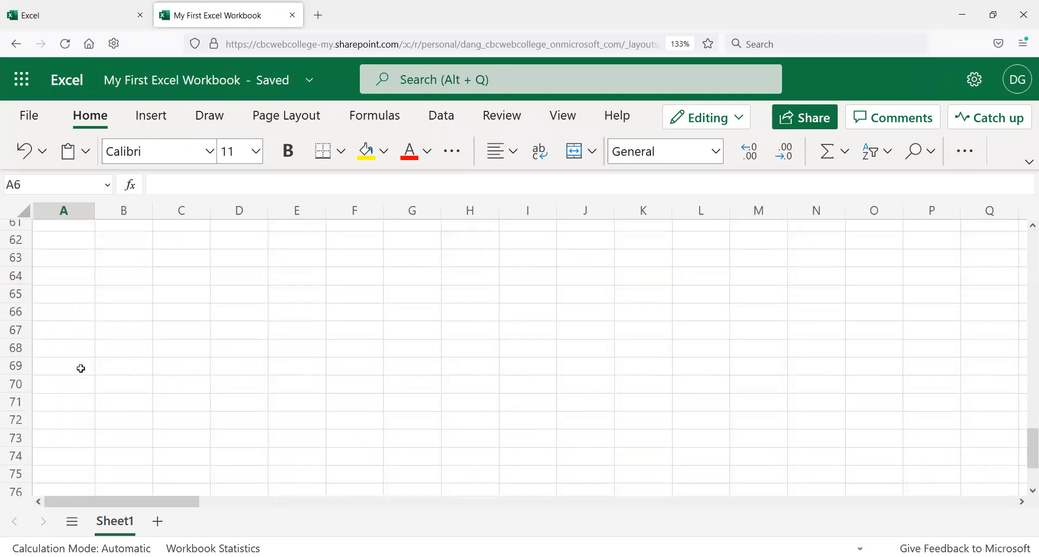
{"action": "scroll", "coordinate": [80, 369], "scroll_direction": "down", "scroll_amount": 12}
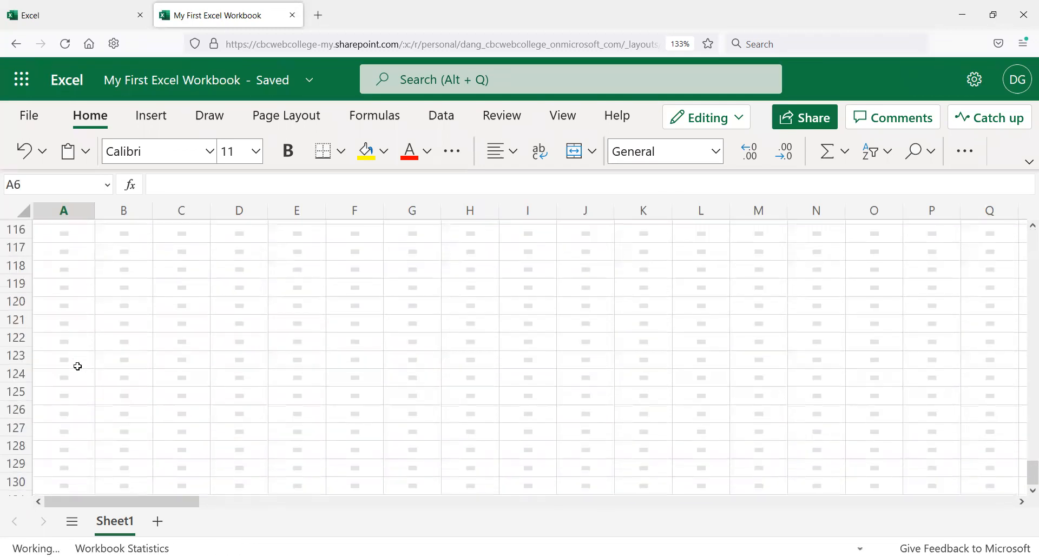
{"action": "scroll", "coordinate": [78, 366], "scroll_direction": "down", "scroll_amount": 2}
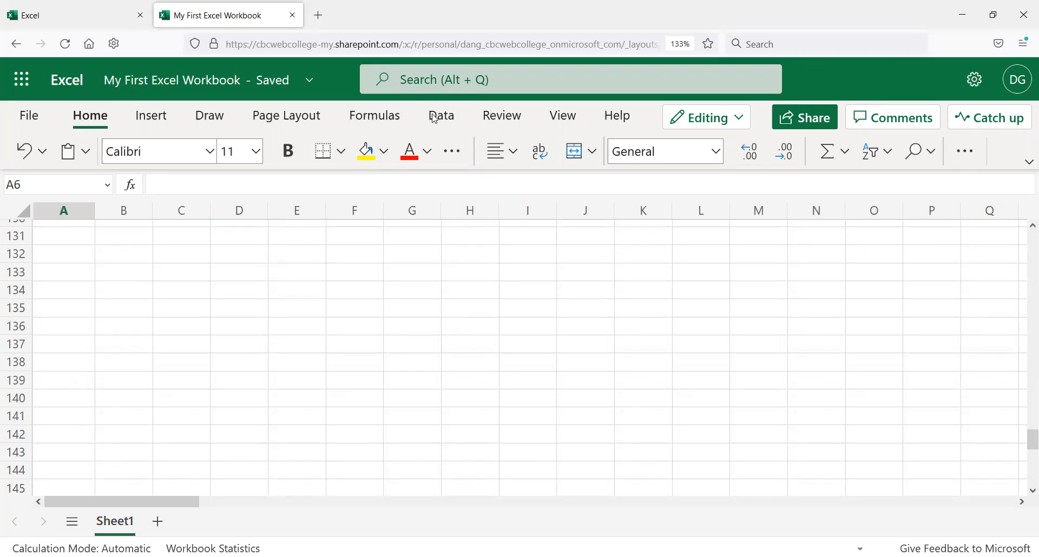
Step: Select cell A132 far down the sheet, then jump back to cell A1
{"action": "left_click", "coordinate": [66, 256]}
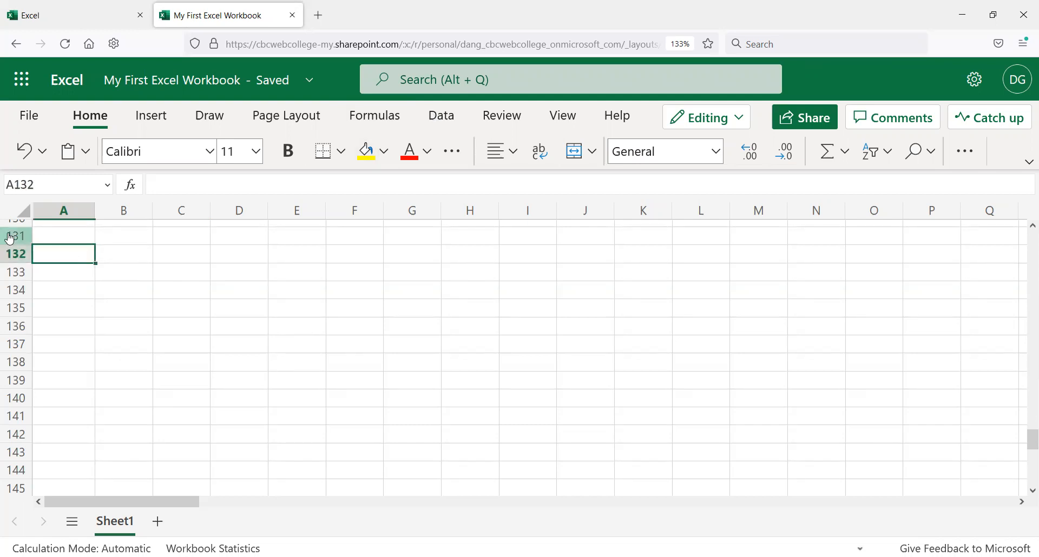
{"action": "scroll", "coordinate": [92, 293], "scroll_direction": "up", "scroll_amount": 2}
{"action": "scroll", "coordinate": [92, 292], "scroll_direction": "up", "scroll_amount": 20}
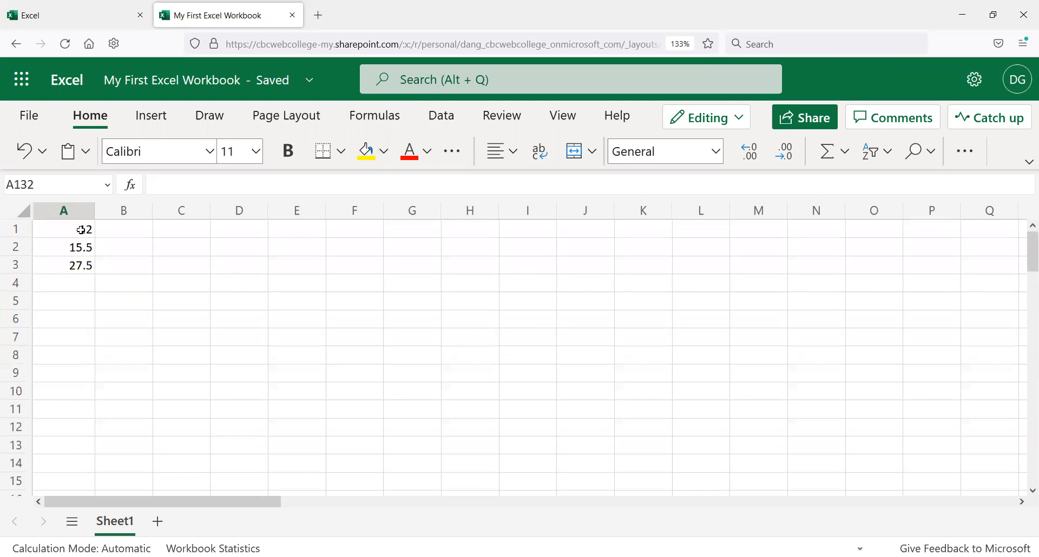
{"action": "key", "text": "ctrl+Home"}
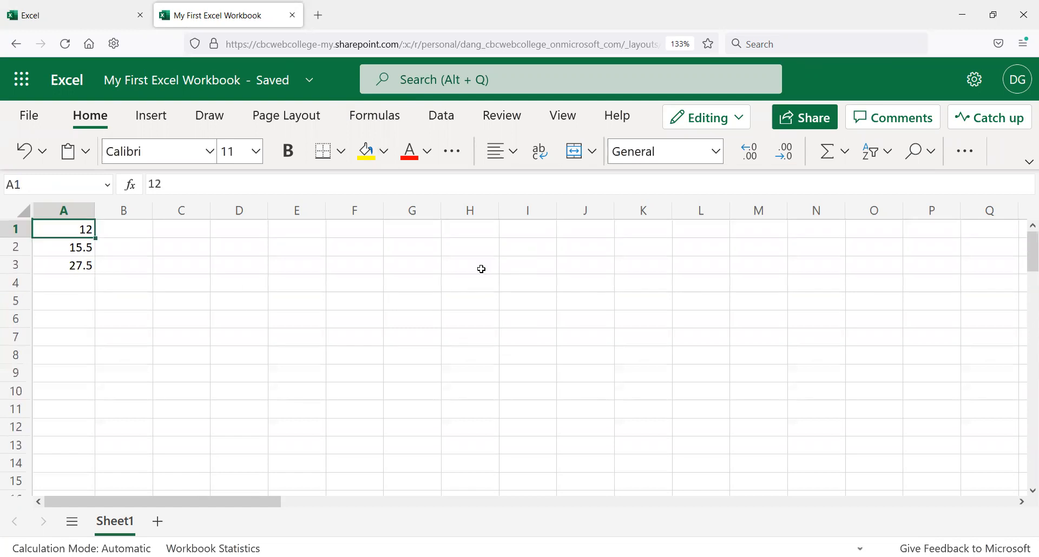
Step: Page down through the worksheet several screens and page back up to the top rows
{"action": "key", "text": "Page_Down"}
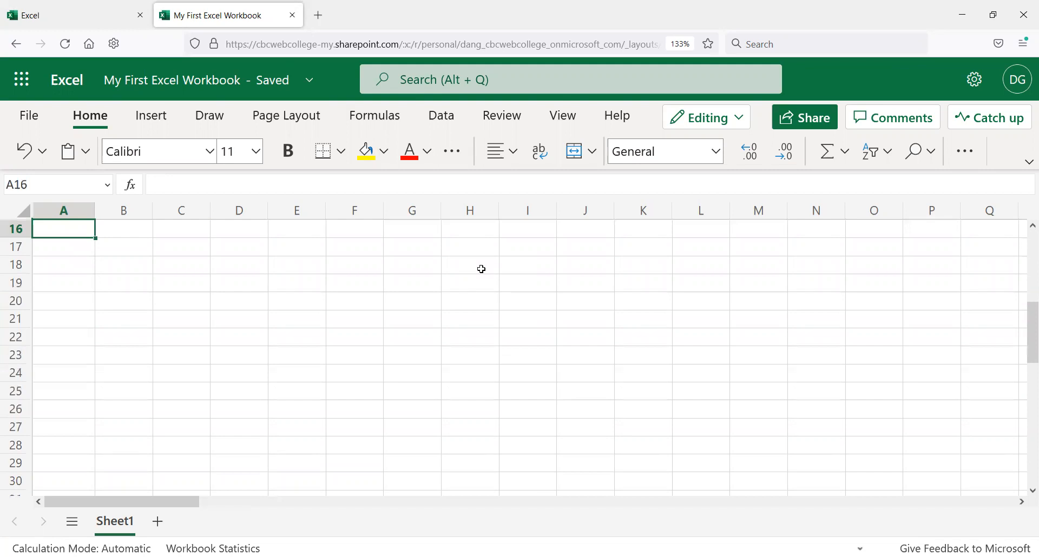
{"action": "key", "text": "Page_Down"}
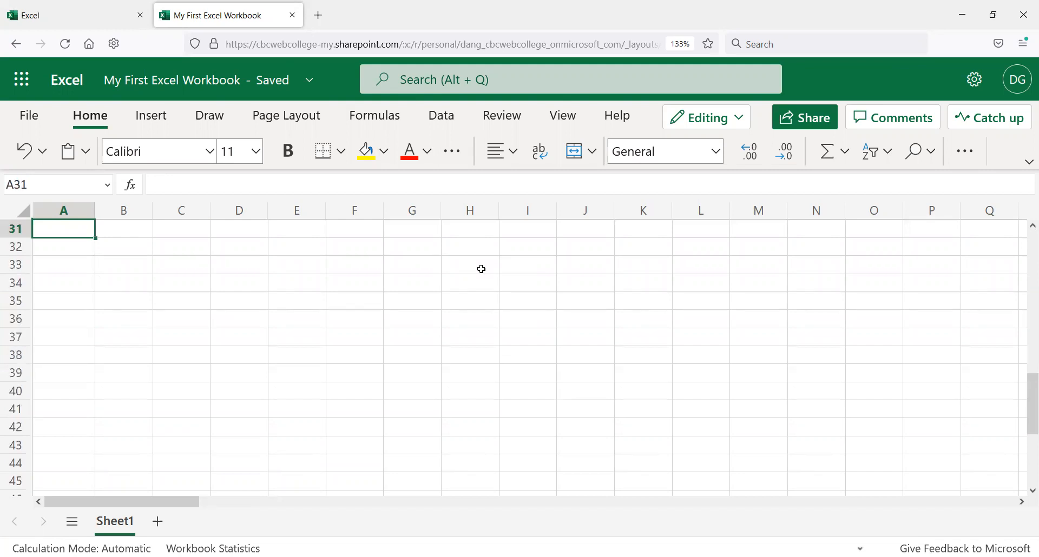
{"action": "key", "text": "Page_Down"}
{"action": "key", "text": "Page_Down"}
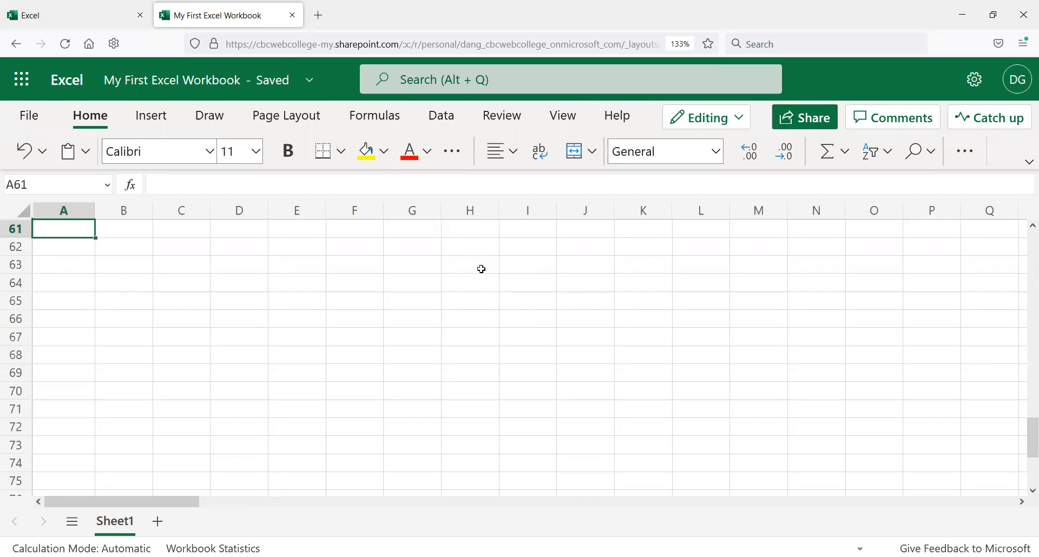
{"action": "key", "text": "Page_Up"}
{"action": "key", "text": "Page_Up"}
{"action": "key", "text": "Page_Up"}
{"action": "key", "text": "Page_Up"}
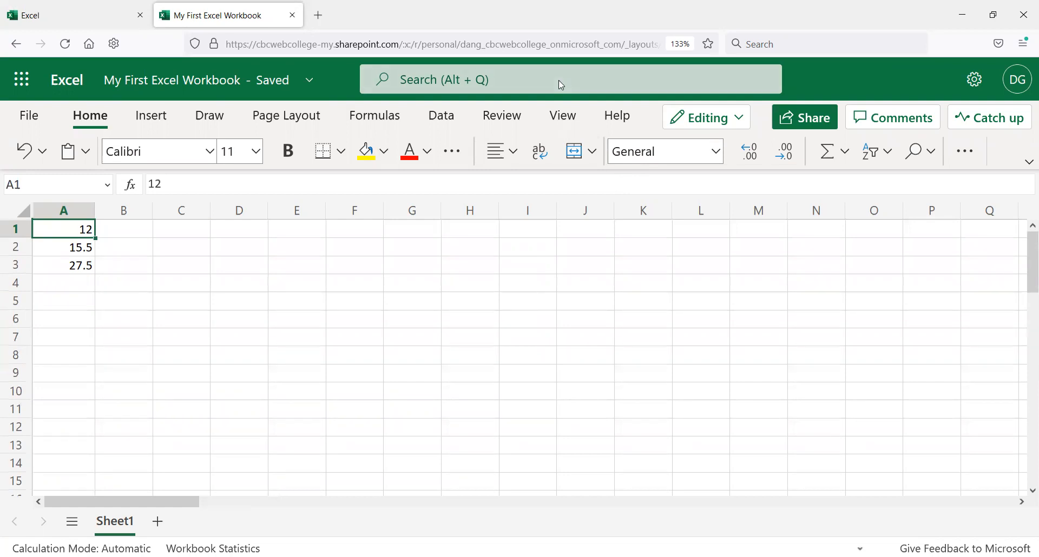
Step: Scroll the sheet using the vertical and horizontal scroll bars to see how they move the view
{"action": "left_click_drag", "start_coordinate": [1030, 362], "coordinate": [1014, 464]}
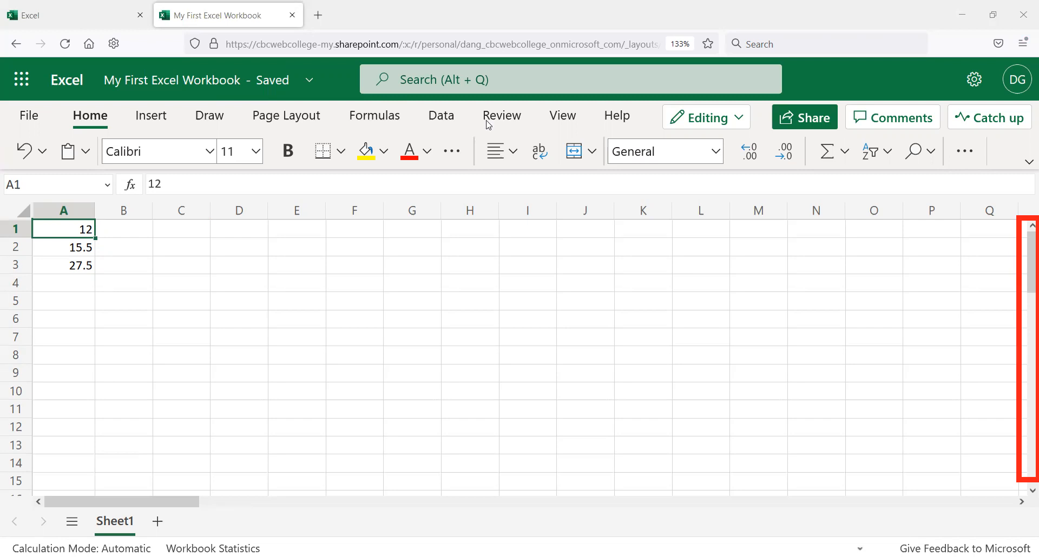
{"action": "left_click_drag", "start_coordinate": [1026, 273], "coordinate": [1009, 227]}
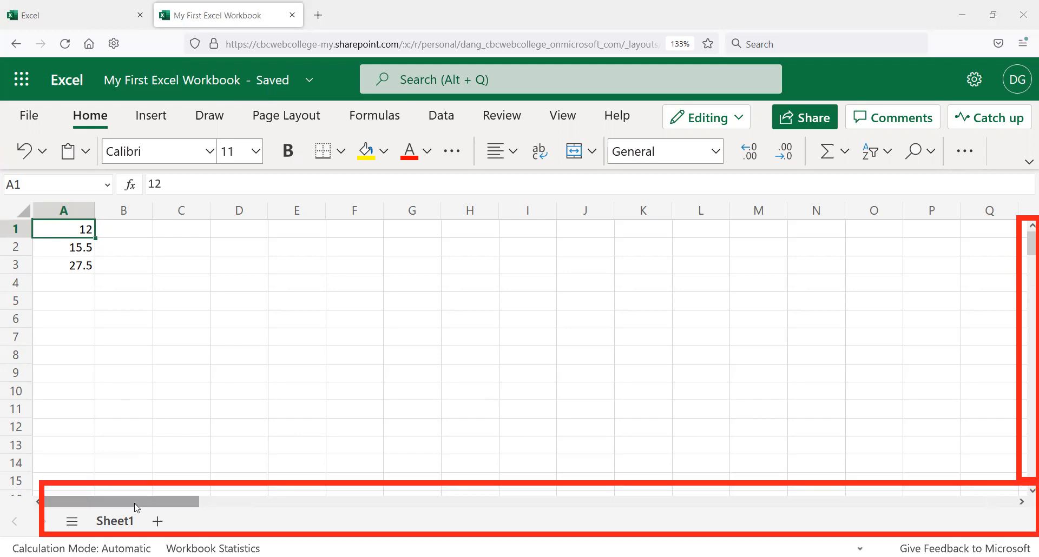
{"action": "left_click_drag", "start_coordinate": [137, 508], "coordinate": [86, 494]}
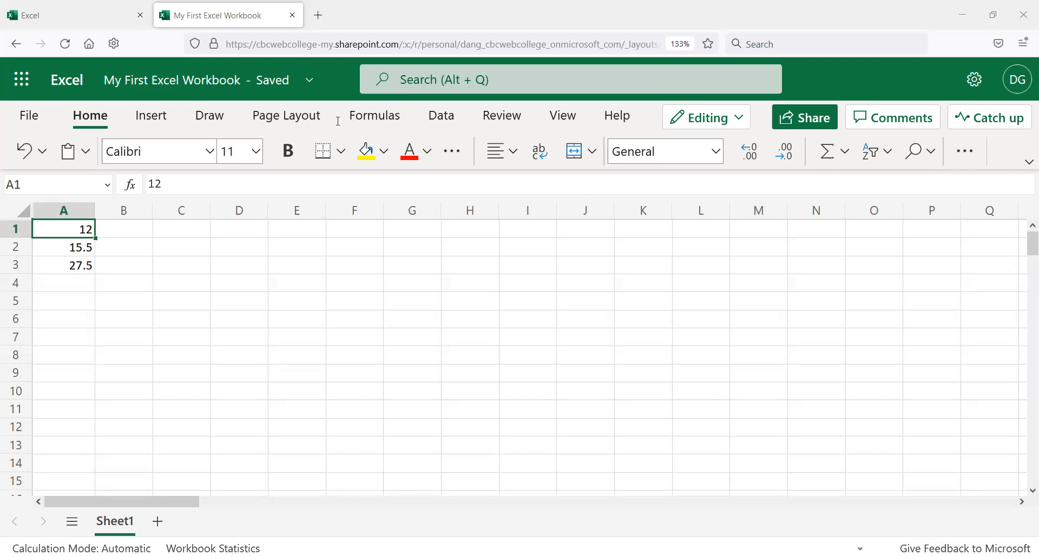
Step: Select cells A7, B1 and A1 in turn to practise moving the active cell
{"action": "left_click", "coordinate": [61, 328]}
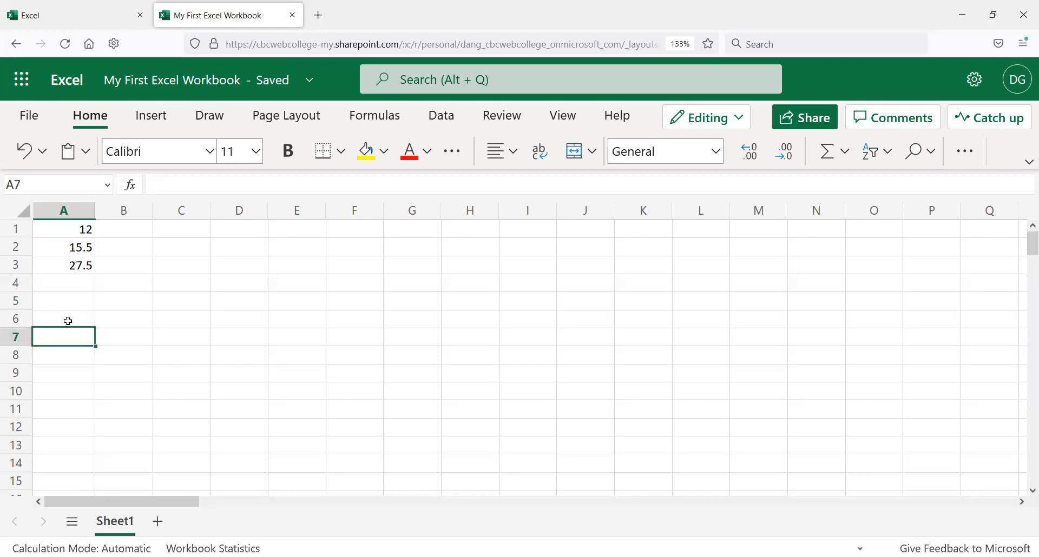
{"action": "left_click", "coordinate": [88, 250]}
{"action": "left_click", "coordinate": [111, 234]}
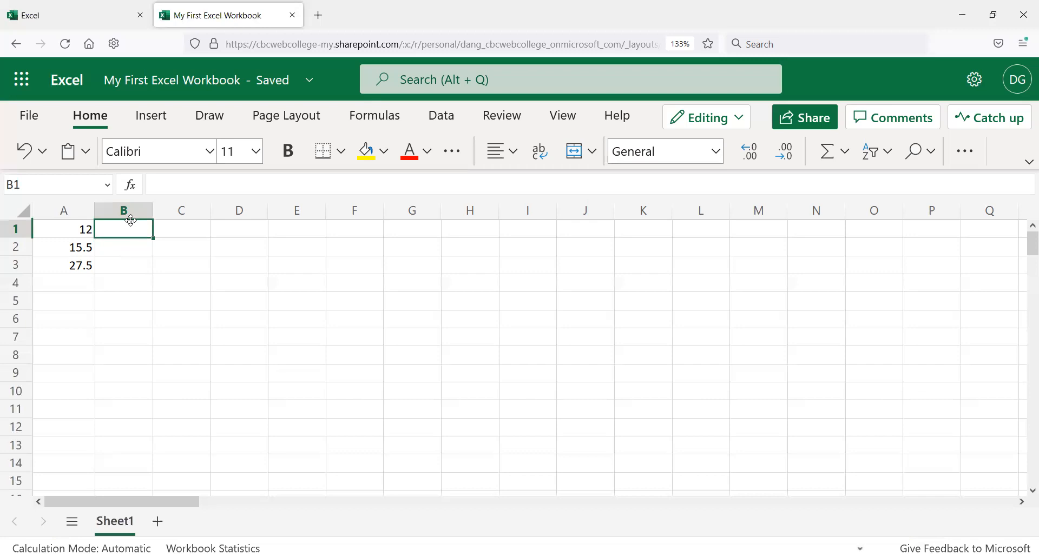
{"action": "left_click", "coordinate": [86, 230]}
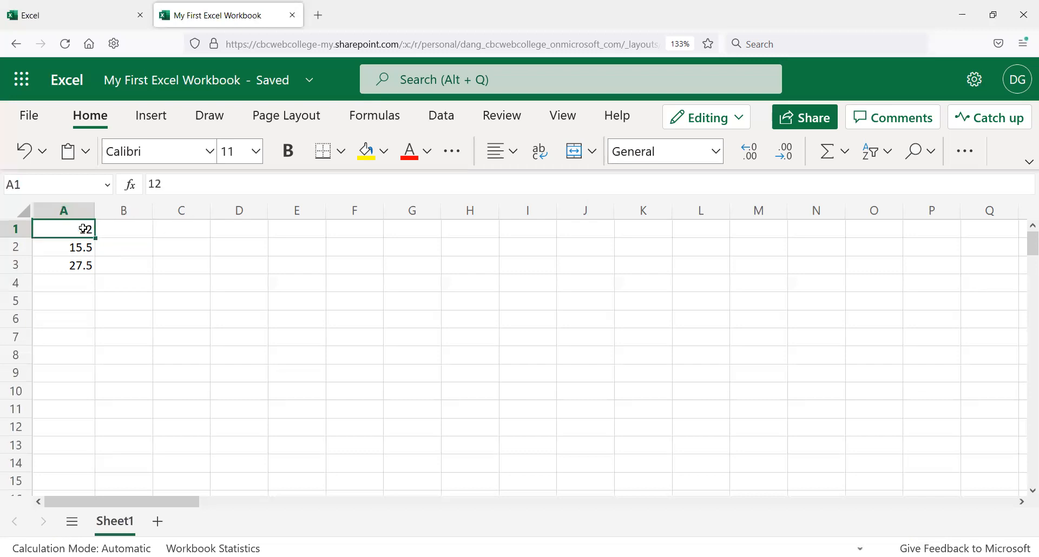
{"action": "left_click", "coordinate": [117, 231]}
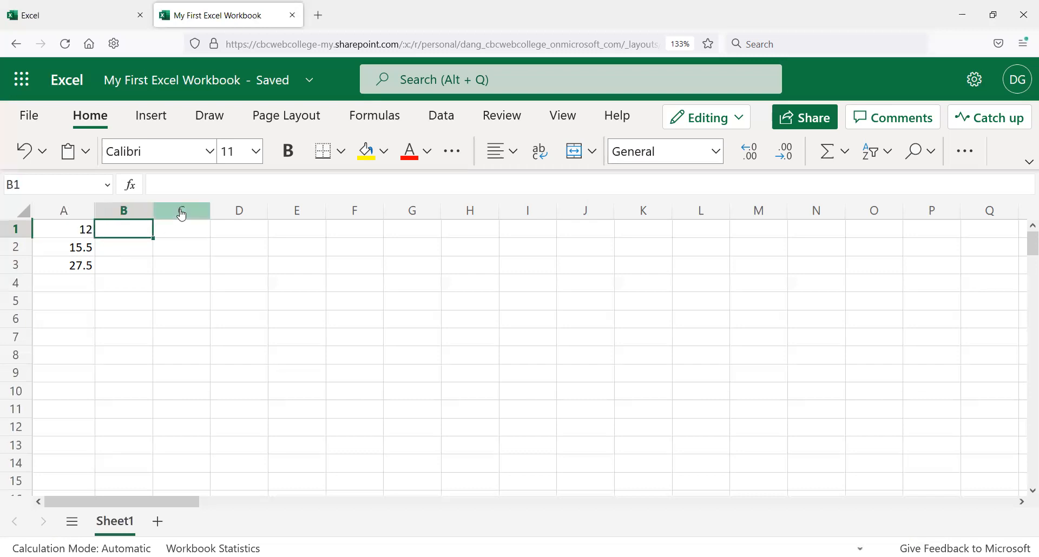
{"action": "left_click", "coordinate": [64, 230]}
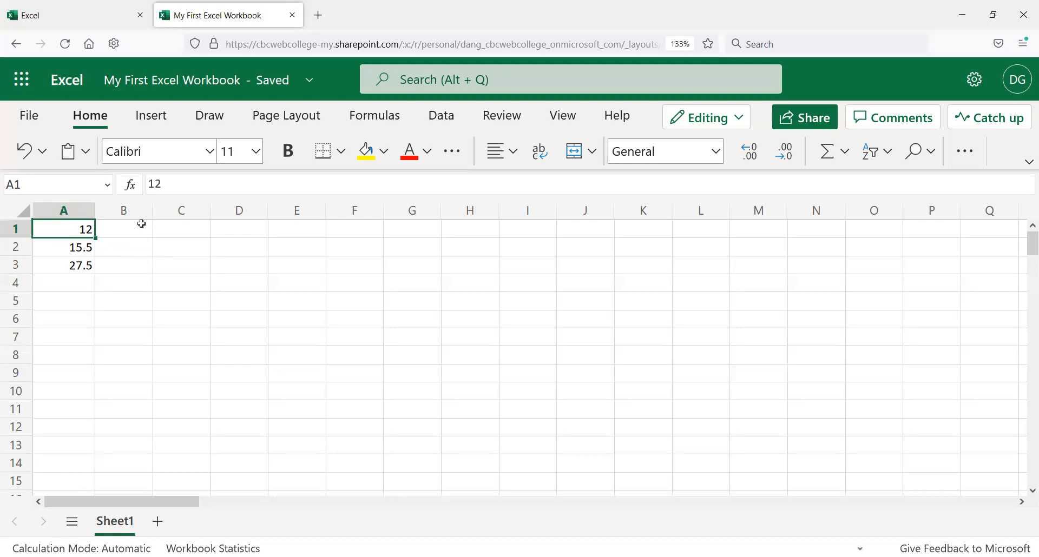
Step: Clear the contents of cells A1 to A4 and return to cell A1
{"action": "left_click_drag", "start_coordinate": [87, 227], "coordinate": [86, 283]}
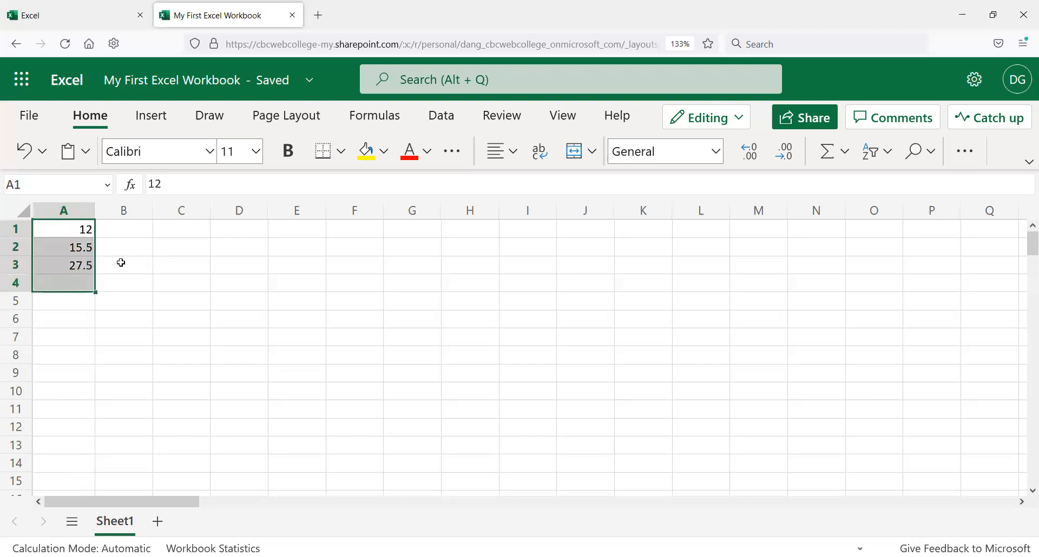
{"action": "key", "text": "Delete"}
{"action": "key", "text": "ctrl+Home"}
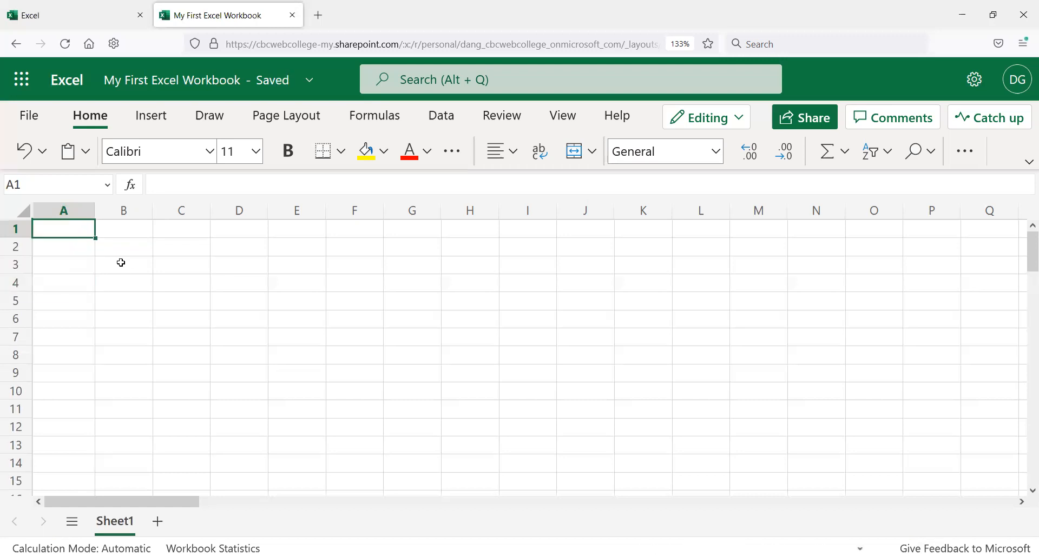
Step: Enter the month names January through December across row 1, from cell A1 to cell L1
{"action": "type", "text": "Ja"}
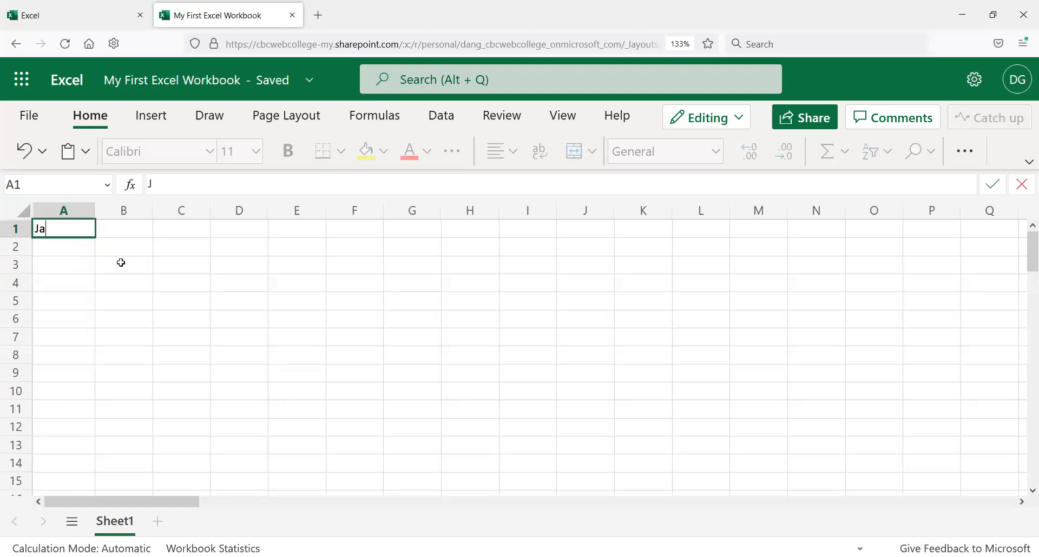
{"action": "type", "text": "nuary"}
{"action": "key", "text": "Tab"}
{"action": "type", "text": "February"}
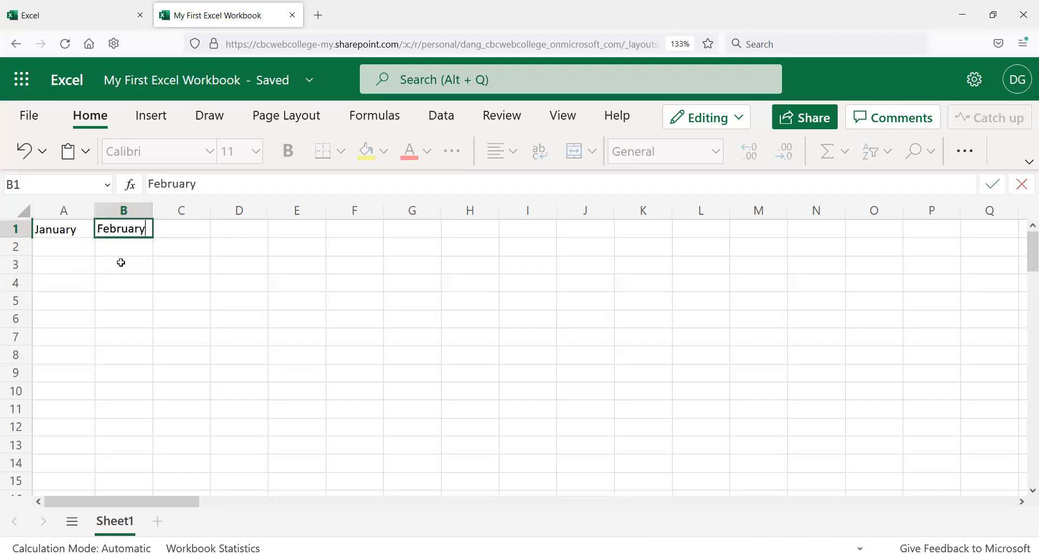
{"action": "key", "text": "Tab"}
{"action": "type", "text": "March"}
{"action": "key", "text": "Tab"}
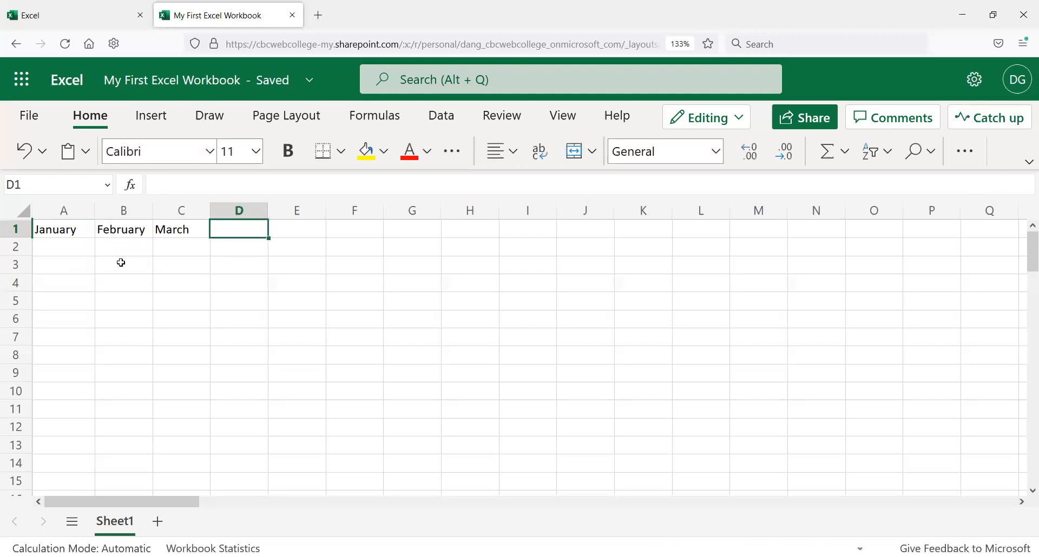
{"action": "type", "text": "April"}
{"action": "key", "text": "Tab"}
{"action": "type", "text": "May"}
{"action": "key", "text": "Tab"}
{"action": "type", "text": "June"}
{"action": "key", "text": "Tab"}
{"action": "type", "text": "July"}
{"action": "key", "text": "Tab"}
{"action": "type", "text": "August"}
{"action": "key", "text": "Tab"}
{"action": "type", "text": "September"}
{"action": "key", "text": "Tab"}
{"action": "type", "text": "oO"}
{"action": "key", "text": "BackSpace"}
{"action": "key", "text": "BackSpace"}
{"action": "type", "text": "October"}
{"action": "key", "text": "Tab"}
{"action": "type", "text": "November"}
{"action": "key", "text": "Tab"}
{"action": "type", "text": "December"}
{"action": "key", "text": "Return"}
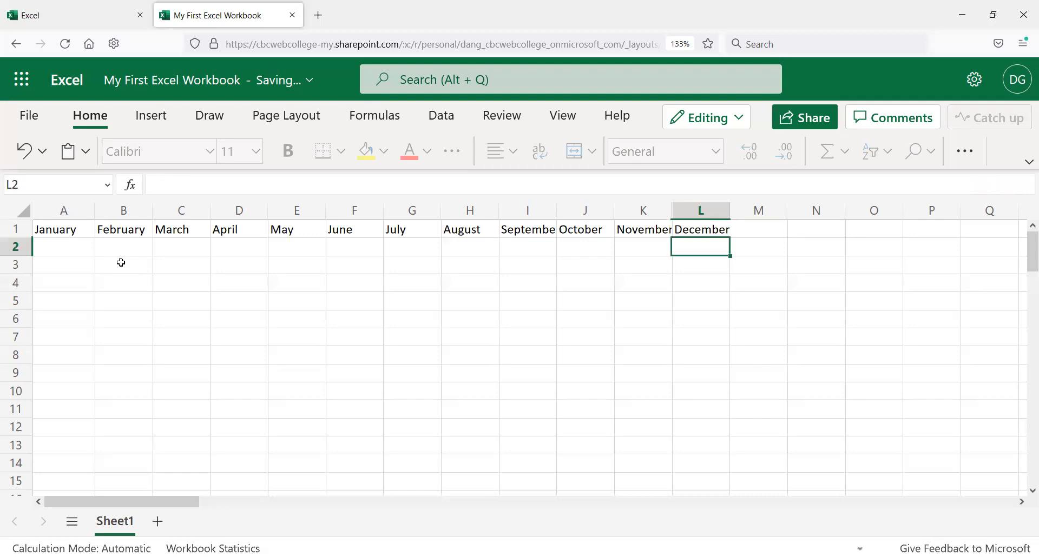
Step: Select each month column in turn from January to December, finishing on cell M1
{"action": "key", "text": "Up"}
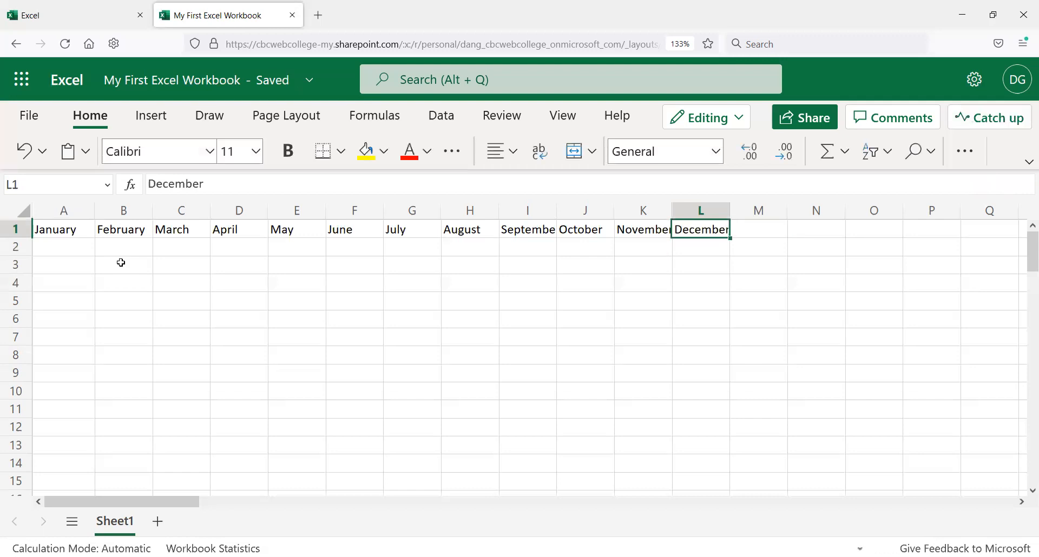
{"action": "left_click", "coordinate": [87, 230]}
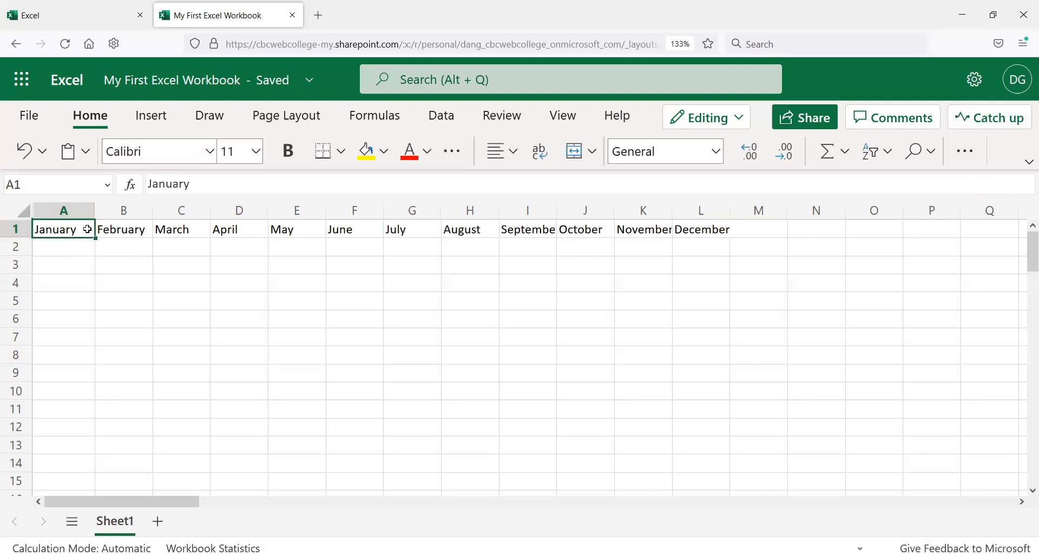
{"action": "left_click", "coordinate": [98, 232]}
{"action": "left_click", "coordinate": [64, 226]}
{"action": "left_click", "coordinate": [65, 216]}
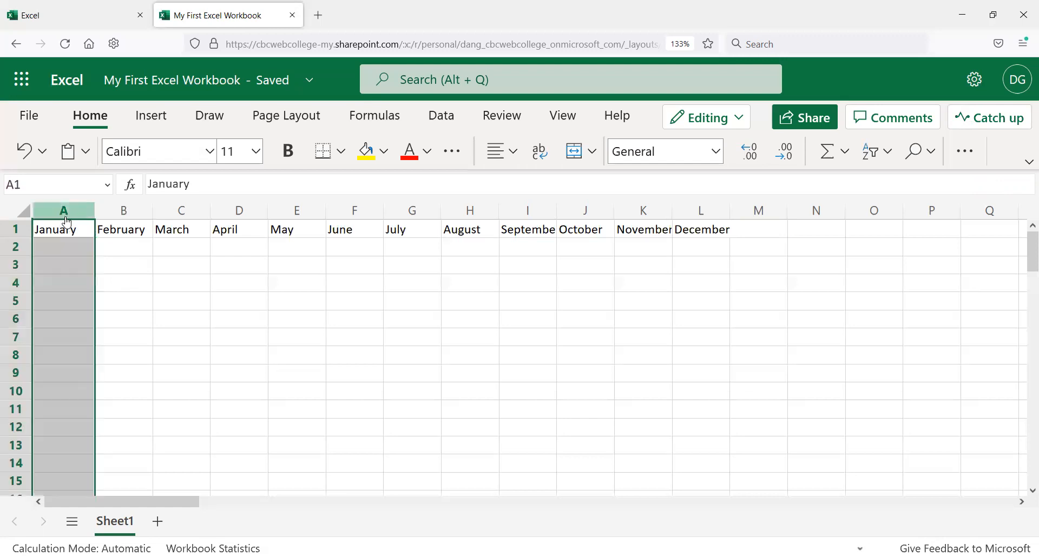
{"action": "left_click", "coordinate": [136, 222]}
{"action": "left_click", "coordinate": [181, 211]}
{"action": "left_click", "coordinate": [254, 211]}
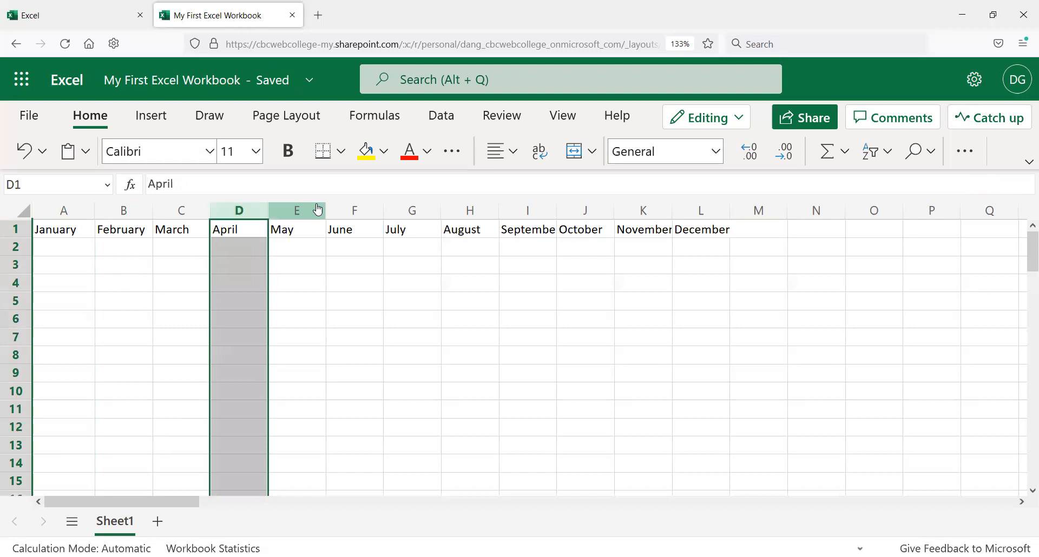
{"action": "left_click", "coordinate": [318, 211]}
{"action": "left_click", "coordinate": [359, 213]}
{"action": "left_click", "coordinate": [426, 214]}
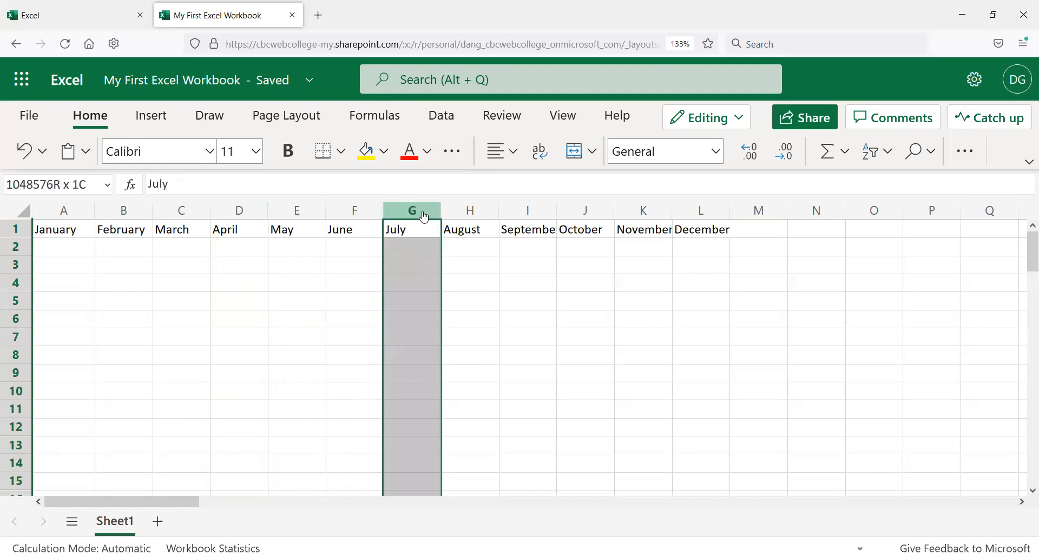
{"action": "left_click", "coordinate": [470, 213]}
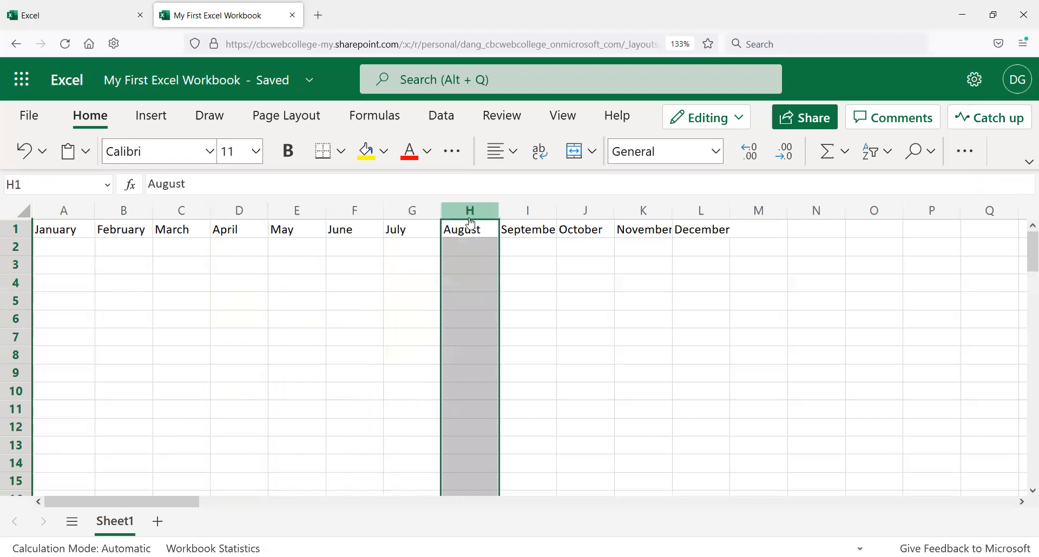
{"action": "left_click", "coordinate": [517, 213]}
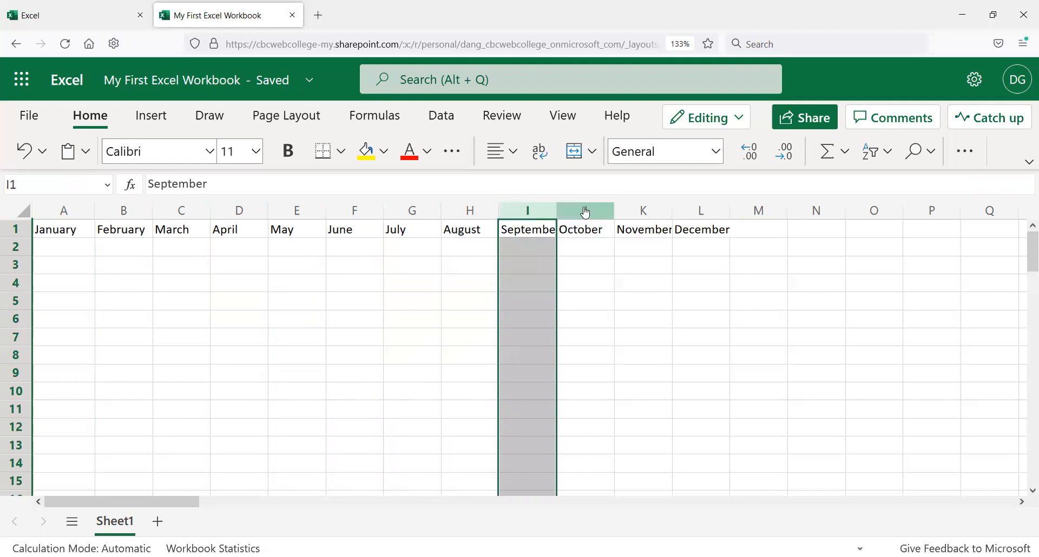
{"action": "left_click", "coordinate": [585, 212]}
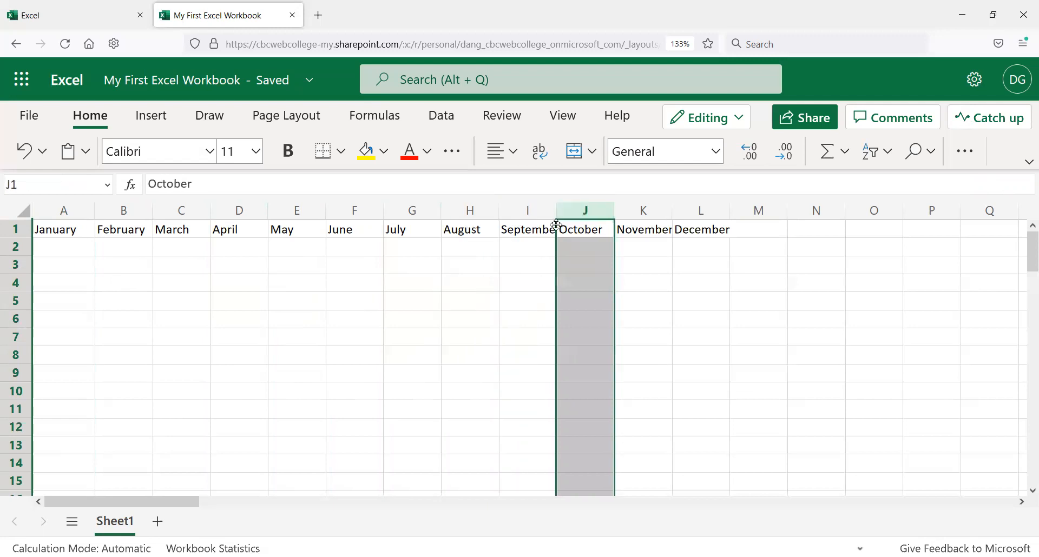
{"action": "left_click", "coordinate": [654, 220]}
{"action": "left_click", "coordinate": [690, 219]}
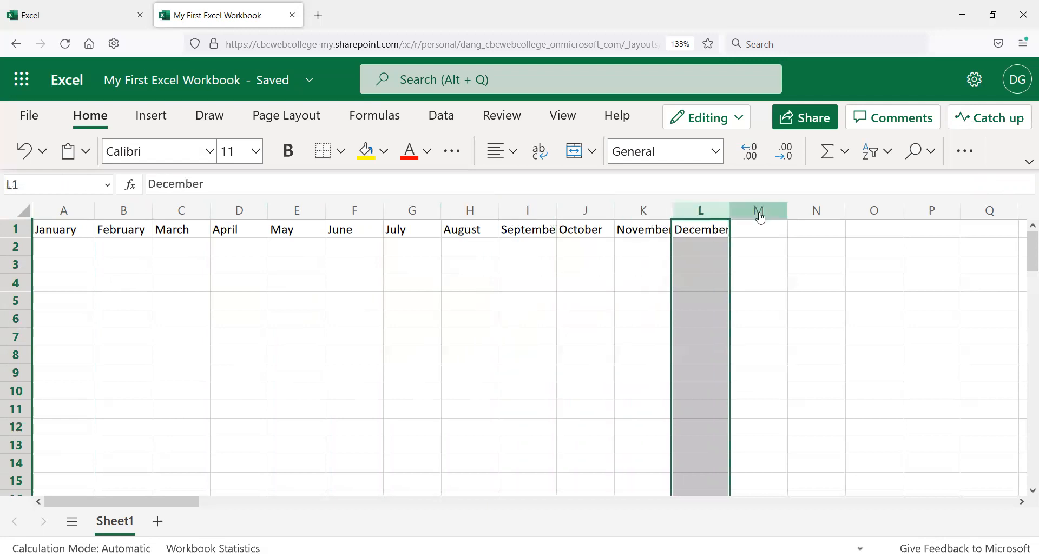
{"action": "left_click", "coordinate": [760, 231]}
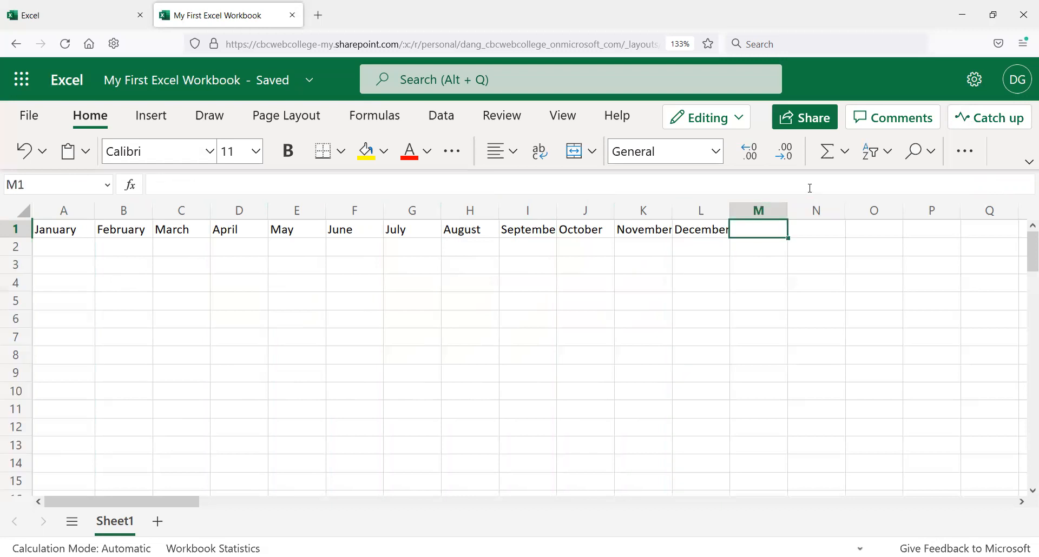
Step: Move the active cell rightward along row 1 past the months to column AF
{"action": "key", "text": "Right"}
{"action": "key", "text": "Right"}
{"action": "key", "text": "Right"}
{"action": "key", "text": "Right"}
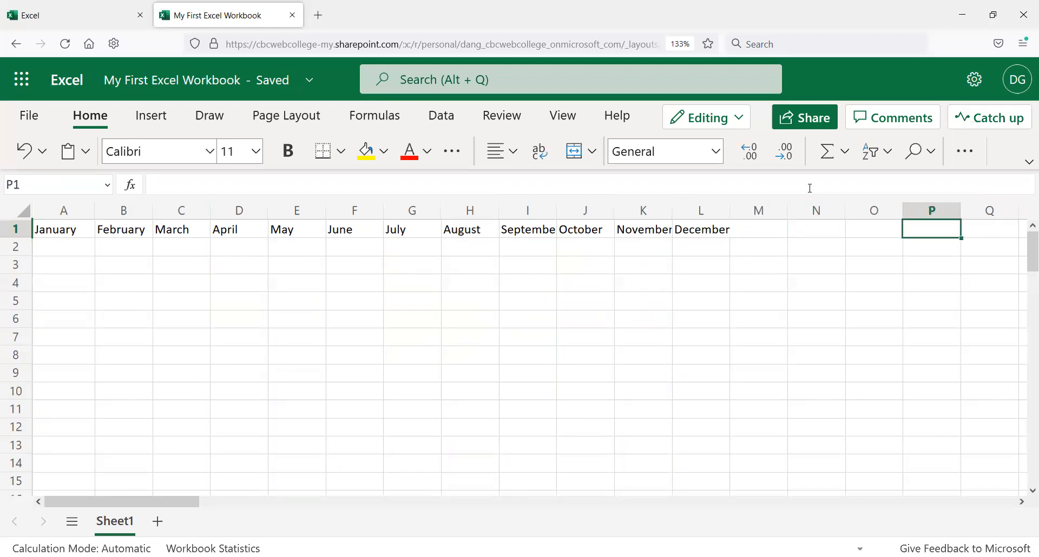
{"action": "key", "text": "Right"}
{"action": "key", "text": "Right"}
{"action": "key", "text": "Right"}
{"action": "key", "text": "Right"}
{"action": "key", "text": "Right"}
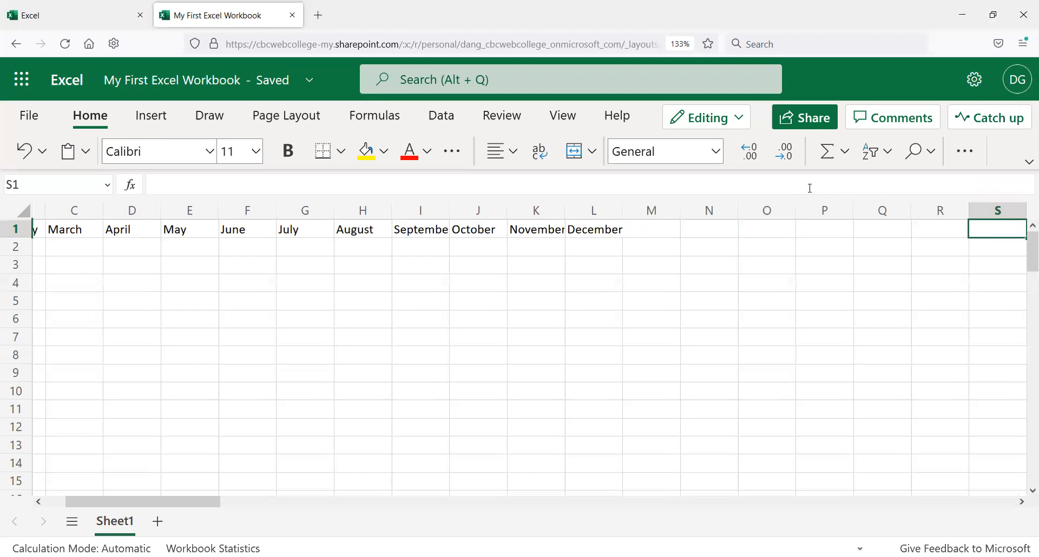
{"action": "key", "text": "Right"}
{"action": "key", "text": "Right"}
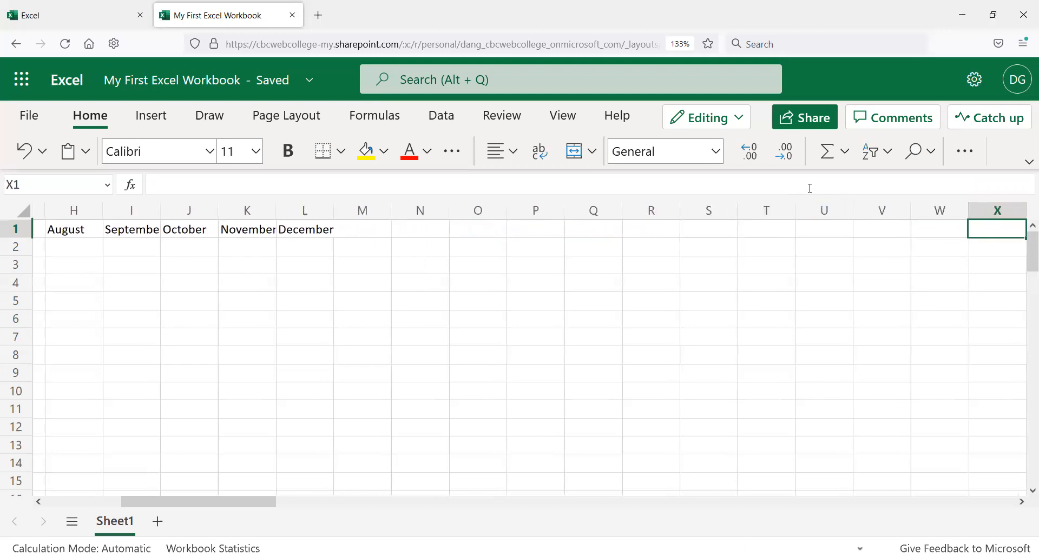
{"action": "key", "text": "Right"}
{"action": "key", "text": "Right"}
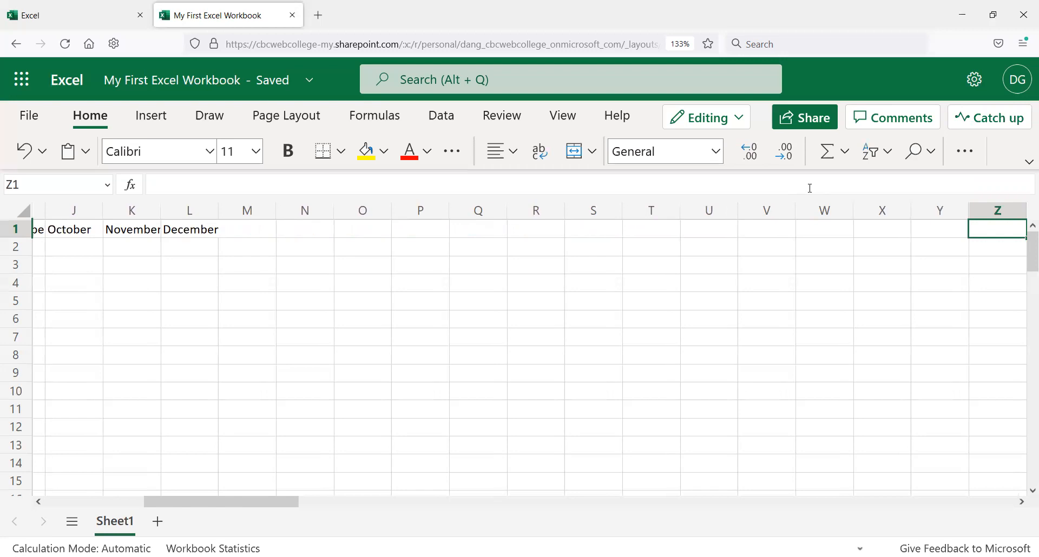
{"action": "key", "text": "Right"}
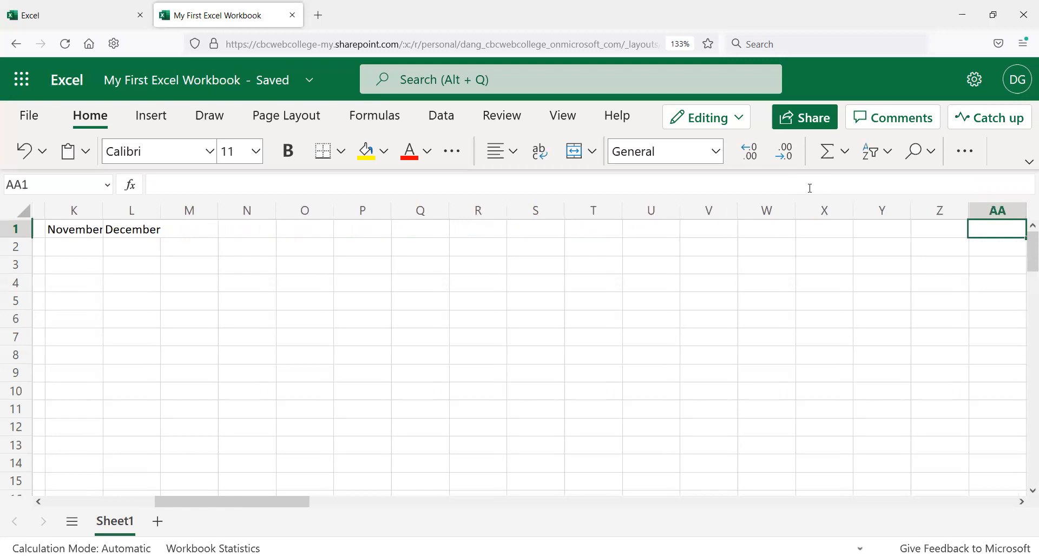
{"action": "key", "text": "Right"}
{"action": "key", "text": "Right"}
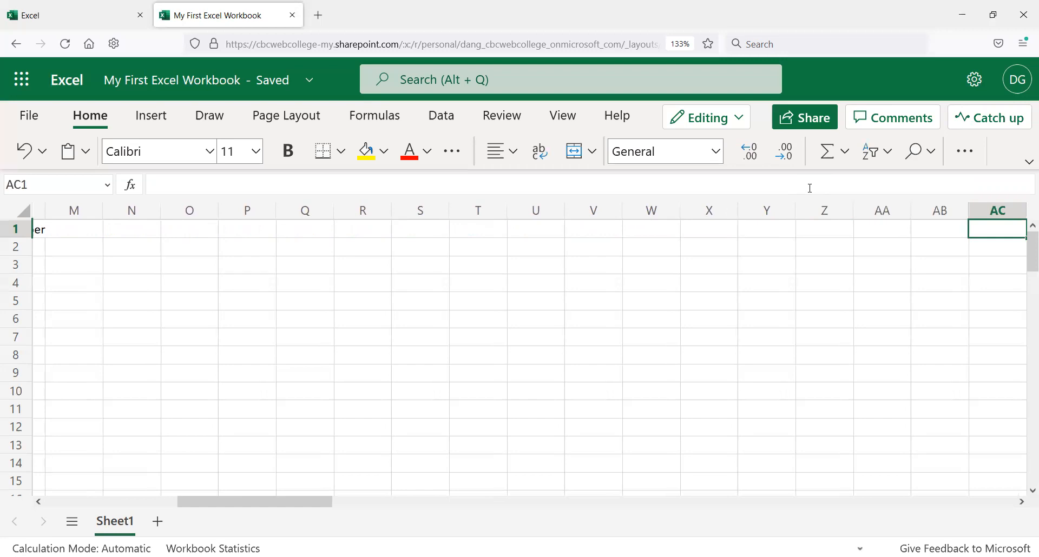
Step: Move the active cell rightward along row 1 to cell BJ1
{"action": "key", "text": "Right"}
{"action": "key", "text": "Right"}
{"action": "key", "text": "Right"}
{"action": "key", "text": "Right"}
{"action": "key", "text": "Right"}
{"action": "key", "text": "Right"}
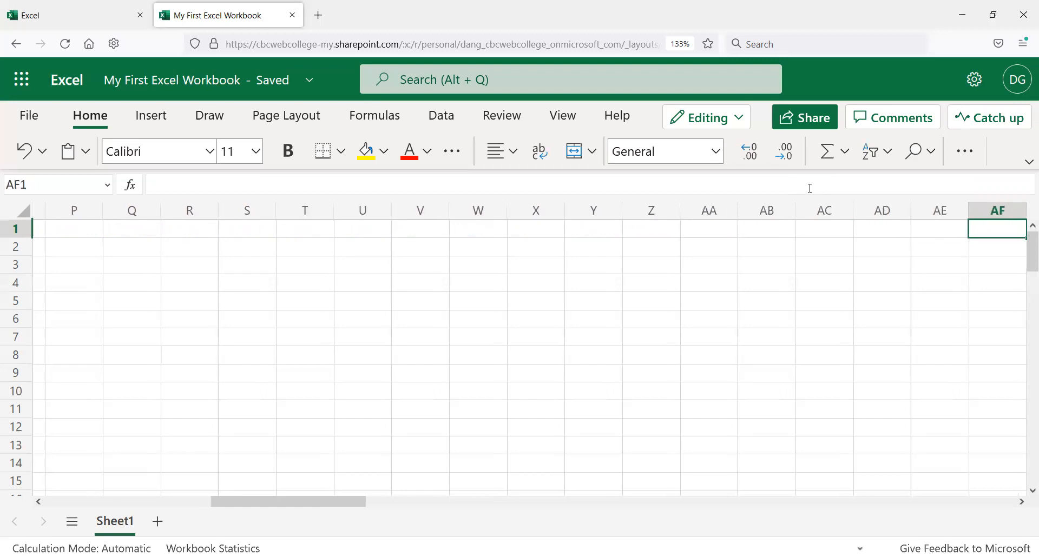
{"action": "key", "text": "Right"}
{"action": "key", "text": "Right"}
{"action": "key", "text": "Right"}
{"action": "key", "text": "Right"}
{"action": "key", "text": "Right"}
{"action": "key", "text": "Right"}
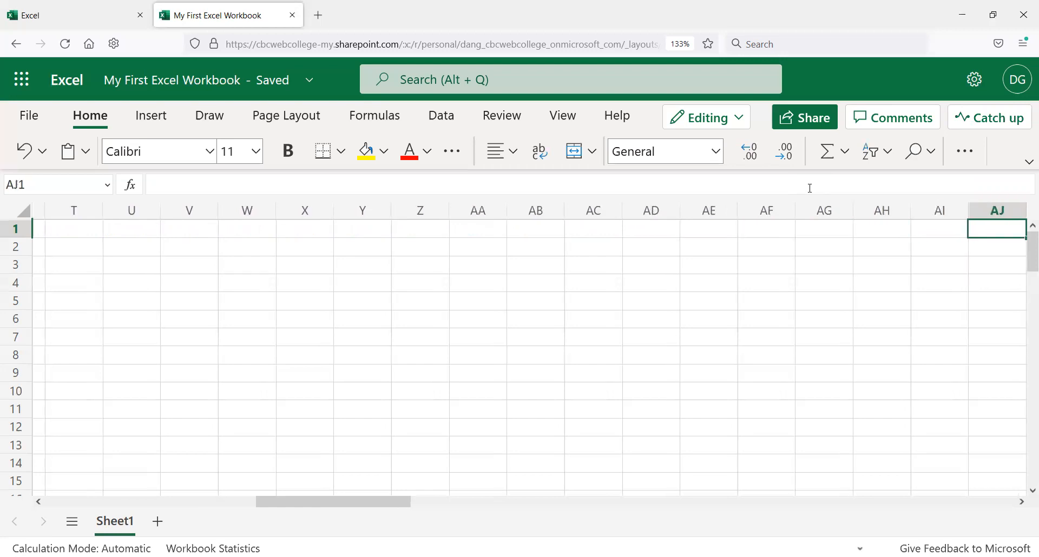
{"action": "key", "text": "Right"}
{"action": "key", "text": "Right"}
{"action": "key", "text": "Right"}
{"action": "key", "text": "Right"}
{"action": "key", "text": "Right"}
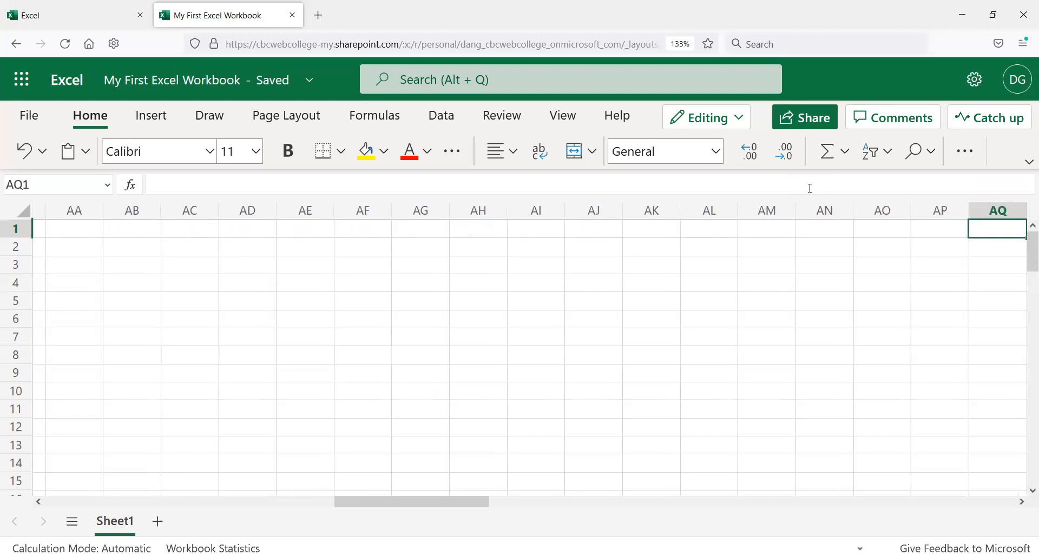
{"action": "key", "text": "Right"}
{"action": "key", "text": "Right"}
{"action": "key", "text": "Right"}
{"action": "key", "text": "Right"}
{"action": "key", "text": "Right"}
{"action": "key", "text": "Right"}
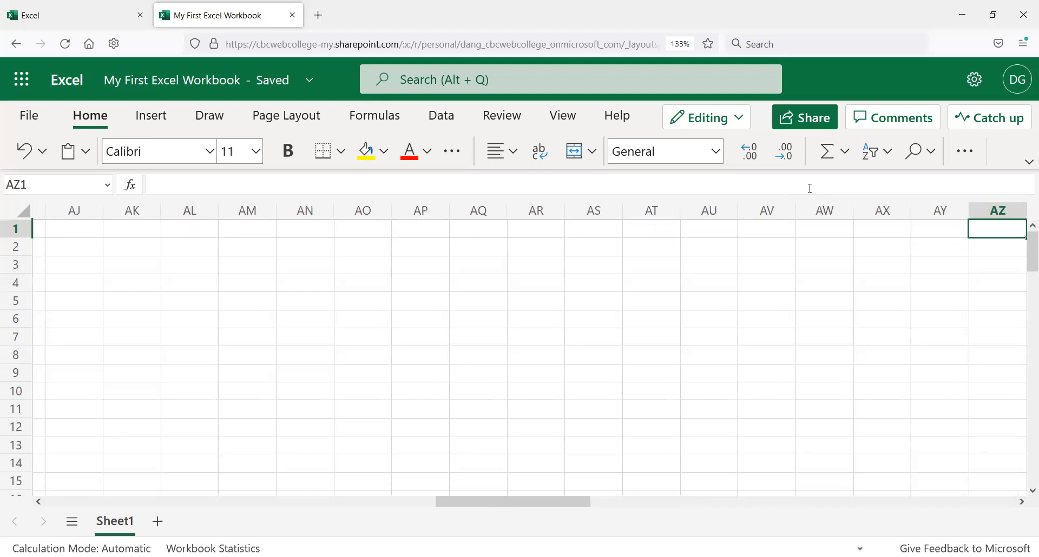
{"action": "key", "text": "Right"}
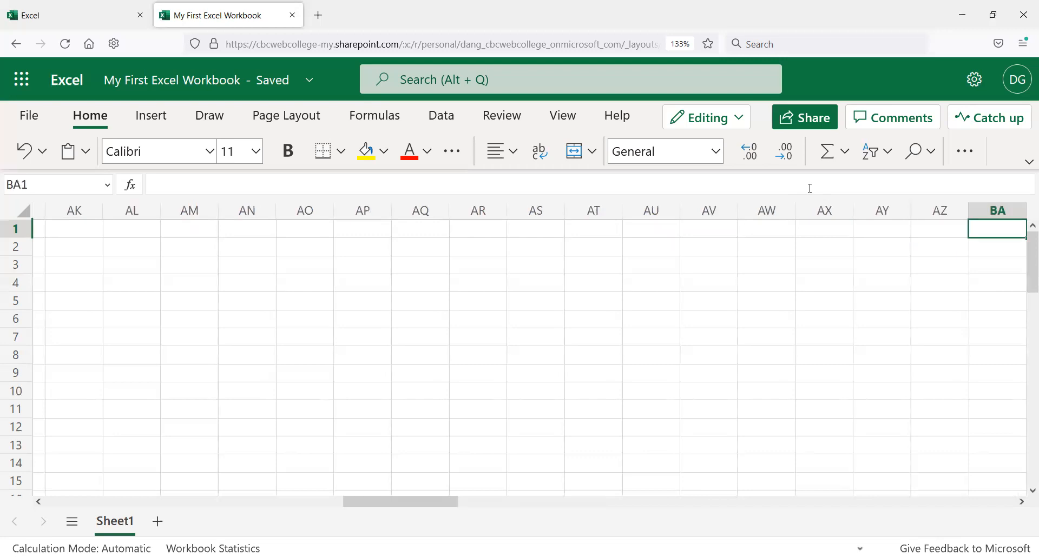
{"action": "key", "text": "Right"}
{"action": "key", "text": "Right"}
{"action": "key", "text": "Right"}
{"action": "key", "text": "Right"}
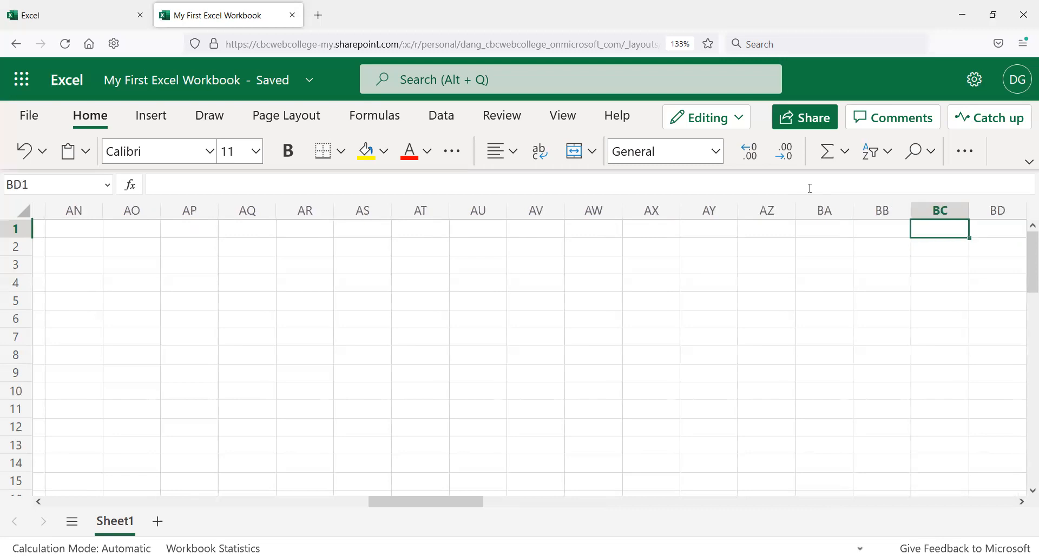
{"action": "key", "text": "Right"}
{"action": "key", "text": "Right"}
{"action": "key", "text": "Right"}
{"action": "key", "text": "Right"}
{"action": "key", "text": "Right"}
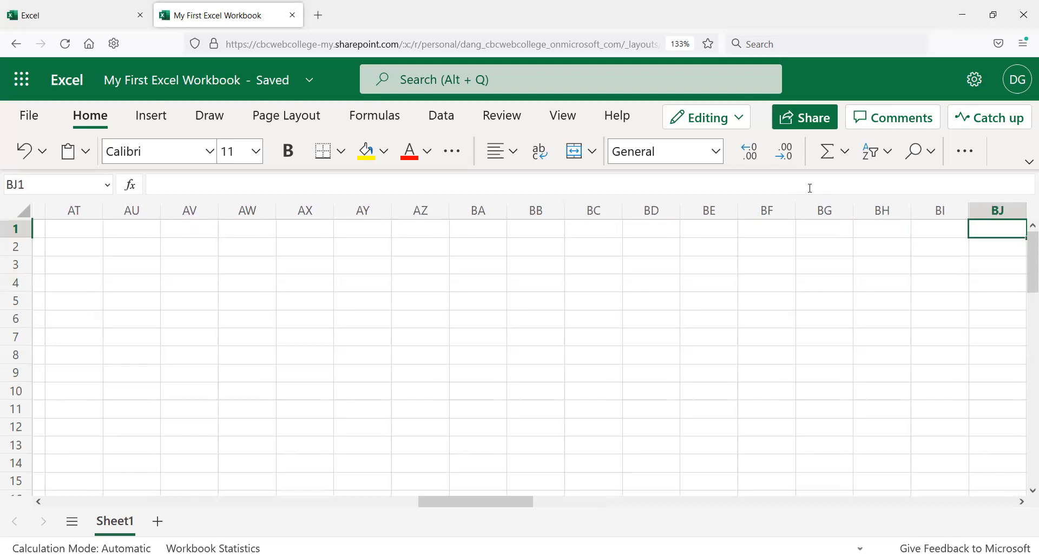
Step: Jump to the sheet's last column at cell XFD1 and step left to cell XEW1
{"action": "key", "text": "ctrl+Right"}
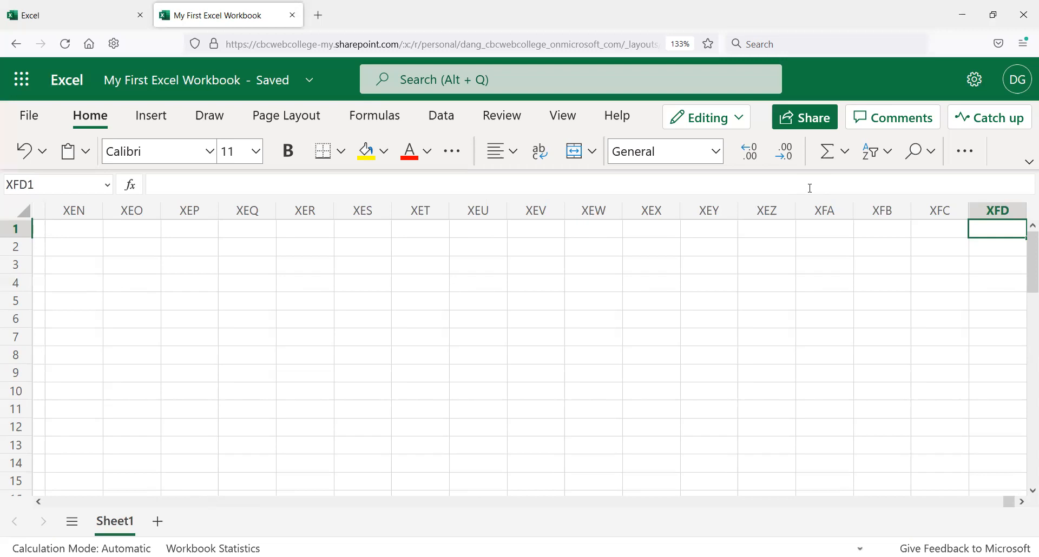
{"action": "key", "text": "Left"}
{"action": "key", "text": "Left"}
{"action": "key", "text": "Left"}
{"action": "key", "text": "Left"}
{"action": "key", "text": "Left"}
{"action": "key", "text": "Left"}
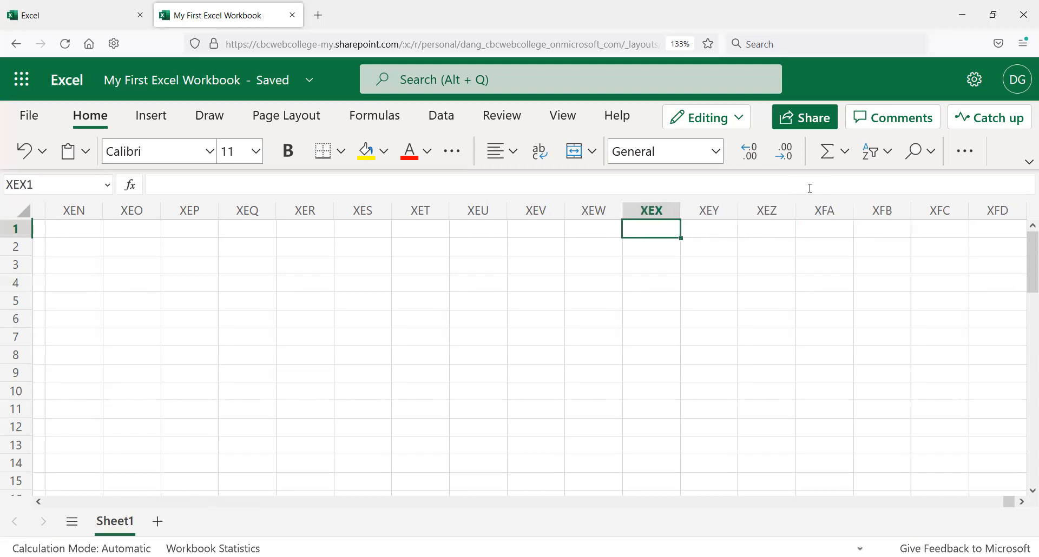
{"action": "key", "text": "Left"}
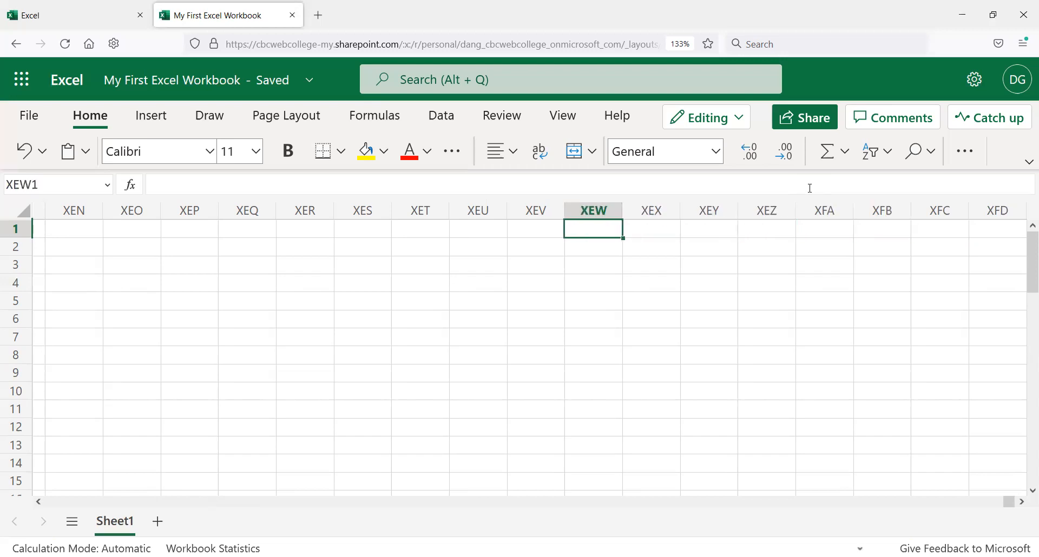
{"action": "key", "text": "Left"}
Step: Move the active cell left among the final columns to XEG1 and back right to XFD1
{"action": "key", "text": "Right"}
{"action": "key", "text": "Right"}
{"action": "key", "text": "Left"}
{"action": "key", "text": "Left"}
{"action": "key", "text": "Left"}
{"action": "key", "text": "Left"}
{"action": "key", "text": "Left"}
{"action": "key", "text": "Left"}
{"action": "key", "text": "Left"}
{"action": "key", "text": "Left"}
{"action": "key", "text": "Left"}
{"action": "key", "text": "Left"}
{"action": "key", "text": "Left"}
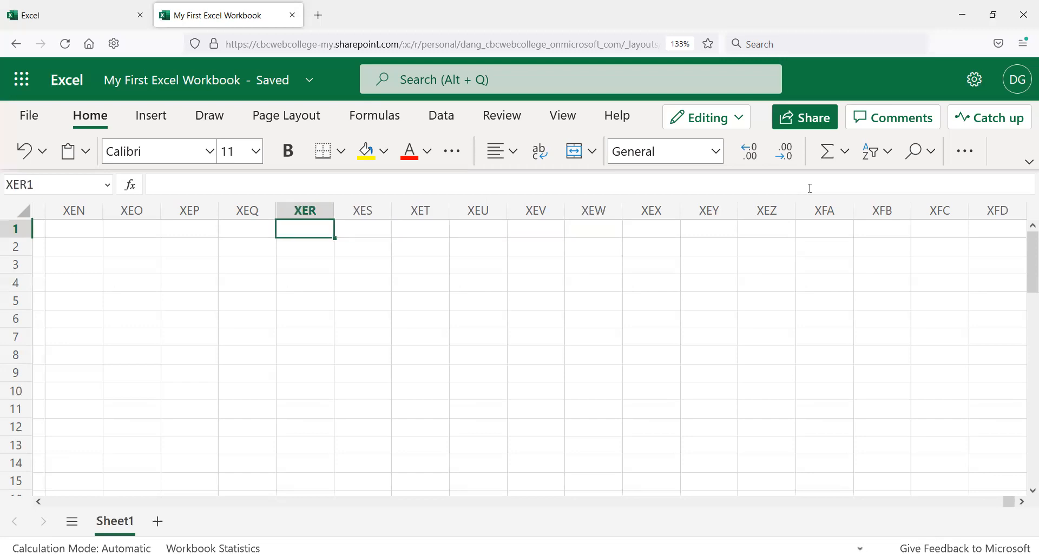
{"action": "key", "text": "Left"}
{"action": "key", "text": "Left"}
{"action": "key", "text": "Left"}
{"action": "key", "text": "Left"}
{"action": "key", "text": "Left"}
{"action": "key", "text": "Left"}
{"action": "key", "text": "Left"}
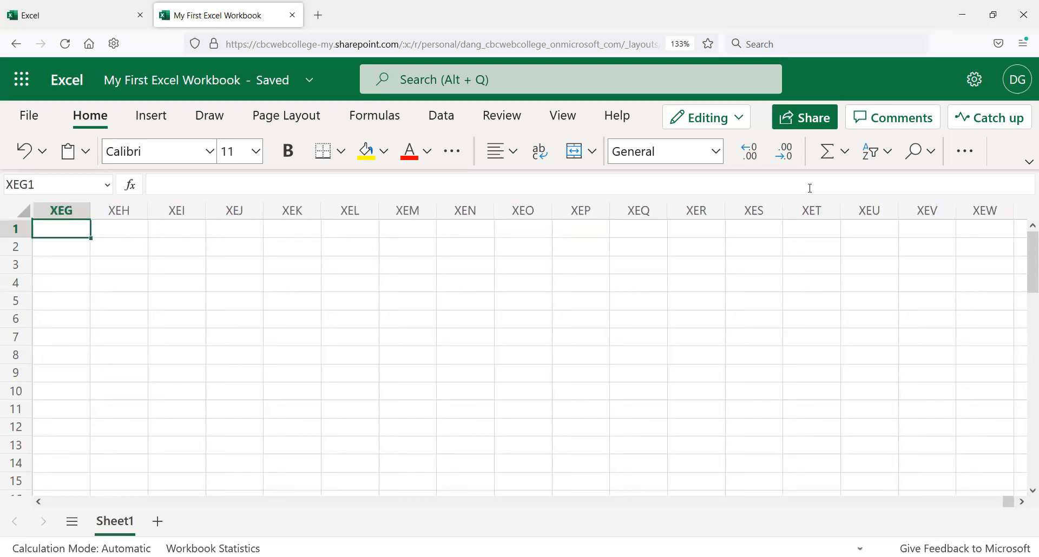
{"action": "key", "text": "Right"}
{"action": "key", "text": "Right"}
{"action": "key", "text": "Right"}
{"action": "key", "text": "Right"}
{"action": "key", "text": "Right"}
{"action": "key", "text": "Right"}
{"action": "key", "text": "Right"}
{"action": "key", "text": "Right"}
{"action": "key", "text": "Right"}
{"action": "key", "text": "Right"}
{"action": "key", "text": "Right"}
{"action": "key", "text": "Right"}
{"action": "key", "text": "Right"}
{"action": "key", "text": "Right"}
{"action": "key", "text": "Right"}
{"action": "key", "text": "Right"}
{"action": "key", "text": "Right"}
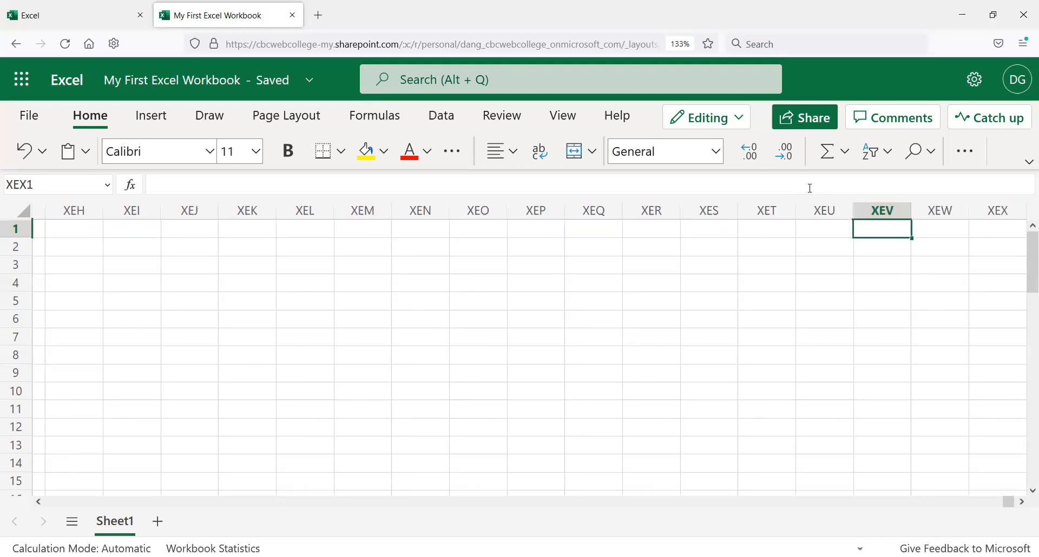
{"action": "key", "text": "Right"}
{"action": "key", "text": "Right"}
{"action": "key", "text": "Right"}
{"action": "key", "text": "Right"}
{"action": "key", "text": "Right"}
{"action": "key", "text": "Right"}
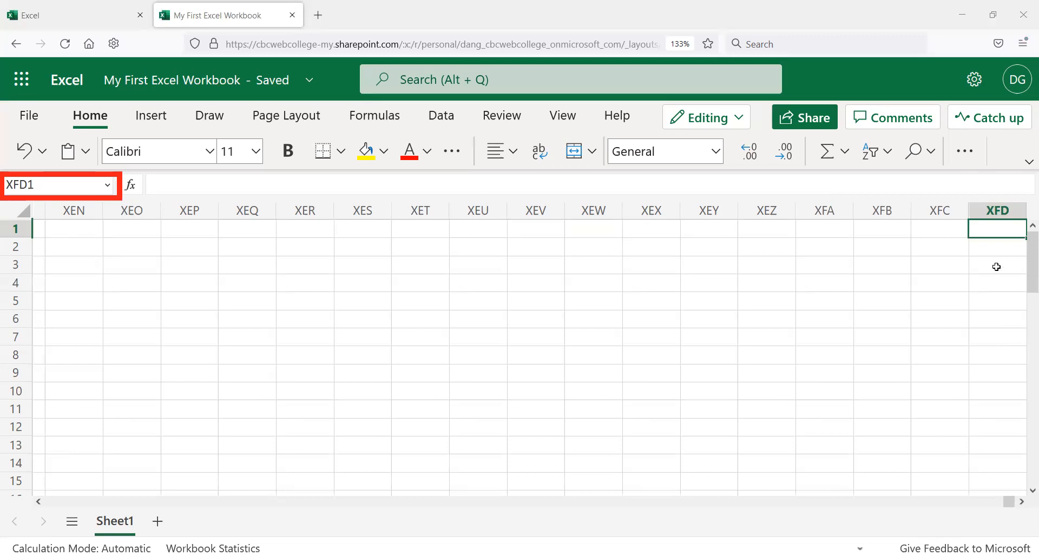
Step: Jump between the December cell L1 and the last column XFD1, then return home to cell A1
{"action": "key", "text": "ctrl+Left"}
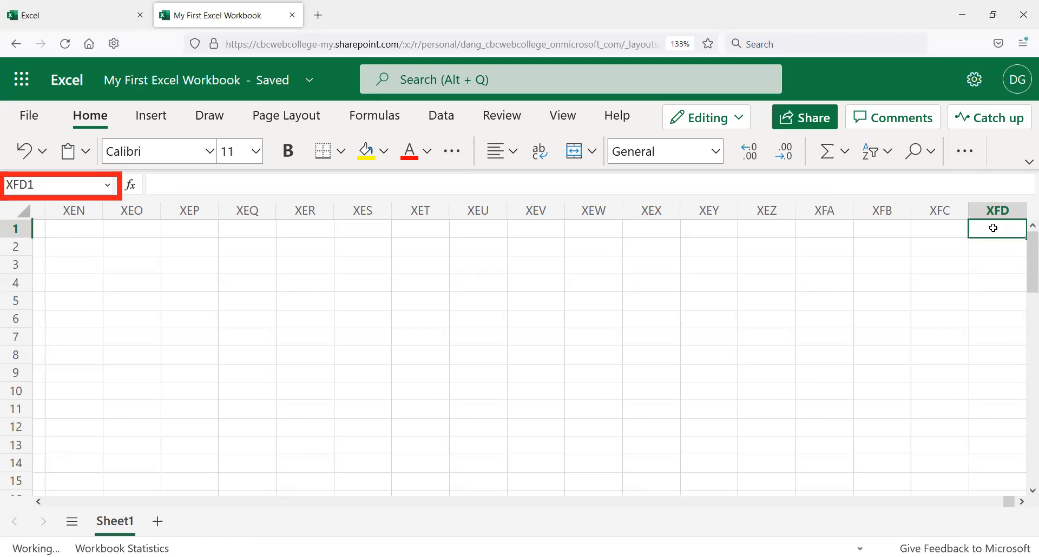
{"action": "key", "text": "Left"}
{"action": "key", "text": "Right"}
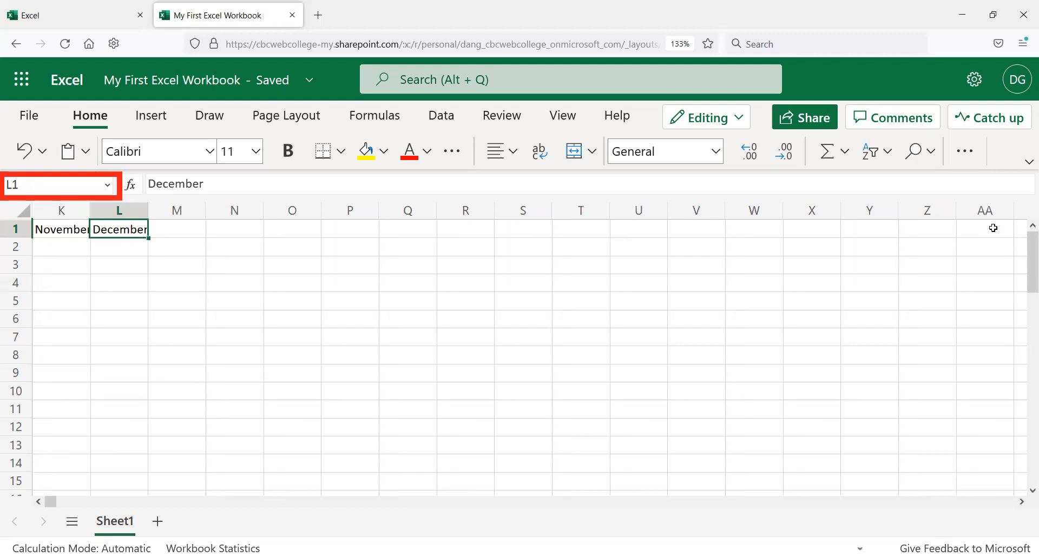
{"action": "key", "text": "ctrl+Right"}
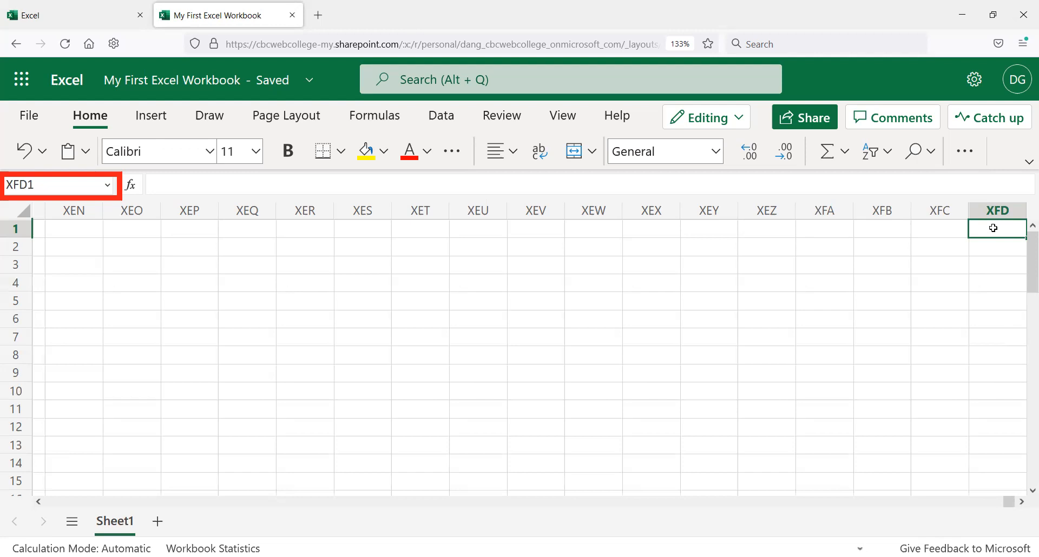
{"action": "key", "text": "ctrl+Home"}
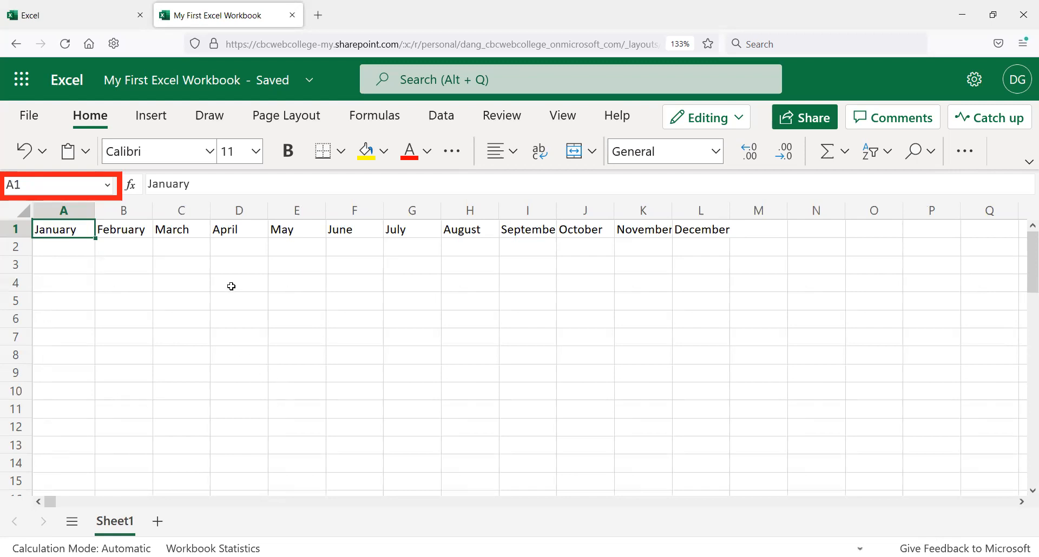
Step: Jump to the last column, then go to cell A1 by entering A1 in the Name Box
{"action": "key", "text": "ctrl+Right"}
{"action": "key", "text": "ctrl+Right"}
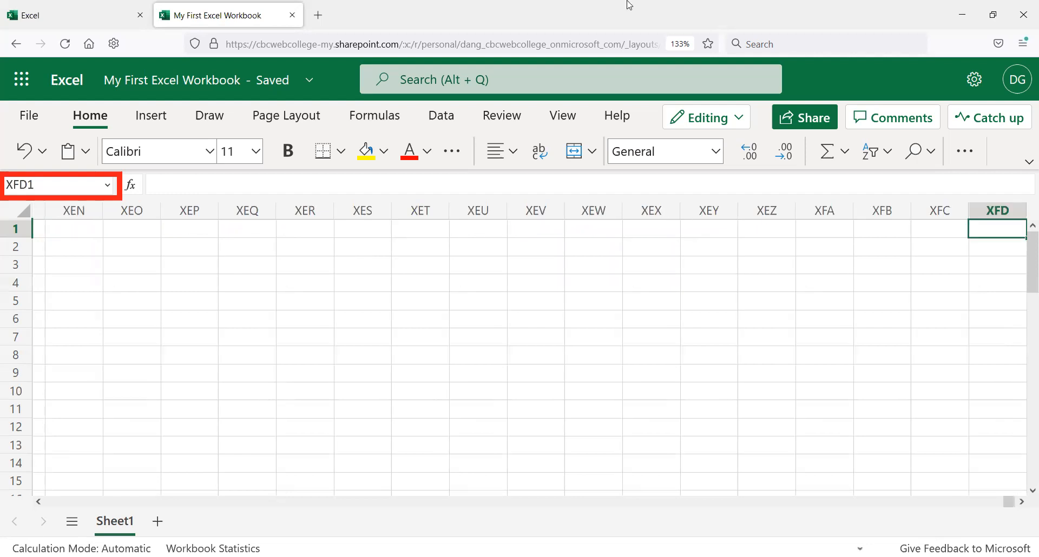
{"action": "left_click", "coordinate": [33, 184]}
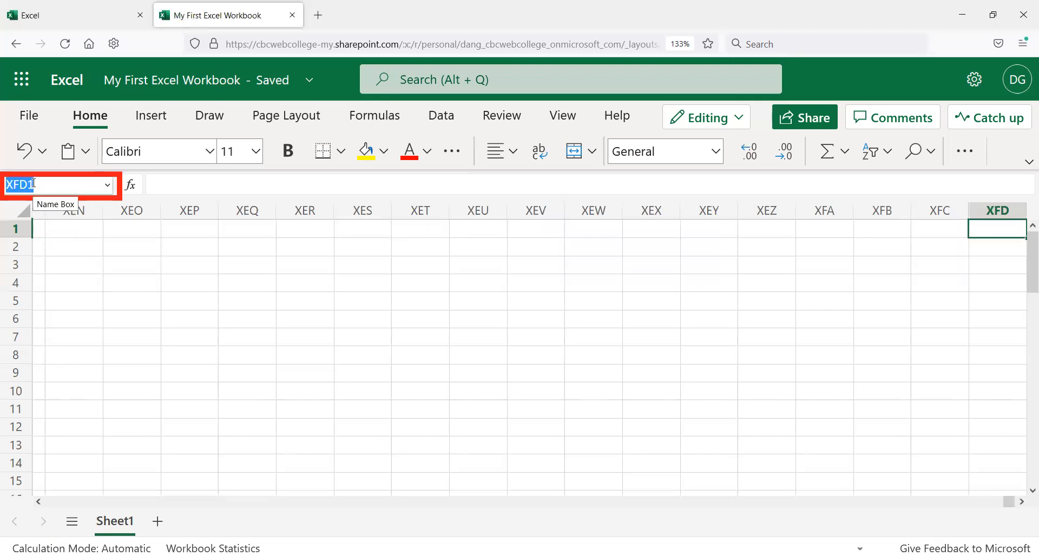
{"action": "type", "text": "A1"}
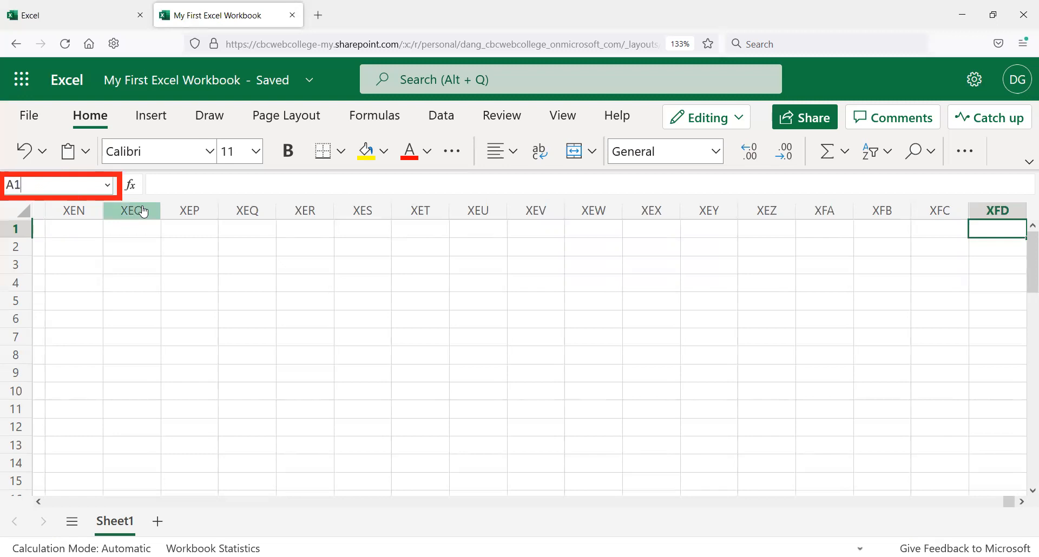
{"action": "key", "text": "Return"}
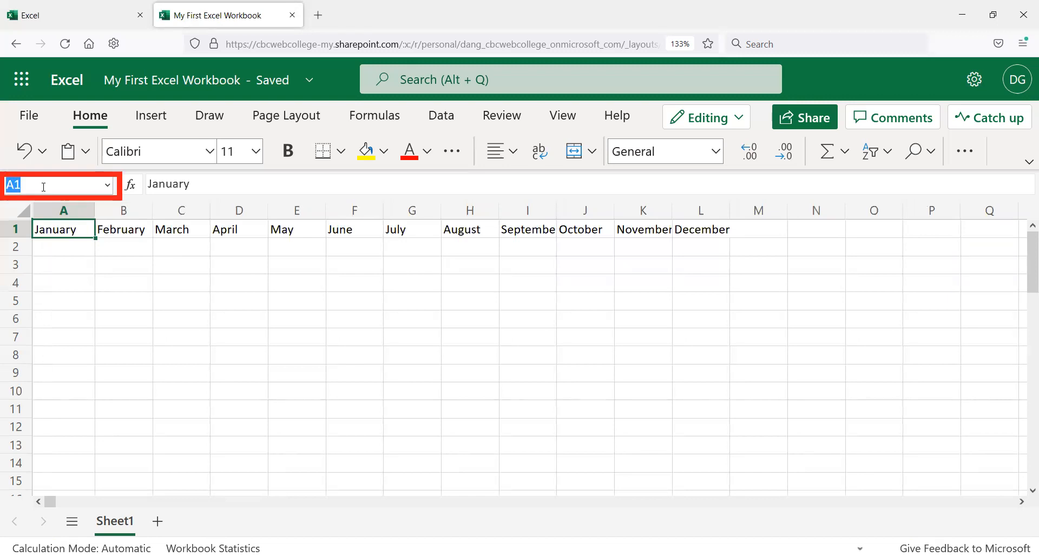
Step: Go to cell XFD1 by entering XFD1 in the Name Box
{"action": "left_click", "coordinate": [16, 185]}
{"action": "type", "text": "SCF"}
{"action": "key", "text": "BackSpace"}
{"action": "key", "text": "BackSpace"}
{"action": "key", "text": "BackSpace"}
{"action": "type", "text": "XFD1"}
{"action": "key", "text": "Return"}
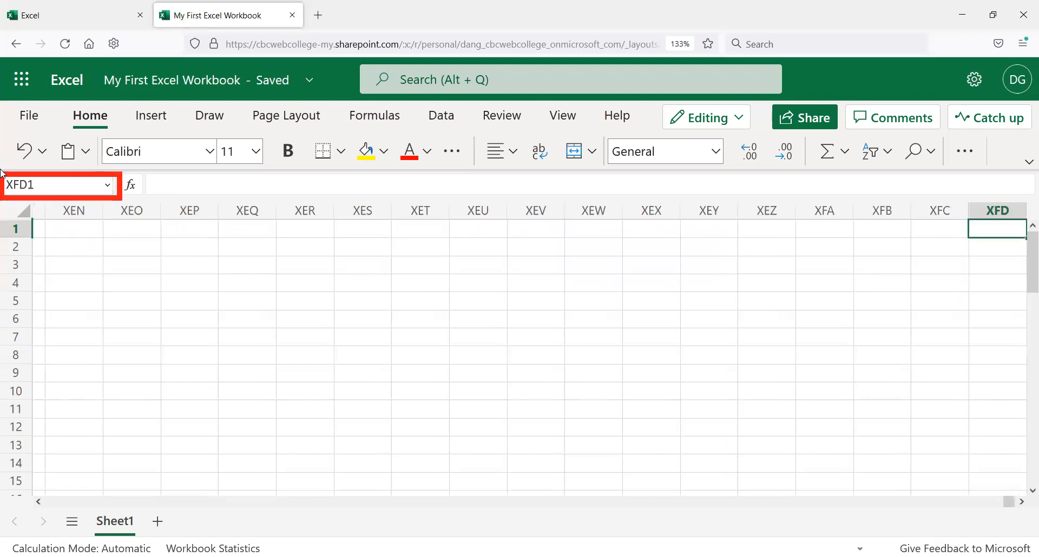
Step: Select cells XFD2 and XFC1 near the sheet's last column
{"action": "left_click", "coordinate": [51, 186]}
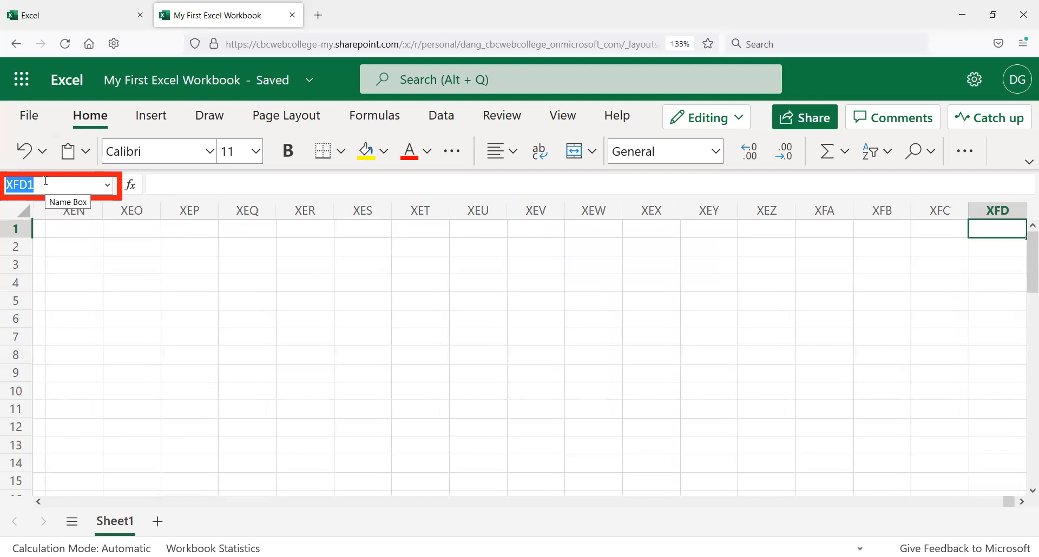
{"action": "left_click", "coordinate": [46, 181]}
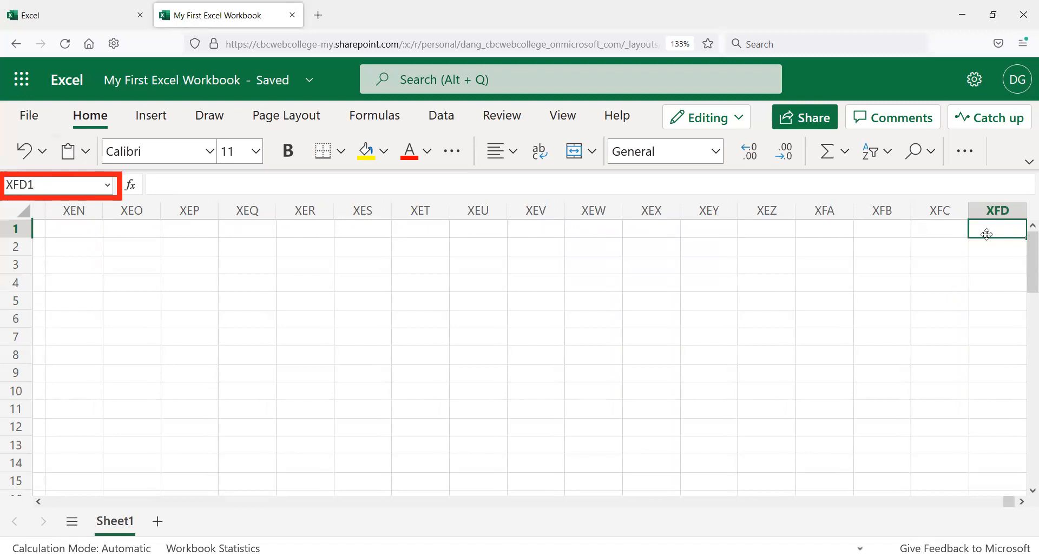
{"action": "left_click", "coordinate": [971, 242]}
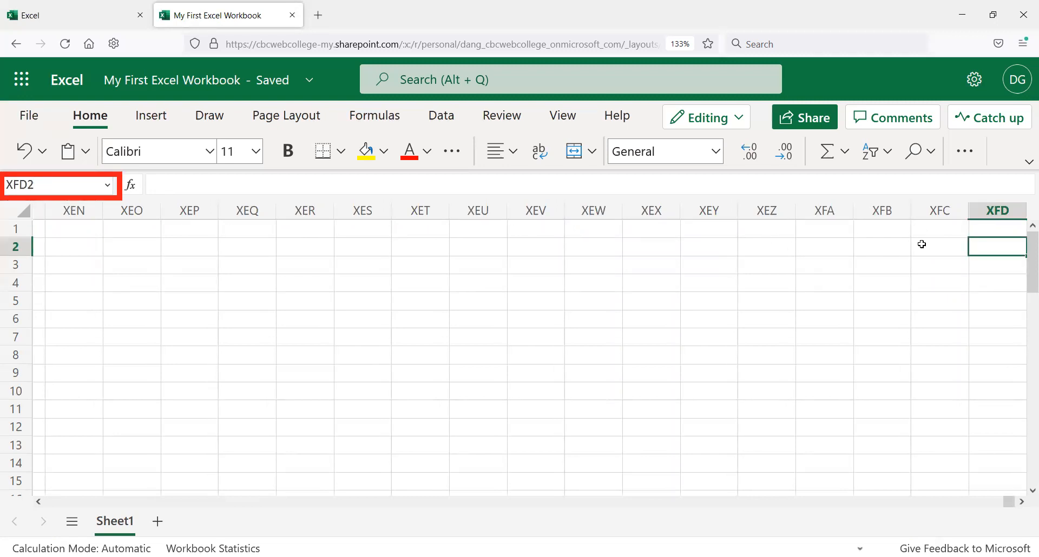
{"action": "left_click", "coordinate": [940, 241]}
{"action": "left_click", "coordinate": [940, 229]}
{"action": "left_click", "coordinate": [924, 211]}
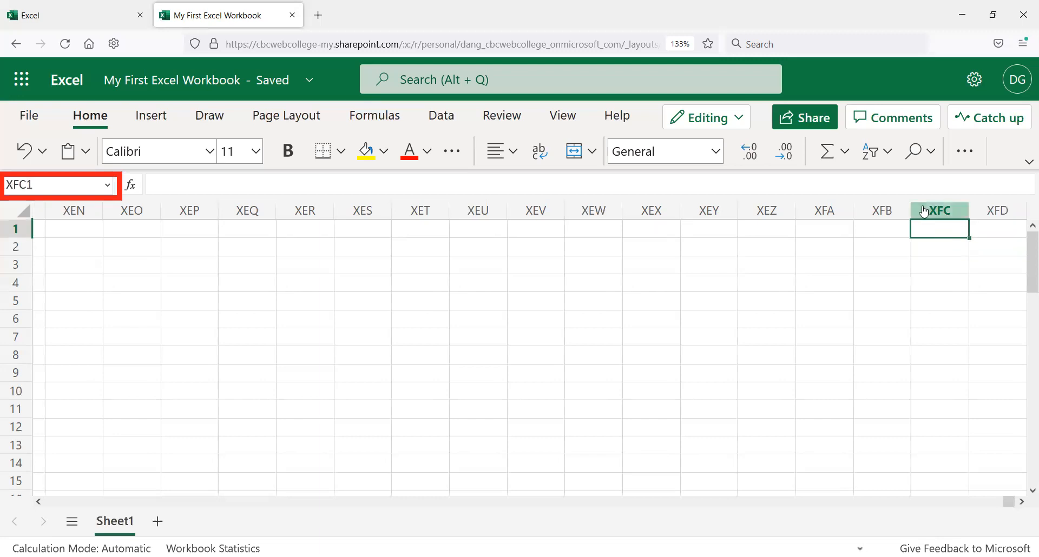
Step: Jump left to the December cell L1, move down a row, and jump to cell A2
{"action": "key", "text": "ctrl+Left"}
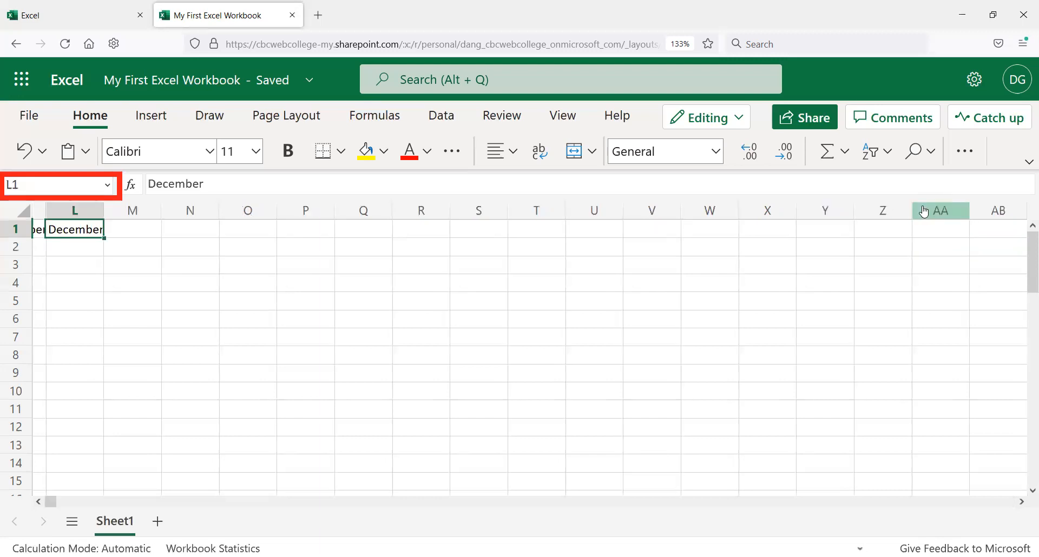
{"action": "key", "text": "Return"}
{"action": "key", "text": "ctrl+Left"}
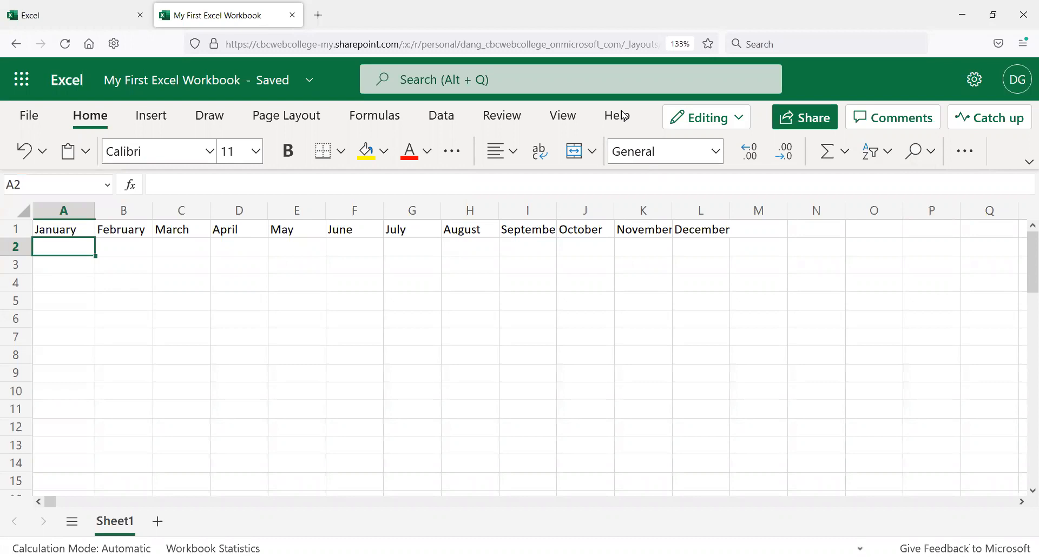
Step: Move down column A row by row, then jump to the sheet's last row at cell A1048576
{"action": "key", "text": "Down"}
{"action": "key", "text": "Down"}
{"action": "key", "text": "Down"}
{"action": "key", "text": "Down"}
{"action": "key", "text": "Down"}
{"action": "key", "text": "Down"}
{"action": "key", "text": "Down"}
{"action": "key", "text": "Down"}
{"action": "key", "text": "Down"}
{"action": "key", "text": "Down"}
{"action": "key", "text": "Down"}
{"action": "key", "text": "Down"}
{"action": "key", "text": "Down"}
{"action": "key", "text": "Down"}
{"action": "key", "text": "Down"}
{"action": "key", "text": "Down"}
{"action": "key", "text": "Down"}
{"action": "key", "text": "Down"}
{"action": "key", "text": "Down"}
{"action": "key", "text": "Down"}
{"action": "key", "text": "Down"}
{"action": "key", "text": "Down"}
{"action": "key", "text": "Down"}
{"action": "key", "text": "Down"}
{"action": "key", "text": "Down"}
{"action": "key", "text": "Down"}
{"action": "key", "text": "Down"}
{"action": "key", "text": "Down"}
{"action": "key", "text": "Down"}
{"action": "key", "text": "Down"}
{"action": "key", "text": "Down"}
{"action": "key", "text": "Down"}
{"action": "key", "text": "Down"}
{"action": "key", "text": "Down"}
{"action": "key", "text": "Down"}
{"action": "key", "text": "Down"}
{"action": "key", "text": "Down"}
{"action": "key", "text": "Down"}
{"action": "key", "text": "Down"}
{"action": "key", "text": "Down"}
{"action": "key", "text": "Down"}
{"action": "key", "text": "Down"}
{"action": "key", "text": "Down"}
{"action": "key", "text": "Down"}
{"action": "key", "text": "Down"}
{"action": "key", "text": "Down"}
{"action": "key", "text": "Down"}
{"action": "key", "text": "Down"}
{"action": "key", "text": "Down"}
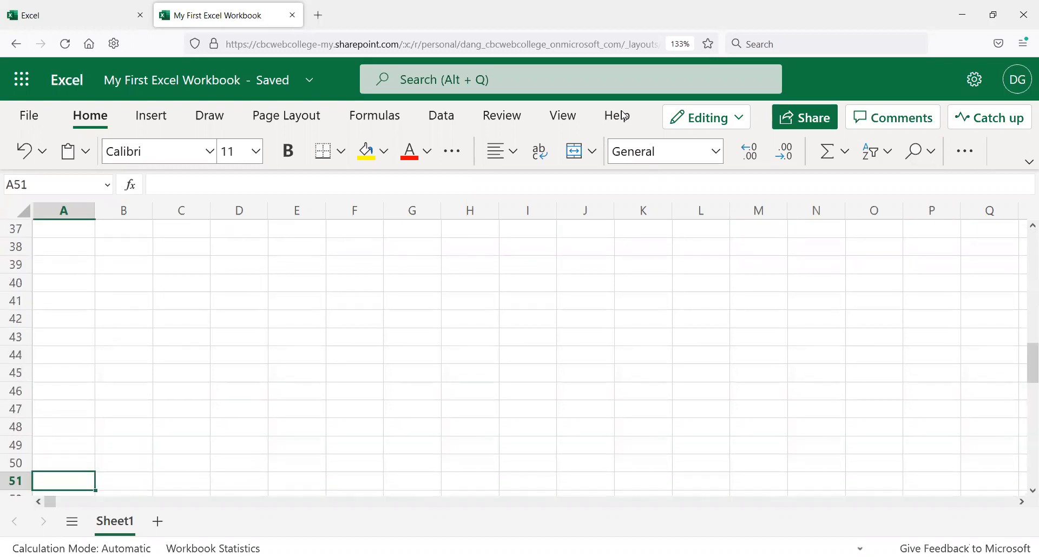
{"action": "key", "text": "Down"}
{"action": "key", "text": "Down"}
{"action": "key", "text": "Down"}
{"action": "key", "text": "Down"}
{"action": "key", "text": "Down"}
{"action": "key", "text": "Down"}
{"action": "key", "text": "Down"}
{"action": "key", "text": "Down"}
{"action": "key", "text": "Down"}
{"action": "key", "text": "Down"}
{"action": "key", "text": "Down"}
{"action": "key", "text": "Down"}
{"action": "key", "text": "Down"}
{"action": "key", "text": "Down"}
{"action": "key", "text": "Down"}
{"action": "key", "text": "Down"}
{"action": "key", "text": "Down"}
{"action": "key", "text": "Down"}
{"action": "key", "text": "Down"}
{"action": "key", "text": "Down"}
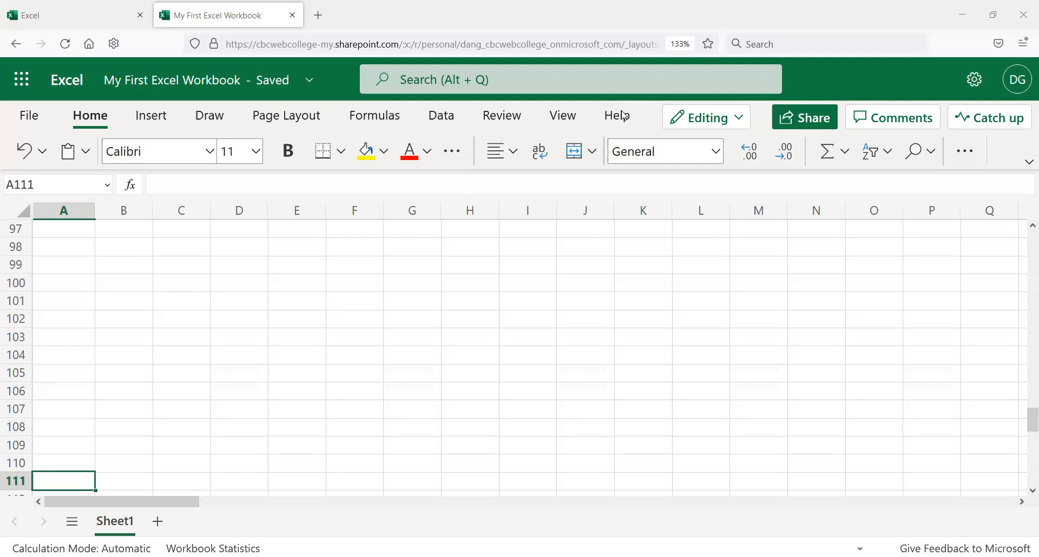
{"action": "key", "text": "ctrl+Down"}
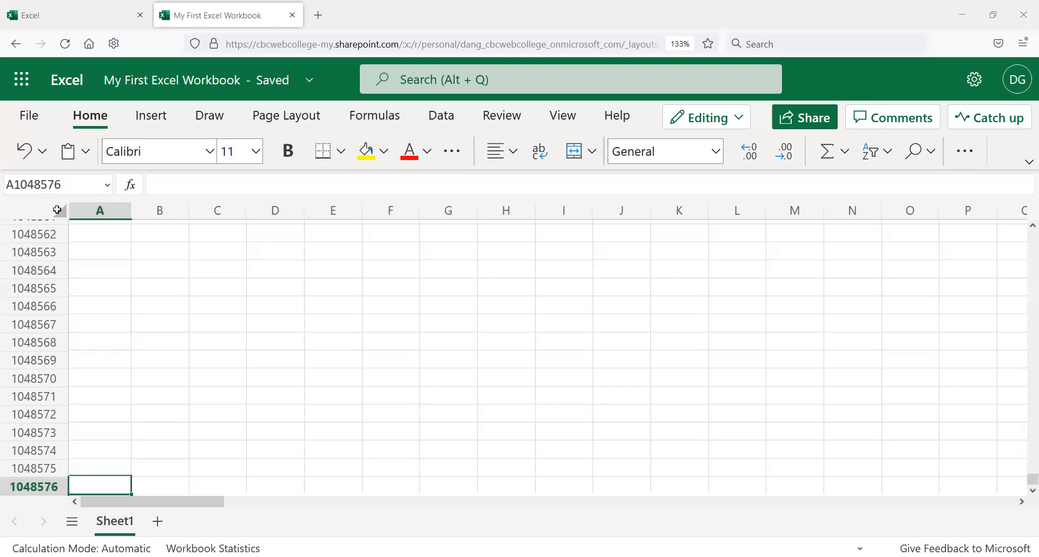
Step: Return to cell A1 by entering a1 in the Name Box and jump to the last row again
{"action": "left_click", "coordinate": [78, 185]}
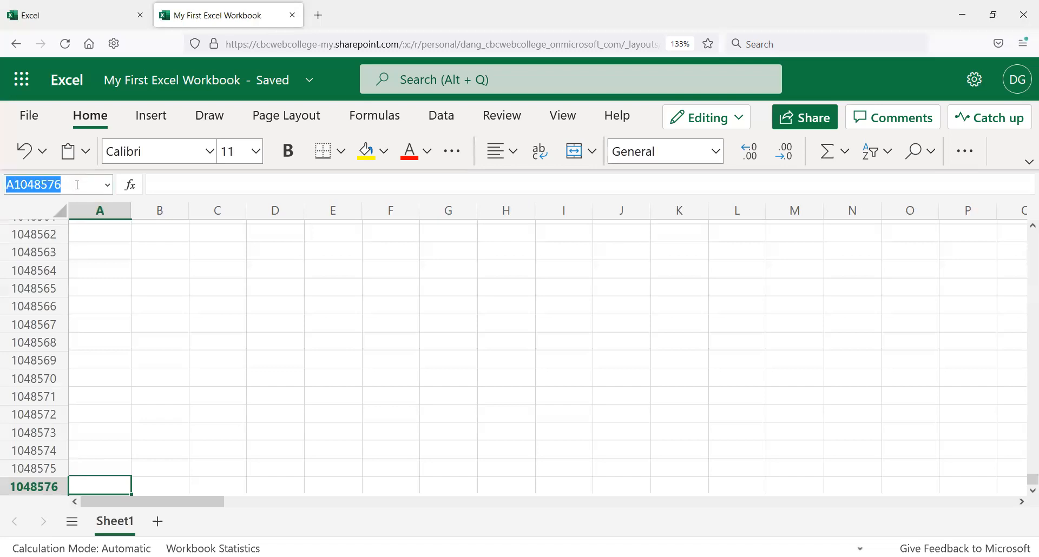
{"action": "type", "text": "A"}
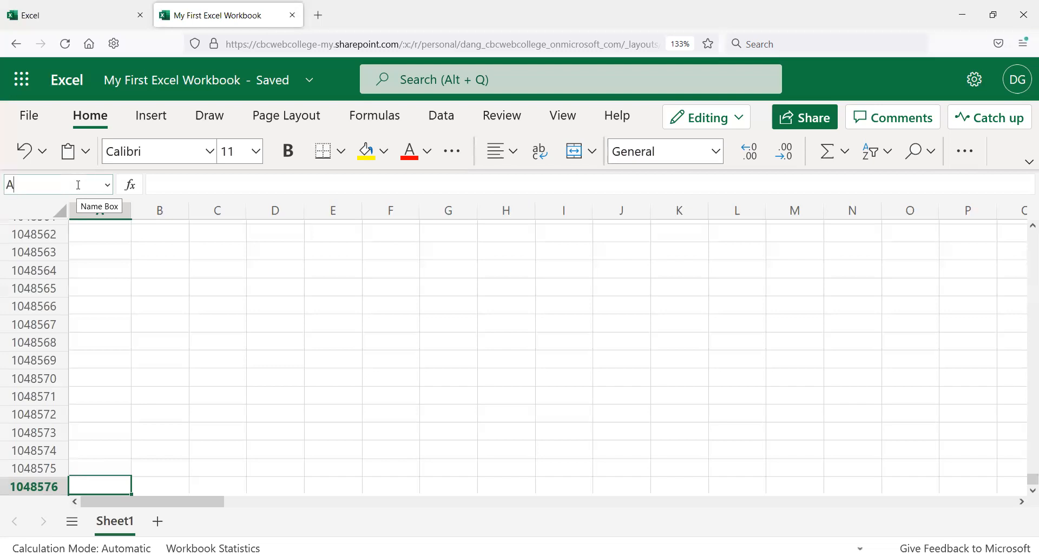
{"action": "key", "text": "BackSpace"}
{"action": "type", "text": "a1"}
{"action": "key", "text": "Return"}
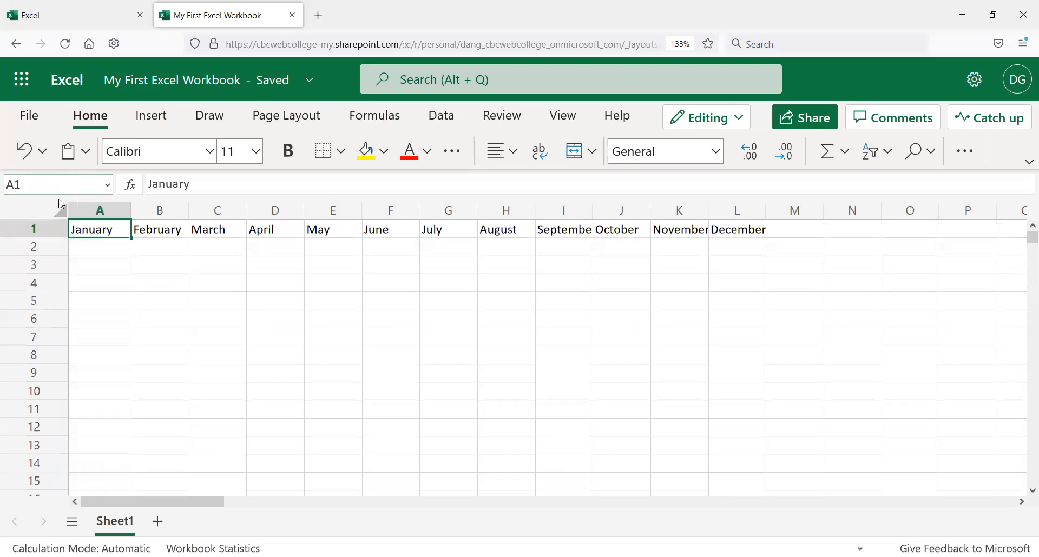
{"action": "key", "text": "ctrl+Down"}
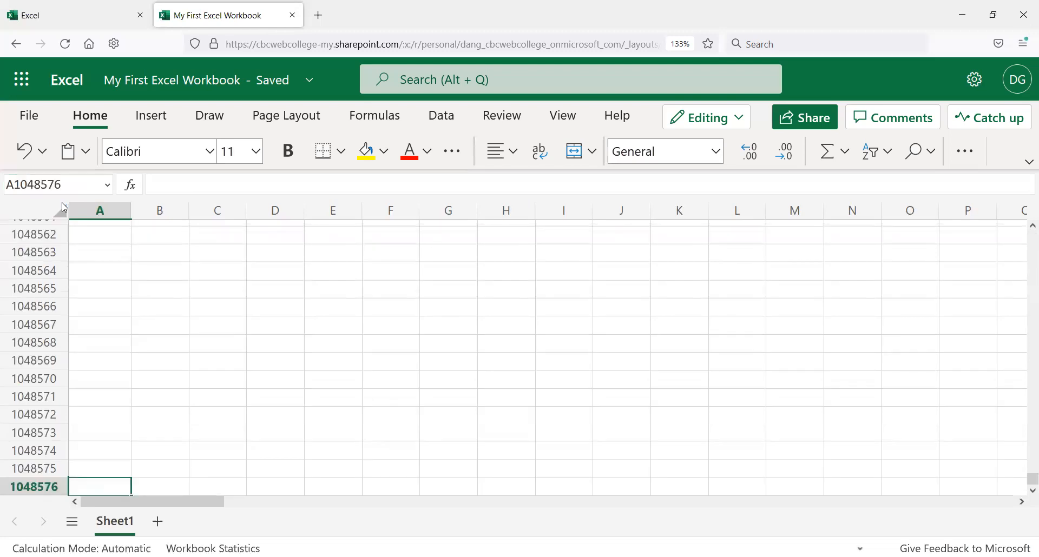
Step: Jump up to cell A1, down to the last row, across to the last cell XFD1048576, and back home to A1
{"action": "key", "text": "ctrl+Up"}
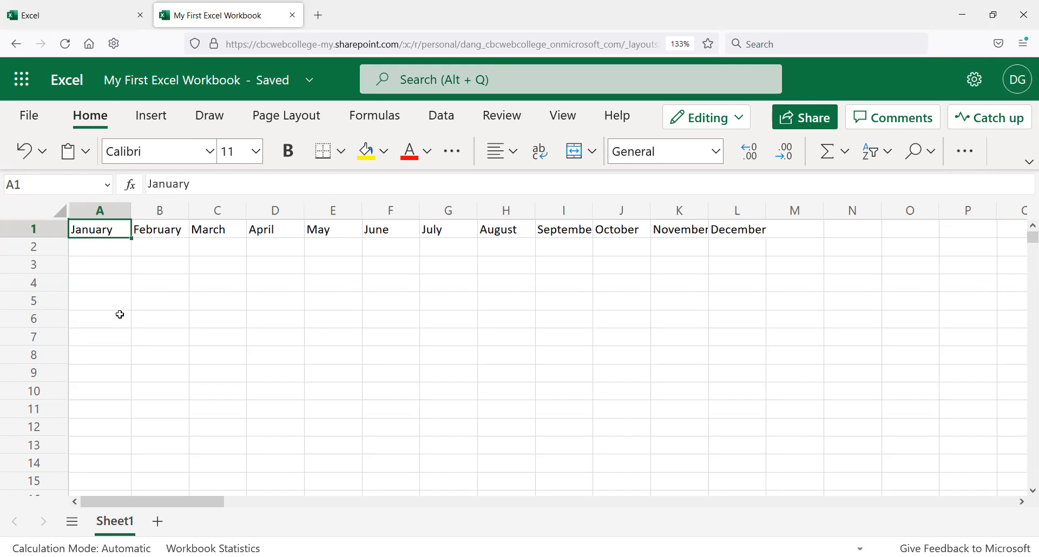
{"action": "key", "text": "ctrl+Down"}
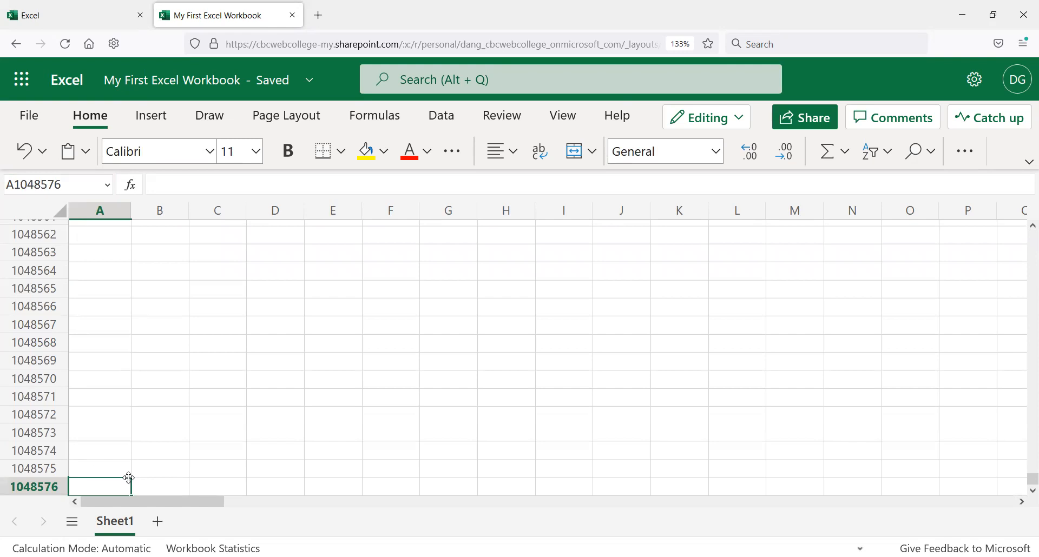
{"action": "key", "text": "ctrl+Right"}
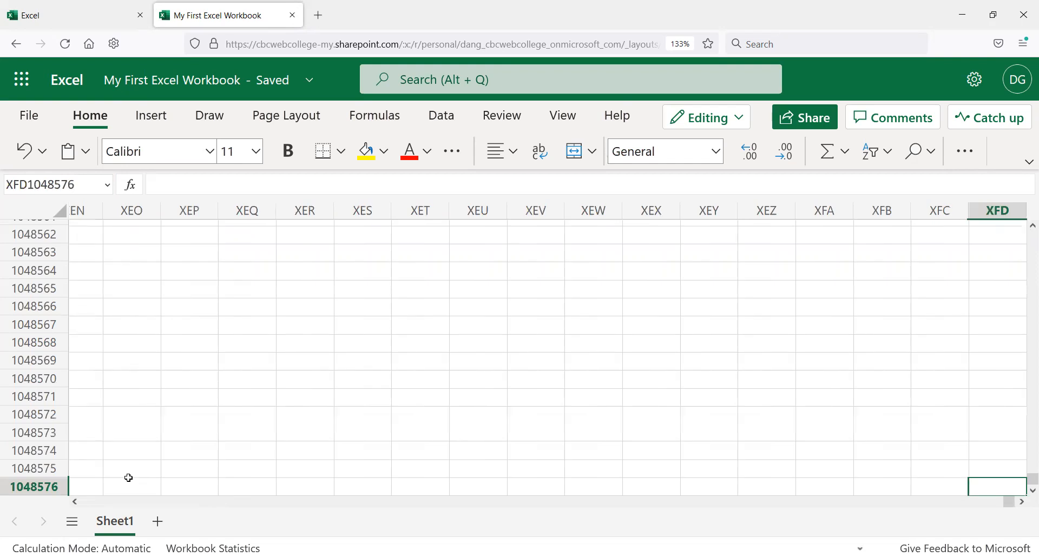
{"action": "left_click", "coordinate": [81, 184]}
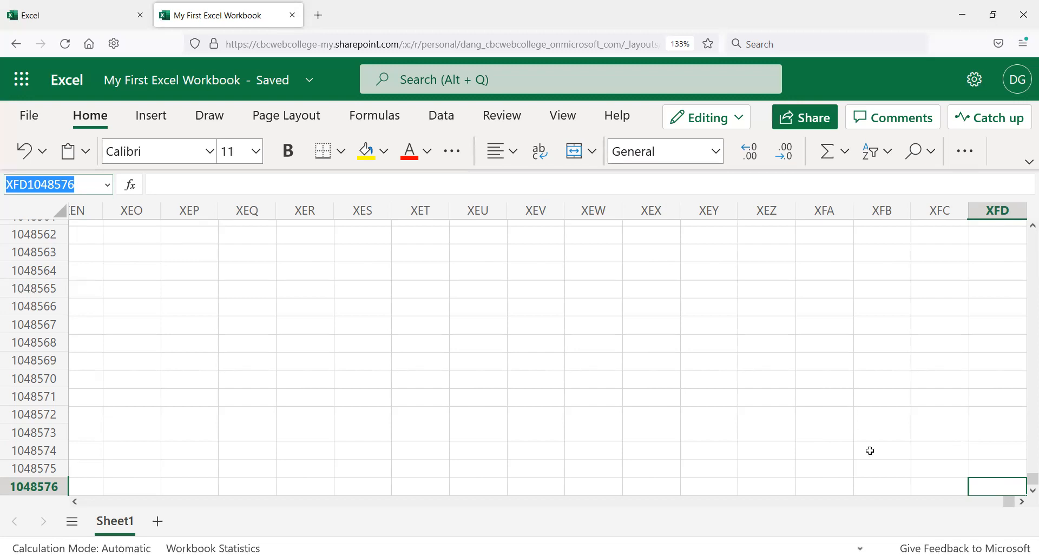
{"action": "left_click", "coordinate": [997, 489]}
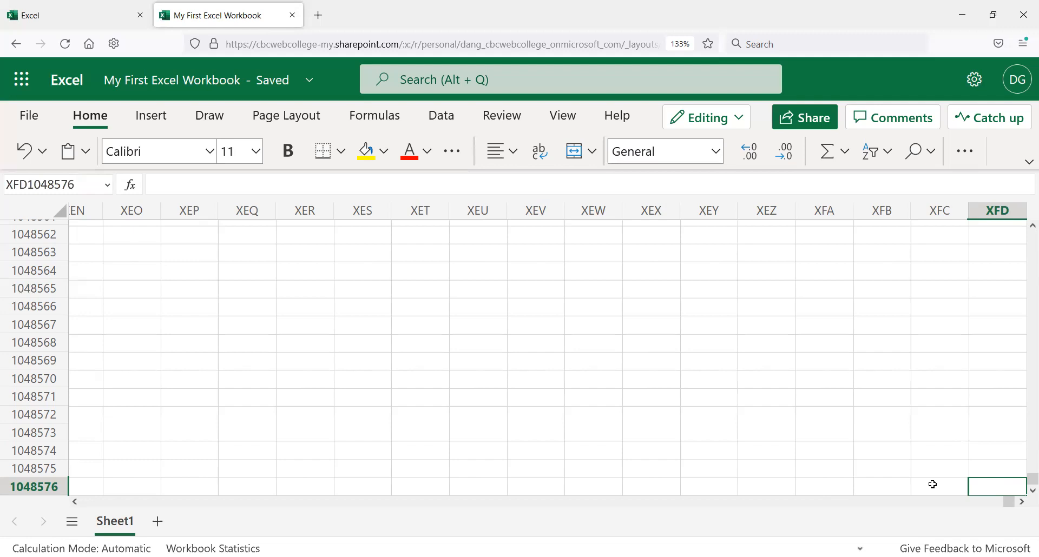
{"action": "key", "text": "ctrl+Home"}
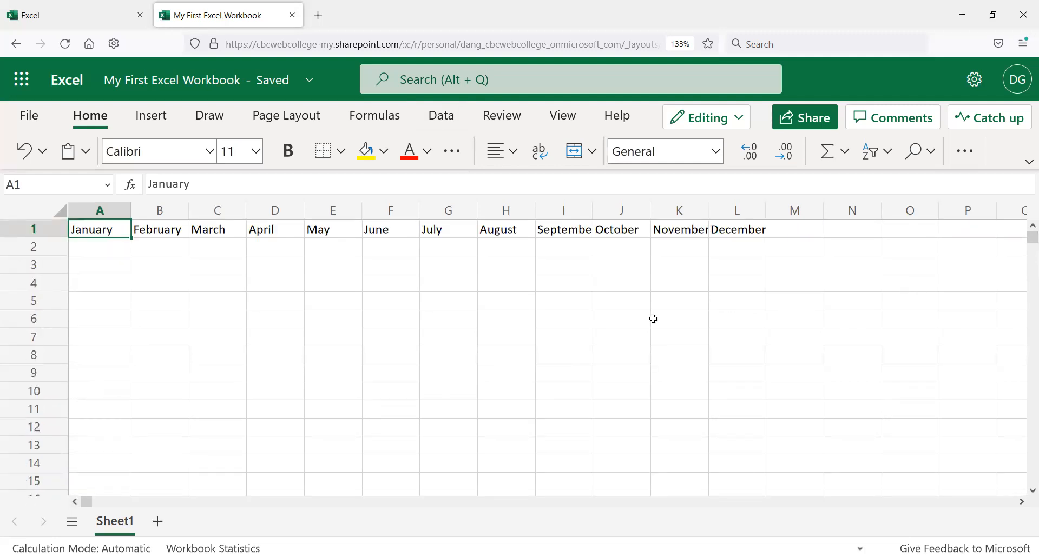
Step: Select cell C3 and then cell E6 on the sheet
{"action": "left_click", "coordinate": [200, 281]}
{"action": "left_click", "coordinate": [225, 264]}
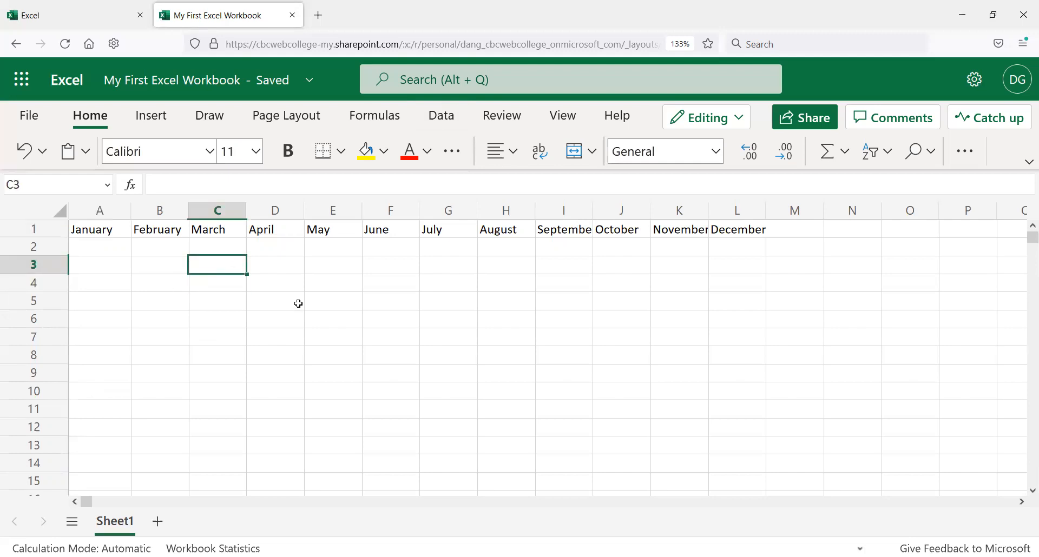
{"action": "left_click", "coordinate": [336, 317]}
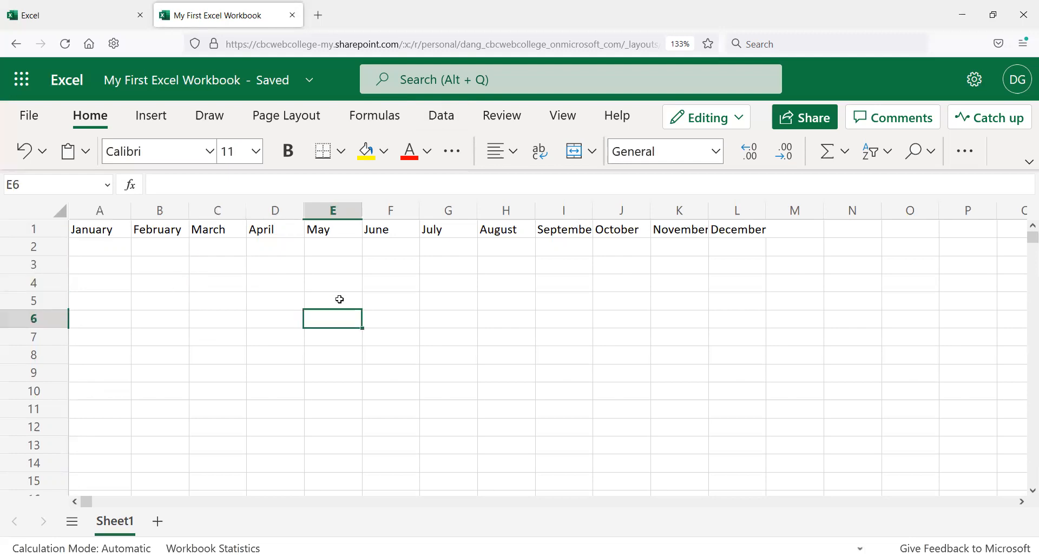
{"action": "scroll", "coordinate": [399, 390], "scroll_direction": "down", "scroll_amount": 12}
{"action": "scroll", "coordinate": [400, 371], "scroll_direction": "up", "scroll_amount": 13}
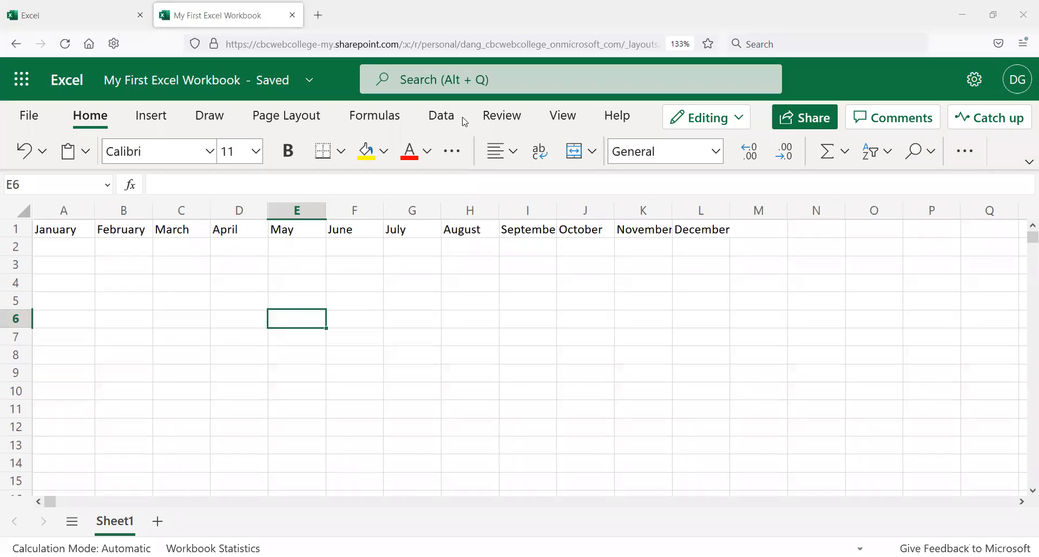
Step: Switch to the Photos app to examine the laptop keyboard image and its navigation keys
{"action": "key", "text": "alt+Tab"}
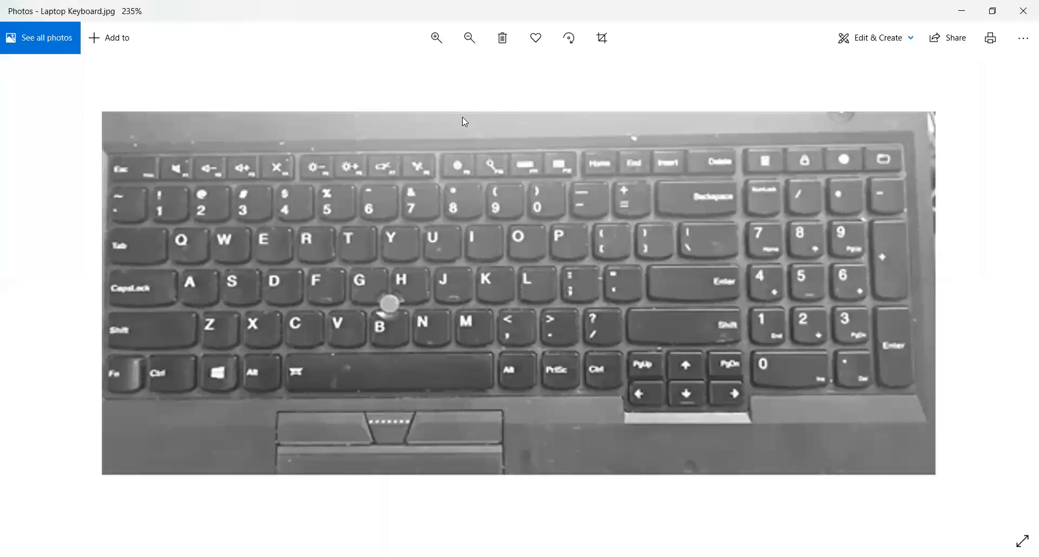
{"action": "left_click_drag", "start_coordinate": [627, 358], "coordinate": [736, 424]}
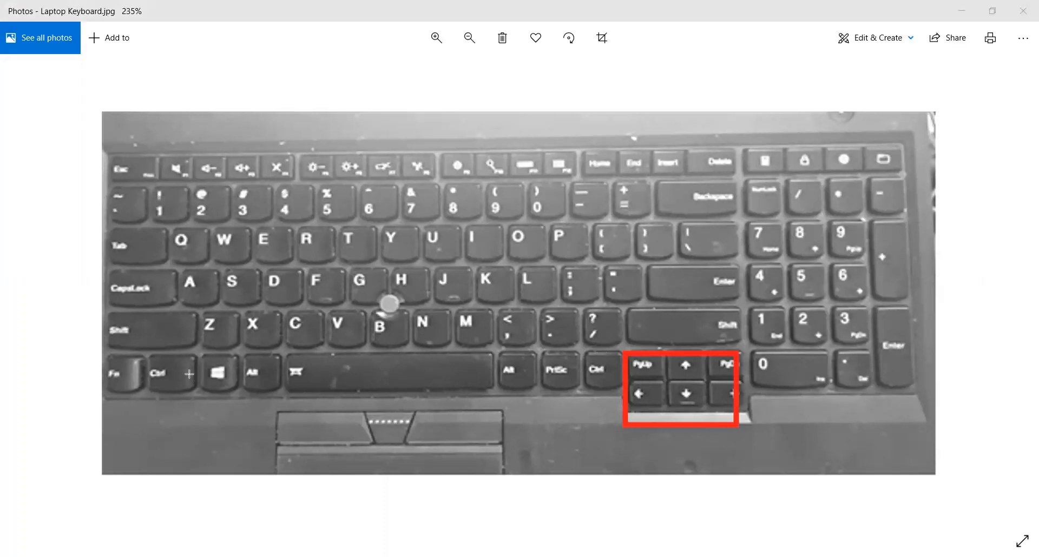
{"action": "left_click_drag", "start_coordinate": [141, 358], "coordinate": [193, 425]}
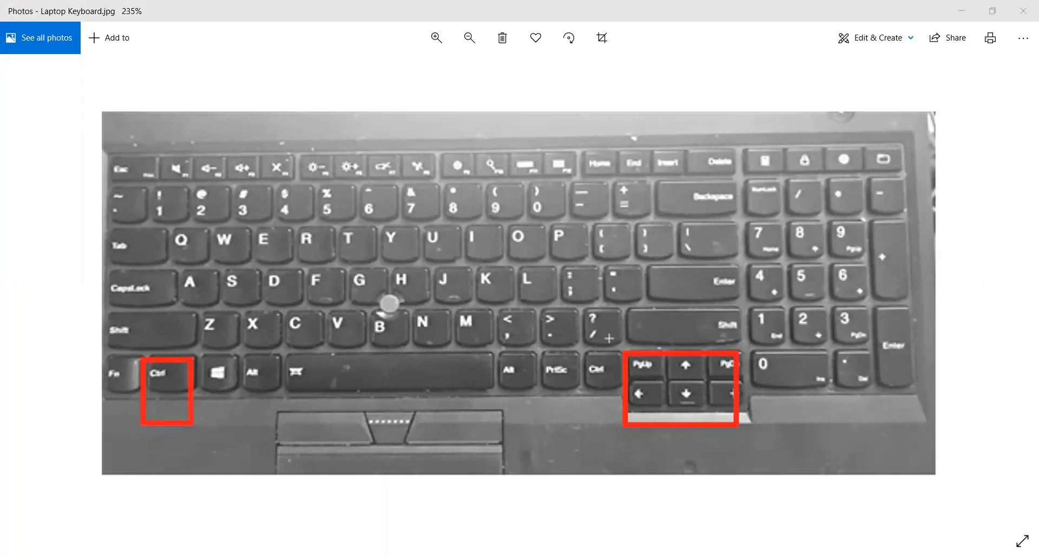
{"action": "left_click_drag", "start_coordinate": [585, 353], "coordinate": [623, 389]}
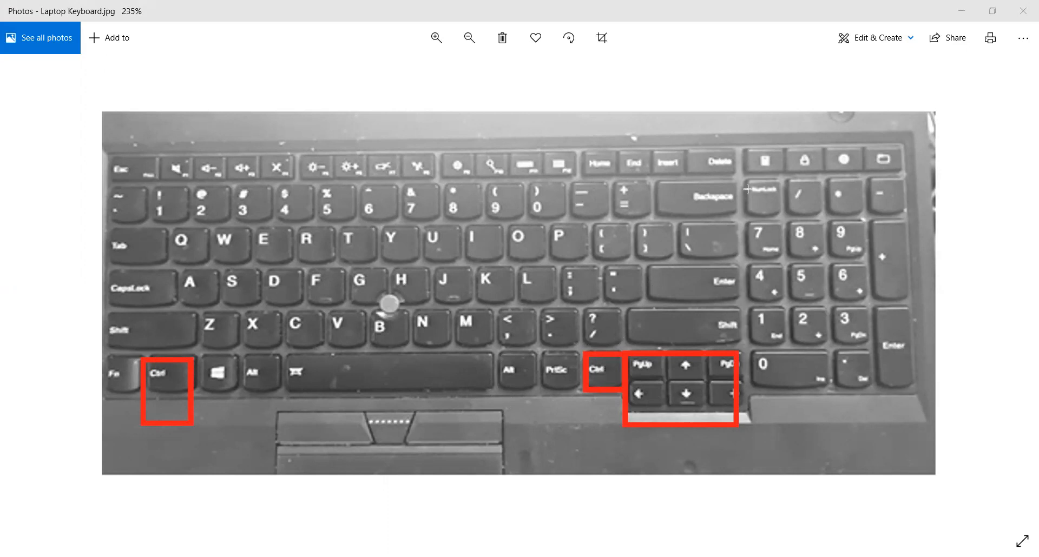
{"action": "mouse_move", "coordinate": [747, 174]}
{"action": "left_mouse_down"}
{"action": "mouse_move", "coordinate": [800, 243]}
{"action": "mouse_move", "coordinate": [898, 320]}
{"action": "mouse_move", "coordinate": [926, 387]}
{"action": "left_mouse_up"}
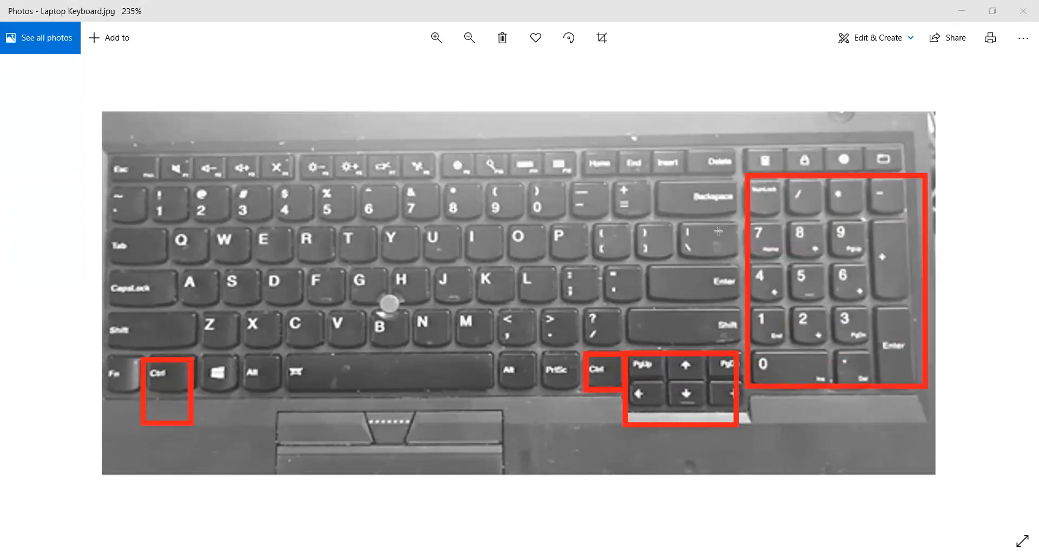
{"action": "left_click_drag", "start_coordinate": [806, 241], "coordinate": [827, 261]}
{"action": "left_click_drag", "start_coordinate": [736, 178], "coordinate": [787, 225]}
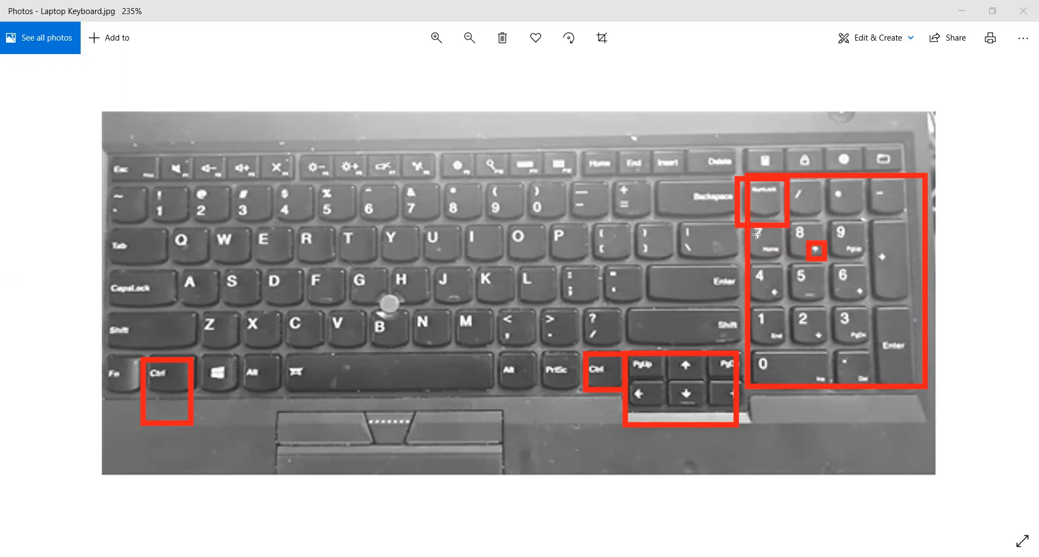
{"action": "left_click_drag", "start_coordinate": [763, 246], "coordinate": [783, 259]}
{"action": "left_click_drag", "start_coordinate": [849, 325], "coordinate": [871, 345]}
{"action": "left_click_drag", "start_coordinate": [844, 239], "coordinate": [870, 263]}
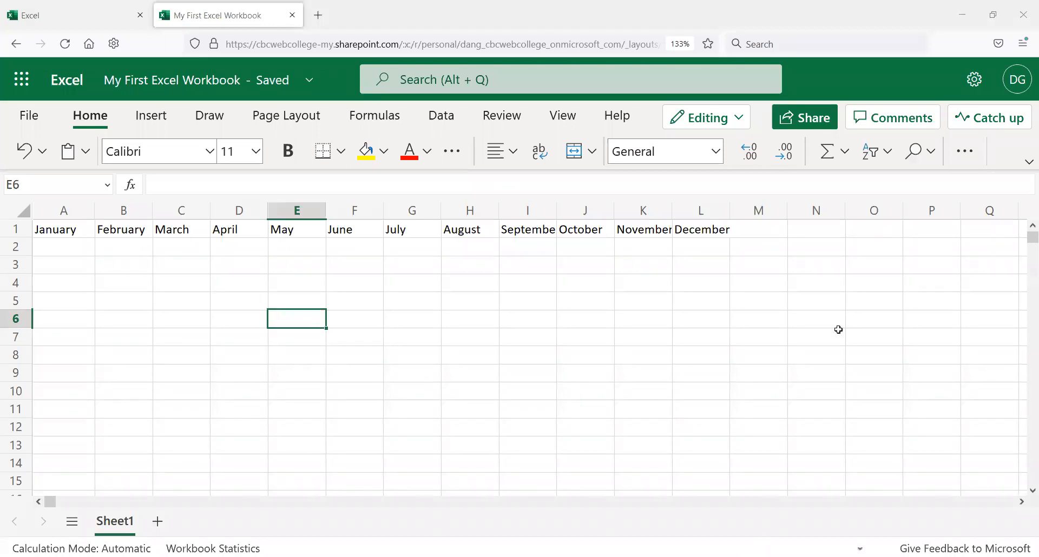
Step: Back in the workbook, return to cell A1 and select cell A3
{"action": "left_click", "coordinate": [650, 417]}
{"action": "key", "text": "ctrl+Home"}
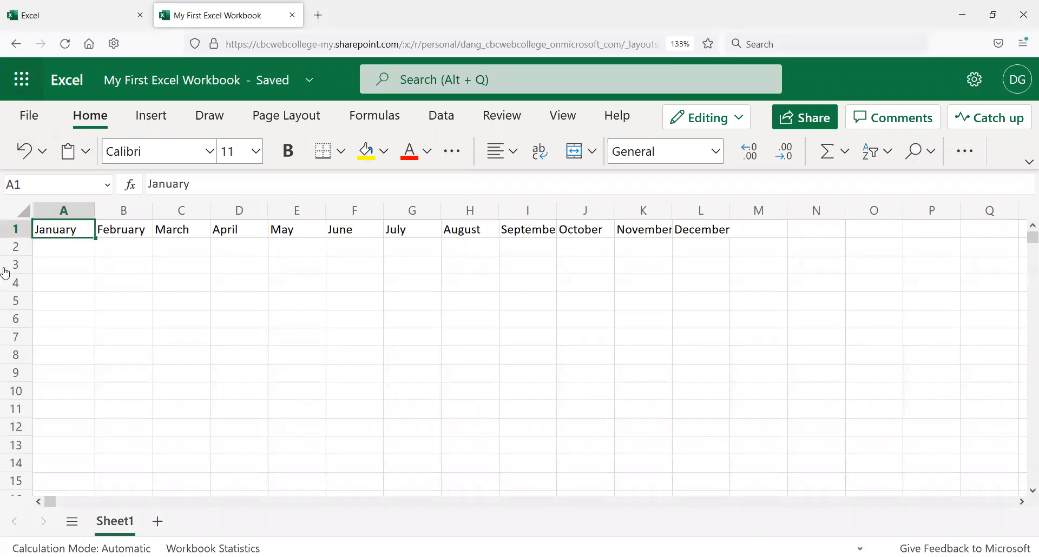
{"action": "left_click", "coordinate": [51, 263]}
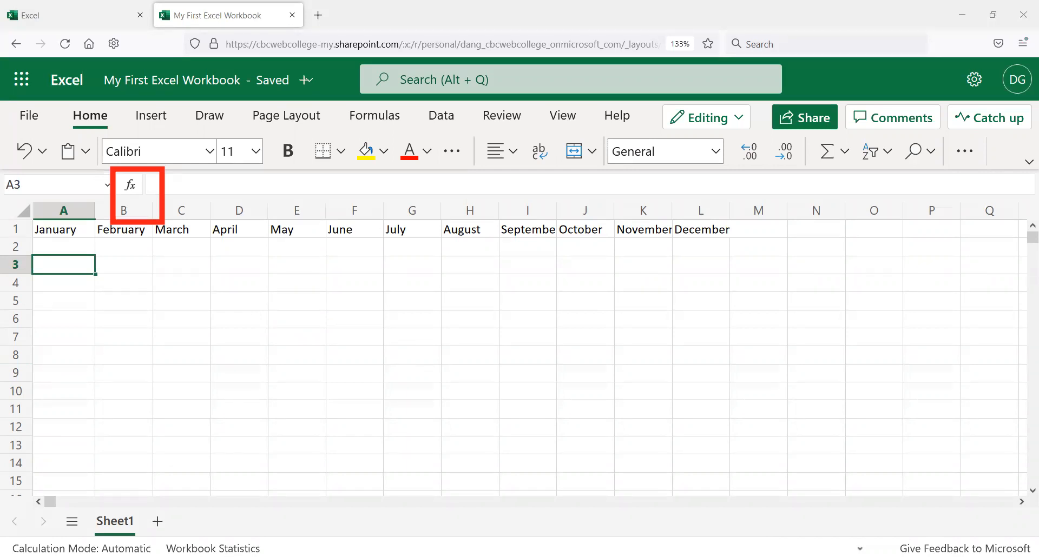
Step: Open the Insert Function dialog for cell A3, browse the function list, and open the category list
{"action": "left_click", "coordinate": [130, 187]}
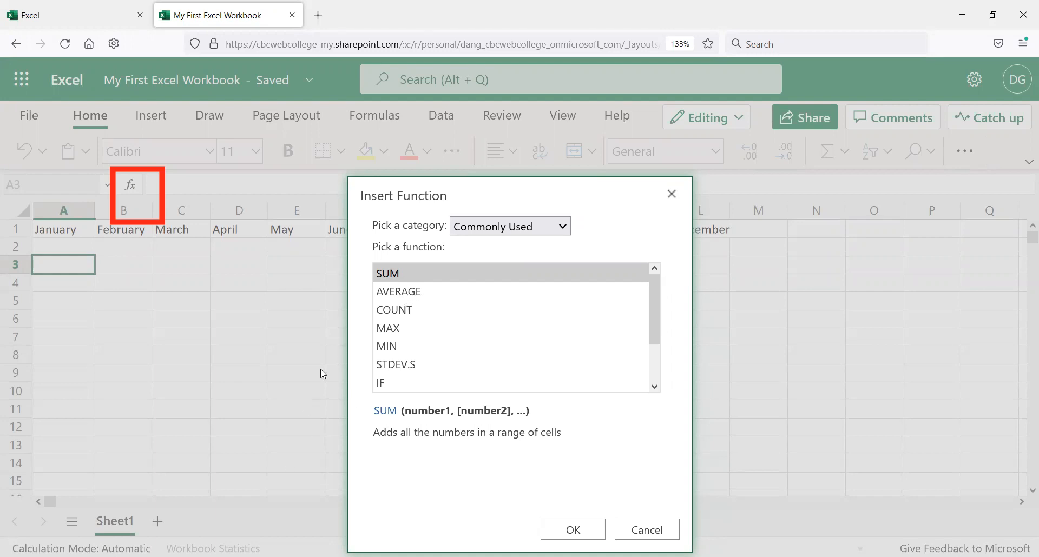
{"action": "scroll", "coordinate": [647, 357], "scroll_direction": "down", "scroll_amount": 2}
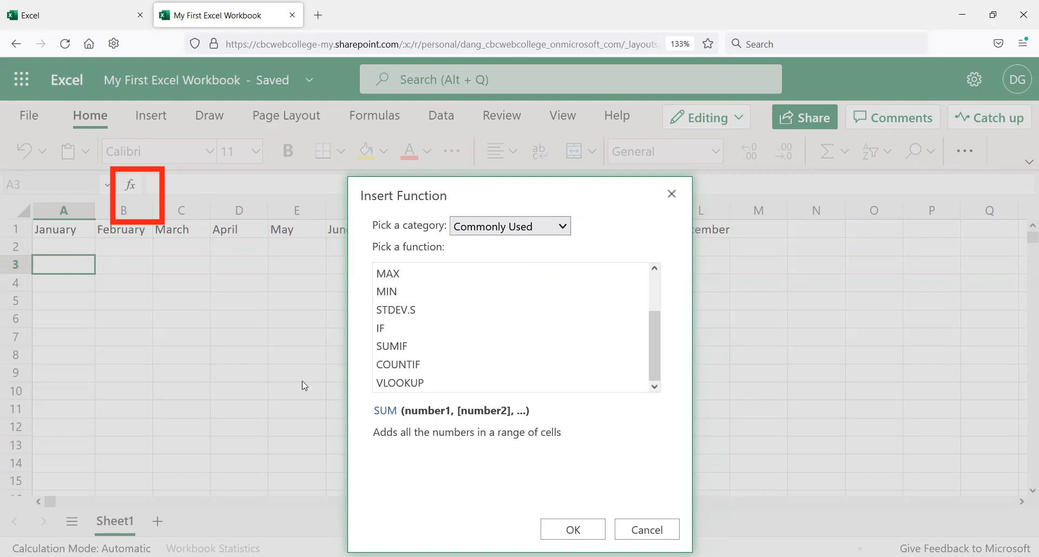
{"action": "scroll", "coordinate": [474, 340], "scroll_direction": "up", "scroll_amount": 1}
{"action": "scroll", "coordinate": [474, 340], "scroll_direction": "up", "scroll_amount": 2}
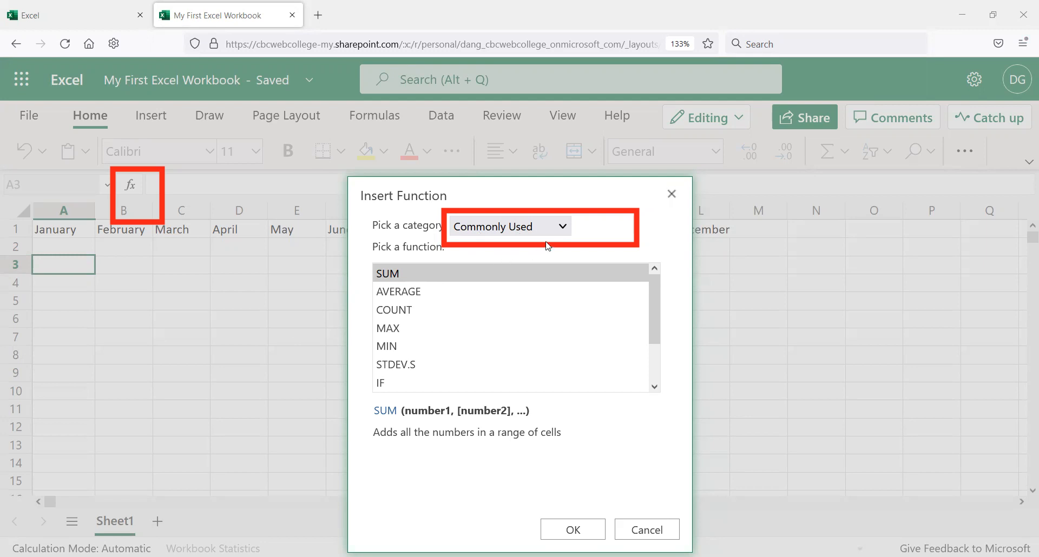
{"action": "left_click", "coordinate": [562, 228]}
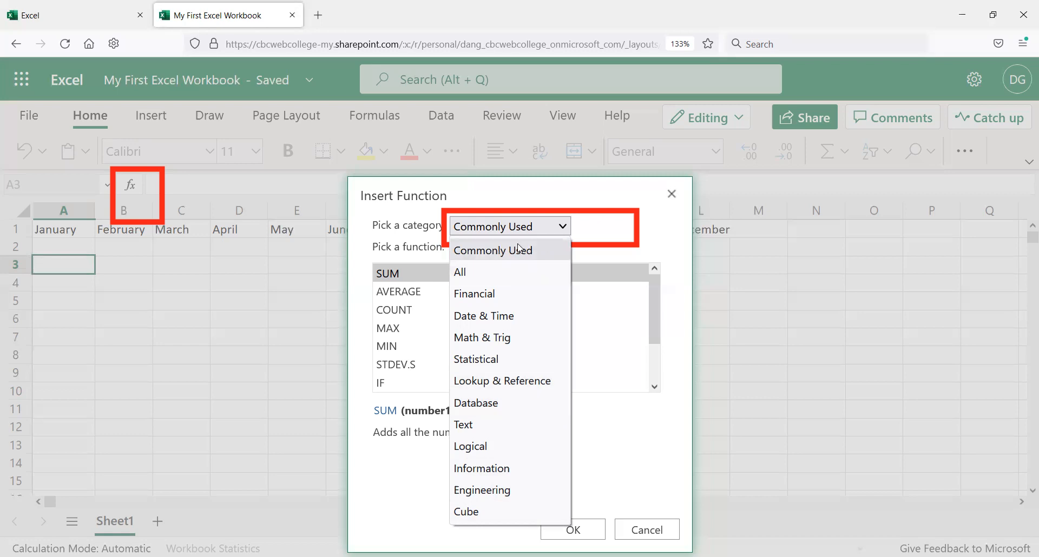
Step: Show all function categories and select AVERAGE to examine its syntax and description
{"action": "left_click", "coordinate": [483, 277]}
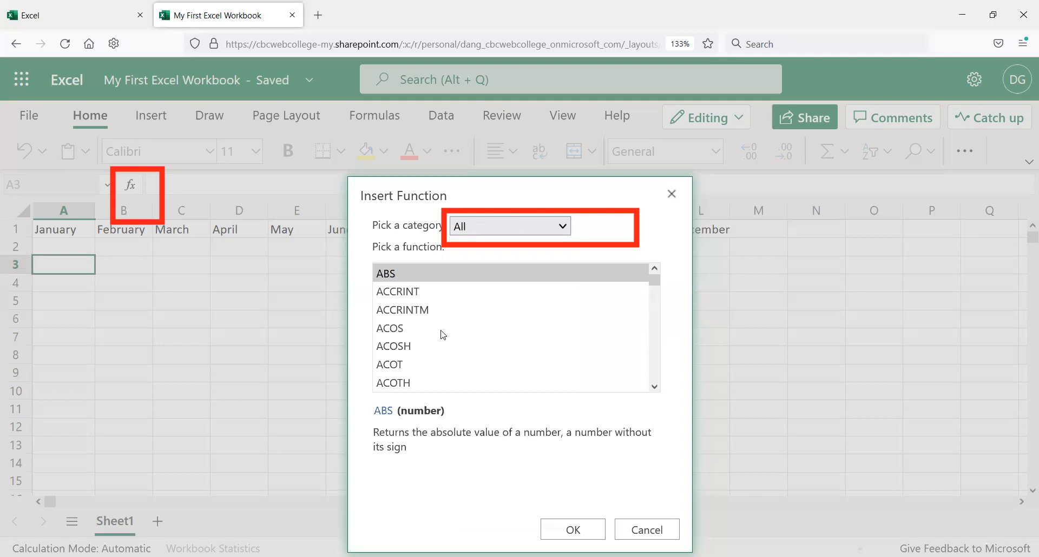
{"action": "scroll", "coordinate": [425, 344], "scroll_direction": "down", "scroll_amount": 2}
{"action": "scroll", "coordinate": [425, 344], "scroll_direction": "down", "scroll_amount": 2}
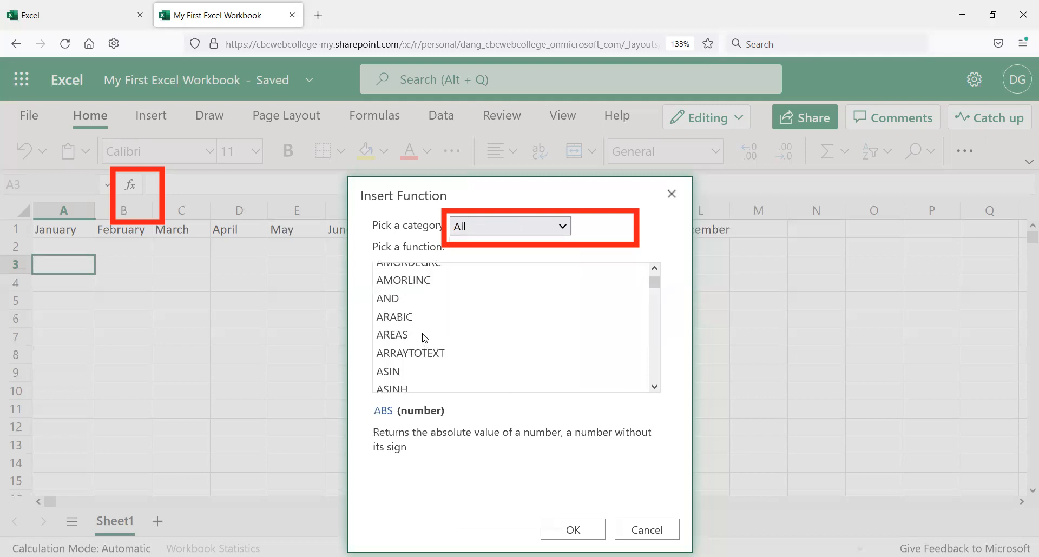
{"action": "scroll", "coordinate": [425, 340], "scroll_direction": "down", "scroll_amount": 3}
{"action": "scroll", "coordinate": [425, 335], "scroll_direction": "down", "scroll_amount": 2}
{"action": "scroll", "coordinate": [425, 333], "scroll_direction": "up", "scroll_amount": 2}
{"action": "left_click", "coordinate": [410, 307]}
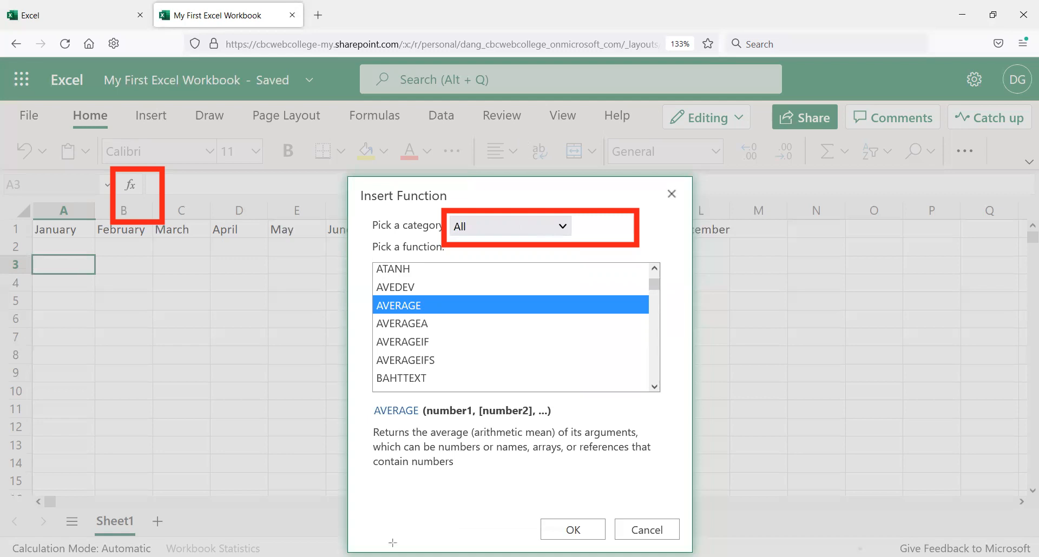
{"action": "left_click_drag", "start_coordinate": [365, 399], "coordinate": [585, 423]}
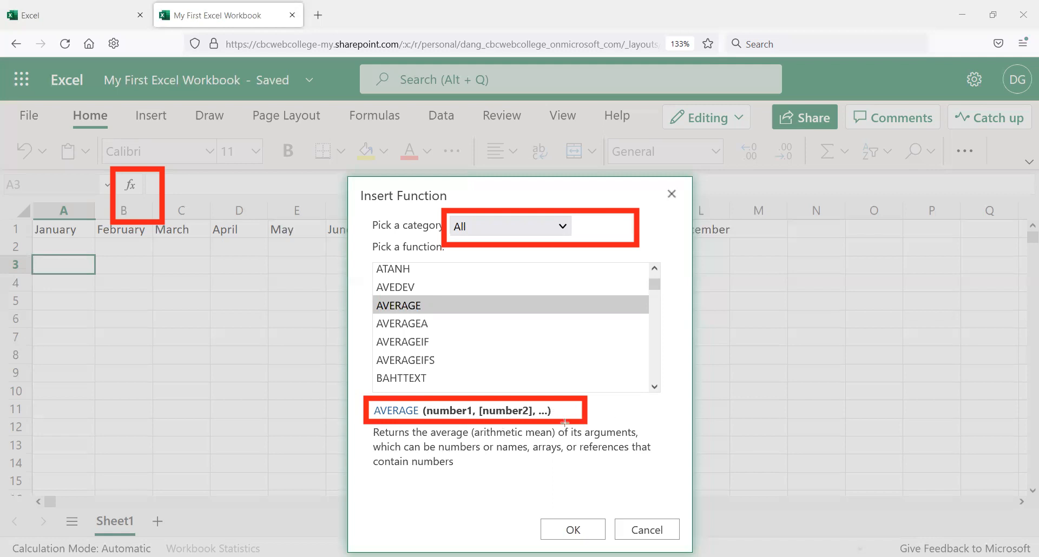
{"action": "mouse_move", "coordinate": [370, 434]}
{"action": "left_mouse_down"}
{"action": "mouse_move", "coordinate": [428, 469]}
{"action": "mouse_move", "coordinate": [660, 475]}
{"action": "left_mouse_up"}
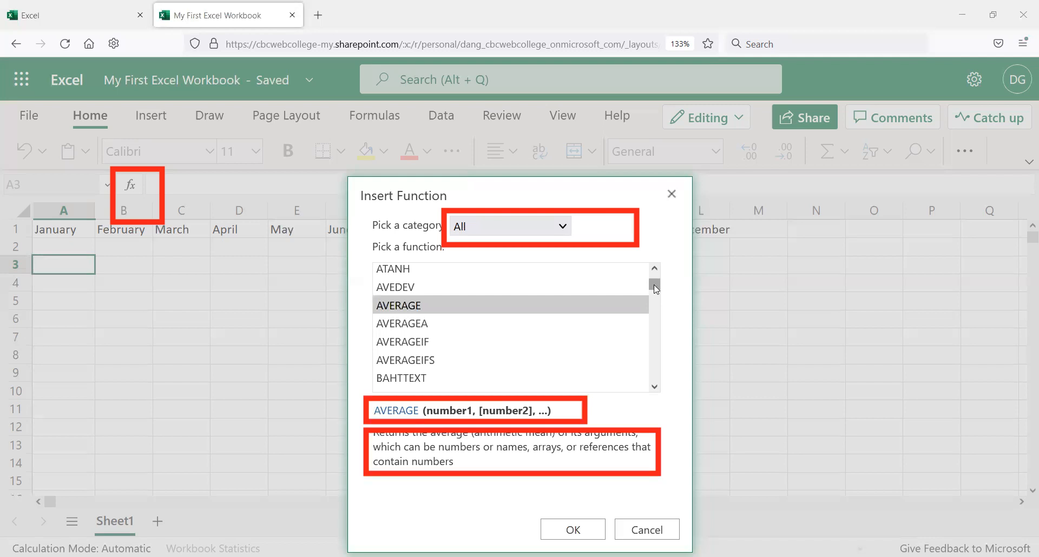
Step: Scroll through the complete function list, then close the Insert Function dialog without inserting a function
{"action": "scroll", "coordinate": [655, 303], "scroll_direction": "up", "scroll_amount": 1}
{"action": "scroll", "coordinate": [655, 309], "scroll_direction": "down", "scroll_amount": 2}
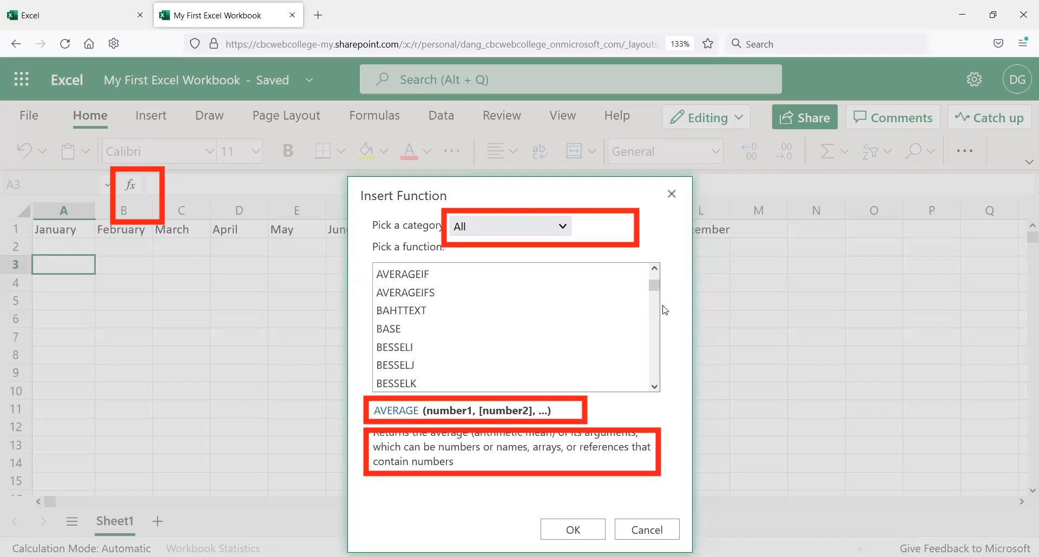
{"action": "left_click_drag", "start_coordinate": [653, 285], "coordinate": [654, 360]}
{"action": "scroll", "coordinate": [654, 361], "scroll_direction": "down", "scroll_amount": 12}
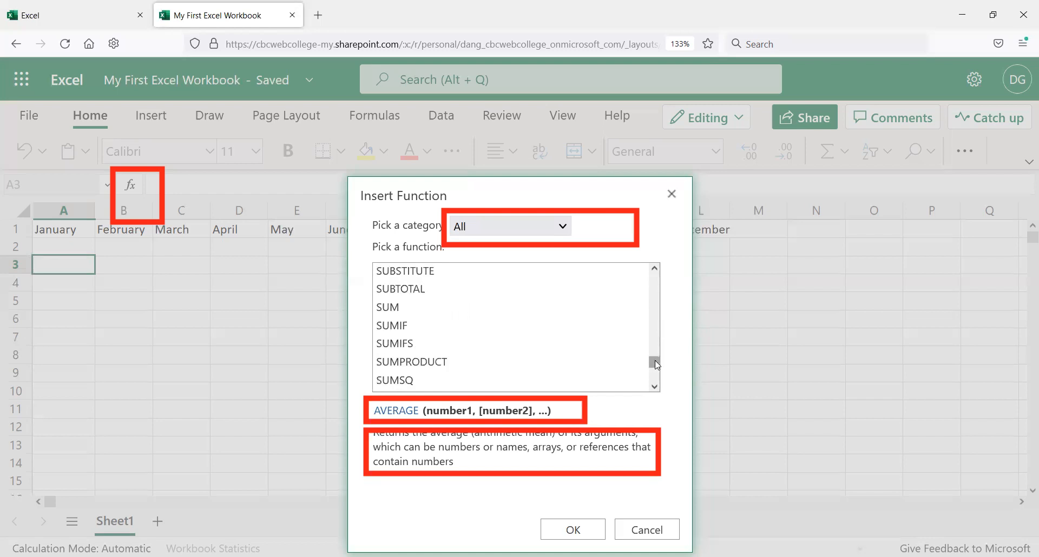
{"action": "scroll", "coordinate": [656, 355], "scroll_direction": "down", "scroll_amount": 12}
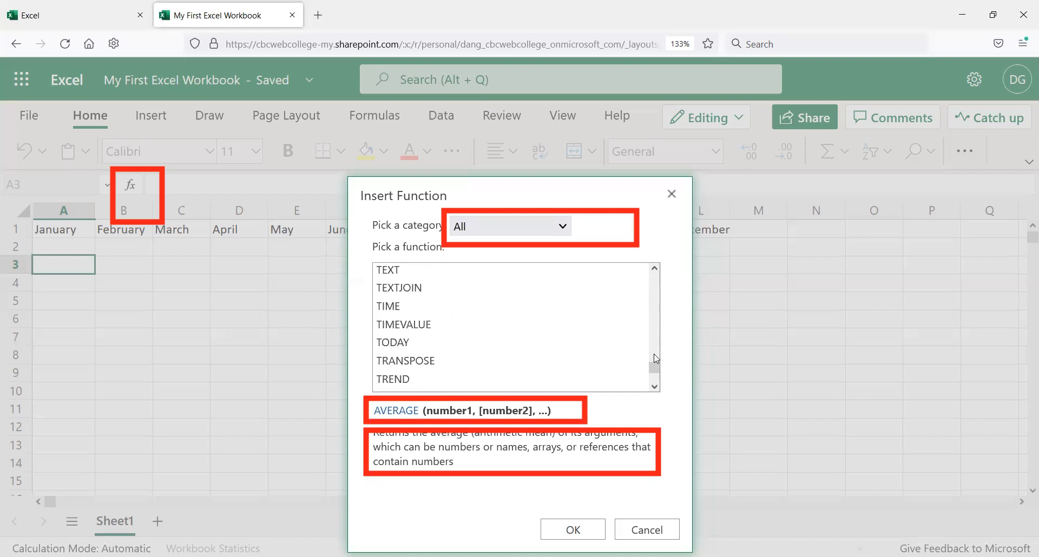
{"action": "scroll", "coordinate": [654, 355], "scroll_direction": "down", "scroll_amount": 2}
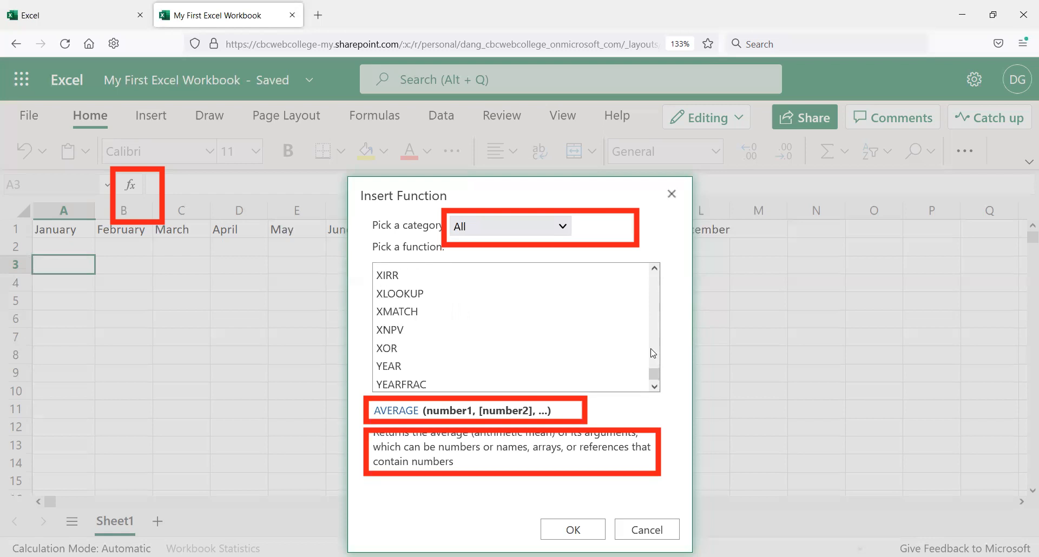
{"action": "scroll", "coordinate": [656, 365], "scroll_direction": "down", "scroll_amount": 2}
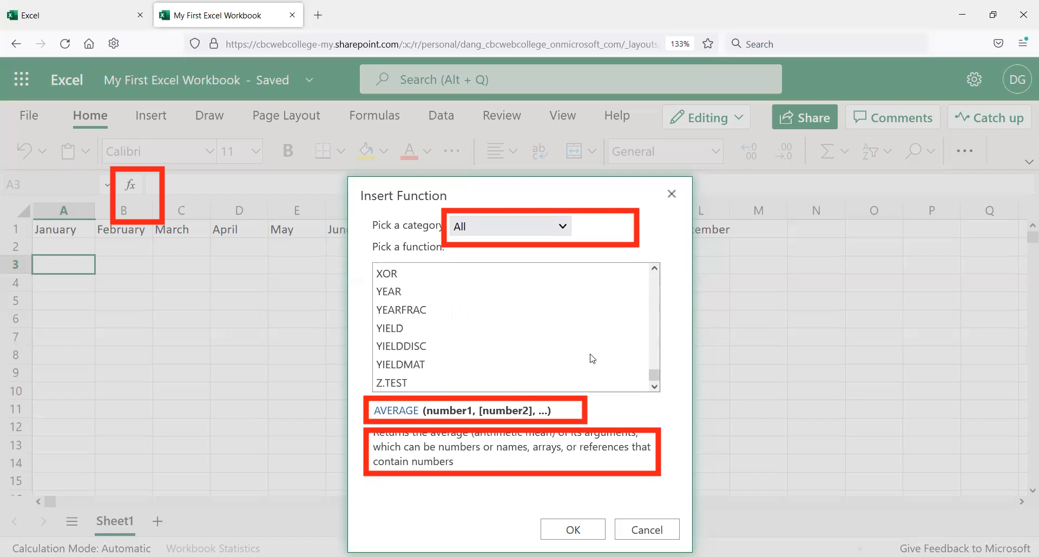
{"action": "scroll", "coordinate": [418, 361], "scroll_direction": "up", "scroll_amount": 10}
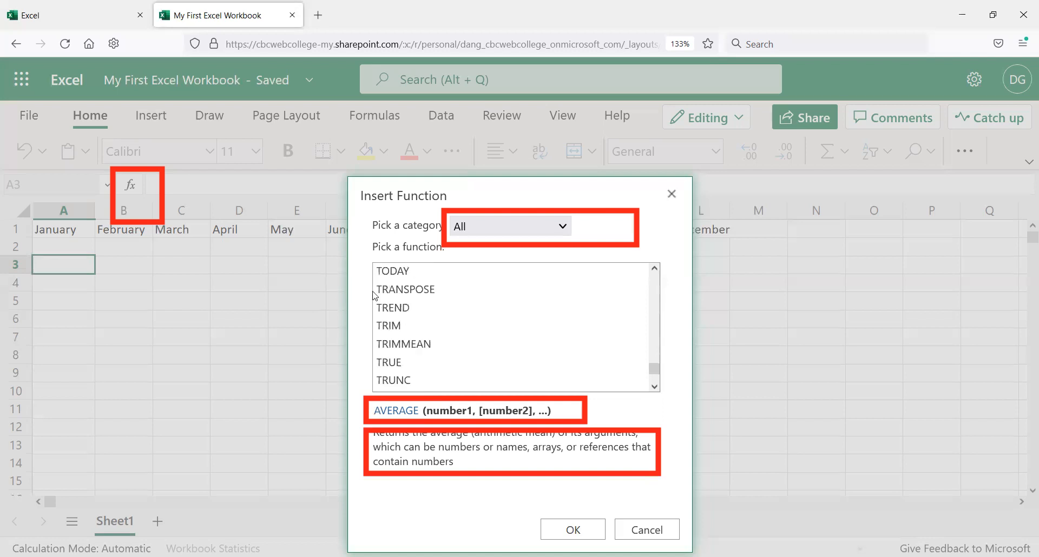
{"action": "scroll", "coordinate": [439, 306], "scroll_direction": "down", "scroll_amount": 8}
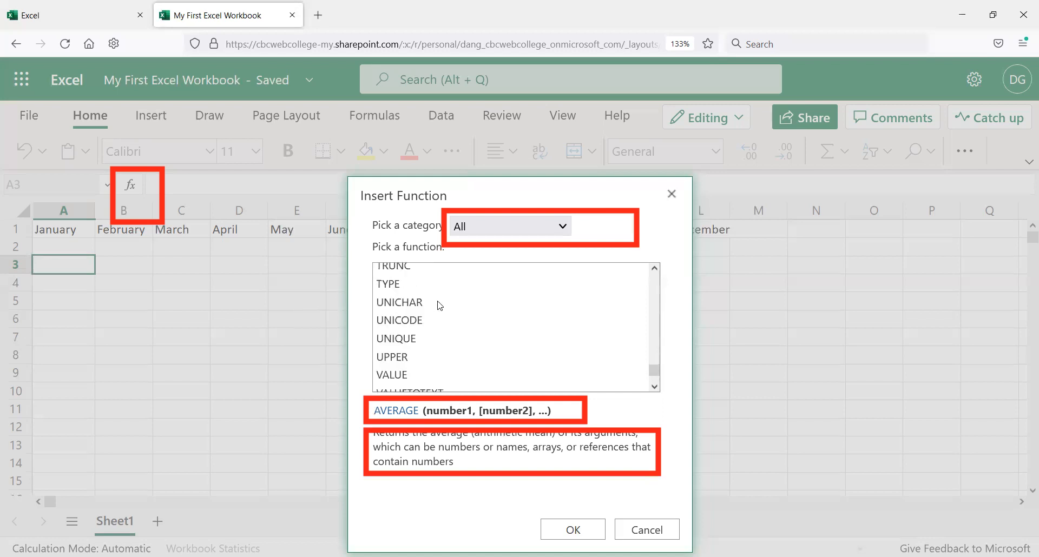
{"action": "scroll", "coordinate": [436, 310], "scroll_direction": "down", "scroll_amount": 2}
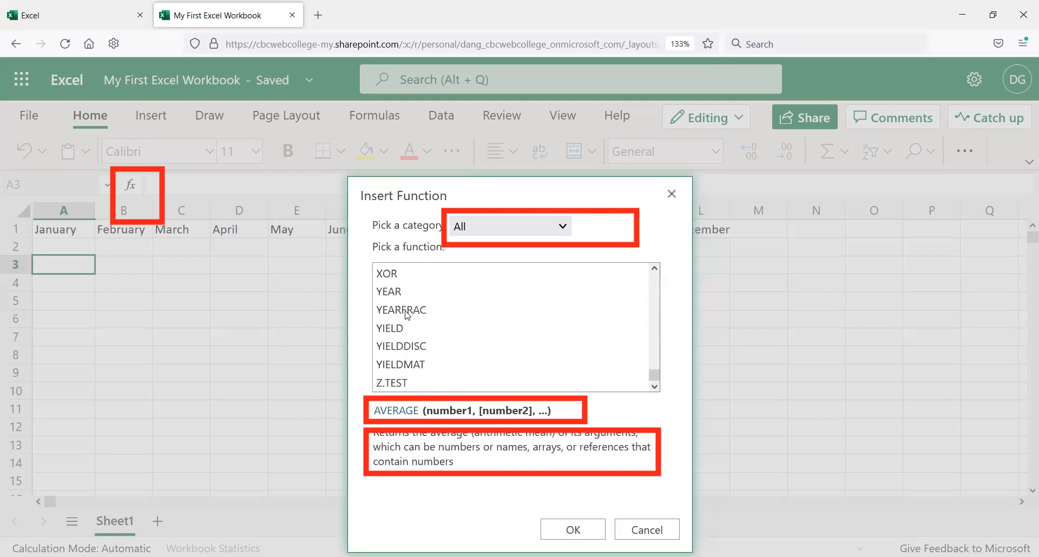
{"action": "scroll", "coordinate": [407, 316], "scroll_direction": "up", "scroll_amount": 5}
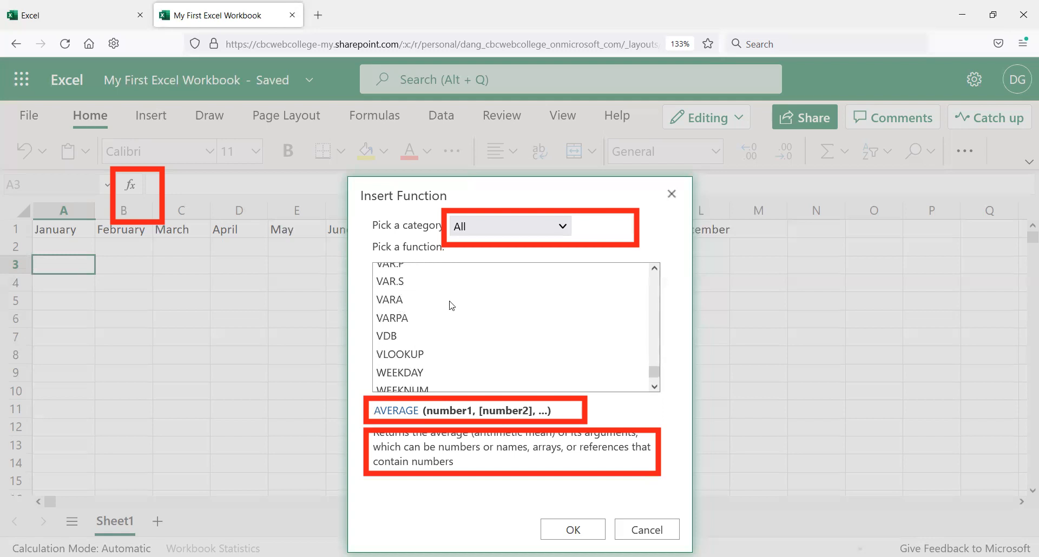
{"action": "scroll", "coordinate": [448, 307], "scroll_direction": "up", "scroll_amount": 5}
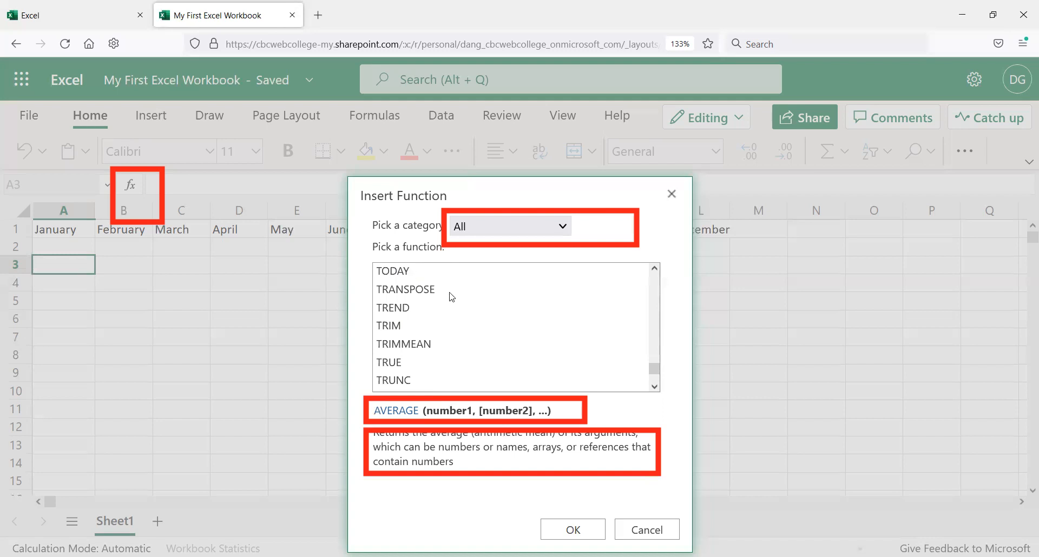
{"action": "scroll", "coordinate": [441, 336], "scroll_direction": "up", "scroll_amount": 2}
{"action": "scroll", "coordinate": [441, 336], "scroll_direction": "up", "scroll_amount": 4}
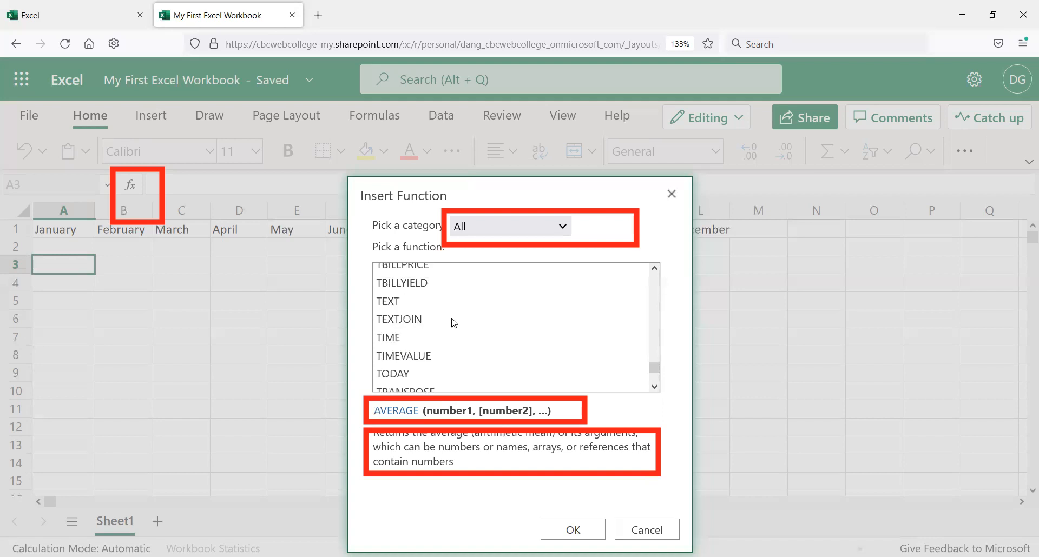
{"action": "scroll", "coordinate": [447, 298], "scroll_direction": "up", "scroll_amount": 4}
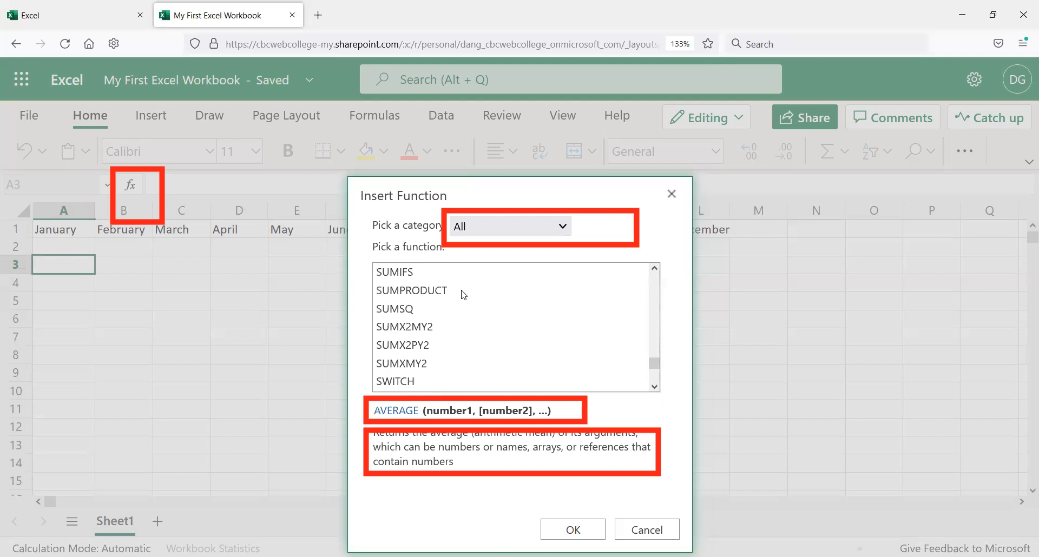
{"action": "scroll", "coordinate": [438, 364], "scroll_direction": "up", "scroll_amount": 5}
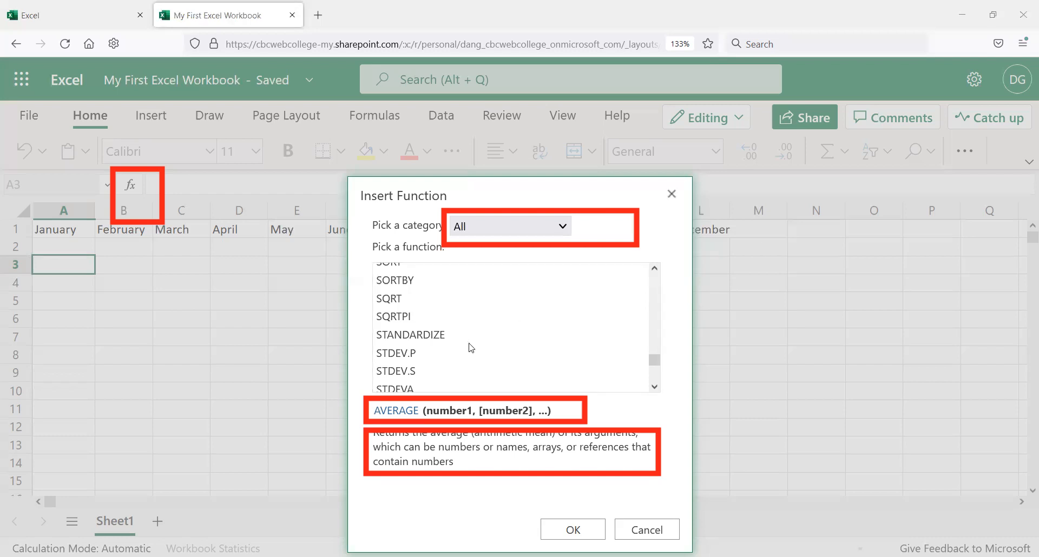
{"action": "scroll", "coordinate": [464, 322], "scroll_direction": "up", "scroll_amount": 4}
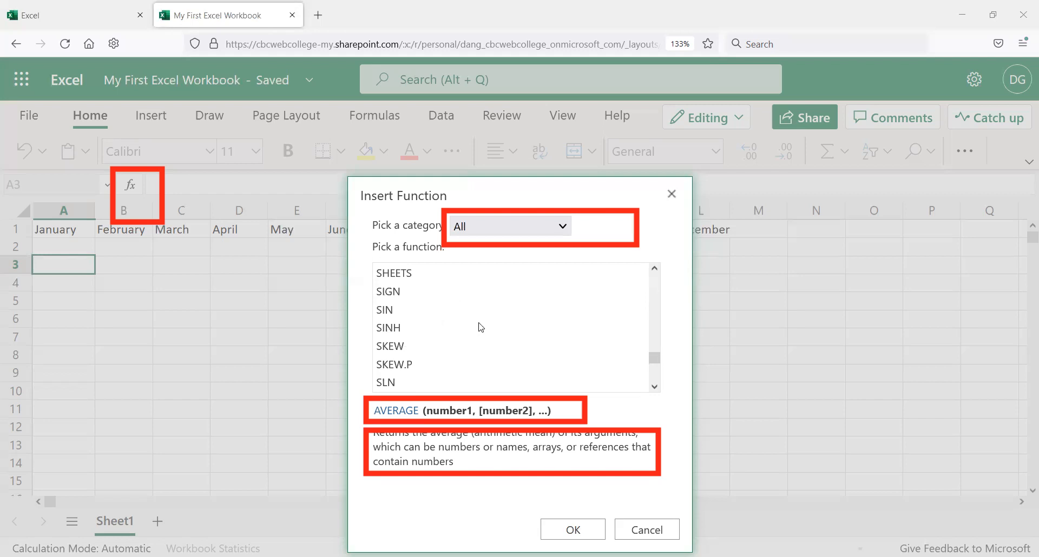
{"action": "scroll", "coordinate": [478, 326], "scroll_direction": "up", "scroll_amount": 2}
{"action": "scroll", "coordinate": [498, 320], "scroll_direction": "up", "scroll_amount": 4}
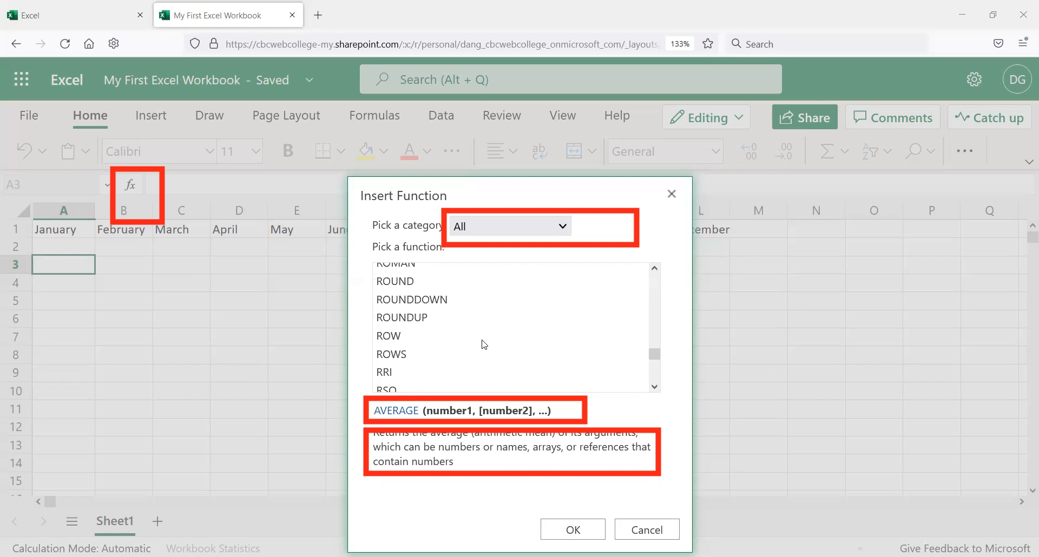
{"action": "scroll", "coordinate": [484, 344], "scroll_direction": "up", "scroll_amount": 2}
{"action": "scroll", "coordinate": [436, 342], "scroll_direction": "up", "scroll_amount": 3}
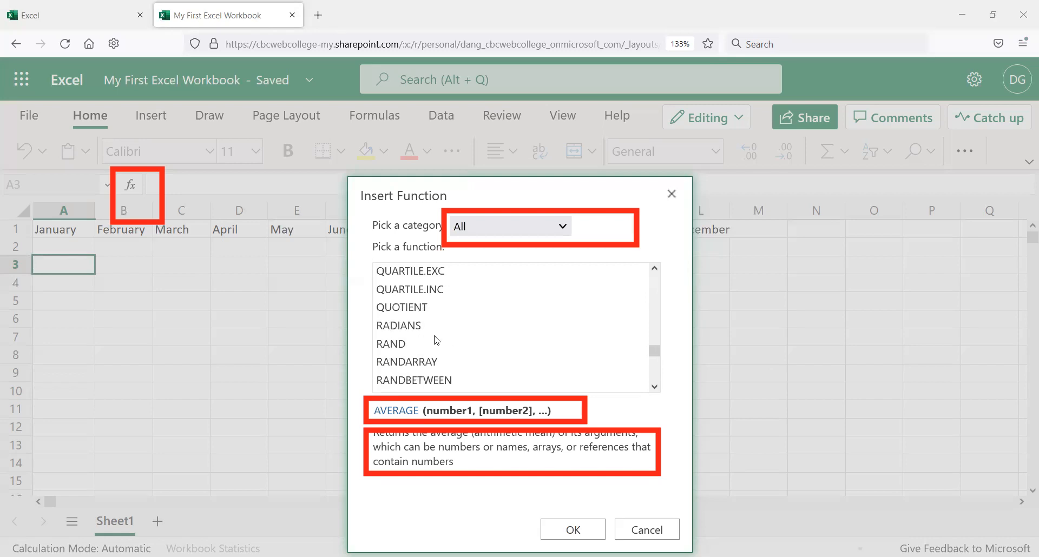
{"action": "scroll", "coordinate": [431, 327], "scroll_direction": "up", "scroll_amount": 2}
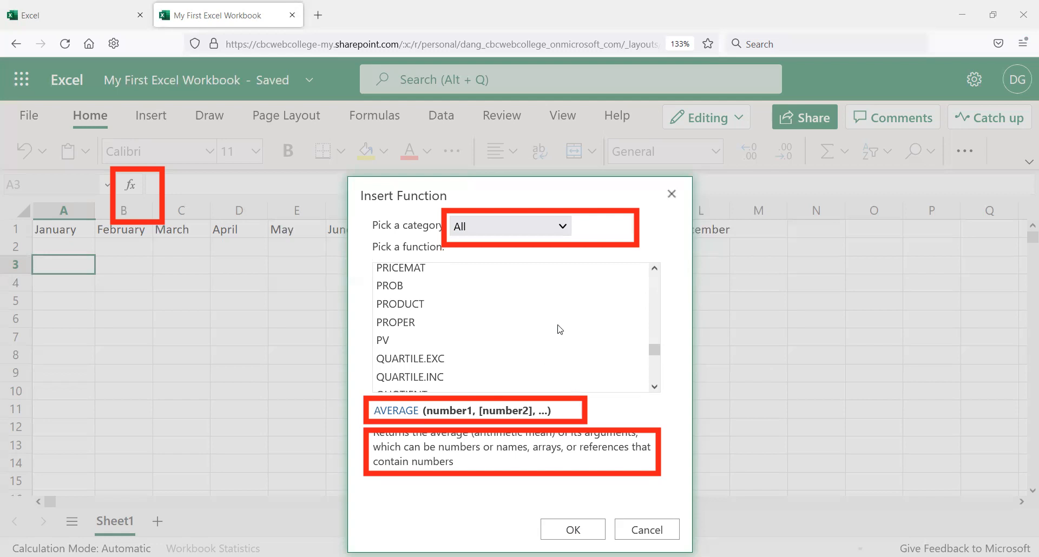
{"action": "scroll", "coordinate": [501, 322], "scroll_direction": "up", "scroll_amount": 3}
{"action": "scroll", "coordinate": [500, 324], "scroll_direction": "up", "scroll_amount": 10}
{"action": "scroll", "coordinate": [465, 324], "scroll_direction": "up", "scroll_amount": 13}
{"action": "scroll", "coordinate": [451, 300], "scroll_direction": "up", "scroll_amount": 10}
{"action": "scroll", "coordinate": [453, 298], "scroll_direction": "up", "scroll_amount": 8}
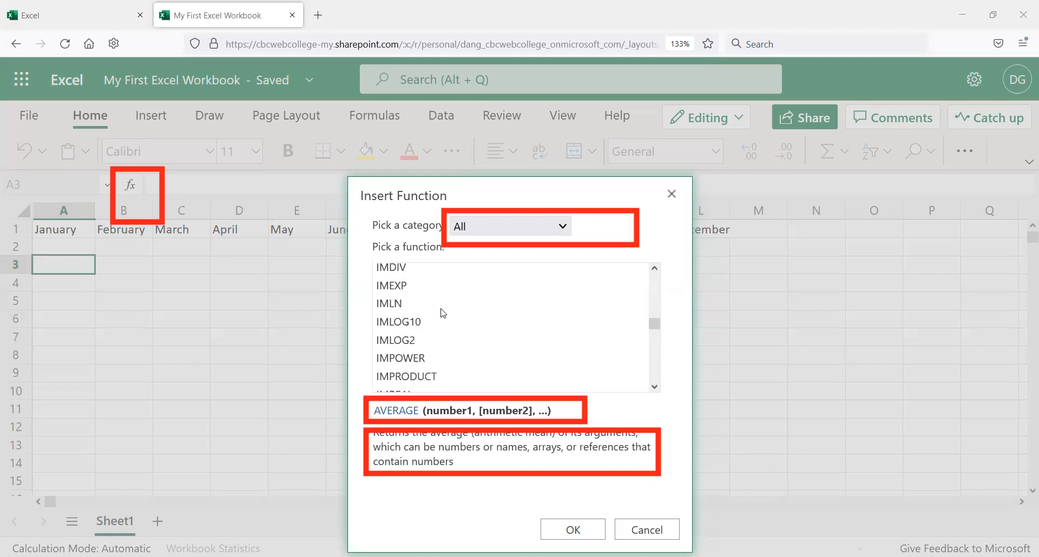
{"action": "scroll", "coordinate": [476, 319], "scroll_direction": "up", "scroll_amount": 5}
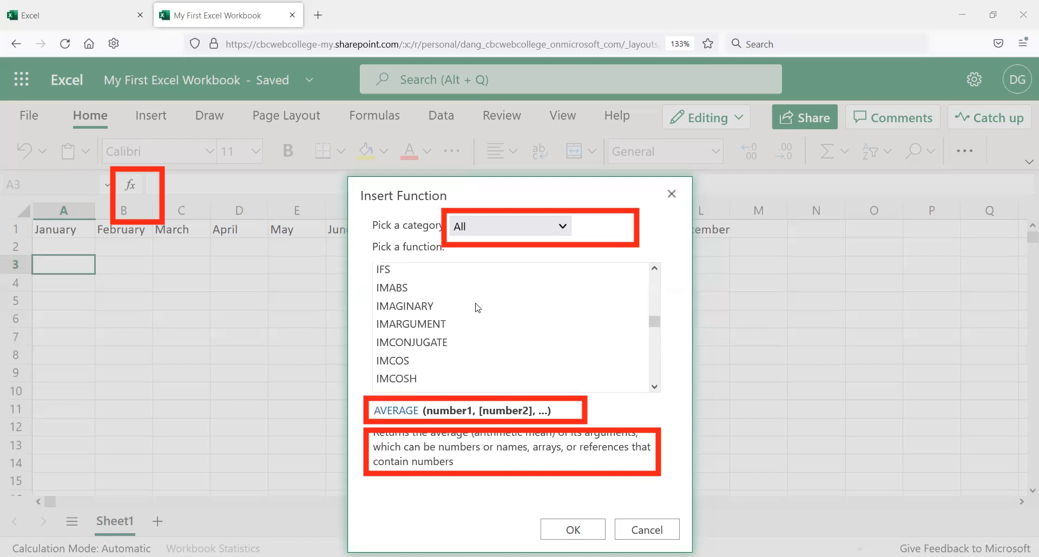
{"action": "scroll", "coordinate": [476, 307], "scroll_direction": "up", "scroll_amount": 2}
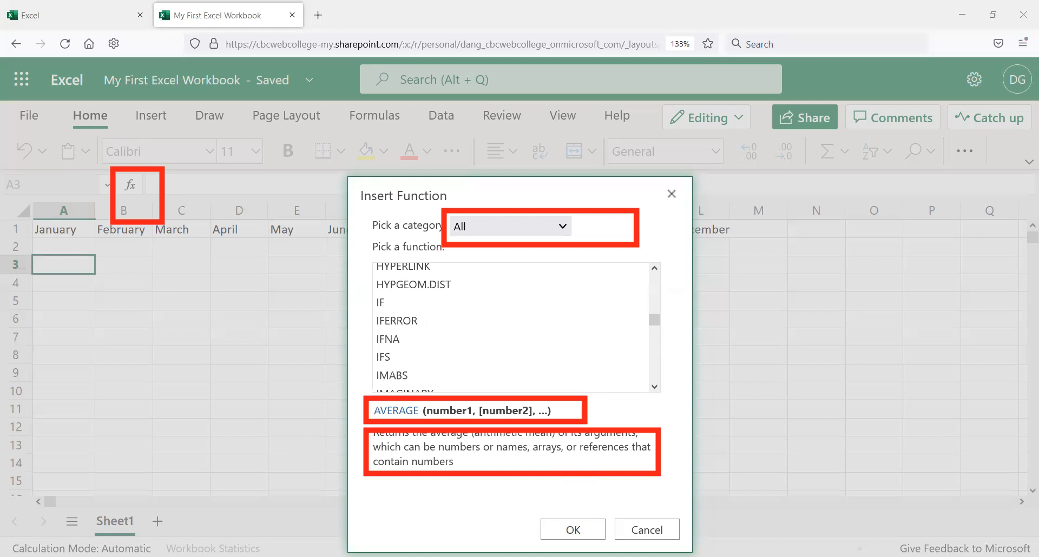
{"action": "left_click", "coordinate": [646, 530]}
Step: Select the January, February and March headers in A1 to C1 and copy them
{"action": "left_click", "coordinate": [128, 296]}
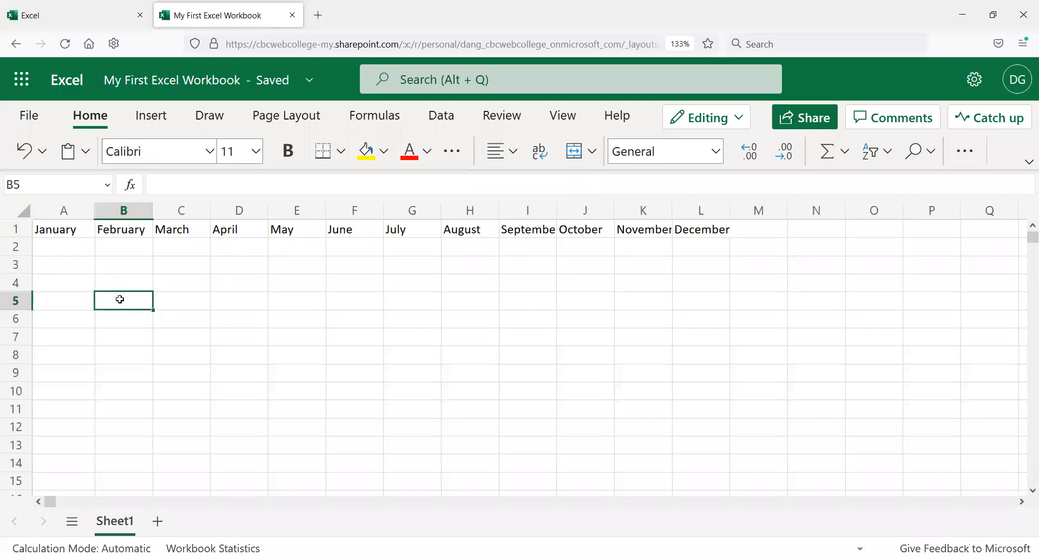
{"action": "left_click", "coordinate": [55, 231]}
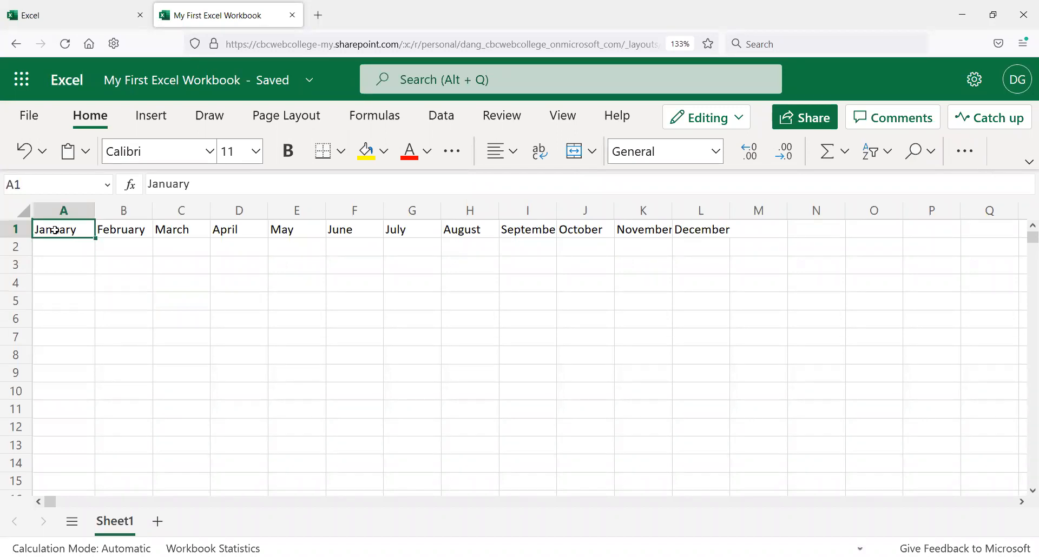
{"action": "left_click_drag", "start_coordinate": [54, 231], "coordinate": [203, 230]}
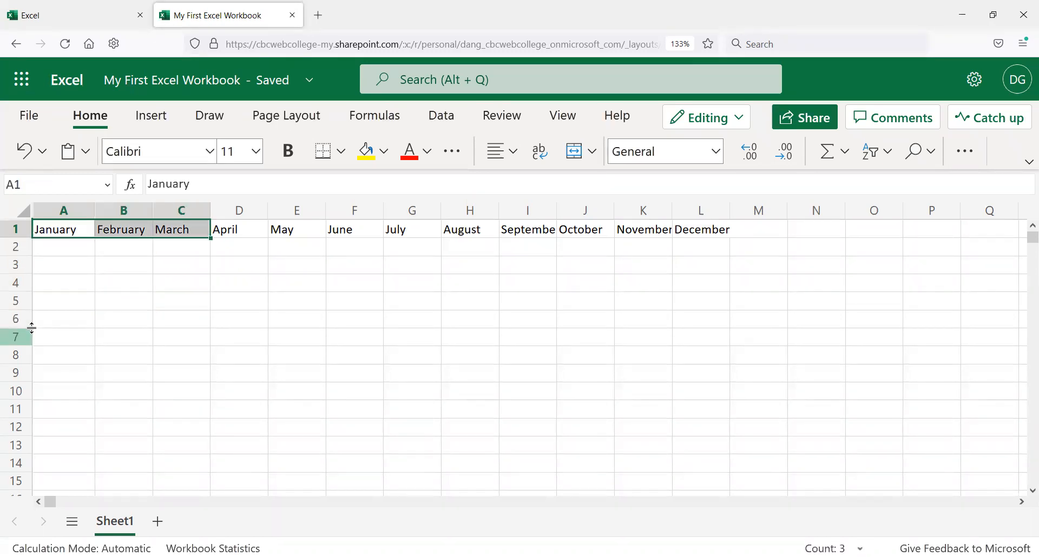
{"action": "key", "text": "ctrl+c"}
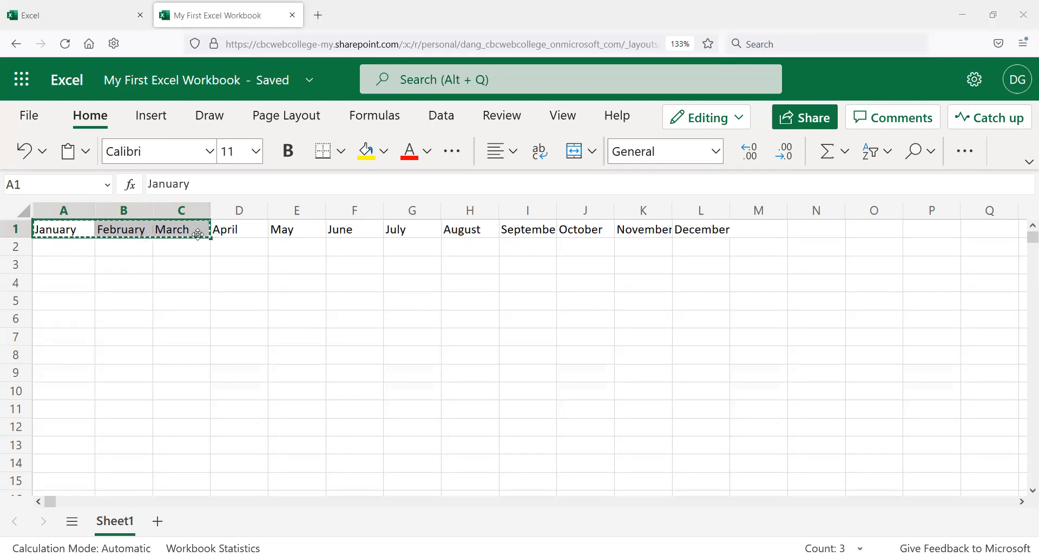
Step: Paste the copied month headers into the sheet starting at cell D7
{"action": "left_click", "coordinate": [253, 336]}
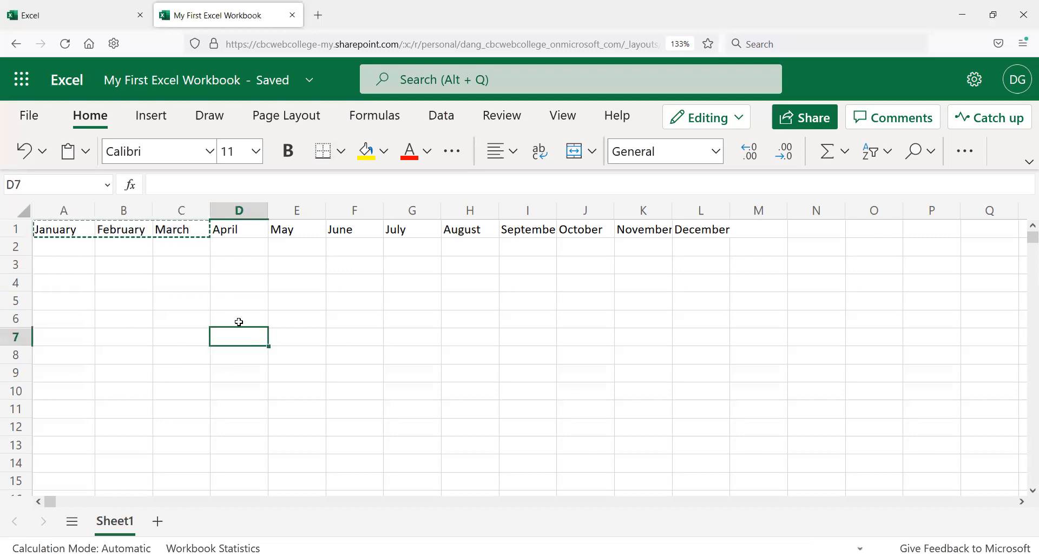
{"action": "left_click", "coordinate": [85, 153]}
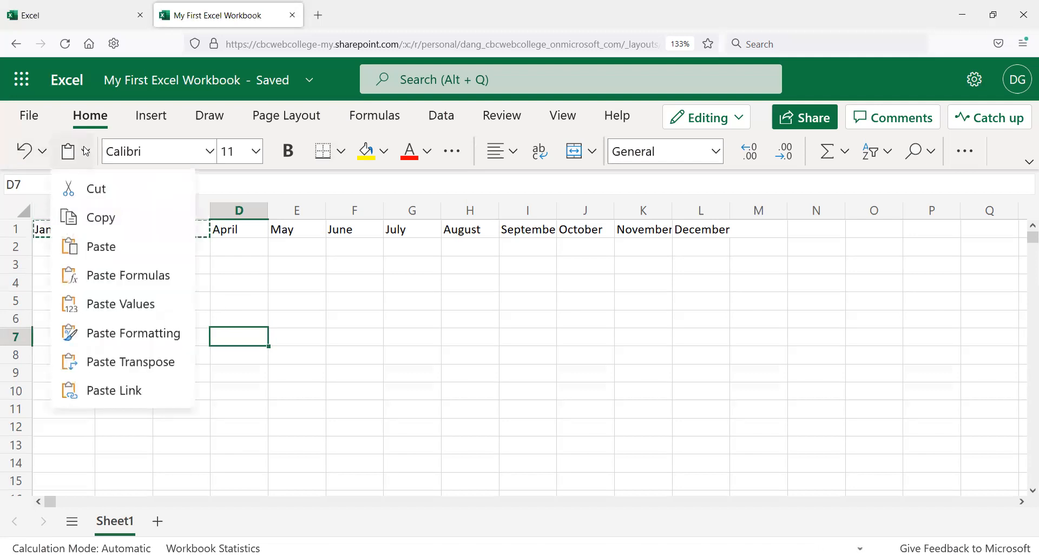
{"action": "left_click", "coordinate": [86, 151]}
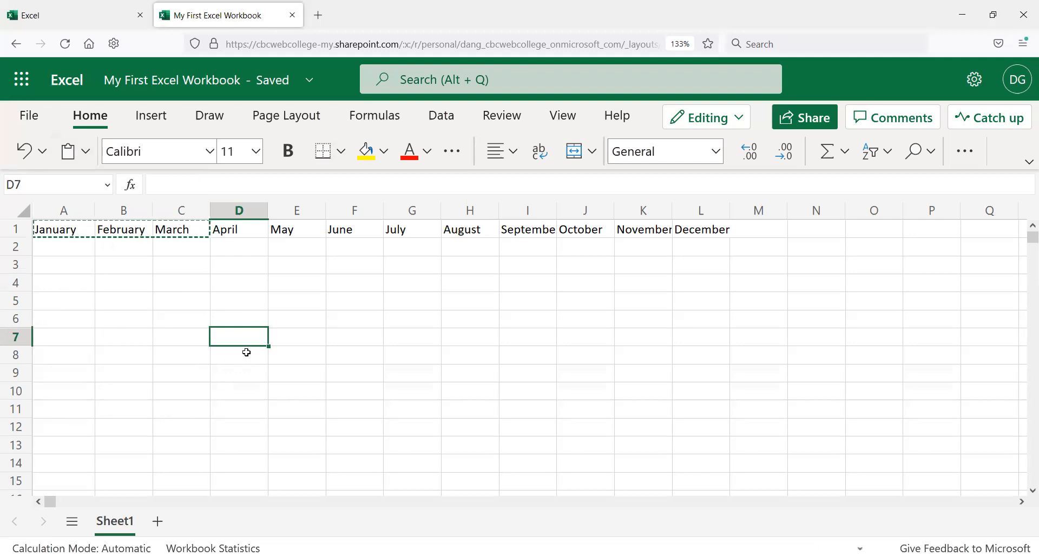
{"action": "key", "text": "ctrl+v"}
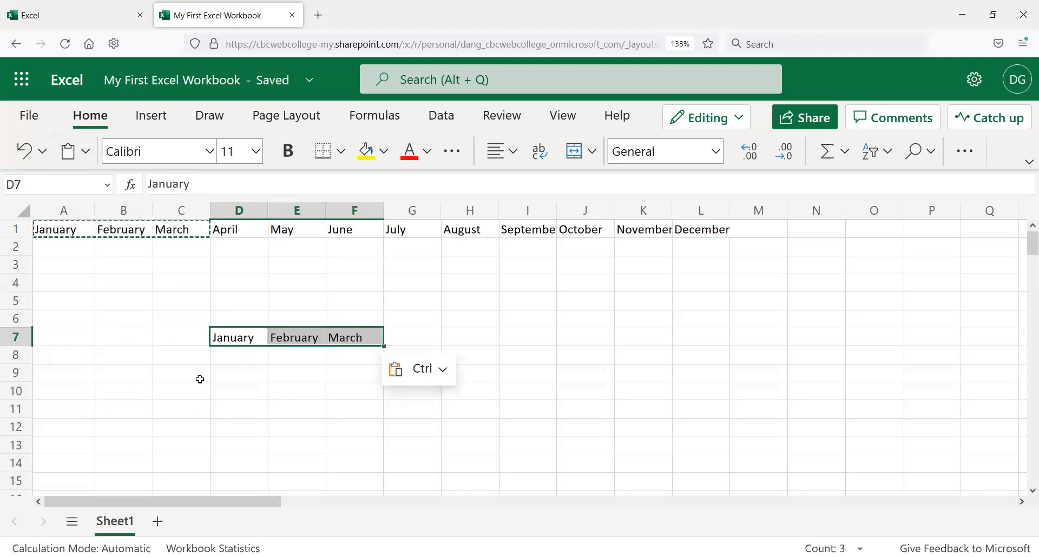
Step: Enter Microsoft Word 1 in D8 and Microsoft Word2 in E8, below the pasted month headers
{"action": "left_click", "coordinate": [245, 358]}
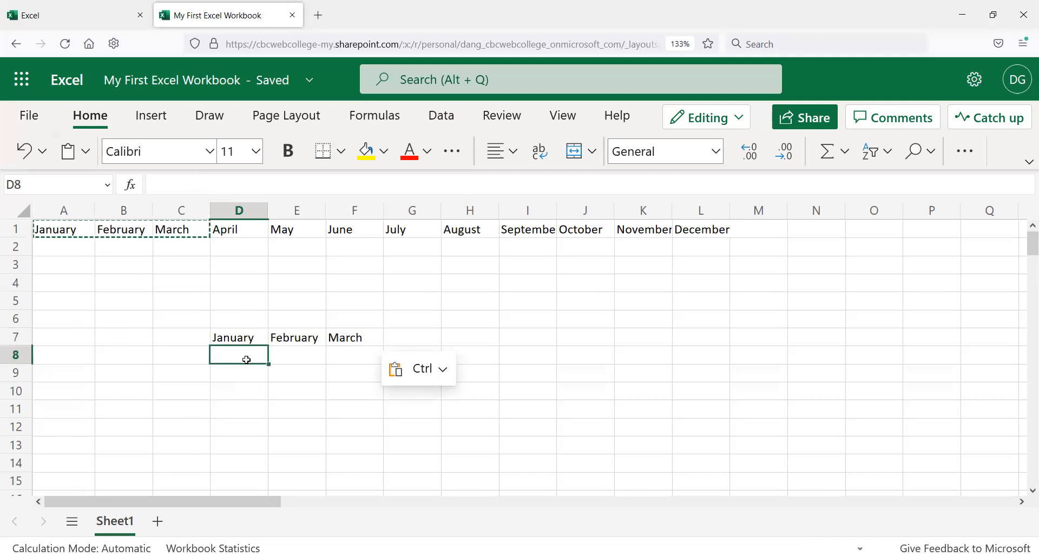
{"action": "type", "text": "Micros"}
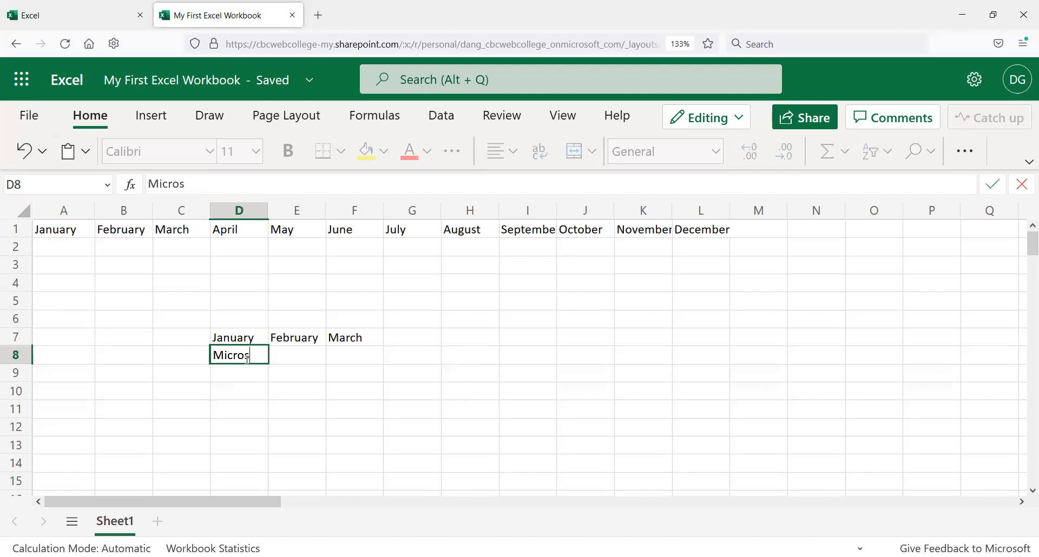
{"action": "type", "text": "oft Word 1"}
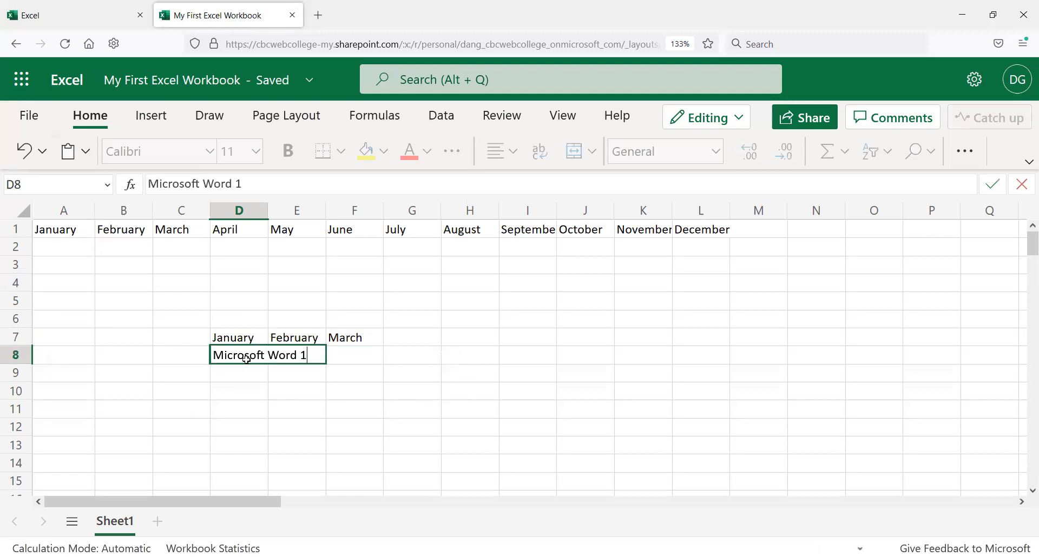
{"action": "key", "text": "Tab"}
{"action": "type", "text": "Microsoft Word2"}
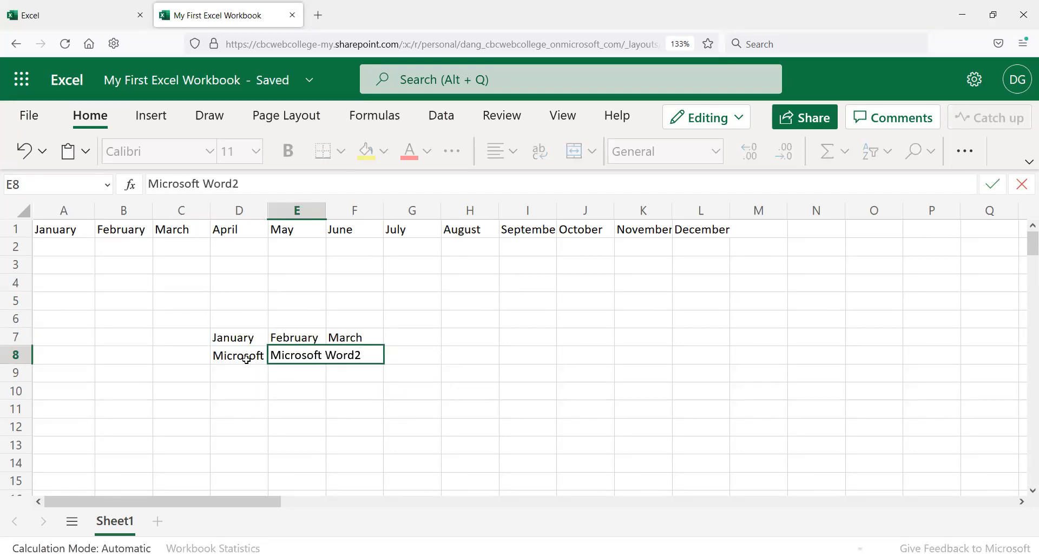
{"action": "key", "text": "Tab"}
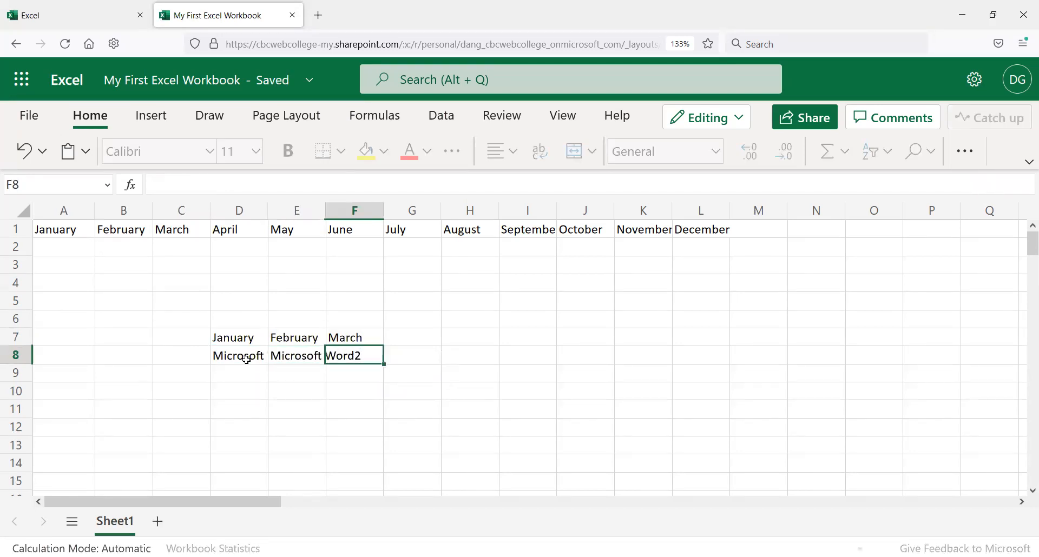
{"action": "type", "text": "Microsoft W"}
{"action": "type", "text": "ro"}
Step: Enter Microsoft Word 3 in cell F8
{"action": "key", "text": "BackSpace"}
{"action": "key", "text": "BackSpace"}
{"action": "type", "text": "ord 3"}
{"action": "key", "text": "Return"}
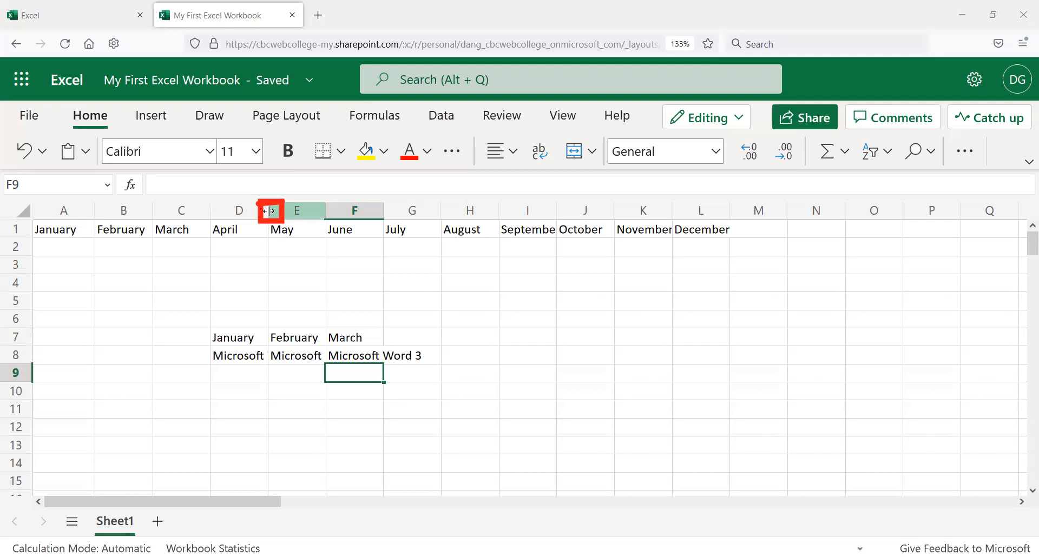
Step: Widen columns D and E so the Microsoft Word entries fit
{"action": "left_click_drag", "start_coordinate": [269, 211], "coordinate": [317, 222]}
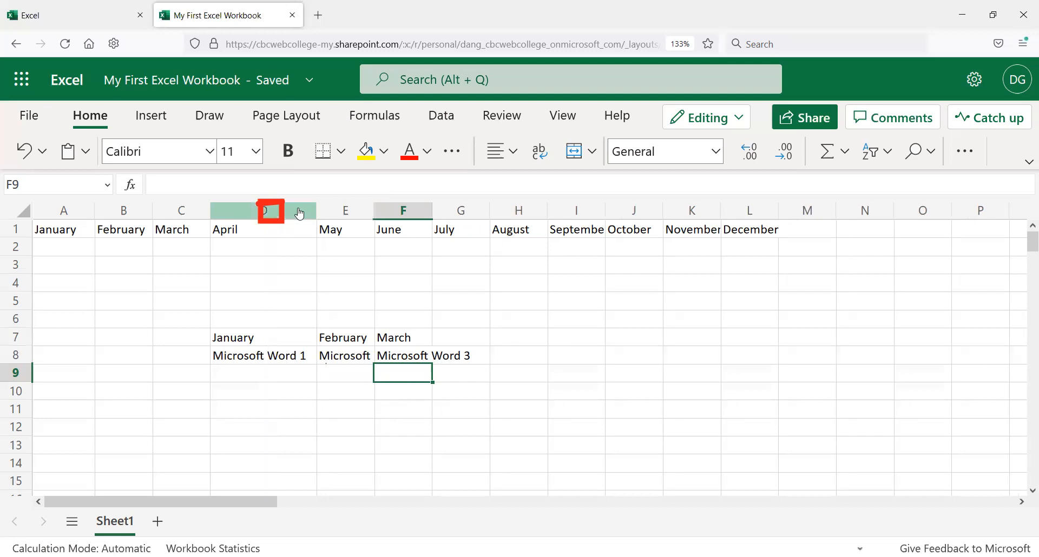
{"action": "left_click_drag", "start_coordinate": [374, 209], "coordinate": [556, 221]}
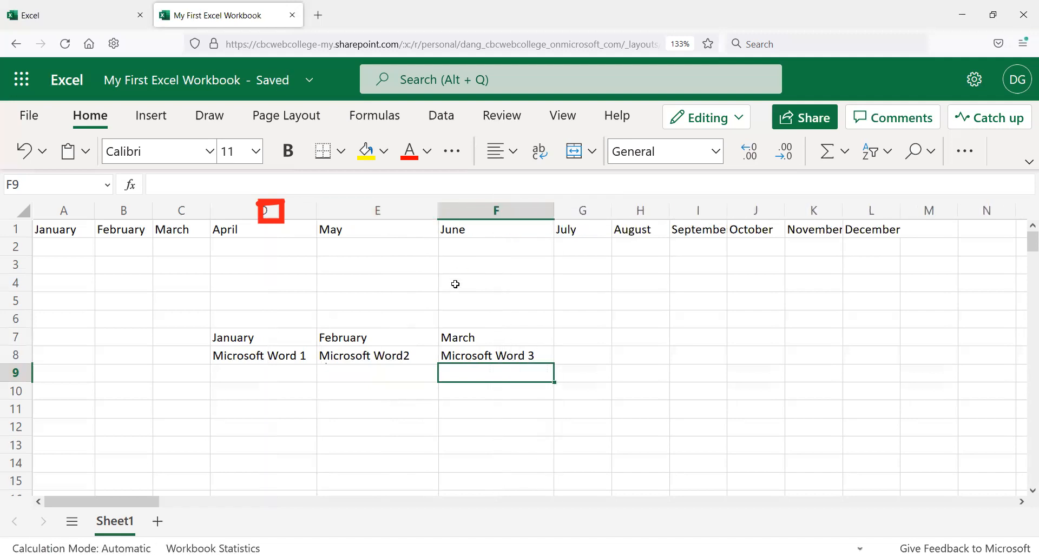
Step: Correct cell E8 to read Microsoft Word 2
{"action": "left_click", "coordinate": [405, 356]}
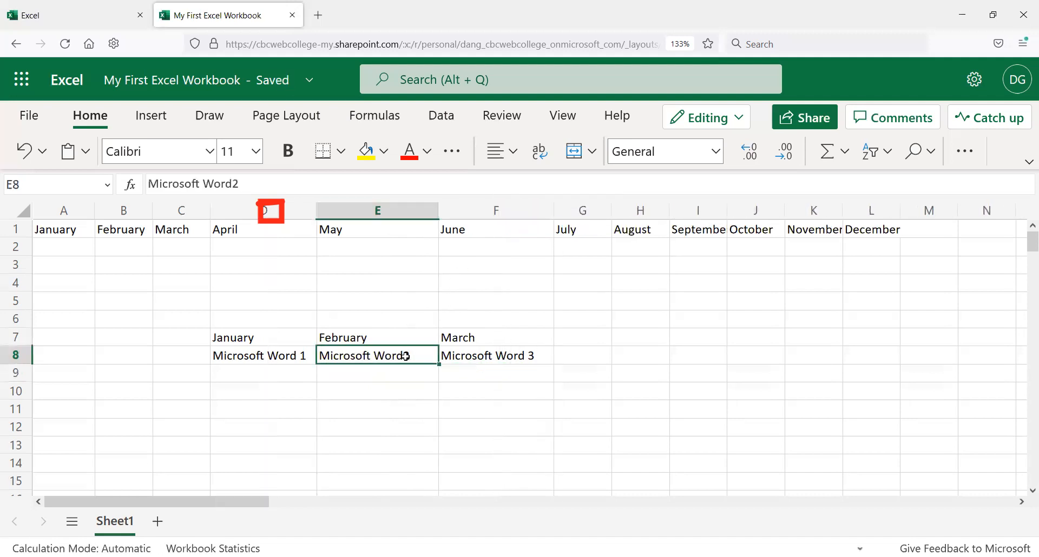
{"action": "left_click", "coordinate": [236, 185]}
{"action": "key", "text": "BackSpace"}
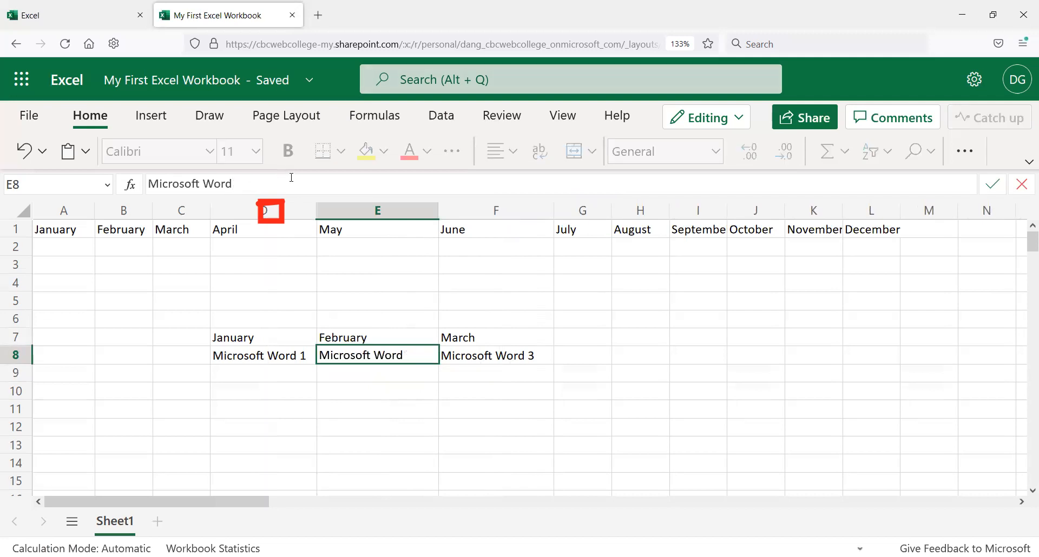
{"action": "type", "text": "2"}
{"action": "key", "text": "Return"}
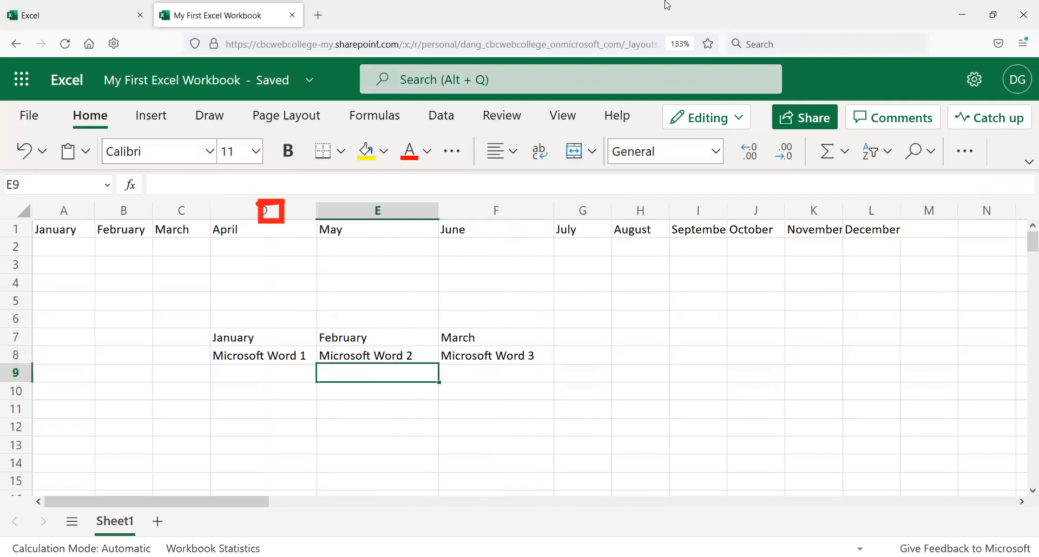
Step: Center-align the text in the range D7 to F8
{"action": "left_click_drag", "start_coordinate": [267, 336], "coordinate": [468, 355]}
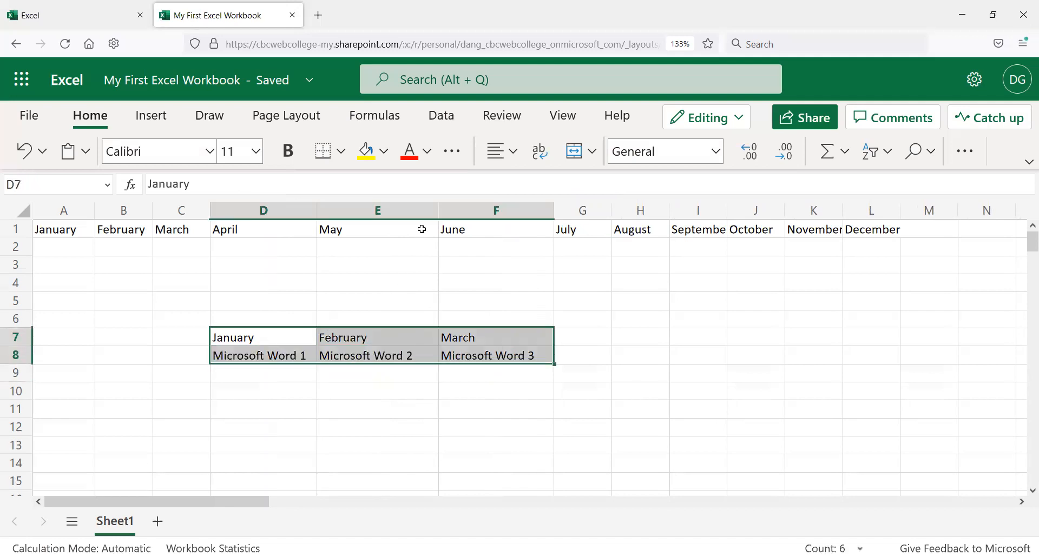
{"action": "left_click", "coordinate": [513, 157]}
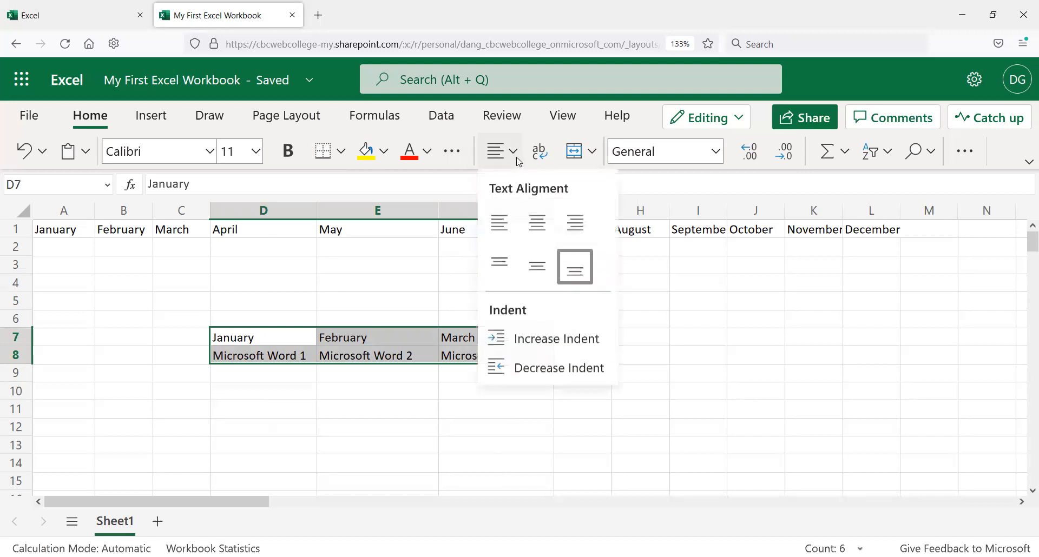
{"action": "left_click", "coordinate": [538, 238]}
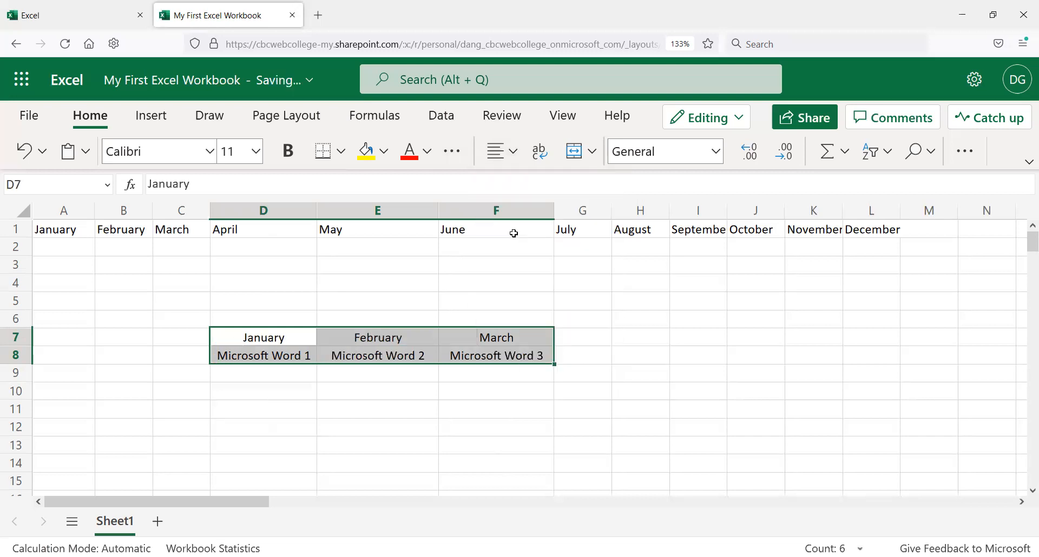
{"action": "left_click", "coordinate": [280, 337]}
{"action": "left_click_drag", "start_coordinate": [271, 341], "coordinate": [522, 368]}
{"action": "left_click", "coordinate": [273, 339]}
{"action": "left_click", "coordinate": [336, 353]}
{"action": "left_click", "coordinate": [357, 342]}
{"action": "left_click", "coordinate": [484, 349]}
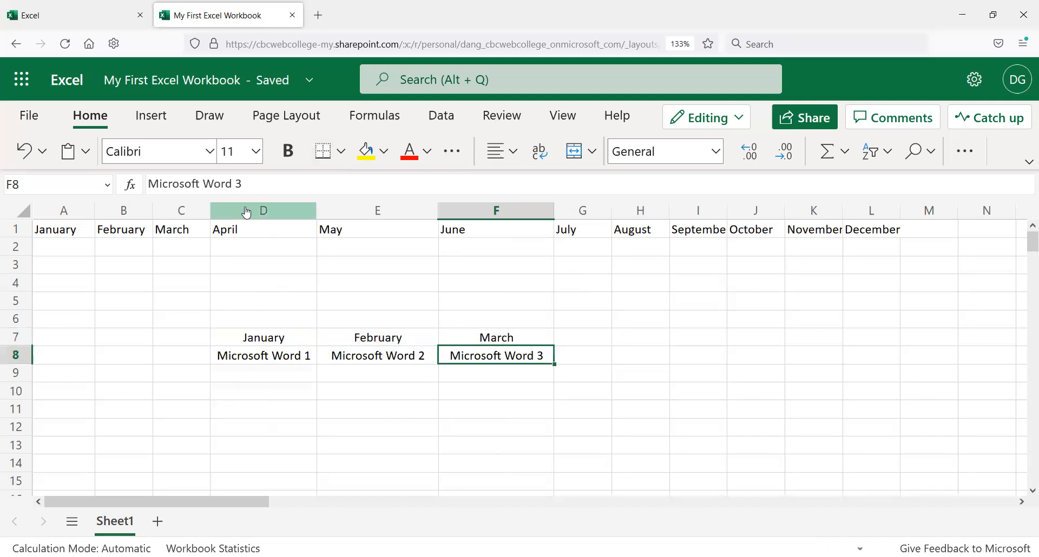
{"action": "left_click", "coordinate": [279, 331]}
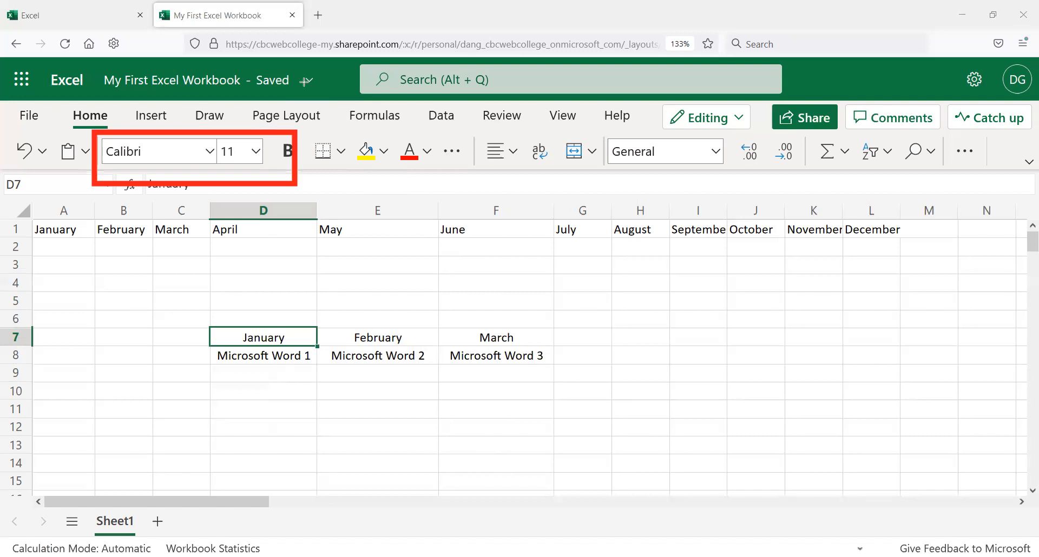
Step: Set the font of D7 to F8 to Comic Sans MS and make it bold
{"action": "left_click_drag", "start_coordinate": [265, 332], "coordinate": [474, 342]}
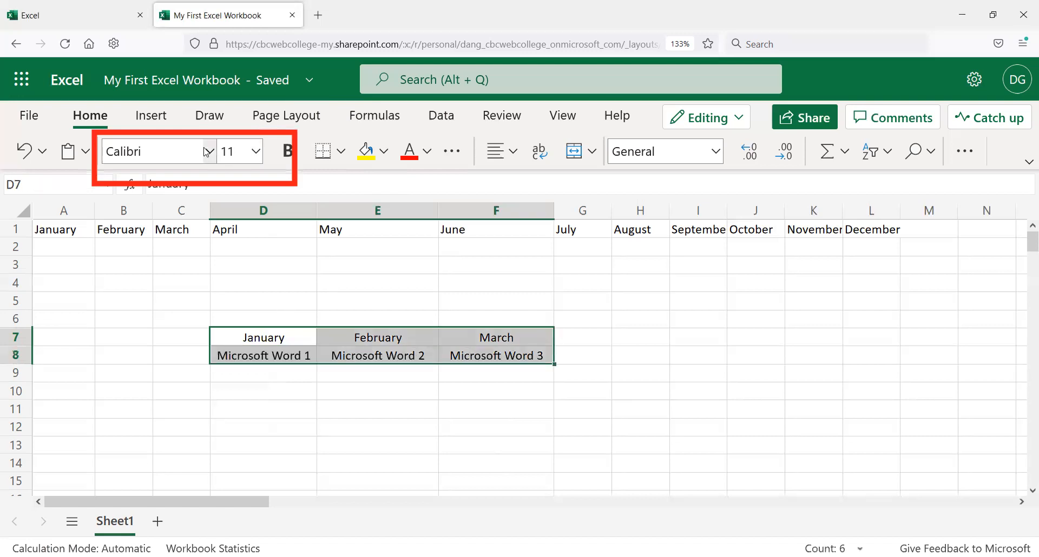
{"action": "left_click", "coordinate": [209, 151]}
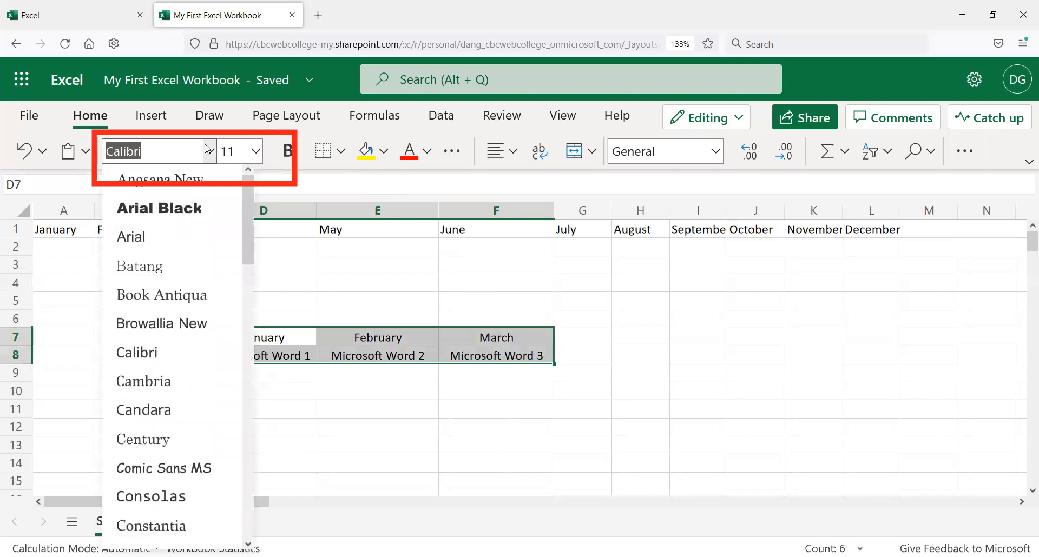
{"action": "scroll", "coordinate": [193, 286], "scroll_direction": "down", "scroll_amount": 5}
{"action": "scroll", "coordinate": [192, 288], "scroll_direction": "up", "scroll_amount": 5}
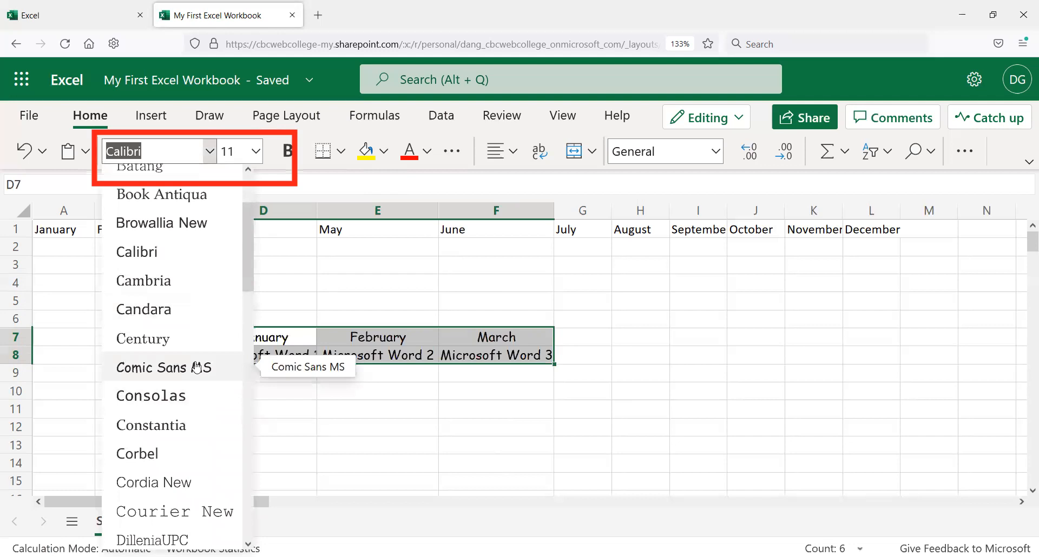
{"action": "left_click", "coordinate": [196, 368]}
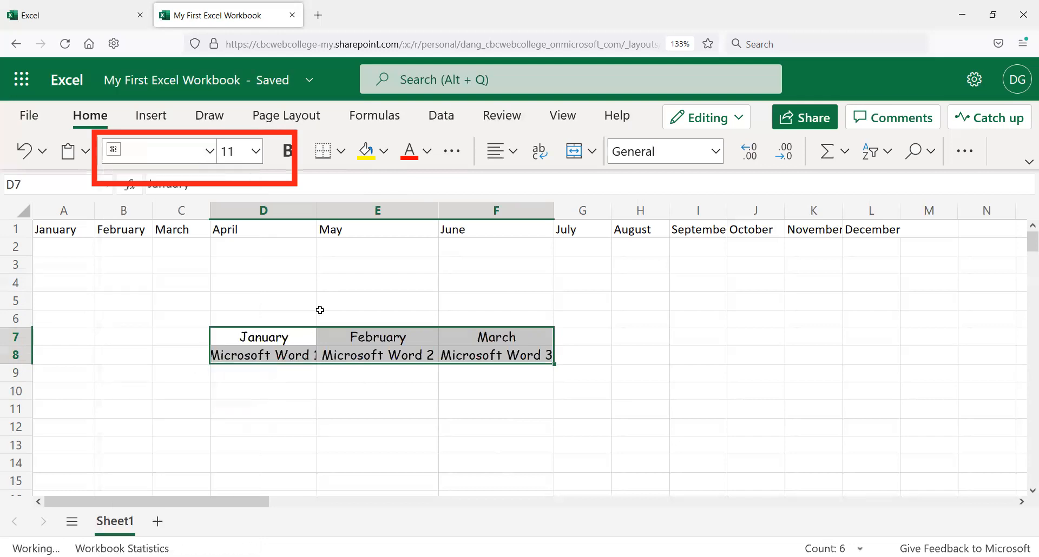
{"action": "key", "text": "ctrl+b"}
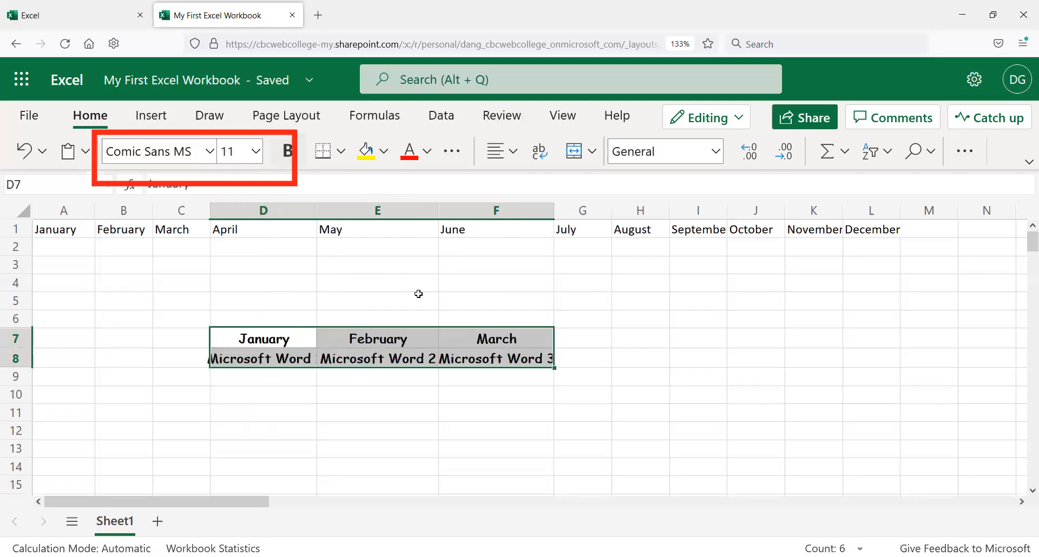
Step: Remove bold from the Microsoft Word entries in D8 to F8 and widen column D slightly
{"action": "left_click", "coordinate": [378, 300]}
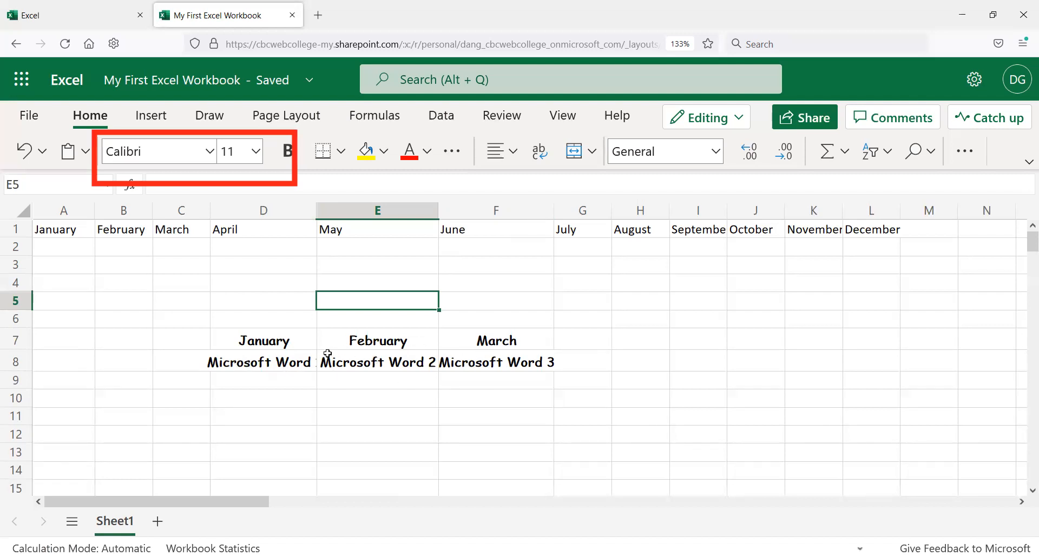
{"action": "left_click", "coordinate": [262, 368]}
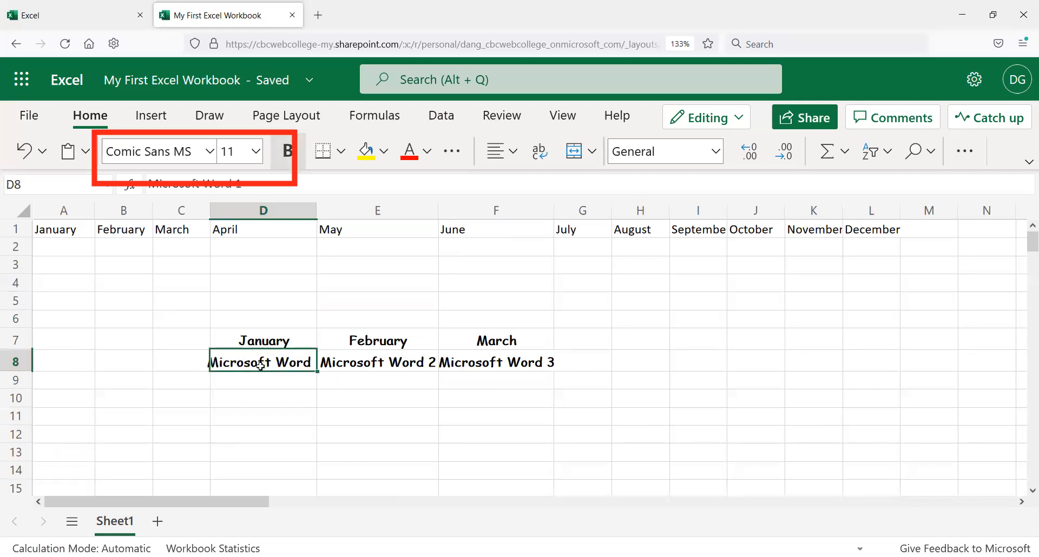
{"action": "left_click", "coordinate": [494, 357], "text": "shift"}
{"action": "left_click", "coordinate": [287, 151]}
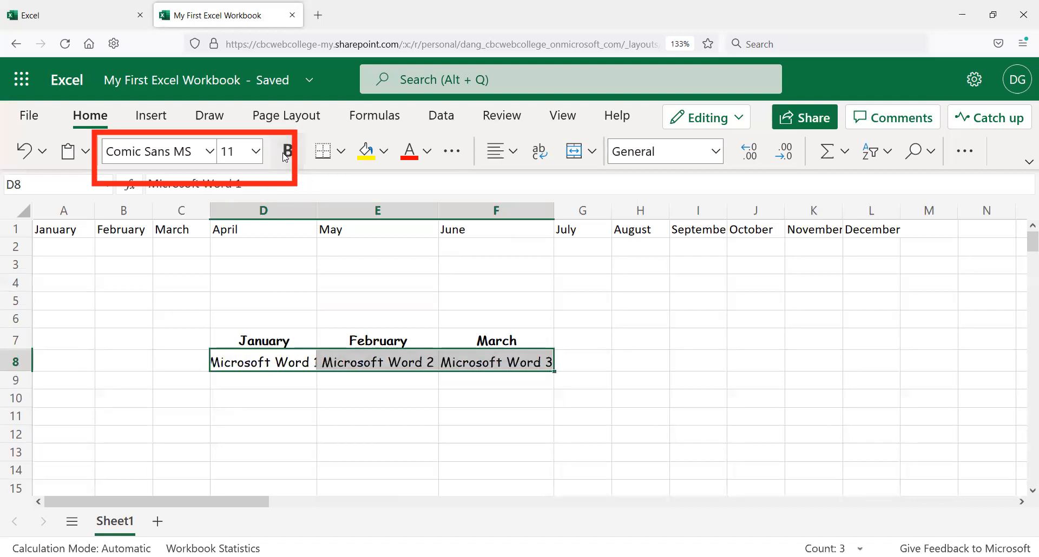
{"action": "left_click_drag", "start_coordinate": [319, 213], "coordinate": [327, 213]}
{"action": "left_click", "coordinate": [459, 303]}
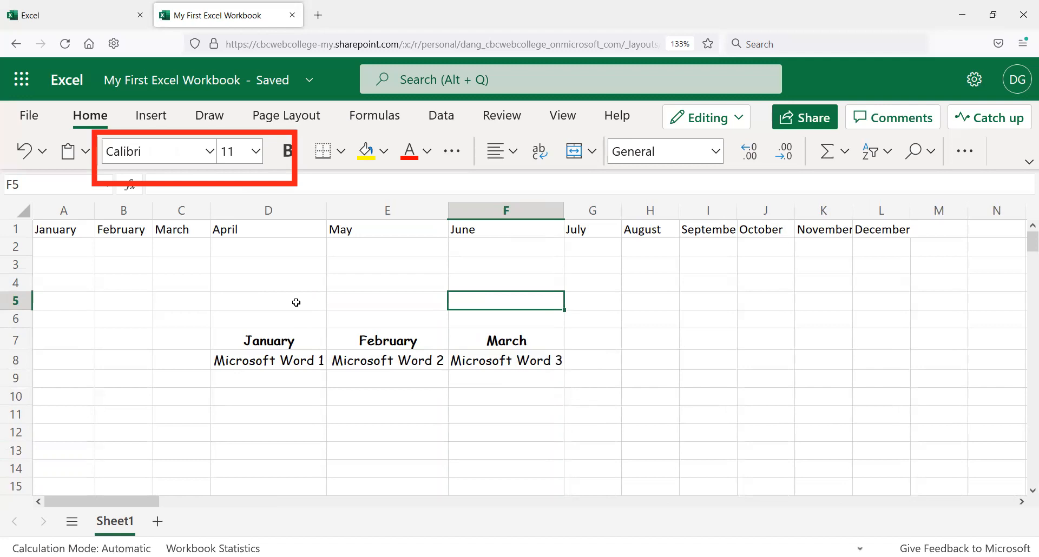
{"action": "left_click", "coordinate": [248, 322]}
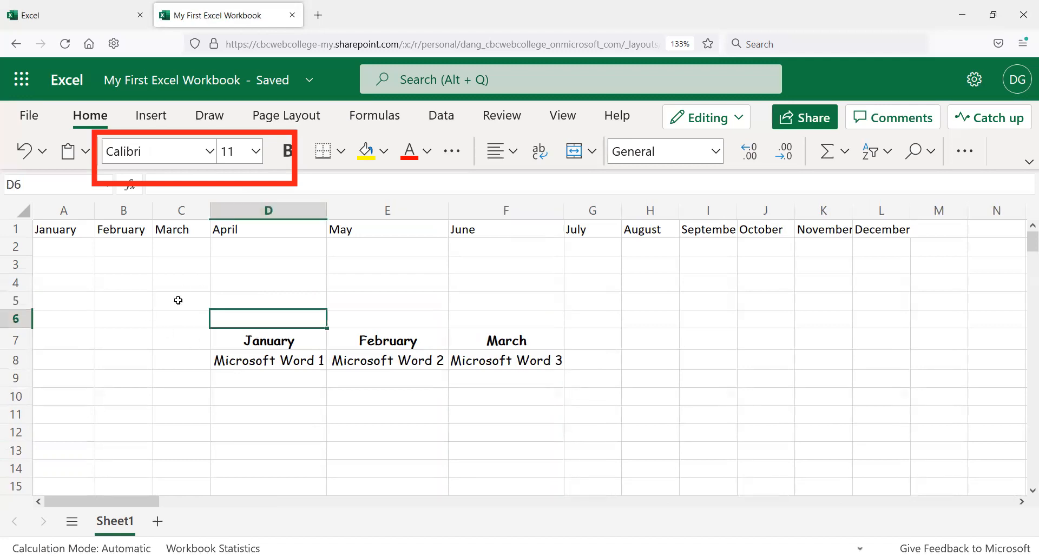
{"action": "left_click", "coordinate": [189, 321]}
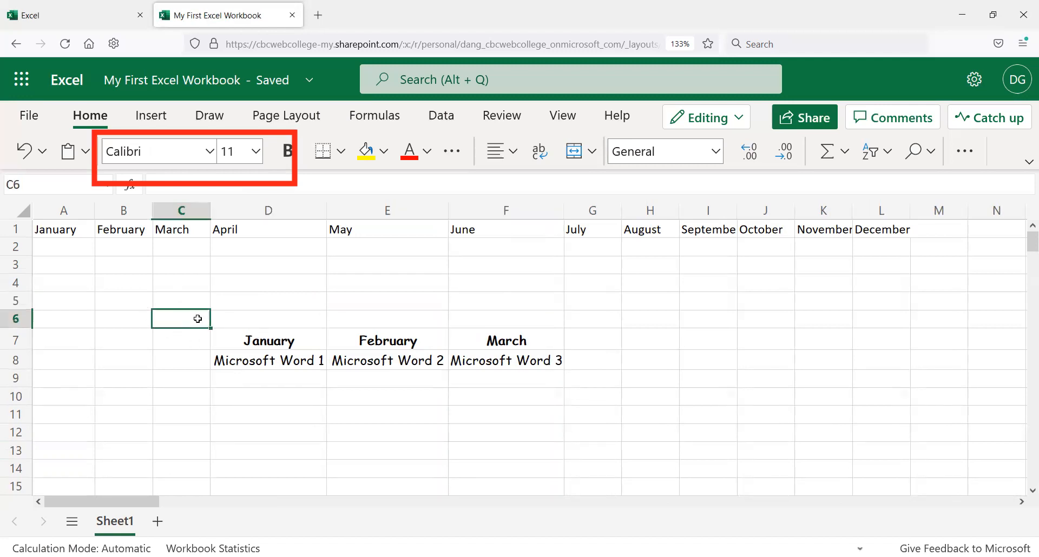
Step: Rename the worksheet to Months of the Year
{"action": "left_click_drag", "start_coordinate": [229, 335], "coordinate": [498, 360]}
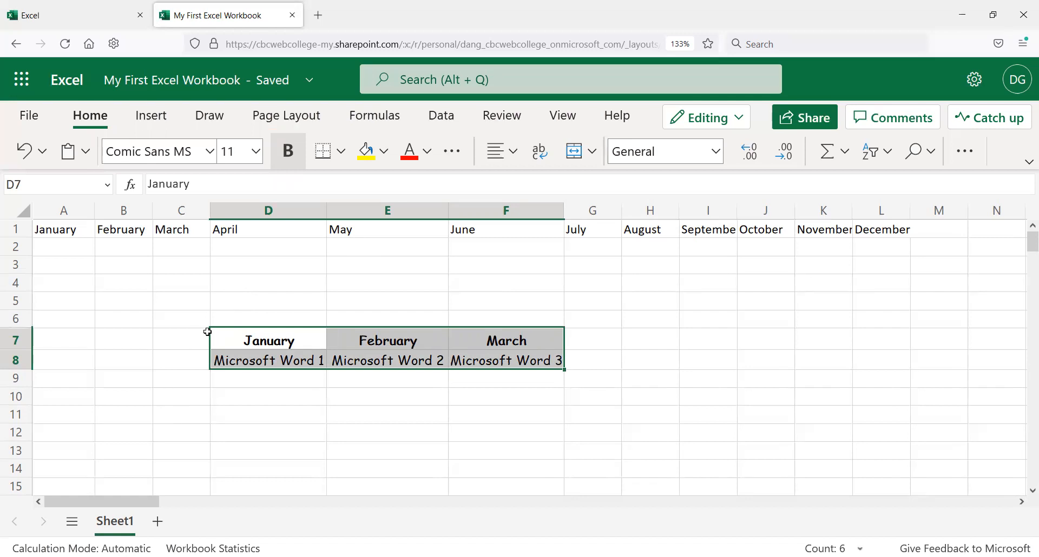
{"action": "double_click", "coordinate": [115, 523]}
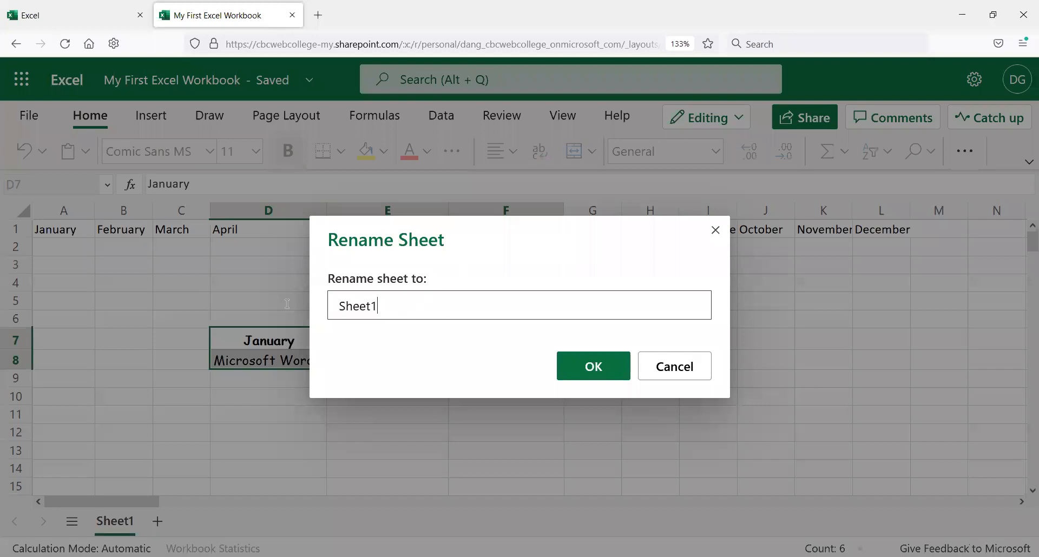
{"action": "type", "text": "Months of the Year"}
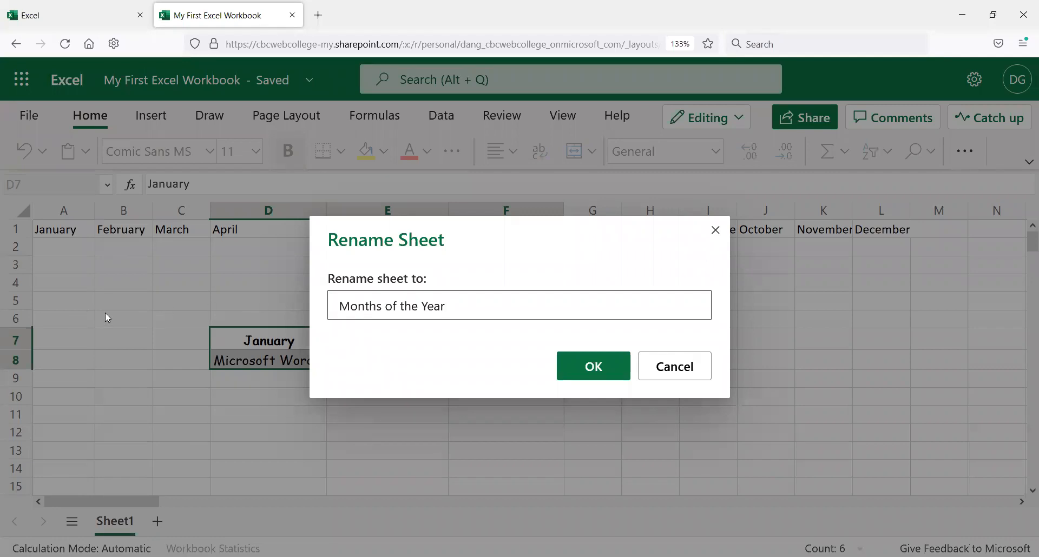
{"action": "left_click", "coordinate": [598, 367]}
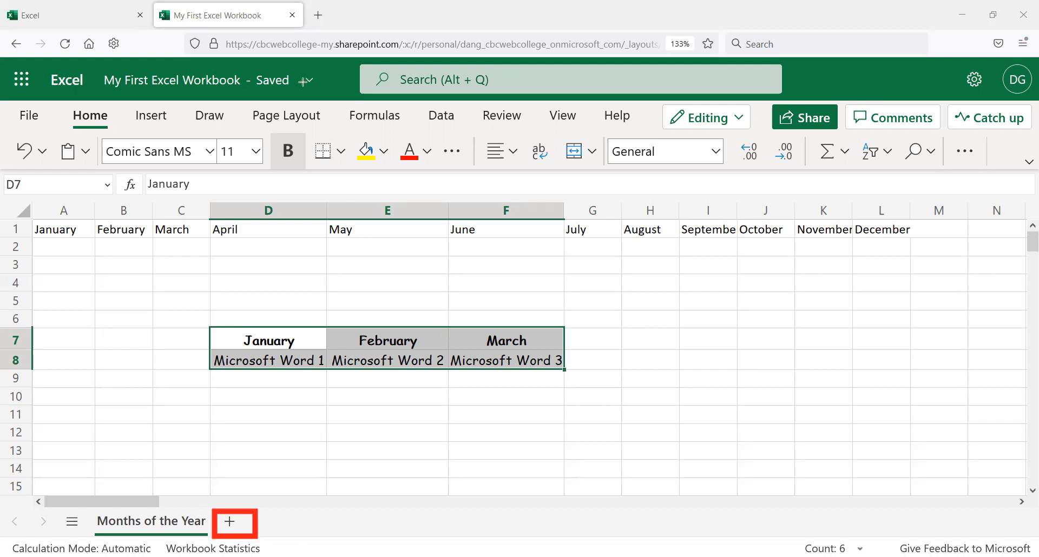
Step: Add a new worksheet, then return to the Months of the Year sheet
{"action": "left_click", "coordinate": [229, 523]}
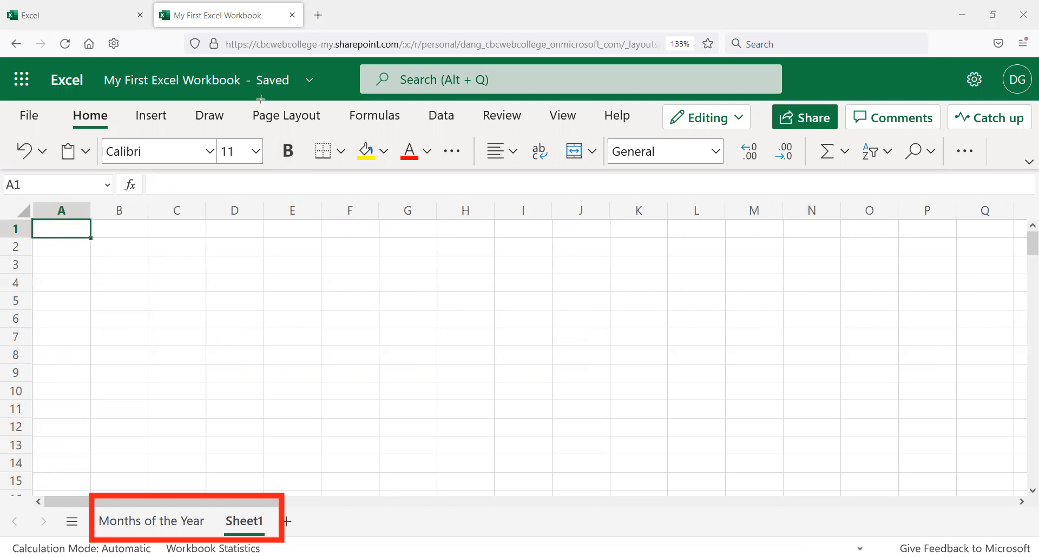
{"action": "left_click", "coordinate": [178, 526]}
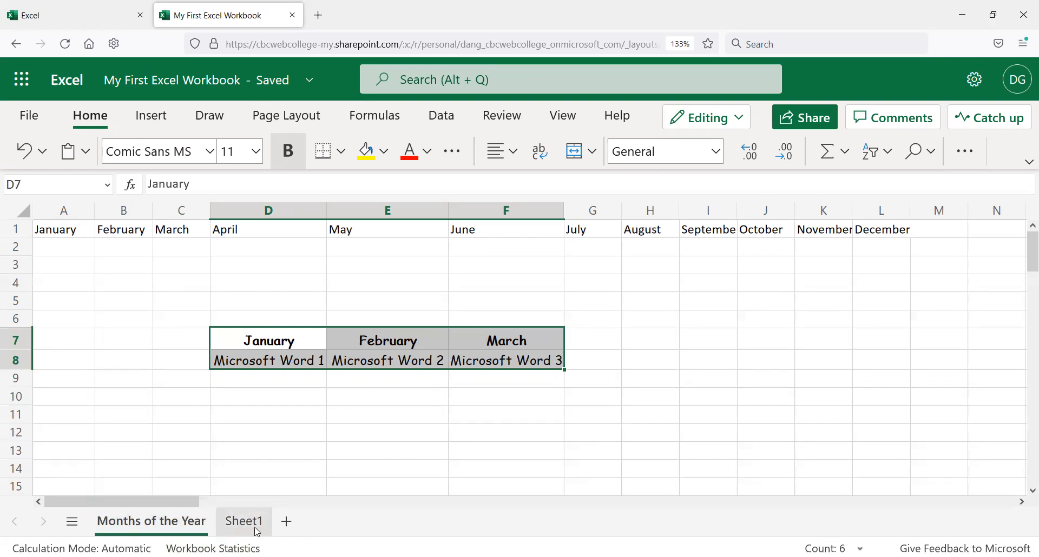
{"action": "left_click_drag", "start_coordinate": [66, 242], "coordinate": [378, 227]}
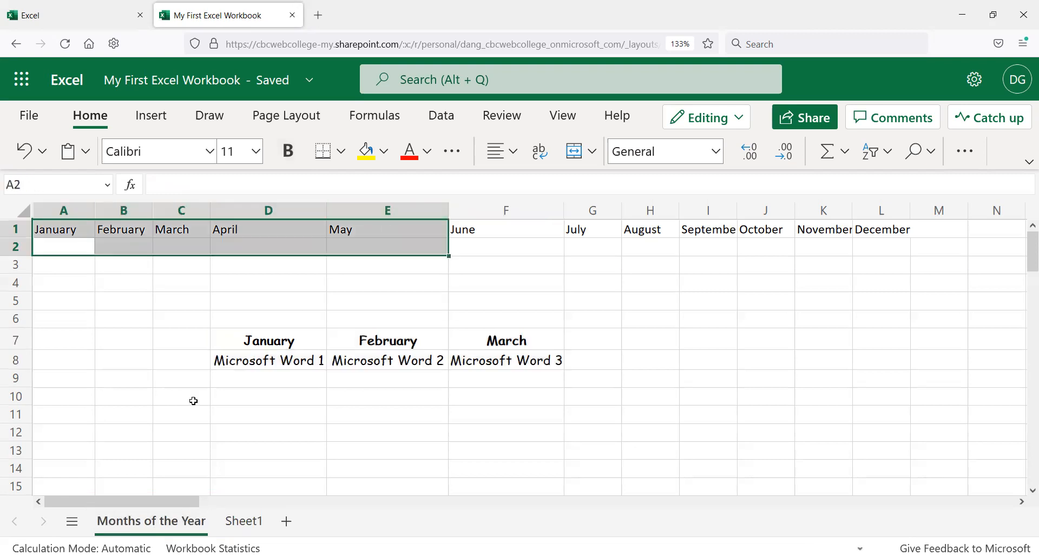
{"action": "left_click", "coordinate": [135, 332]}
{"action": "left_click", "coordinate": [77, 249]}
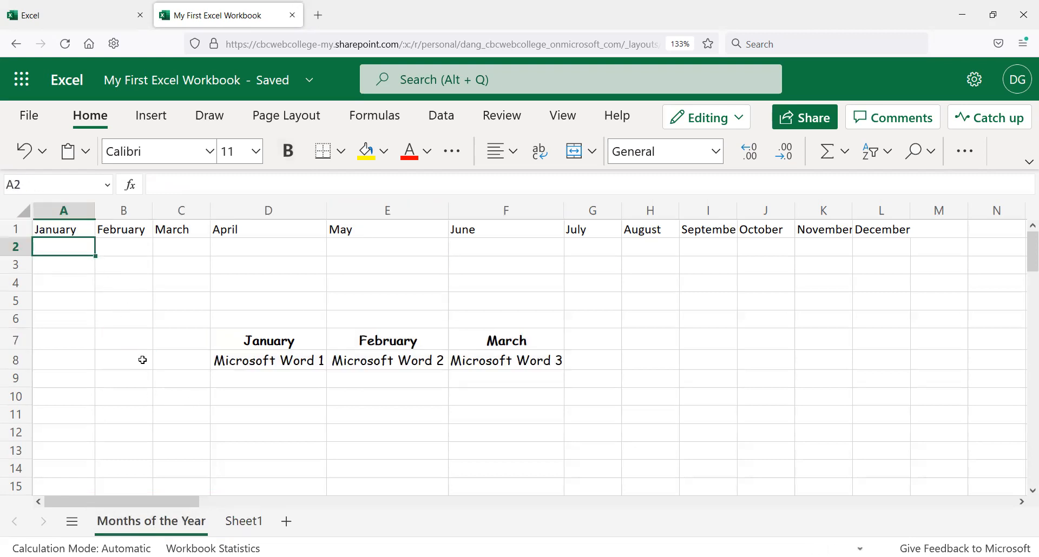
Step: Rename the Sheet1 worksheet to Days of the Week
{"action": "left_click", "coordinate": [244, 526]}
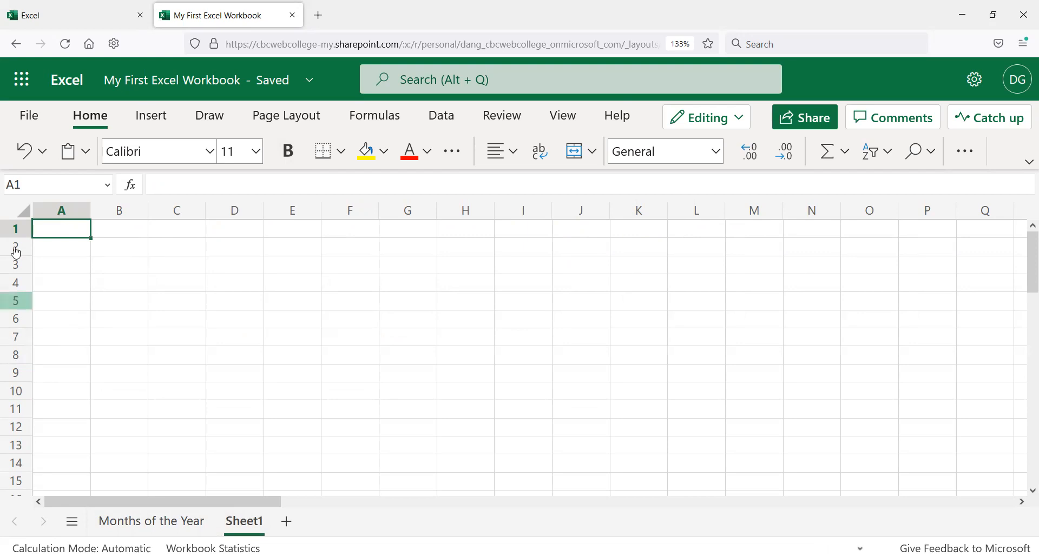
{"action": "double_click", "coordinate": [249, 522]}
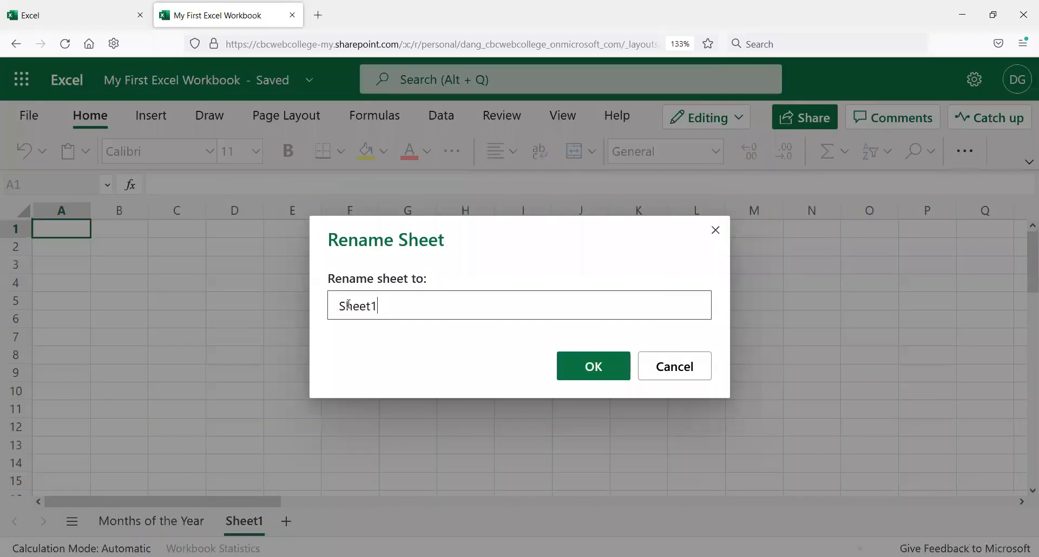
{"action": "type", "text": "Days of the Week"}
{"action": "left_click", "coordinate": [614, 366]}
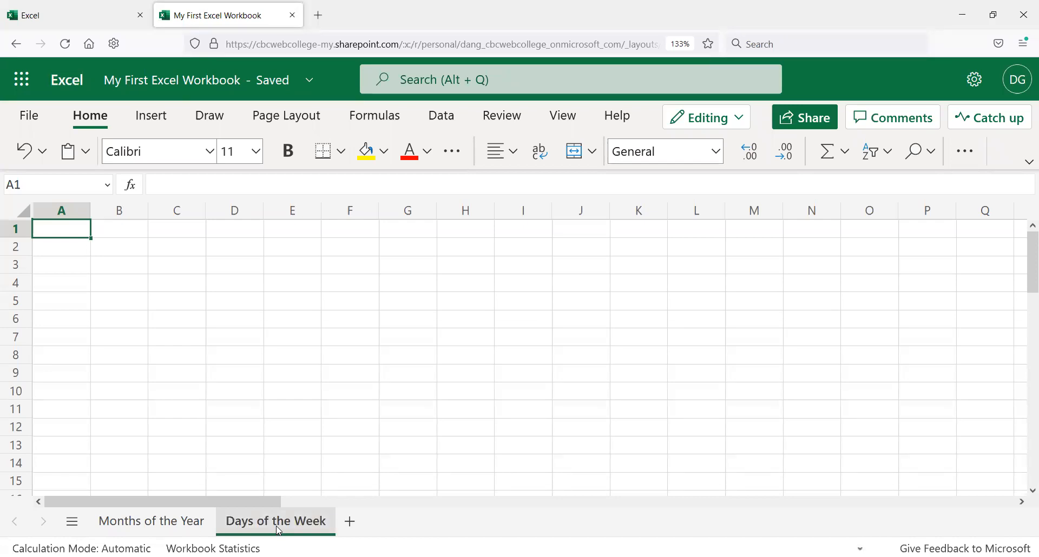
Step: On the Days of the Week sheet, enter Monday in A1 and Tuesday in A2
{"action": "left_click", "coordinate": [164, 527]}
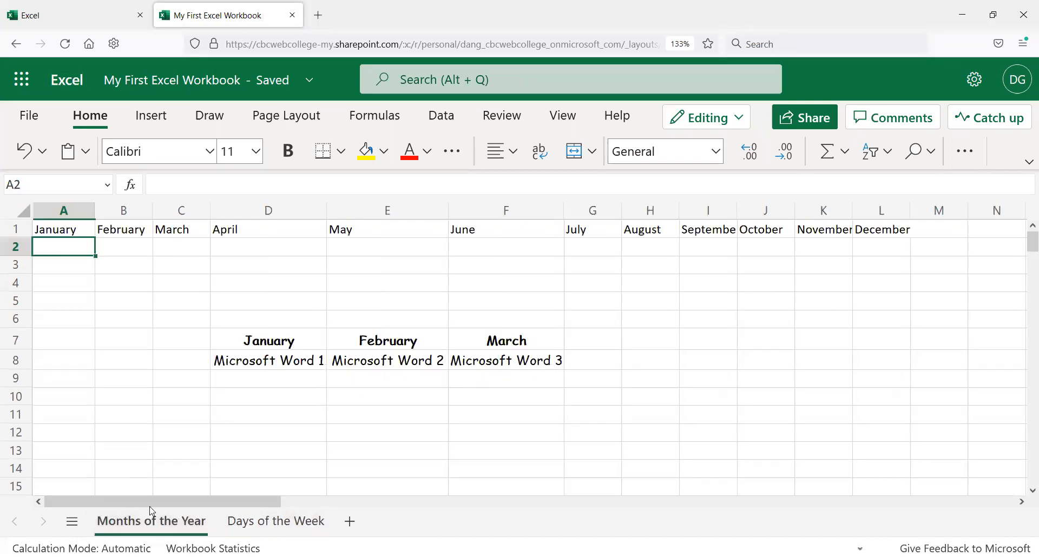
{"action": "left_click", "coordinate": [276, 521]}
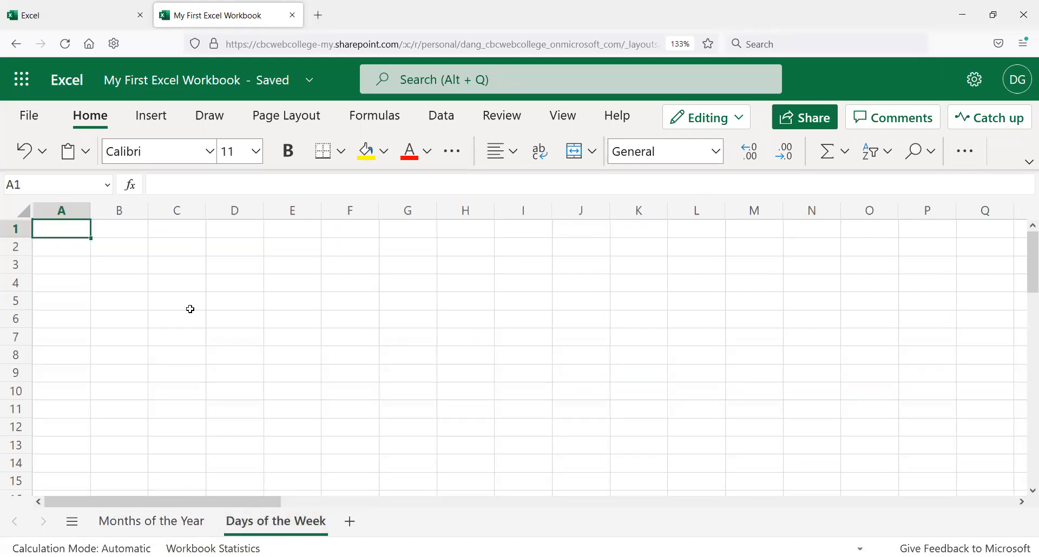
{"action": "type", "text": "Monday"}
{"action": "key", "text": "Return"}
{"action": "type", "text": "Tuesday"}
{"action": "key", "text": "Return"}
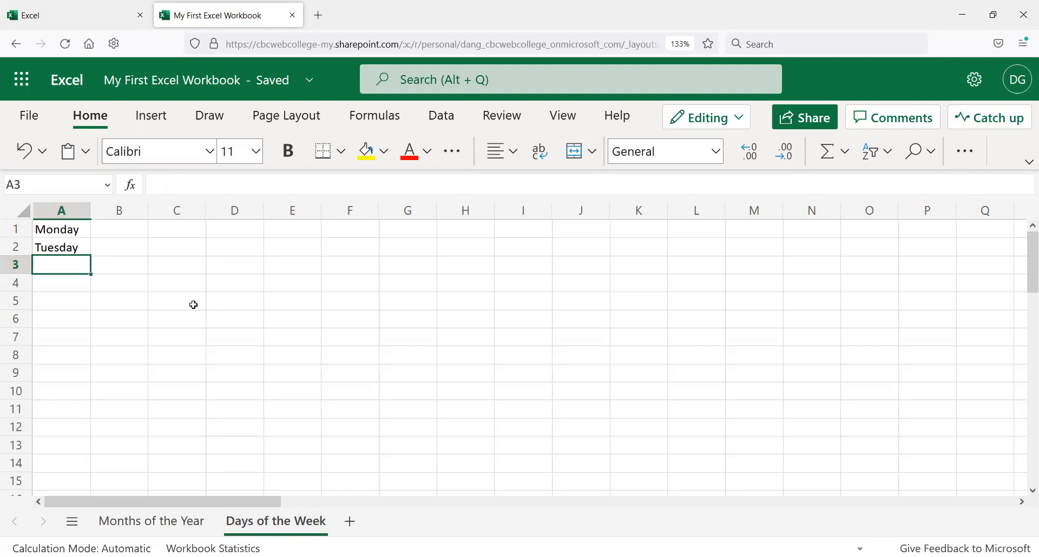
Step: Select A1:A2 and fill the weekday series down to A7, ending with Sunday
{"action": "left_click", "coordinate": [61, 229]}
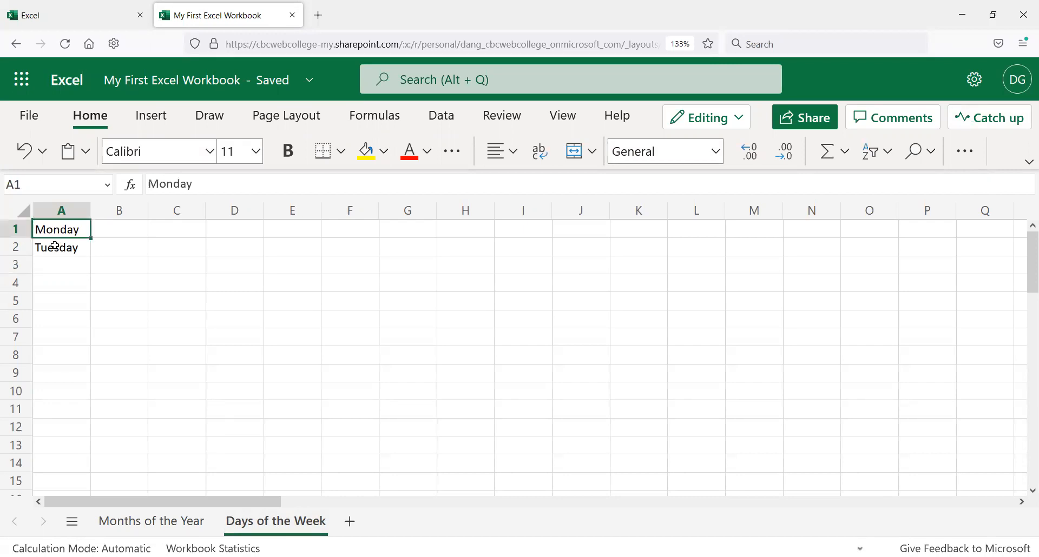
{"action": "left_click", "coordinate": [123, 232]}
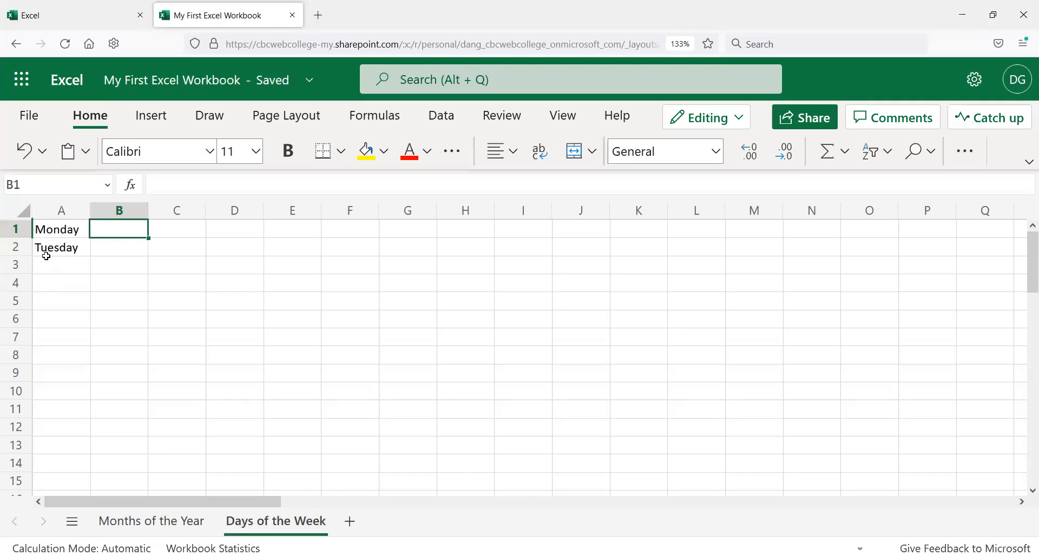
{"action": "left_click_drag", "start_coordinate": [59, 230], "coordinate": [62, 248]}
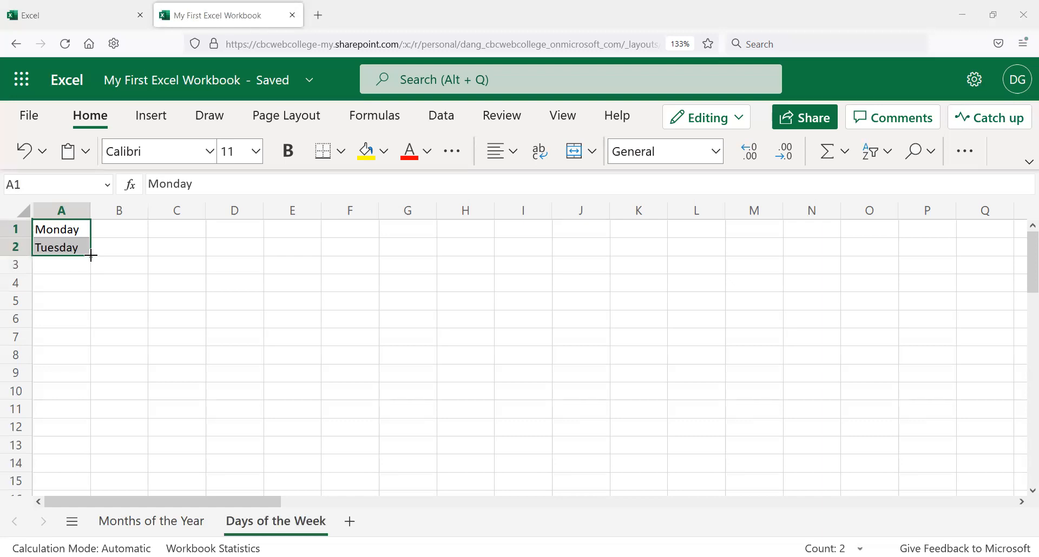
{"action": "left_click_drag", "start_coordinate": [91, 255], "coordinate": [84, 342]}
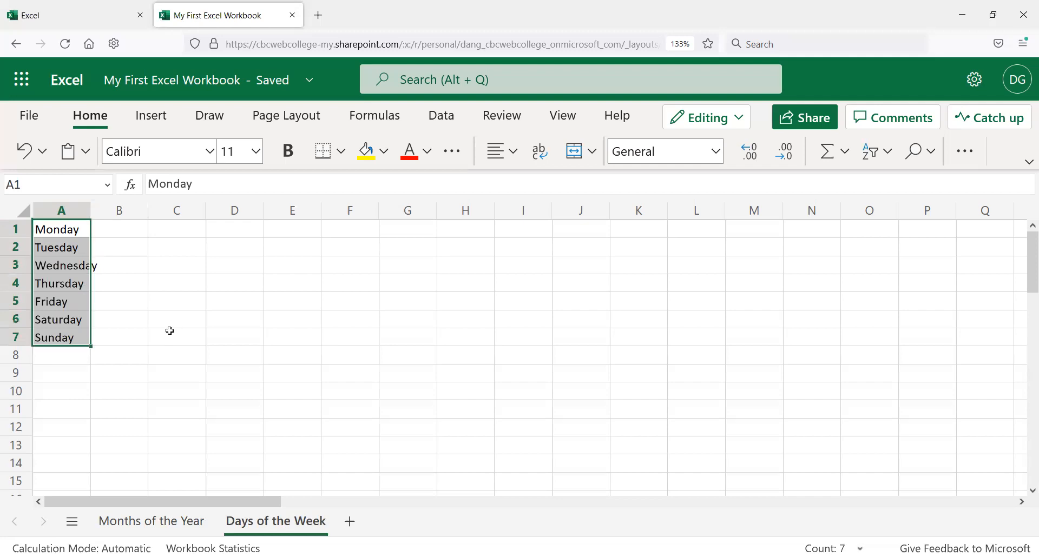
Step: Widen column A so Wednesday fits inside the column
{"action": "left_click", "coordinate": [137, 269]}
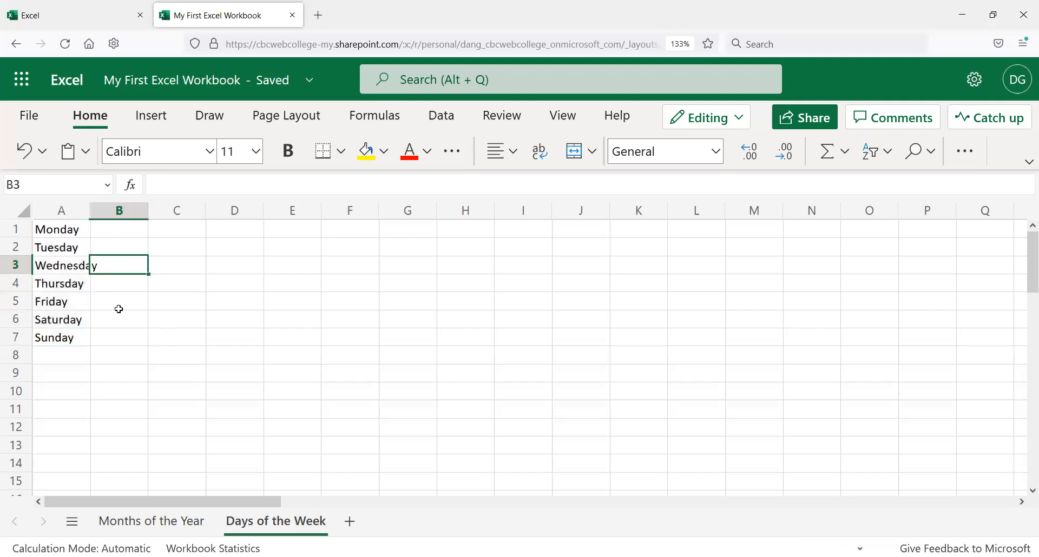
{"action": "left_click", "coordinate": [78, 232]}
{"action": "left_click", "coordinate": [80, 248]}
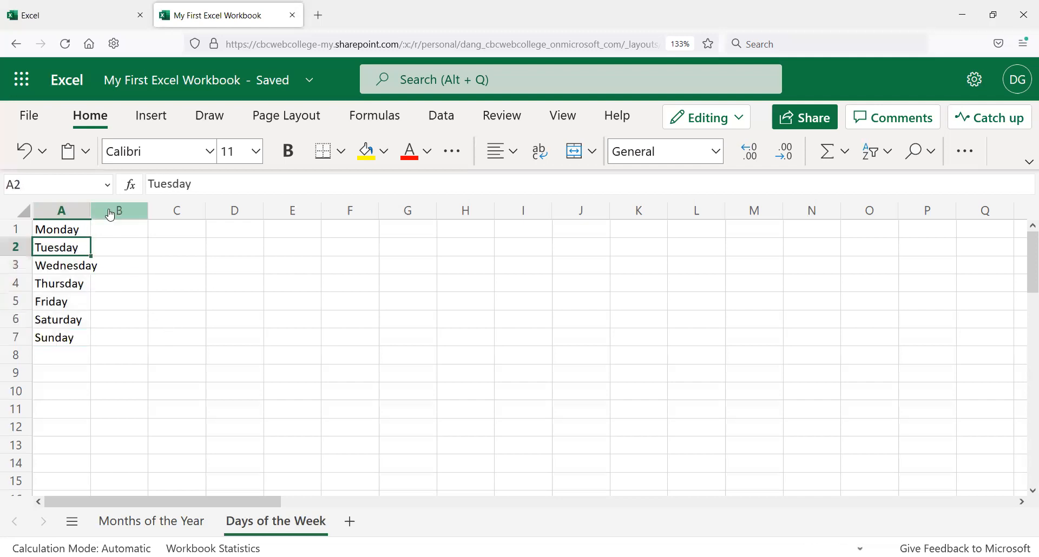
{"action": "left_click", "coordinate": [85, 266]}
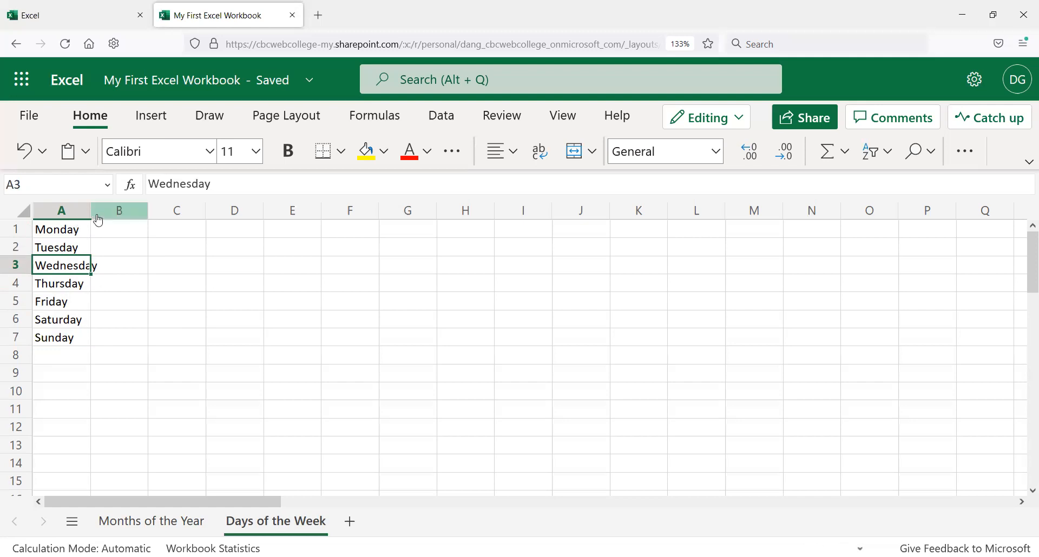
{"action": "left_click_drag", "start_coordinate": [91, 210], "coordinate": [105, 217]}
{"action": "left_click", "coordinate": [118, 228]}
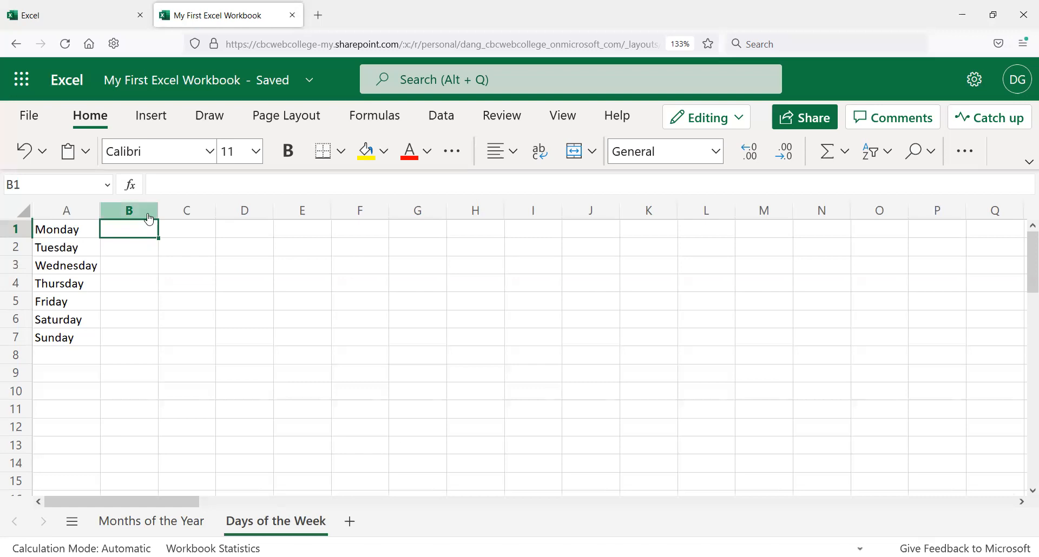
Step: Enter Valentines Day in C1 and copy it down through C7 with the fill handle
{"action": "left_click", "coordinate": [188, 222]}
{"action": "type", "text": "Val"}
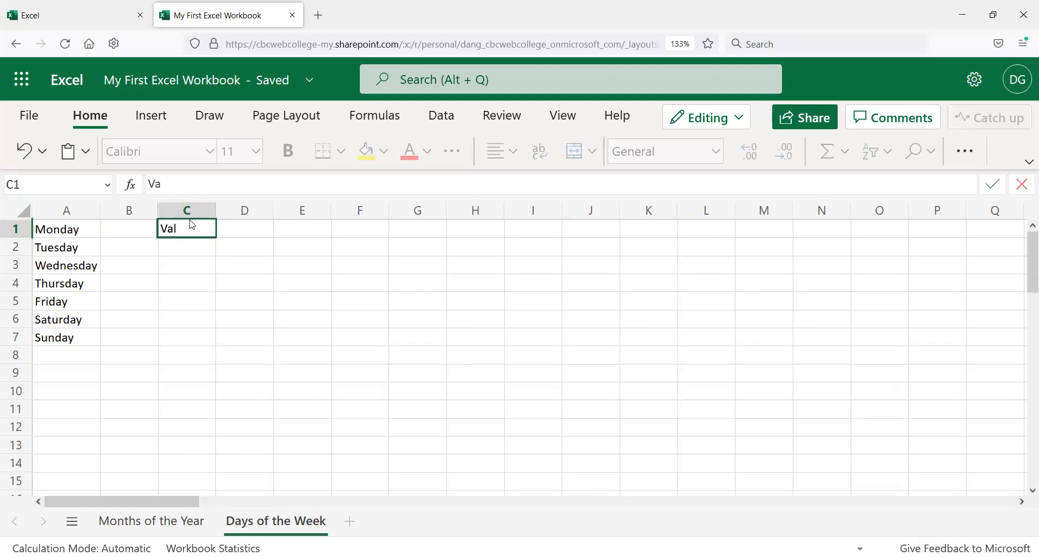
{"action": "type", "text": "entines Day"}
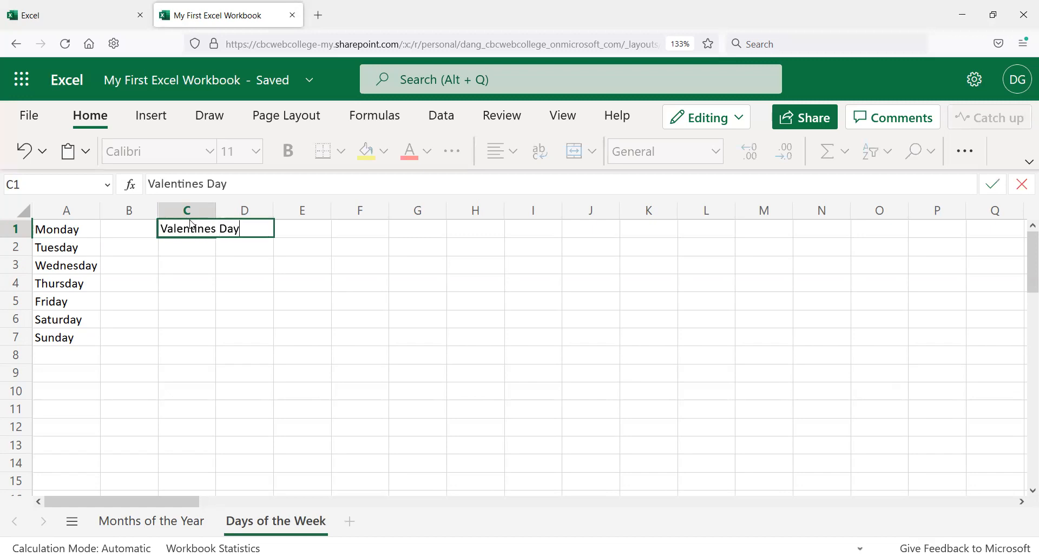
{"action": "key", "text": "Return"}
{"action": "left_click", "coordinate": [190, 220]}
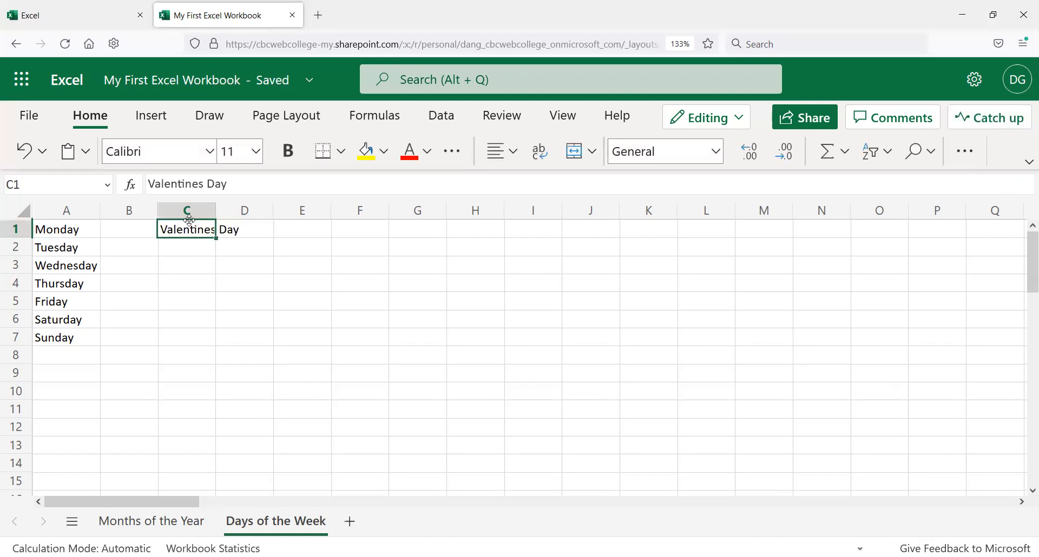
{"action": "left_click_drag", "start_coordinate": [217, 241], "coordinate": [211, 341]}
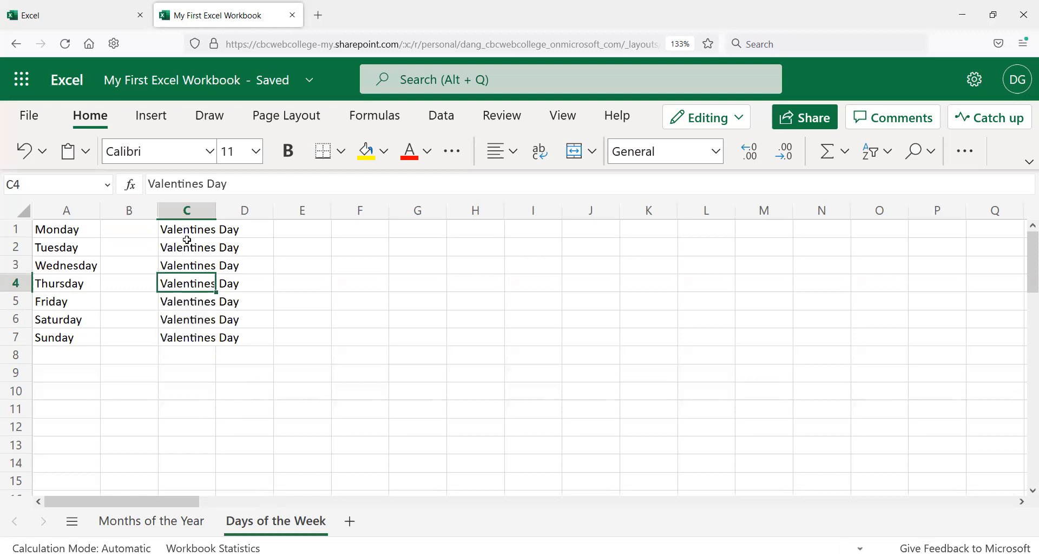
Step: Undo the copied Valentines Day entries and clear cell C1
{"action": "key", "text": "ctrl+Up"}
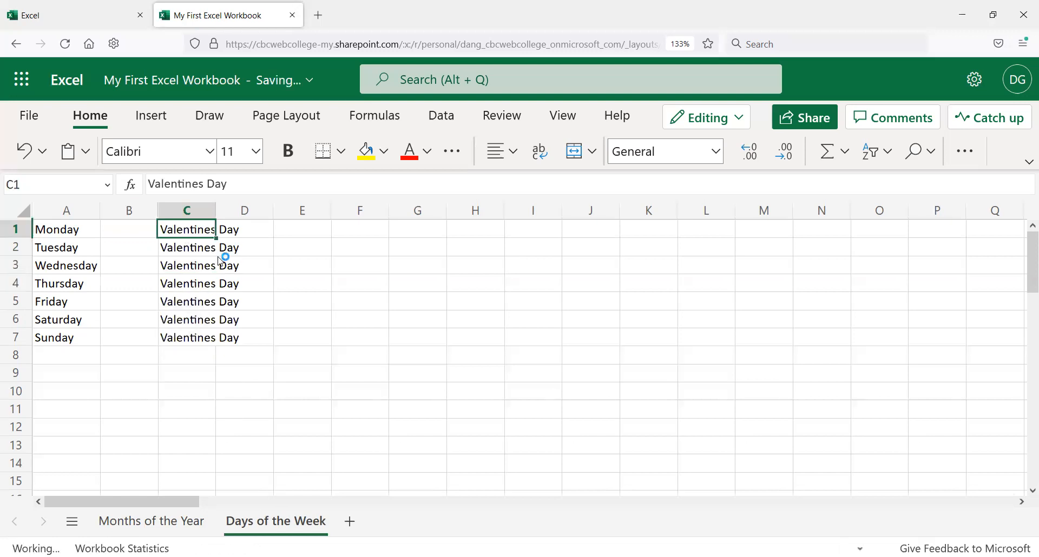
{"action": "key", "text": "ctrl+z"}
{"action": "key", "text": "Delete"}
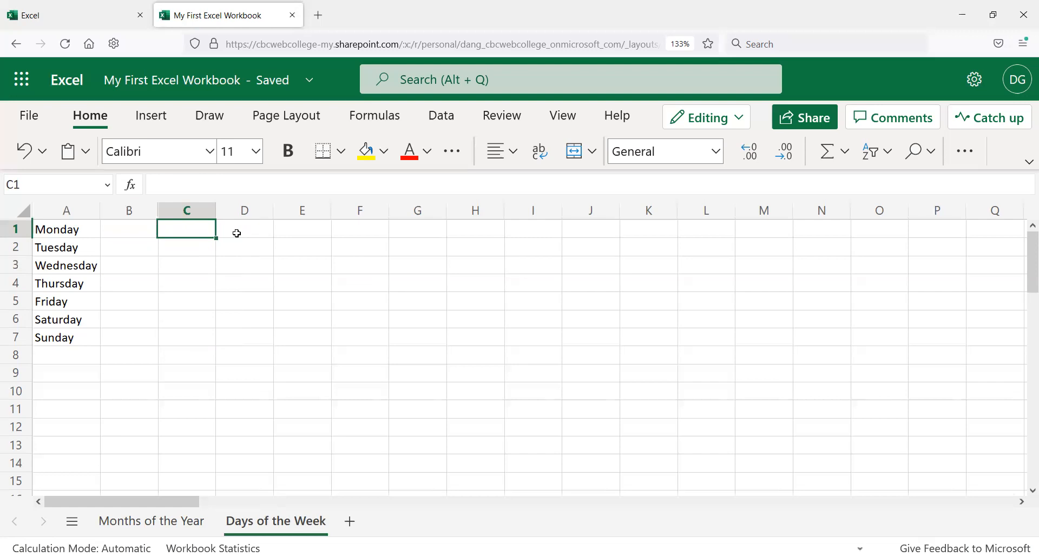
Step: Enter 1 in C1 and 3 in C2
{"action": "type", "text": "1"}
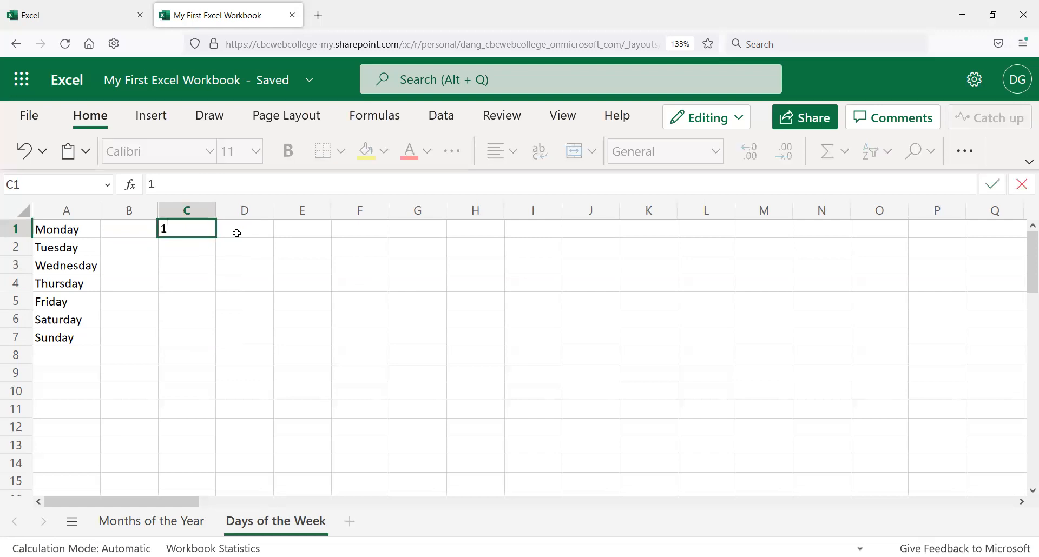
{"action": "key", "text": "Return"}
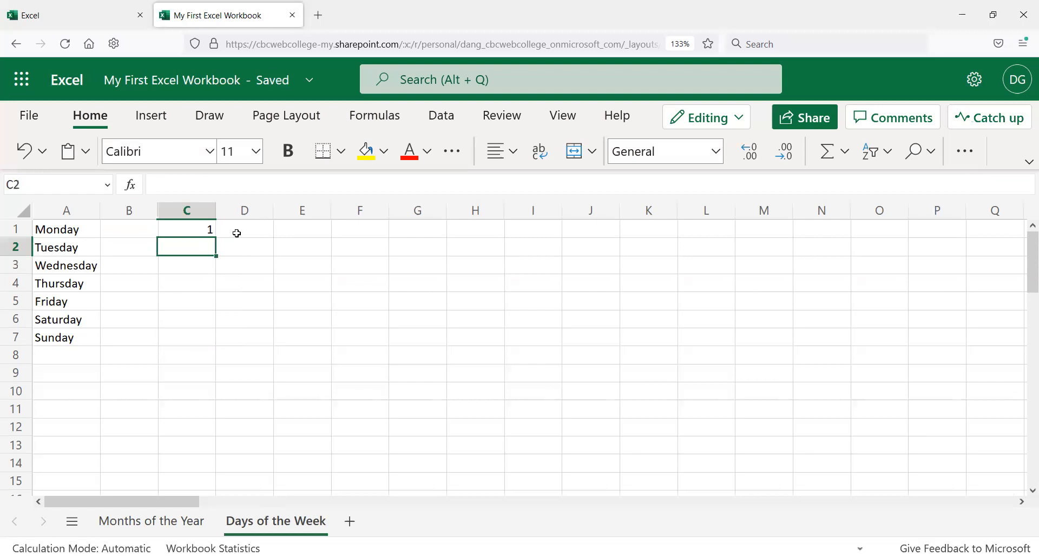
{"action": "type", "text": "3"}
{"action": "key", "text": "Return"}
Step: Select C1:C2 and fill the odd-number series down to C11
{"action": "key", "text": "Up"}
{"action": "key", "text": "Up"}
{"action": "key", "text": "shift+Down"}
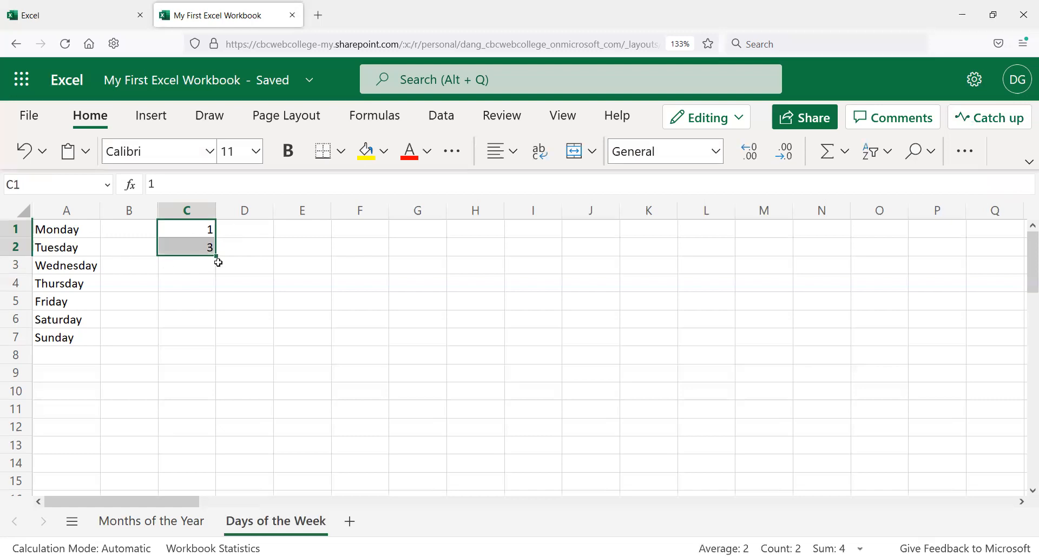
{"action": "left_click_drag", "start_coordinate": [216, 254], "coordinate": [210, 403]}
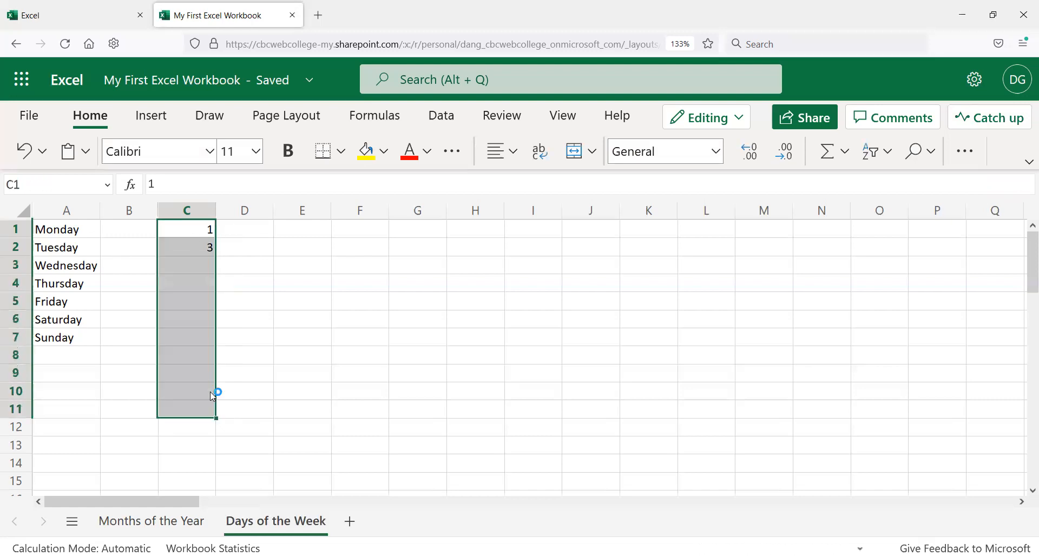
Step: Enter 2020 in E1 and 2021 in F1
{"action": "left_click", "coordinate": [227, 263]}
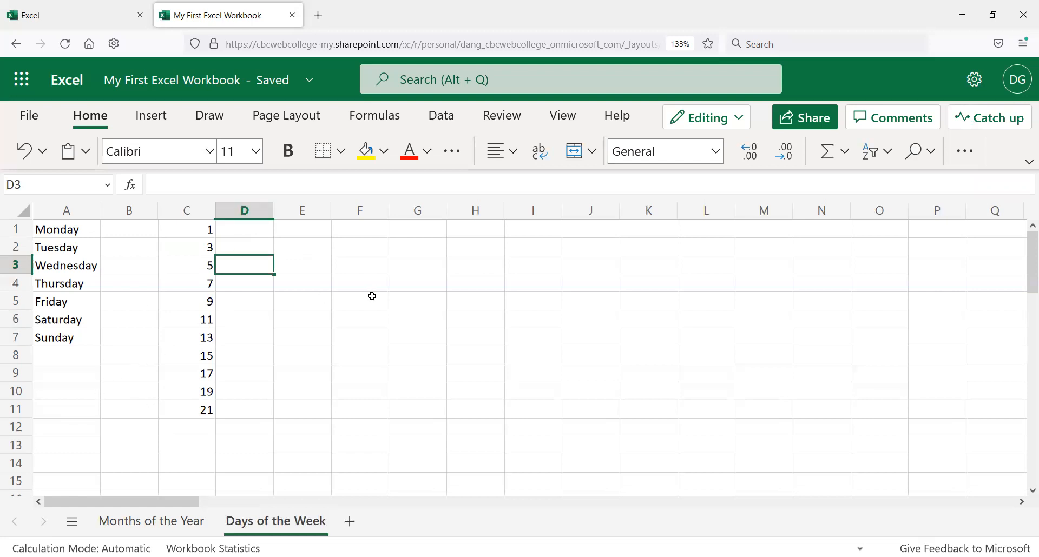
{"action": "left_click", "coordinate": [324, 226]}
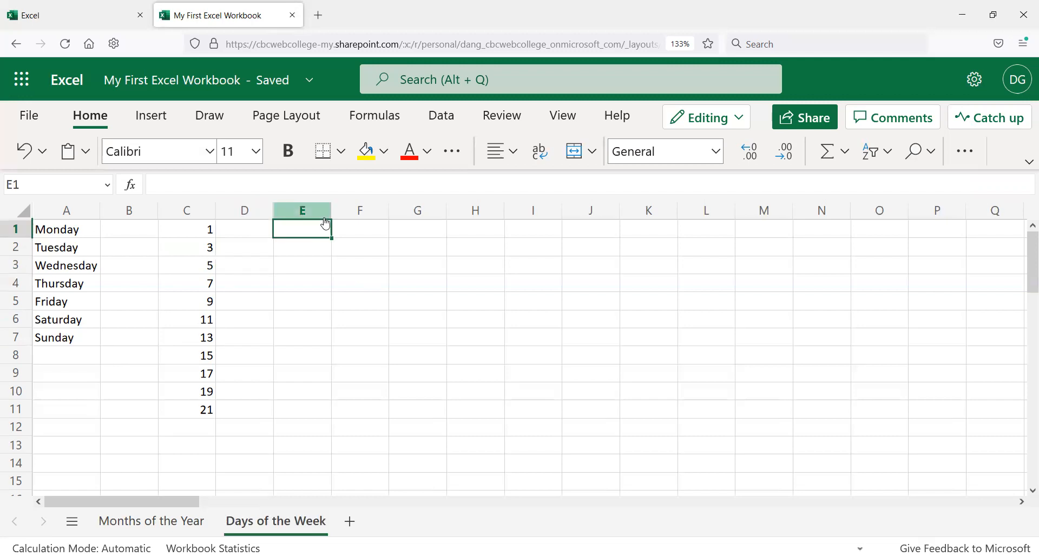
{"action": "type", "text": "2020"}
{"action": "key", "text": "Return"}
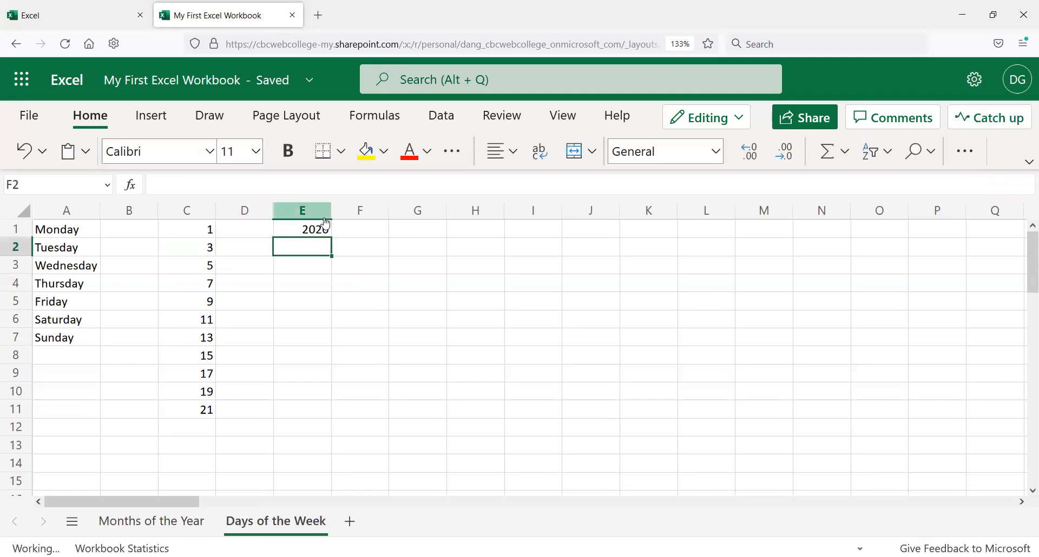
{"action": "key", "text": "Up"}
{"action": "type", "text": "2021"}
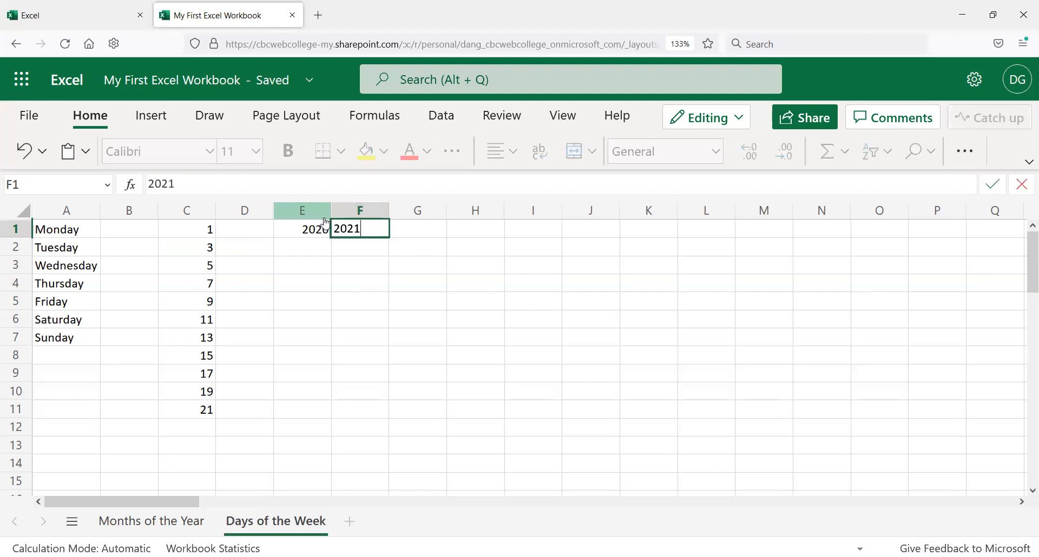
{"action": "key", "text": "Return"}
{"action": "key", "text": "Up"}
Step: Fill the year series from E1:F1 across to K1 and inspect the filled cells
{"action": "left_click_drag", "start_coordinate": [325, 223], "coordinate": [633, 245]}
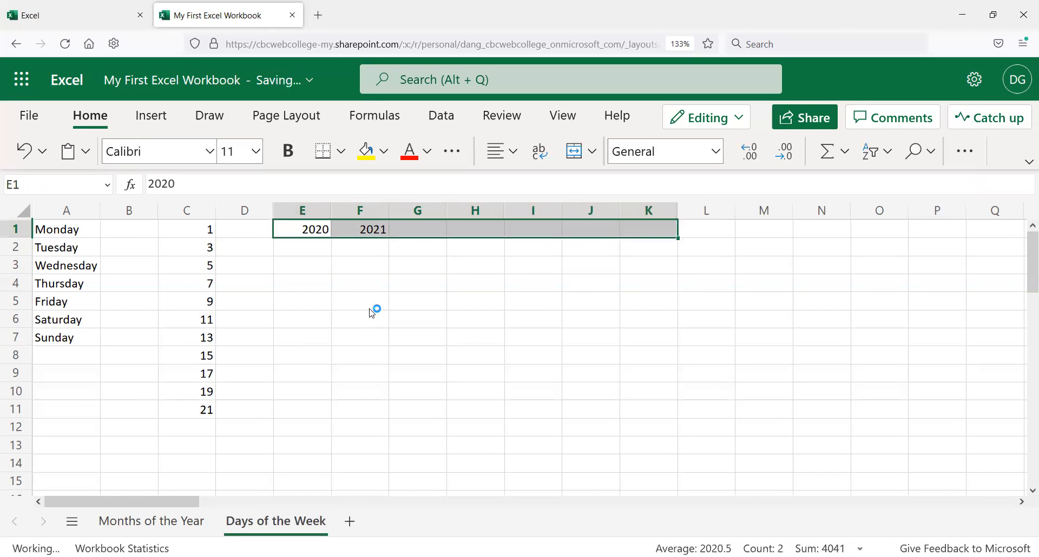
{"action": "left_click", "coordinate": [481, 227]}
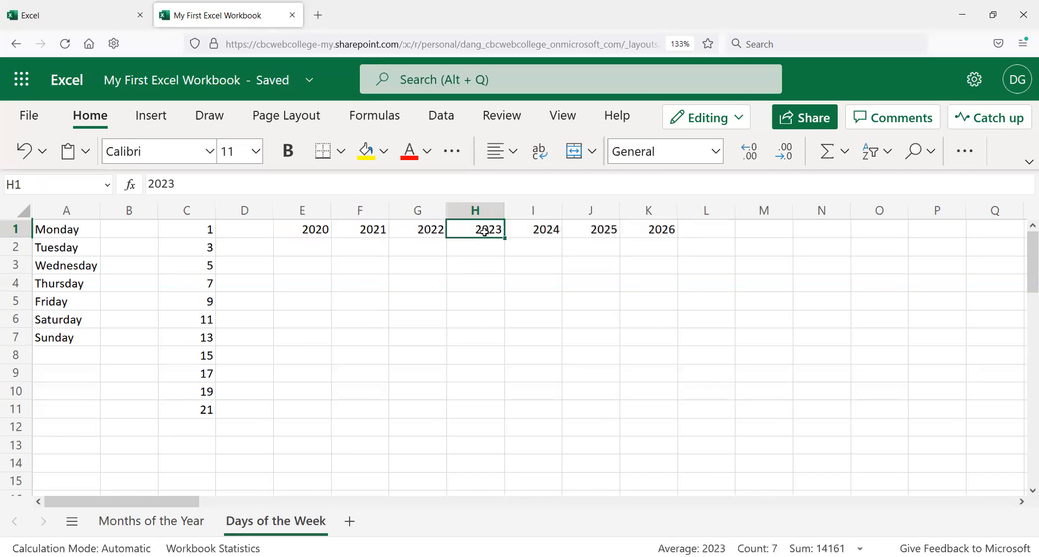
{"action": "left_click", "coordinate": [554, 232]}
{"action": "left_click", "coordinate": [585, 230]}
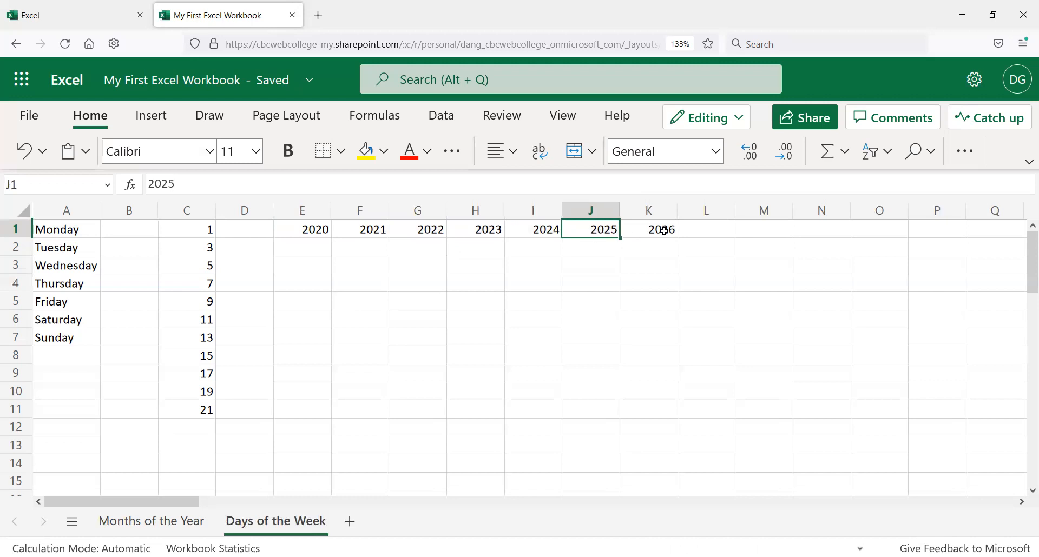
{"action": "left_click", "coordinate": [671, 229]}
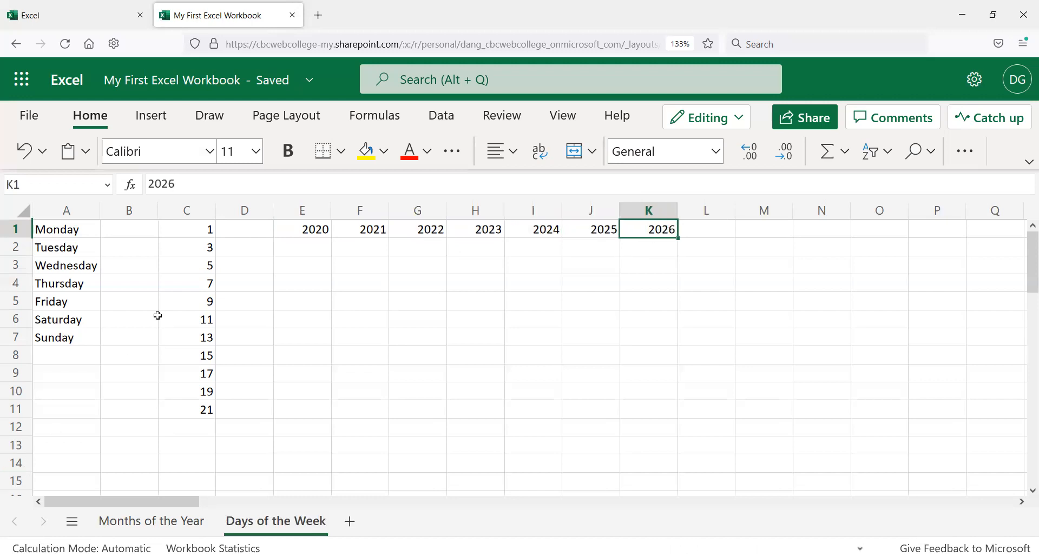
{"action": "left_click", "coordinate": [206, 231]}
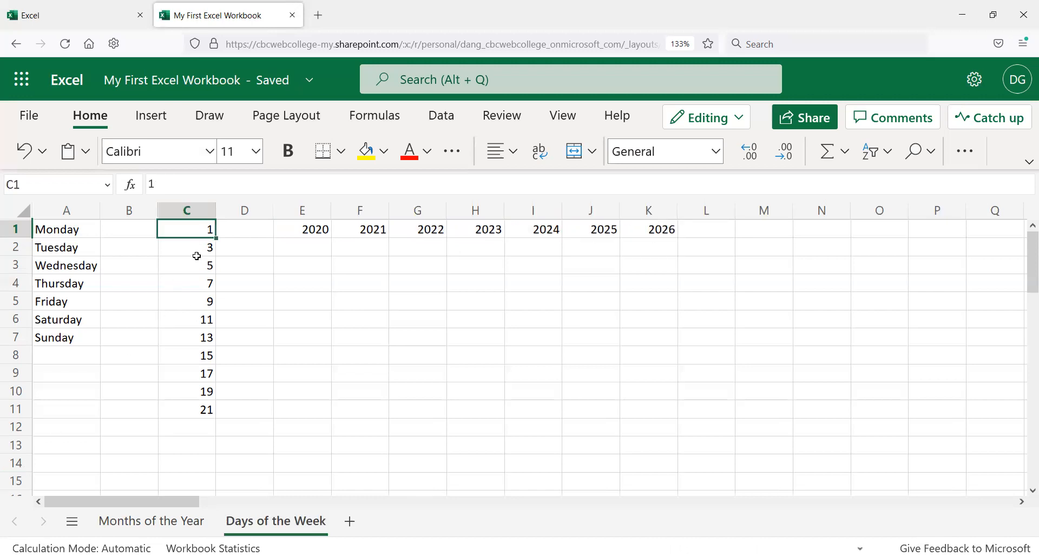
{"action": "left_click", "coordinate": [197, 249]}
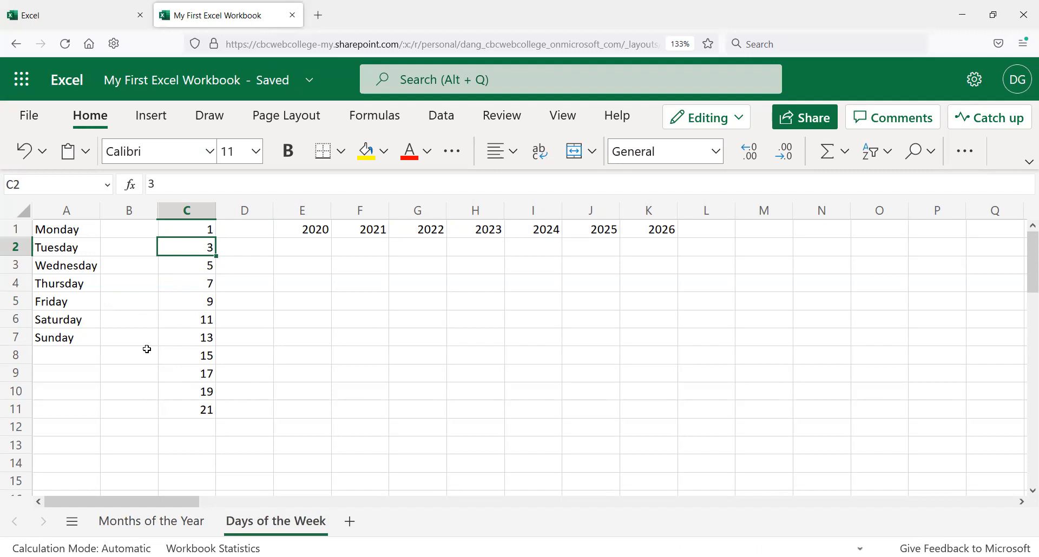
{"action": "left_click", "coordinate": [69, 349]}
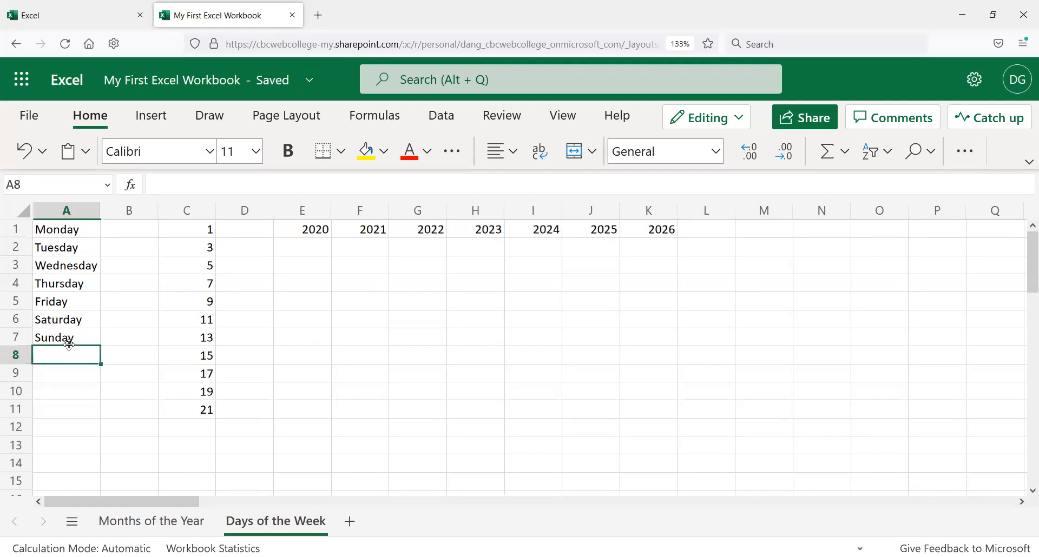
Step: Inspect the weekday cells in column A, the odd-number series in column C and the year cells
{"action": "left_click", "coordinate": [69, 334]}
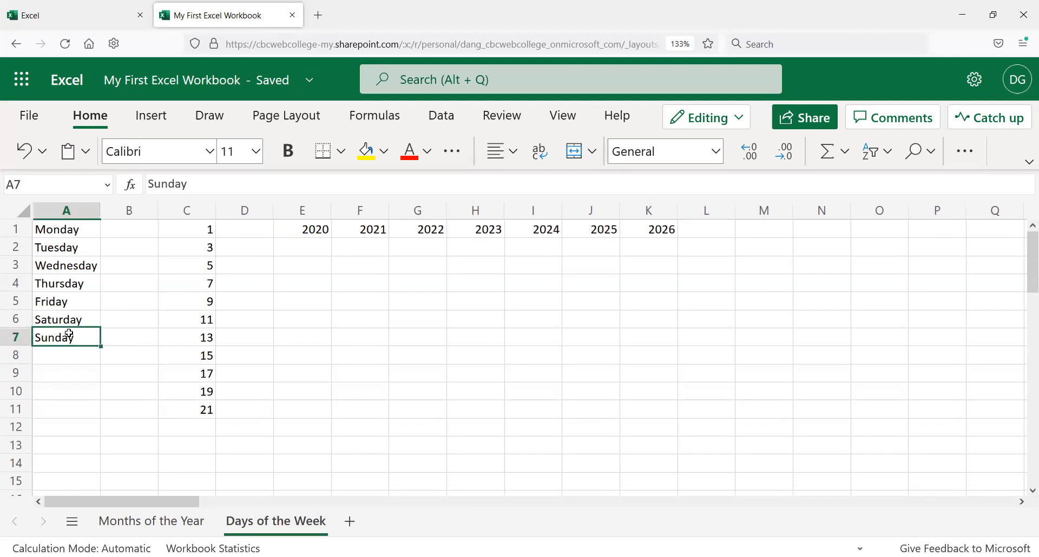
{"action": "left_click", "coordinate": [53, 226]}
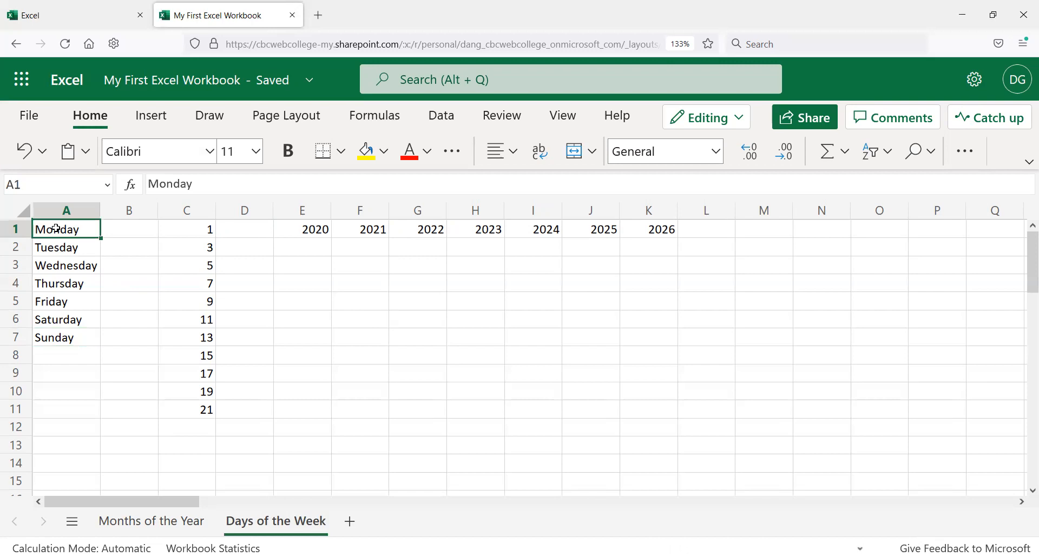
{"action": "left_click", "coordinate": [57, 341]}
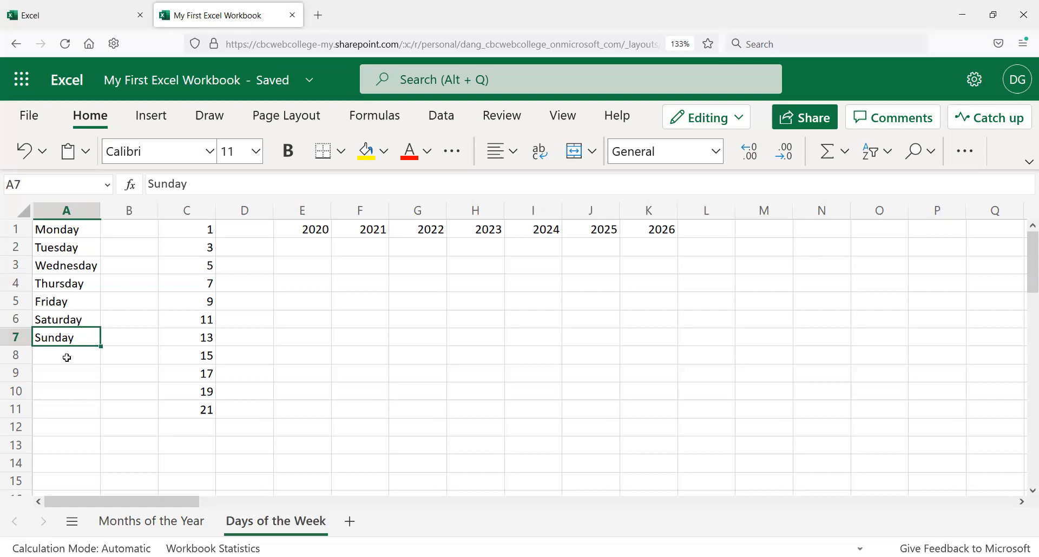
{"action": "left_click", "coordinate": [85, 234]}
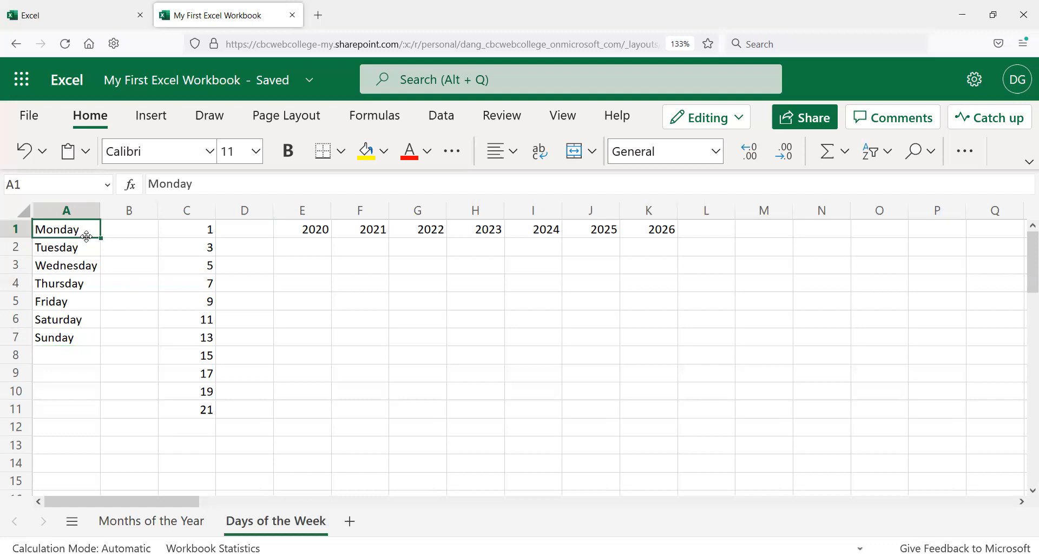
{"action": "left_click", "coordinate": [81, 335]}
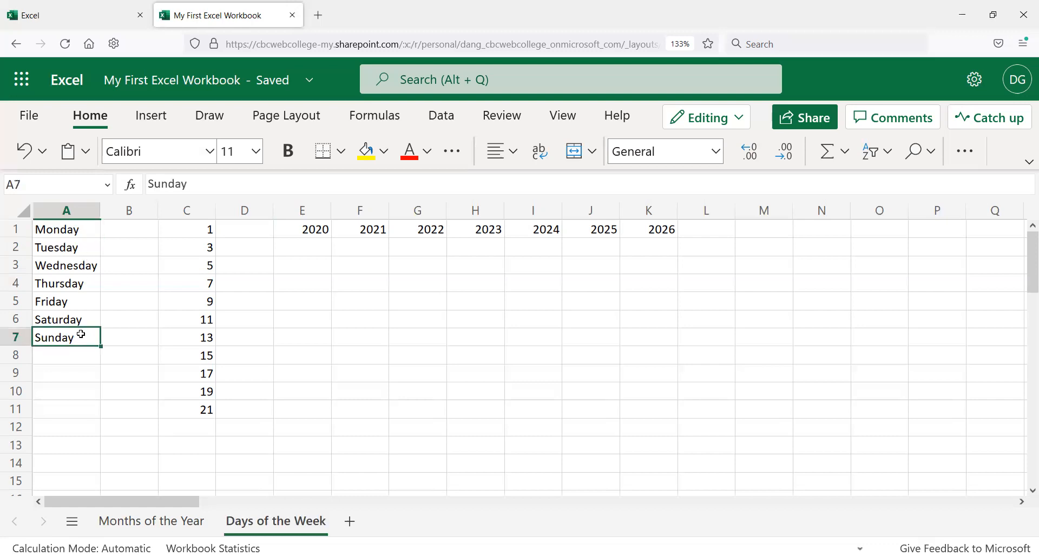
{"action": "left_click", "coordinate": [211, 227]}
{"action": "left_click", "coordinate": [202, 248]}
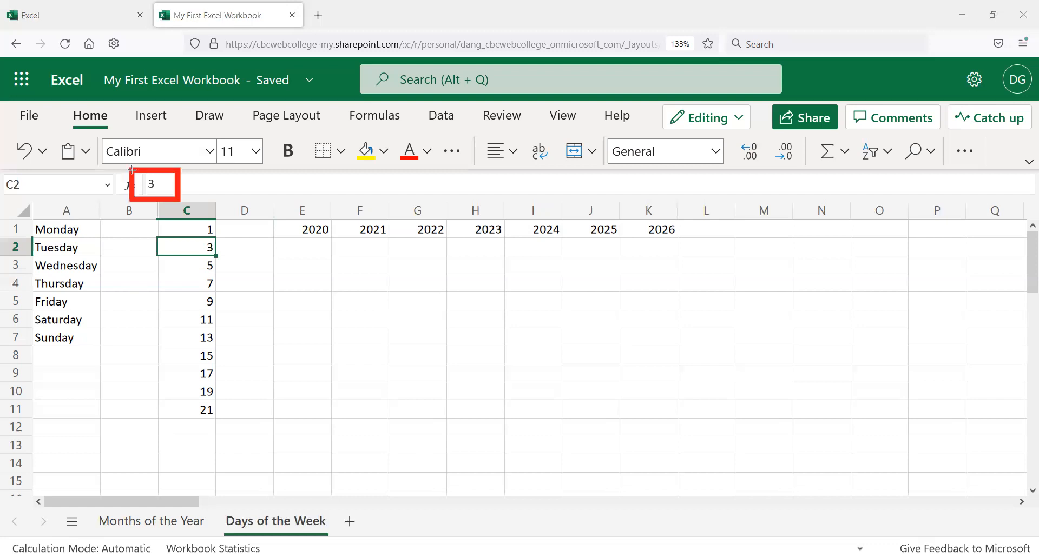
{"action": "left_click", "coordinate": [204, 284]}
{"action": "left_click", "coordinate": [203, 319]}
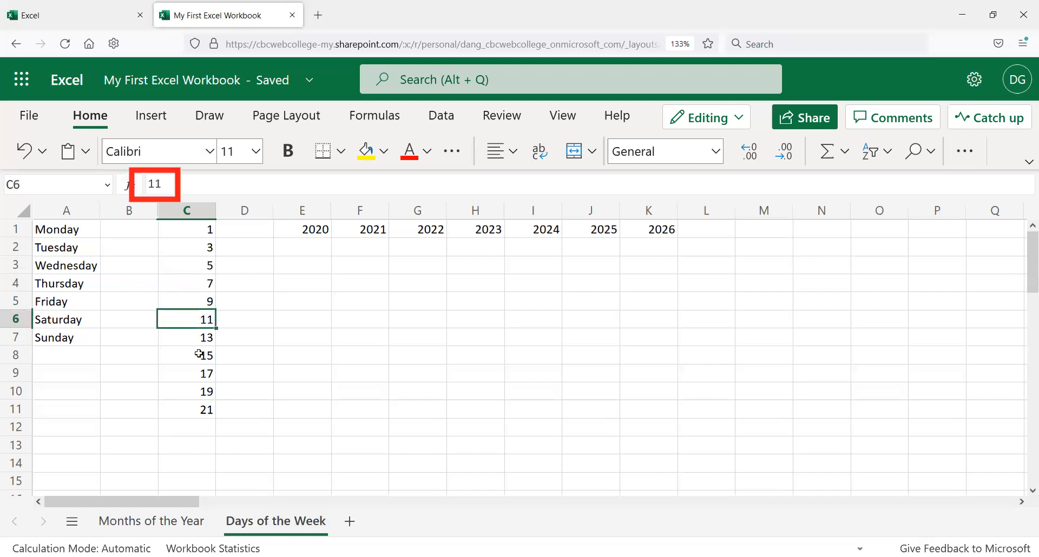
{"action": "left_click", "coordinate": [205, 406]}
{"action": "left_click", "coordinate": [372, 236]}
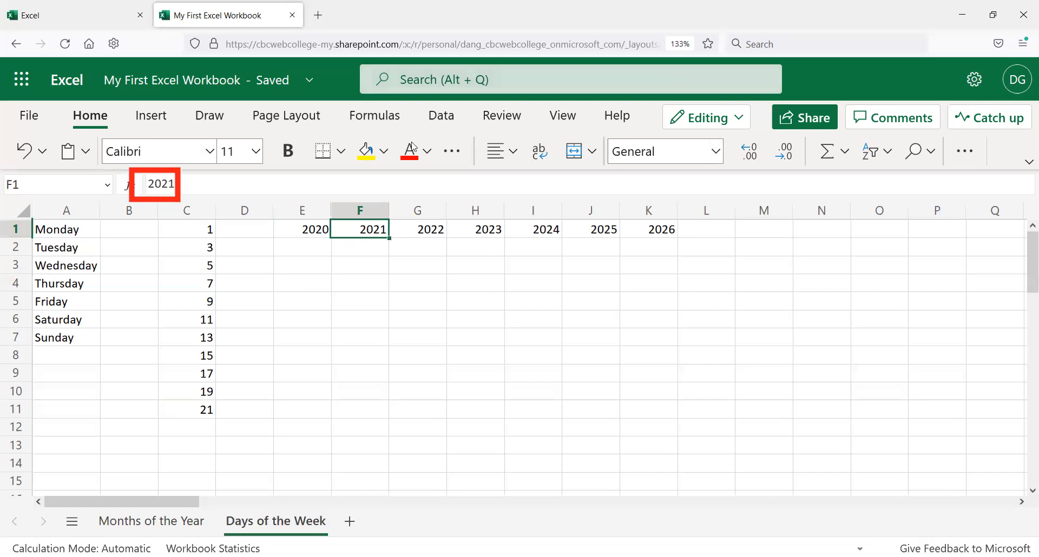
Step: Move the Monday and Tuesday cells into column B, then undo the move
{"action": "left_click", "coordinate": [171, 231]}
{"action": "left_click", "coordinate": [106, 231]}
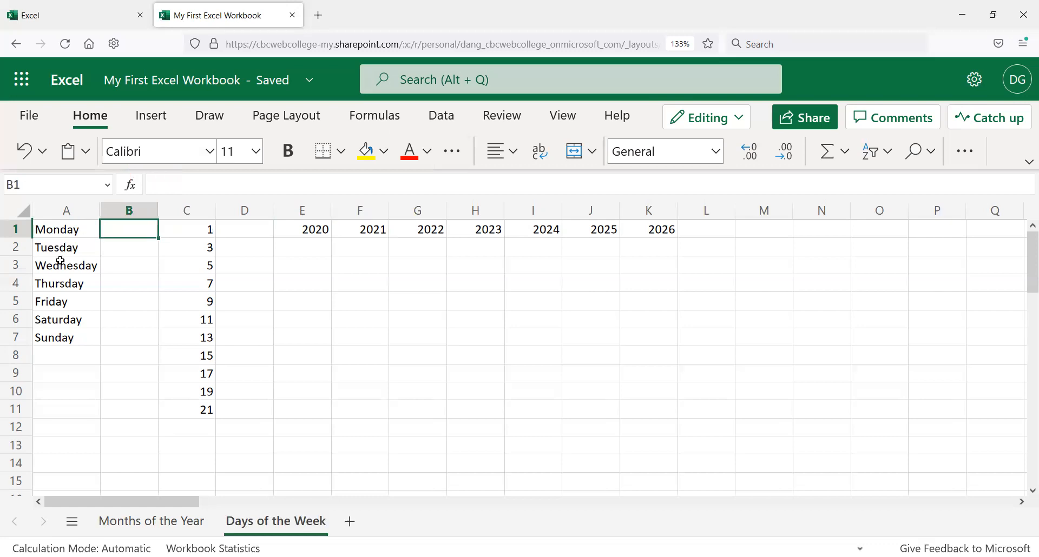
{"action": "left_click", "coordinate": [80, 231]}
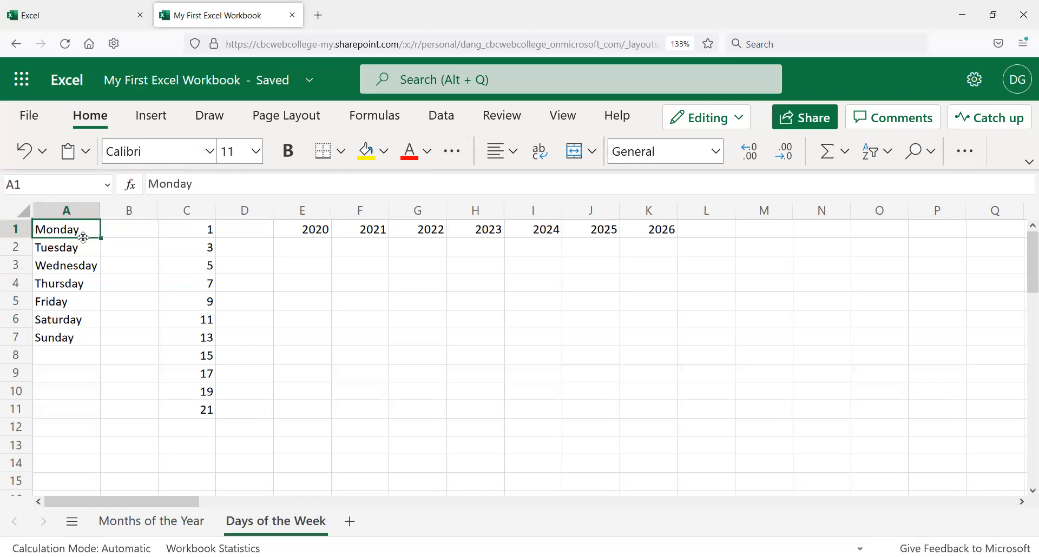
{"action": "left_click_drag", "start_coordinate": [78, 231], "coordinate": [77, 245]}
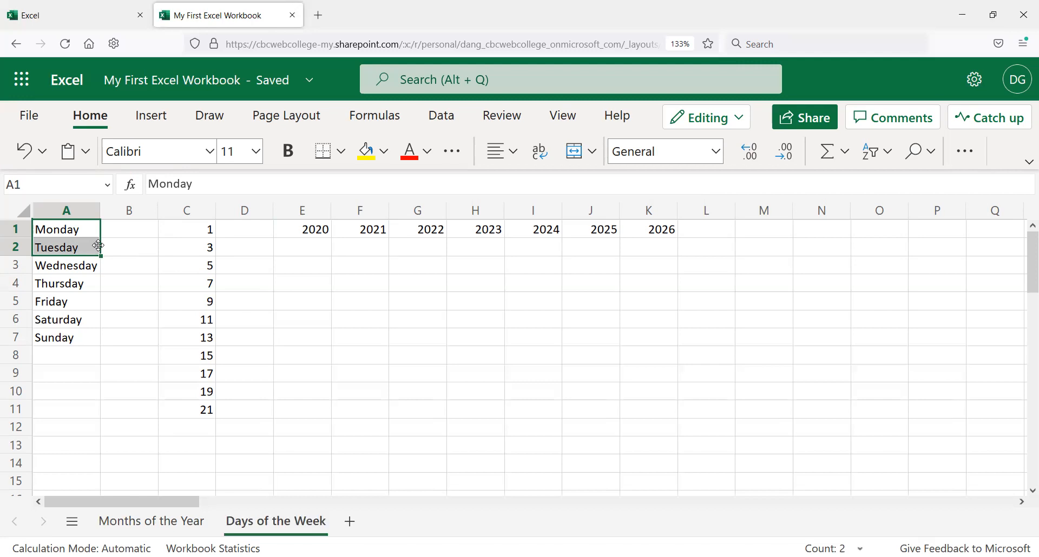
{"action": "left_click_drag", "start_coordinate": [98, 246], "coordinate": [127, 238]}
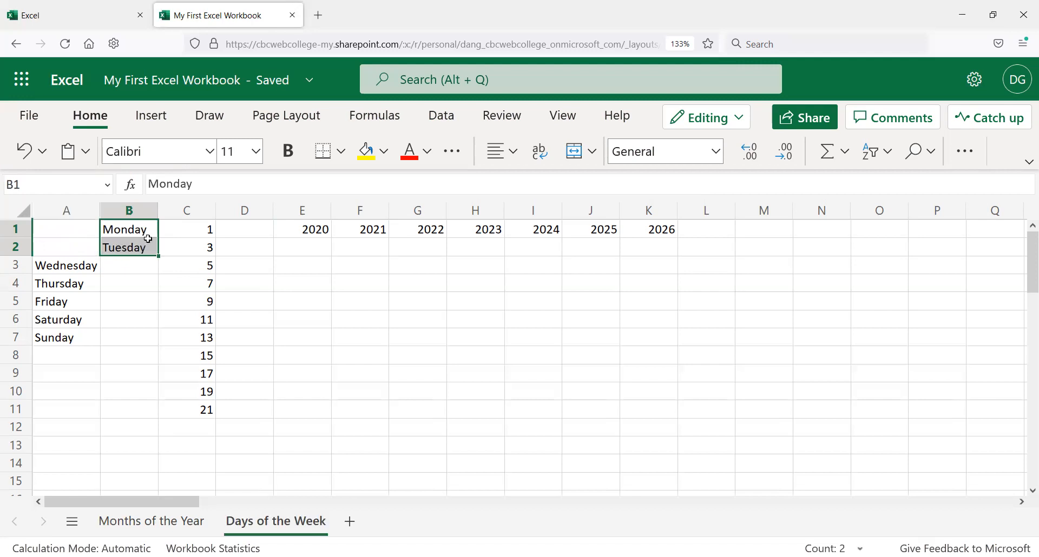
{"action": "left_click_drag", "start_coordinate": [97, 226], "coordinate": [65, 249]}
{"action": "key", "text": "ctrl+z"}
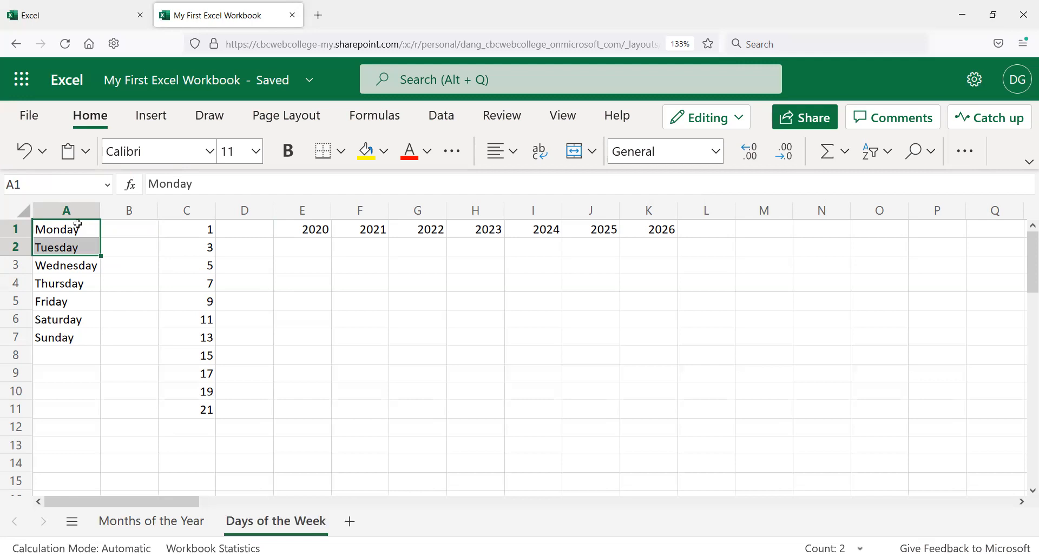
Step: Select A1:A7 and fill the weekday series down column A to row 29
{"action": "left_click", "coordinate": [85, 229]}
{"action": "left_click", "coordinate": [79, 249]}
{"action": "left_click", "coordinate": [87, 228]}
{"action": "left_click", "coordinate": [91, 249], "text": "shift"}
{"action": "left_click_drag", "start_coordinate": [100, 262], "coordinate": [82, 336]}
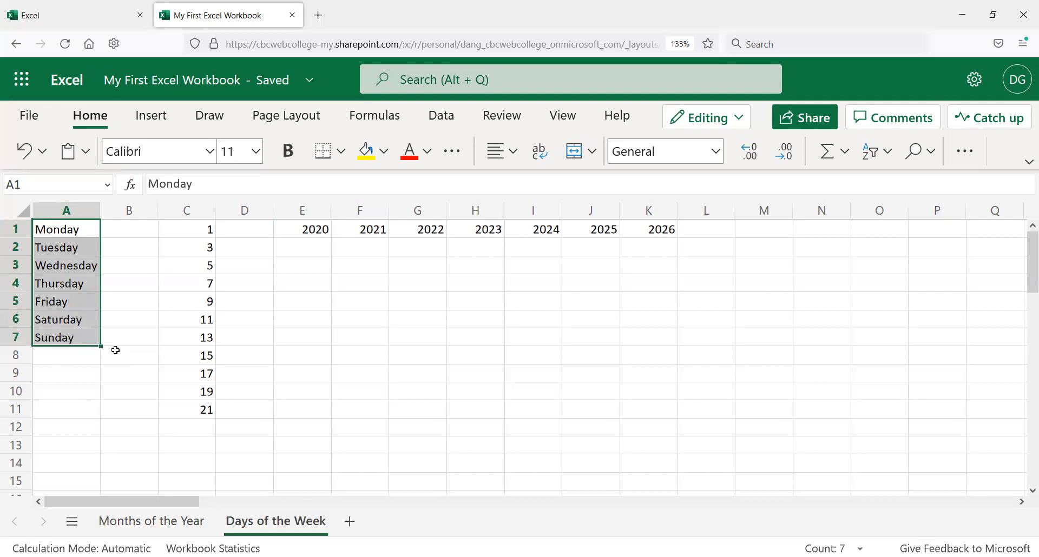
{"action": "left_click_drag", "start_coordinate": [100, 347], "coordinate": [79, 468]}
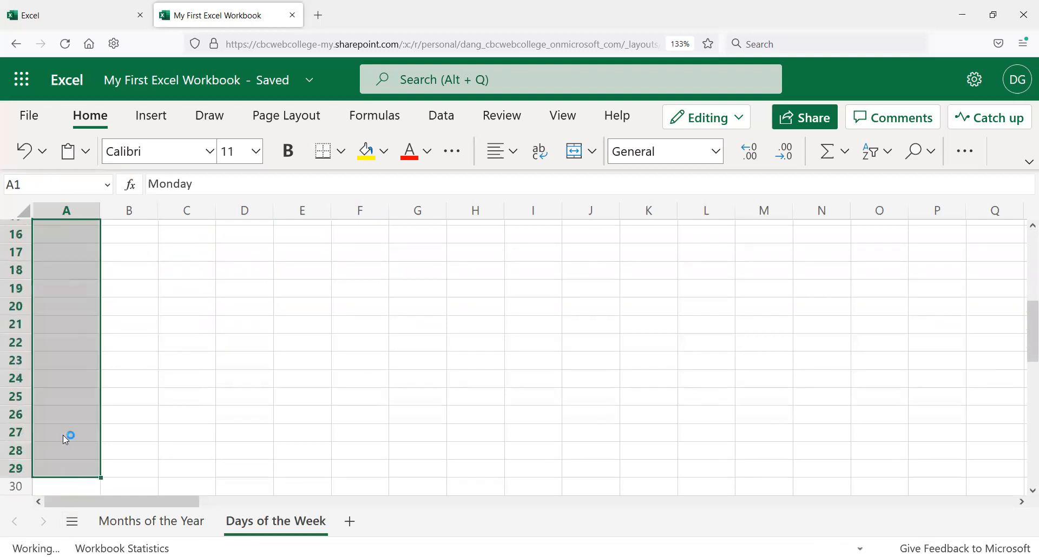
Step: Scroll through column A to check the repeated weekday series
{"action": "scroll", "coordinate": [81, 325], "scroll_direction": "up", "scroll_amount": 5}
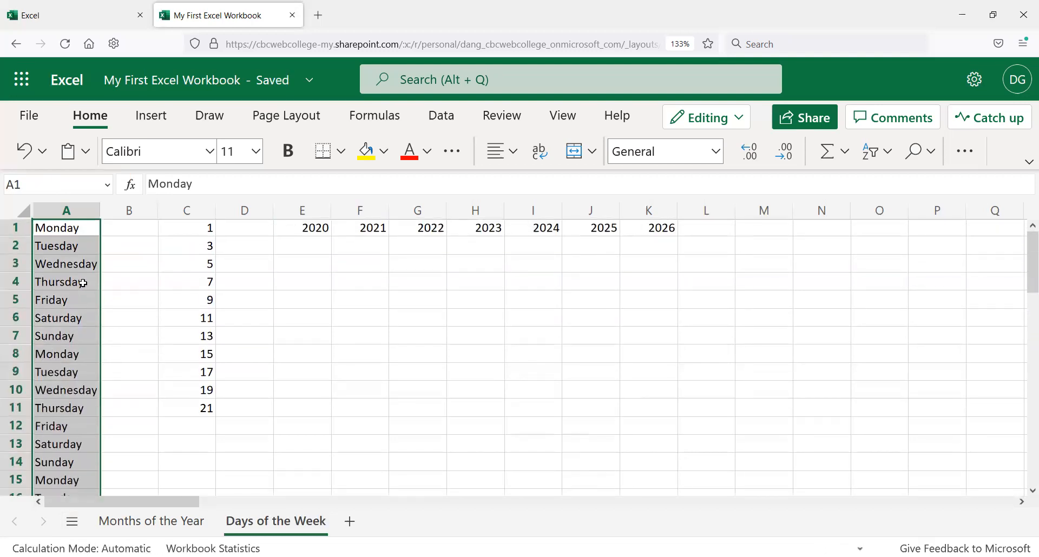
{"action": "left_click", "coordinate": [83, 283]}
{"action": "left_click", "coordinate": [85, 353]}
{"action": "left_click", "coordinate": [94, 337]}
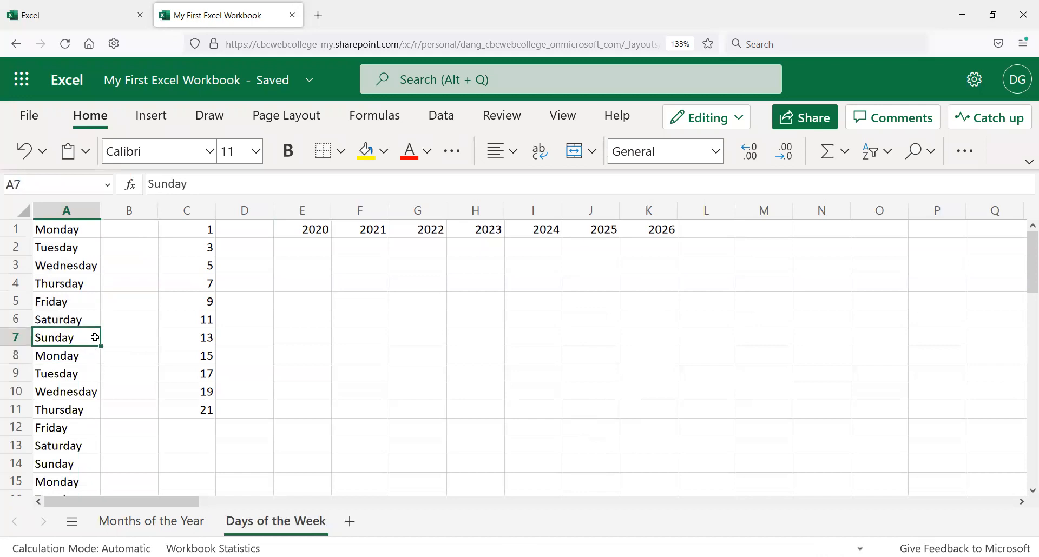
{"action": "left_click", "coordinate": [77, 360]}
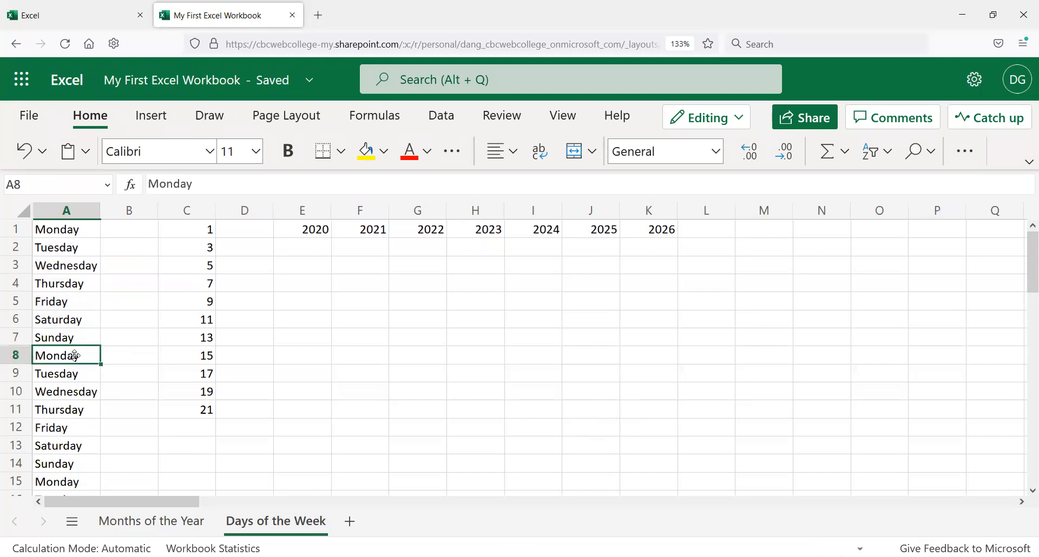
{"action": "scroll", "coordinate": [74, 444], "scroll_direction": "down", "scroll_amount": 3}
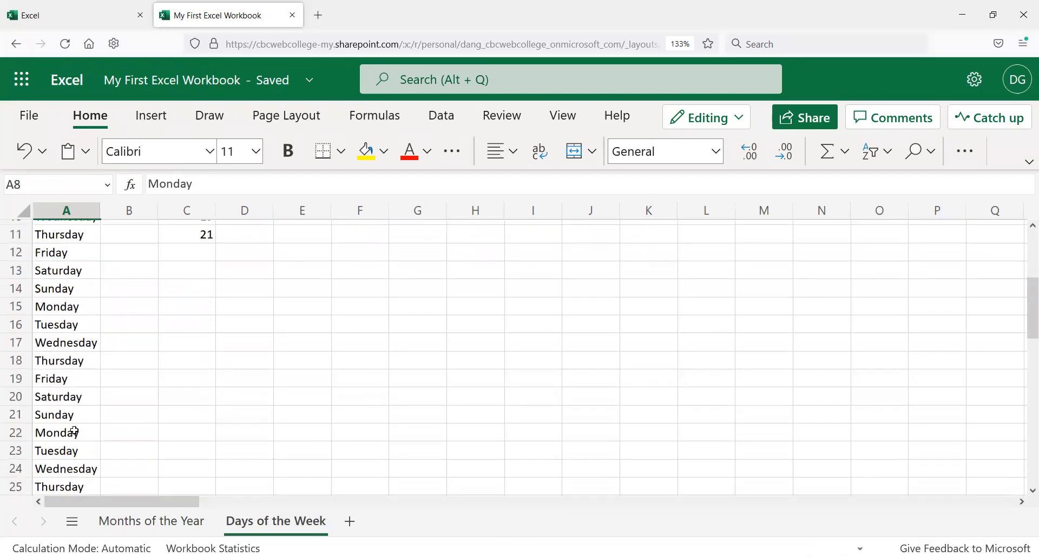
{"action": "scroll", "coordinate": [75, 431], "scroll_direction": "down", "scroll_amount": 3}
{"action": "scroll", "coordinate": [74, 430], "scroll_direction": "up", "scroll_amount": 6}
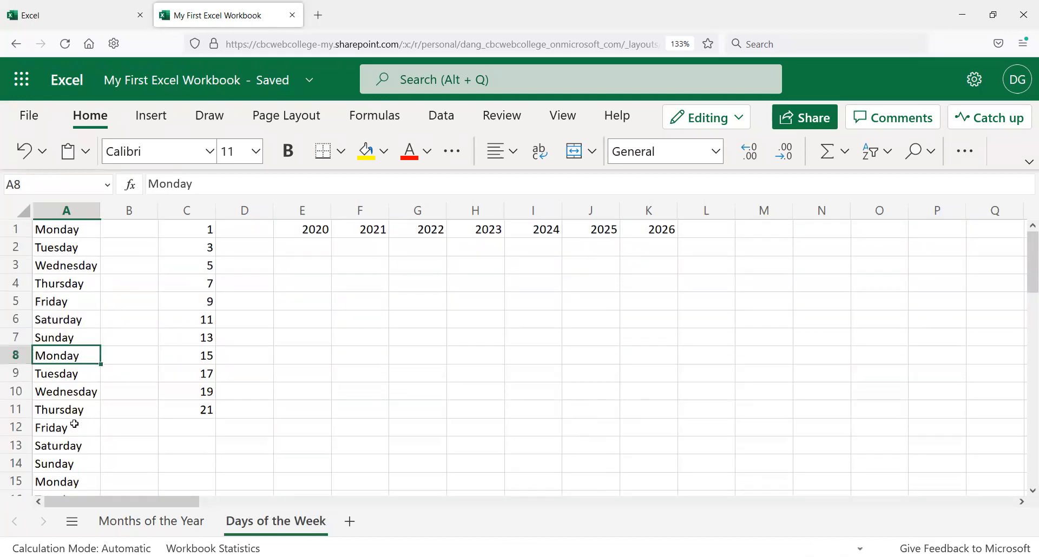
{"action": "left_click", "coordinate": [72, 230]}
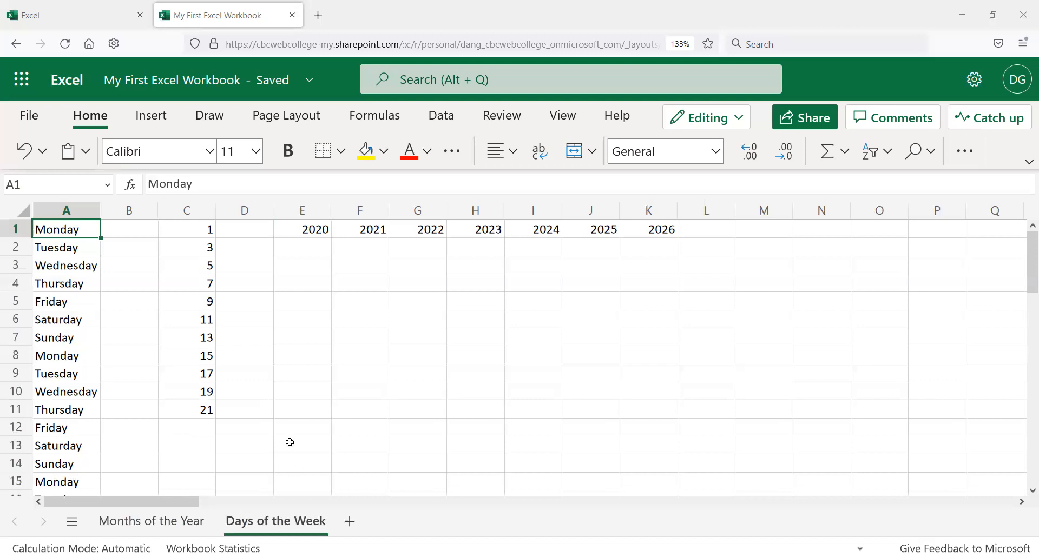
Step: Switch to the Months of the Year sheet and select cell D4
{"action": "left_click", "coordinate": [126, 236]}
{"action": "left_click", "coordinate": [76, 232]}
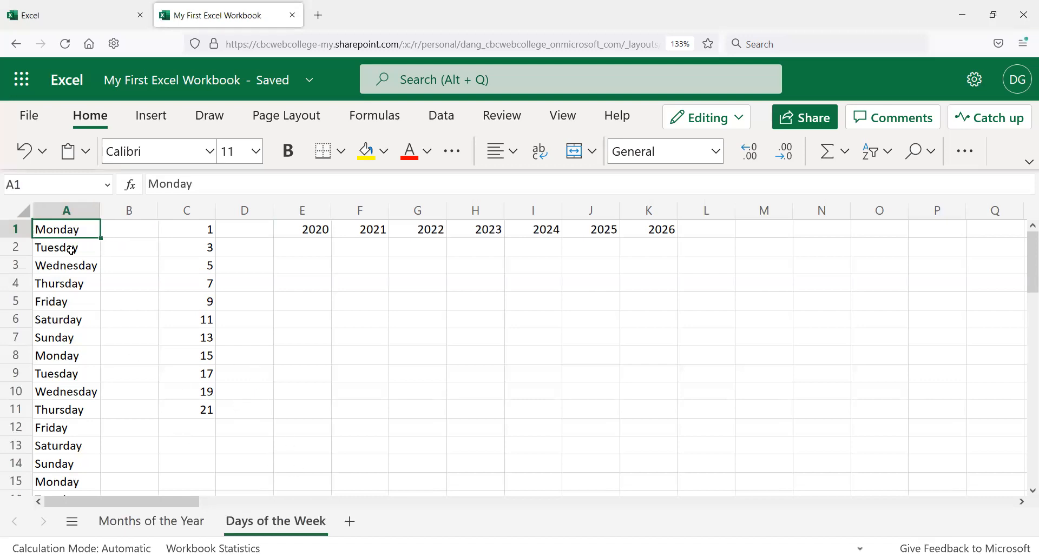
{"action": "left_click", "coordinate": [113, 255]}
{"action": "left_click", "coordinate": [93, 251]}
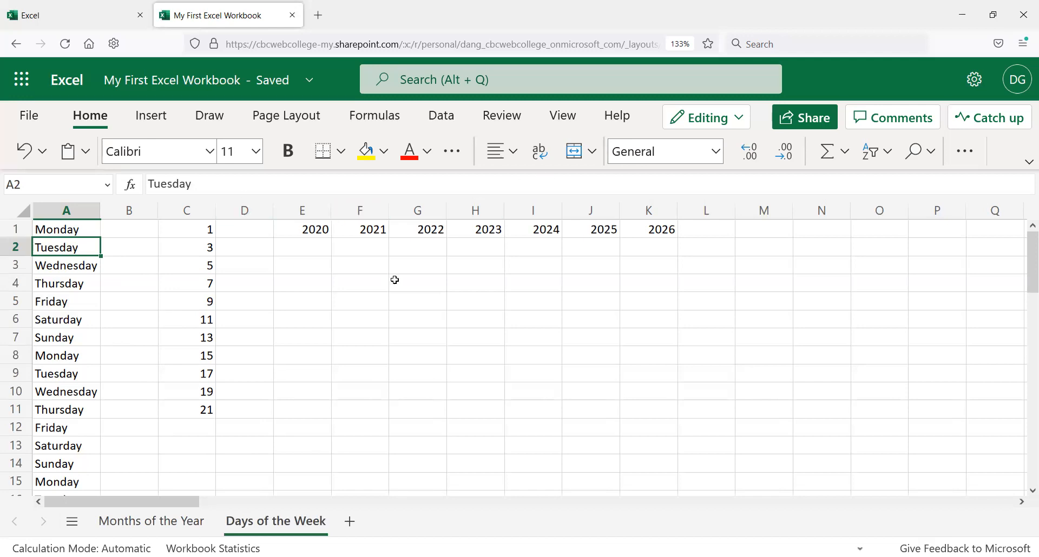
{"action": "left_click", "coordinate": [161, 520]}
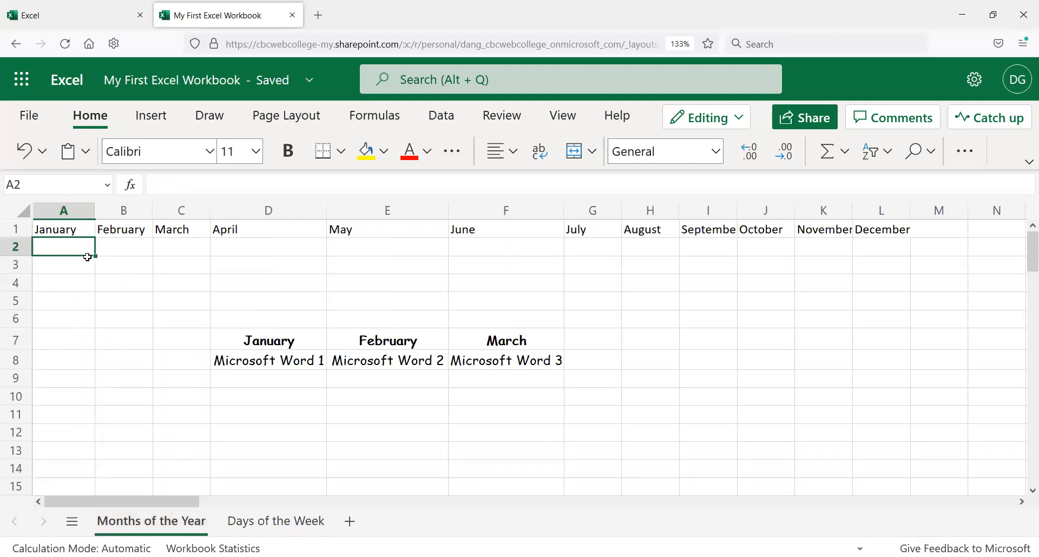
{"action": "left_click", "coordinate": [229, 276]}
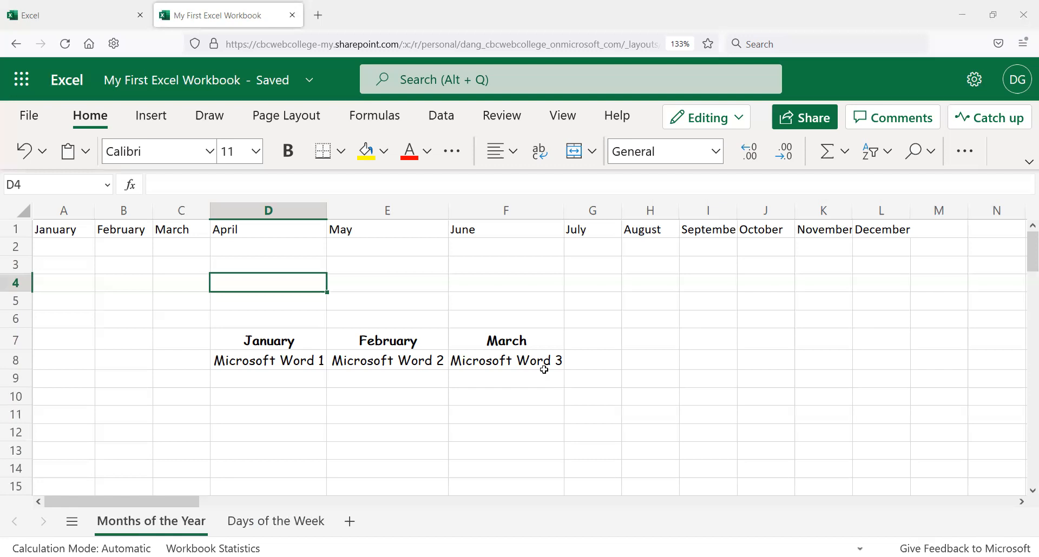
Step: Acknowledge the Excel keyboard shortcuts notice
{"action": "key", "text": "alt"}
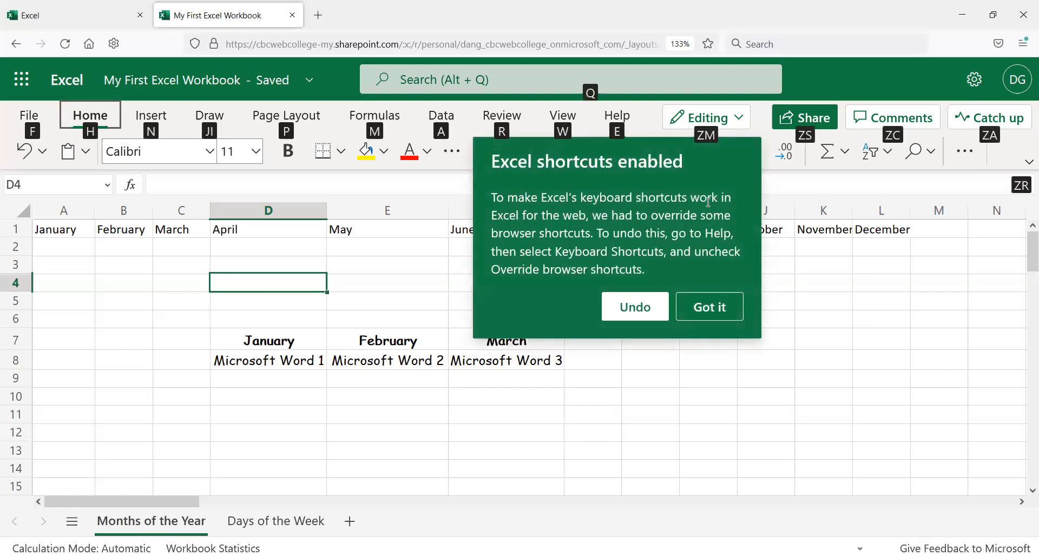
{"action": "left_click", "coordinate": [707, 310]}
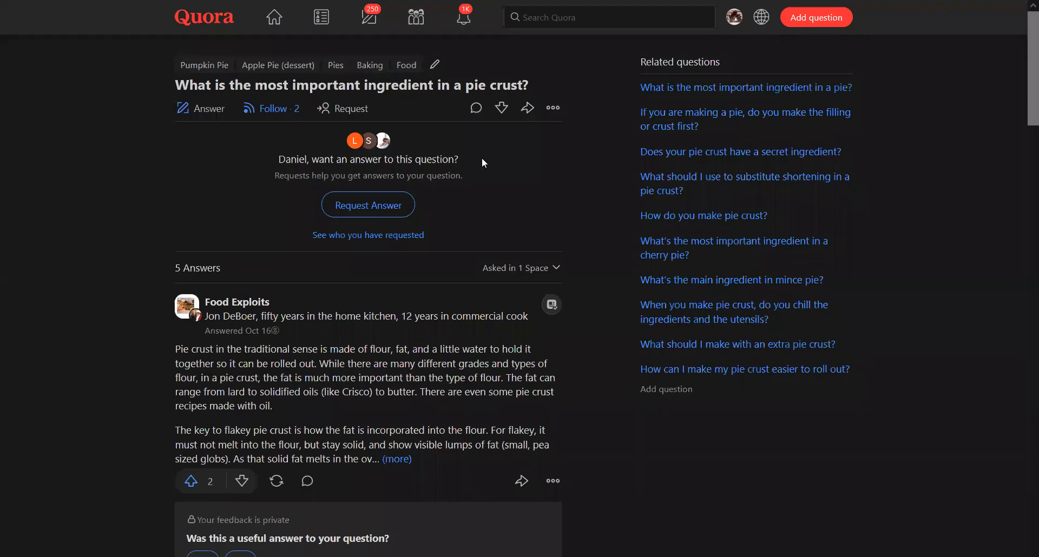
{"action": "right_click", "coordinate": [900, 13]}
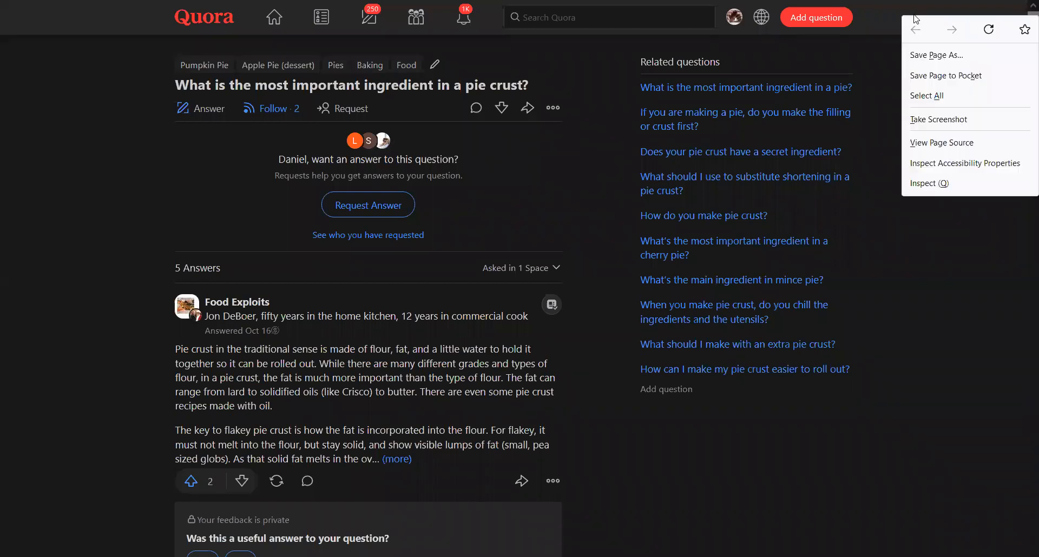
{"action": "left_click", "coordinate": [899, 7]}
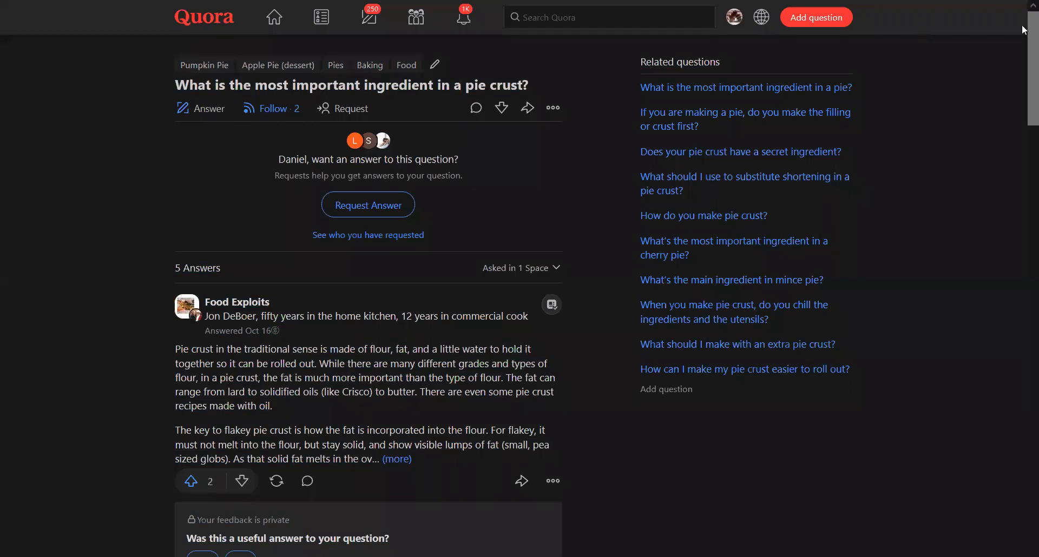
{"action": "mouse_move", "coordinate": [1023, 4]}
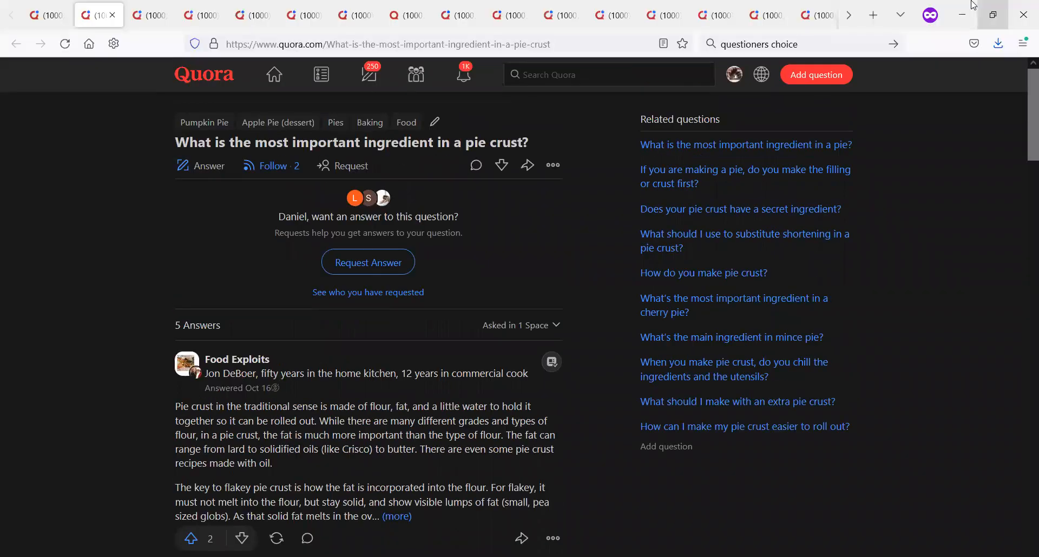
{"action": "left_click", "coordinate": [973, 5]}
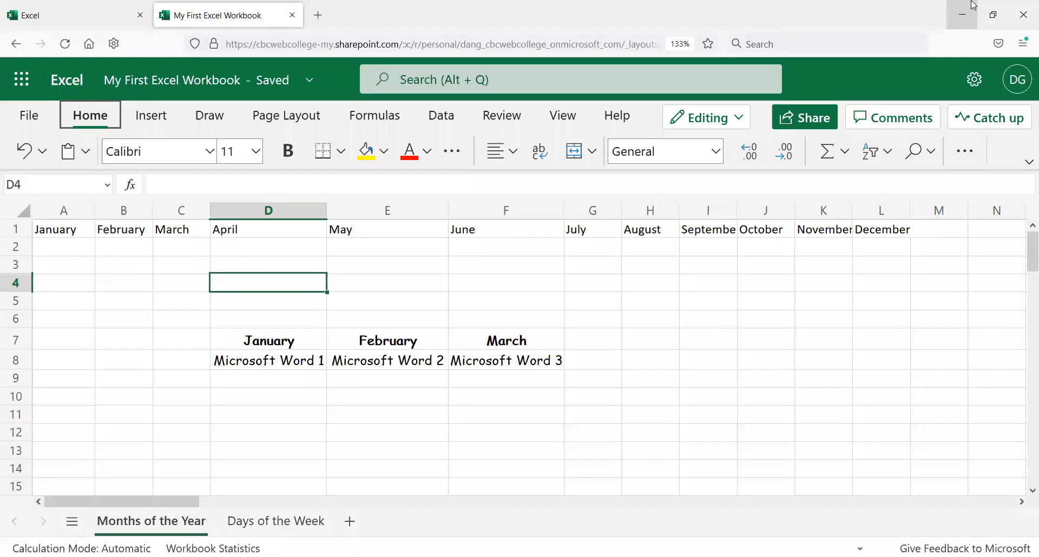
{"action": "left_click", "coordinate": [974, 5]}
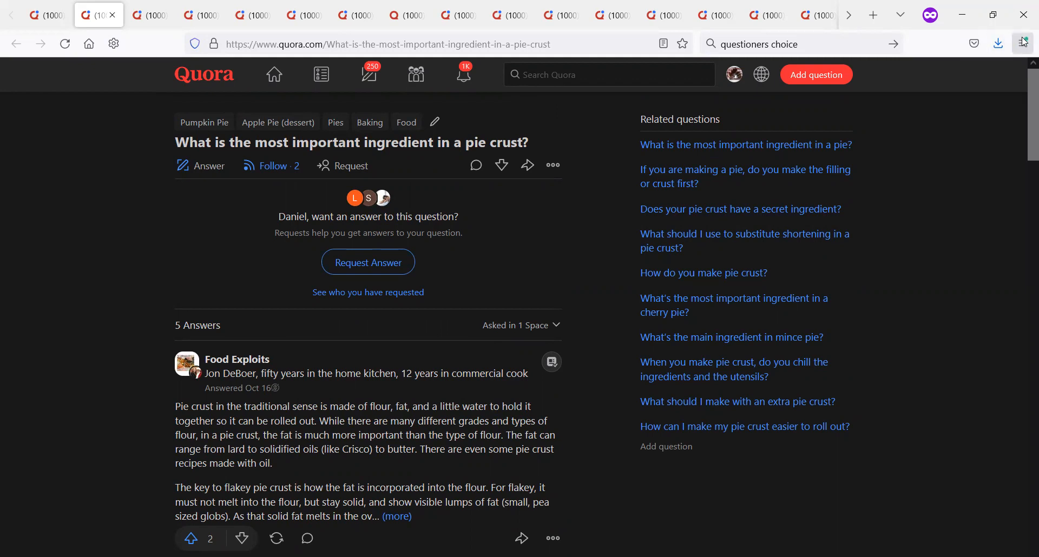
{"action": "right_click", "coordinate": [138, 46]}
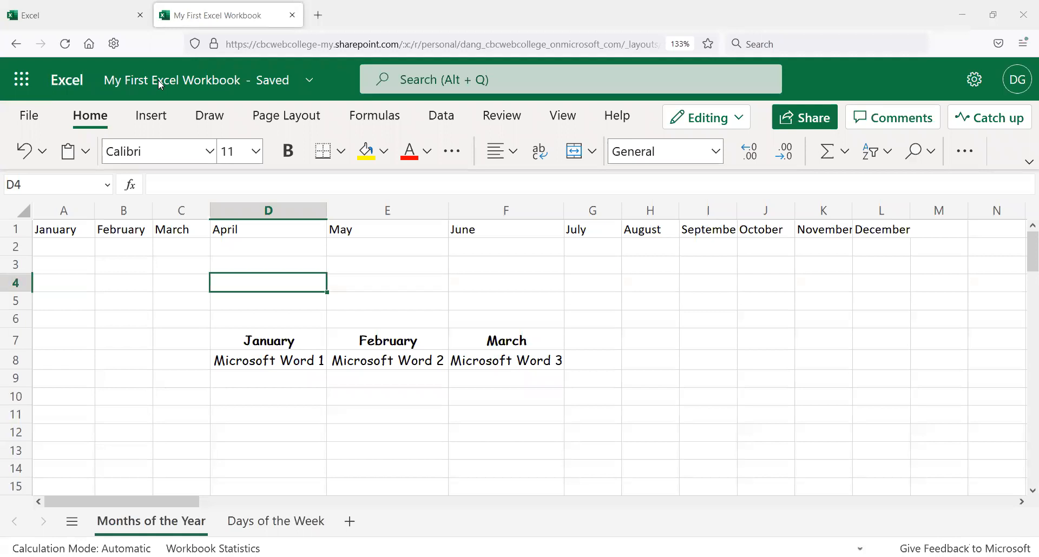
{"action": "key", "text": "ctrl+k"}
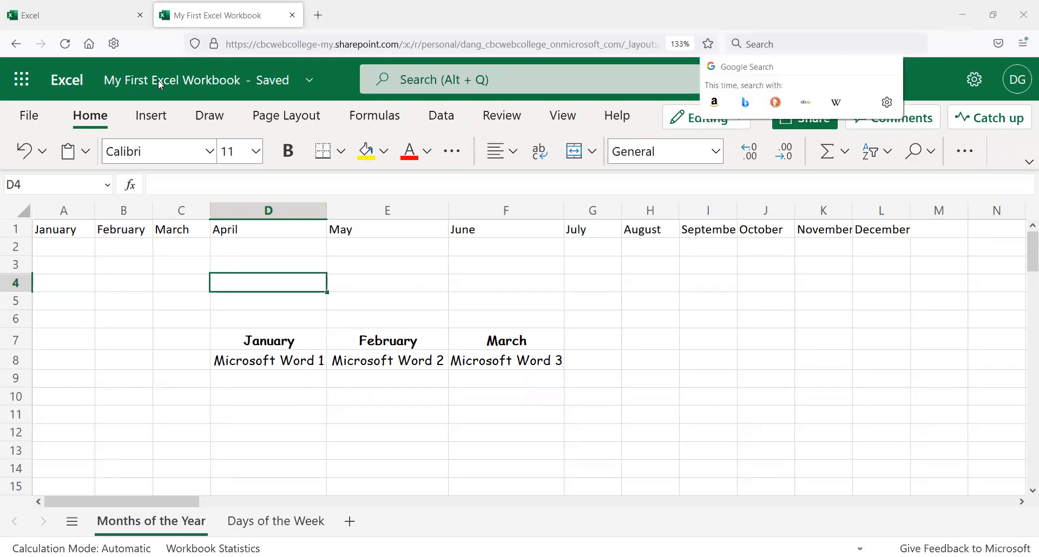
{"action": "key", "text": "Escape"}
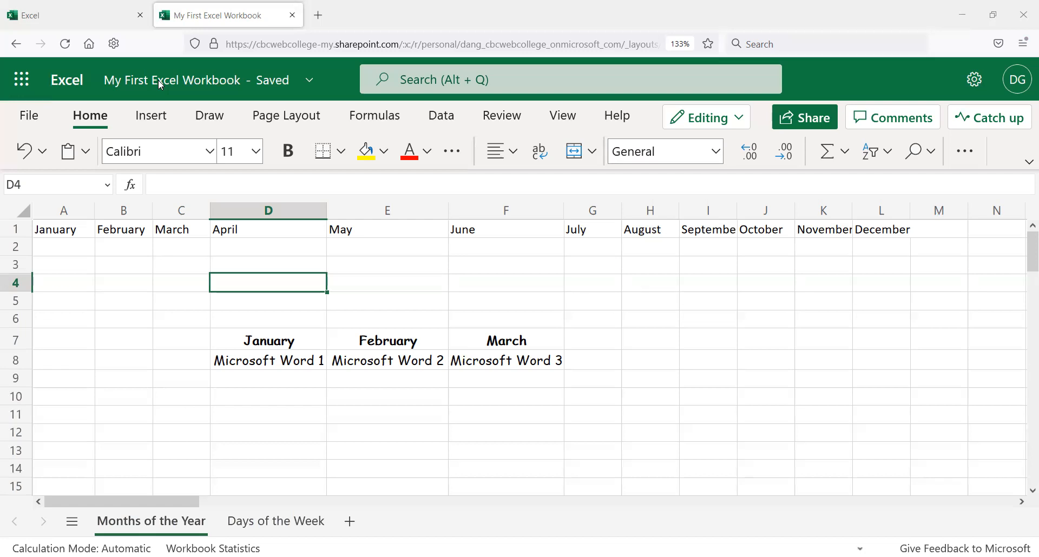
{"action": "key", "text": "ctrl+k"}
{"action": "key", "text": "Escape"}
{"action": "key", "text": "ctrl+k"}
{"action": "key", "text": "Escape"}
{"action": "left_click", "coordinate": [274, 280]}
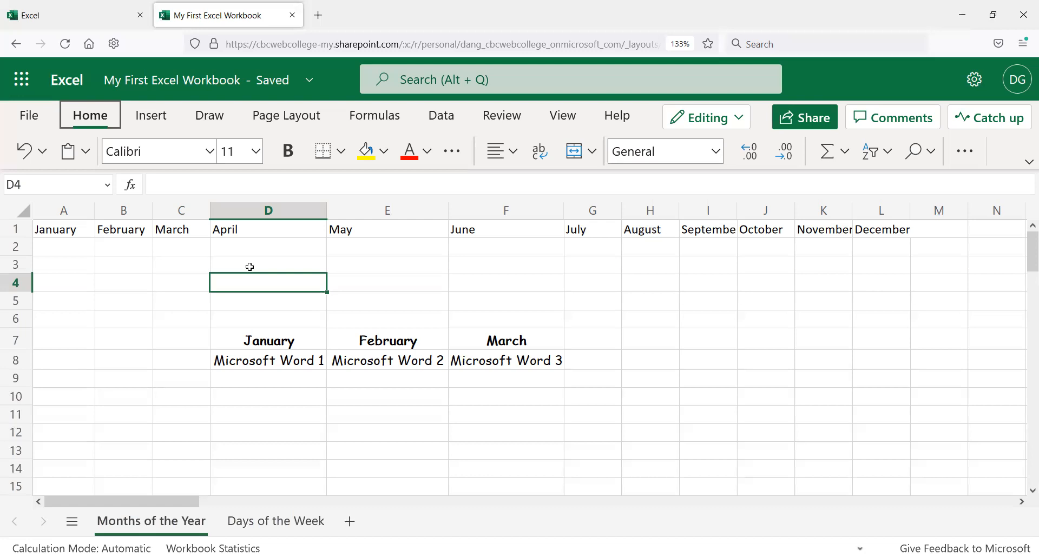
Step: Add a new worksheet to the workbook
{"action": "scroll", "coordinate": [761, 225], "scroll_direction": "down", "scroll_amount": 2}
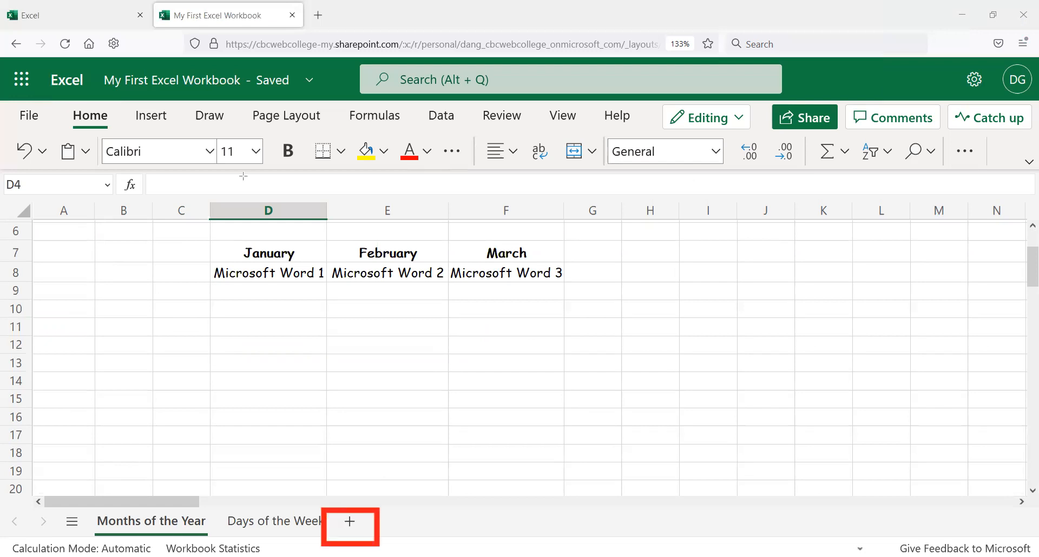
{"action": "left_click", "coordinate": [350, 523]}
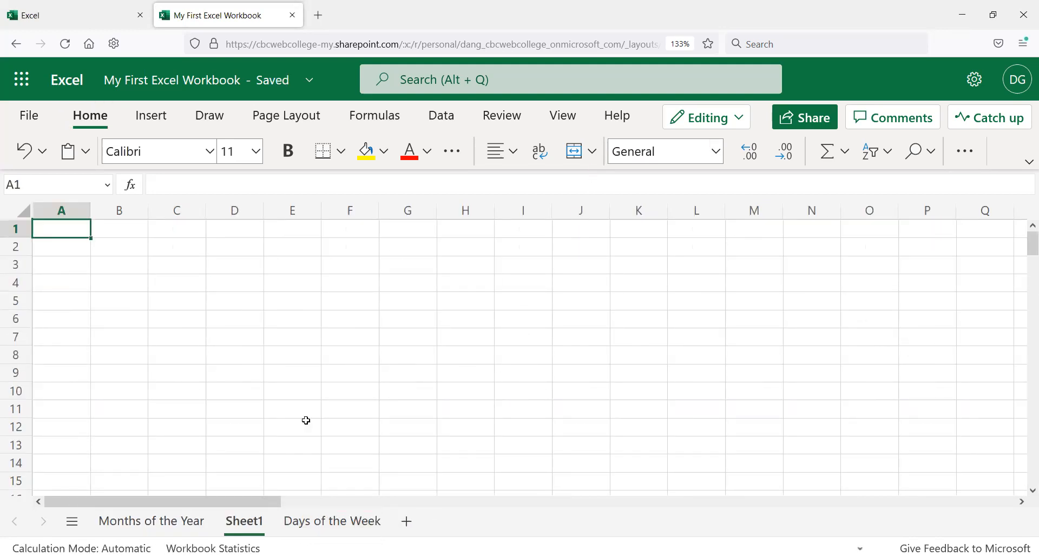
Step: Rename the new sheet to Penny Puzzle
{"action": "double_click", "coordinate": [259, 521]}
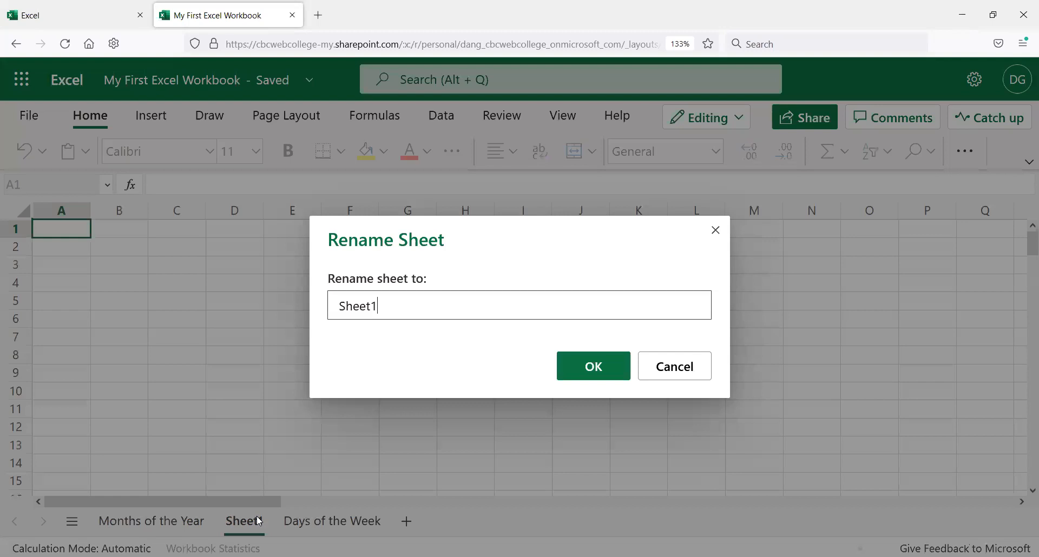
{"action": "left_click_drag", "start_coordinate": [394, 308], "coordinate": [259, 302]}
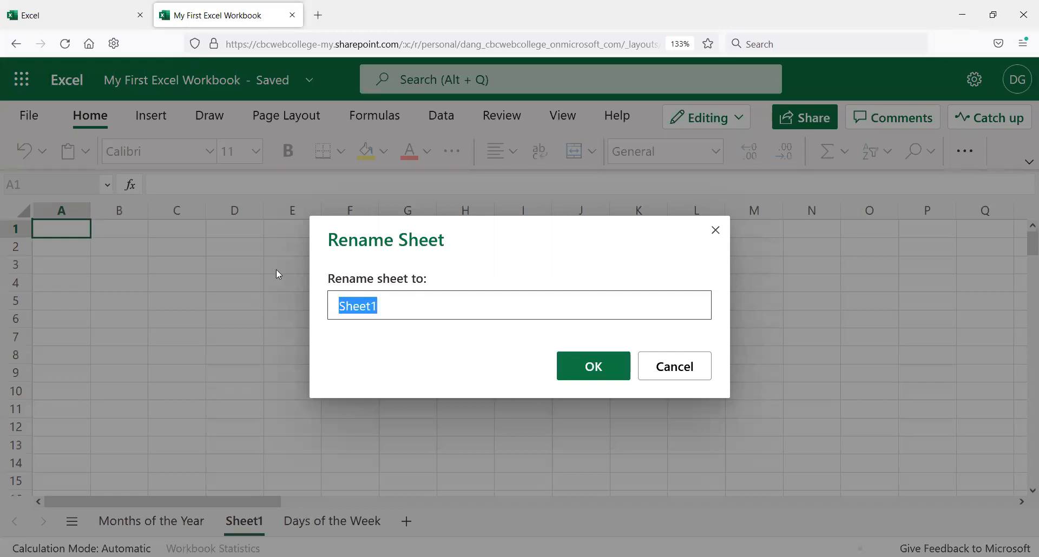
{"action": "type", "text": "Penny Puzzle"}
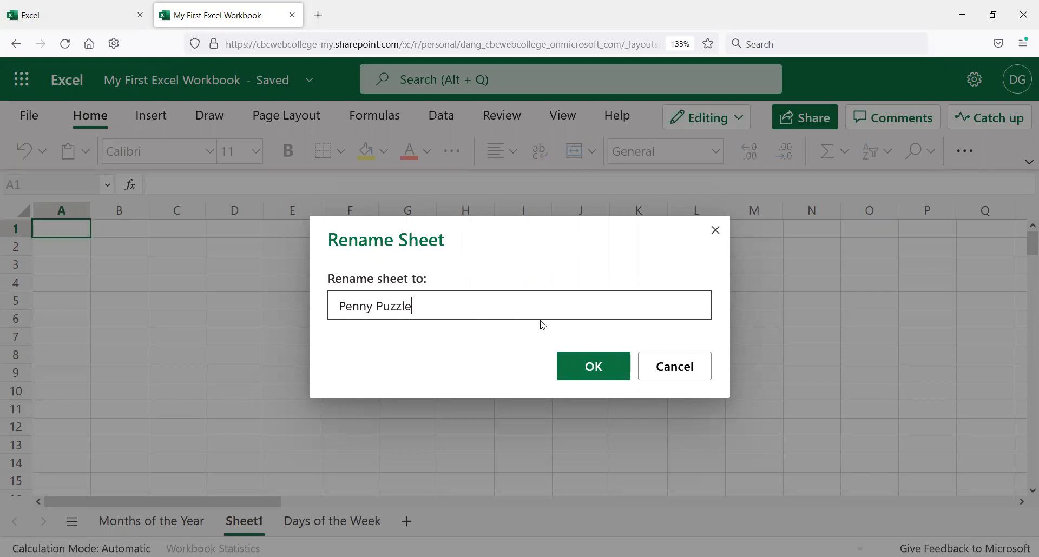
{"action": "left_click", "coordinate": [594, 365]}
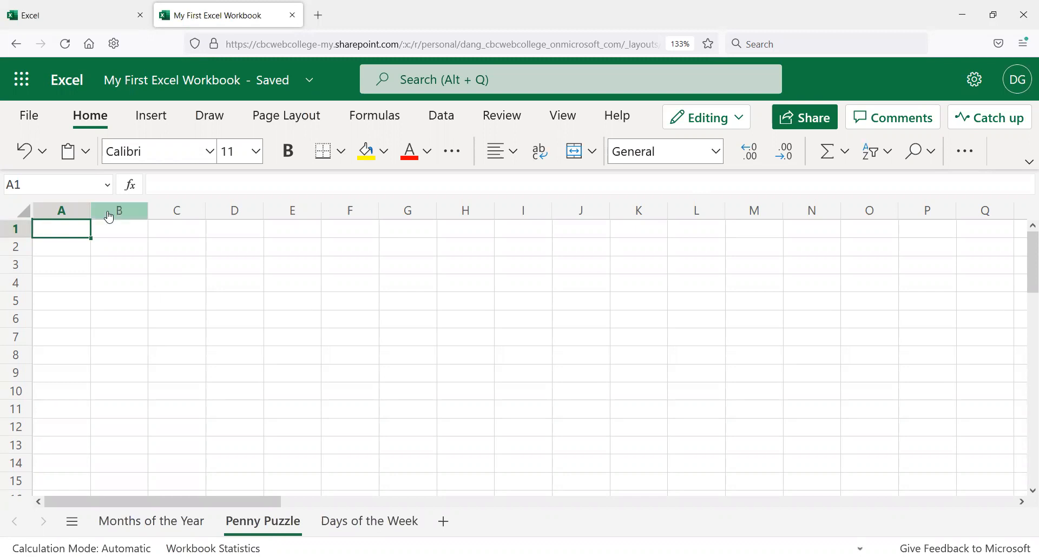
Step: Enter the heading "Day of the Month" in cell A1 and widen column A to fit it
{"action": "type", "text": "Day of the Mon"}
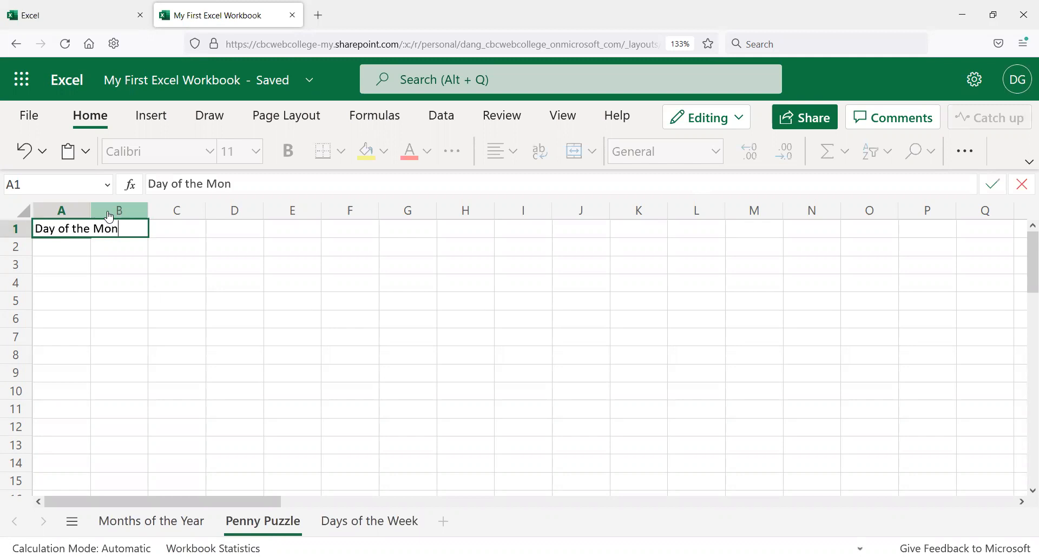
{"action": "type", "text": "th"}
{"action": "key", "text": "Return"}
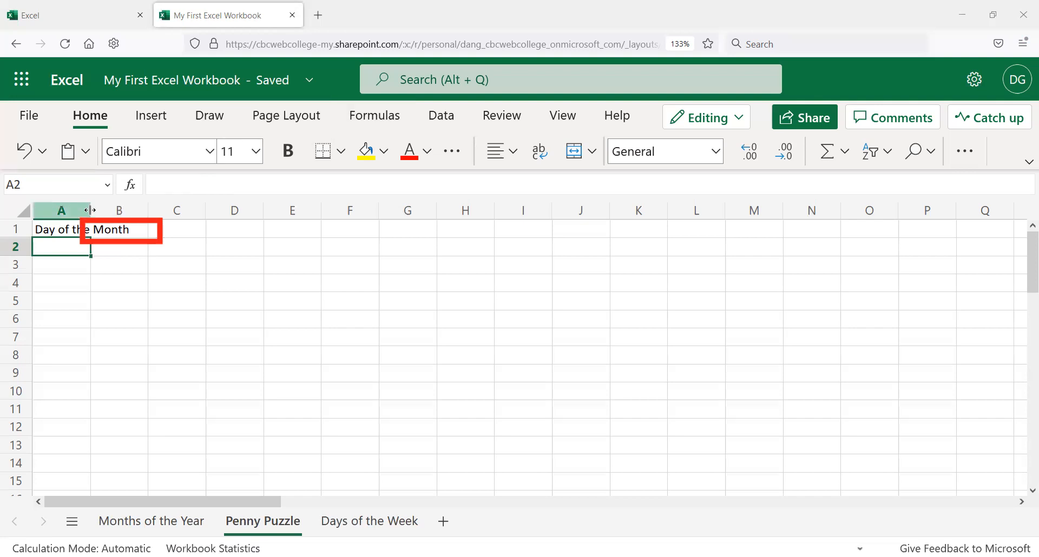
{"action": "left_click_drag", "start_coordinate": [91, 210], "coordinate": [133, 215]}
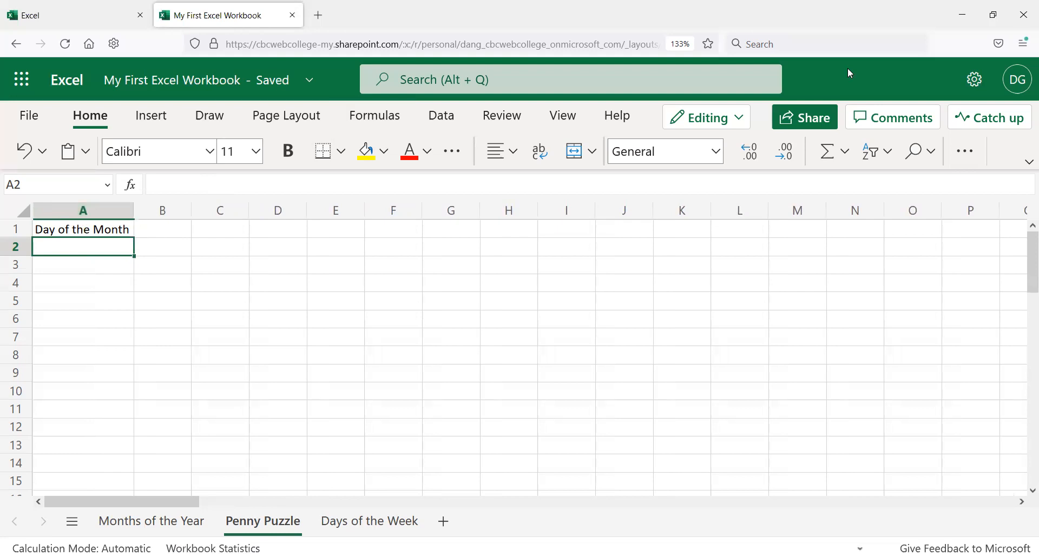
Step: Enter 7 in cell A2
{"action": "left_click", "coordinate": [45, 236]}
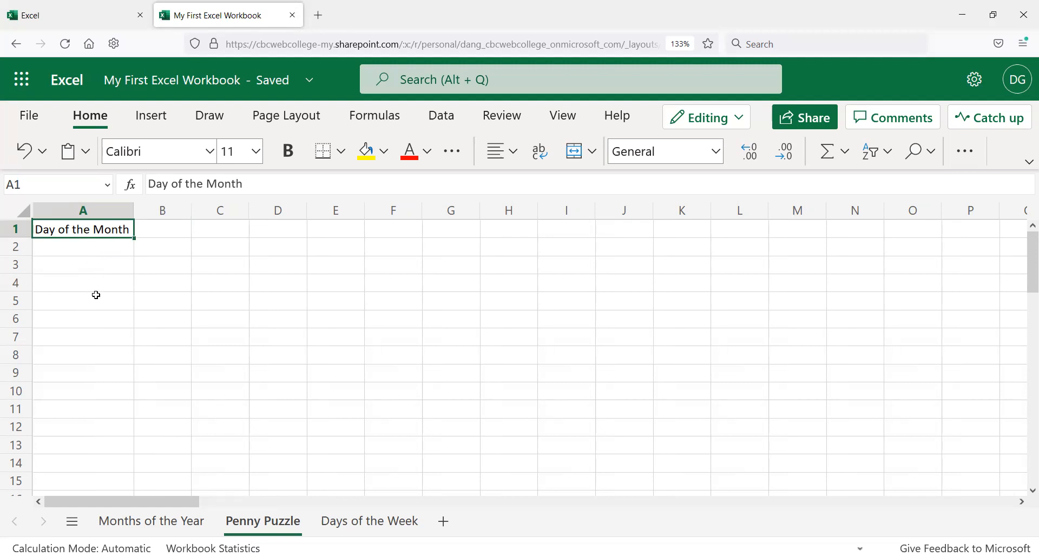
{"action": "left_click", "coordinate": [83, 247]}
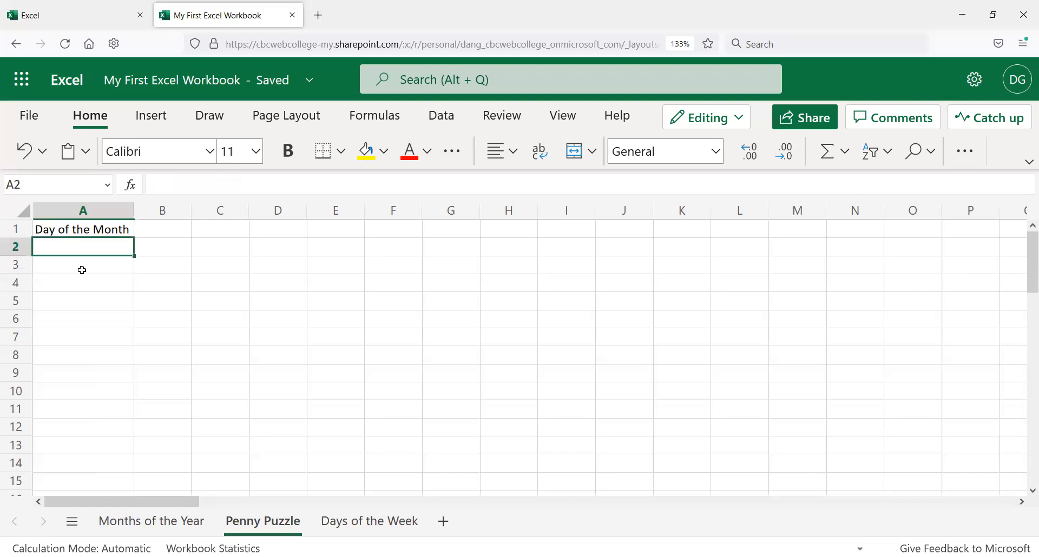
{"action": "left_click", "coordinate": [70, 232]}
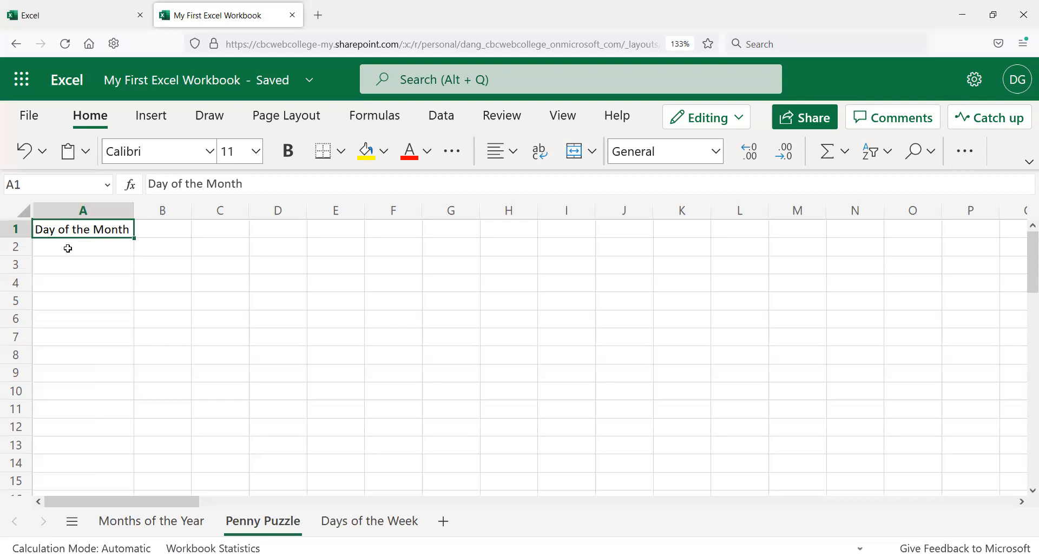
{"action": "left_click", "coordinate": [68, 248]}
{"action": "type", "text": "7"}
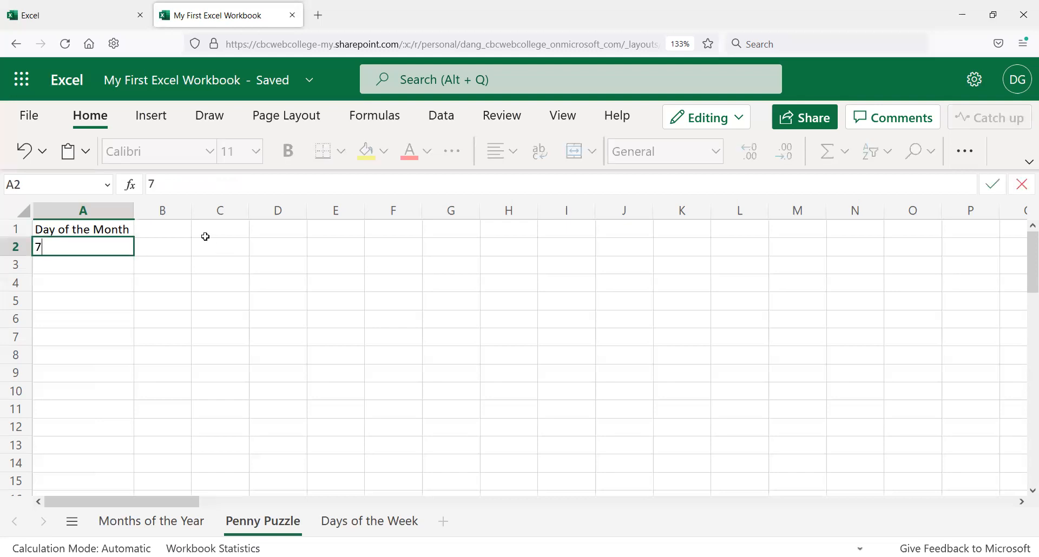
{"action": "key", "text": "Return"}
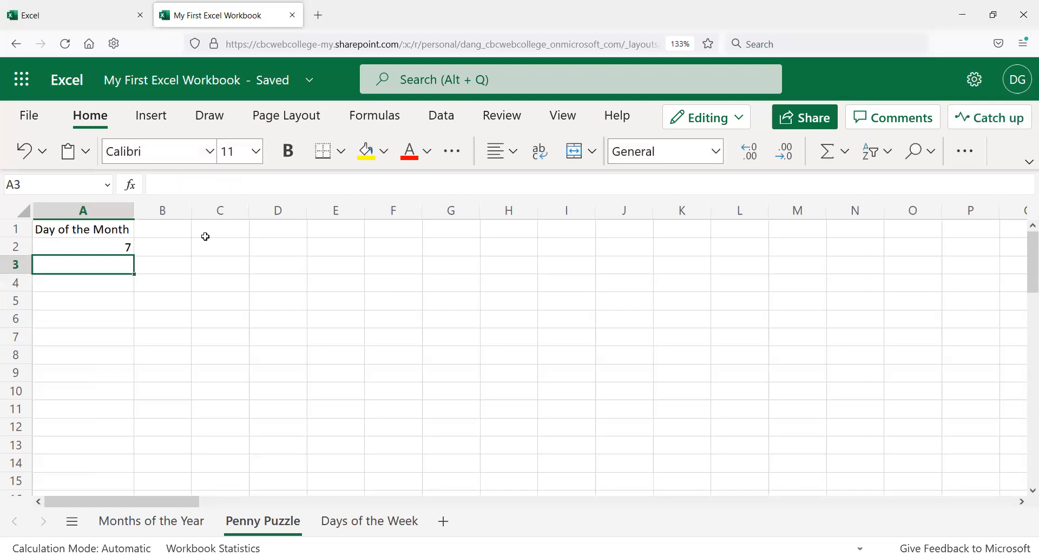
Step: Enter the formula =A1+A2 in cell A3
{"action": "type", "text": "="}
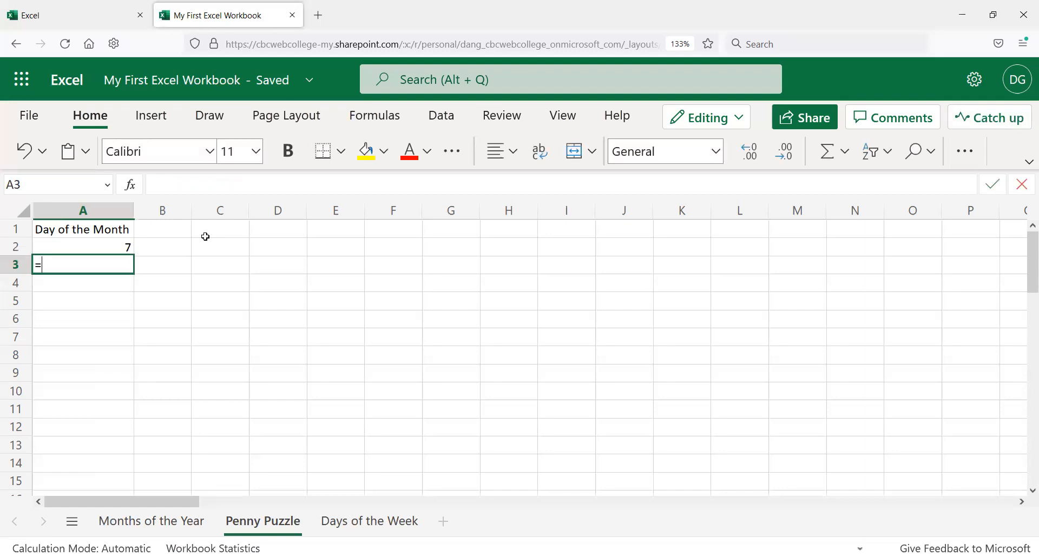
{"action": "type", "text": "a1+a2"}
{"action": "key", "text": "Return"}
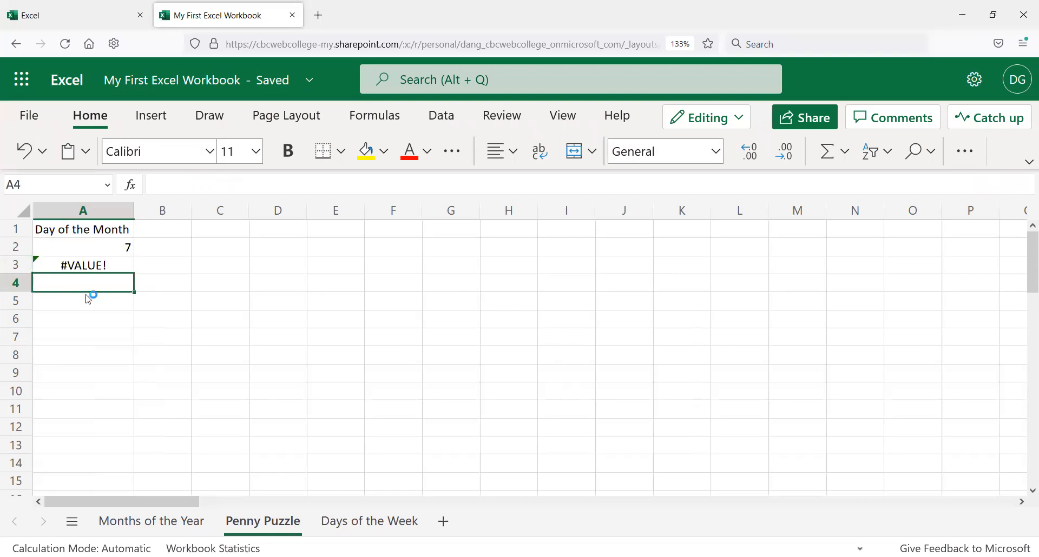
Step: Set cell A1 to 5 to test the formula in A3
{"action": "left_click", "coordinate": [116, 264]}
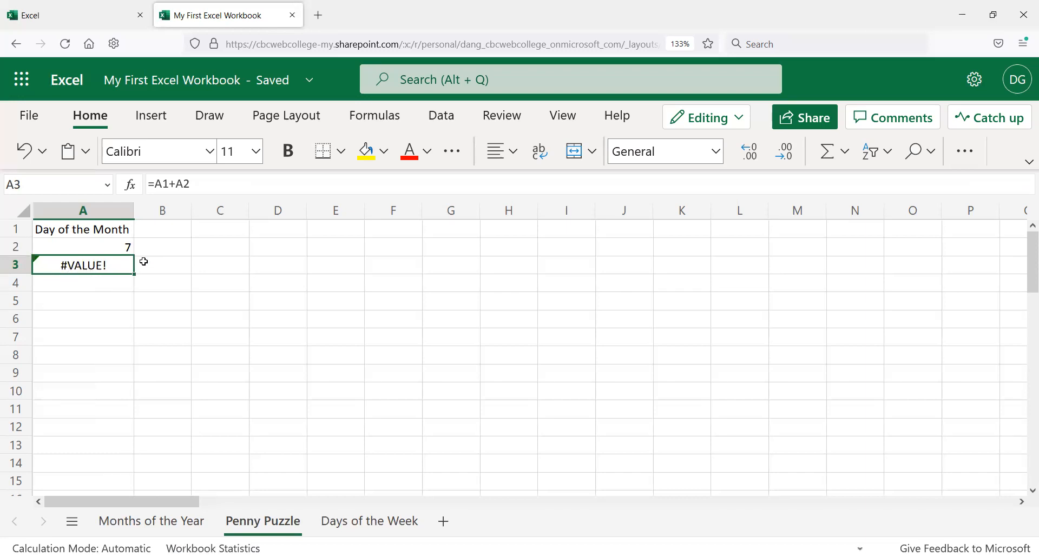
{"action": "left_click", "coordinate": [115, 228]}
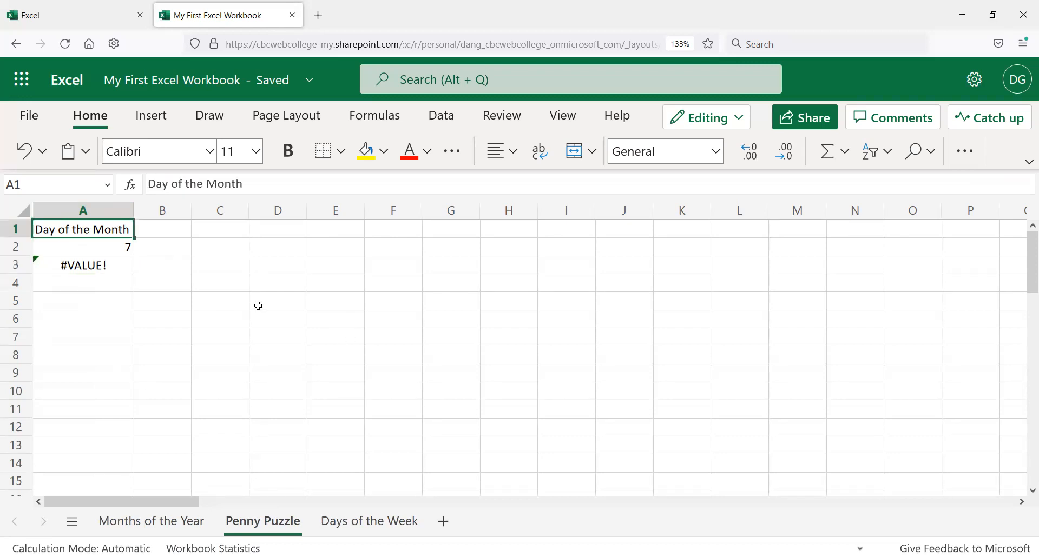
{"action": "left_click", "coordinate": [124, 265]}
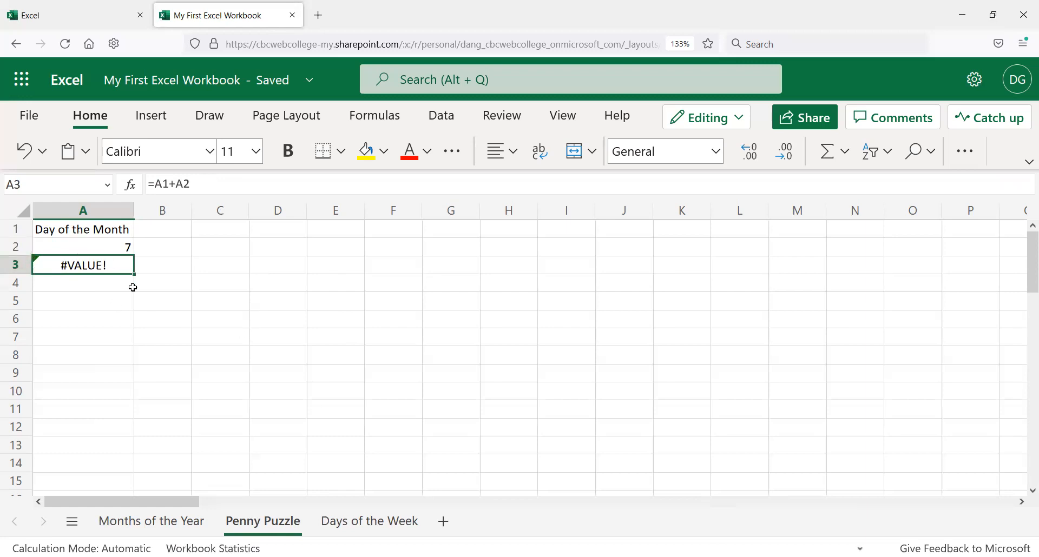
{"action": "left_click", "coordinate": [210, 252]}
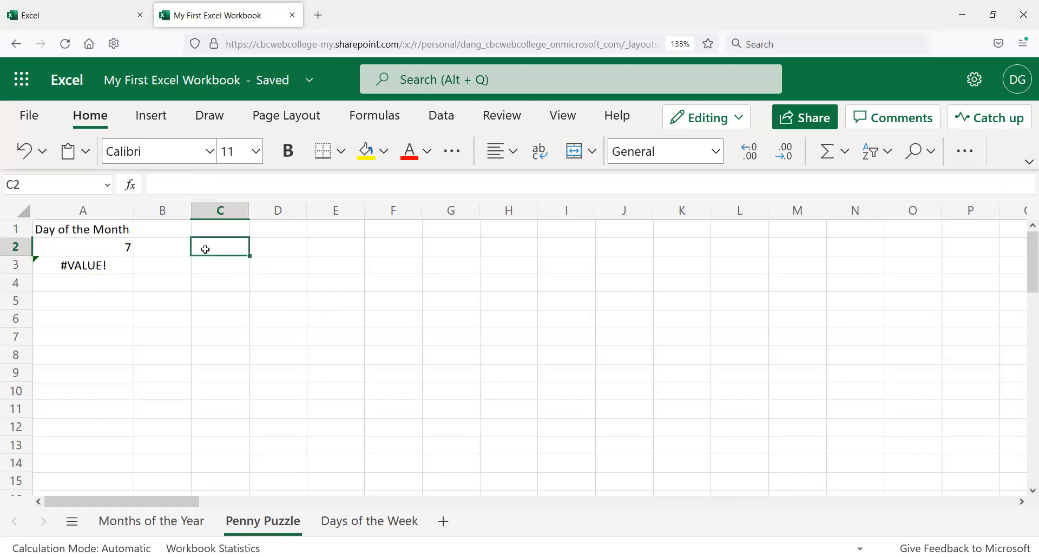
{"action": "left_click", "coordinate": [119, 272]}
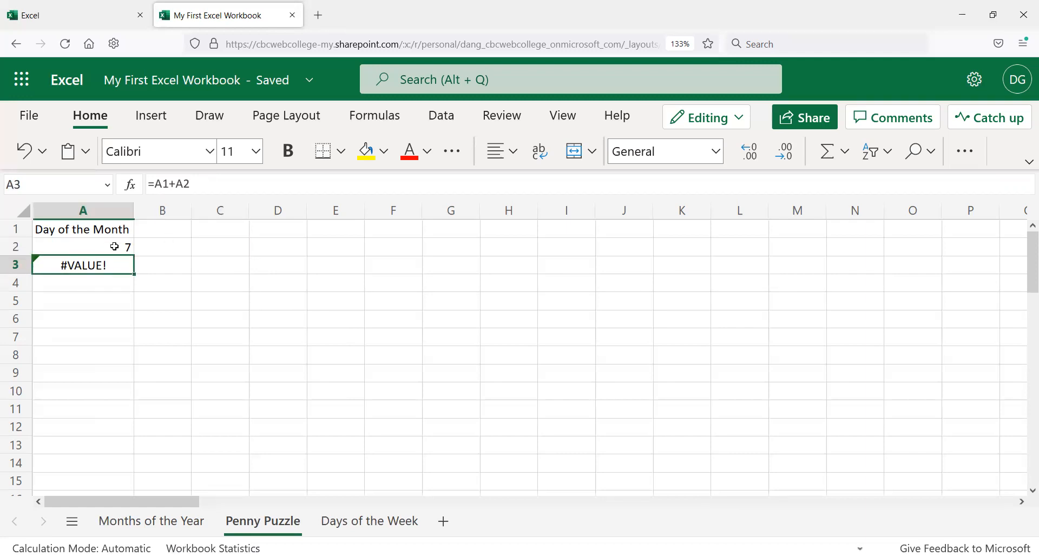
{"action": "left_click", "coordinate": [94, 231]}
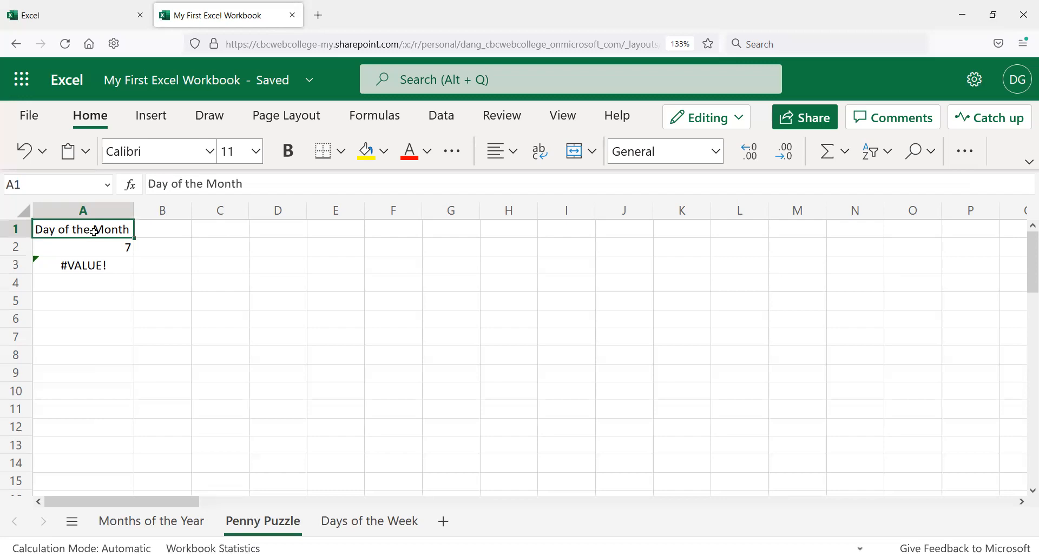
{"action": "type", "text": "5"}
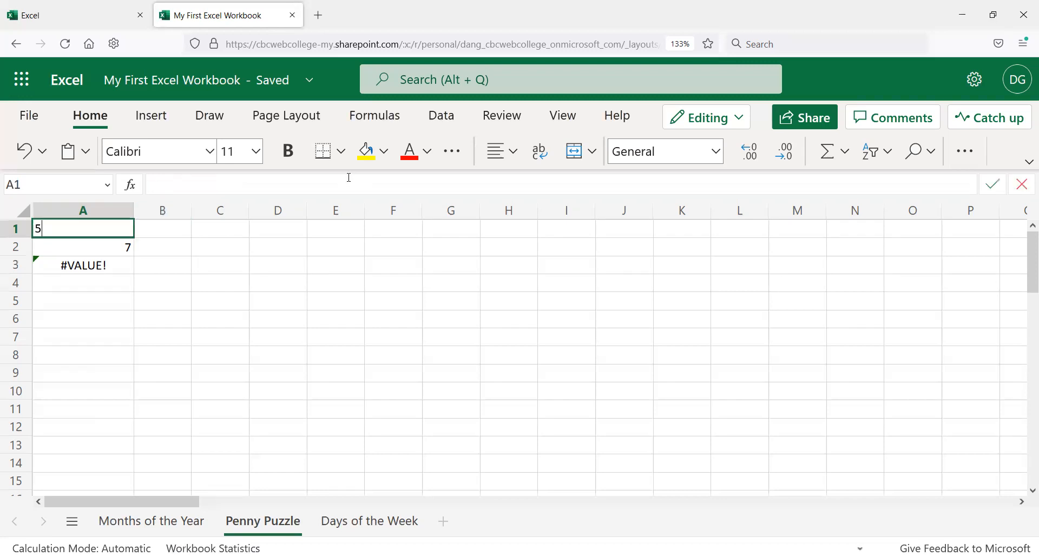
{"action": "key", "text": "Return"}
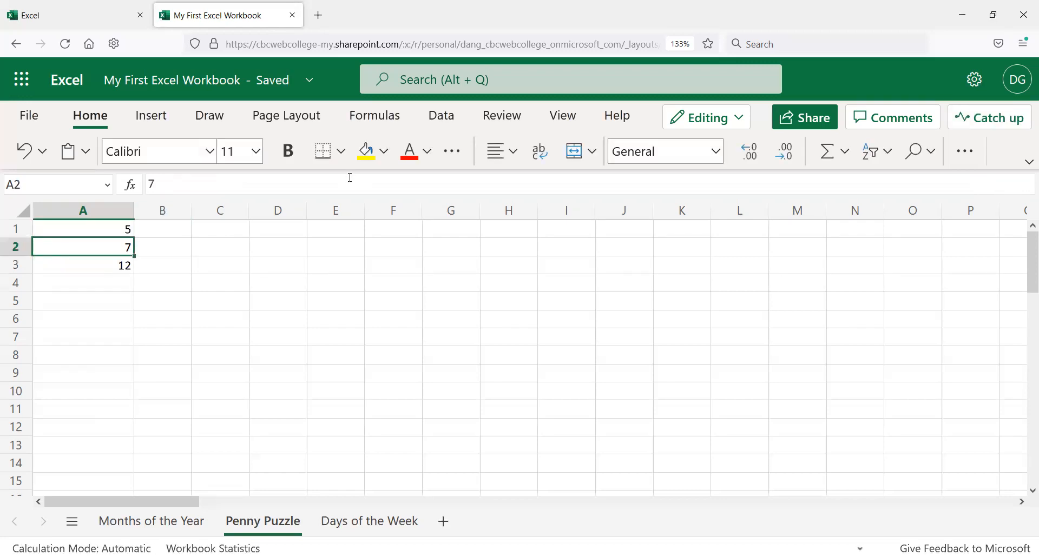
Step: Enter the letter O in cell A1
{"action": "left_click", "coordinate": [105, 225]}
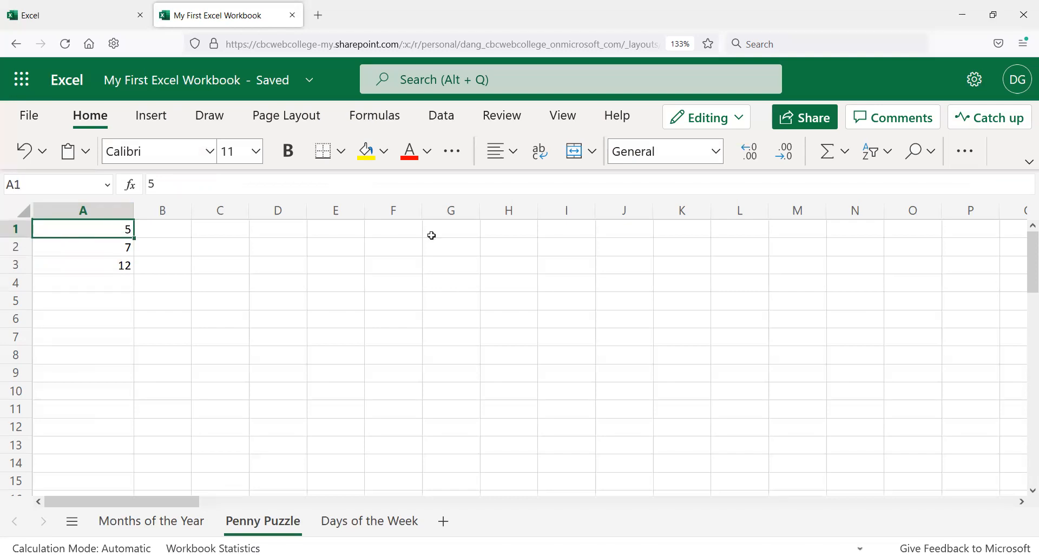
{"action": "type", "text": "O"}
{"action": "key", "text": "Return"}
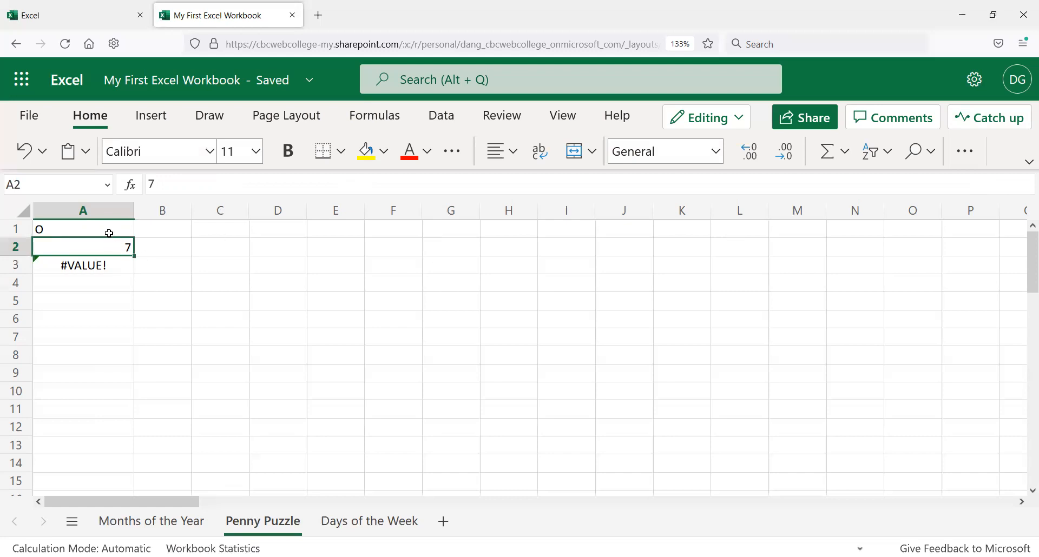
Step: Set cell A1 to the number 0
{"action": "left_click", "coordinate": [116, 267]}
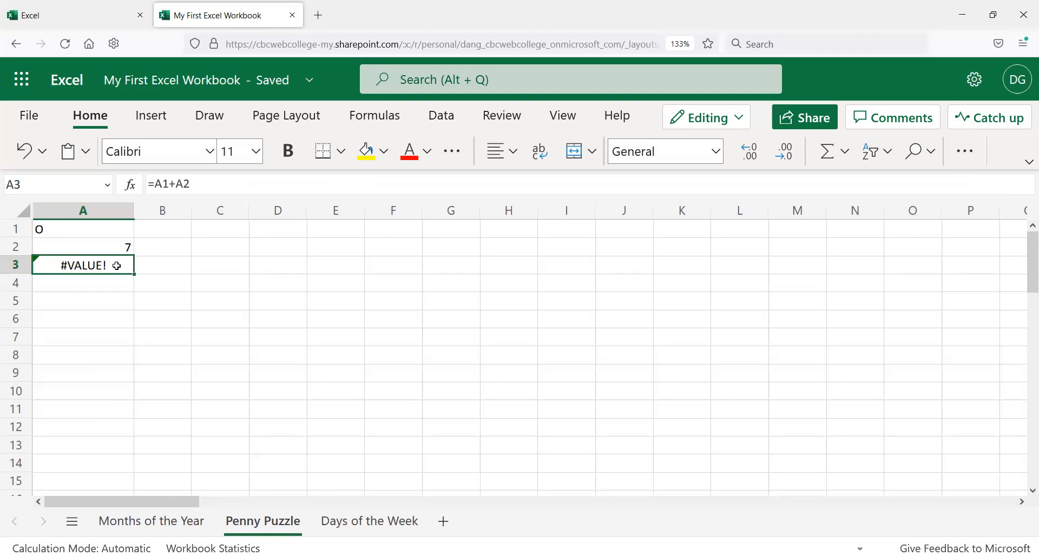
{"action": "left_click", "coordinate": [107, 233]}
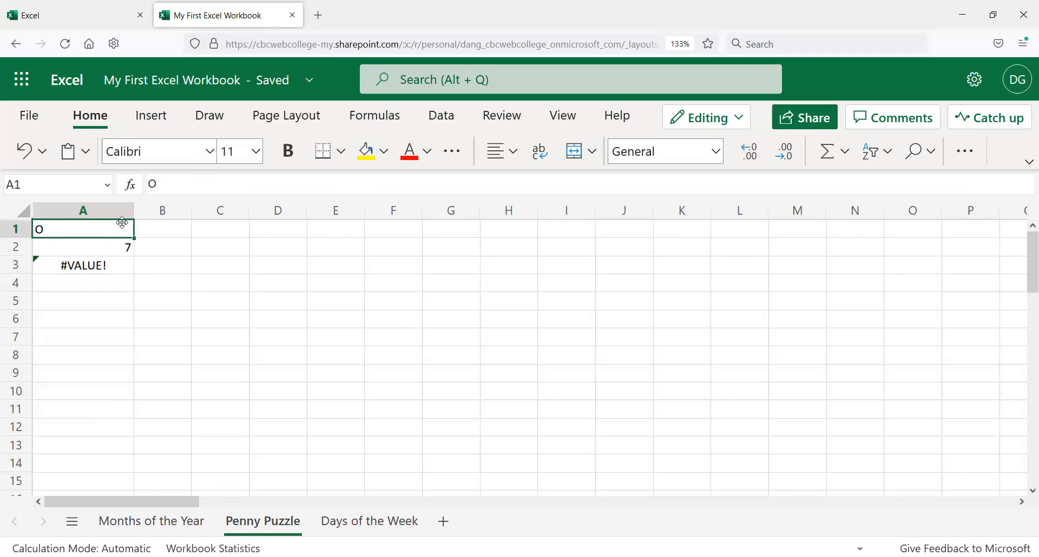
{"action": "type", "text": "0"}
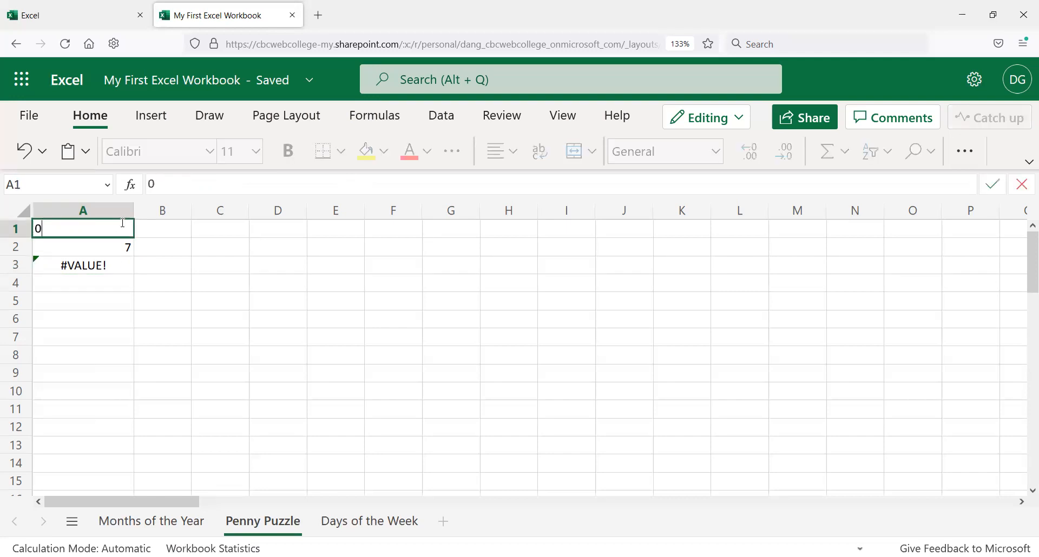
{"action": "key", "text": "Return"}
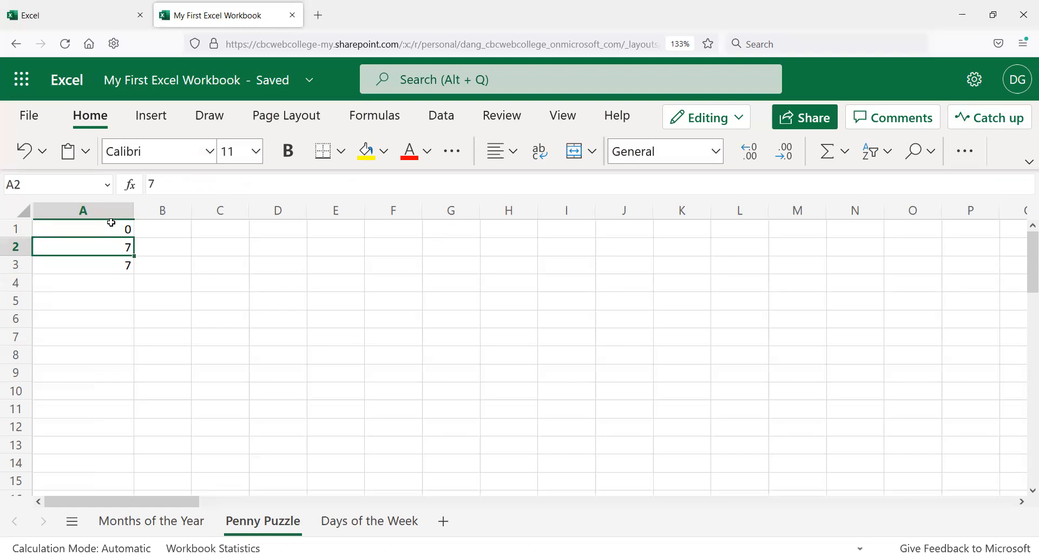
Step: Clear the contents of cells A2 and A3
{"action": "left_click", "coordinate": [120, 266]}
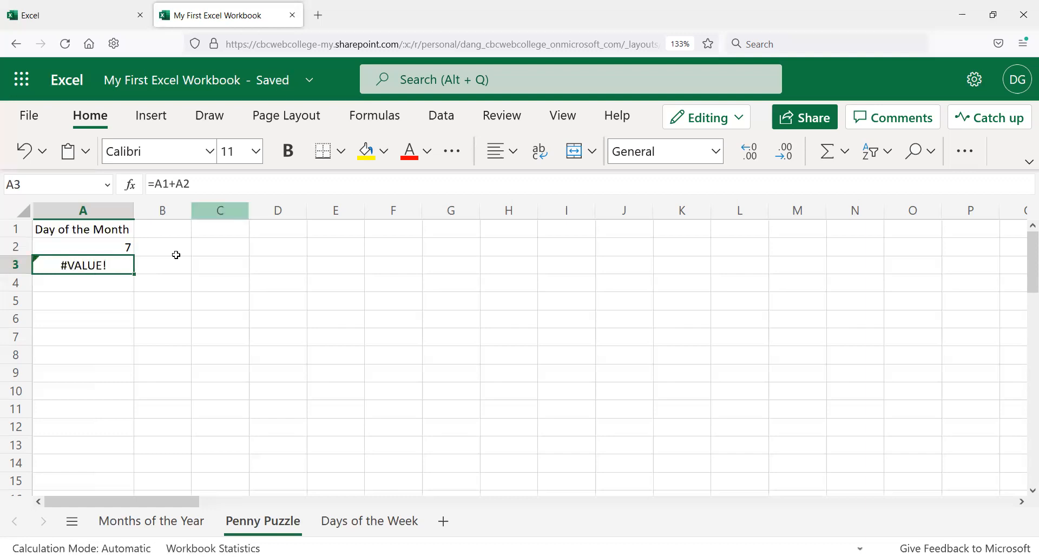
{"action": "left_click_drag", "start_coordinate": [109, 245], "coordinate": [128, 261]}
{"action": "key", "text": "Delete"}
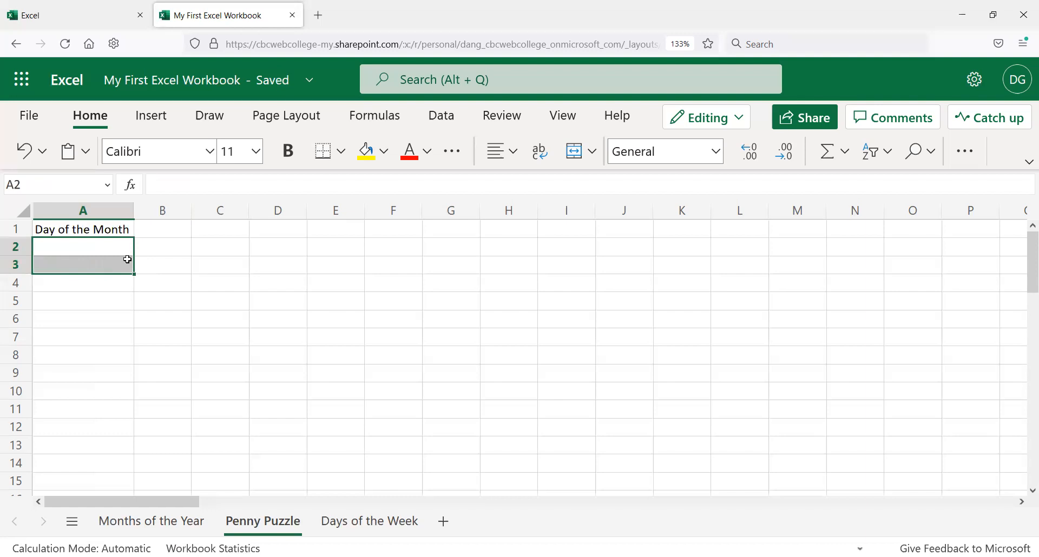
Step: Enter 1 in cell A2 below the heading
{"action": "left_click", "coordinate": [128, 260]}
{"action": "key", "text": "Up"}
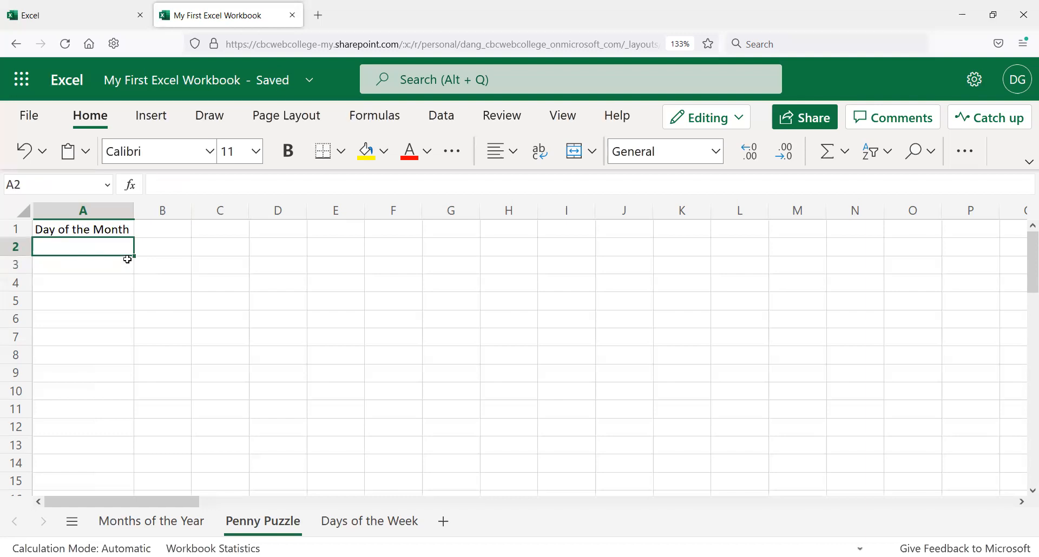
{"action": "type", "text": "1"}
{"action": "key", "text": "Return"}
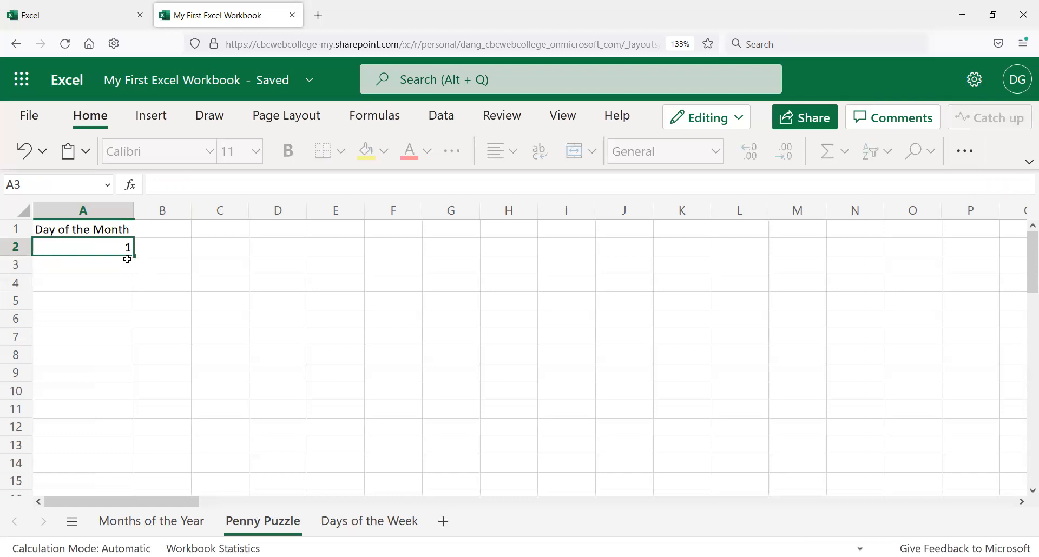
Step: Enter 2 in cell A3
{"action": "type", "text": "2"}
{"action": "key", "text": "Return"}
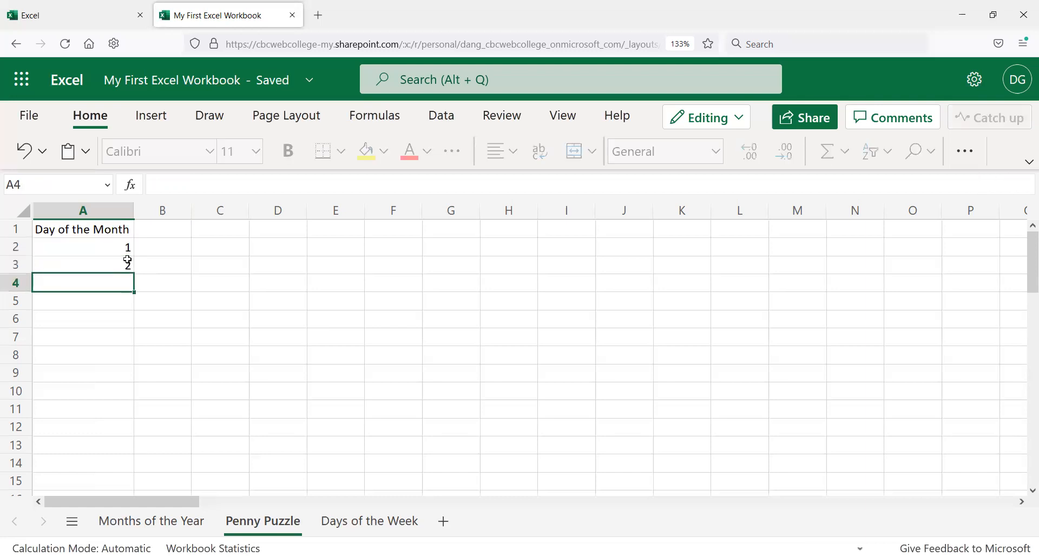
Step: AutoFill the 1, 2 series in A2:A3 down column A to row 31, then undo the fill
{"action": "key", "text": "Up"}
{"action": "key", "text": "Up"}
{"action": "key", "text": "Down"}
{"action": "key", "text": "Up"}
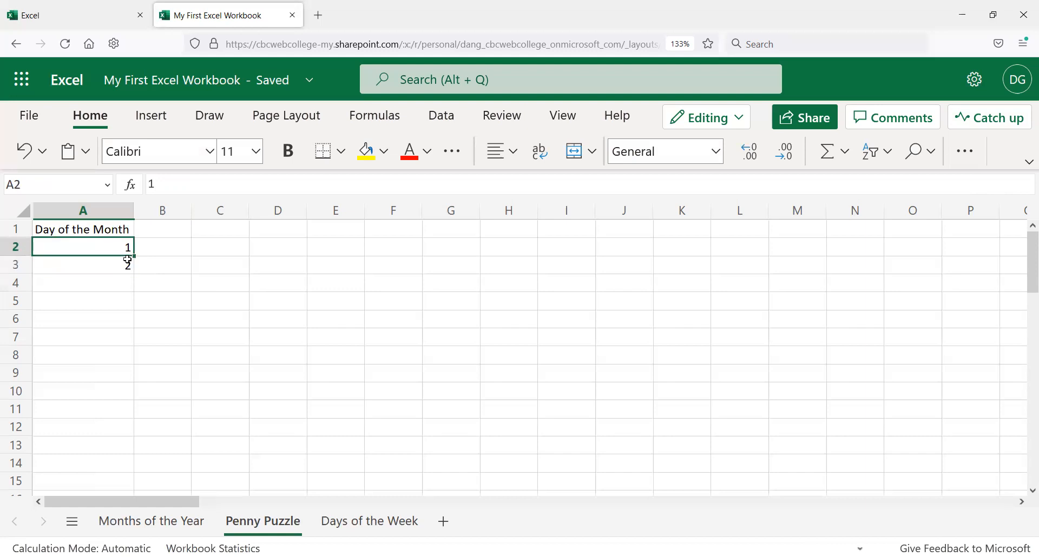
{"action": "left_click", "coordinate": [127, 261], "text": "shift"}
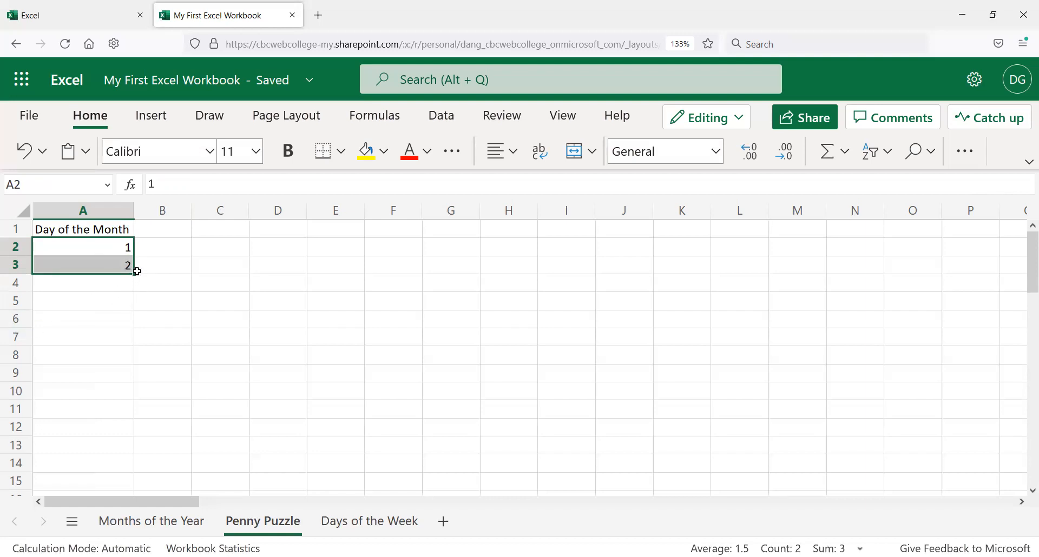
{"action": "left_click_drag", "start_coordinate": [134, 275], "coordinate": [157, 473]}
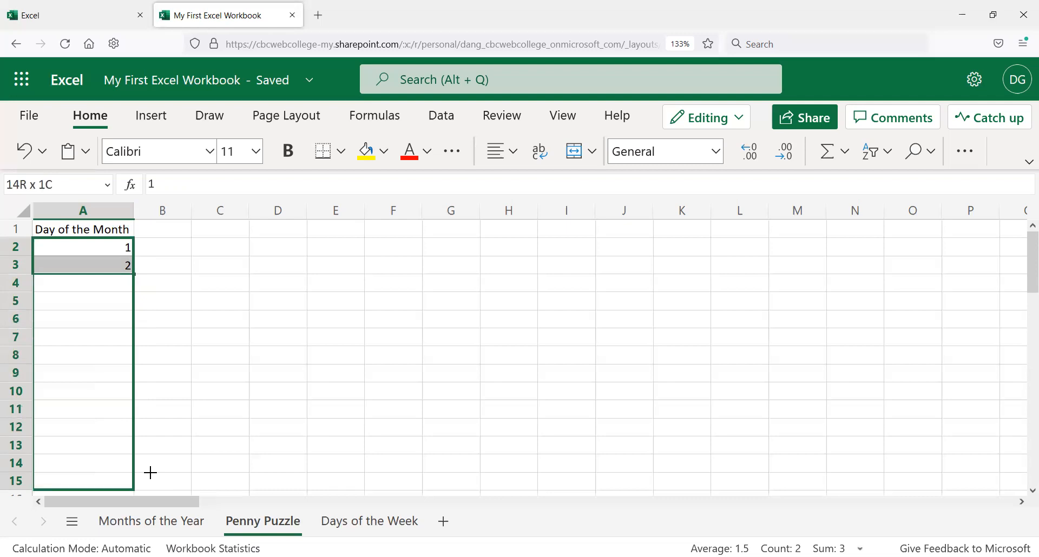
{"action": "left_click_drag", "start_coordinate": [151, 473], "coordinate": [126, 383]}
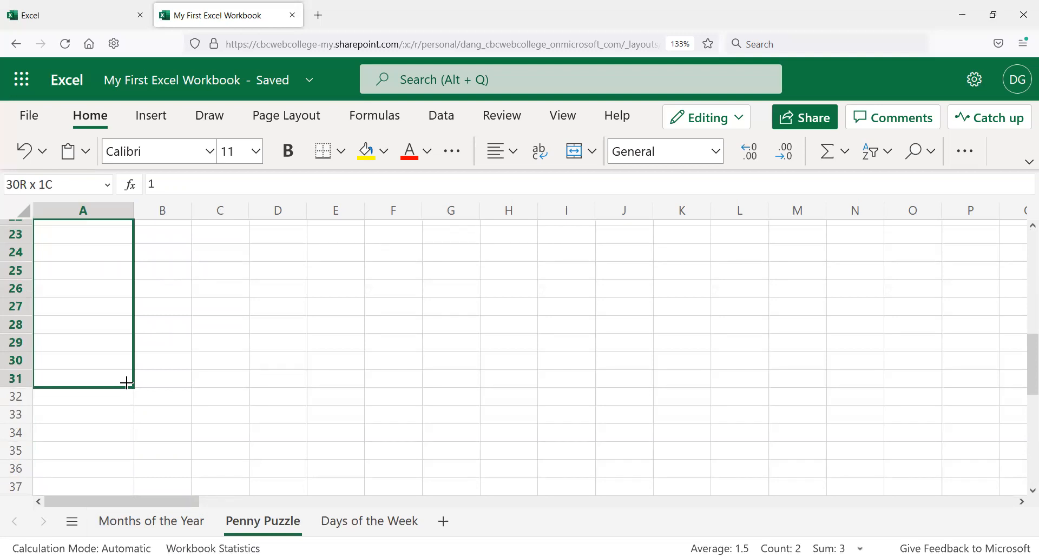
{"action": "left_click_drag", "start_coordinate": [126, 384], "coordinate": [126, 384]}
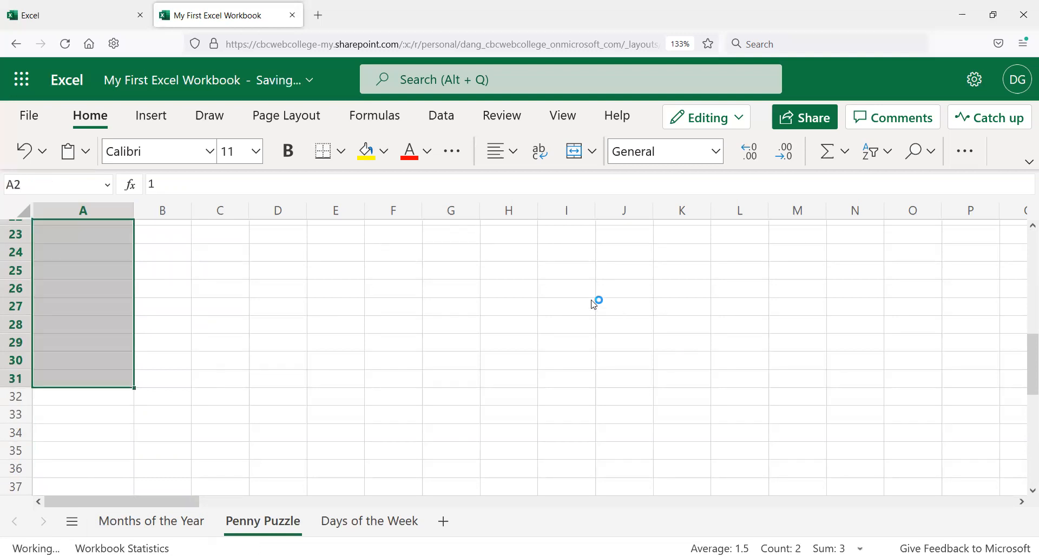
{"action": "left_click", "coordinate": [206, 311]}
{"action": "scroll", "coordinate": [190, 347], "scroll_direction": "up", "scroll_amount": 1}
{"action": "scroll", "coordinate": [190, 346], "scroll_direction": "up", "scroll_amount": 7}
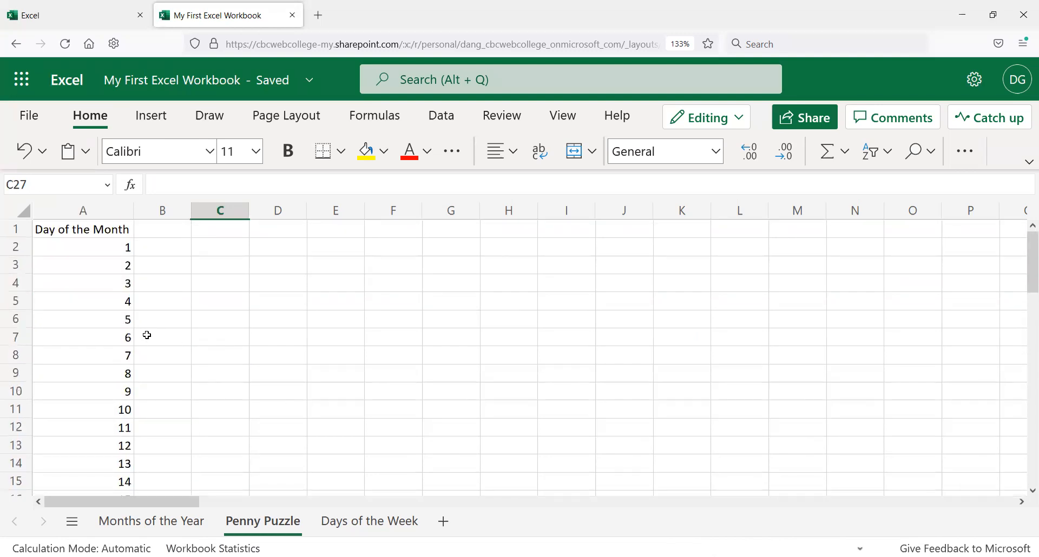
{"action": "key", "text": "ctrl+z"}
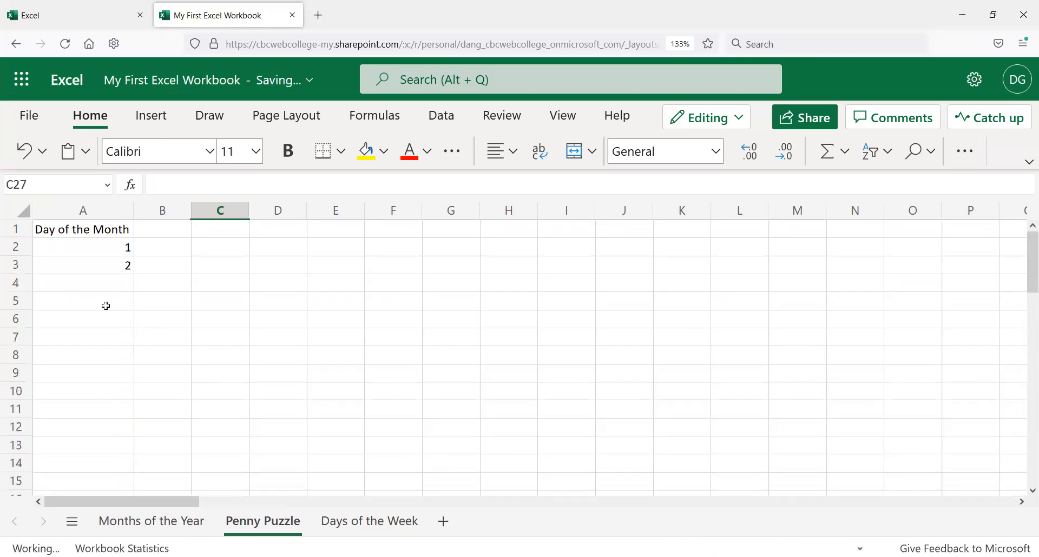
Step: AutoFill the day numbers from A2:A3 down column A through row 15
{"action": "left_click_drag", "start_coordinate": [100, 249], "coordinate": [124, 480]}
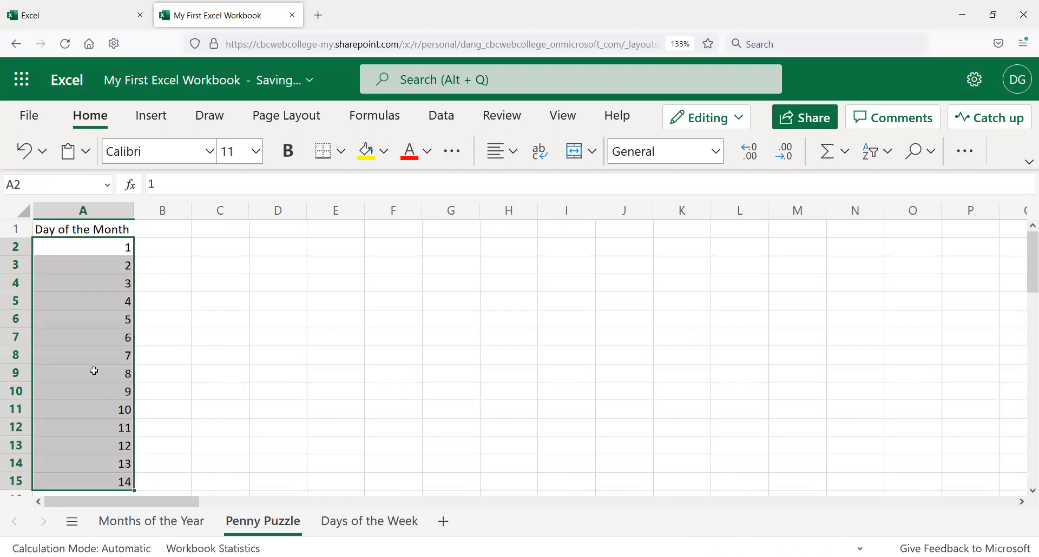
{"action": "scroll", "coordinate": [165, 349], "scroll_direction": "down", "scroll_amount": 1}
{"action": "scroll", "coordinate": [130, 338], "scroll_direction": "down", "scroll_amount": 1}
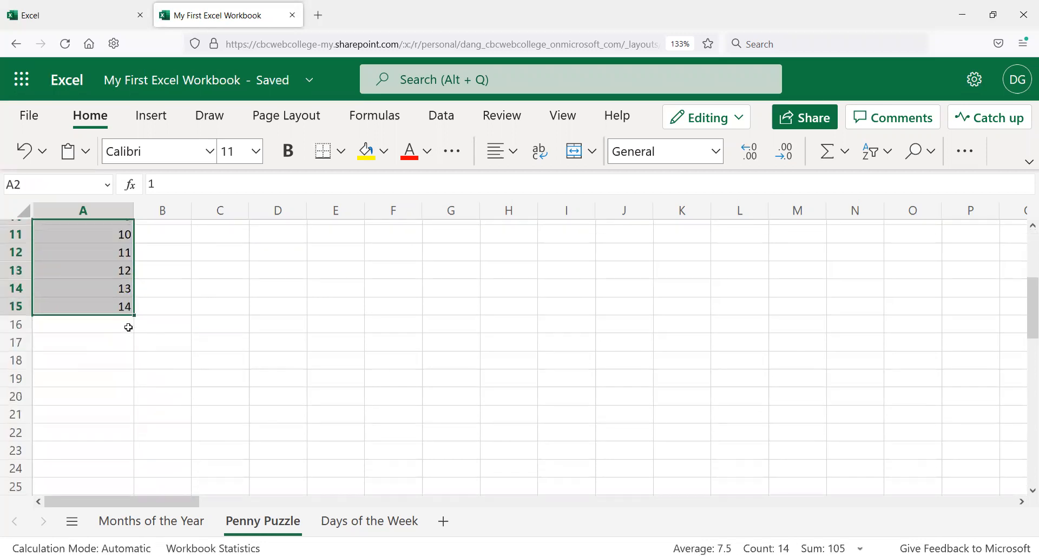
{"action": "scroll", "coordinate": [103, 291], "scroll_direction": "down", "scroll_amount": 1}
{"action": "scroll", "coordinate": [102, 293], "scroll_direction": "up", "scroll_amount": 1}
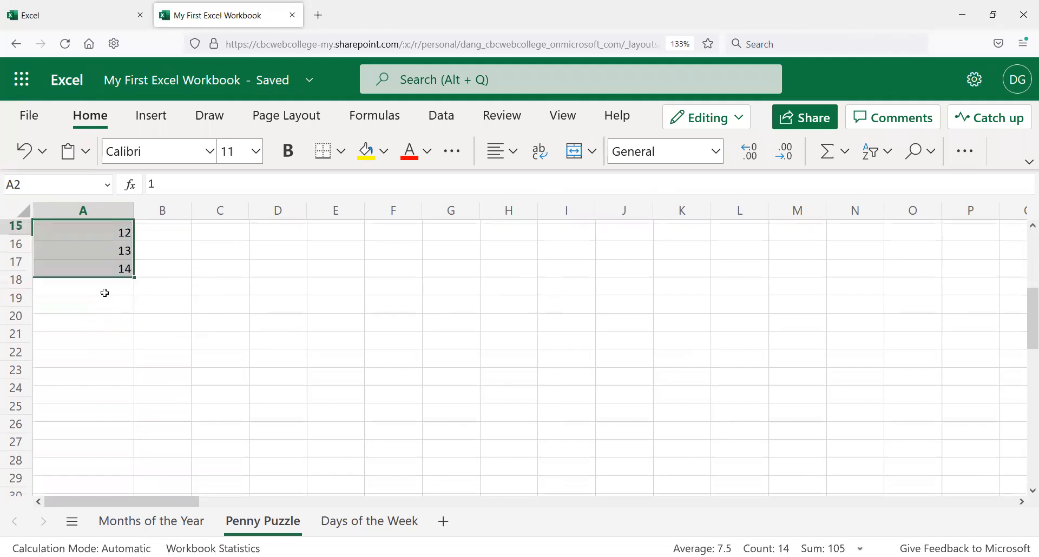
{"action": "scroll", "coordinate": [99, 299], "scroll_direction": "down", "scroll_amount": 1}
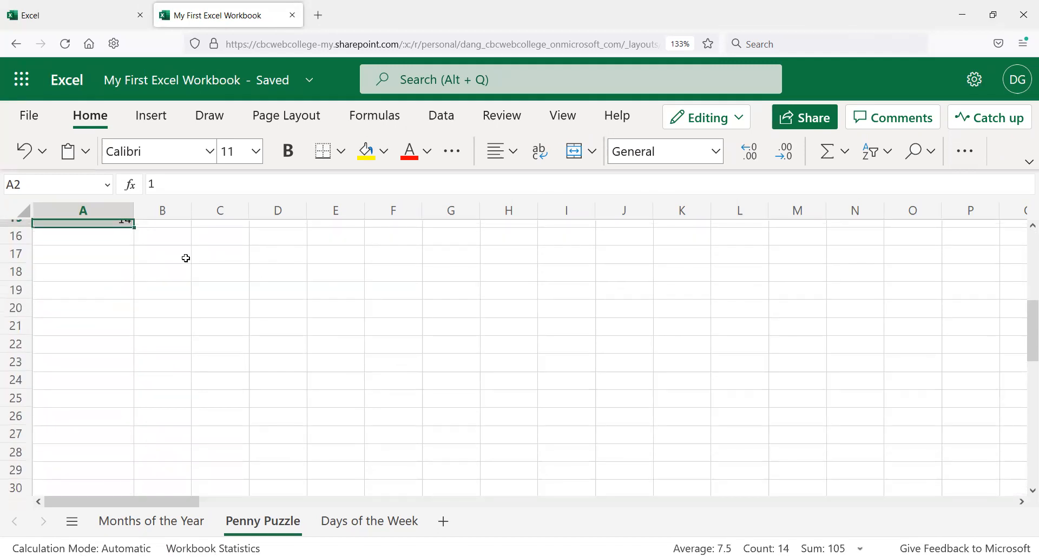
Step: Extend the day-number series in column A down to row 31
{"action": "left_click", "coordinate": [127, 237]}
{"action": "key", "text": "Up"}
{"action": "key", "text": "Up"}
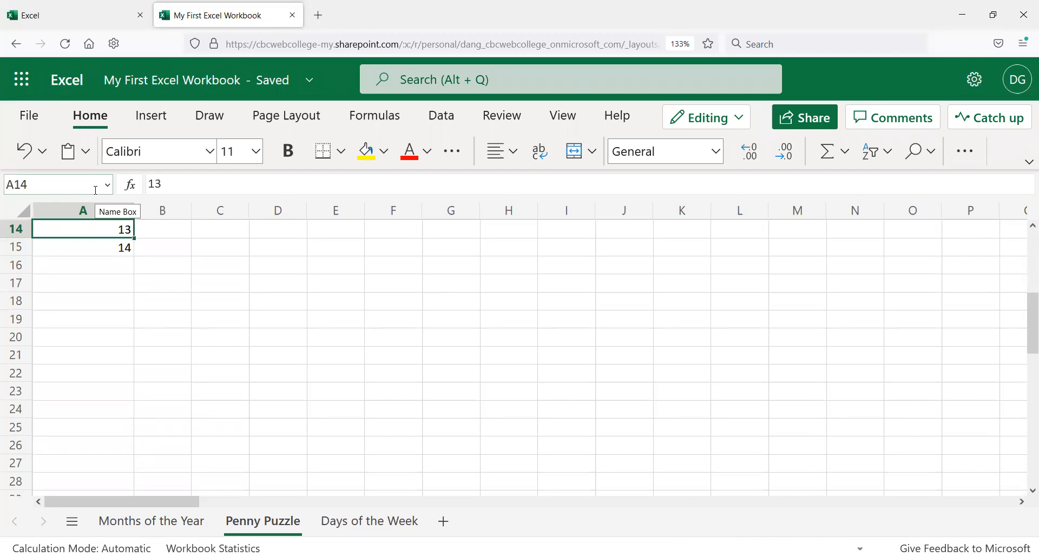
{"action": "left_click_drag", "start_coordinate": [121, 231], "coordinate": [121, 479]}
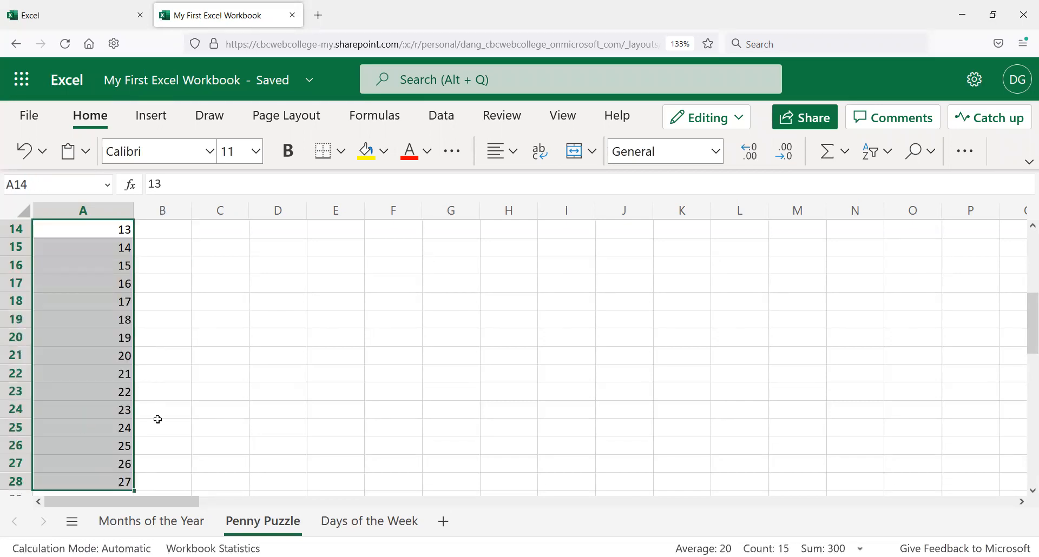
{"action": "scroll", "coordinate": [157, 418], "scroll_direction": "down", "scroll_amount": 3}
{"action": "left_click_drag", "start_coordinate": [96, 282], "coordinate": [132, 362]}
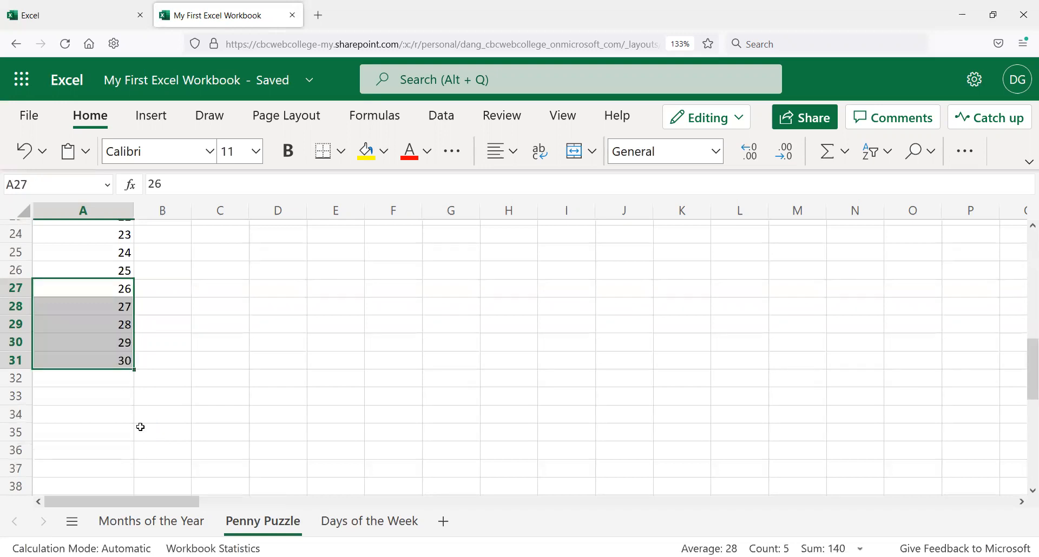
{"action": "scroll", "coordinate": [143, 425], "scroll_direction": "up", "scroll_amount": 2}
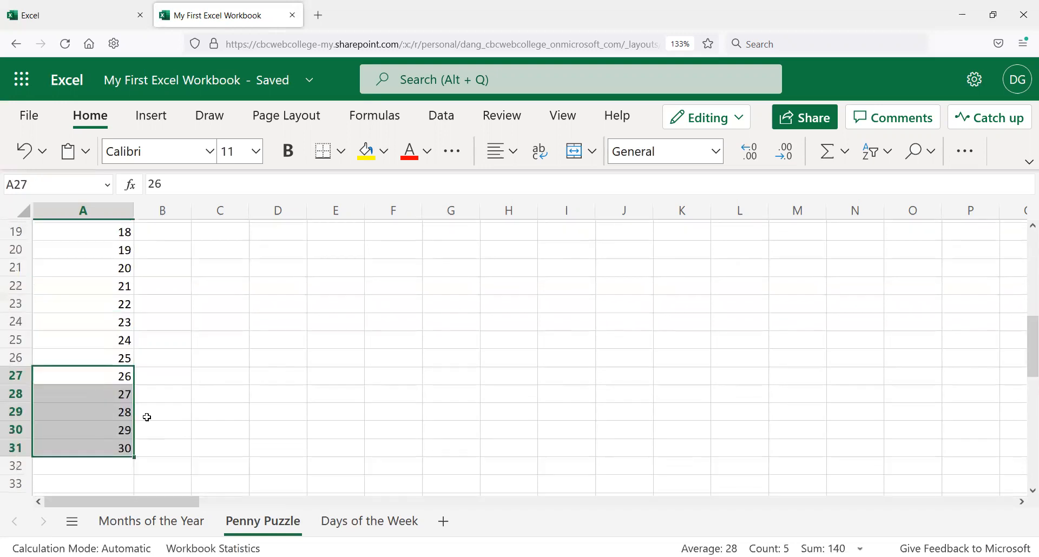
Step: Inspect the filled day numbers in column A cell by cell
{"action": "left_click", "coordinate": [120, 352]}
{"action": "scroll", "coordinate": [155, 374], "scroll_direction": "up", "scroll_amount": 6}
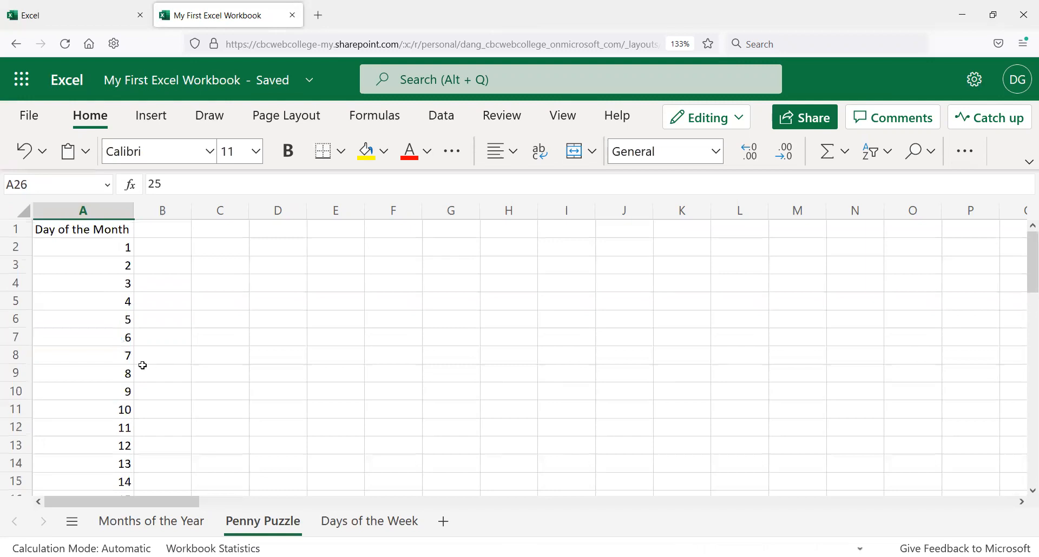
{"action": "left_click", "coordinate": [103, 354]}
{"action": "scroll", "coordinate": [79, 391], "scroll_direction": "down", "scroll_amount": 2}
{"action": "left_click", "coordinate": [87, 372]}
{"action": "scroll", "coordinate": [85, 366], "scroll_direction": "down", "scroll_amount": 3}
{"action": "scroll", "coordinate": [85, 366], "scroll_direction": "up", "scroll_amount": 5}
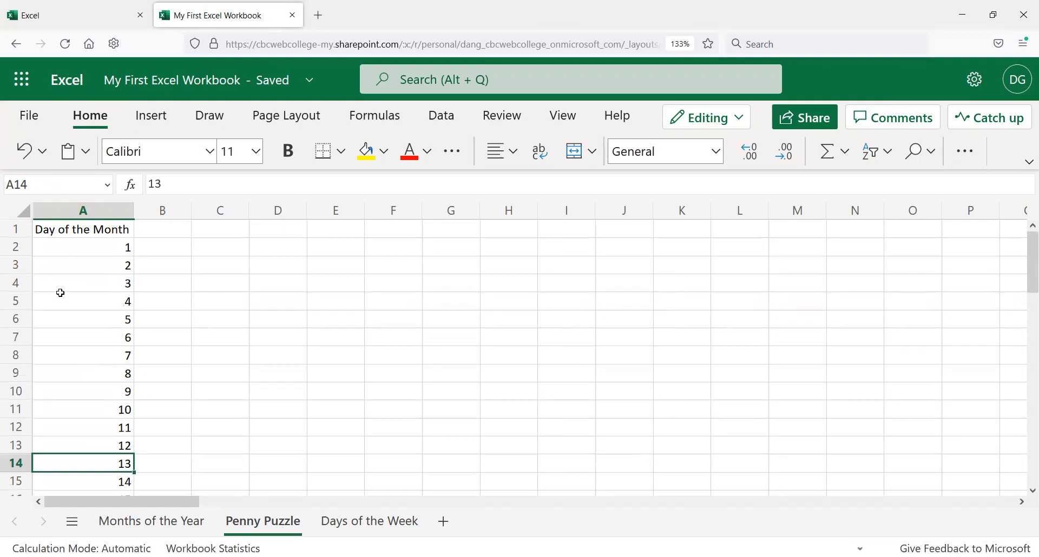
{"action": "left_click", "coordinate": [104, 245]}
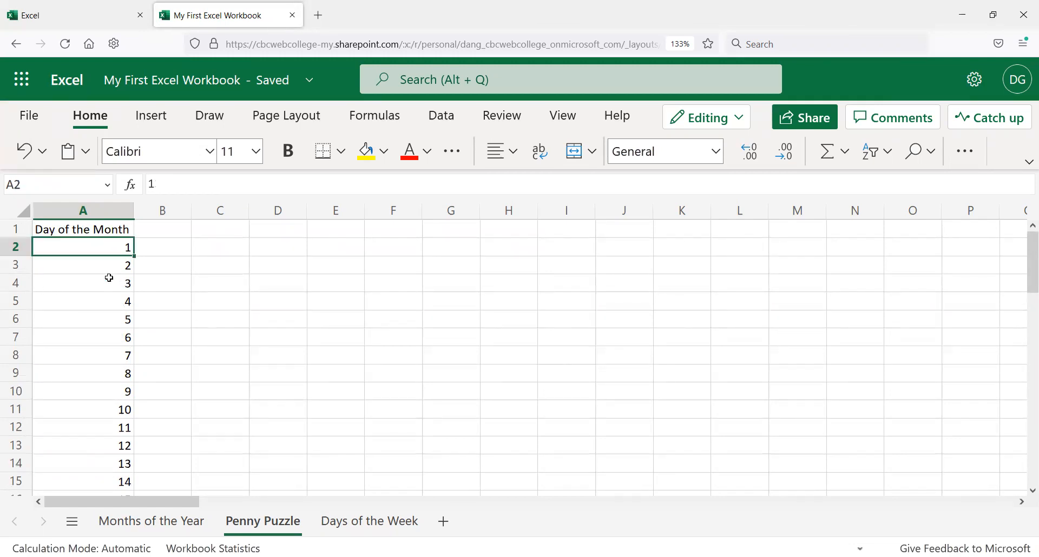
{"action": "left_click", "coordinate": [106, 268]}
{"action": "left_click", "coordinate": [102, 303]}
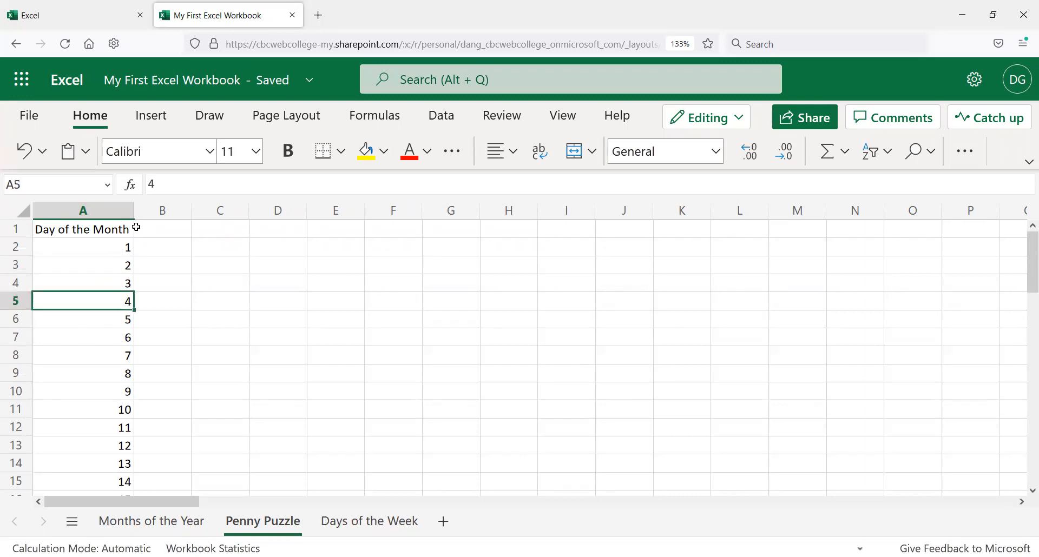
{"action": "left_click", "coordinate": [115, 285]}
{"action": "left_click", "coordinate": [76, 355]}
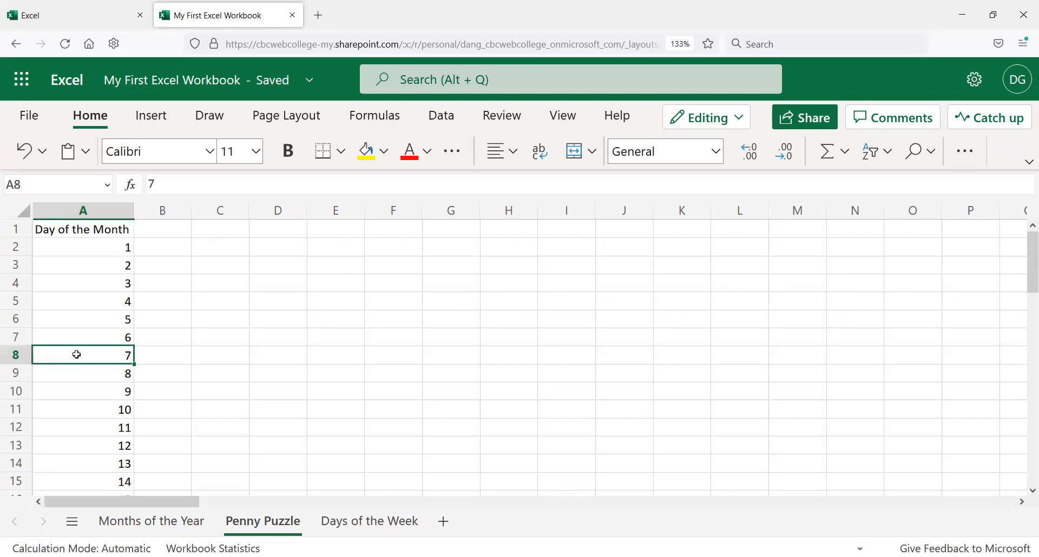
{"action": "left_click", "coordinate": [111, 249]}
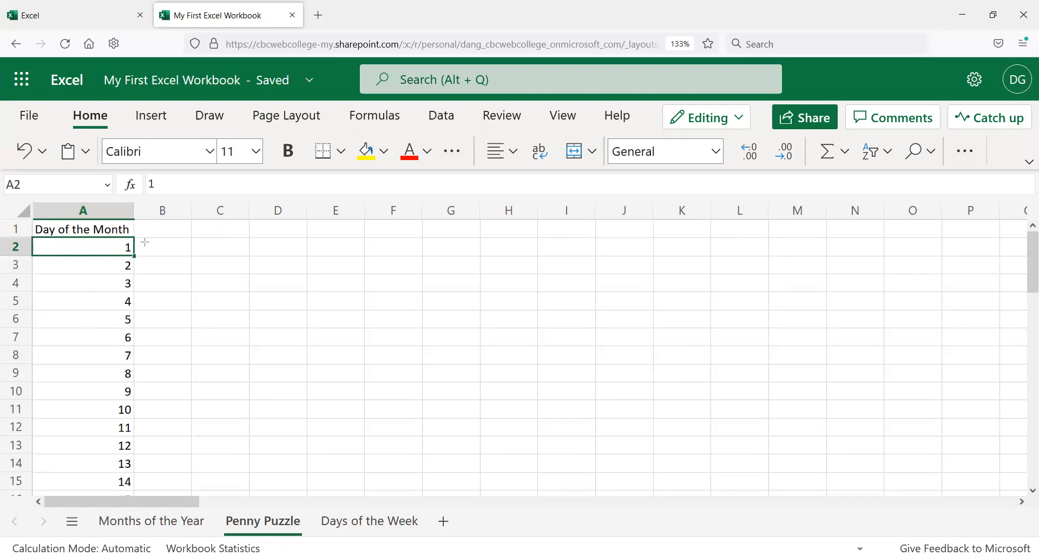
Step: Center-align all contents of column A
{"action": "left_click", "coordinate": [108, 212]}
{"action": "scroll", "coordinate": [162, 309], "scroll_direction": "down", "scroll_amount": 10}
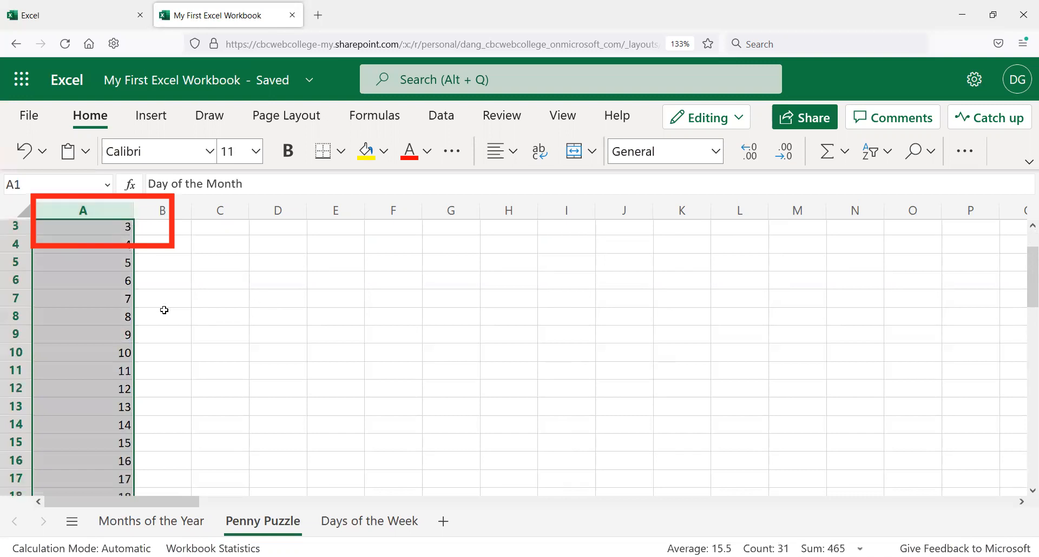
{"action": "scroll", "coordinate": [157, 313], "scroll_direction": "down", "scroll_amount": 8}
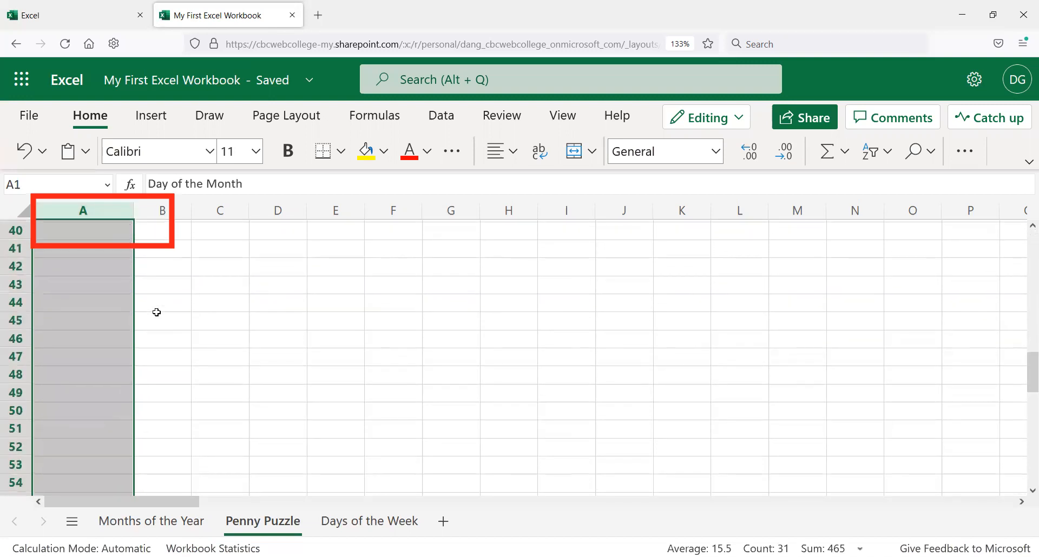
{"action": "scroll", "coordinate": [174, 298], "scroll_direction": "up", "scroll_amount": 7}
{"action": "scroll", "coordinate": [177, 299], "scroll_direction": "up", "scroll_amount": 11}
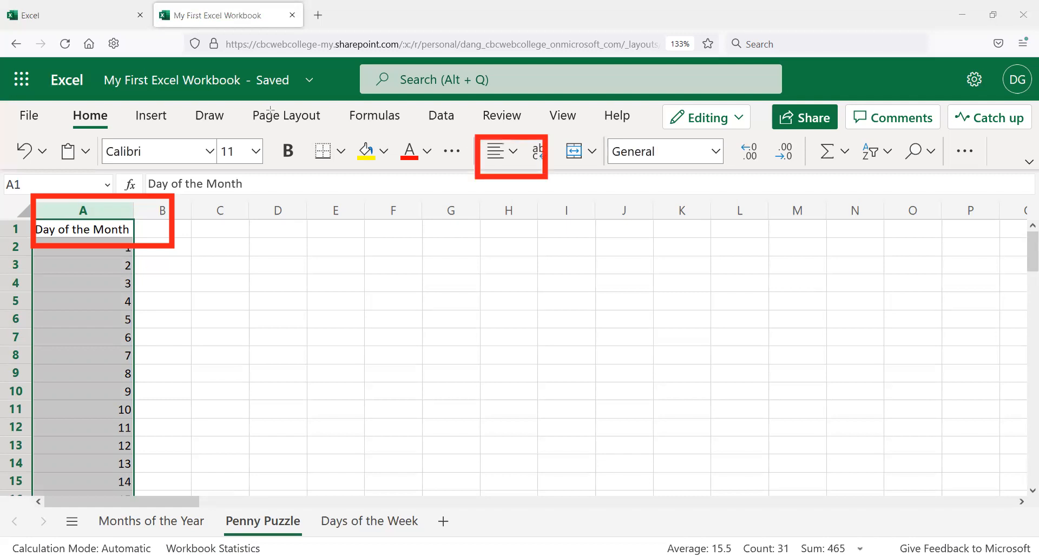
{"action": "left_click", "coordinate": [519, 156]}
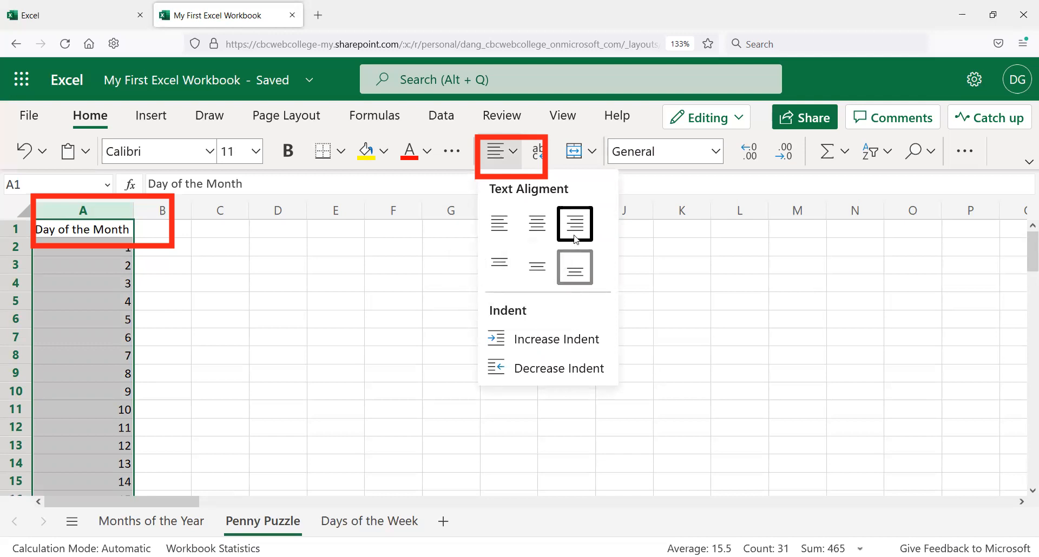
{"action": "left_click", "coordinate": [538, 223]}
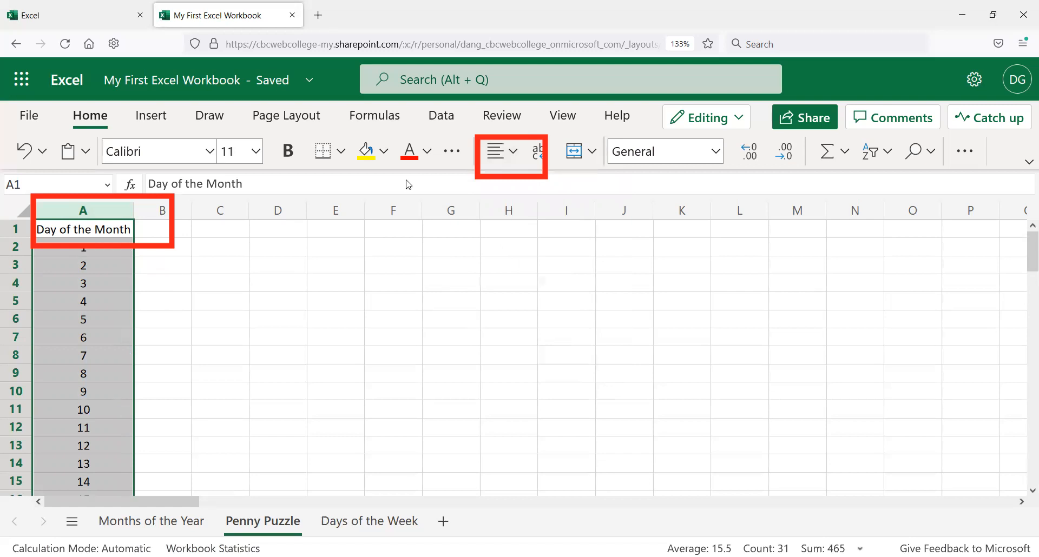
Step: Widen column A so the Day of the Month heading fits
{"action": "left_click", "coordinate": [109, 250]}
{"action": "left_click", "coordinate": [107, 285]}
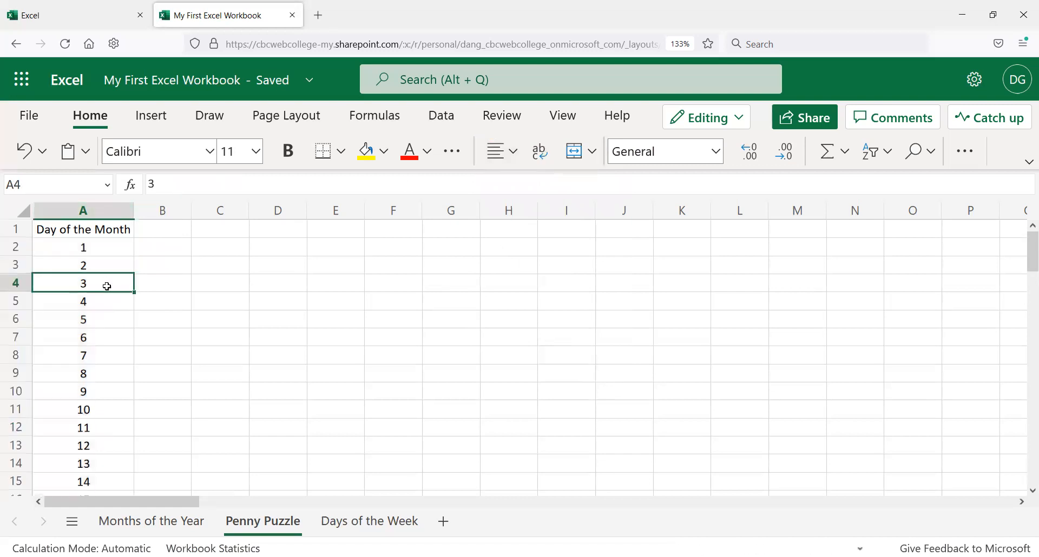
{"action": "left_click", "coordinate": [111, 319]}
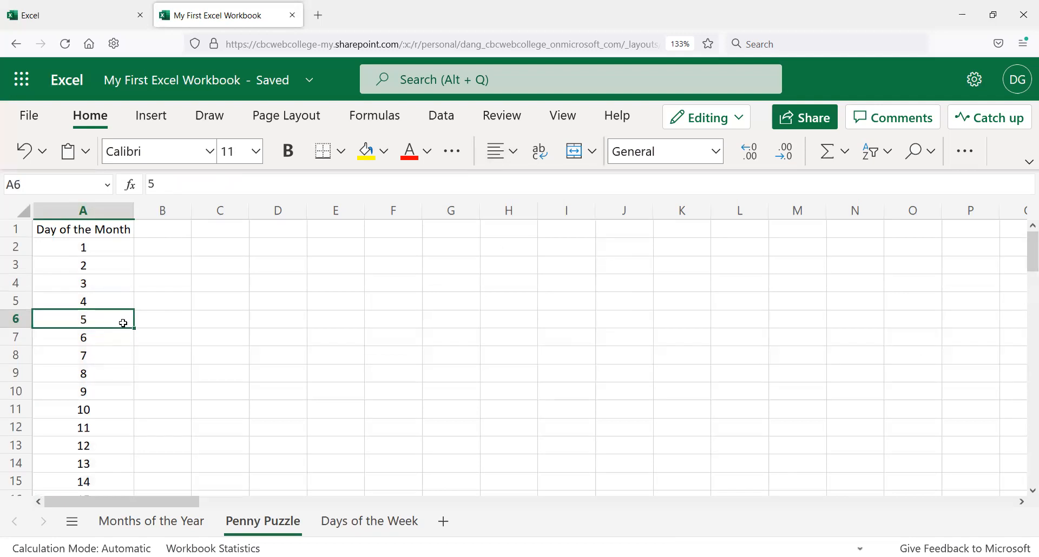
{"action": "left_click", "coordinate": [127, 394]}
{"action": "left_click", "coordinate": [108, 251]}
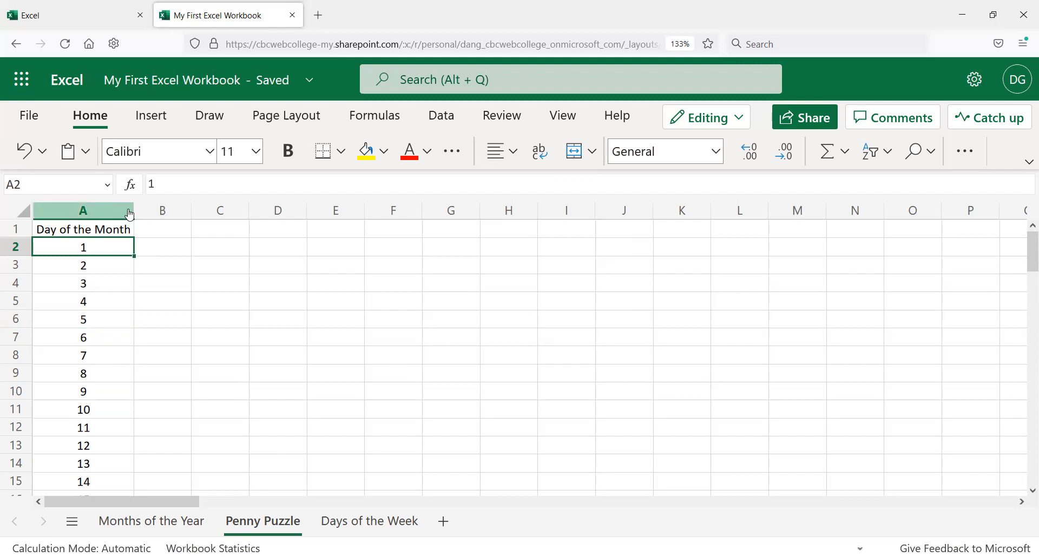
{"action": "left_click", "coordinate": [173, 230]}
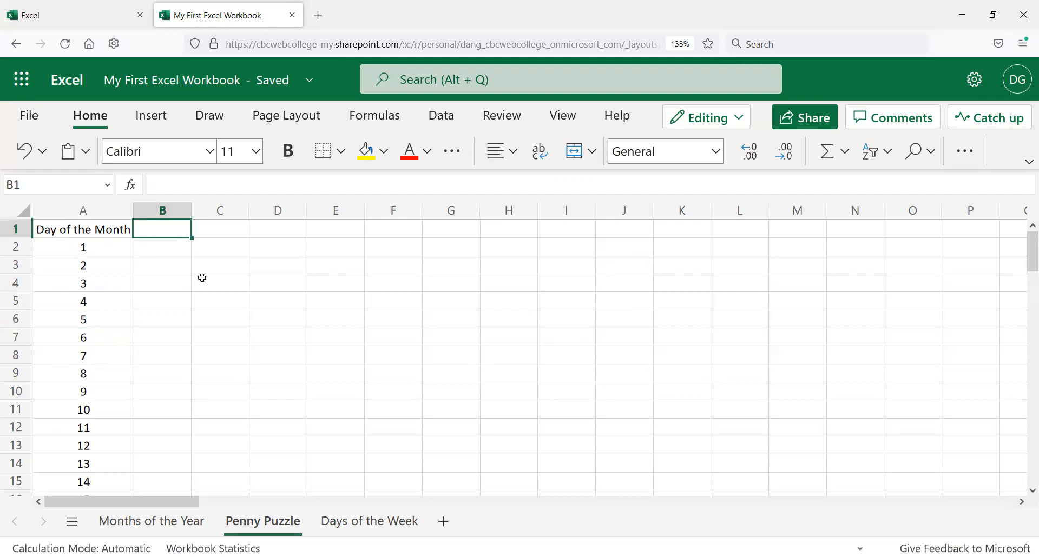
{"action": "left_click_drag", "start_coordinate": [134, 210], "coordinate": [144, 219]}
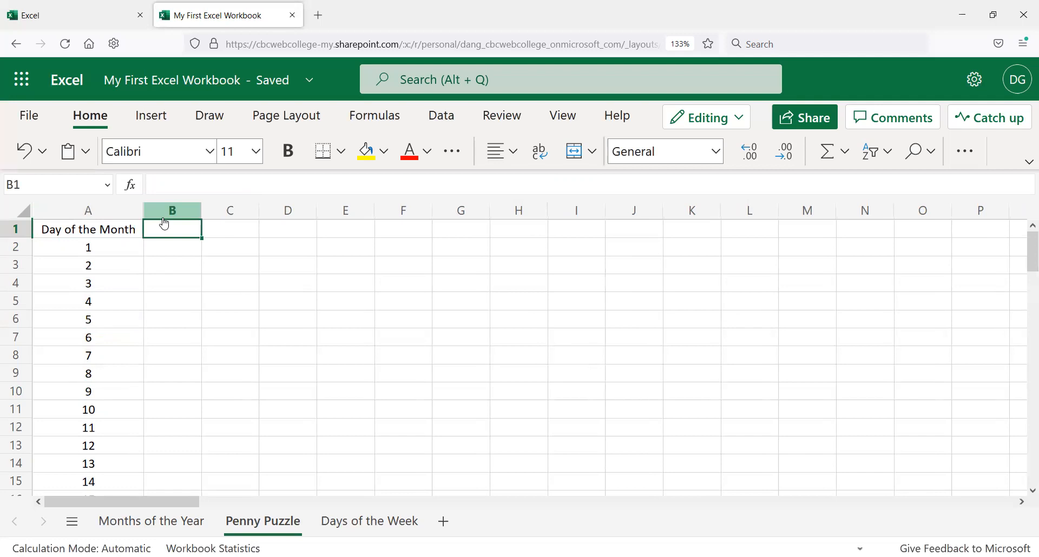
Step: Enter the heading Amount Earned in cell B1
{"action": "type", "text": "Amount"}
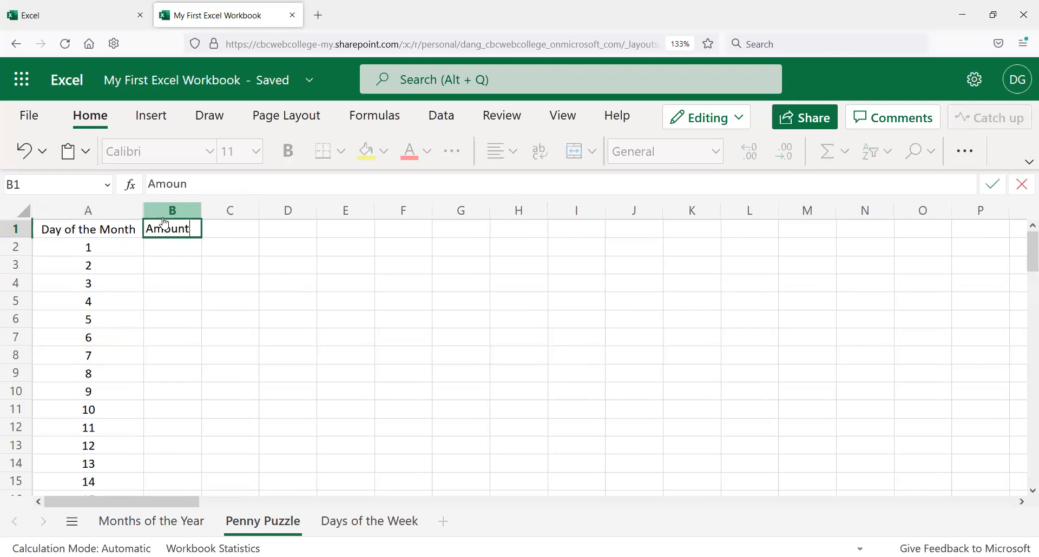
{"action": "type", "text": " Earned"}
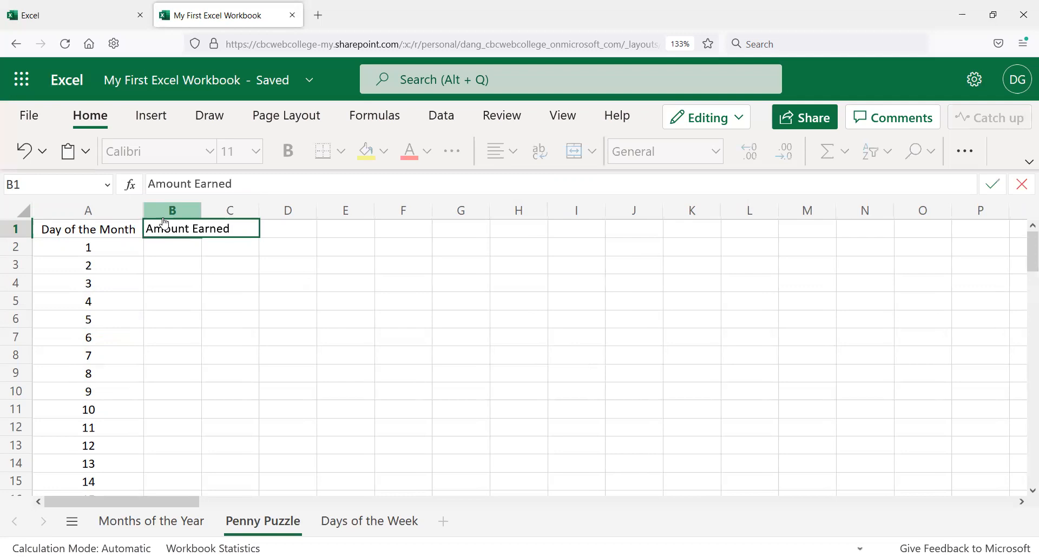
{"action": "key", "text": "Return"}
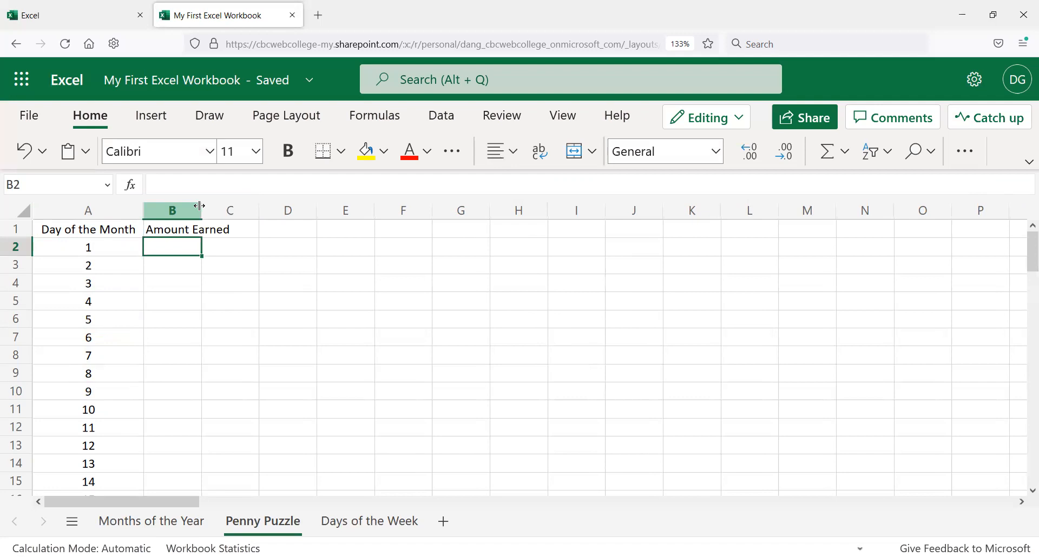
{"action": "left_click_drag", "start_coordinate": [200, 209], "coordinate": [241, 211]}
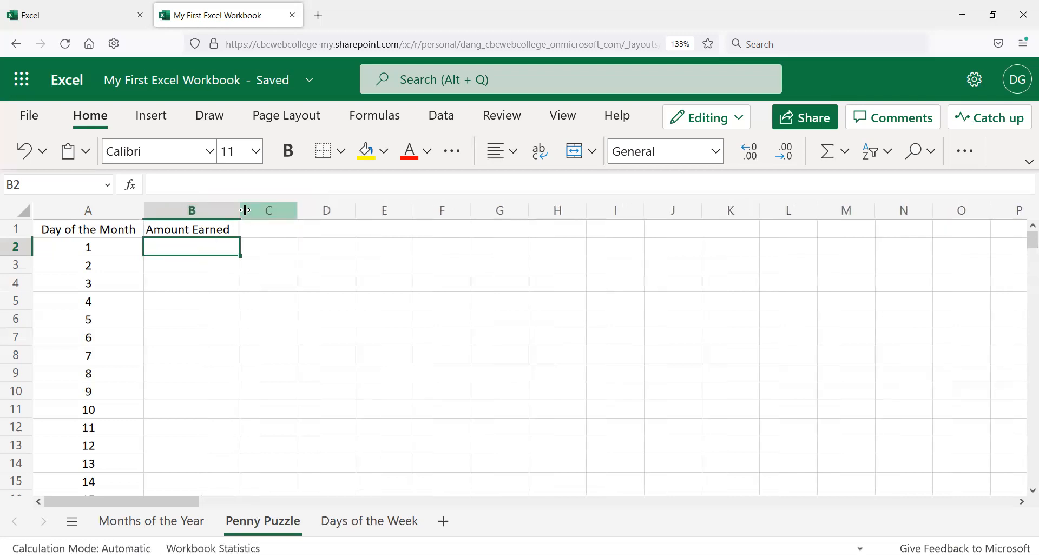
{"action": "left_click", "coordinate": [238, 210]}
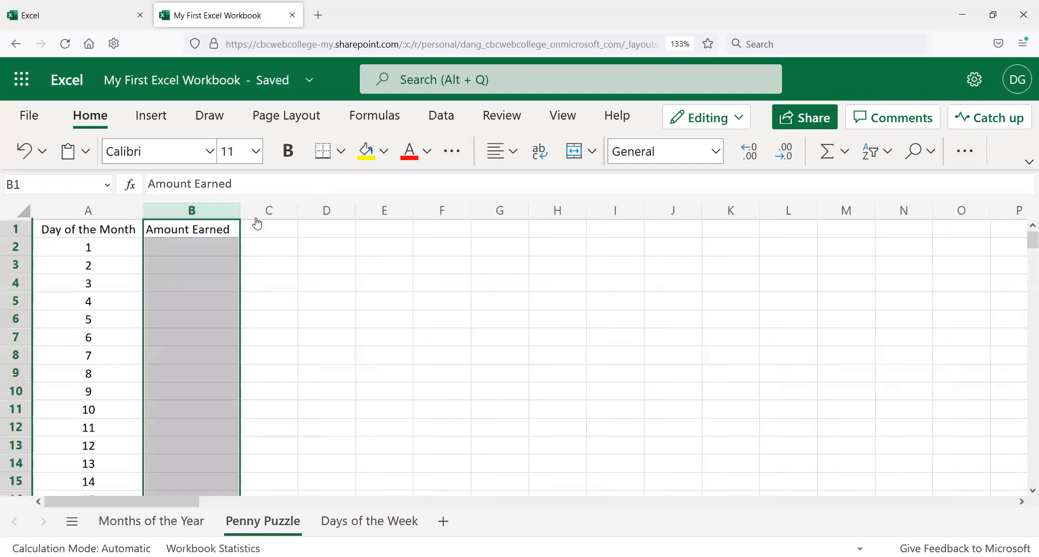
{"action": "left_click", "coordinate": [269, 240]}
{"action": "key", "text": "ctrl+z"}
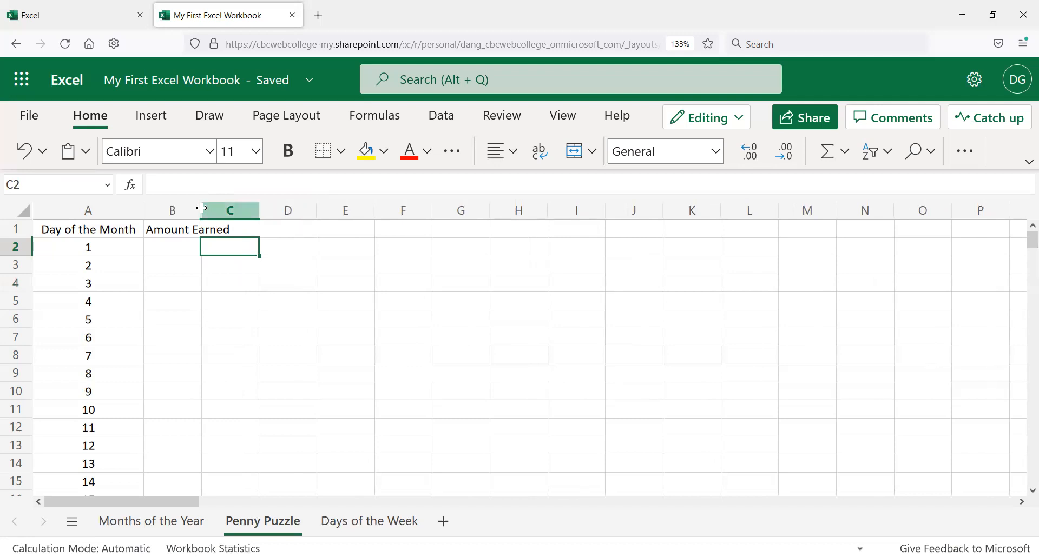
Step: Fit column B's width to its Amount Earned heading
{"action": "left_click", "coordinate": [185, 253]}
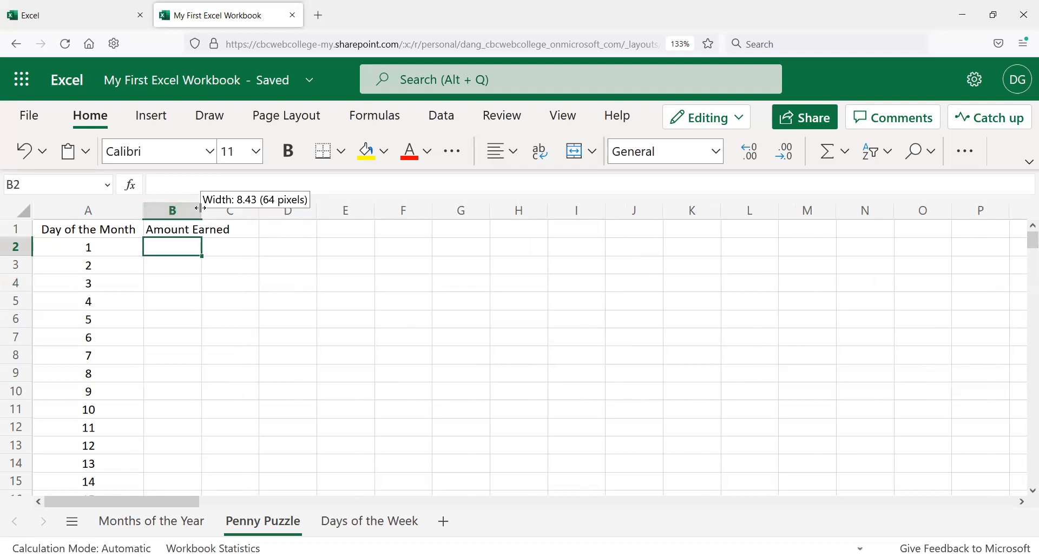
{"action": "left_click_drag", "start_coordinate": [201, 208], "coordinate": [238, 225]}
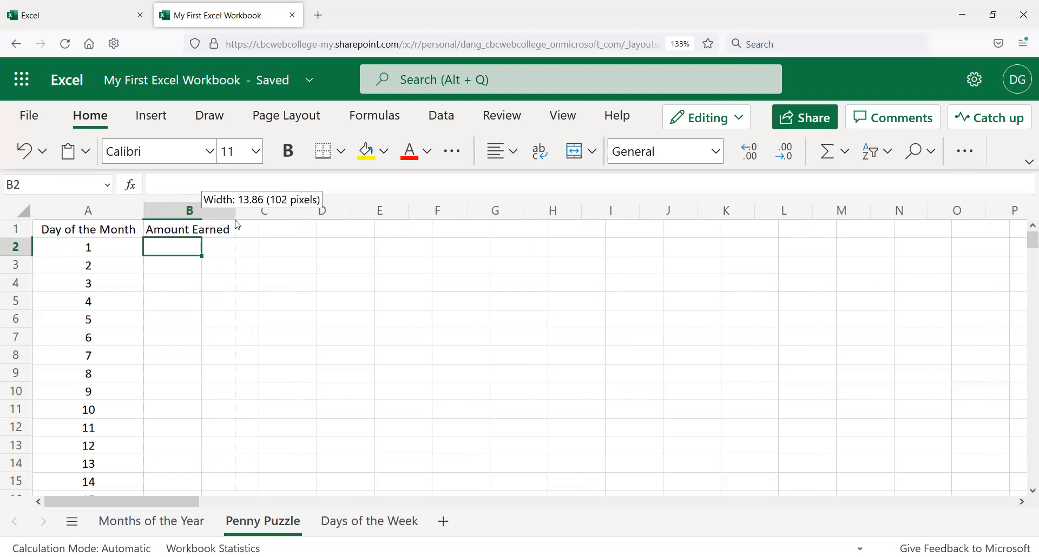
{"action": "left_click_drag", "start_coordinate": [217, 271], "coordinate": [216, 270]}
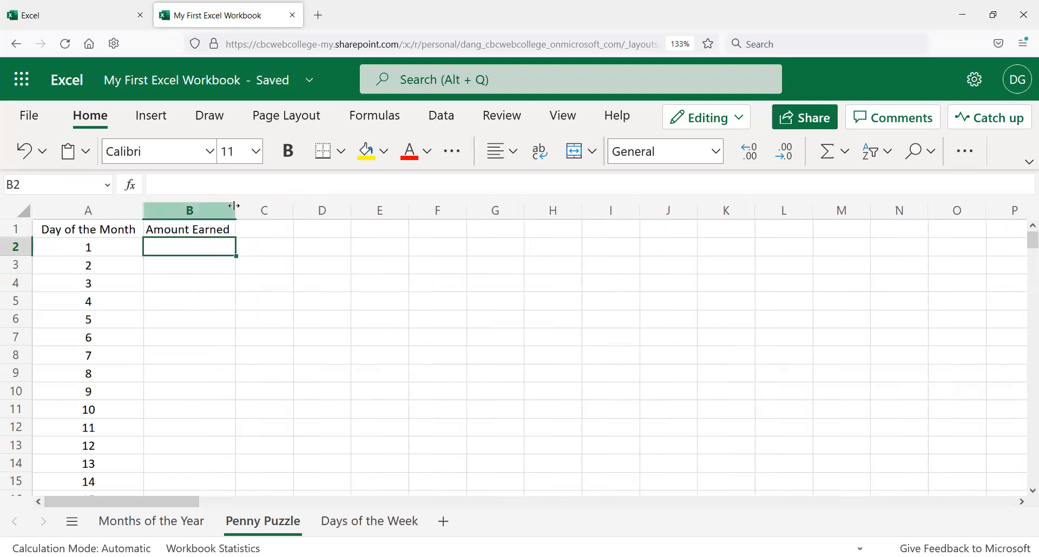
{"action": "left_click_drag", "start_coordinate": [218, 210], "coordinate": [201, 209]}
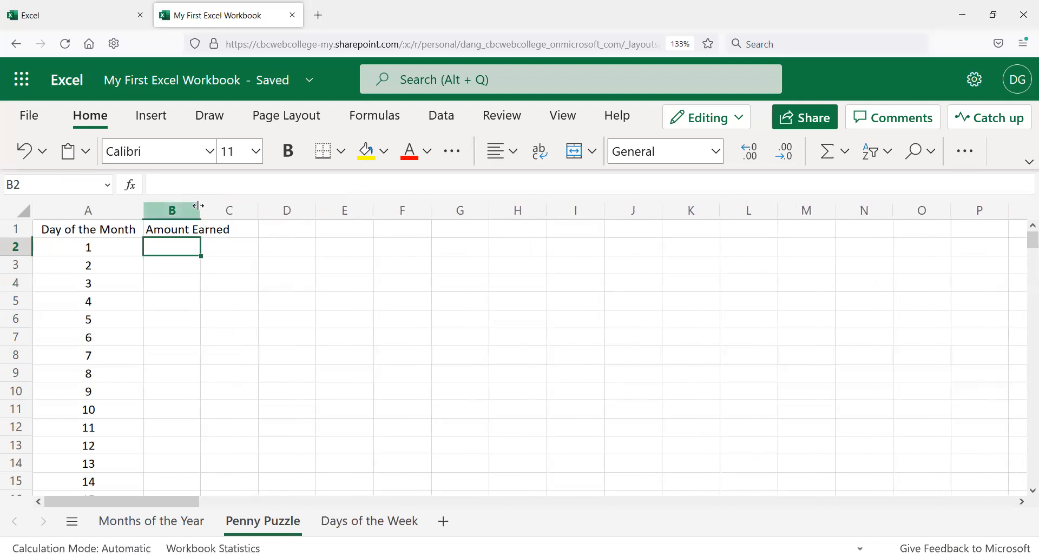
{"action": "double_click", "coordinate": [201, 210]}
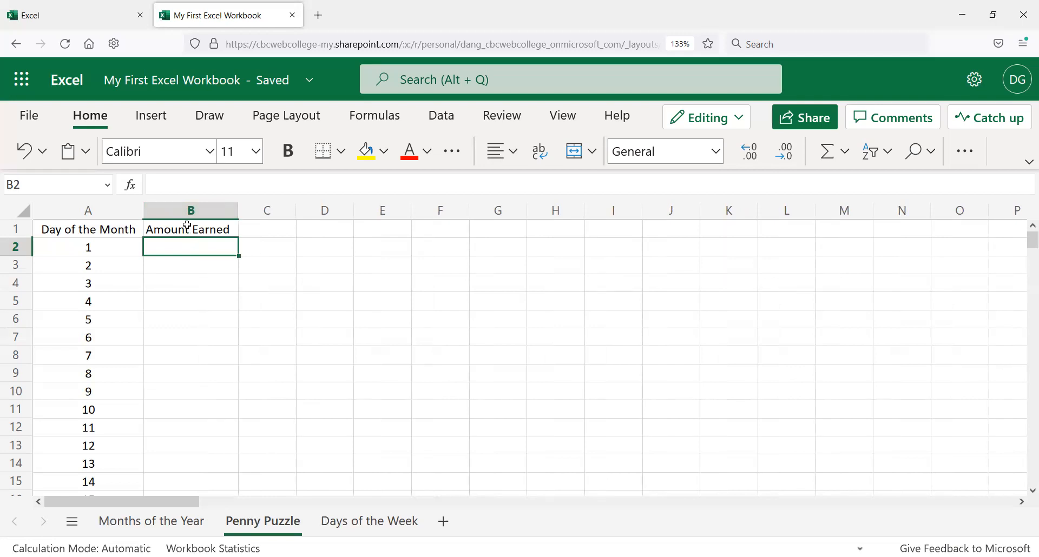
{"action": "scroll", "coordinate": [187, 327], "scroll_direction": "down", "scroll_amount": 5}
{"action": "scroll", "coordinate": [187, 327], "scroll_direction": "down", "scroll_amount": 19}
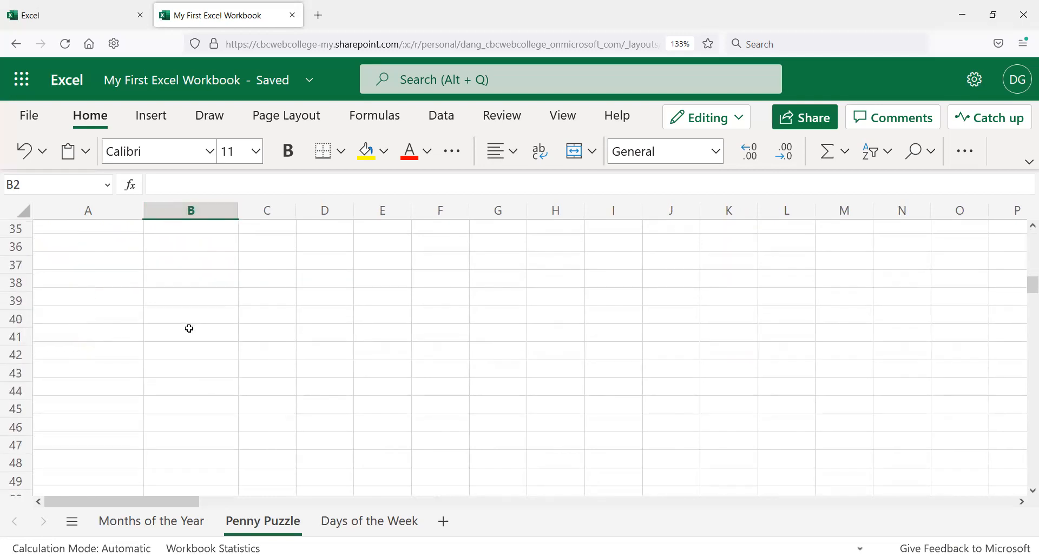
{"action": "scroll", "coordinate": [187, 311], "scroll_direction": "up", "scroll_amount": 20}
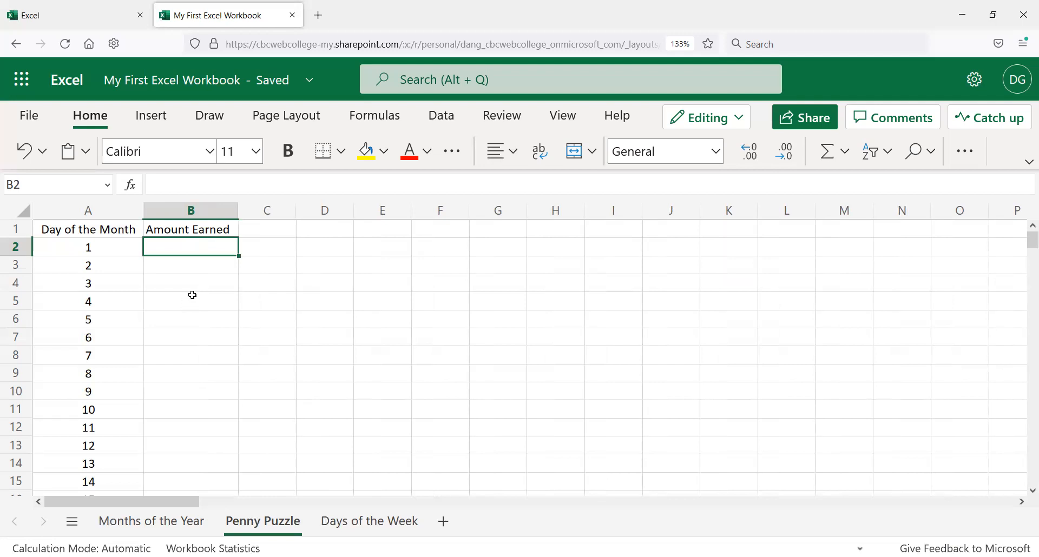
{"action": "left_click_drag", "start_coordinate": [248, 213], "coordinate": [328, 213]}
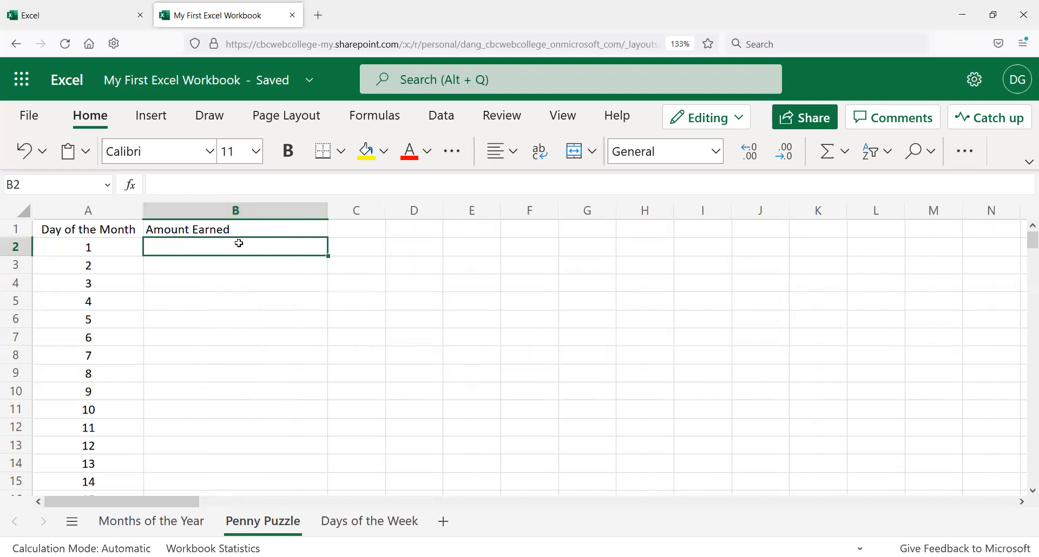
{"action": "left_click_drag", "start_coordinate": [328, 210], "coordinate": [204, 208]}
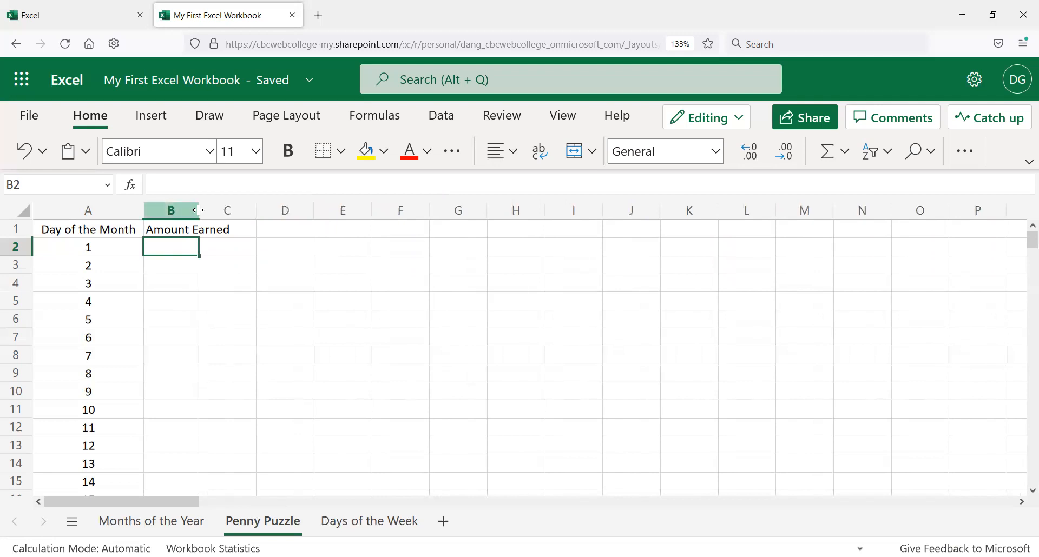
{"action": "left_click_drag", "start_coordinate": [198, 210], "coordinate": [479, 212]}
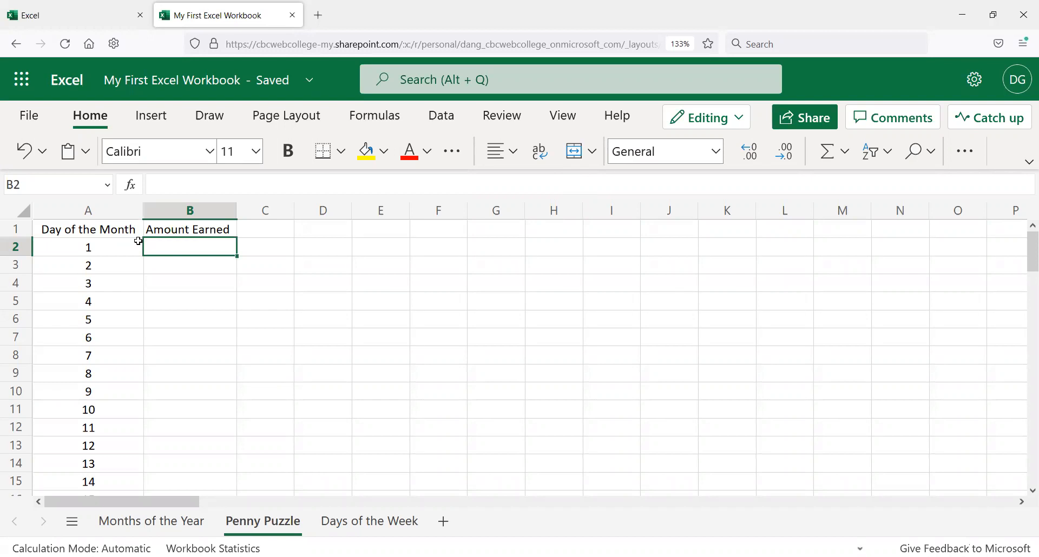
Step: Enter 0.01 in cell B2
{"action": "type", "text": "."}
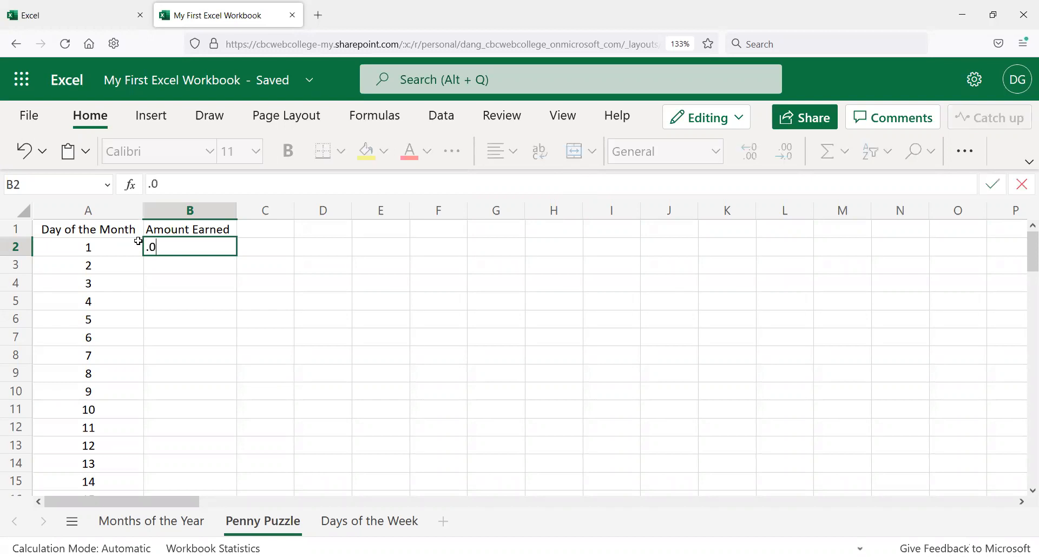
{"action": "key", "text": "Return"}
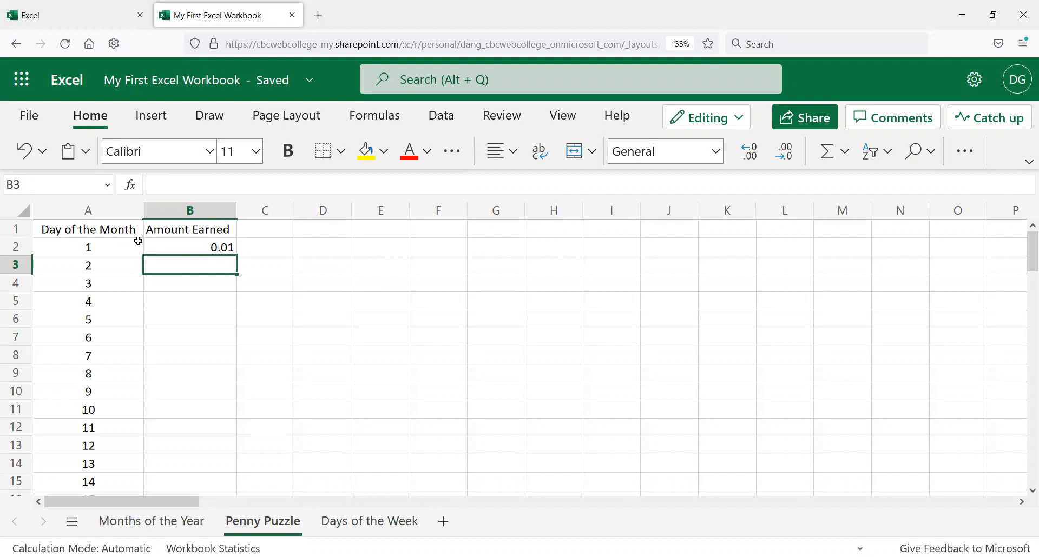
{"action": "left_click", "coordinate": [178, 246]}
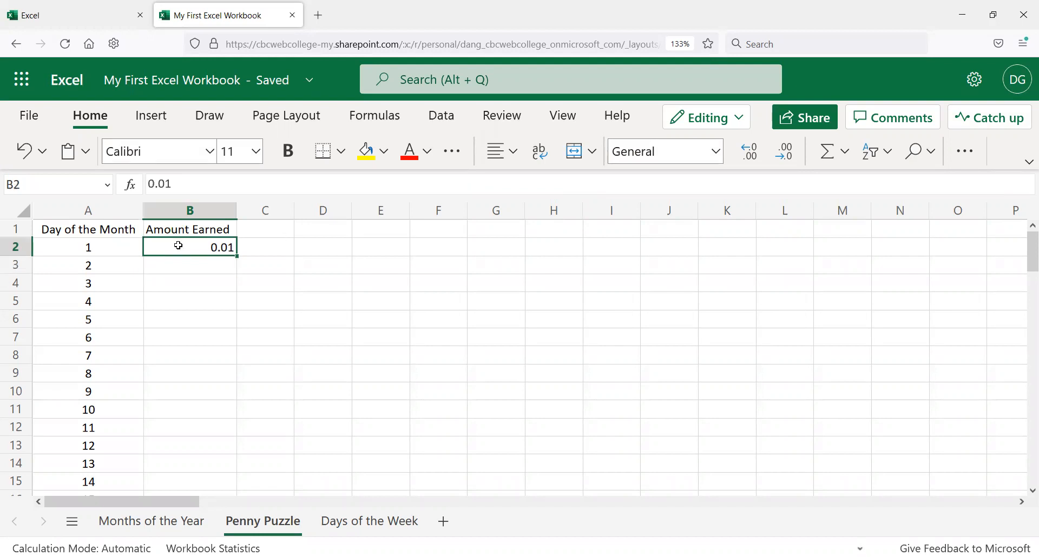
Step: Apply the Currency number format to all of column B
{"action": "left_click", "coordinate": [202, 214]}
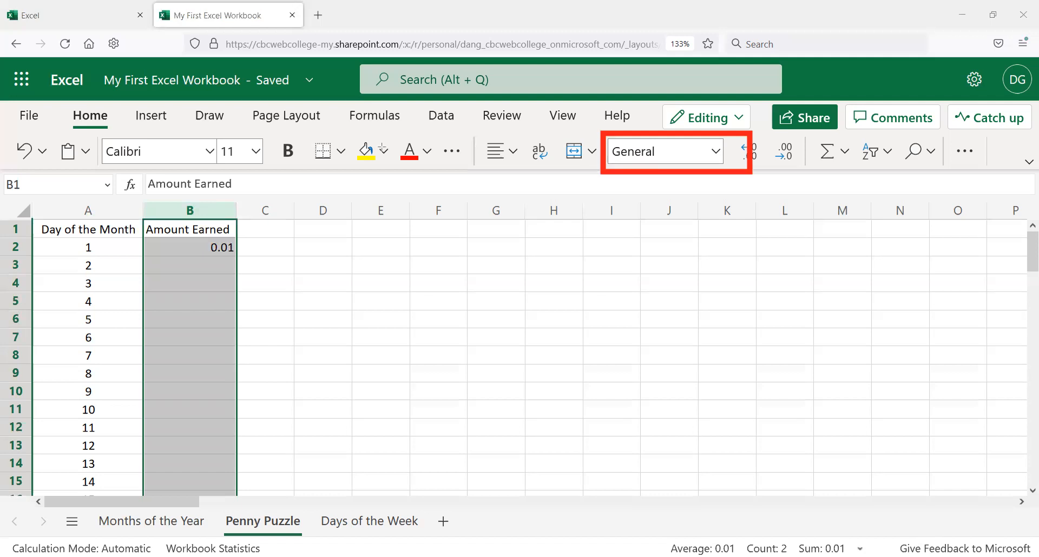
{"action": "left_click", "coordinate": [716, 151]}
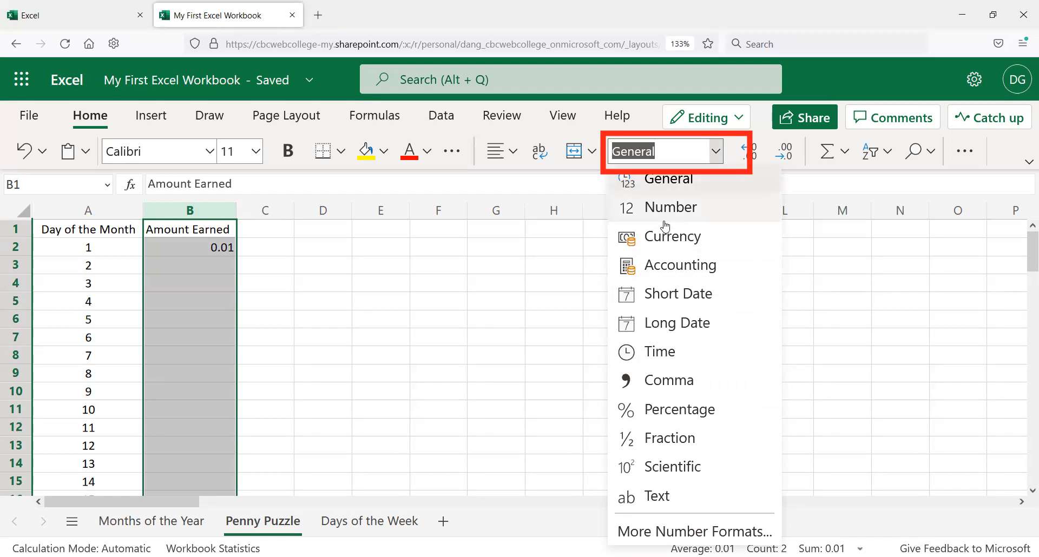
{"action": "left_click", "coordinate": [673, 243]}
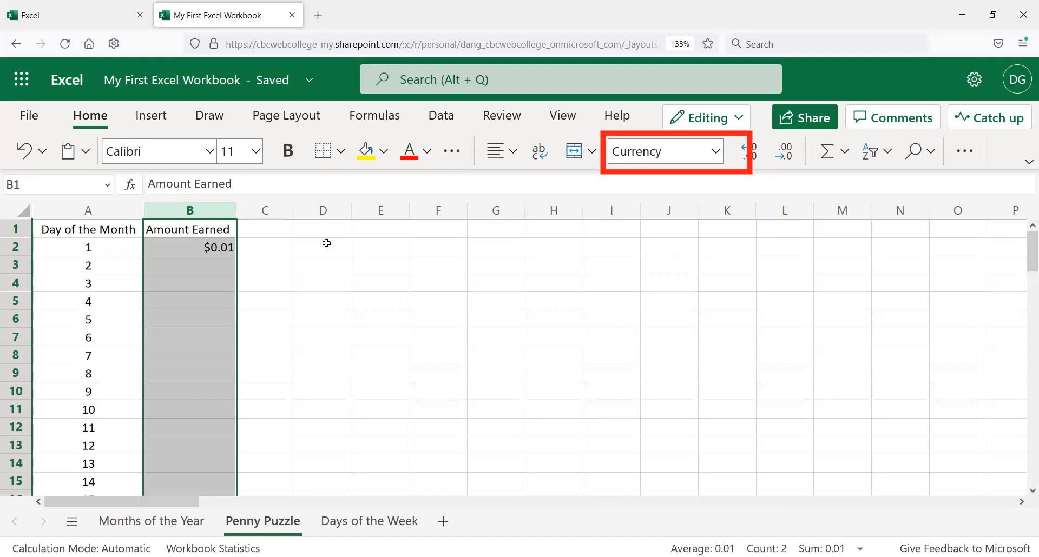
Step: Enter the formula =B2*2 in cell B3 to double the previous day's amount
{"action": "left_click", "coordinate": [220, 250]}
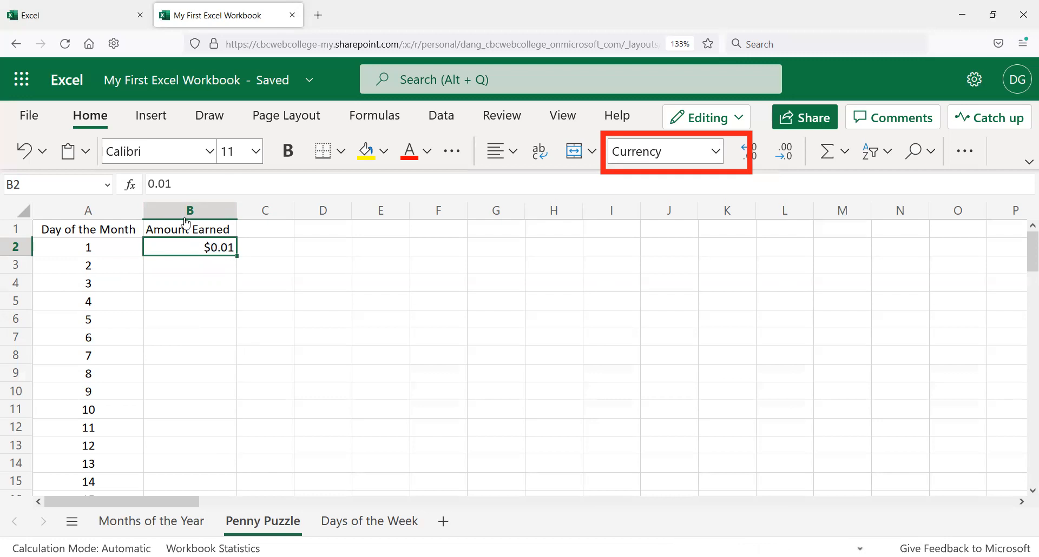
{"action": "left_click", "coordinate": [215, 263]}
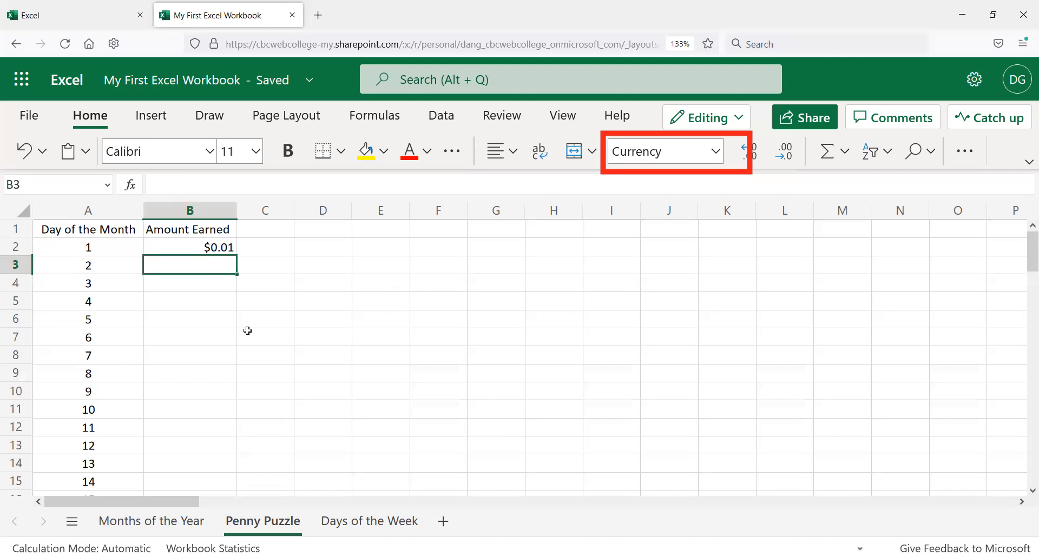
{"action": "left_click", "coordinate": [208, 249]}
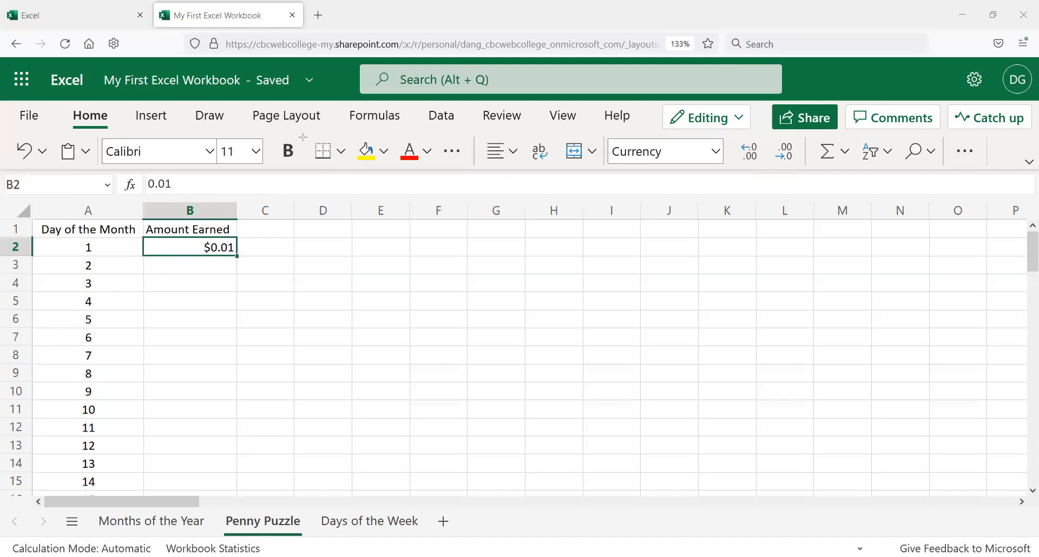
{"action": "left_click", "coordinate": [195, 265]}
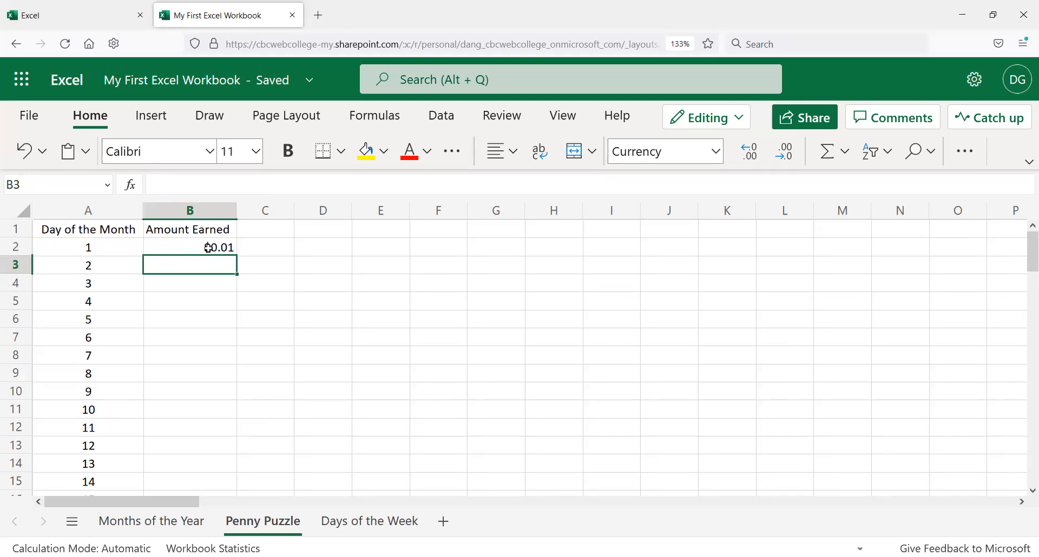
{"action": "type", "text": "="}
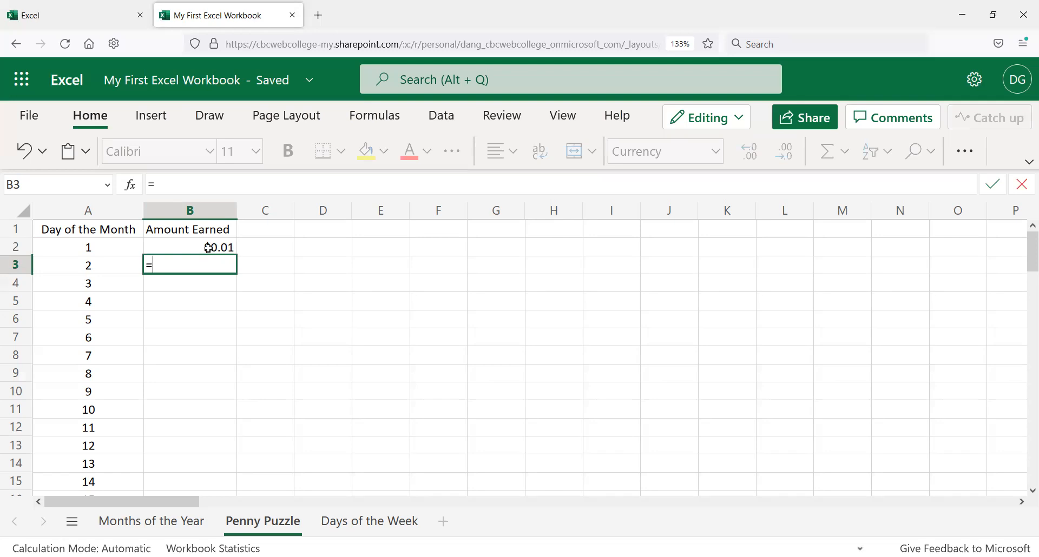
{"action": "type", "text": "b2"}
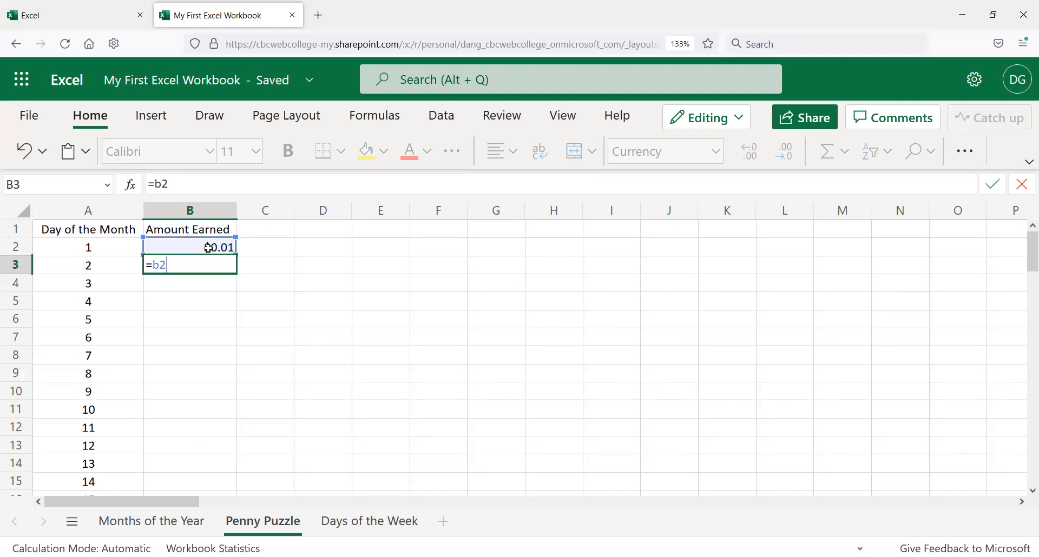
{"action": "type", "text": "*"}
{"action": "type", "text": "2"}
{"action": "key", "text": "Return"}
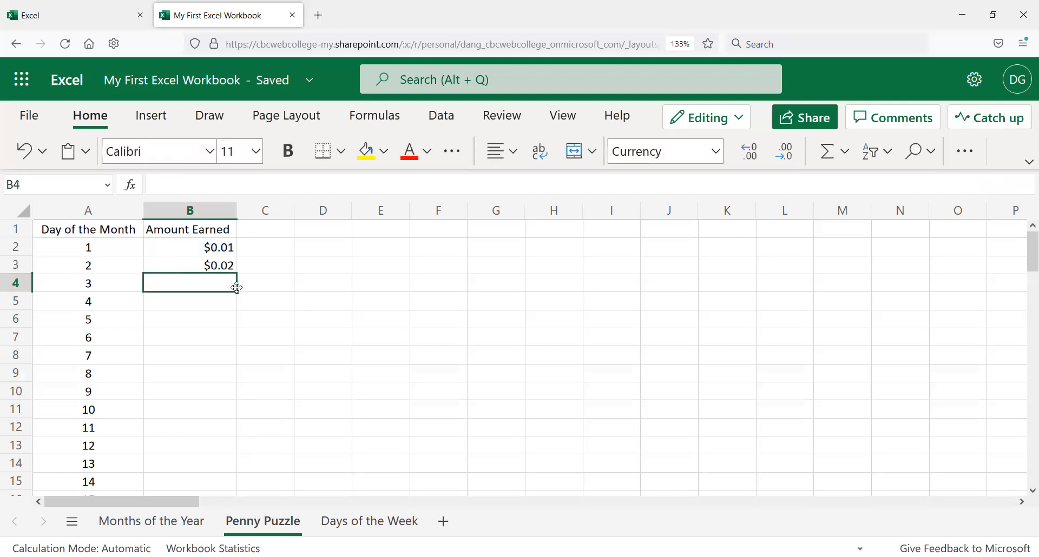
Step: Examine the contents of B2 and the formula in B3 in the formula bar
{"action": "left_click", "coordinate": [222, 264]}
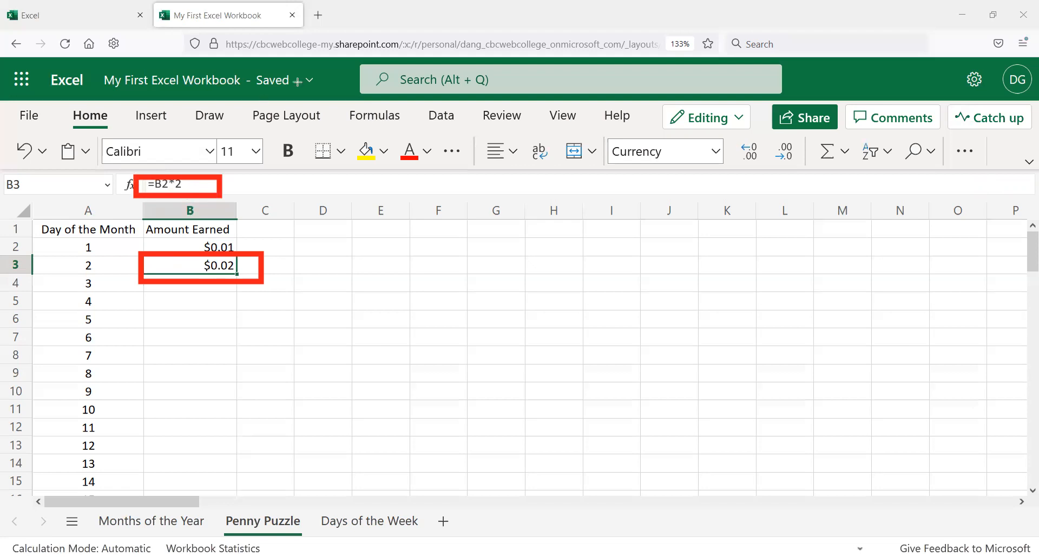
{"action": "left_click", "coordinate": [200, 243]}
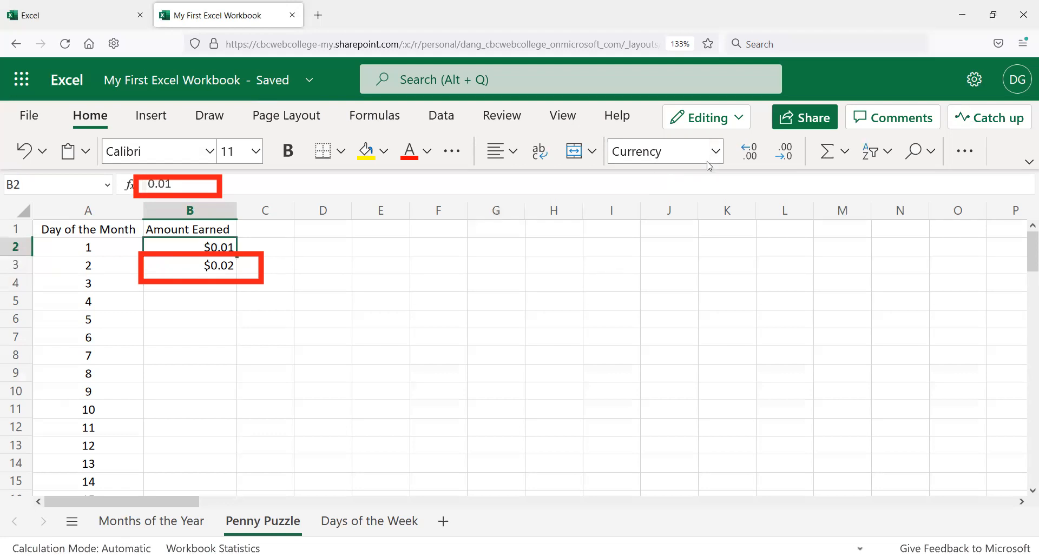
{"action": "double_click", "coordinate": [190, 182]}
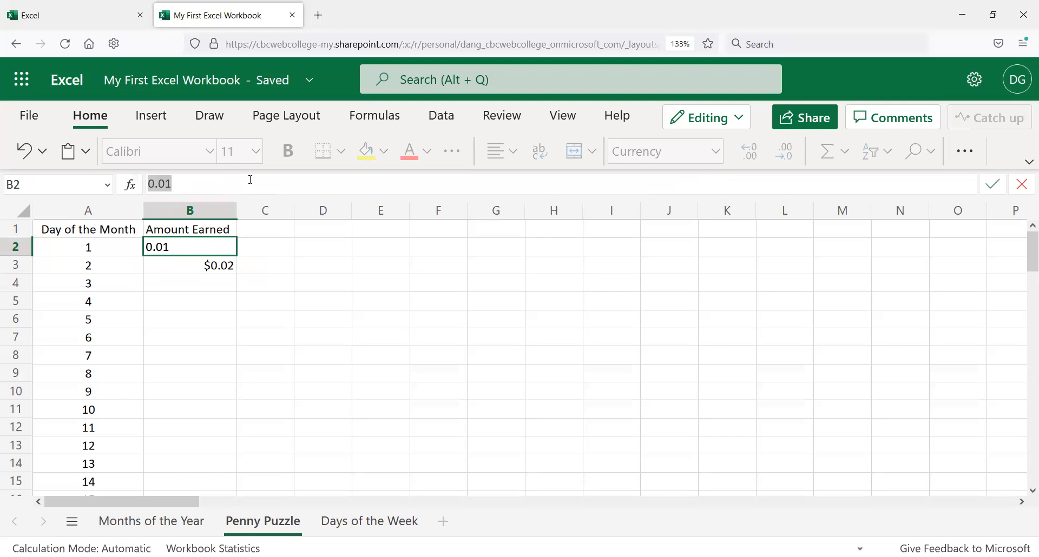
{"action": "type", "text": "\\"}
{"action": "key", "text": "Escape"}
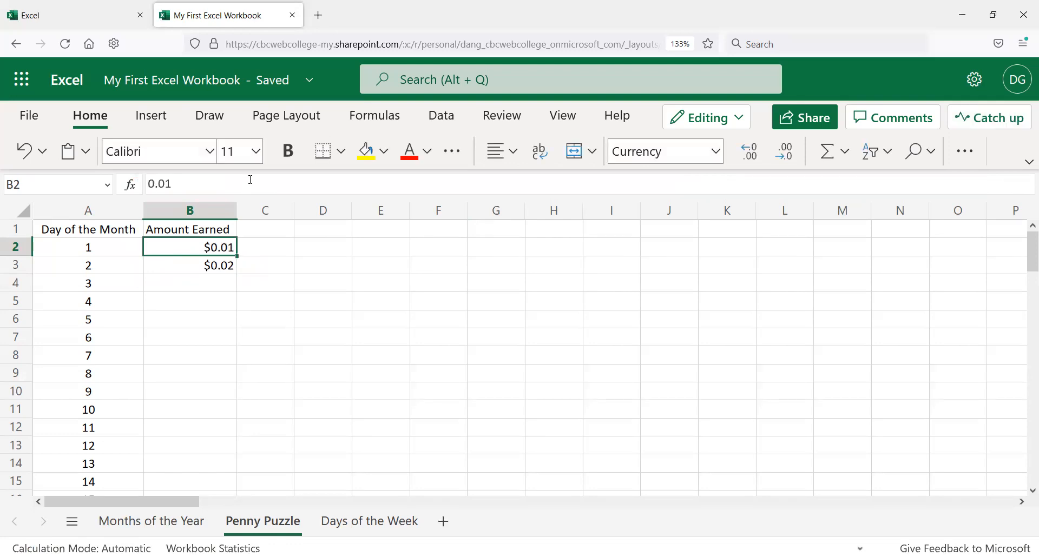
{"action": "left_click", "coordinate": [215, 267]}
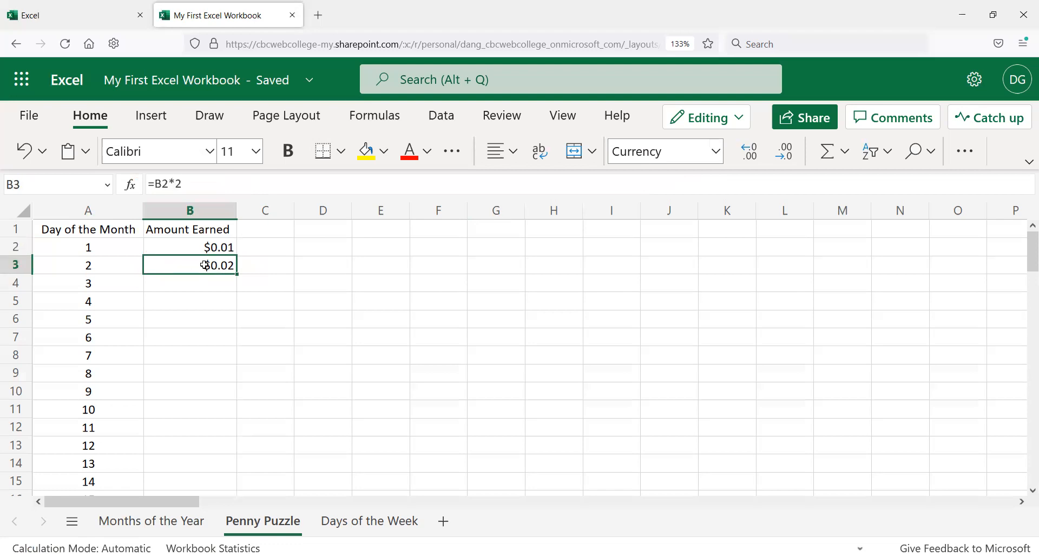
{"action": "left_click_drag", "start_coordinate": [169, 184], "coordinate": [139, 180]}
{"action": "key", "text": "Return"}
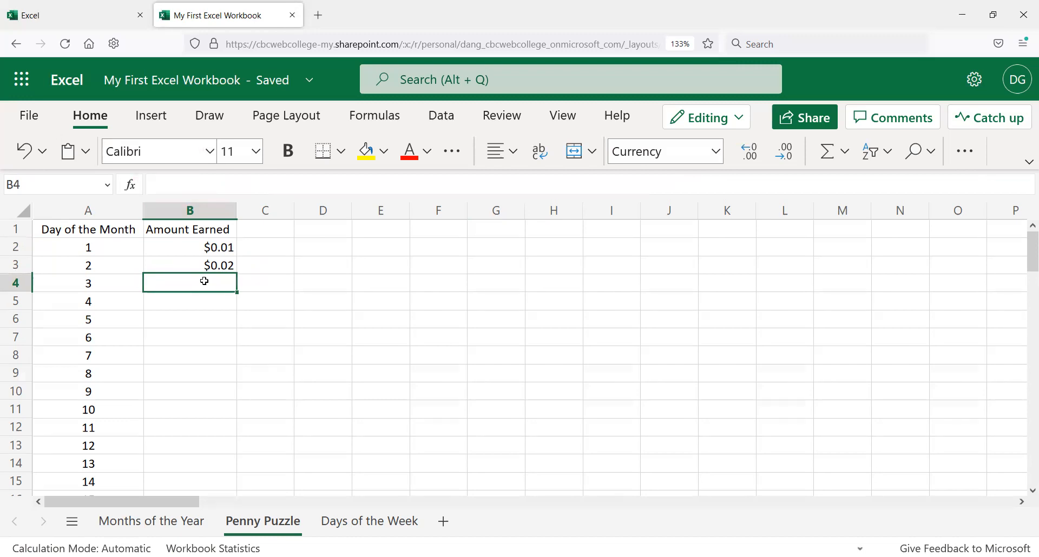
Step: Enter the formula =2*B3 in cell B4 to double the previous day's amount
{"action": "type", "text": "="}
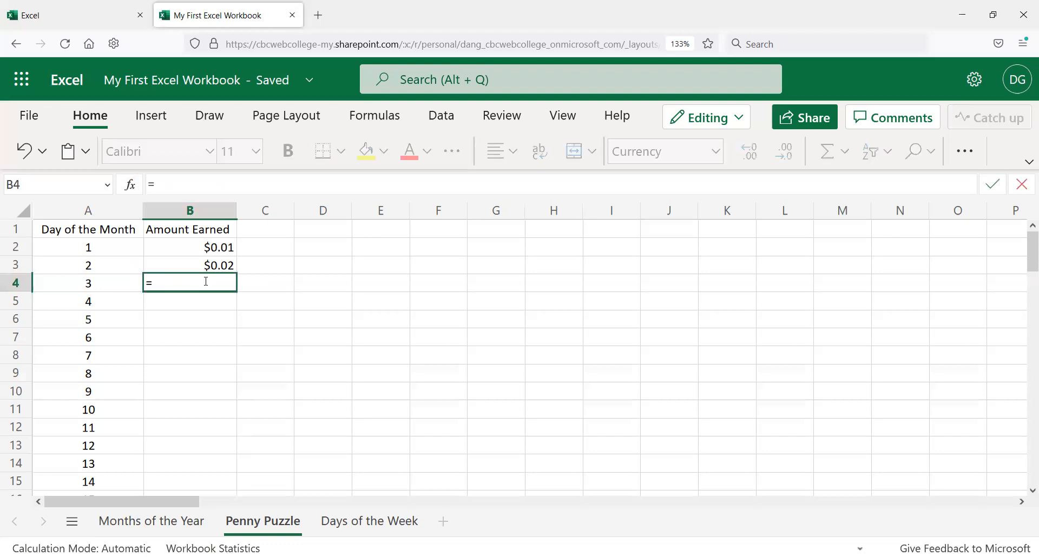
{"action": "type", "text": "B"}
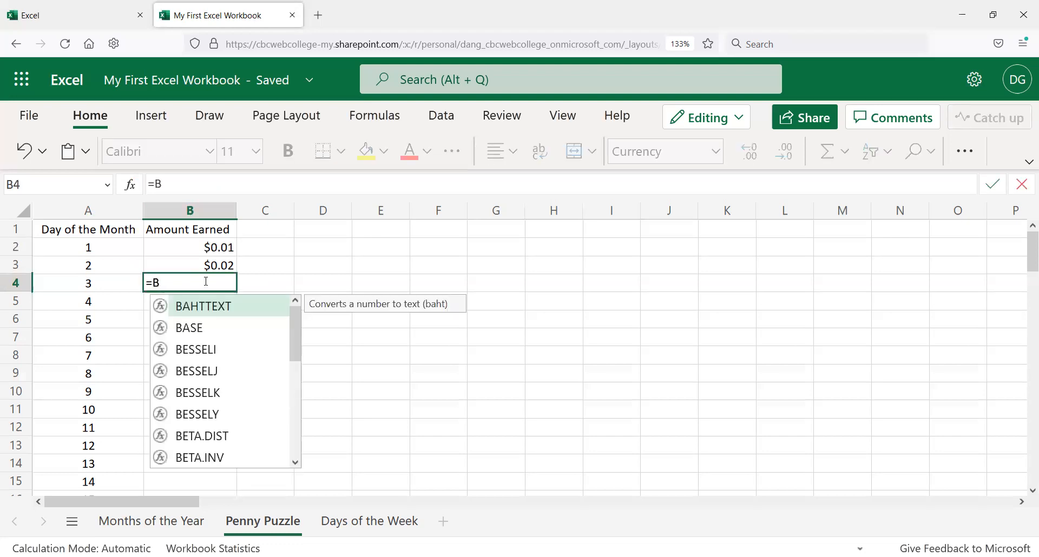
{"action": "type", "text": "3*2"}
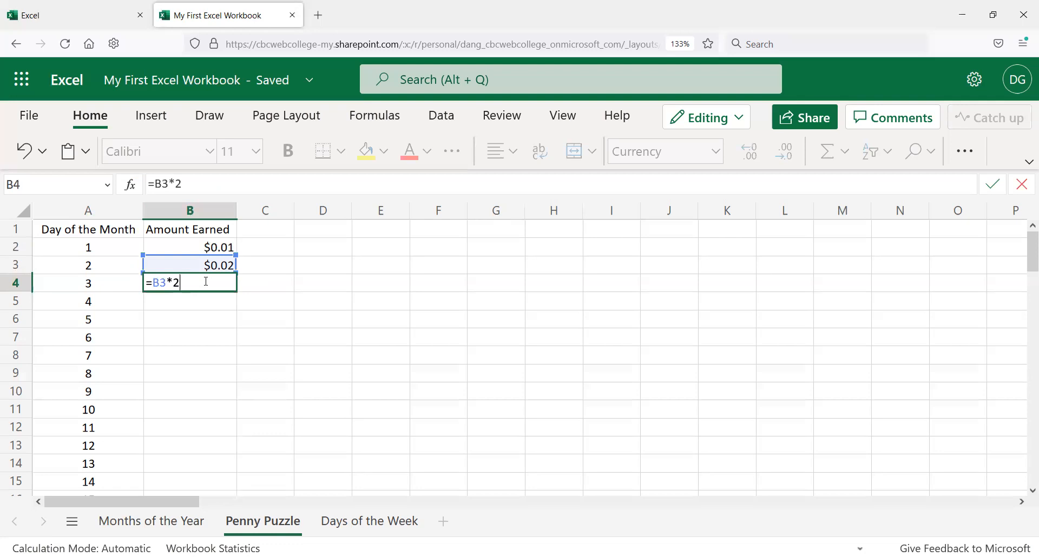
{"action": "key", "text": "BackSpace"}
{"action": "key", "text": "BackSpace"}
{"action": "key", "text": "BackSpace"}
{"action": "key", "text": "BackSpace"}
{"action": "type", "text": "2*B3"}
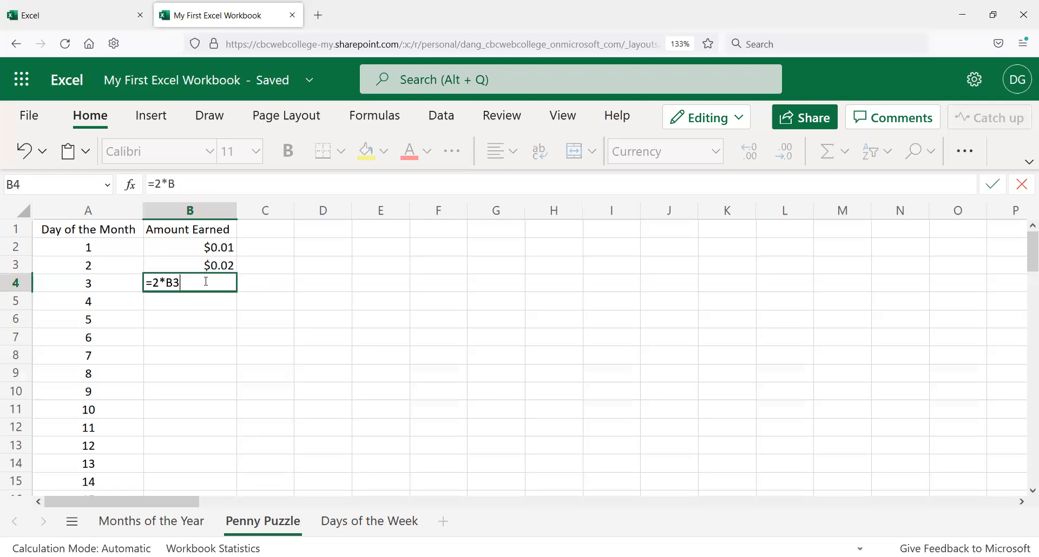
{"action": "key", "text": "Return"}
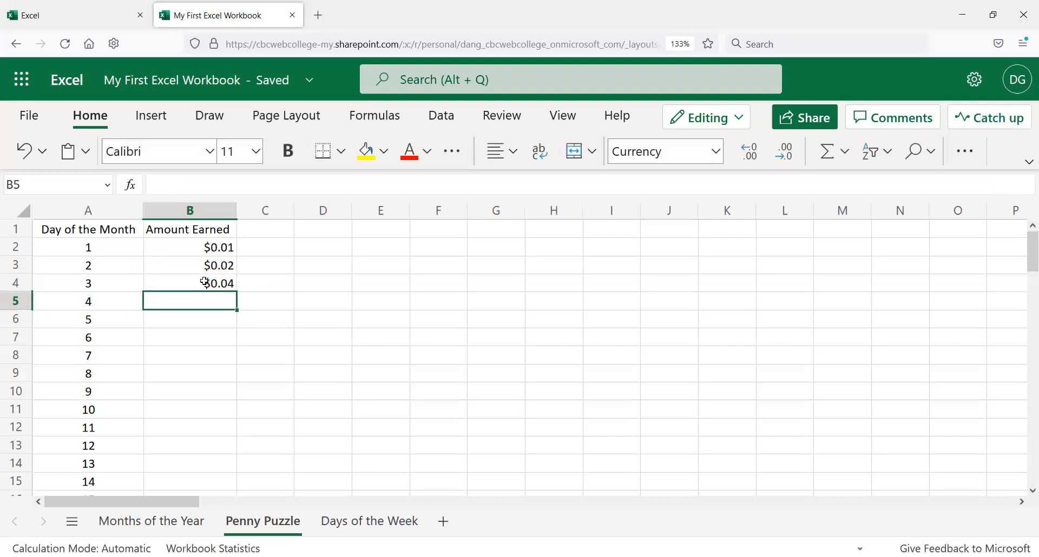
Step: Examine the formulas in B4 and B3 in the formula bar
{"action": "left_click", "coordinate": [220, 285]}
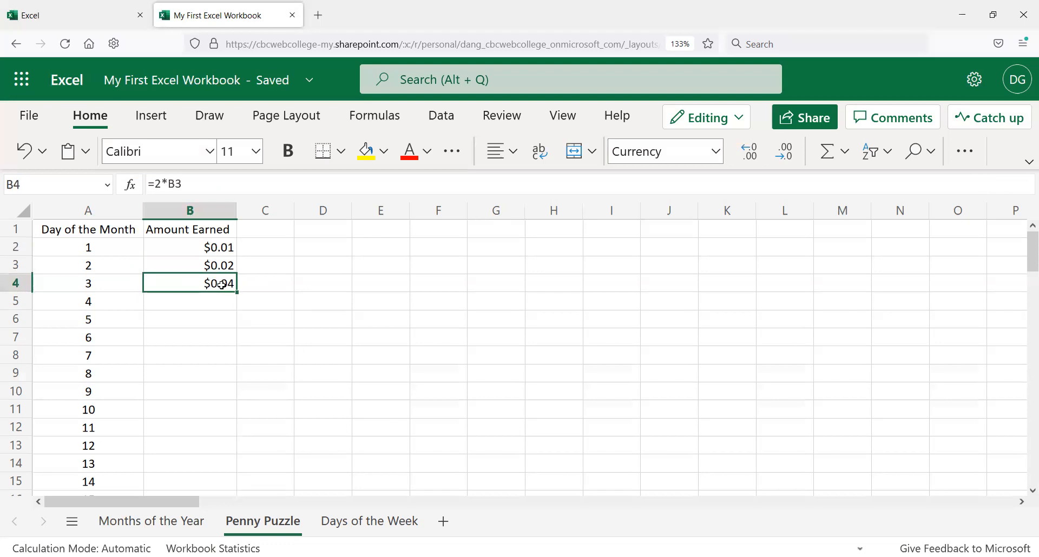
{"action": "left_click_drag", "start_coordinate": [209, 181], "coordinate": [115, 173]}
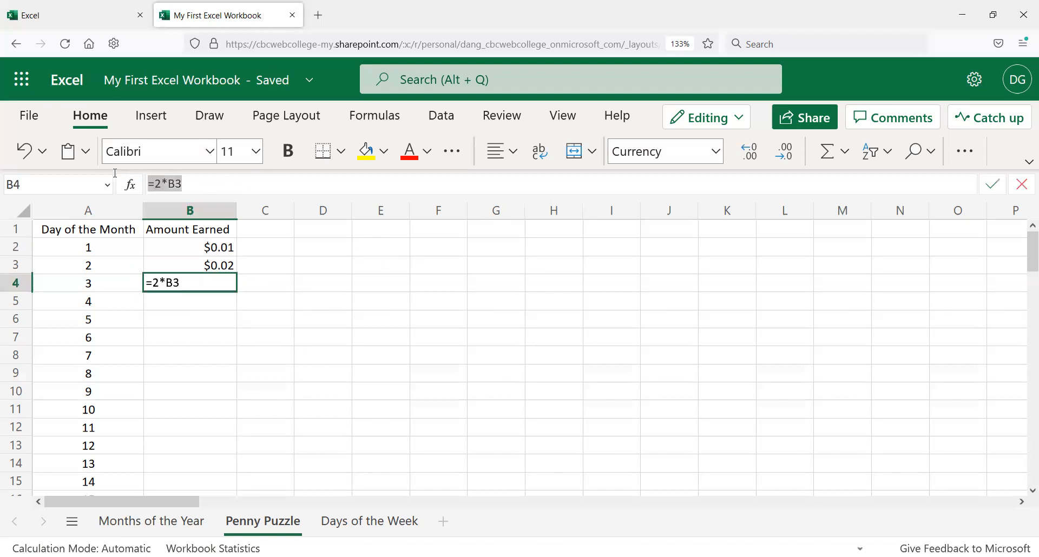
{"action": "key", "text": "Return"}
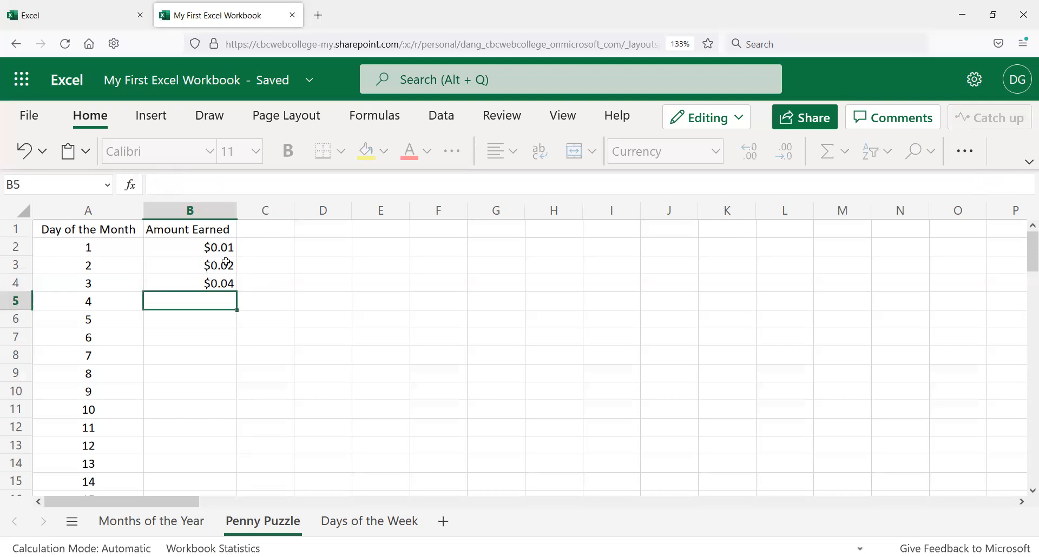
{"action": "left_click", "coordinate": [233, 285]}
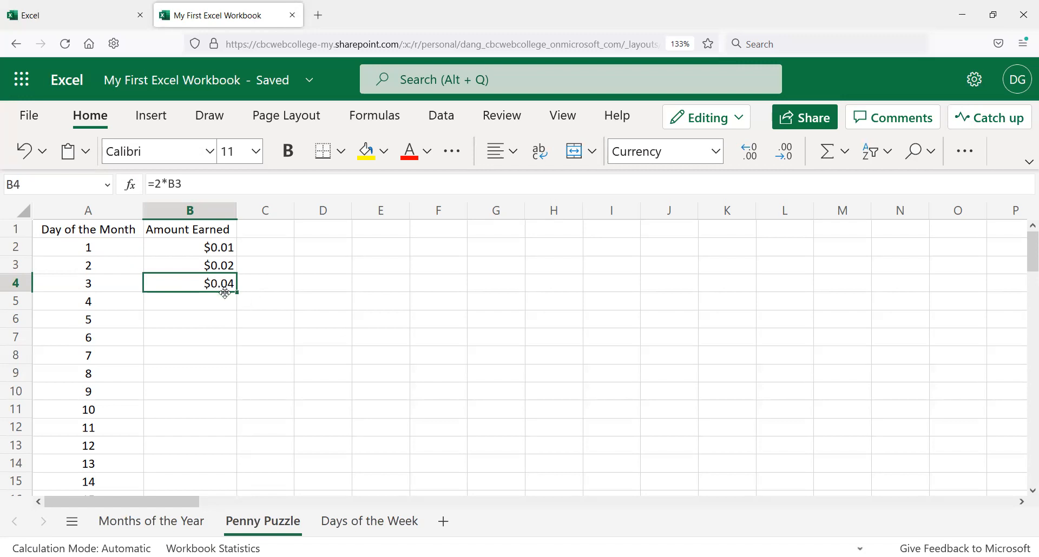
{"action": "left_click", "coordinate": [227, 266]}
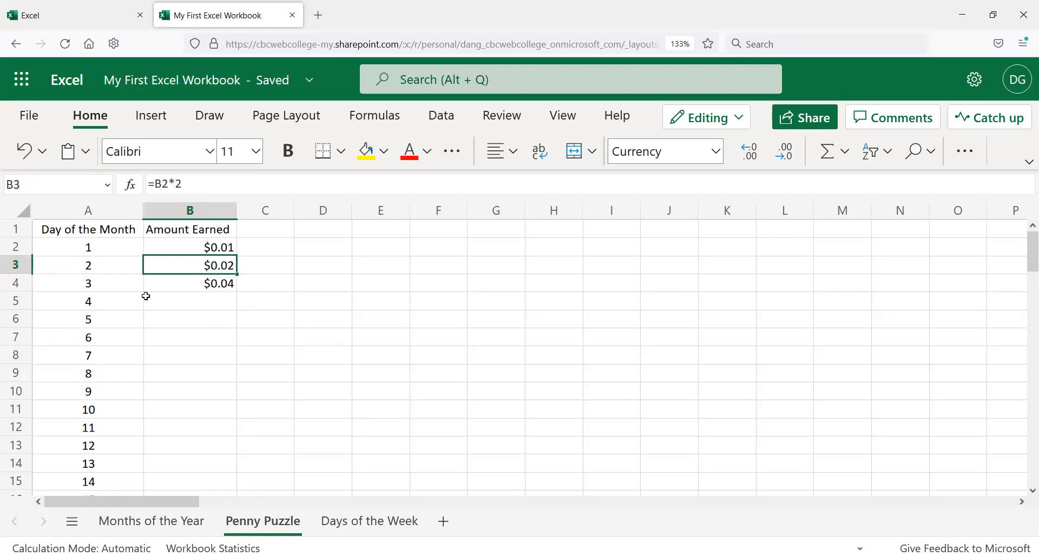
{"action": "left_click", "coordinate": [213, 301]}
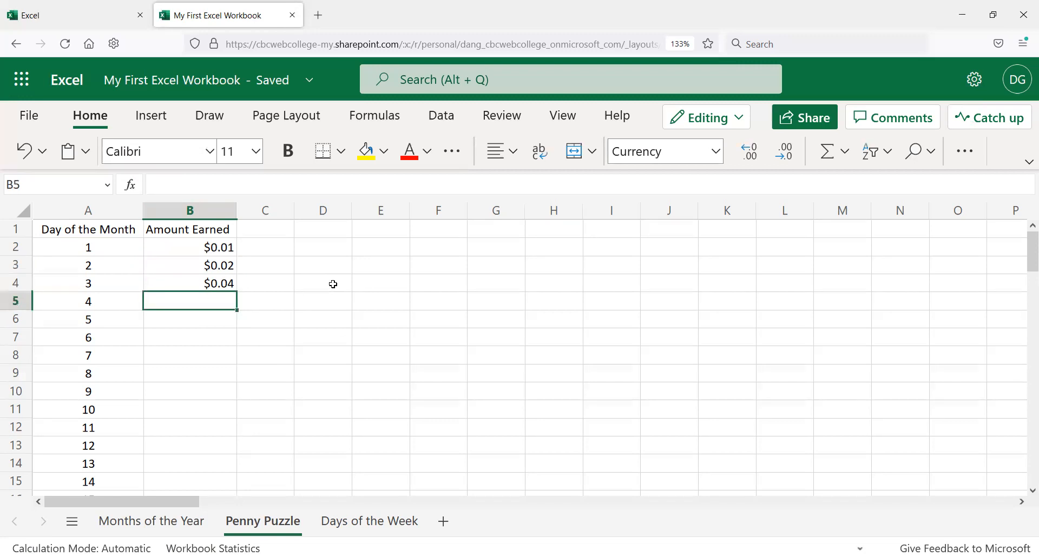
{"action": "type", "text": "="}
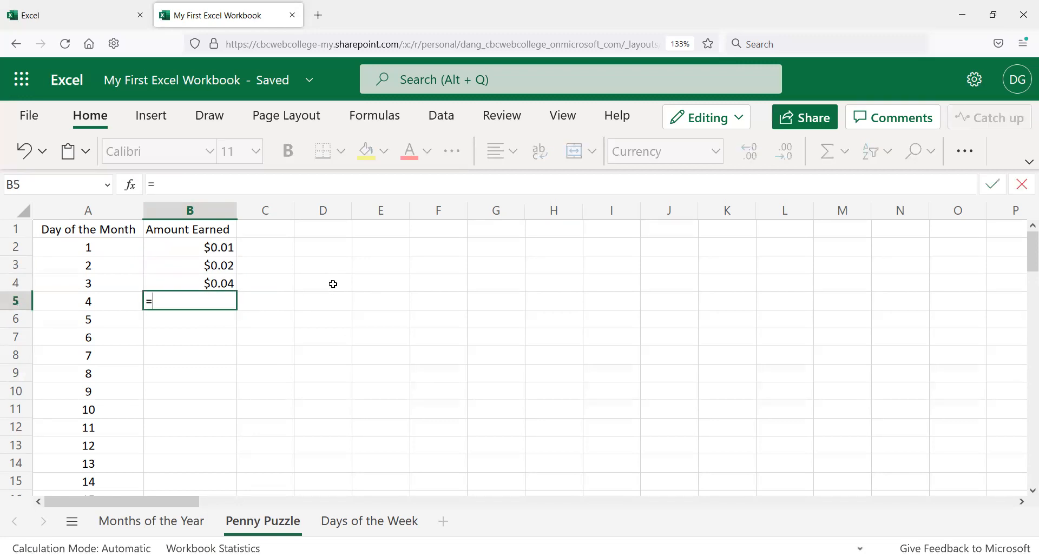
{"action": "type", "text": "B4"}
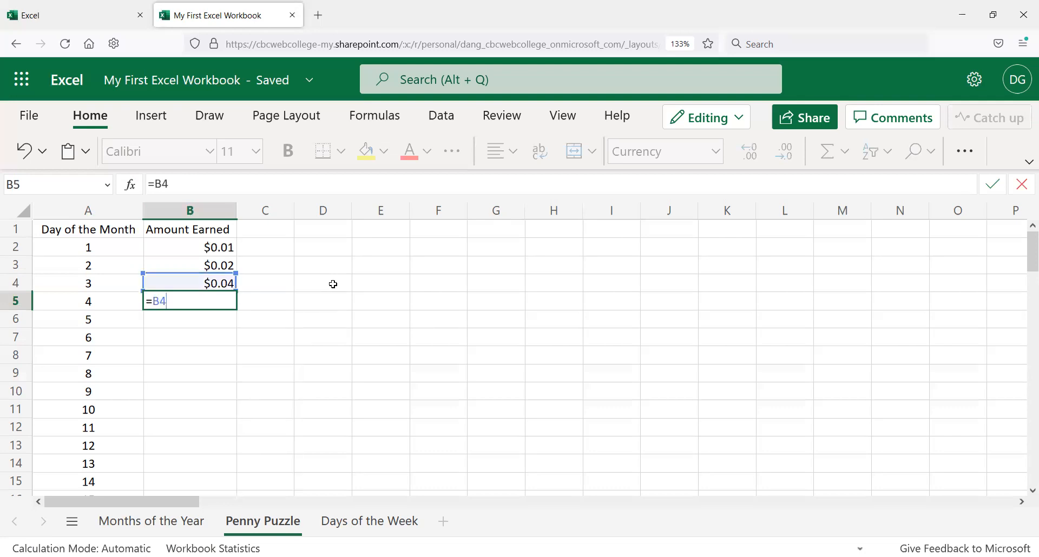
{"action": "key", "text": "Escape"}
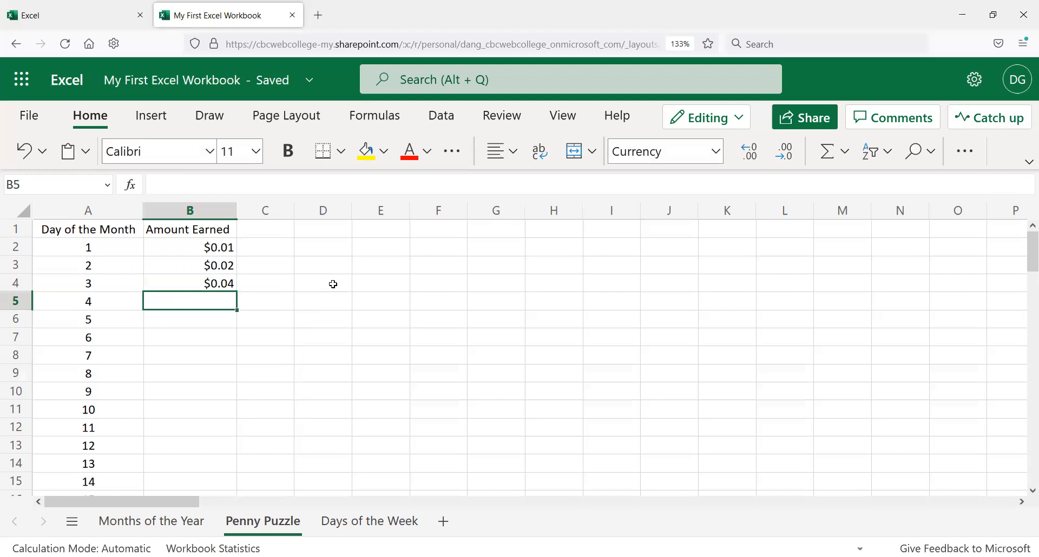
Step: Enter the formula =B4*2 in cell B5, picking B4 as the reference
{"action": "type", "text": "="}
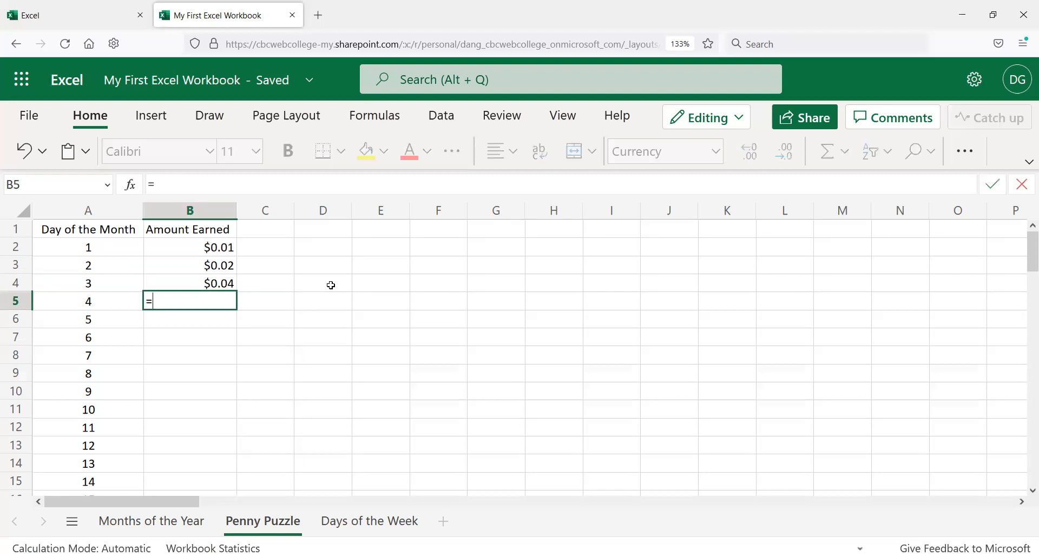
{"action": "left_click", "coordinate": [209, 284]}
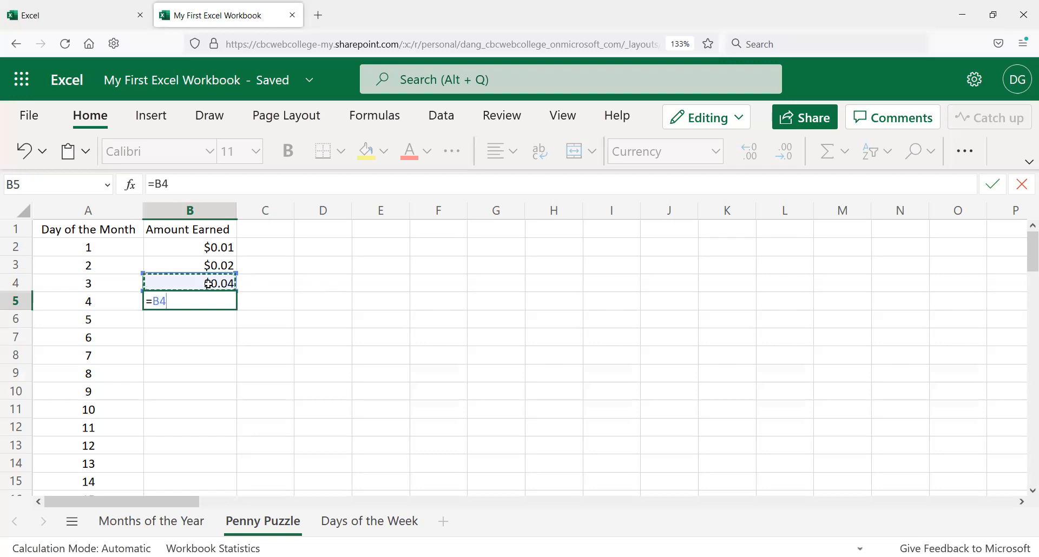
{"action": "type", "text": "*"}
{"action": "key", "text": "Return"}
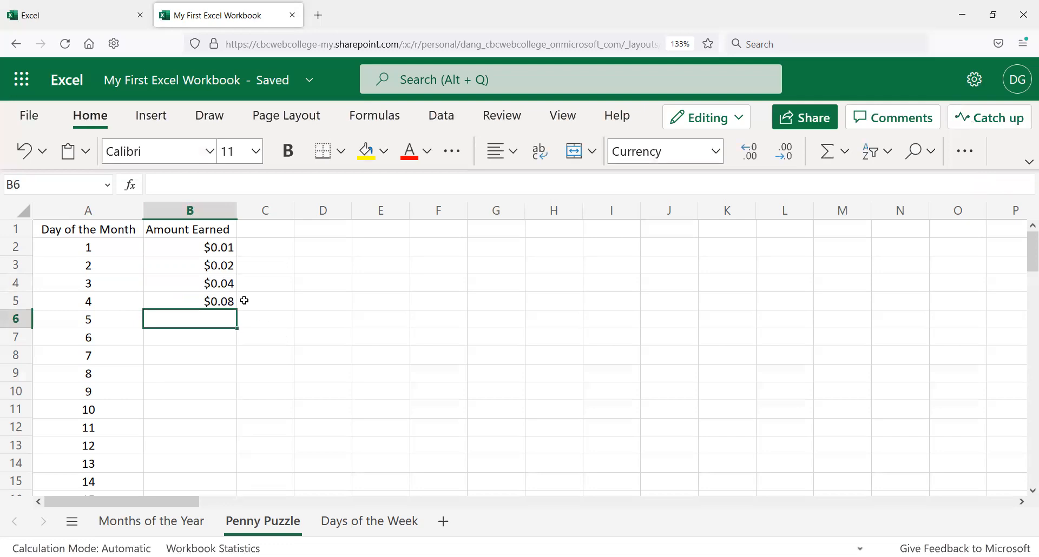
Step: AutoFill the doubling formula from B5 down through B8
{"action": "left_click", "coordinate": [228, 302]}
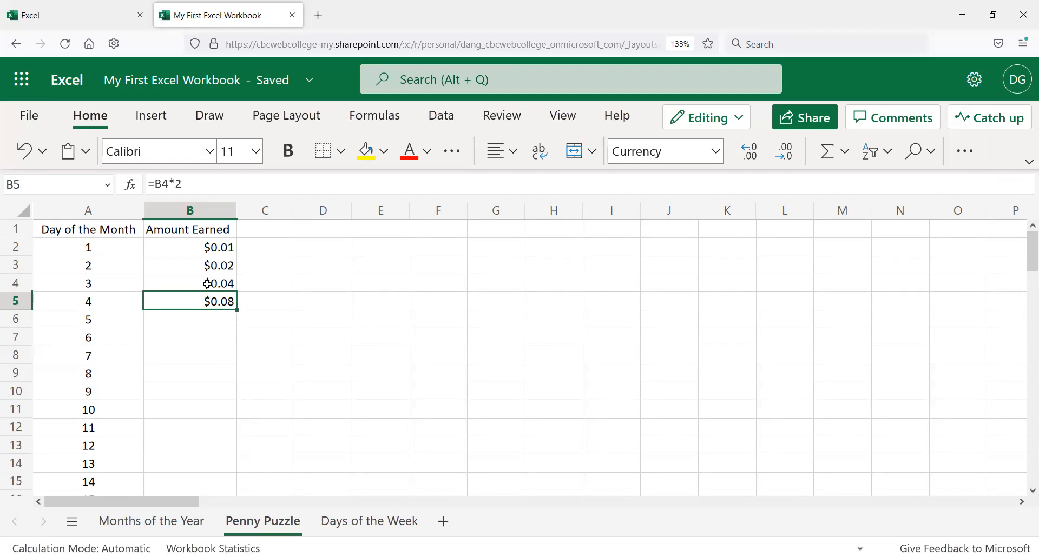
{"action": "left_click", "coordinate": [224, 262]}
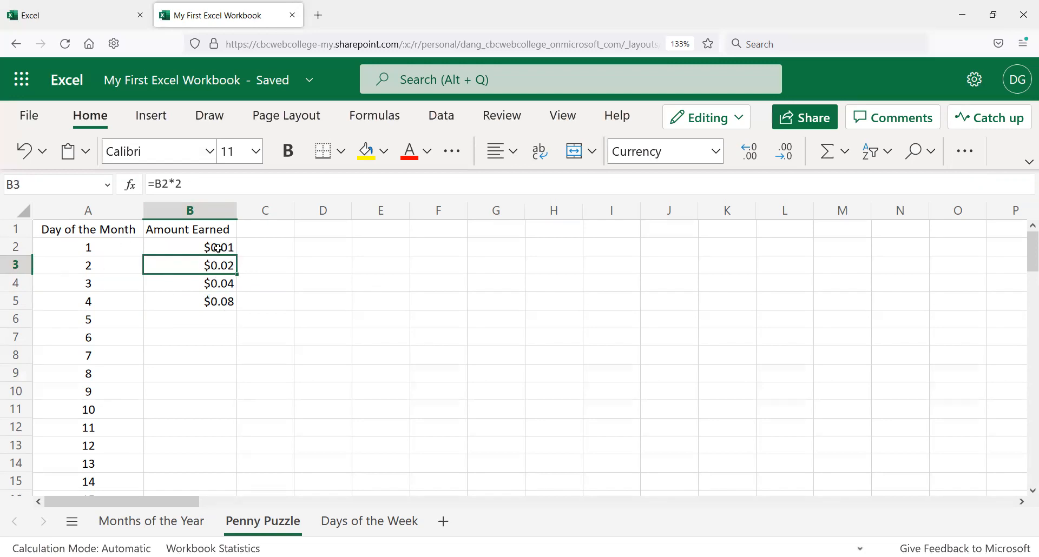
{"action": "left_click", "coordinate": [227, 287]}
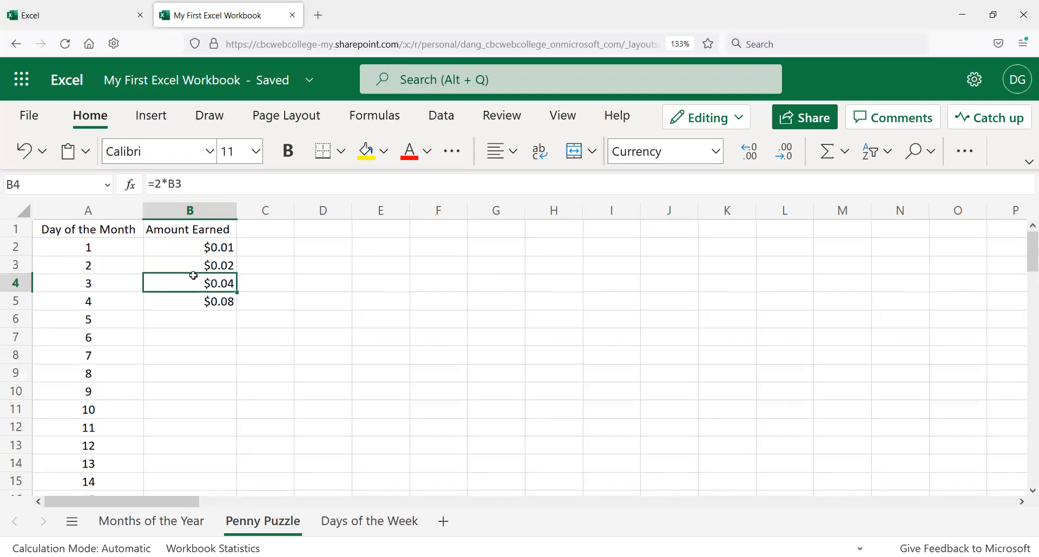
{"action": "left_click", "coordinate": [219, 299]}
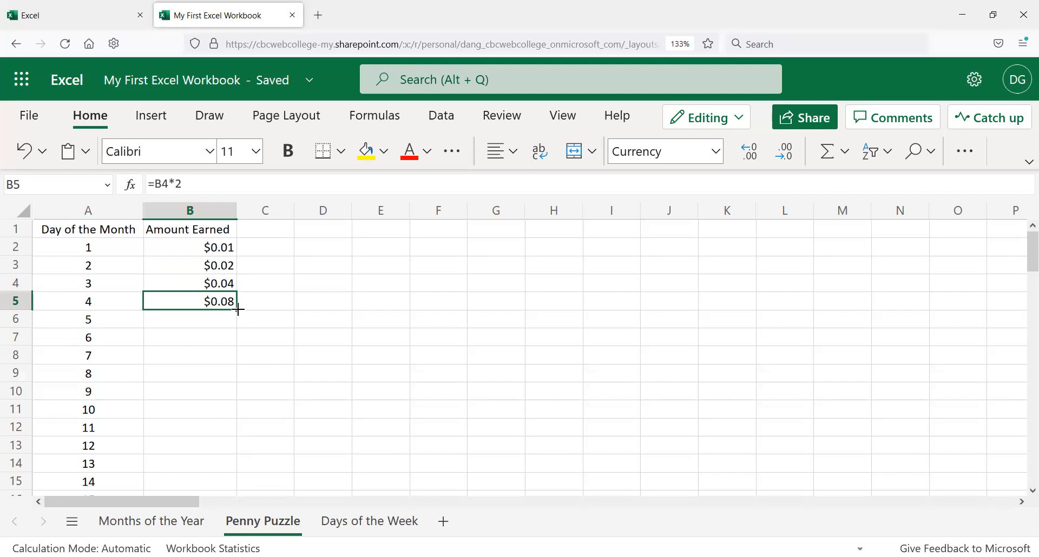
{"action": "left_click_drag", "start_coordinate": [237, 312], "coordinate": [230, 351]}
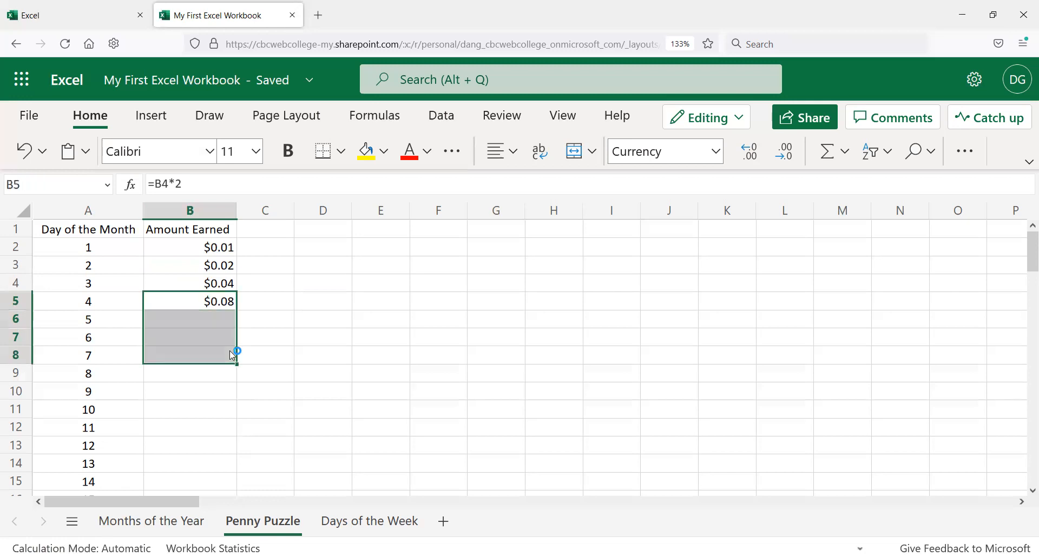
{"action": "left_click", "coordinate": [245, 302]}
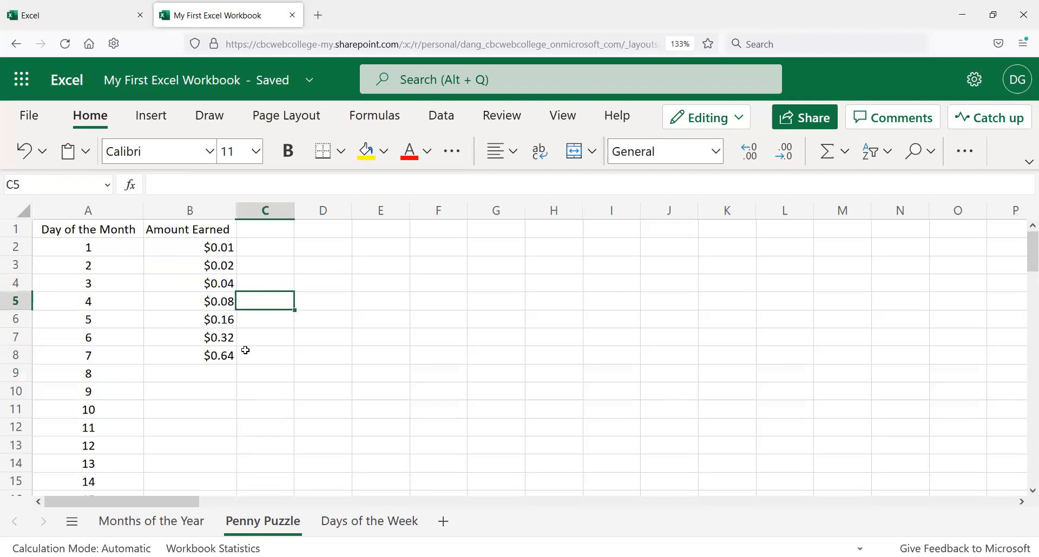
Step: Inspect the copied formula in B8 and the values in row 8
{"action": "left_click", "coordinate": [192, 355]}
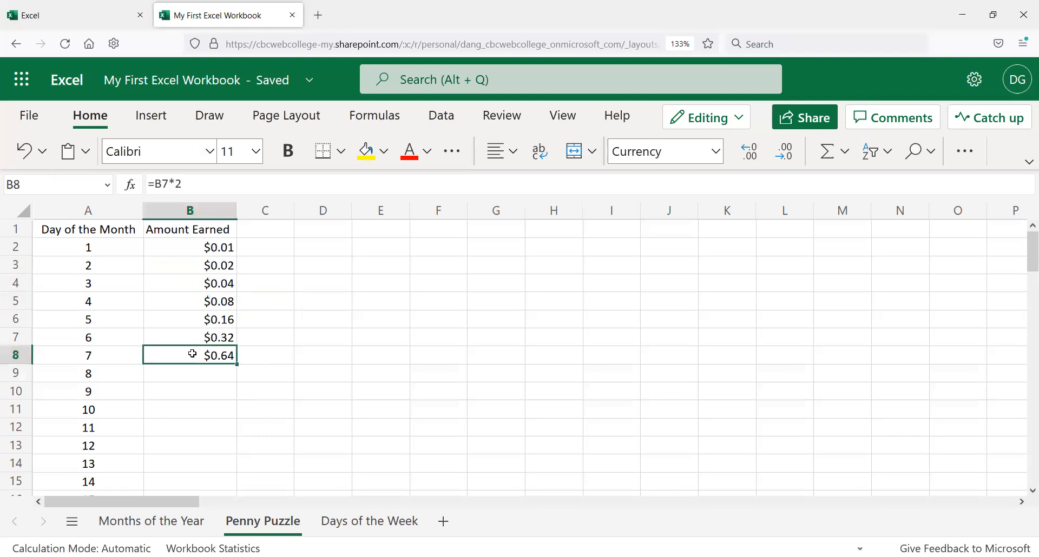
{"action": "scroll", "coordinate": [254, 329], "scroll_direction": "down", "scroll_amount": 3}
{"action": "scroll", "coordinate": [254, 329], "scroll_direction": "up", "scroll_amount": 3}
{"action": "left_click", "coordinate": [82, 355]}
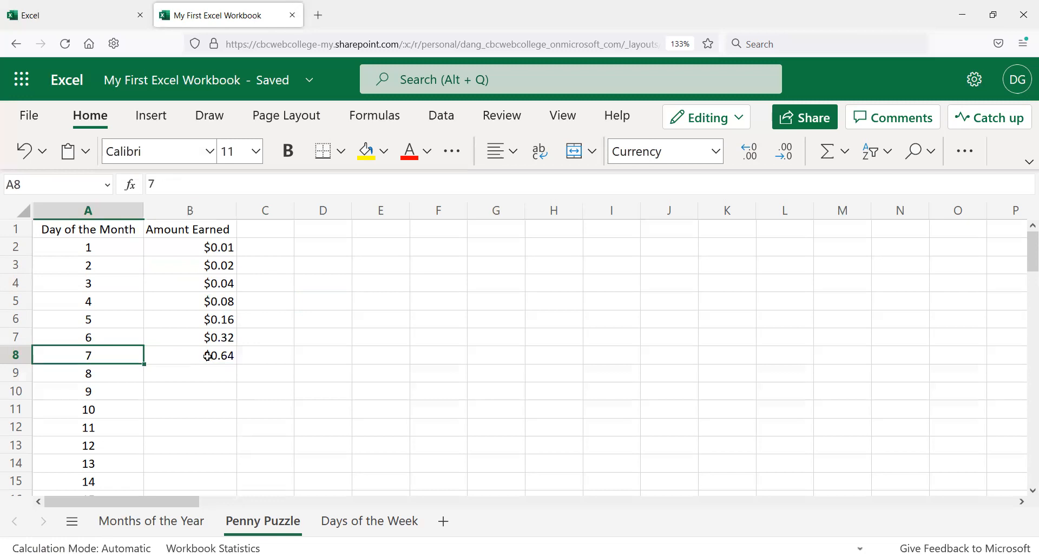
{"action": "left_click_drag", "start_coordinate": [208, 355], "coordinate": [278, 326]}
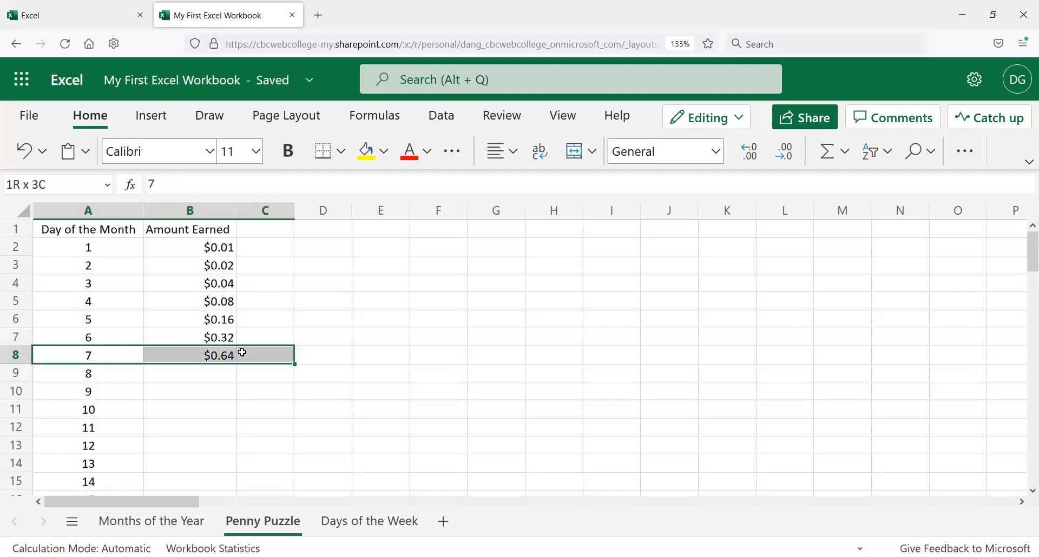
{"action": "left_click", "coordinate": [265, 331]}
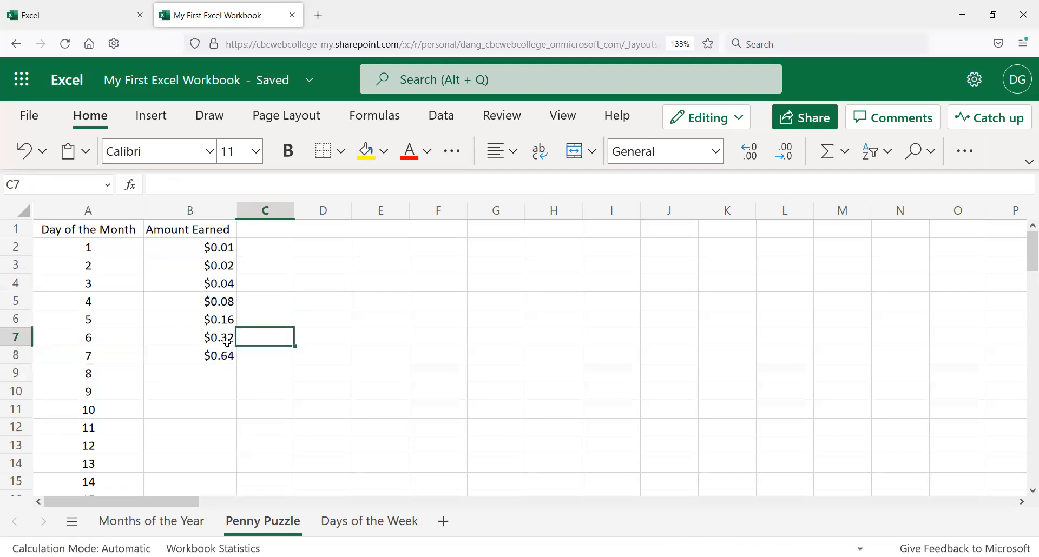
{"action": "left_click", "coordinate": [211, 356]}
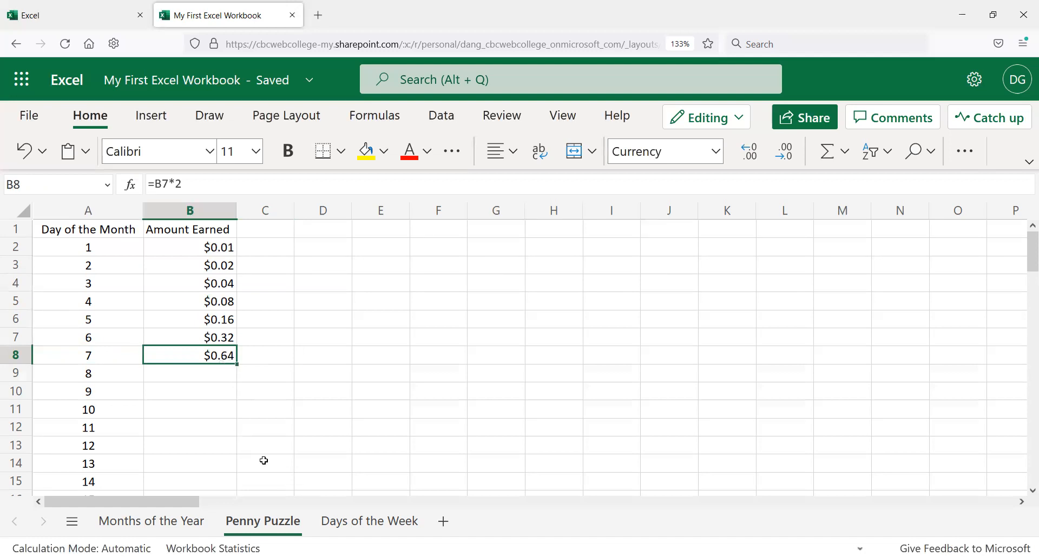
{"action": "left_click", "coordinate": [190, 186]}
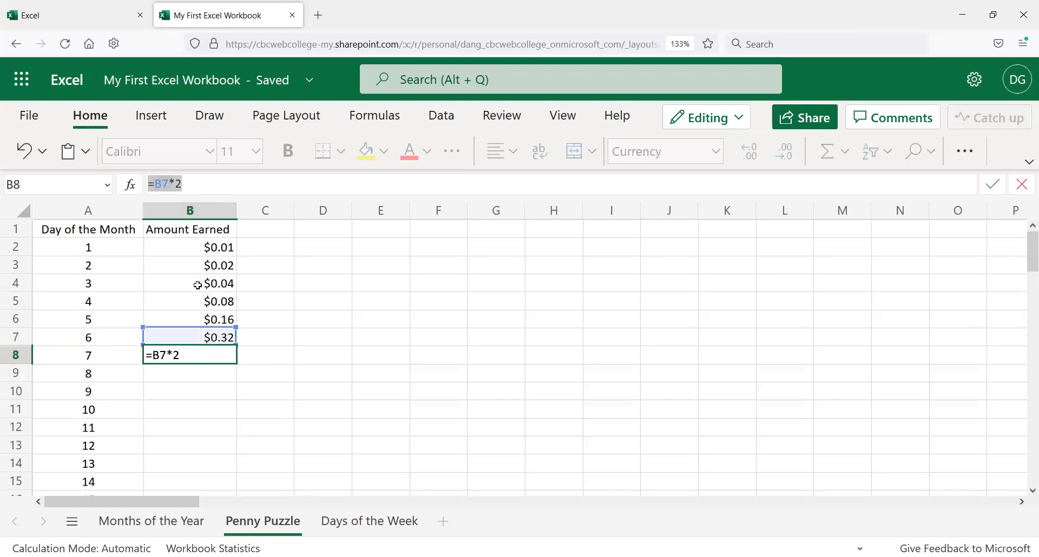
{"action": "key", "text": "Return"}
Step: AutoFill the formula from B8 down through B15 for day 14
{"action": "left_click", "coordinate": [227, 353]}
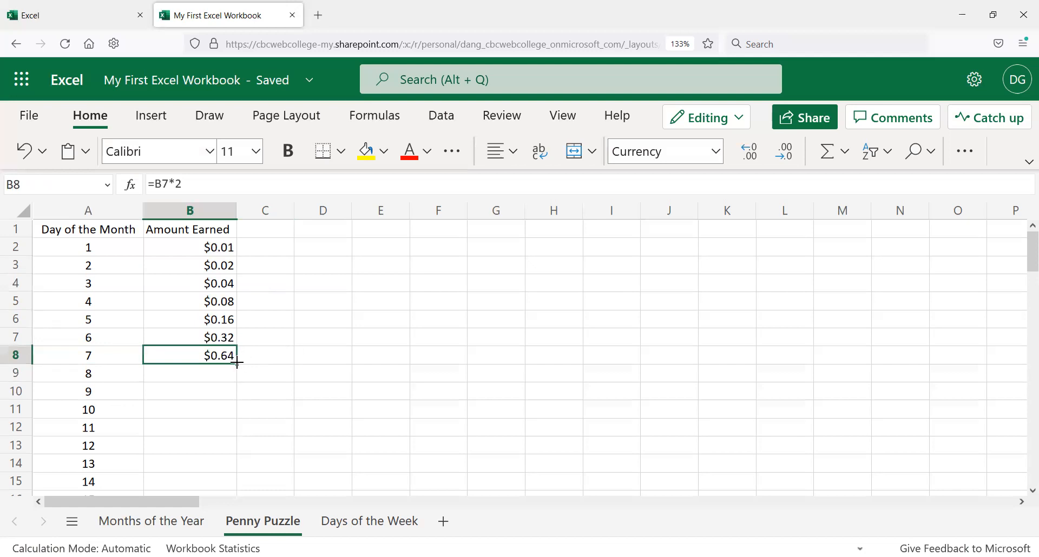
{"action": "mouse_move", "coordinate": [238, 362]}
{"action": "left_mouse_down"}
{"action": "mouse_move", "coordinate": [225, 480]}
{"action": "mouse_move", "coordinate": [267, 480]}
{"action": "mouse_move", "coordinate": [285, 471]}
{"action": "mouse_move", "coordinate": [274, 293]}
{"action": "mouse_move", "coordinate": [290, 390]}
{"action": "mouse_move", "coordinate": [303, 311]}
{"action": "mouse_move", "coordinate": [307, 339]}
{"action": "mouse_move", "coordinate": [243, 338]}
{"action": "mouse_move", "coordinate": [248, 355]}
{"action": "mouse_move", "coordinate": [232, 355]}
{"action": "mouse_move", "coordinate": [209, 399]}
{"action": "mouse_move", "coordinate": [216, 485]}
{"action": "left_mouse_up"}
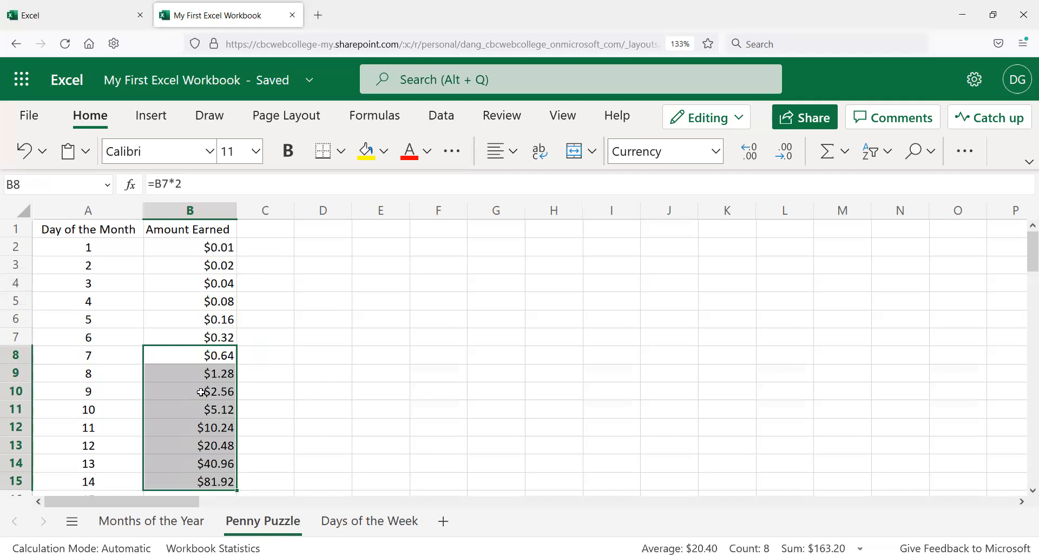
{"action": "scroll", "coordinate": [198, 398], "scroll_direction": "down", "scroll_amount": 2}
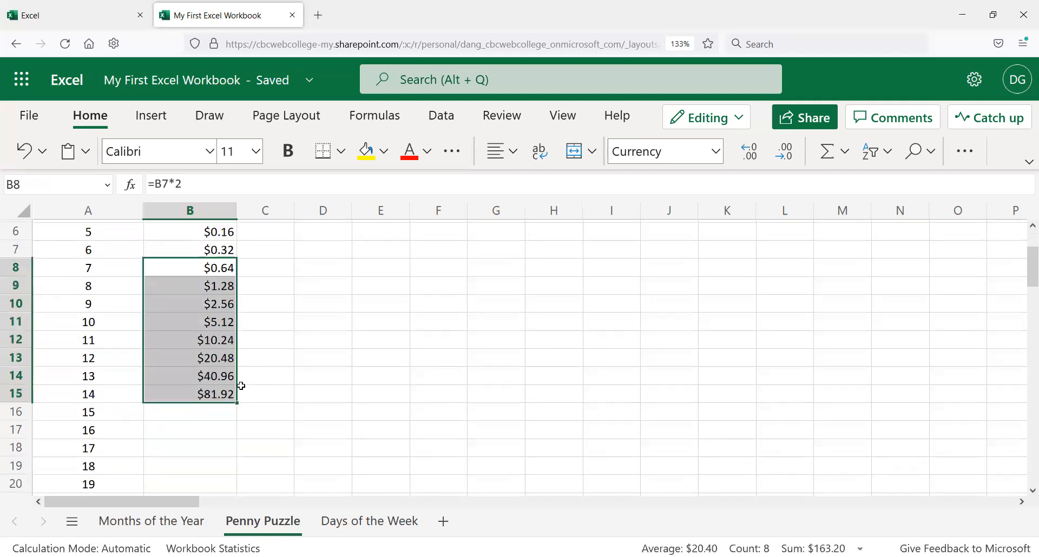
{"action": "left_click", "coordinate": [267, 396]}
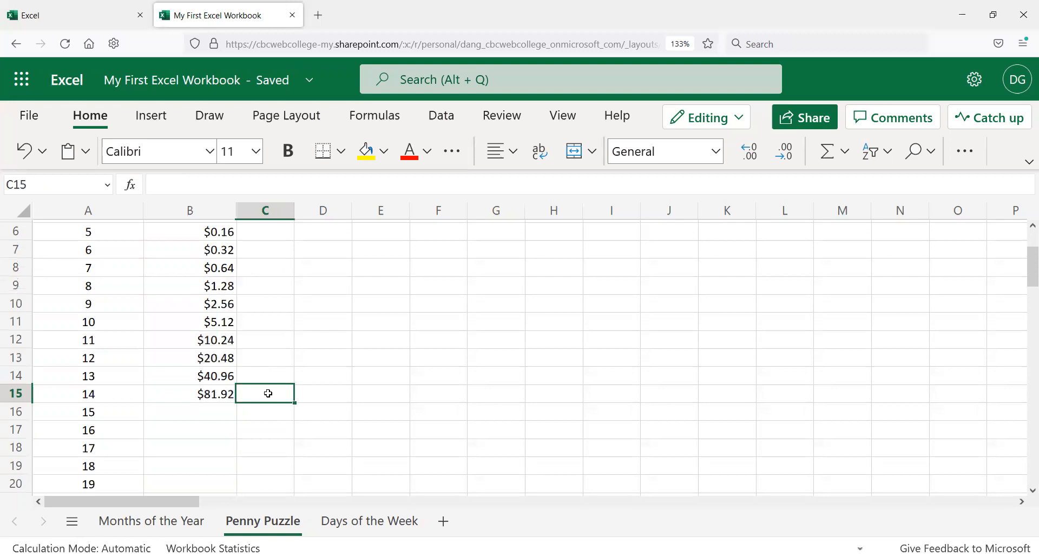
{"action": "left_click", "coordinate": [193, 395]}
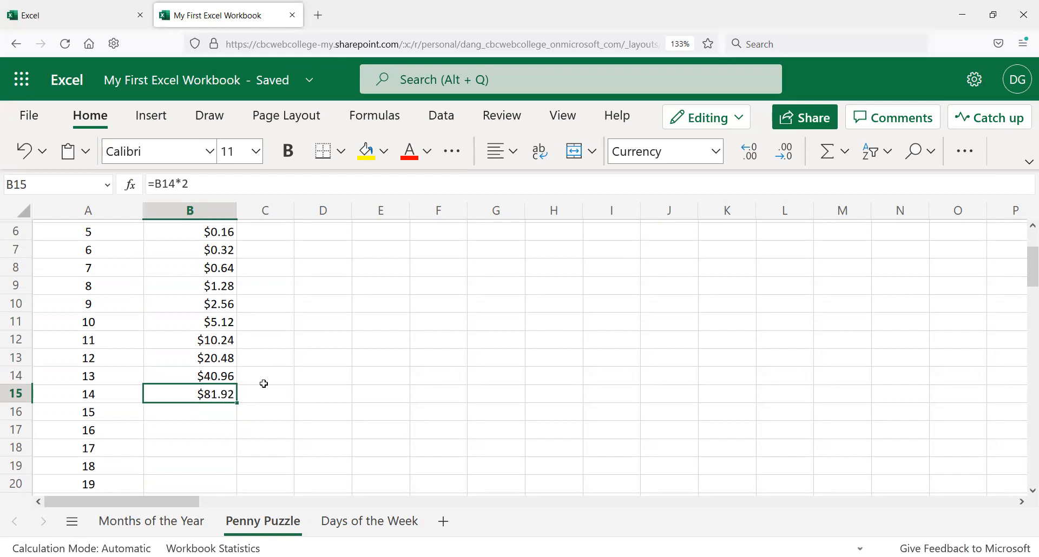
{"action": "scroll", "coordinate": [265, 387], "scroll_direction": "down", "scroll_amount": 3}
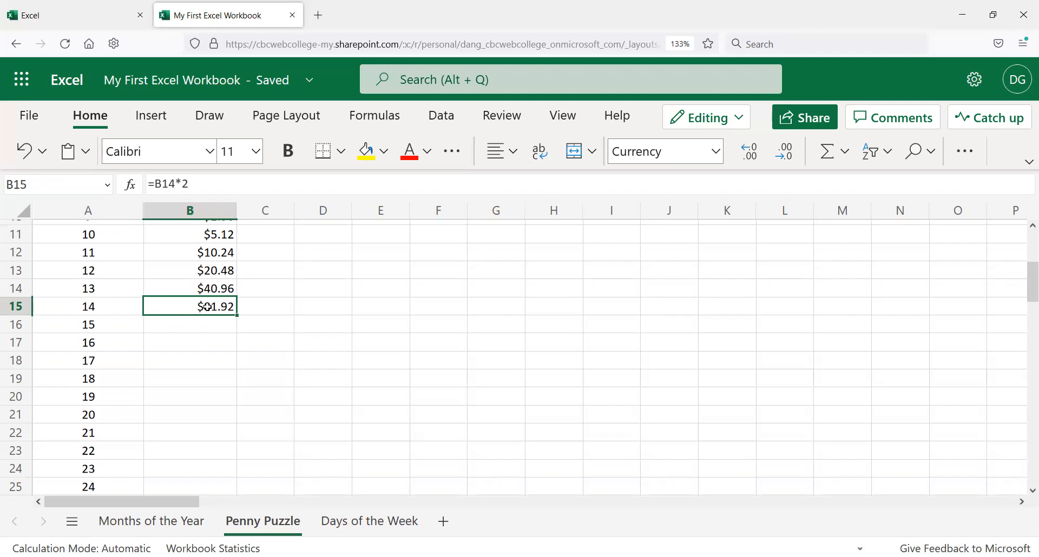
Step: Copy the doubling formula from B15 and paste it into B16 through B22
{"action": "key", "text": "ctrl+c"}
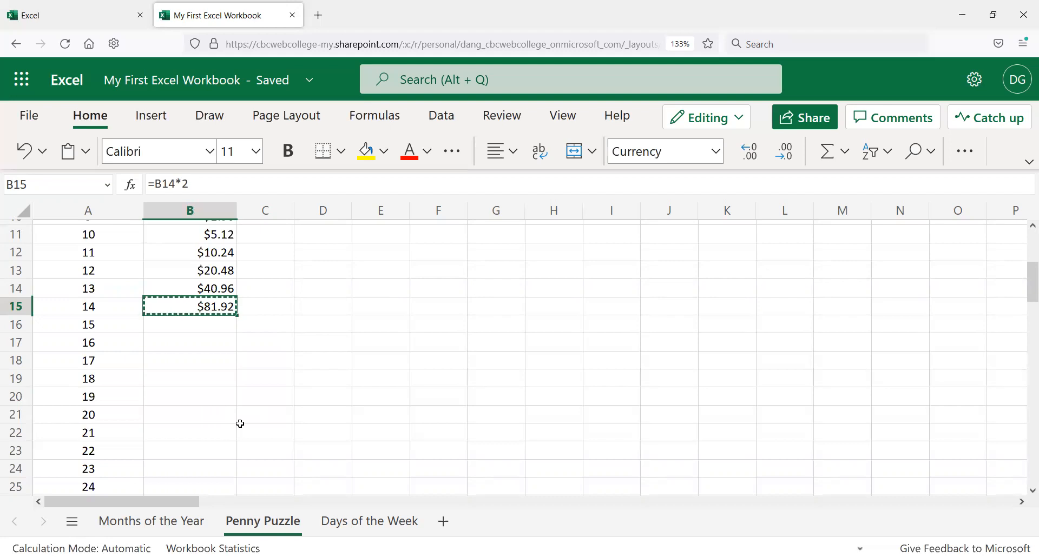
{"action": "left_click", "coordinate": [215, 322]}
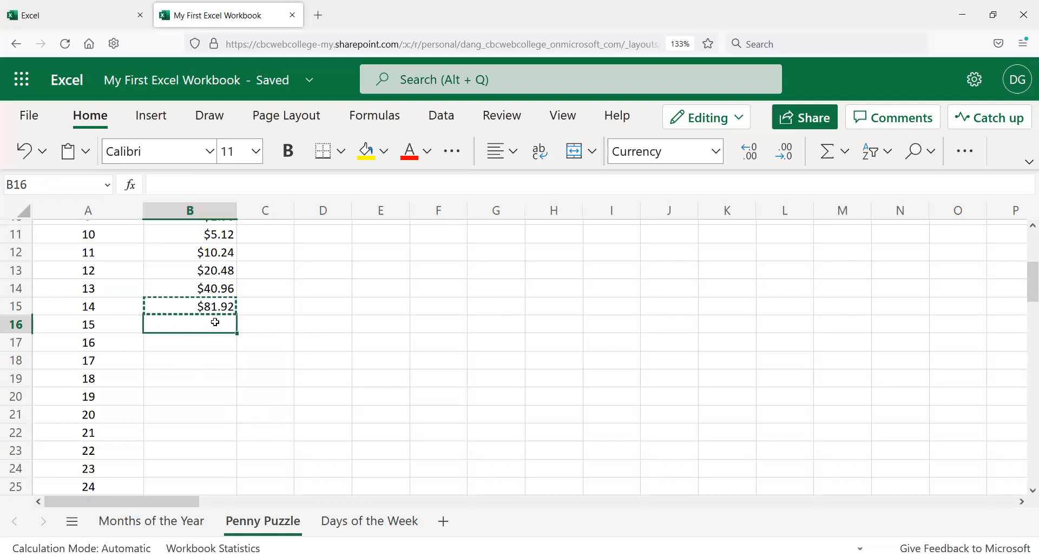
{"action": "left_click_drag", "start_coordinate": [215, 328], "coordinate": [185, 425]}
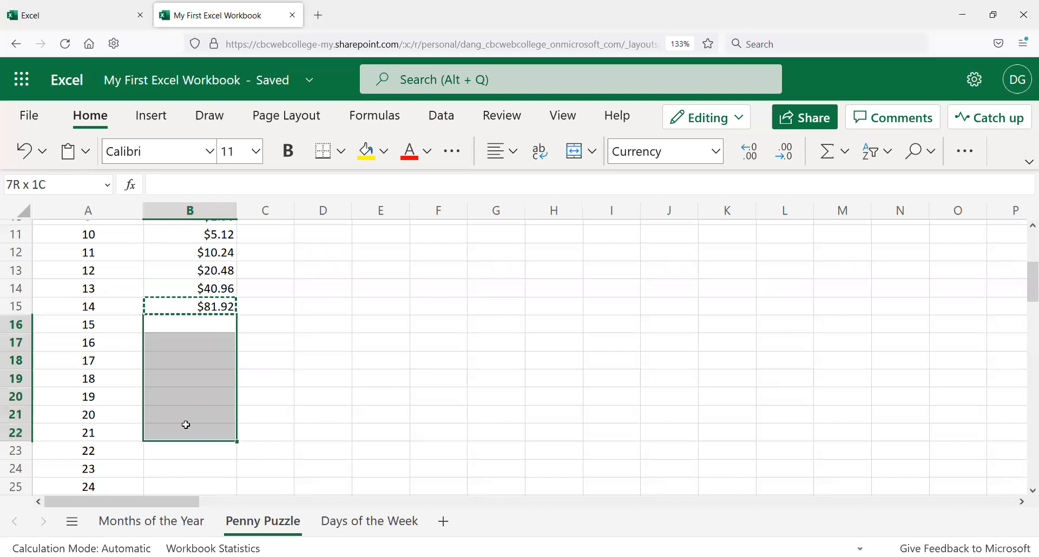
{"action": "mouse_move", "coordinate": [185, 425]}
{"action": "left_mouse_down"}
{"action": "mouse_move", "coordinate": [185, 323]}
{"action": "mouse_move", "coordinate": [196, 425]}
{"action": "left_mouse_up"}
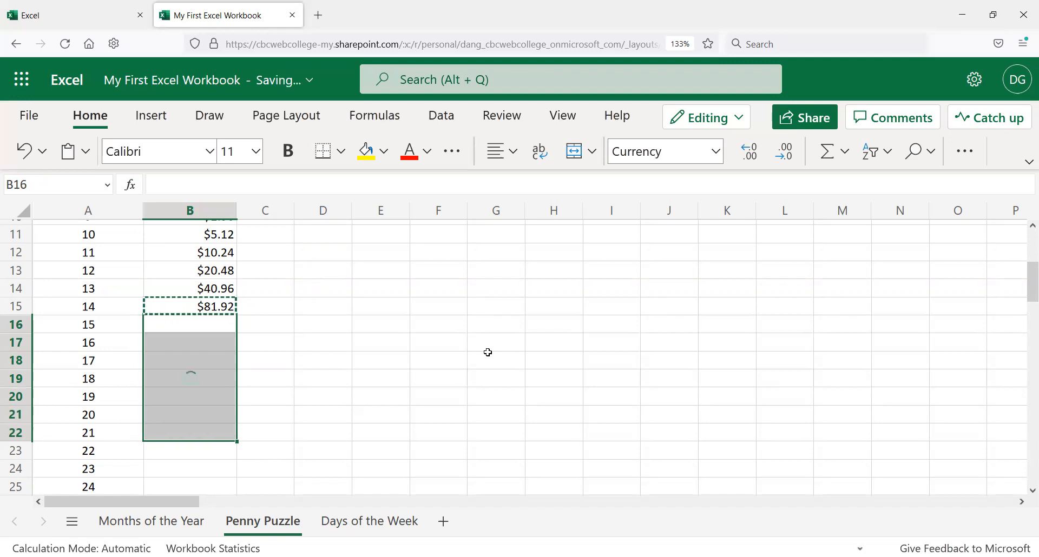
{"action": "key", "text": "ctrl+v"}
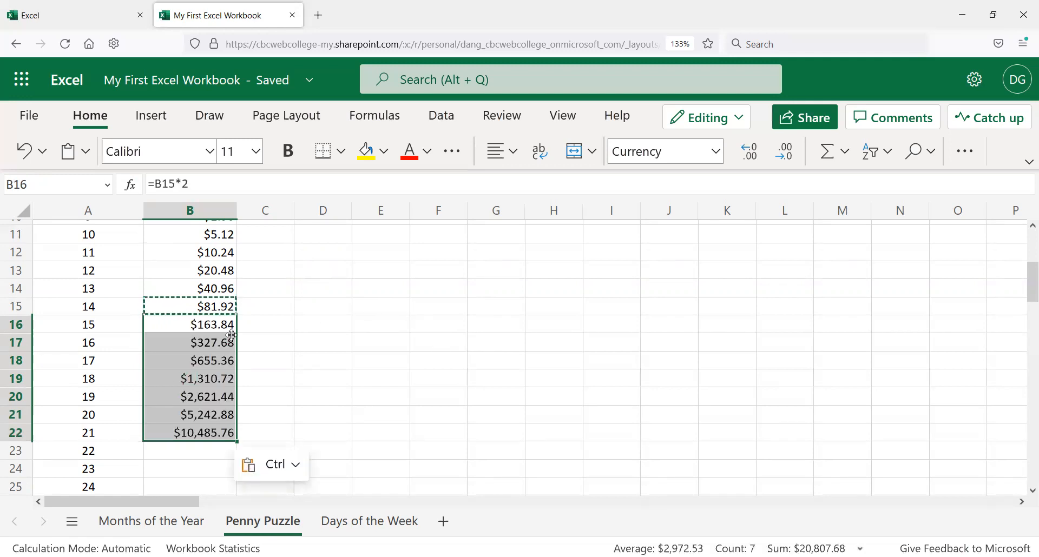
Step: Inspect the pasted formulas cell by cell from B16 down to B22
{"action": "left_click", "coordinate": [209, 325]}
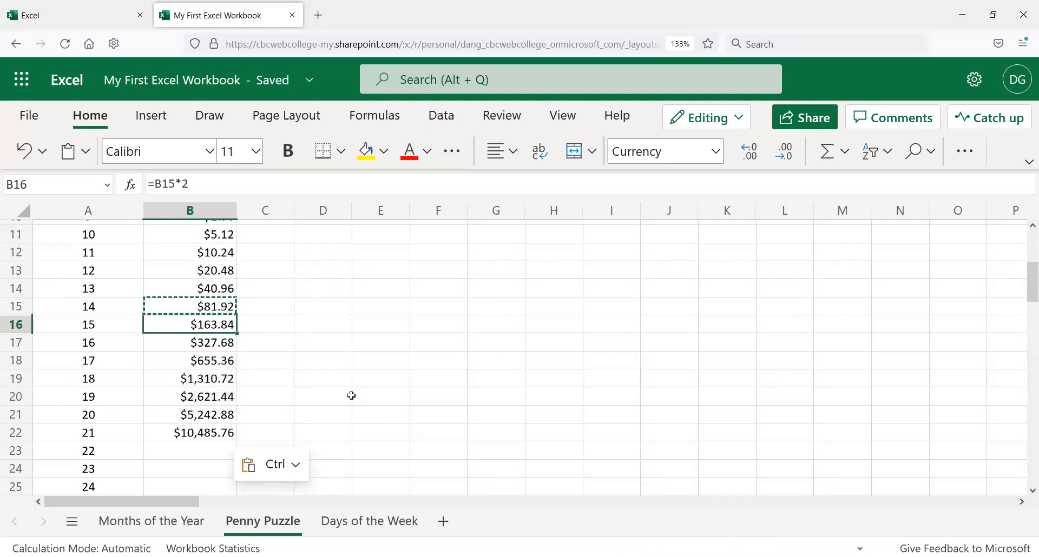
{"action": "left_click", "coordinate": [215, 342]}
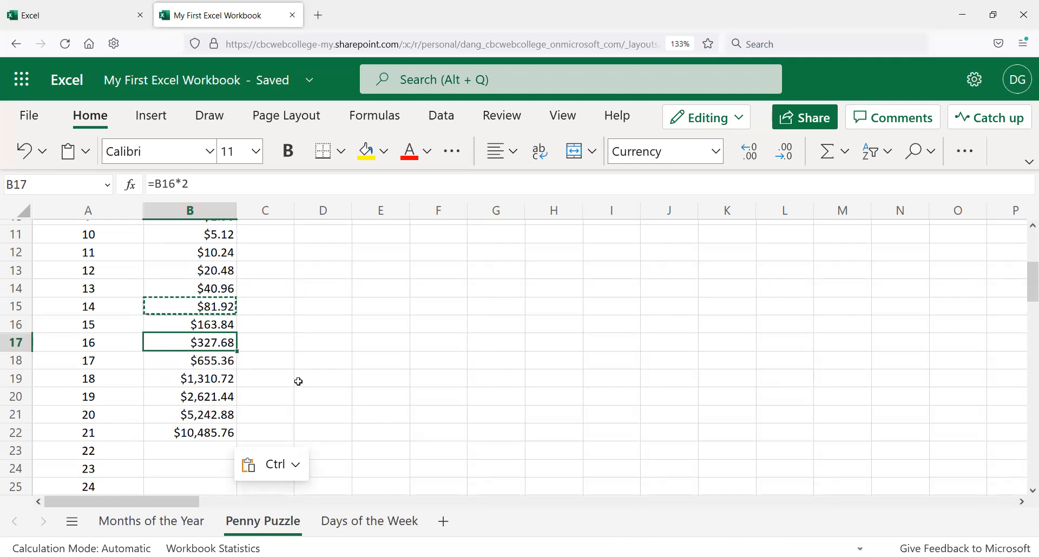
{"action": "left_click", "coordinate": [218, 361]}
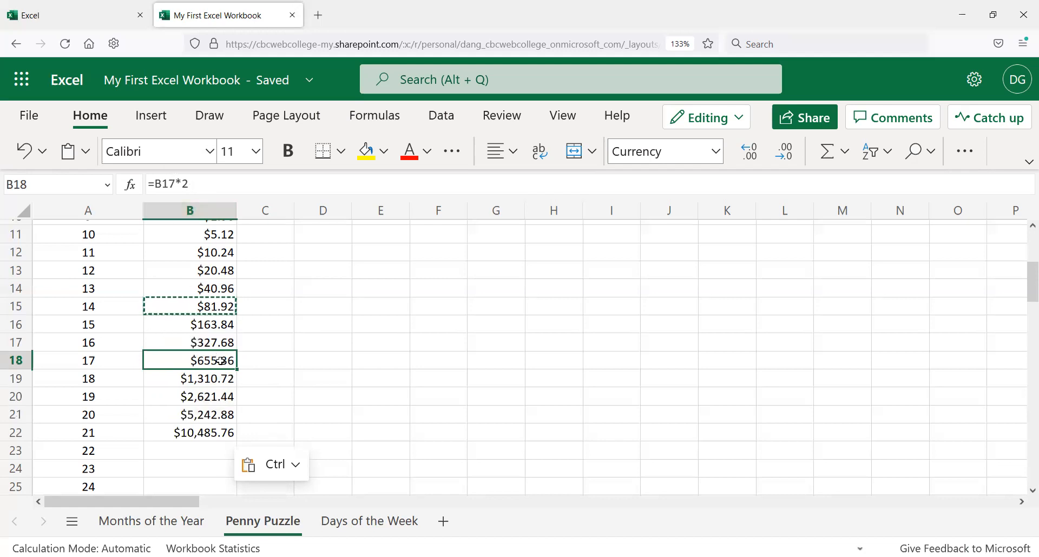
{"action": "left_click", "coordinate": [216, 379]}
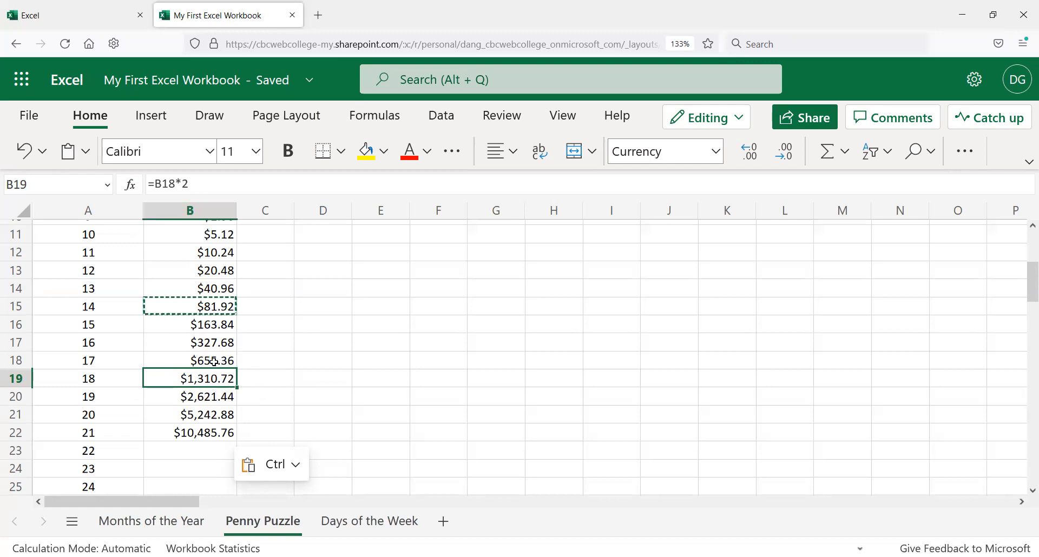
{"action": "left_click", "coordinate": [210, 397]}
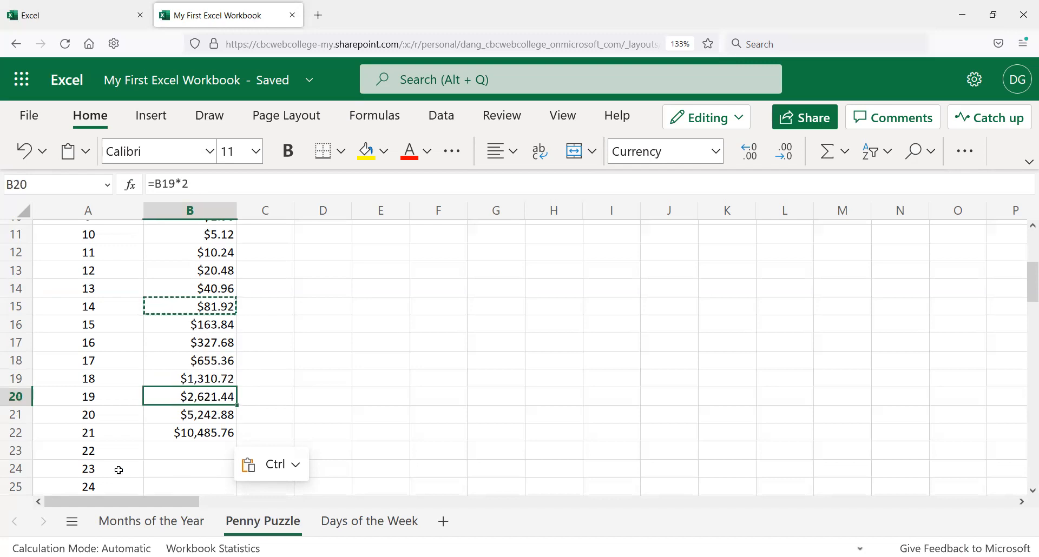
{"action": "key", "text": "Down"}
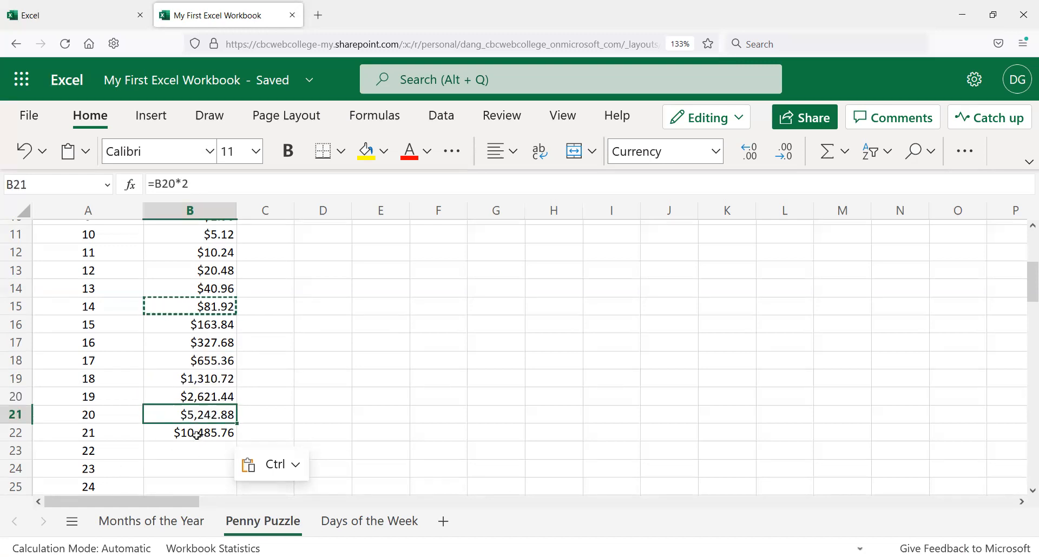
{"action": "left_click", "coordinate": [197, 435]}
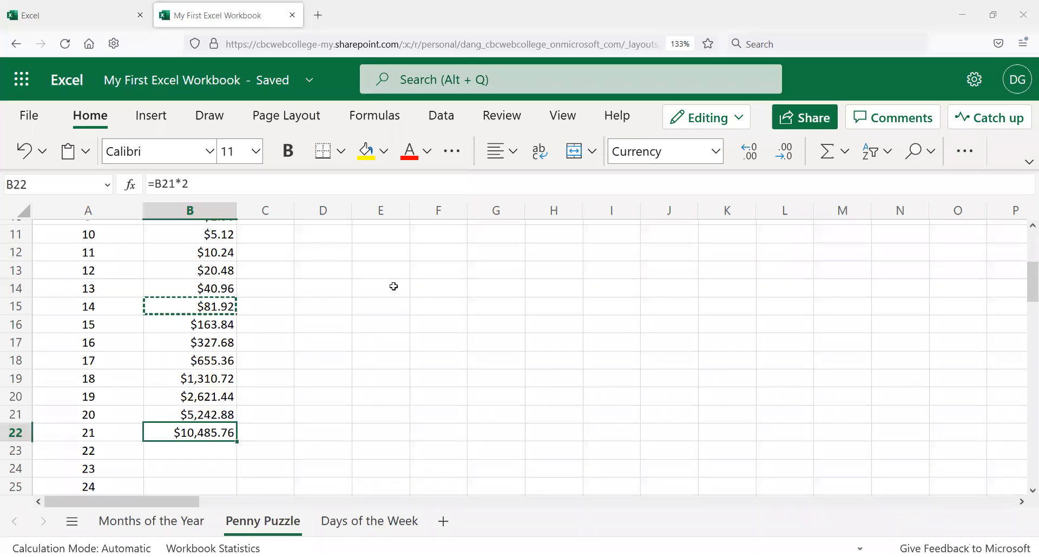
Step: Switch to the laptop keyboard photo to view the Ctrl and Enter keys, then return to the workbook
{"action": "key", "text": "alt+Tab"}
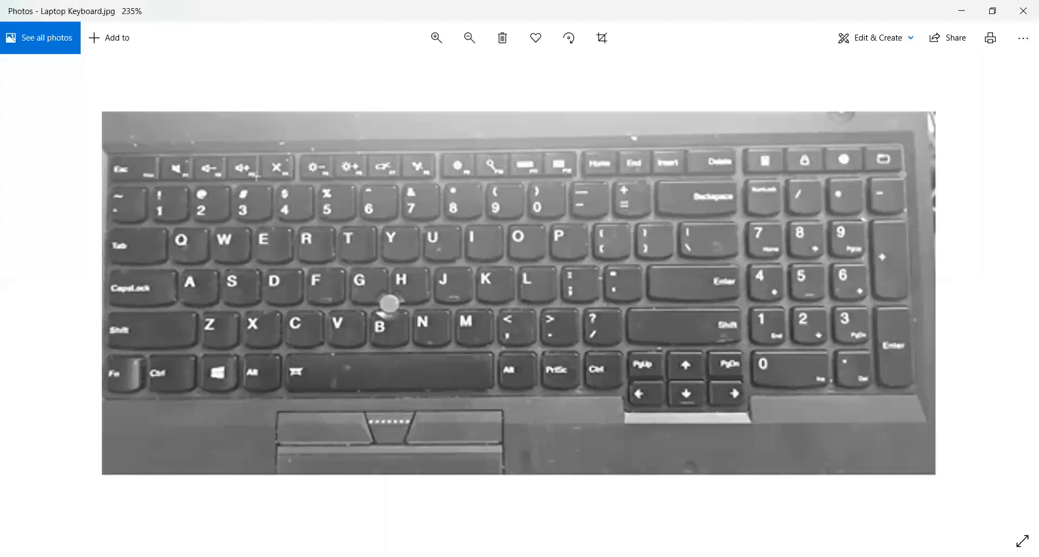
{"action": "left_click_drag", "start_coordinate": [107, 149], "coordinate": [183, 200]}
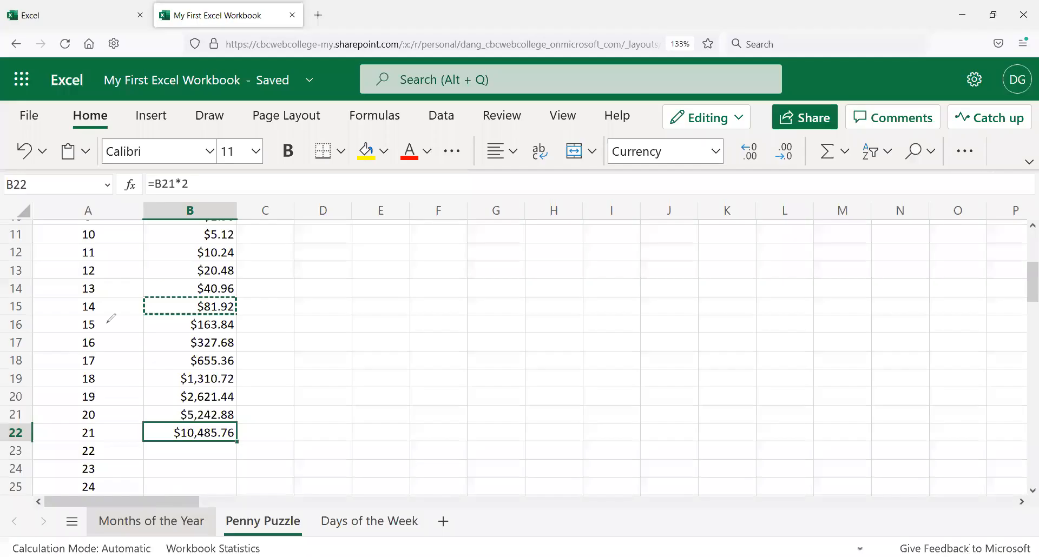
{"action": "key", "text": "Escape"}
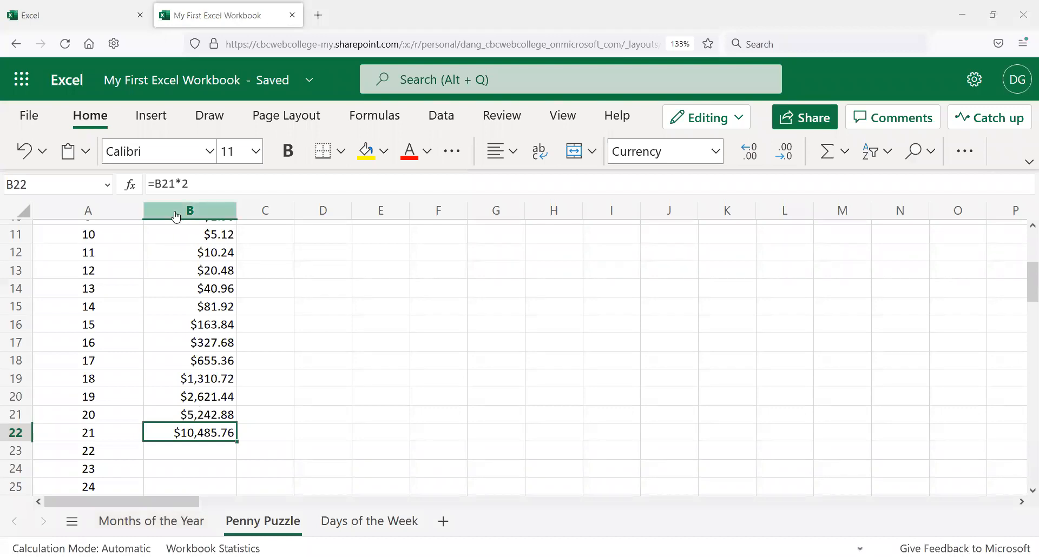
Step: Edit B22's formula, appending and removing extra characters, and confirm it in place as =B21*2
{"action": "left_click", "coordinate": [199, 183]}
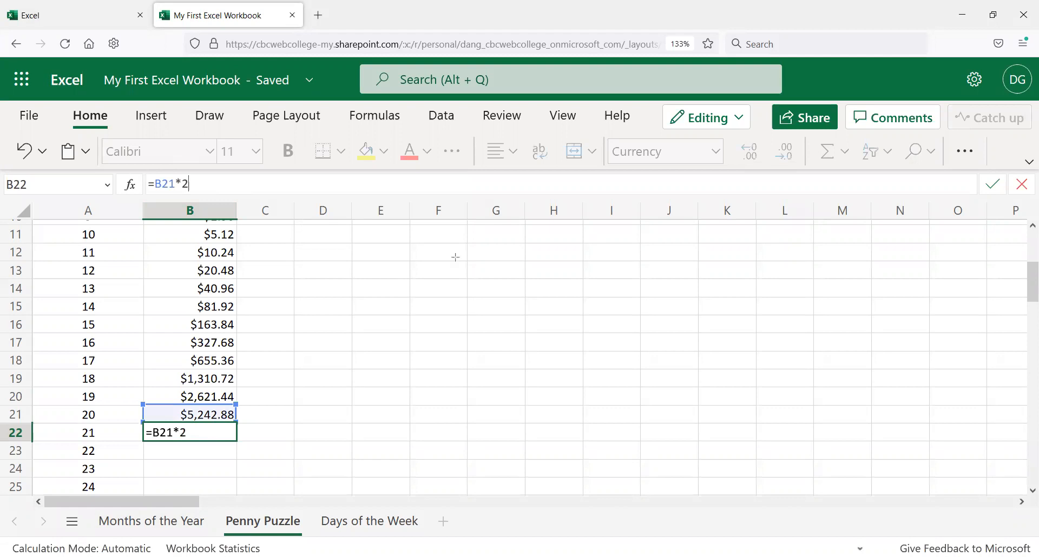
{"action": "key", "text": "ctrl+Return"}
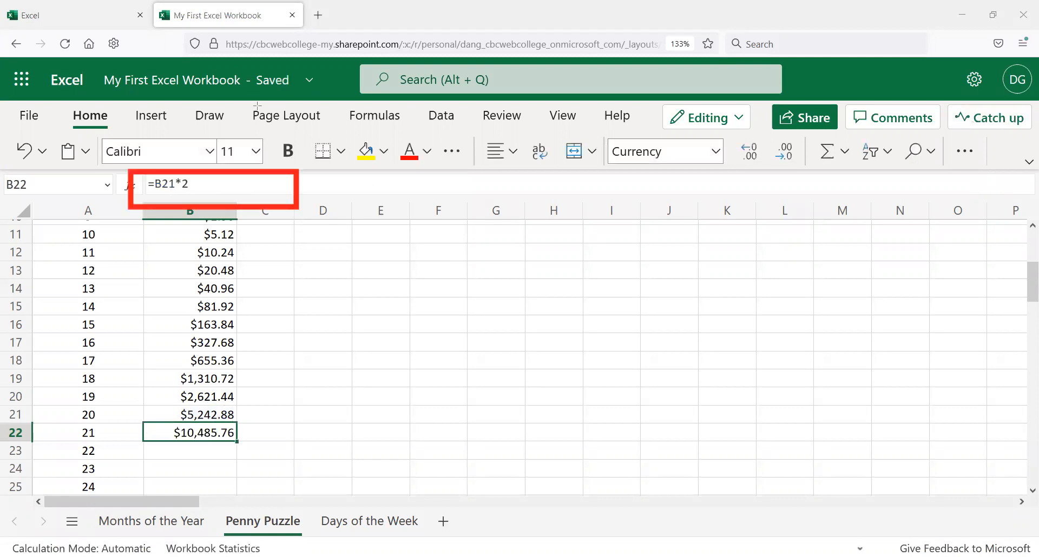
{"action": "left_click", "coordinate": [210, 187]}
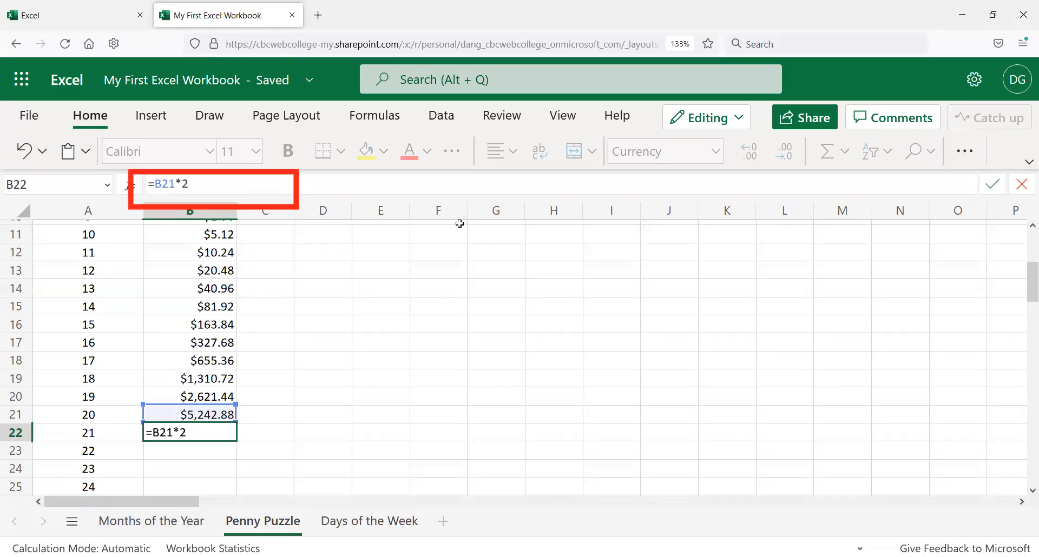
{"action": "type", "text": "*1000"}
{"action": "key", "text": "BackSpace"}
{"action": "key", "text": "BackSpace"}
{"action": "key", "text": "BackSpace"}
{"action": "key", "text": "BackSpace"}
{"action": "key", "text": "BackSpace"}
{"action": "key", "text": "ctrl+Return"}
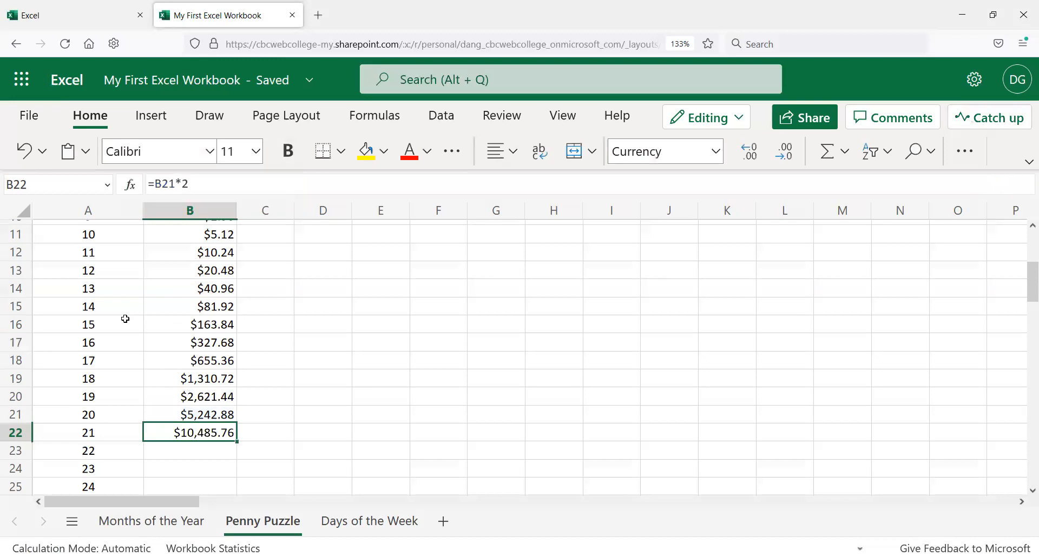
Step: AutoFill the doubling formula from B22 down through B26, one row at a time
{"action": "scroll", "coordinate": [111, 371], "scroll_direction": "down", "scroll_amount": 2}
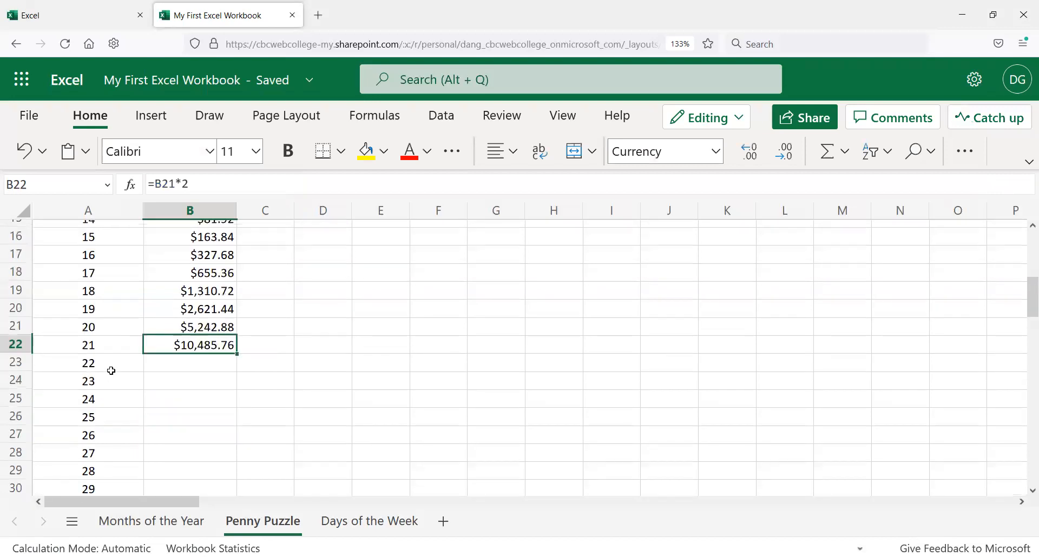
{"action": "scroll", "coordinate": [105, 371], "scroll_direction": "down", "scroll_amount": 2}
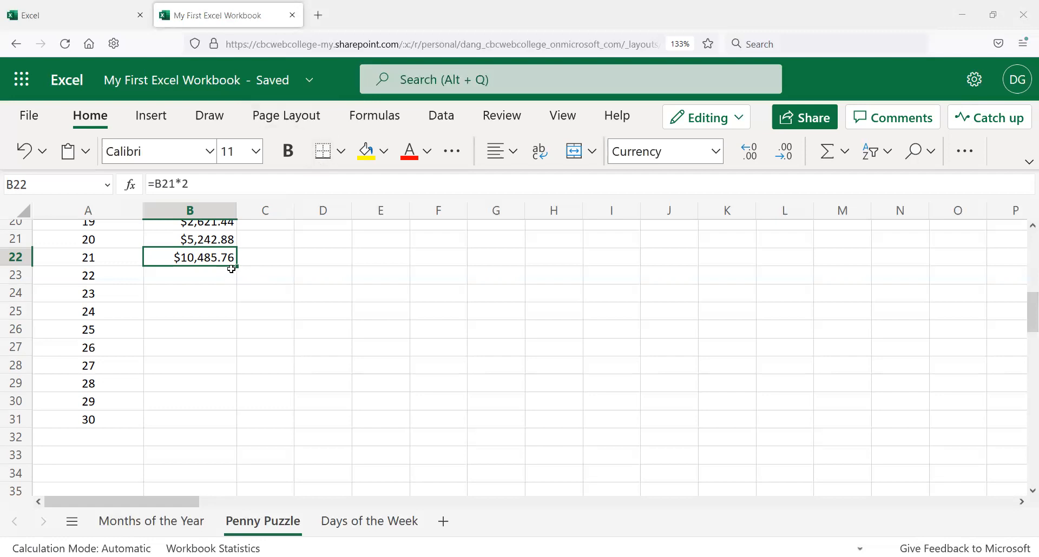
{"action": "left_click_drag", "start_coordinate": [236, 266], "coordinate": [236, 281]}
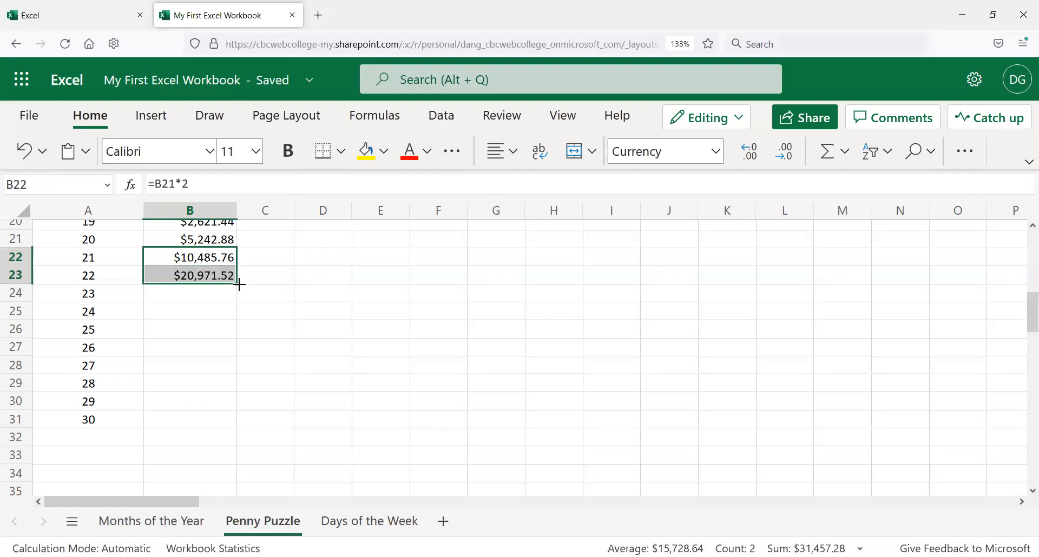
{"action": "mouse_move", "coordinate": [239, 284]}
{"action": "left_mouse_down"}
{"action": "mouse_move", "coordinate": [234, 300]}
{"action": "mouse_move", "coordinate": [227, 292]}
{"action": "left_mouse_up"}
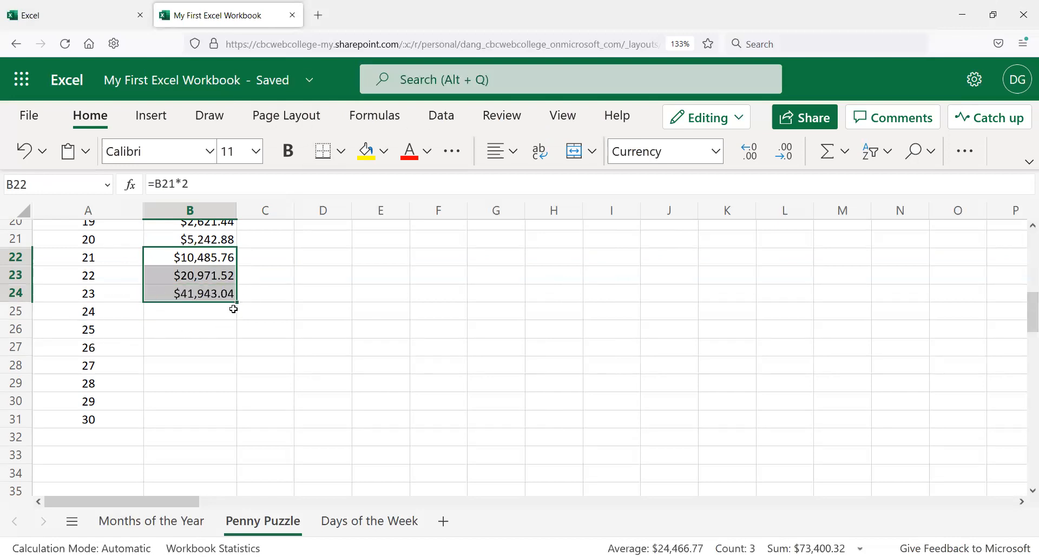
{"action": "left_click_drag", "start_coordinate": [236, 301], "coordinate": [220, 318]}
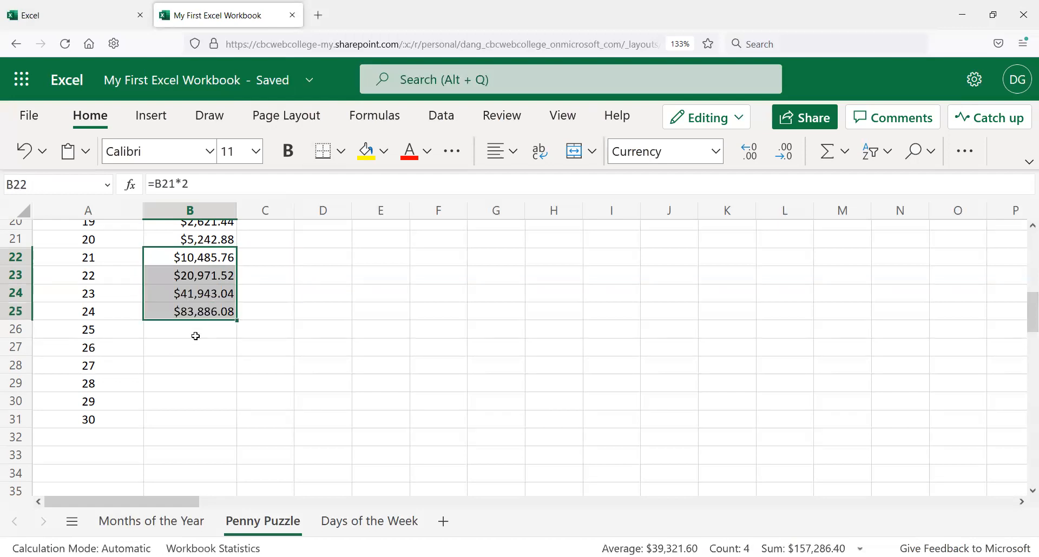
{"action": "left_click_drag", "start_coordinate": [236, 320], "coordinate": [239, 322]}
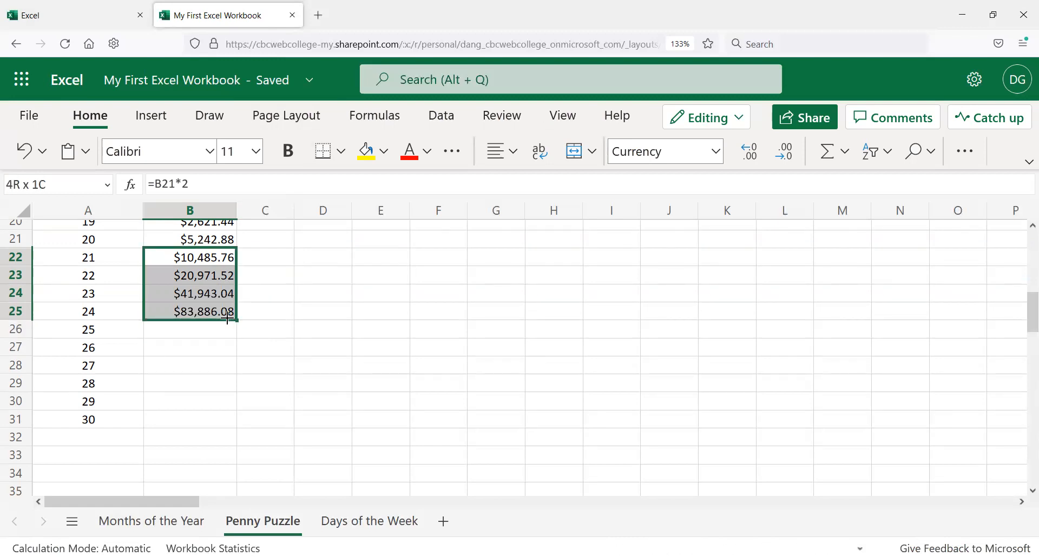
{"action": "left_click", "coordinate": [234, 315]}
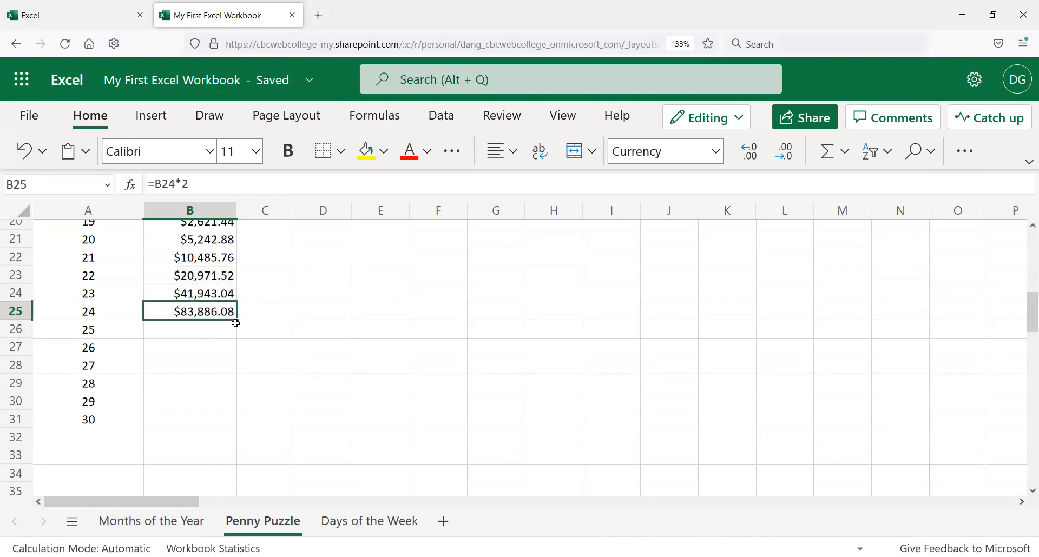
{"action": "left_click_drag", "start_coordinate": [237, 321], "coordinate": [232, 337]}
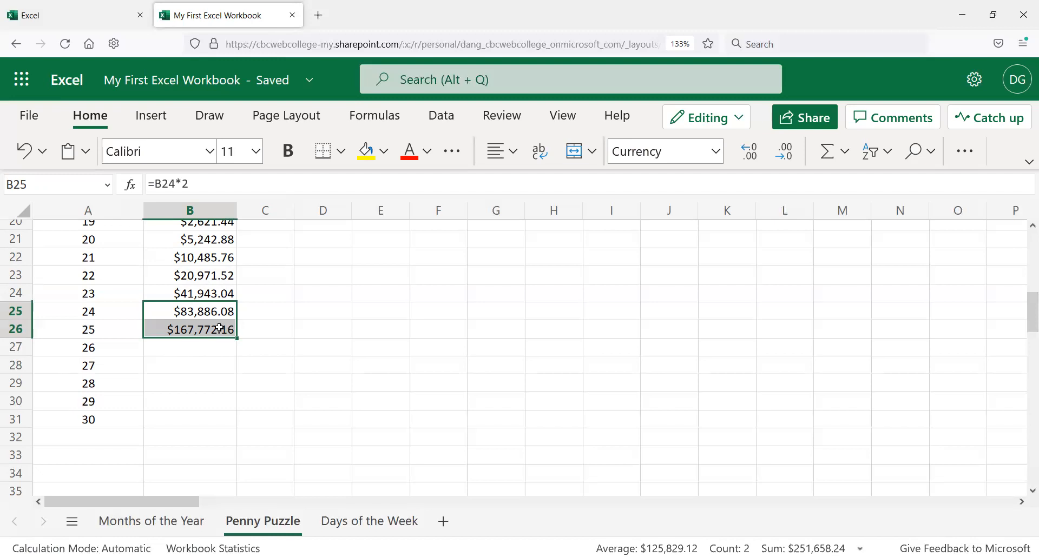
Step: AutoFill the formula from B26 down through B29 for day 28
{"action": "left_click", "coordinate": [169, 351]}
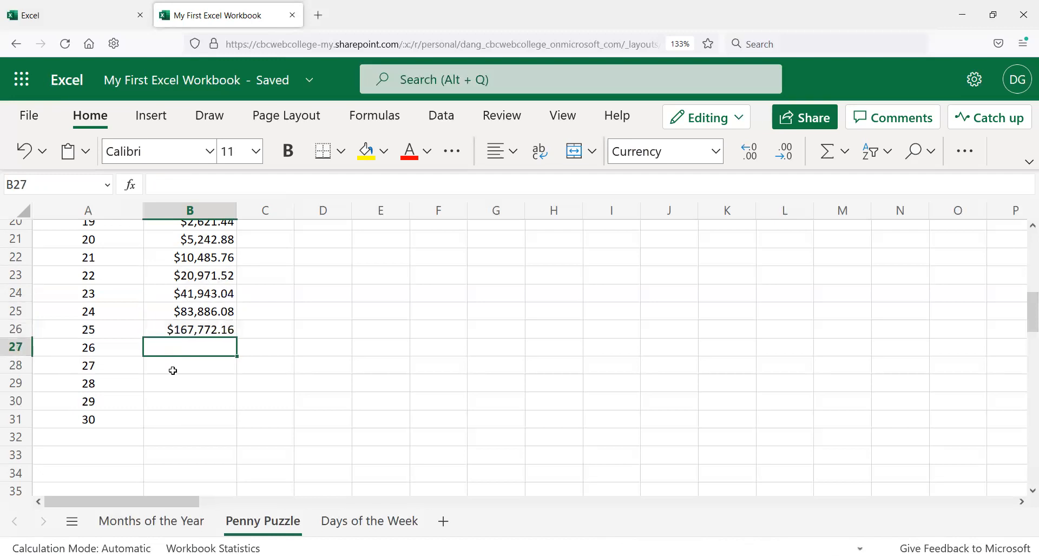
{"action": "left_click", "coordinate": [172, 371]}
{"action": "left_click", "coordinate": [172, 386]}
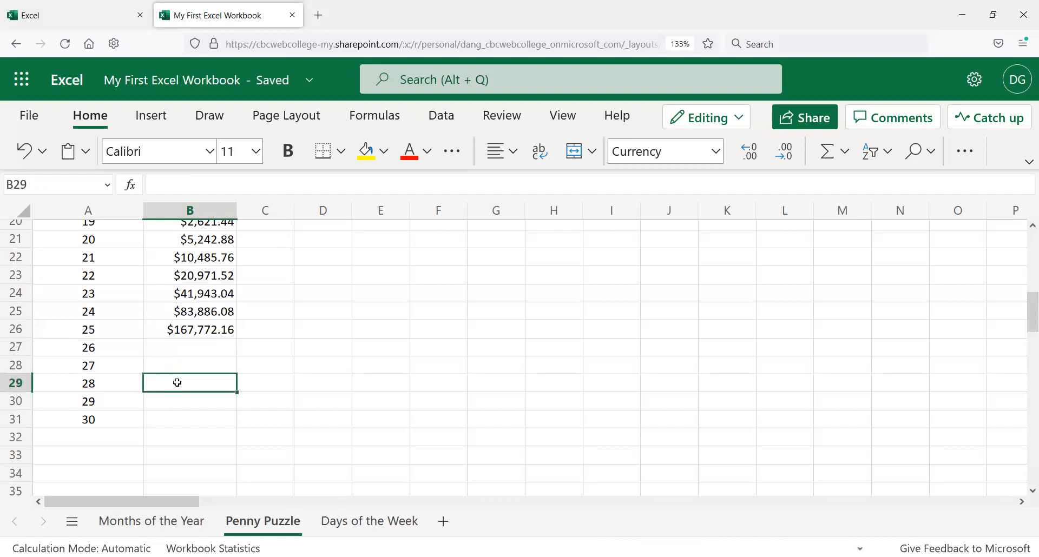
{"action": "left_click", "coordinate": [184, 330]}
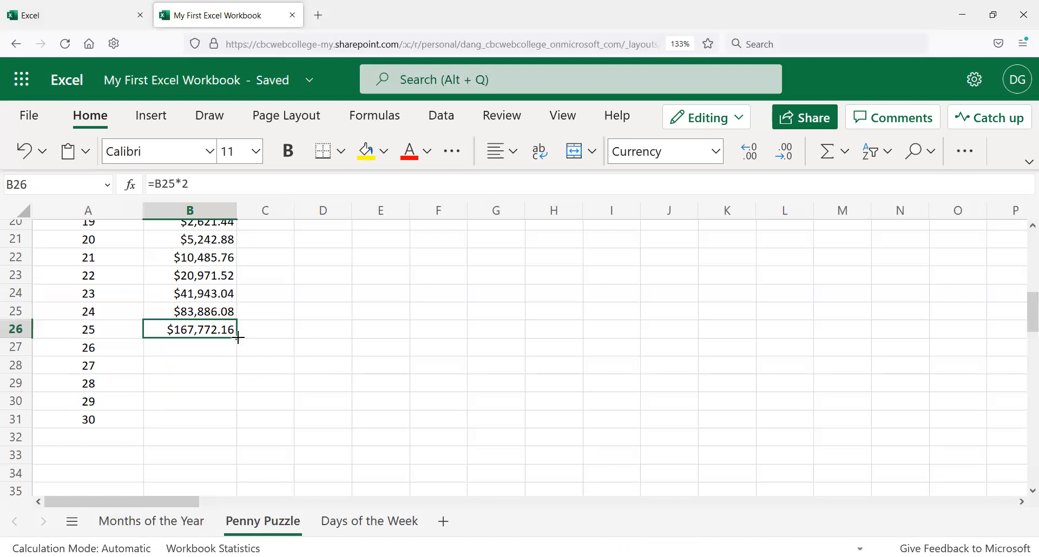
{"action": "left_click_drag", "start_coordinate": [237, 339], "coordinate": [237, 349]}
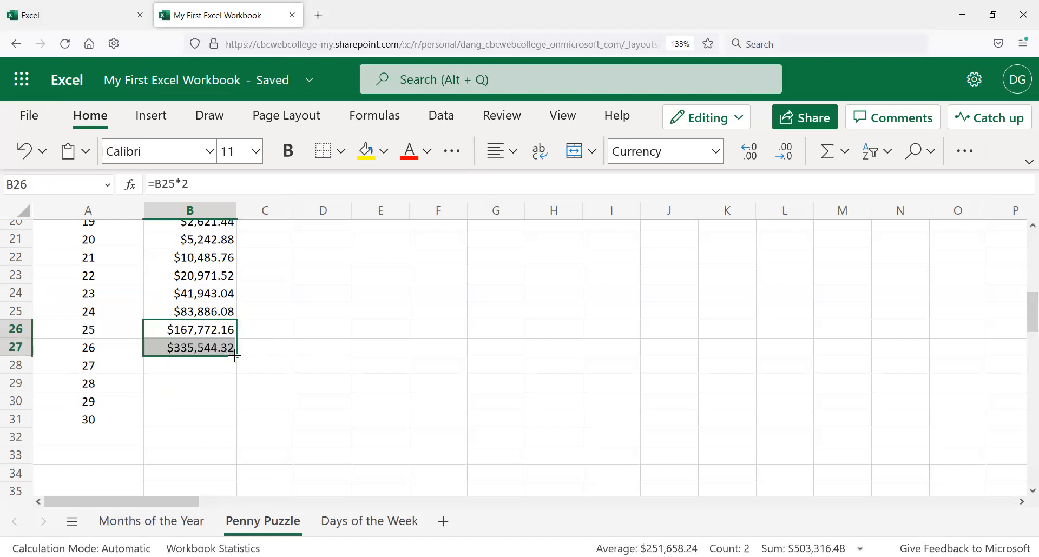
{"action": "left_click_drag", "start_coordinate": [236, 356], "coordinate": [236, 379]}
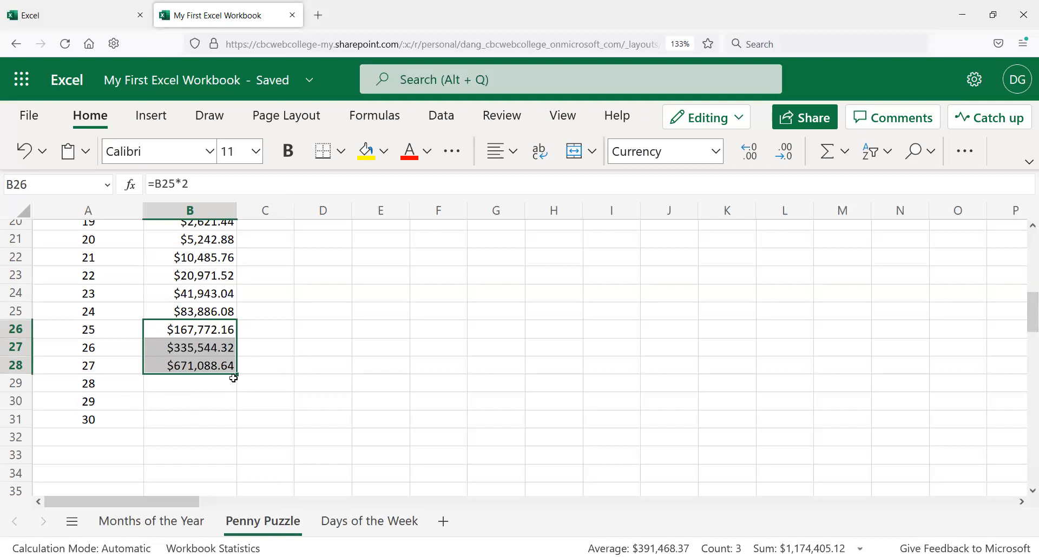
{"action": "left_click_drag", "start_coordinate": [236, 373], "coordinate": [239, 387]}
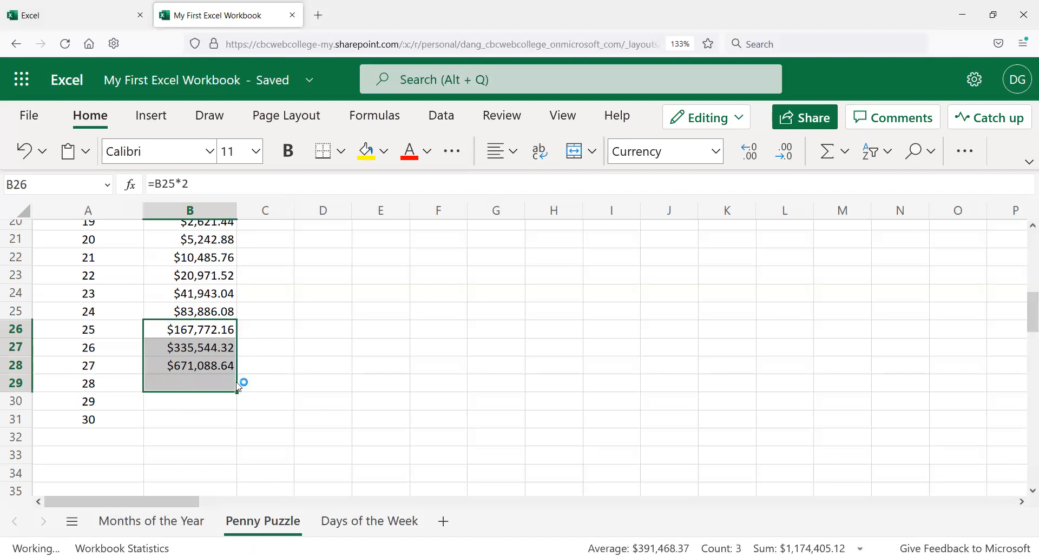
Step: Check the formula in B29 and review the filled column
{"action": "left_click", "coordinate": [272, 380]}
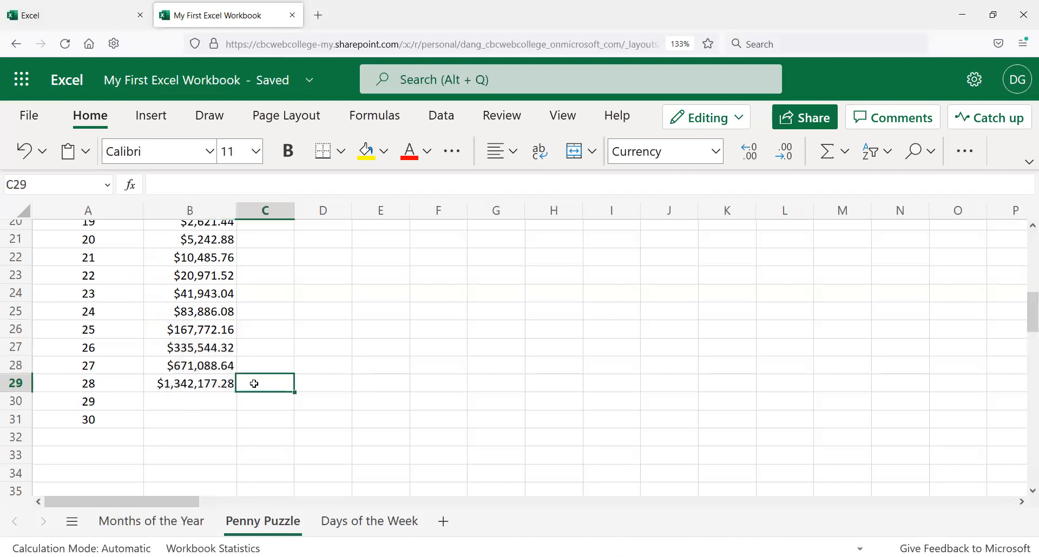
{"action": "left_click", "coordinate": [210, 380]}
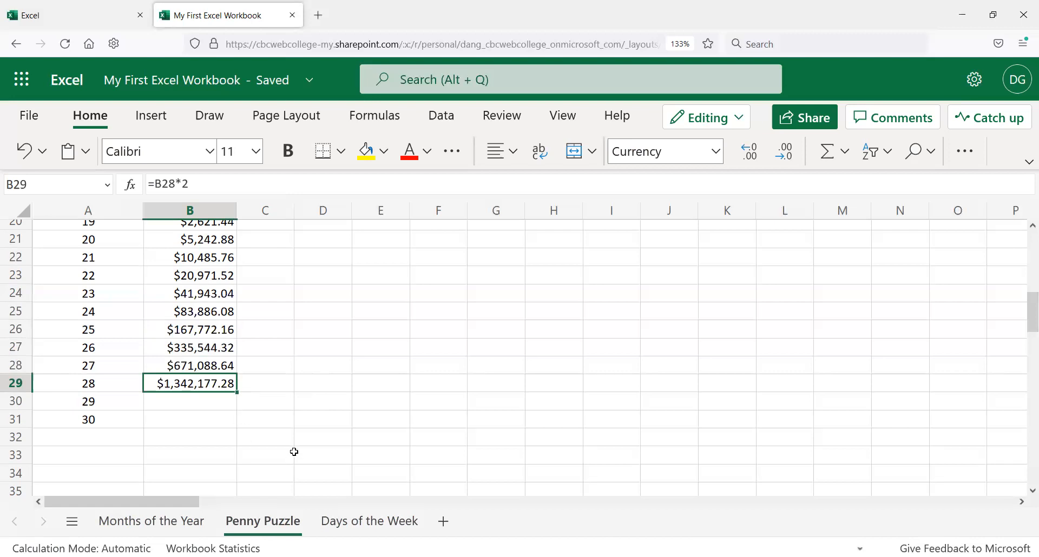
{"action": "scroll", "coordinate": [291, 453], "scroll_direction": "up", "scroll_amount": 2}
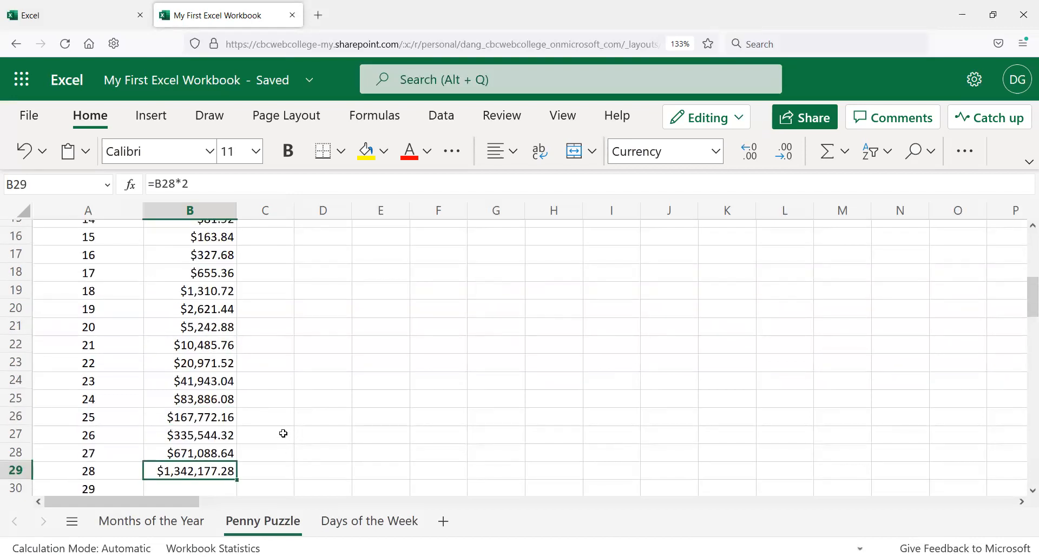
{"action": "scroll", "coordinate": [283, 434], "scroll_direction": "down", "scroll_amount": 2}
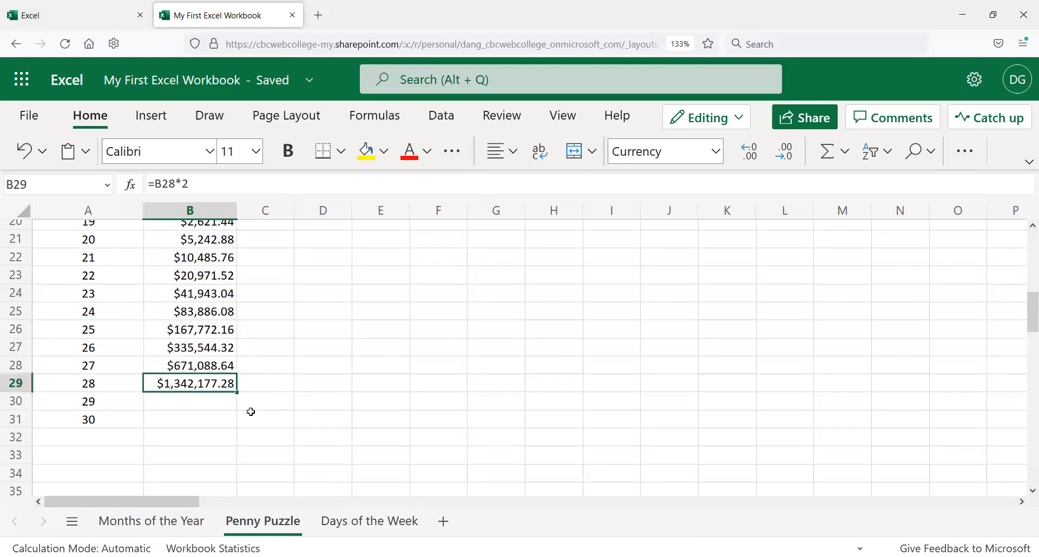
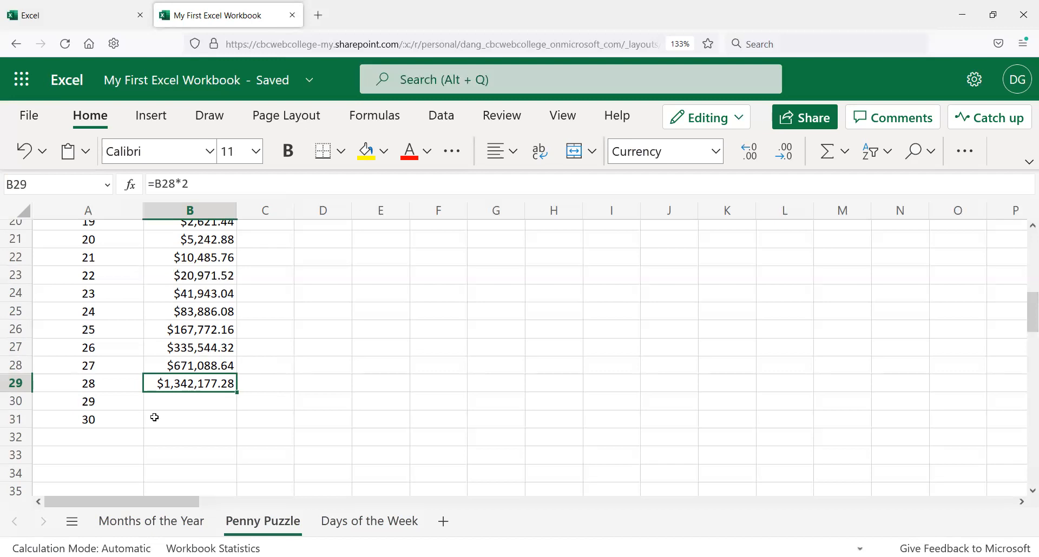
Step: AutoFill the doubling formula from B29 down through B31
{"action": "left_click", "coordinate": [263, 380]}
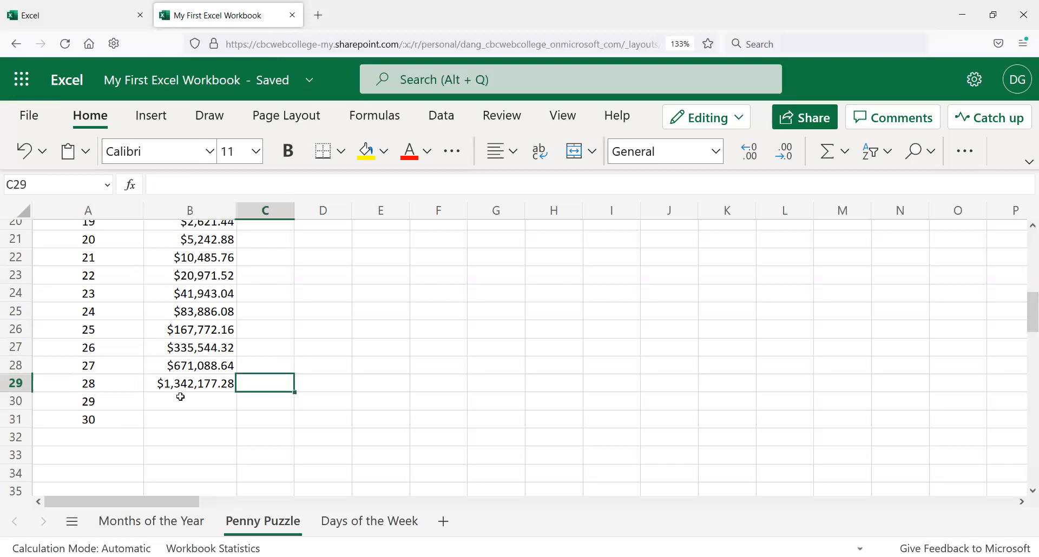
{"action": "left_click", "coordinate": [194, 384]}
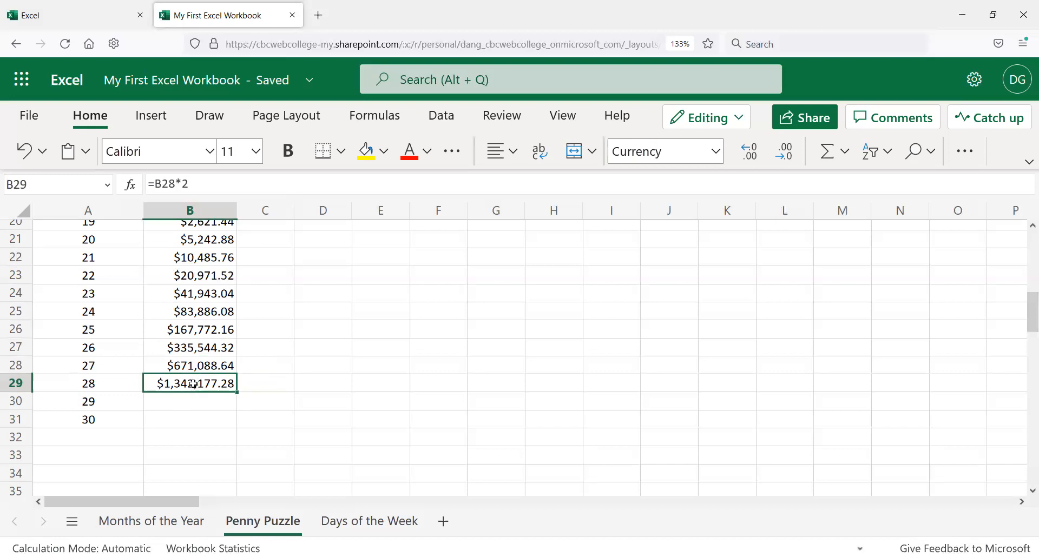
{"action": "left_click_drag", "start_coordinate": [238, 391], "coordinate": [242, 438]}
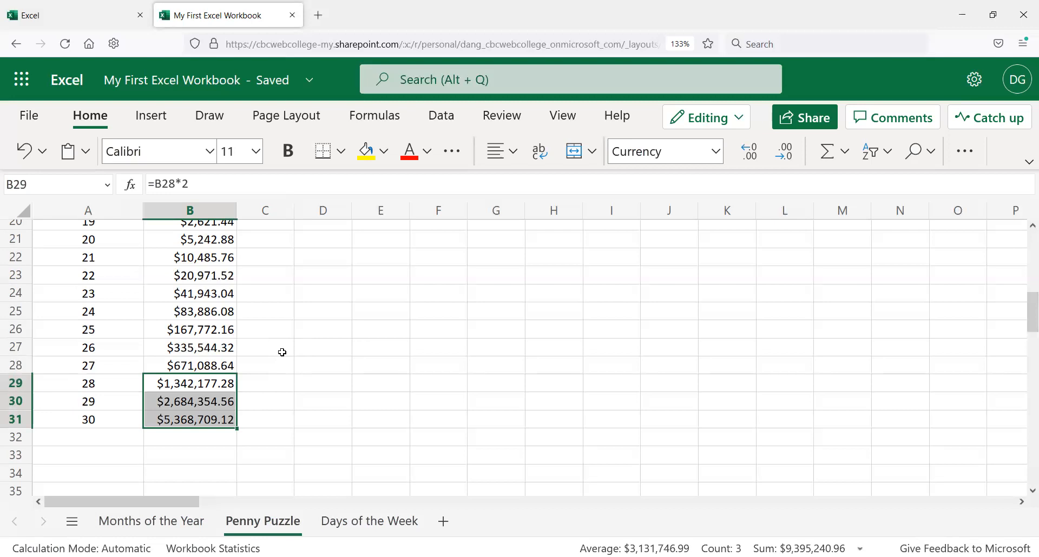
Step: Enter 31 as the day number in A32
{"action": "left_click", "coordinate": [107, 438]}
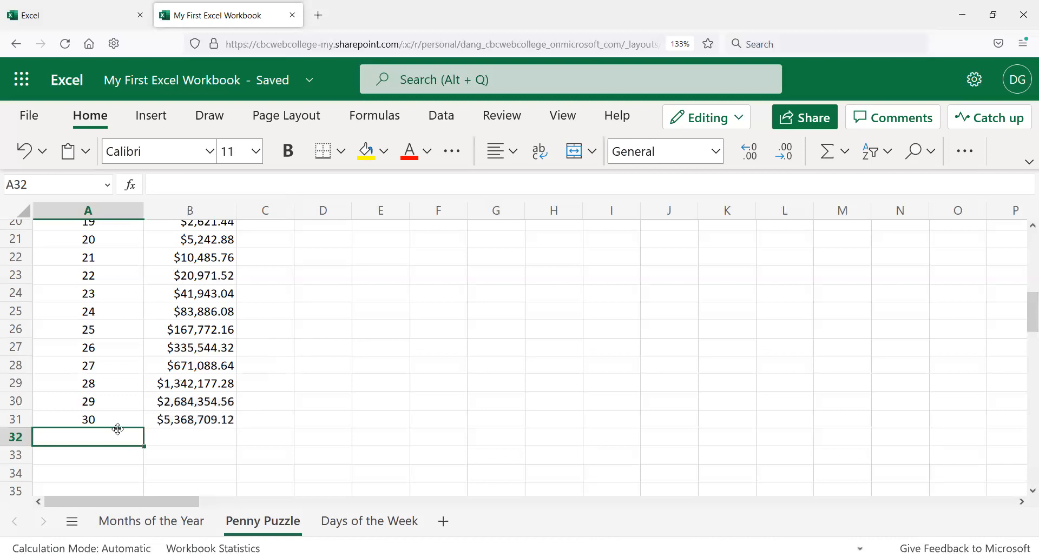
{"action": "type", "text": "31"}
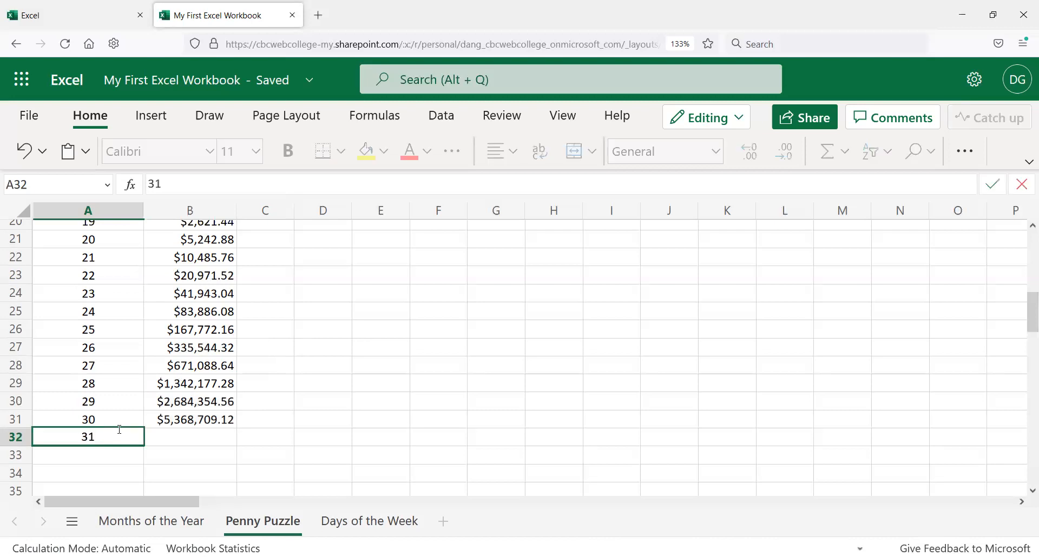
{"action": "key", "text": "Return"}
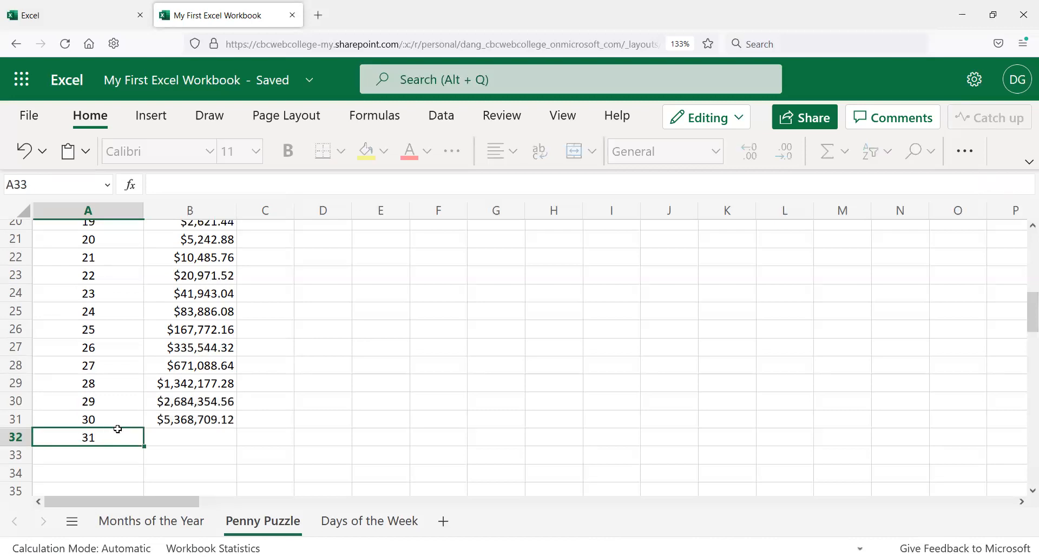
Step: AutoFill the doubling formula from B31 down into B32 for day 31
{"action": "left_click", "coordinate": [117, 429]}
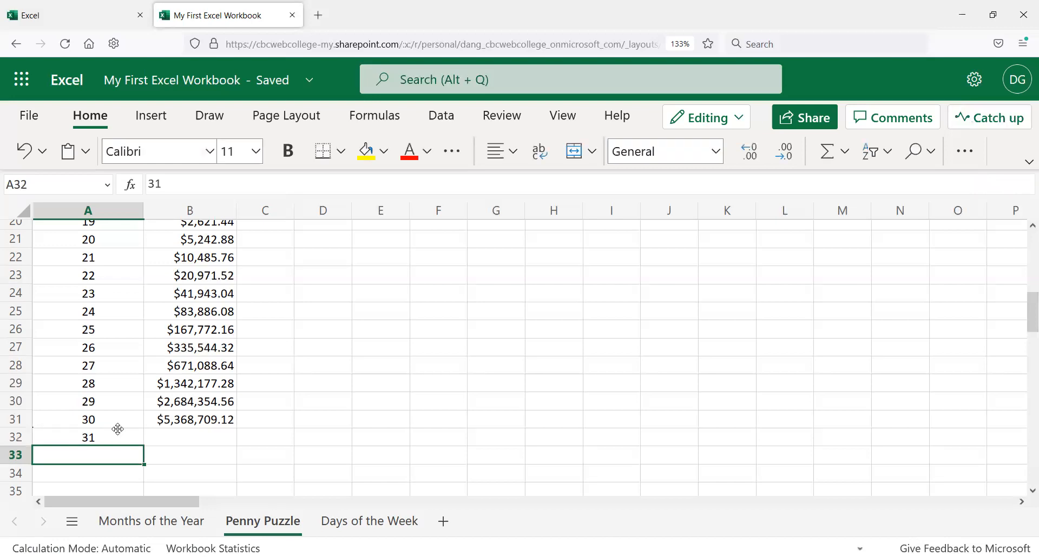
{"action": "key", "text": "Right"}
{"action": "key", "text": "Up"}
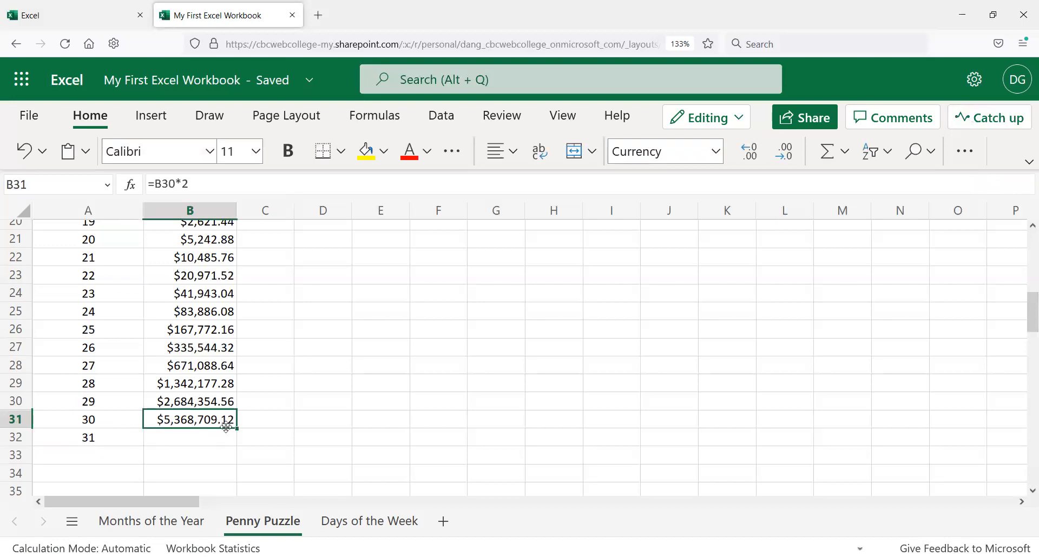
{"action": "left_click_drag", "start_coordinate": [238, 429], "coordinate": [238, 444]}
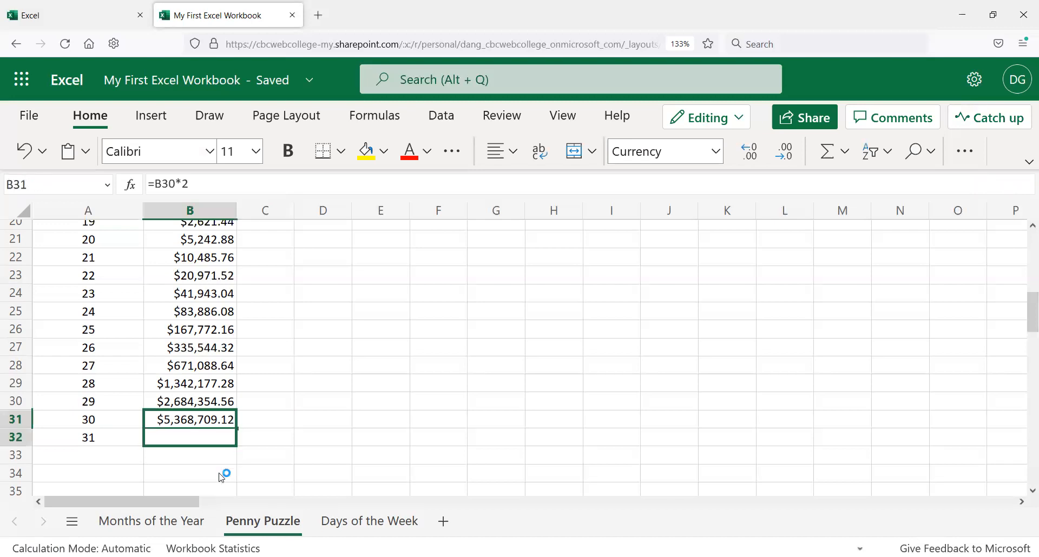
Step: Review the Amount Earned column from day 1 through day 31
{"action": "left_click", "coordinate": [196, 455]}
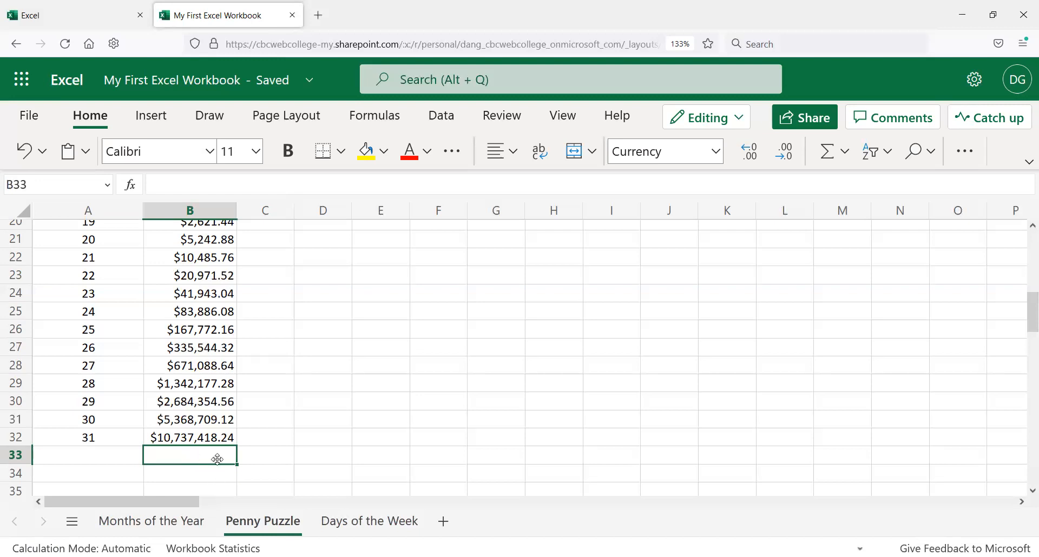
{"action": "left_click", "coordinate": [275, 437]}
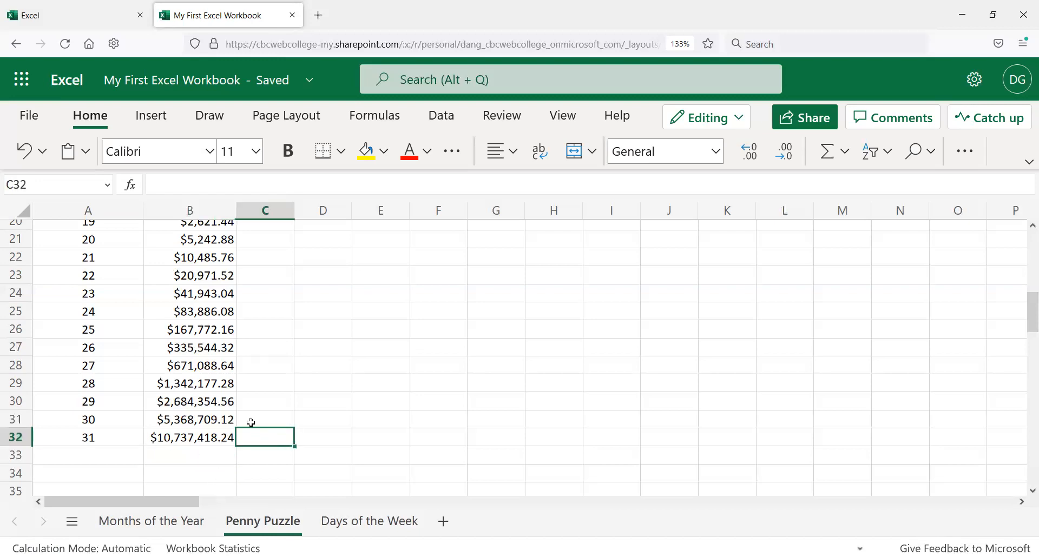
{"action": "left_click", "coordinate": [206, 457]}
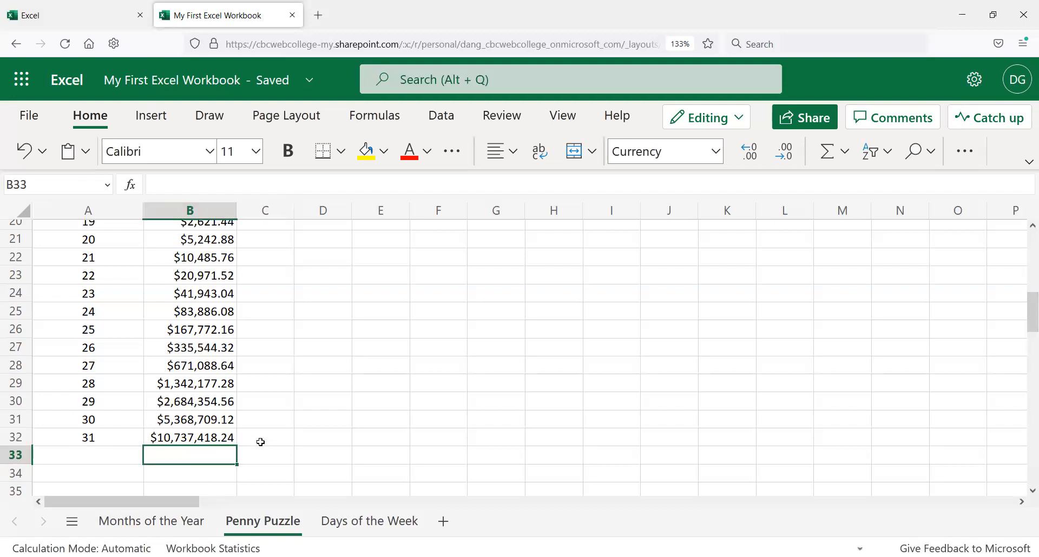
{"action": "scroll", "coordinate": [249, 427], "scroll_direction": "up", "scroll_amount": 2}
{"action": "scroll", "coordinate": [248, 426], "scroll_direction": "up", "scroll_amount": 2}
{"action": "scroll", "coordinate": [248, 425], "scroll_direction": "down", "scroll_amount": 4}
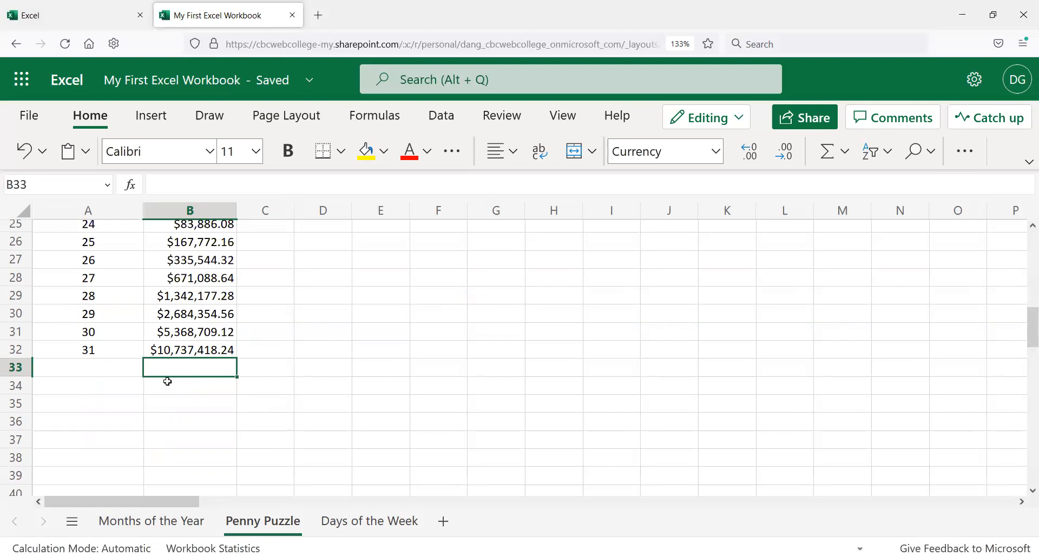
{"action": "left_click", "coordinate": [195, 392]}
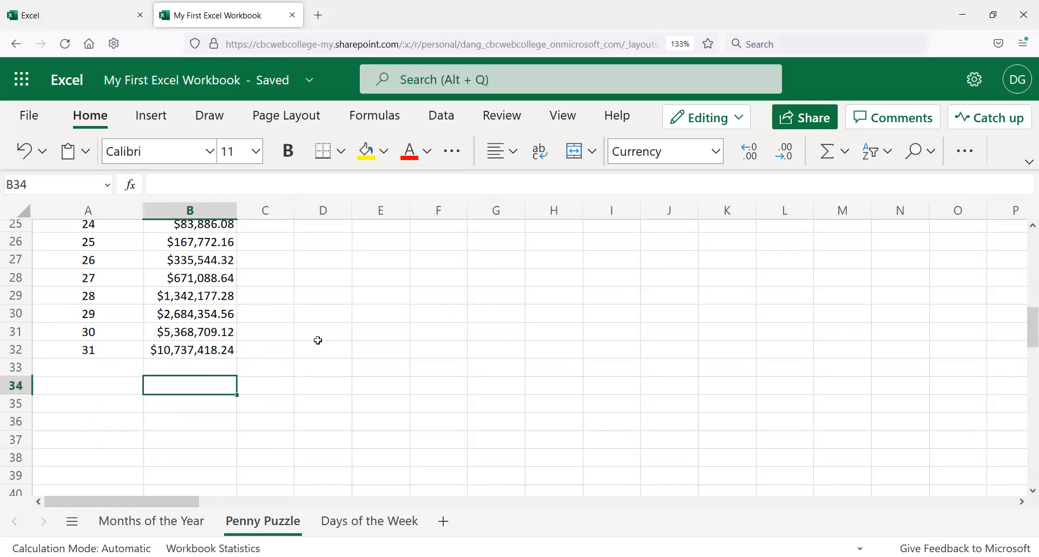
{"action": "scroll", "coordinate": [317, 339], "scroll_direction": "up", "scroll_amount": 2}
{"action": "scroll", "coordinate": [317, 338], "scroll_direction": "up", "scroll_amount": 6}
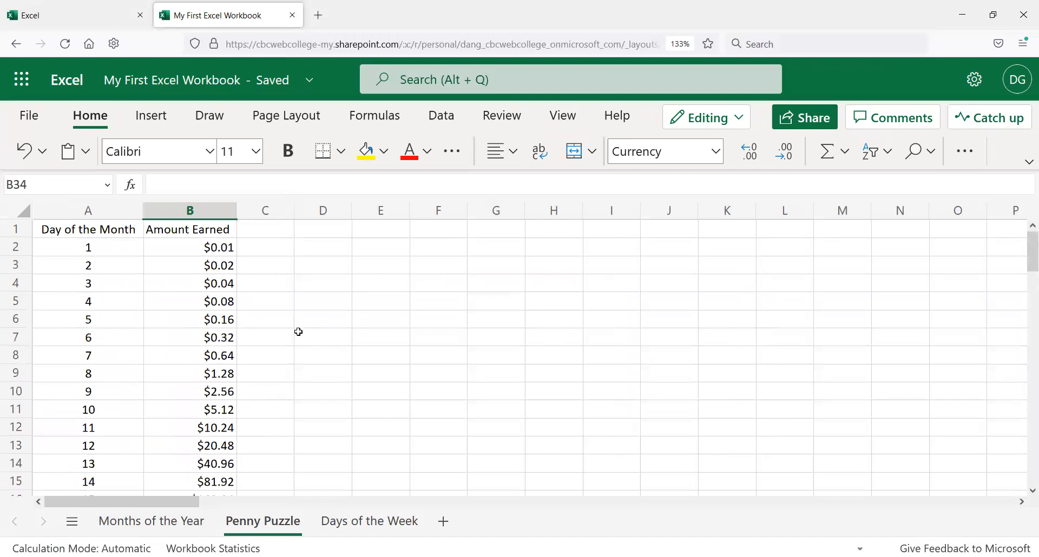
{"action": "scroll", "coordinate": [287, 306], "scroll_direction": "down", "scroll_amount": 3}
{"action": "scroll", "coordinate": [278, 311], "scroll_direction": "up", "scroll_amount": 3}
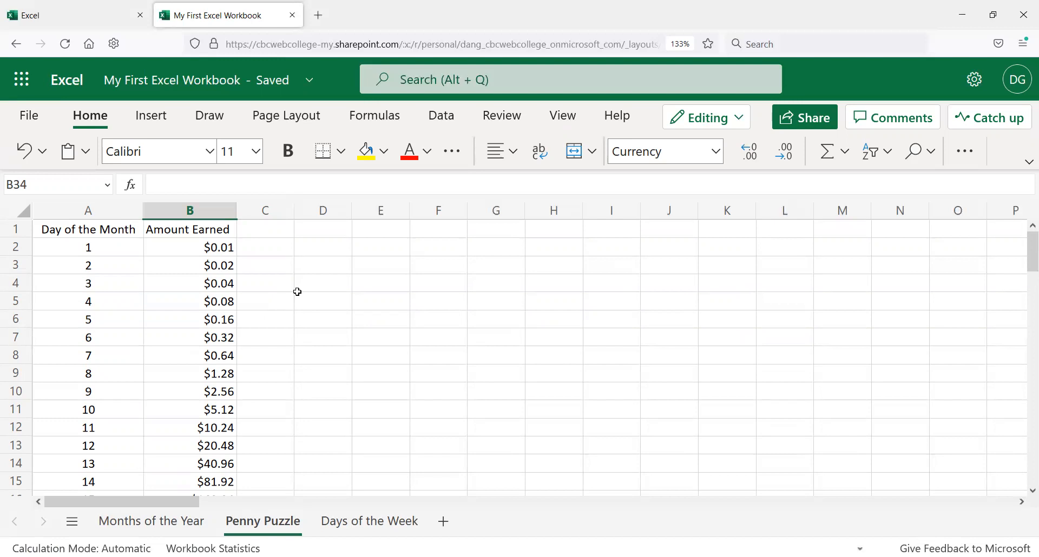
Step: Change the day 1 starting amount in B2 to 0.05
{"action": "left_click", "coordinate": [186, 247]}
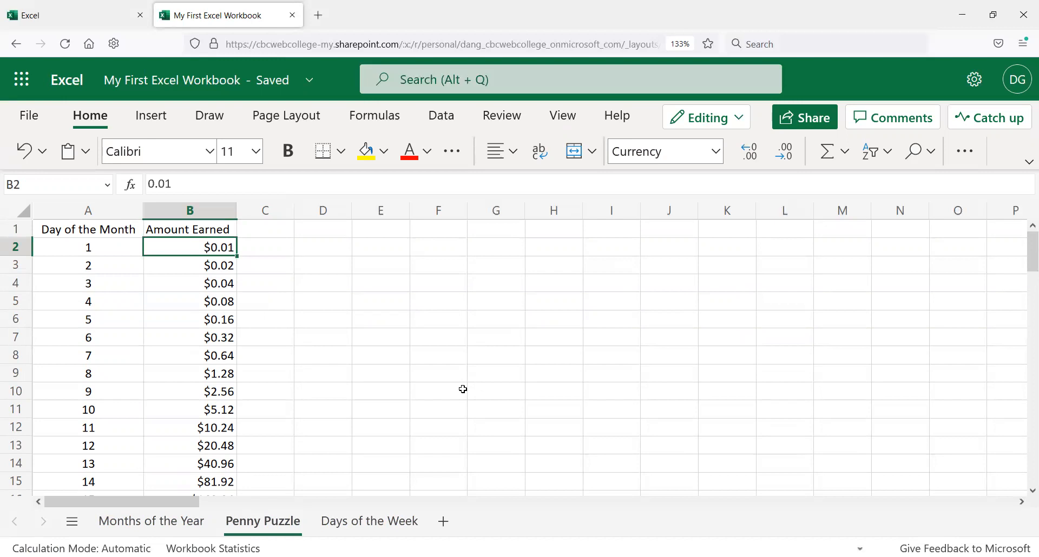
{"action": "type", "text": ".05"}
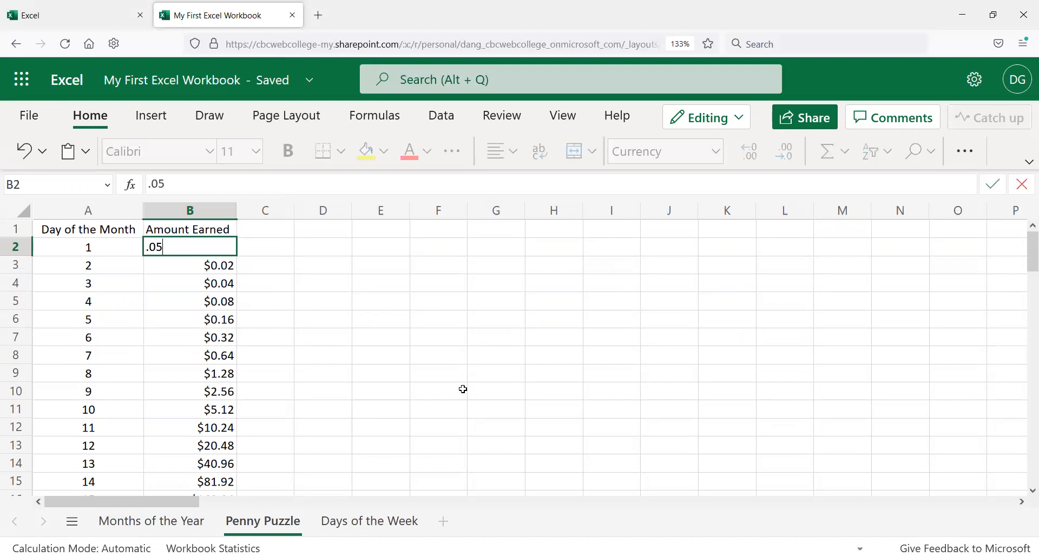
{"action": "key", "text": "Return"}
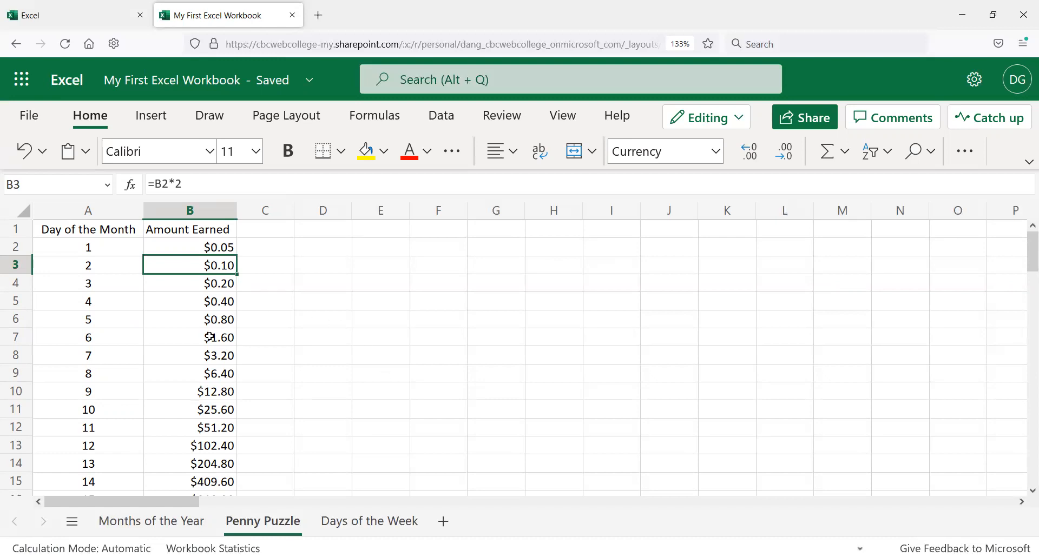
Step: Review the recalculated amounts down the column to day 31
{"action": "scroll", "coordinate": [210, 336], "scroll_direction": "down", "scroll_amount": 2}
{"action": "scroll", "coordinate": [212, 339], "scroll_direction": "up", "scroll_amount": 2}
{"action": "left_click", "coordinate": [224, 247]}
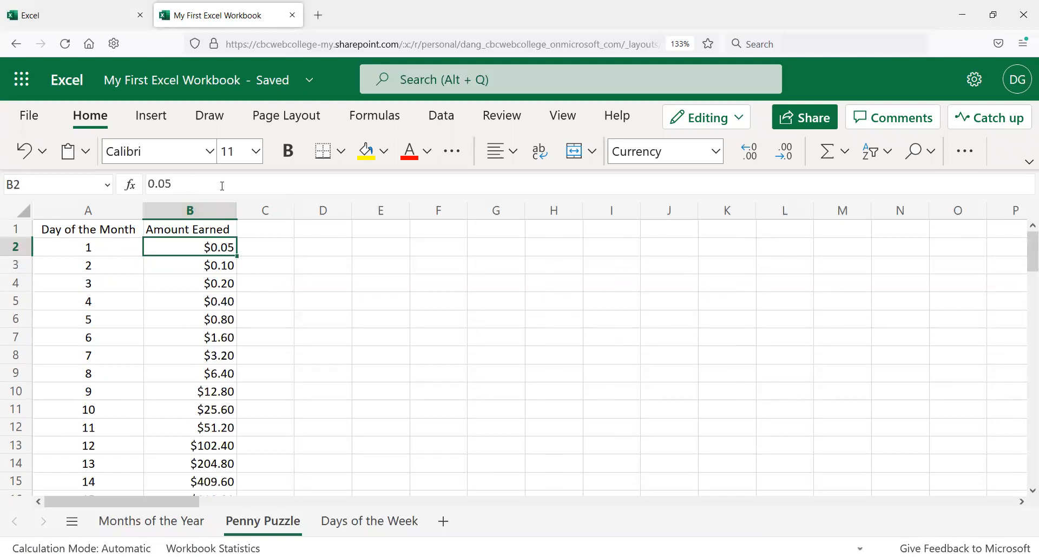
{"action": "scroll", "coordinate": [218, 349], "scroll_direction": "down", "scroll_amount": 2}
{"action": "scroll", "coordinate": [219, 351], "scroll_direction": "down", "scroll_amount": 6}
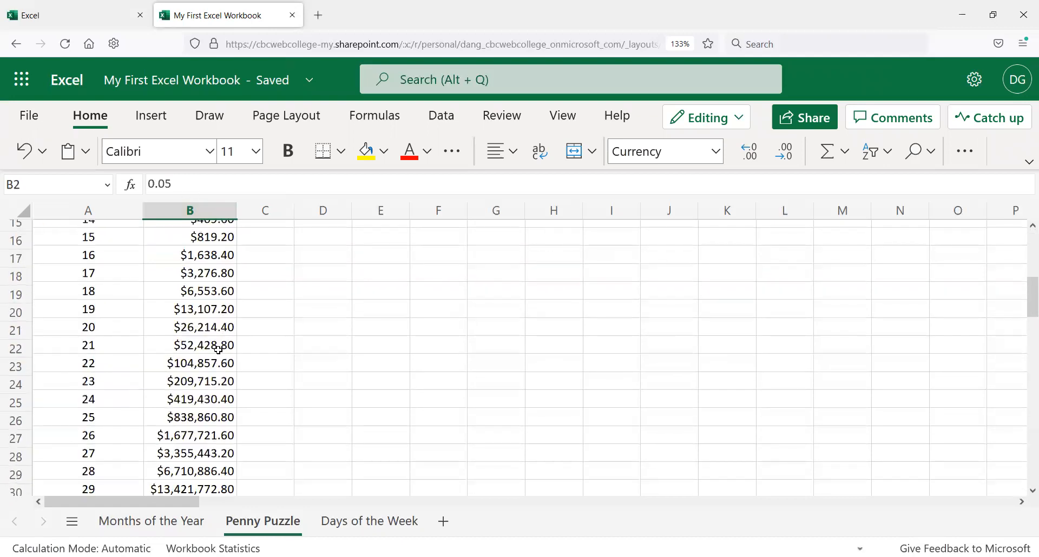
{"action": "left_click", "coordinate": [202, 443]}
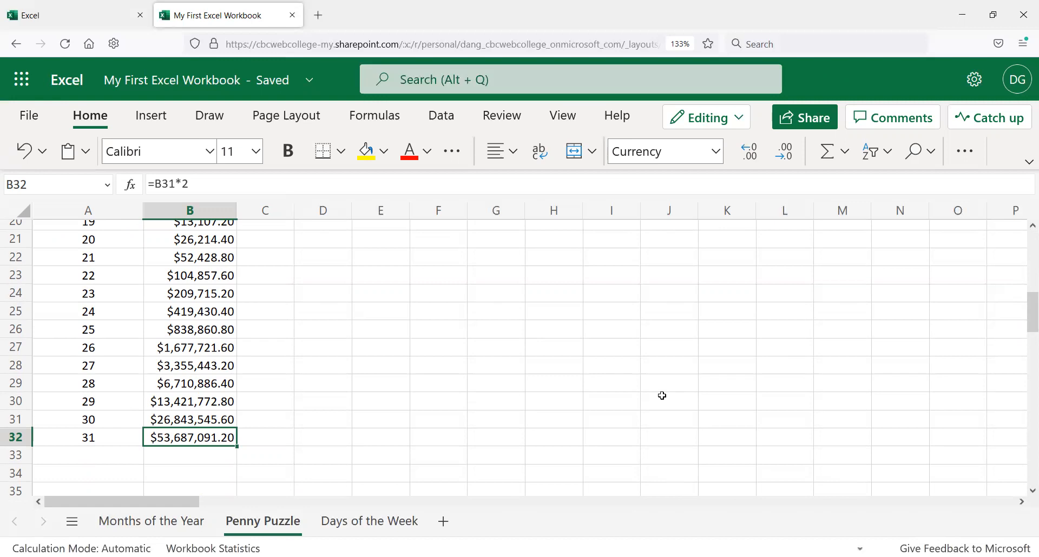
{"action": "scroll", "coordinate": [488, 411], "scroll_direction": "up", "scroll_amount": 6}
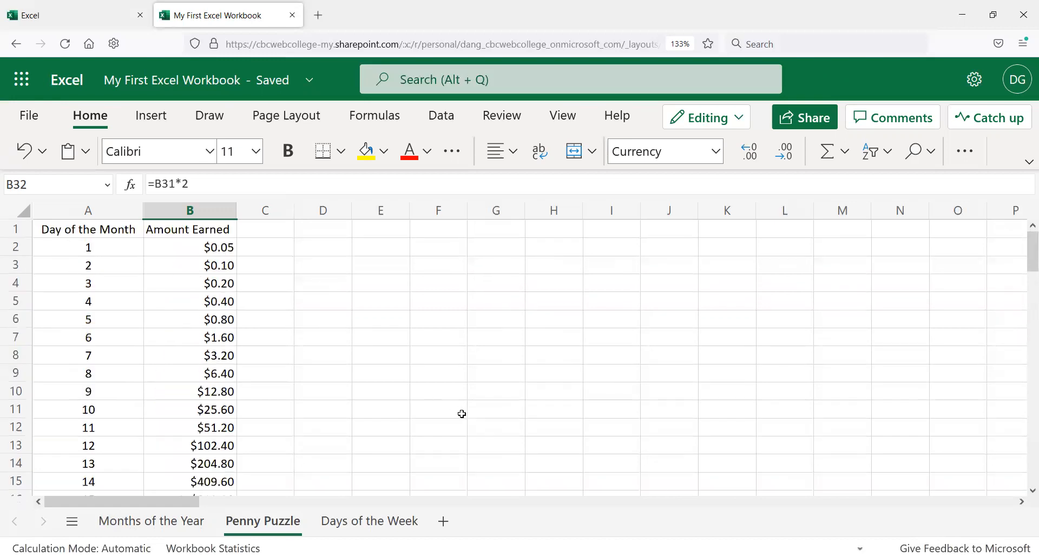
Step: Set the day 1 starting amount in B2 to 1
{"action": "left_click", "coordinate": [220, 248]}
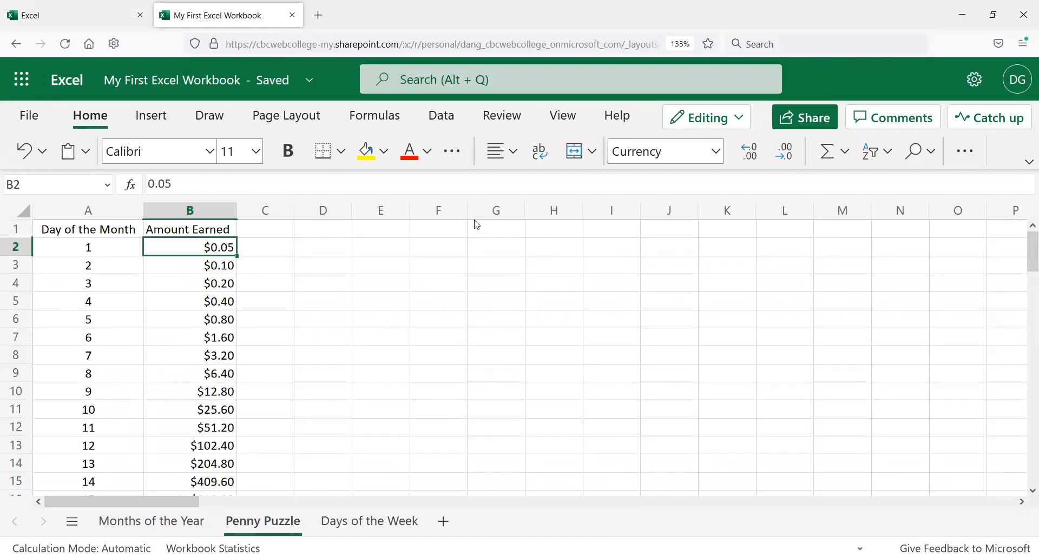
{"action": "type", "text": "1"}
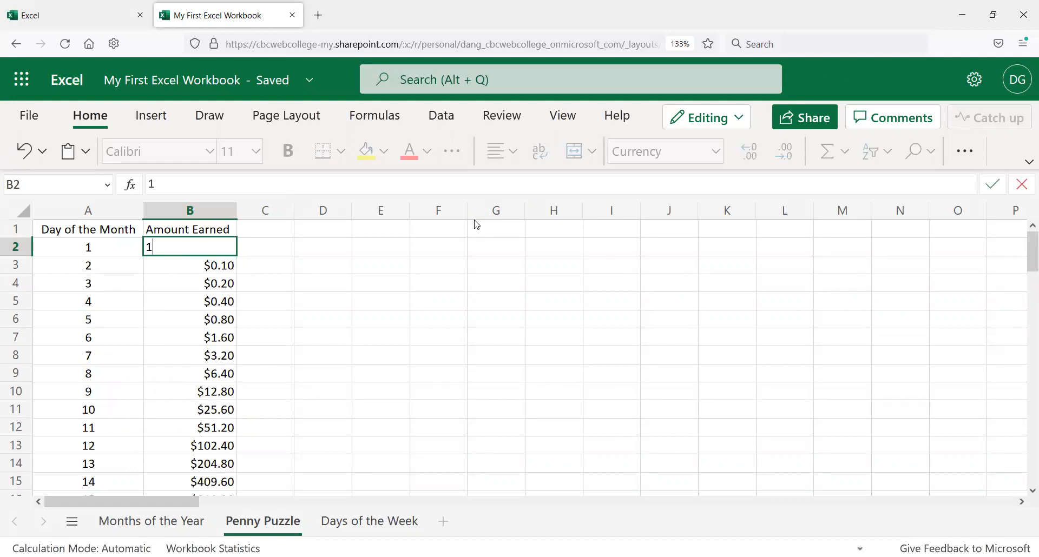
{"action": "key", "text": "Return"}
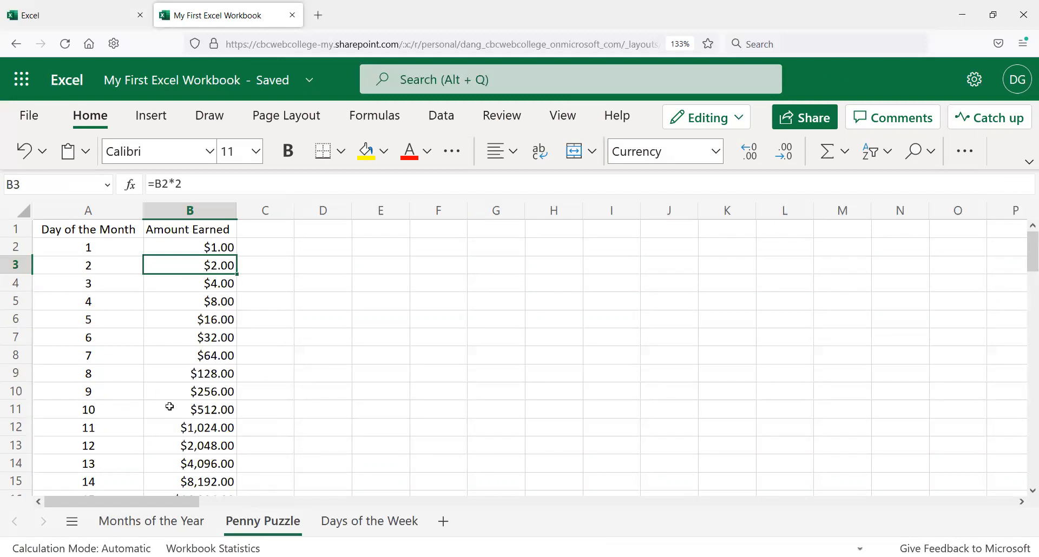
Step: Open B32's formula for editing and confirm it without changes
{"action": "scroll", "coordinate": [170, 406], "scroll_direction": "down", "scroll_amount": 2}
{"action": "scroll", "coordinate": [169, 406], "scroll_direction": "down", "scroll_amount": 8}
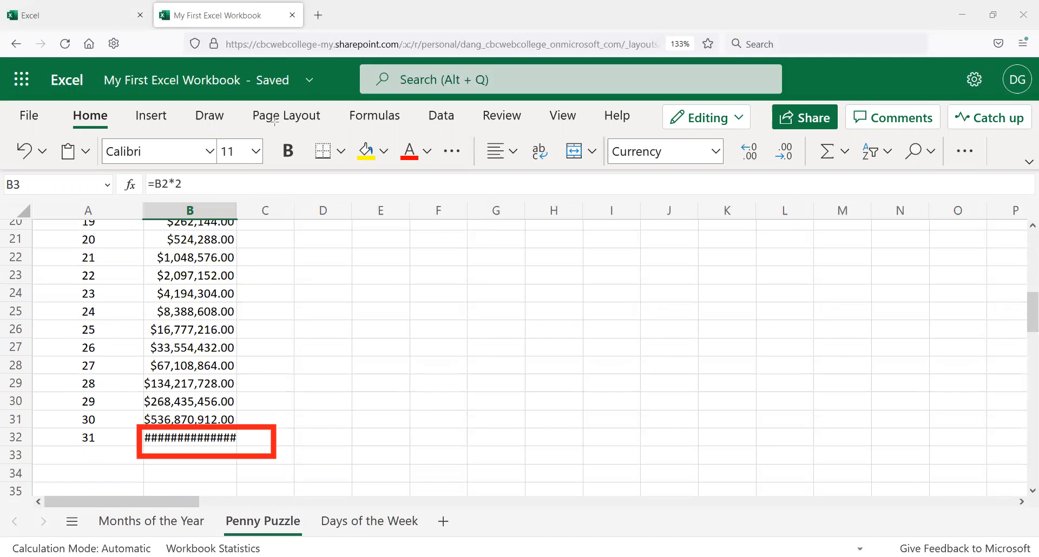
{"action": "left_click", "coordinate": [170, 438]}
{"action": "left_click", "coordinate": [196, 184]}
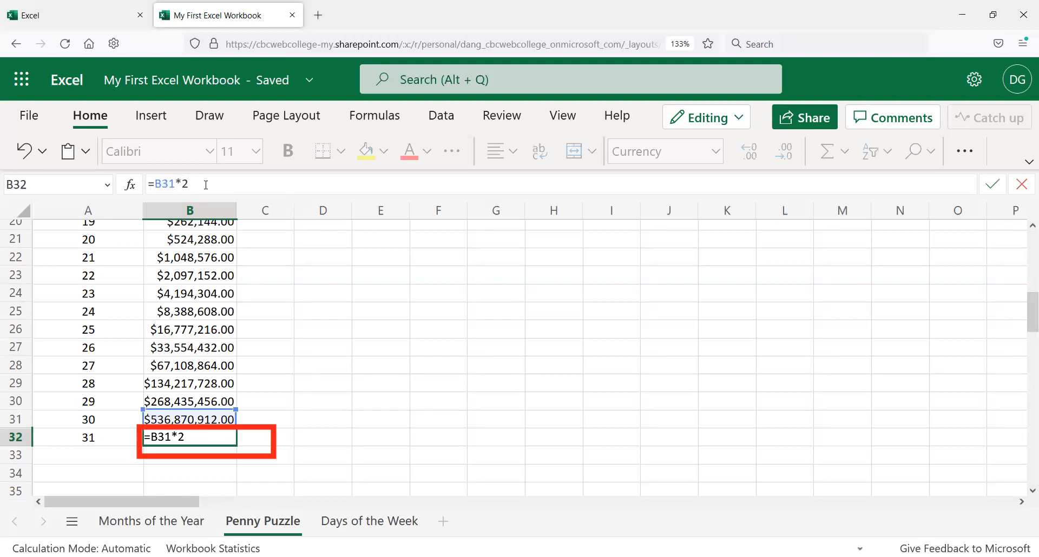
{"action": "key", "text": "Return"}
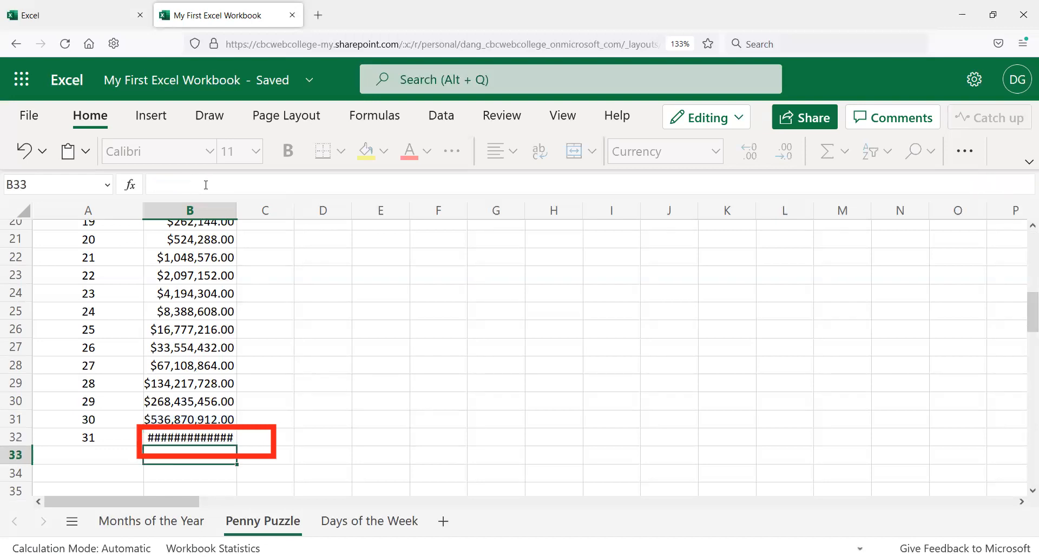
Step: Review the amounts near B32 and the formula in B16
{"action": "scroll", "coordinate": [274, 400], "scroll_direction": "up", "scroll_amount": 2}
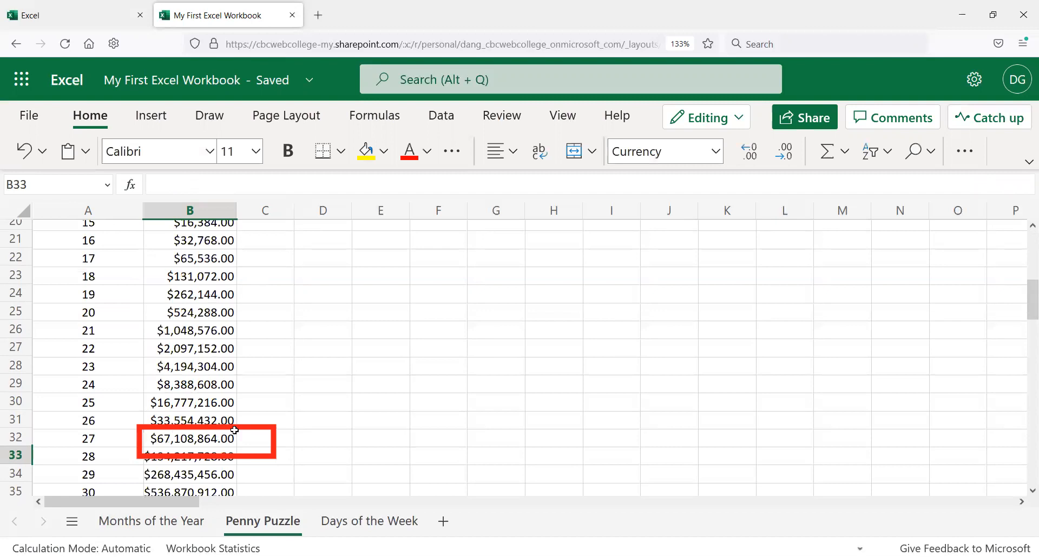
{"action": "scroll", "coordinate": [255, 380], "scroll_direction": "down", "scroll_amount": 3}
{"action": "left_click", "coordinate": [210, 348]}
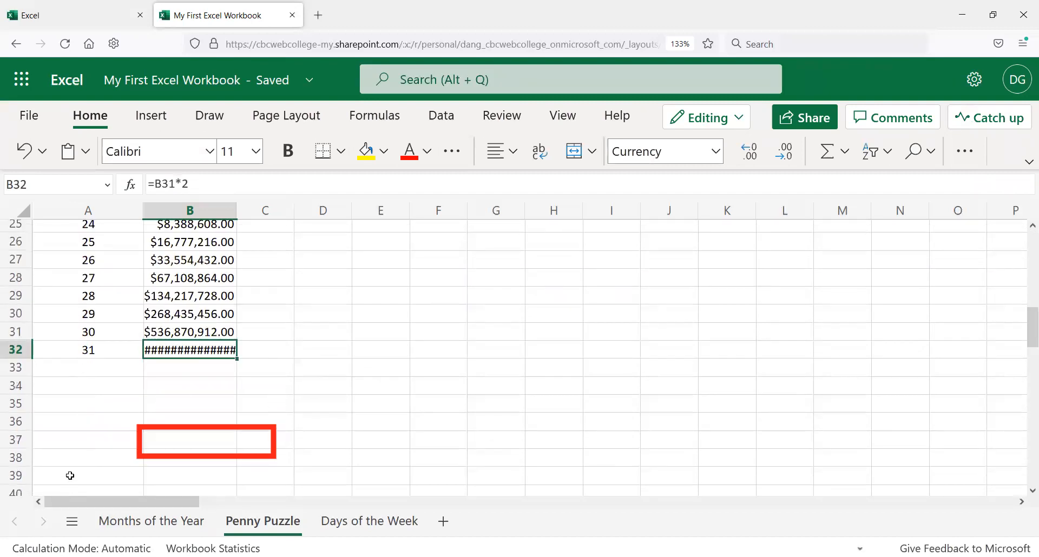
{"action": "scroll", "coordinate": [138, 441], "scroll_direction": "up", "scroll_amount": 3}
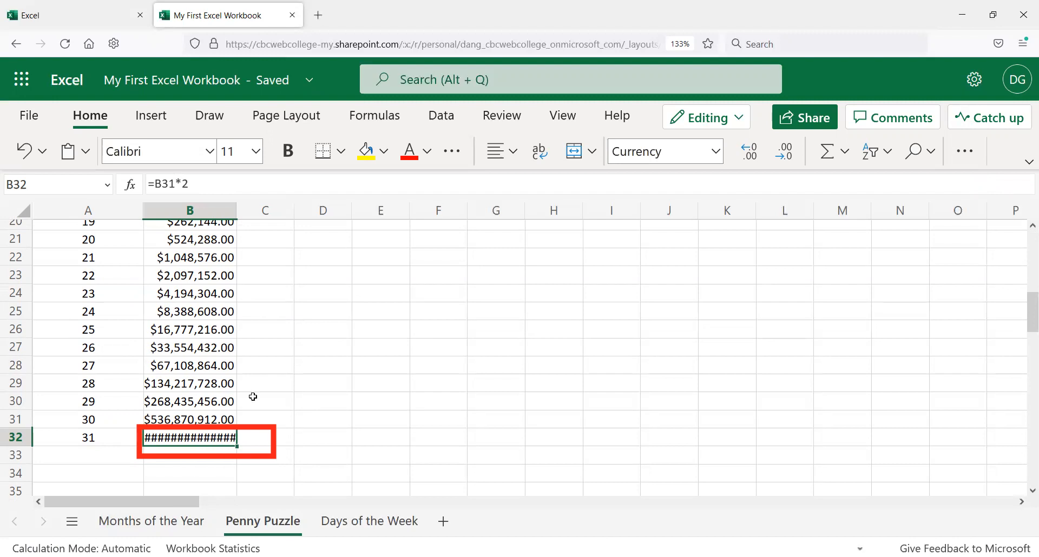
{"action": "scroll", "coordinate": [255, 401], "scroll_direction": "up", "scroll_amount": 2}
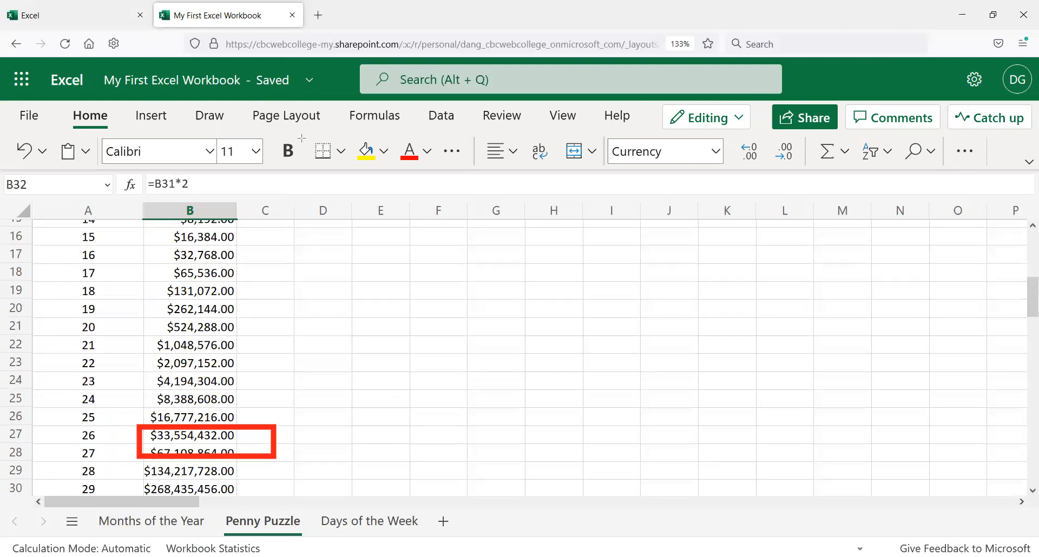
{"action": "left_click", "coordinate": [189, 236]}
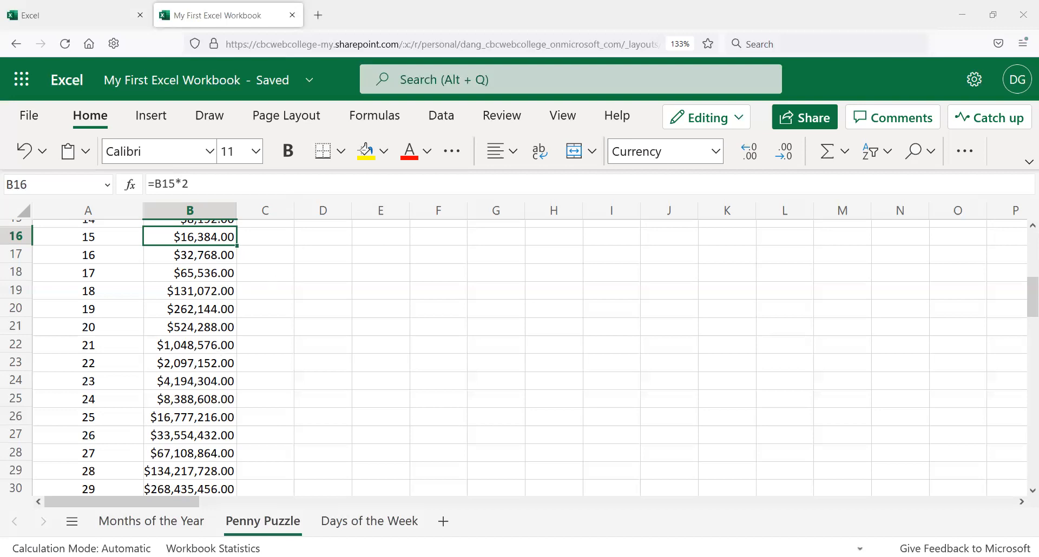
{"action": "scroll", "coordinate": [285, 292], "scroll_direction": "down", "scroll_amount": 3}
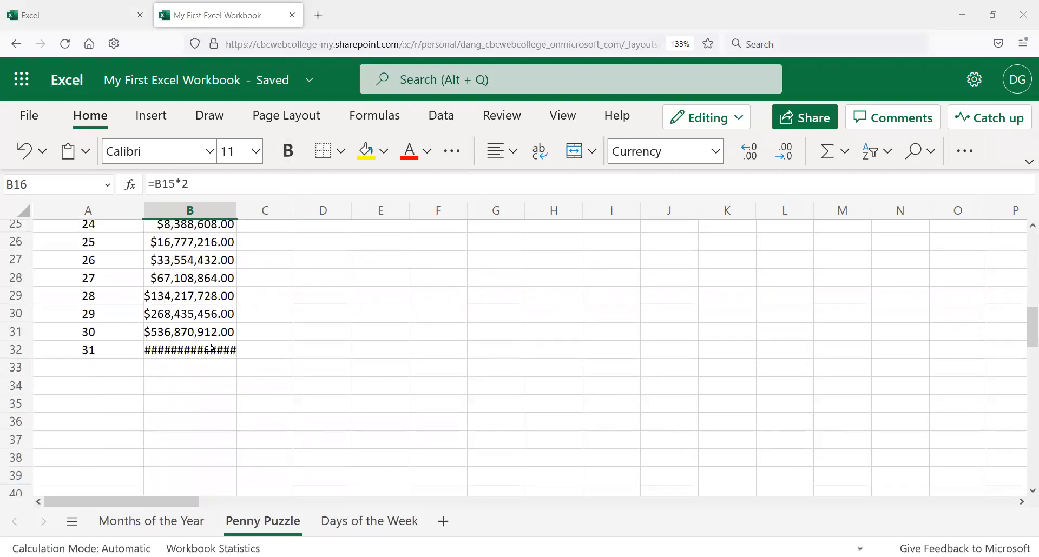
Step: Widen column B so day 31's amount in B32 displays fully, and review the amounts down the column
{"action": "left_click", "coordinate": [210, 349]}
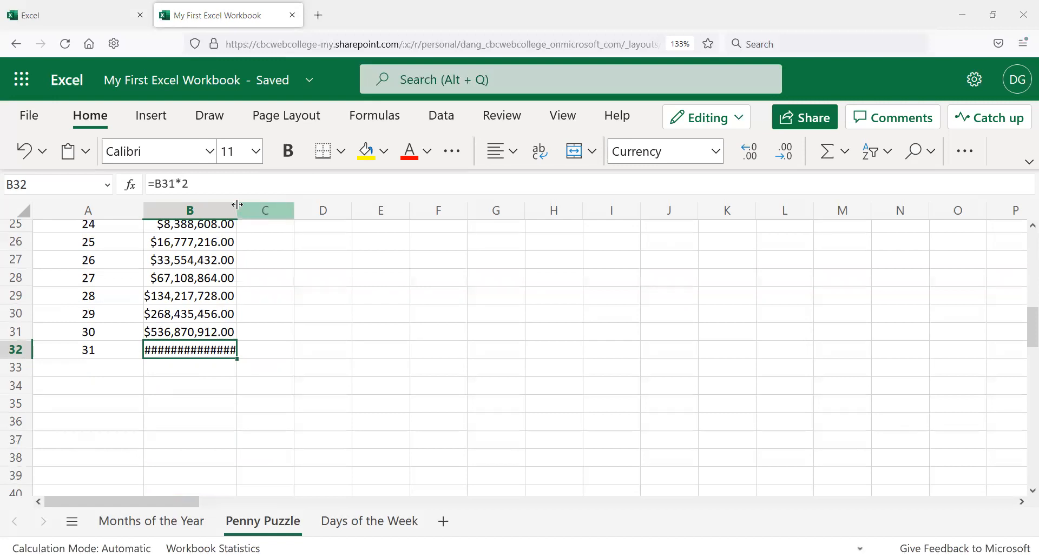
{"action": "left_click_drag", "start_coordinate": [237, 205], "coordinate": [257, 211]}
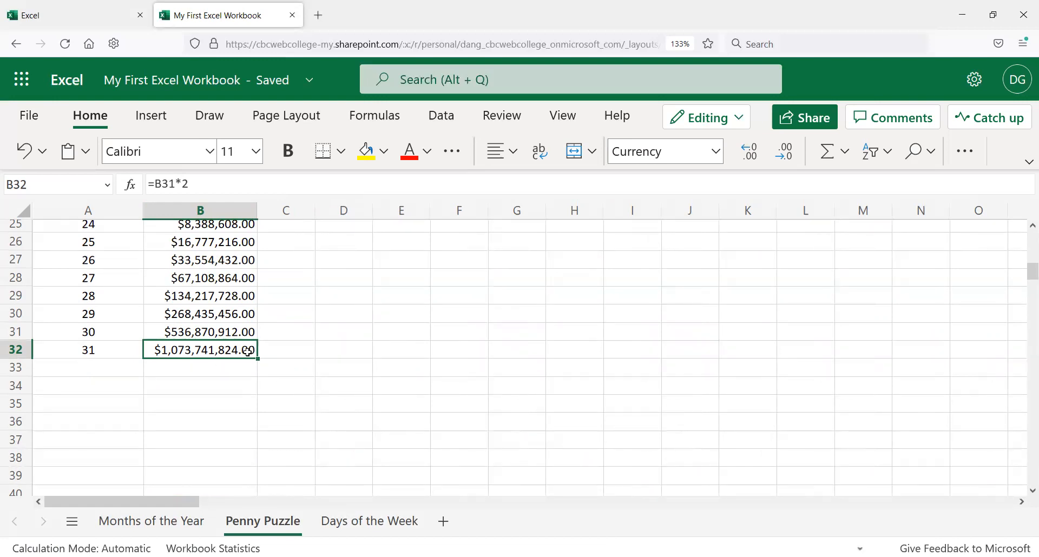
{"action": "scroll", "coordinate": [253, 357], "scroll_direction": "up", "scroll_amount": 3}
{"action": "scroll", "coordinate": [250, 355], "scroll_direction": "up", "scroll_amount": 5}
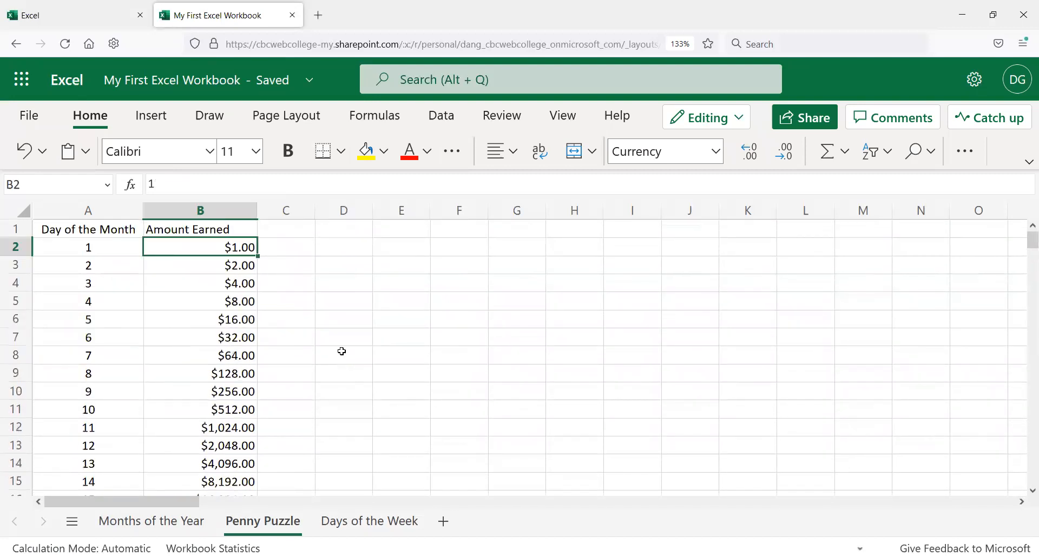
{"action": "scroll", "coordinate": [255, 397], "scroll_direction": "down", "scroll_amount": 6}
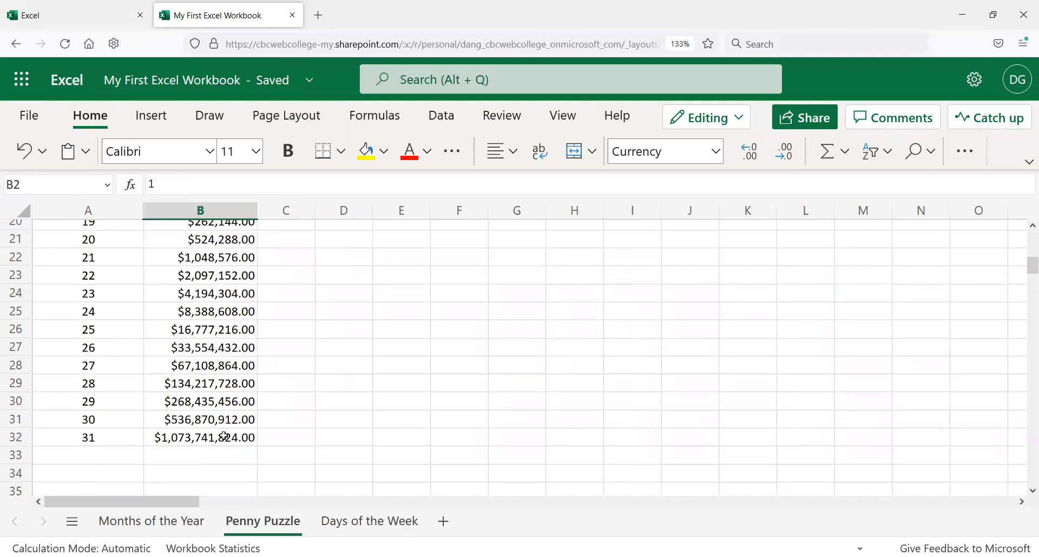
{"action": "scroll", "coordinate": [224, 437], "scroll_direction": "up", "scroll_amount": 6}
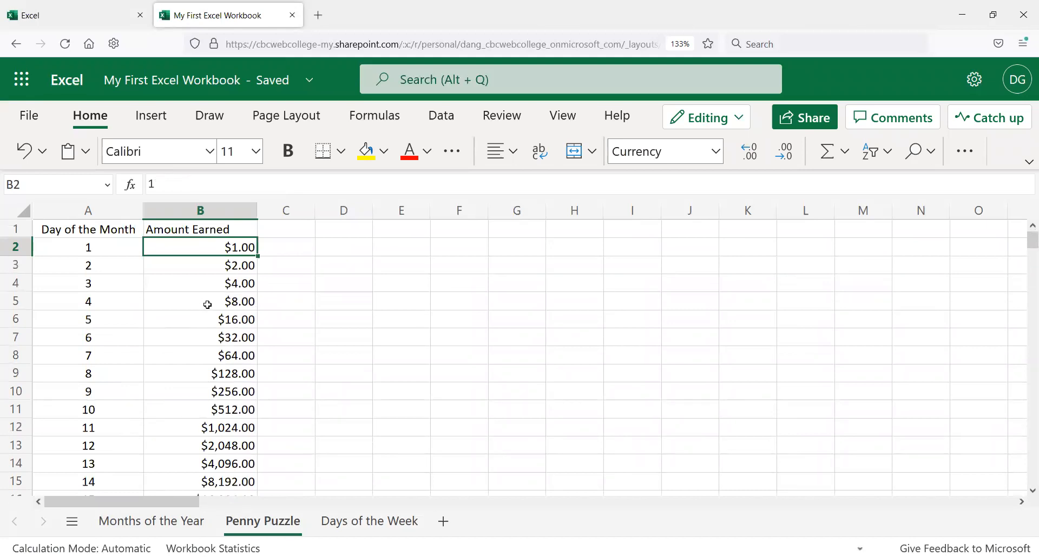
{"action": "scroll", "coordinate": [207, 305], "scroll_direction": "down", "scroll_amount": 5}
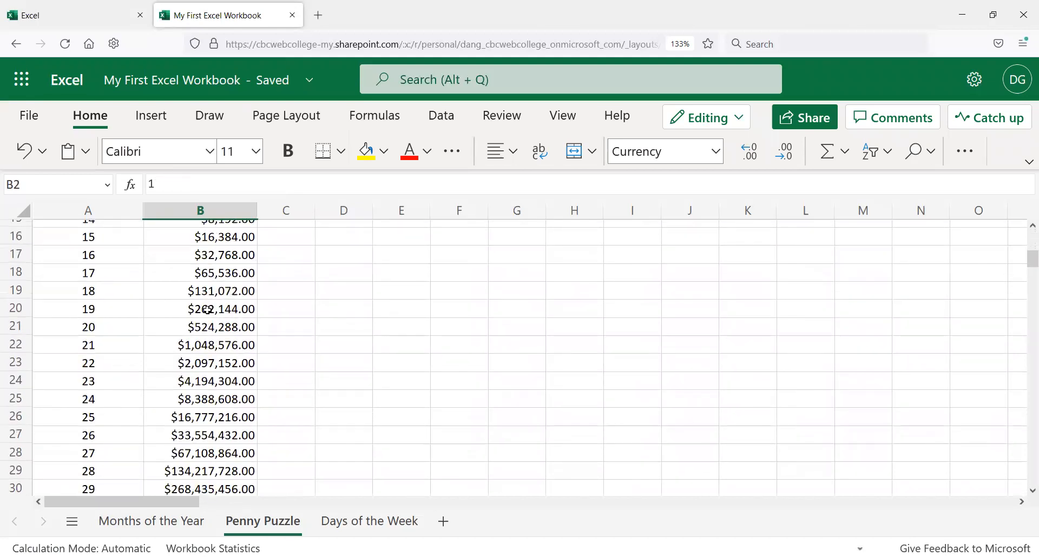
{"action": "scroll", "coordinate": [207, 310], "scroll_direction": "down", "scroll_amount": 2}
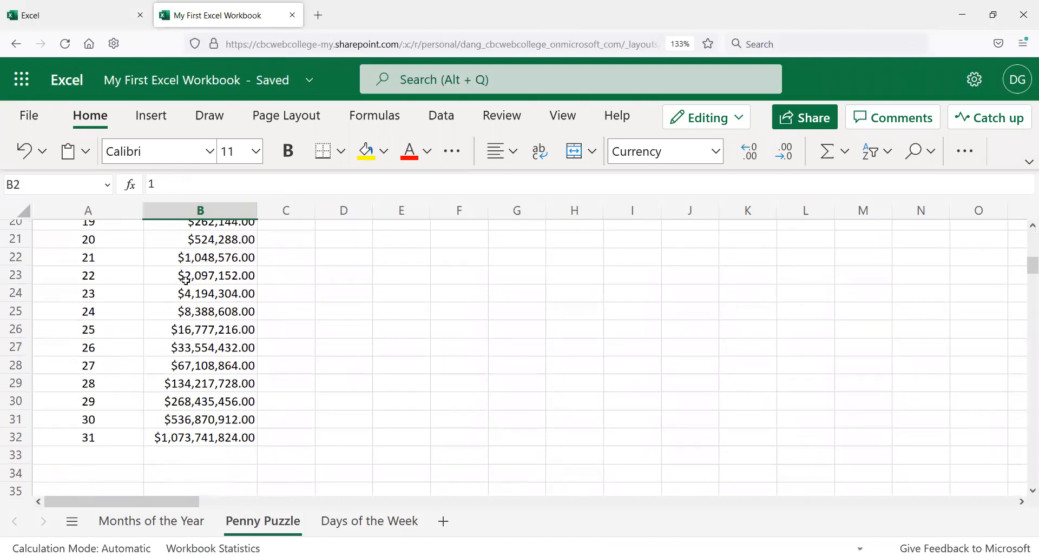
{"action": "scroll", "coordinate": [234, 326], "scroll_direction": "up", "scroll_amount": 6}
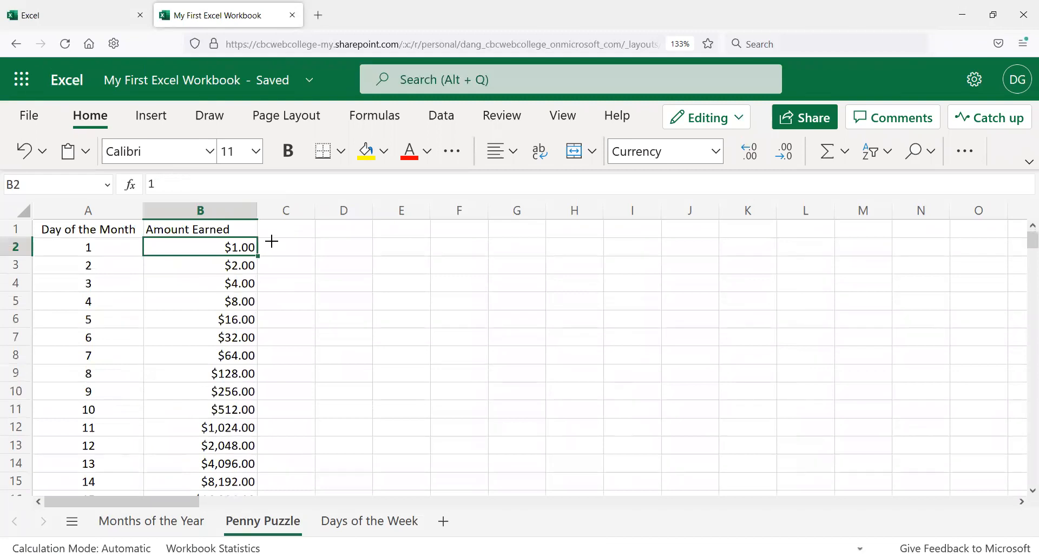
Step: Narrow column B to a width of 5.57 (44 pixels) and scroll through the amounts
{"action": "left_click_drag", "start_coordinate": [256, 208], "coordinate": [184, 216]}
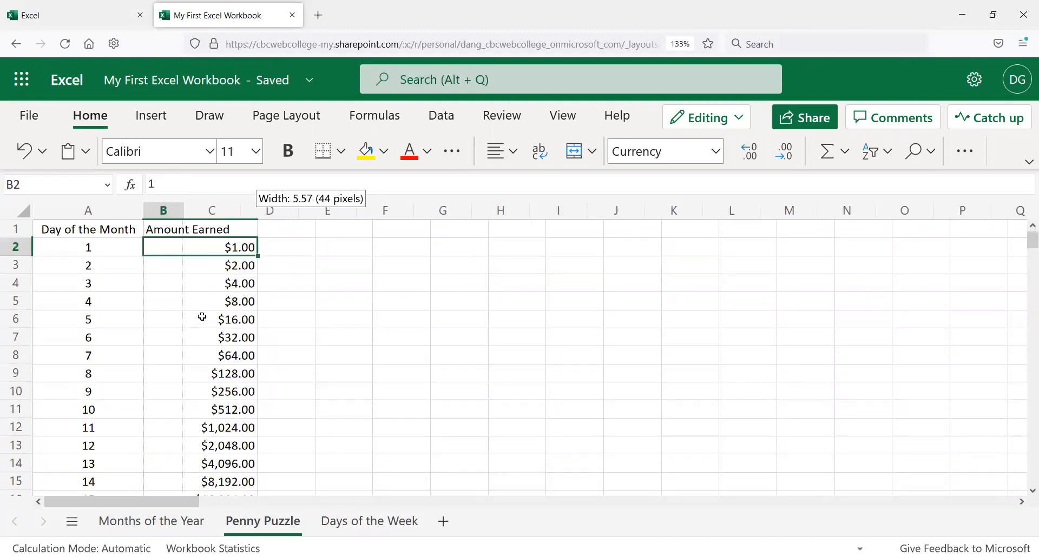
{"action": "scroll", "coordinate": [162, 373], "scroll_direction": "down", "scroll_amount": 2}
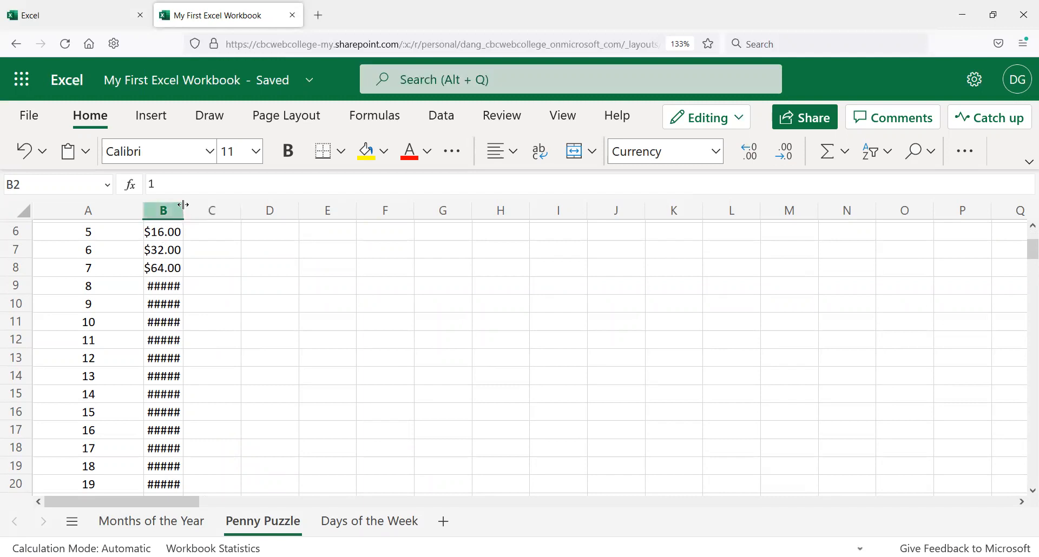
{"action": "scroll", "coordinate": [176, 352], "scroll_direction": "down", "scroll_amount": 6}
{"action": "scroll", "coordinate": [175, 351], "scroll_direction": "up", "scroll_amount": 3}
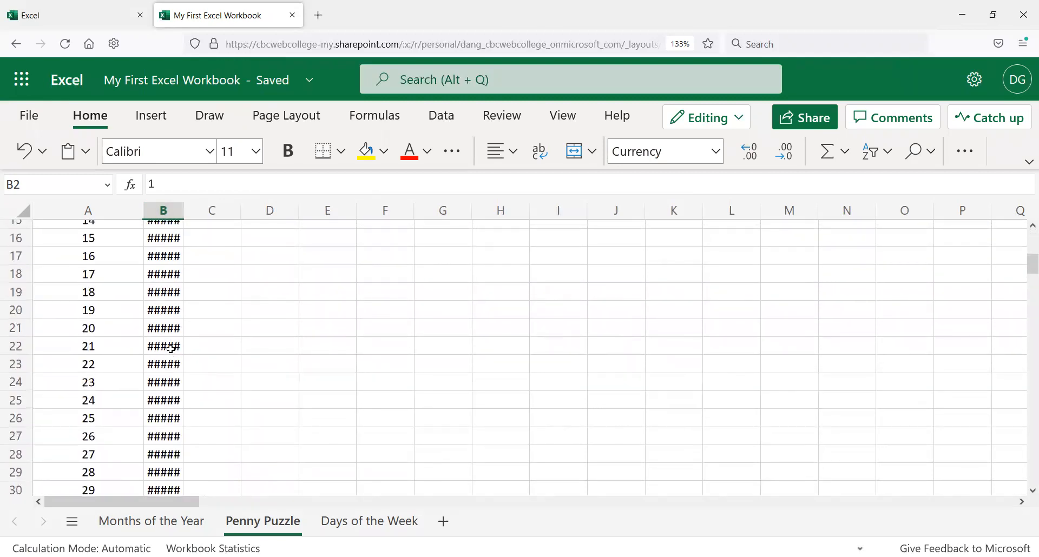
{"action": "scroll", "coordinate": [175, 351], "scroll_direction": "up", "scroll_amount": 3}
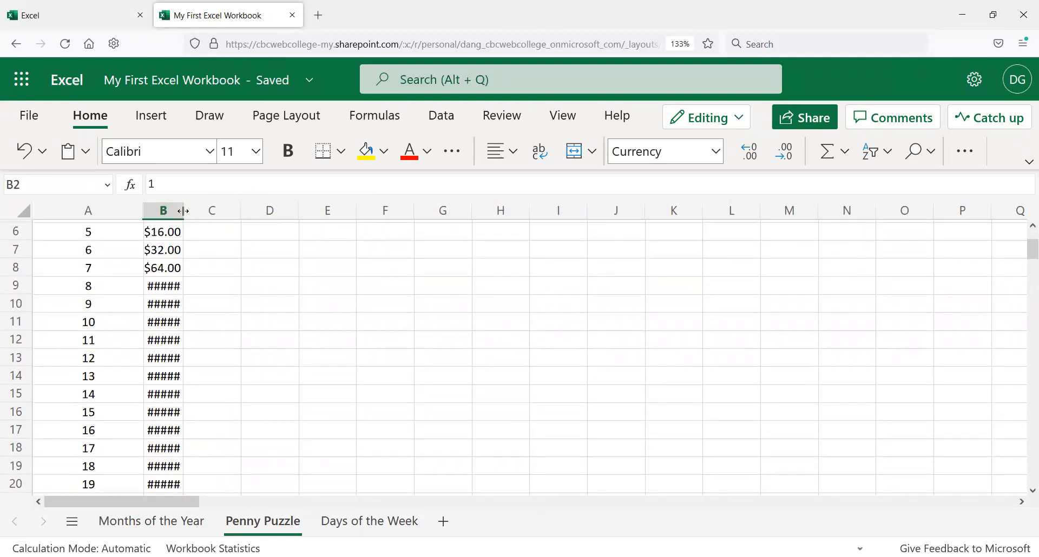
Step: Widen column B again until every amount down to day 31 displays fully
{"action": "left_click_drag", "start_coordinate": [180, 211], "coordinate": [222, 221]}
{"action": "scroll", "coordinate": [223, 220], "scroll_direction": "down", "scroll_amount": 5}
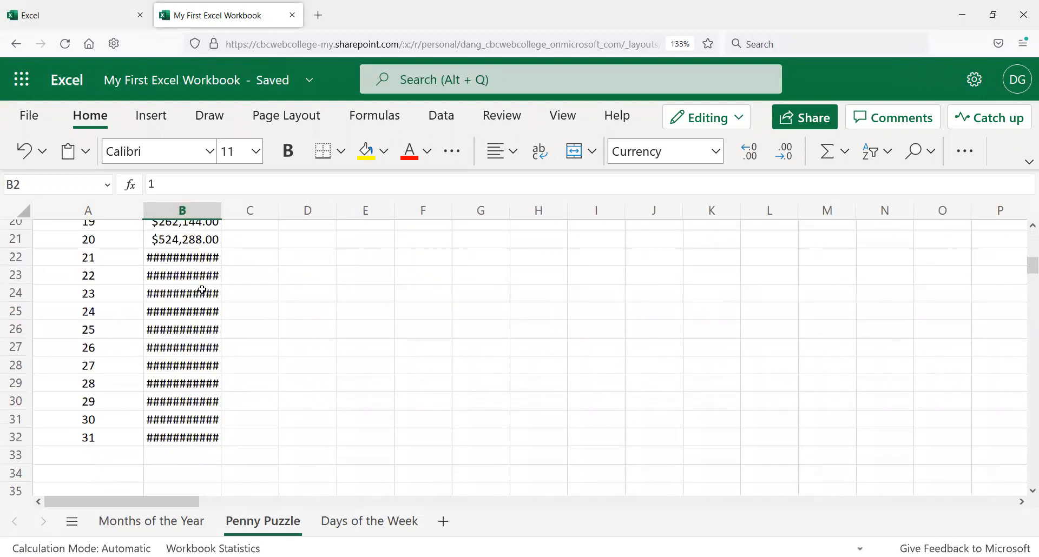
{"action": "left_click_drag", "start_coordinate": [224, 213], "coordinate": [307, 217]}
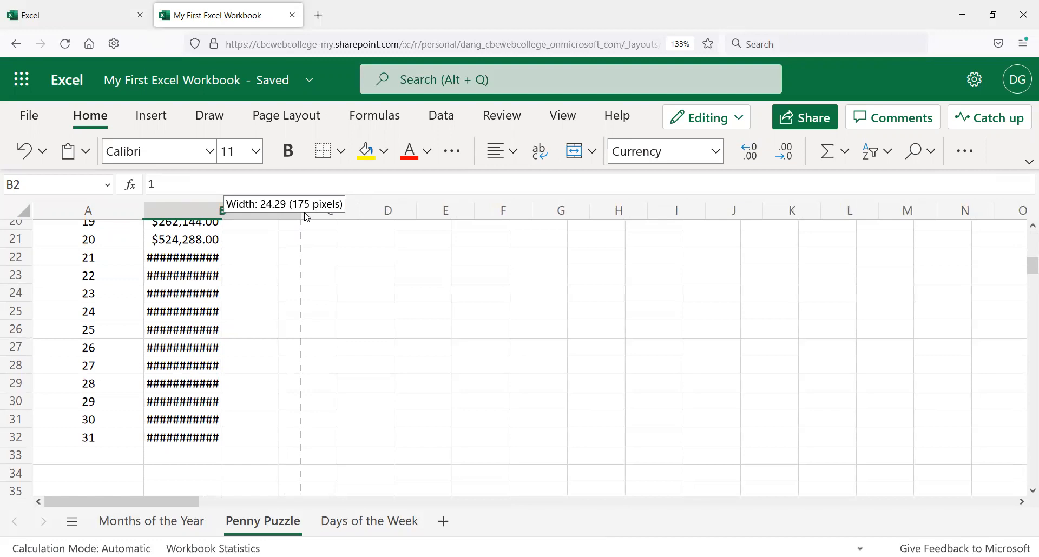
{"action": "left_click_drag", "start_coordinate": [307, 218], "coordinate": [302, 210]}
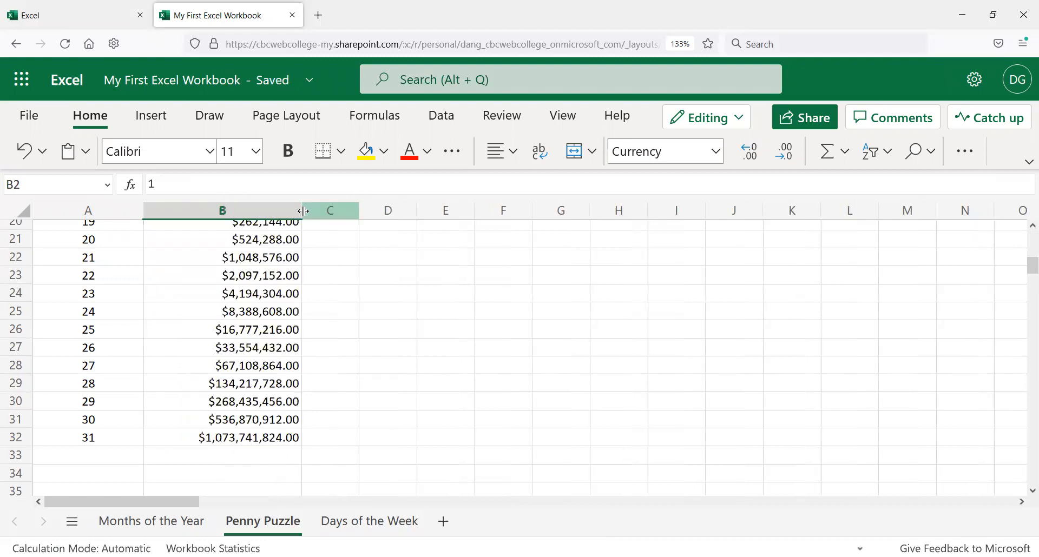
{"action": "left_click_drag", "start_coordinate": [304, 207], "coordinate": [249, 200]}
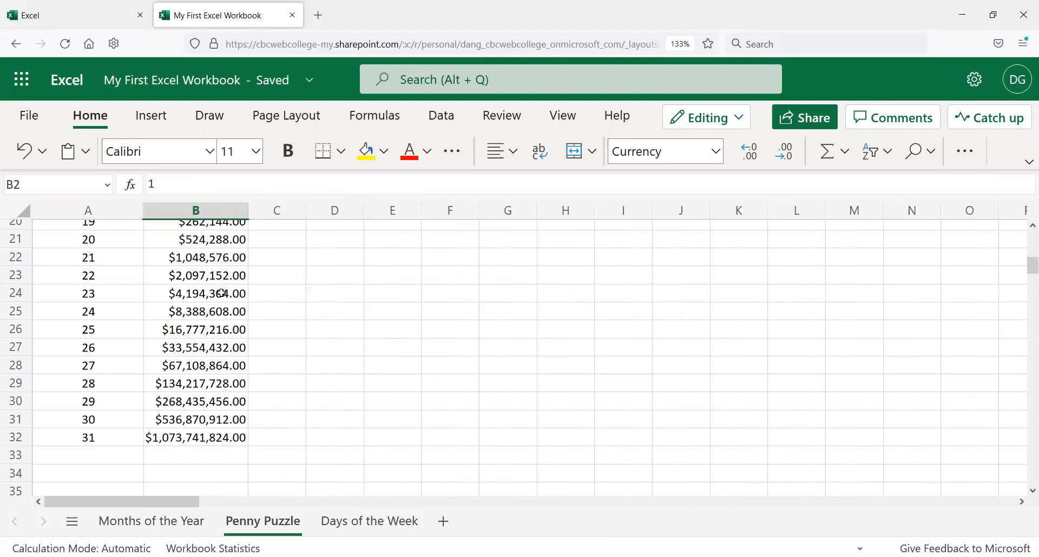
Step: Change day 1's starting amount in B2 to .01, then undo and redo that entry
{"action": "scroll", "coordinate": [222, 293], "scroll_direction": "up", "scroll_amount": 3}
{"action": "scroll", "coordinate": [222, 293], "scroll_direction": "up", "scroll_amount": 3}
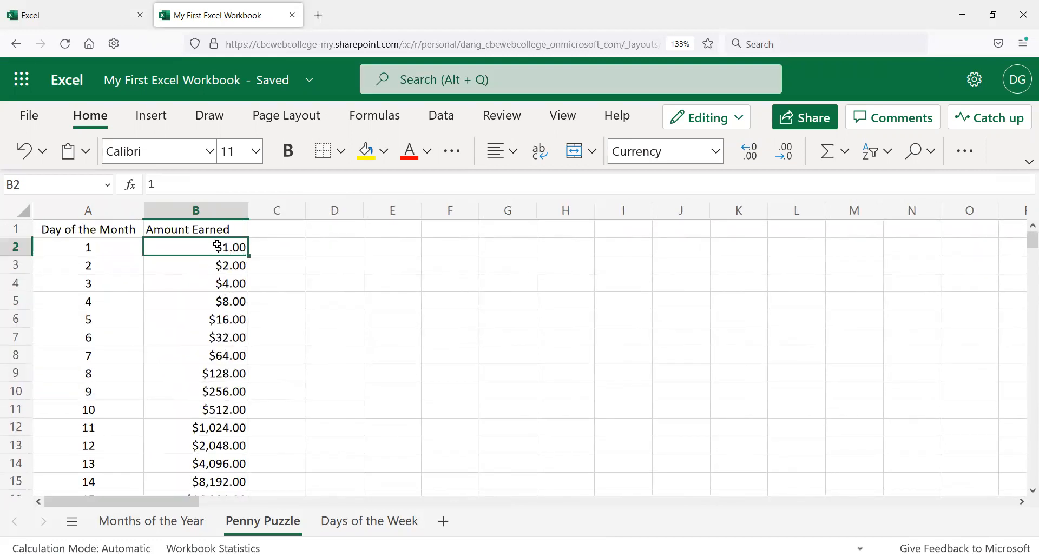
{"action": "type", "text": ".01"}
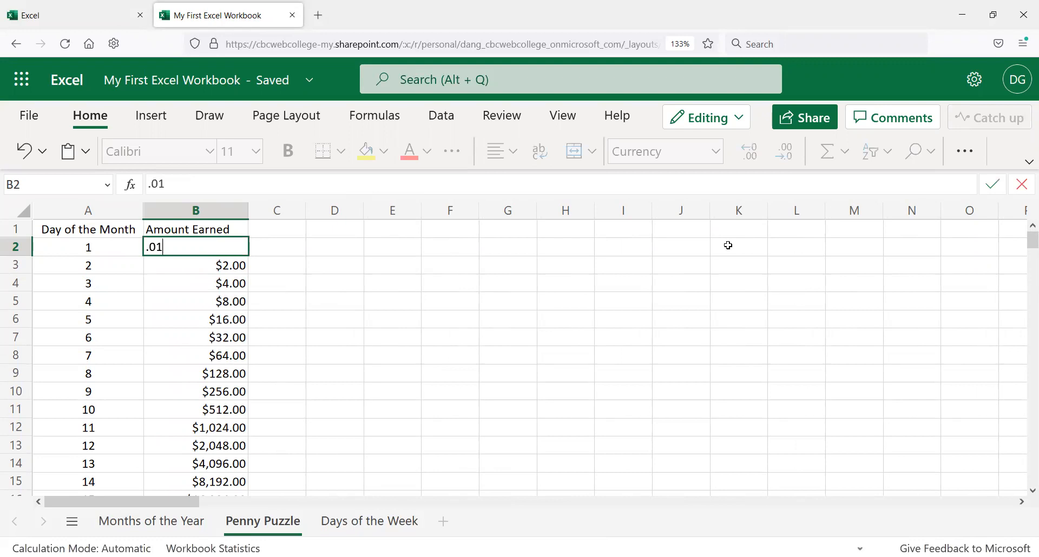
{"action": "key", "text": "Return"}
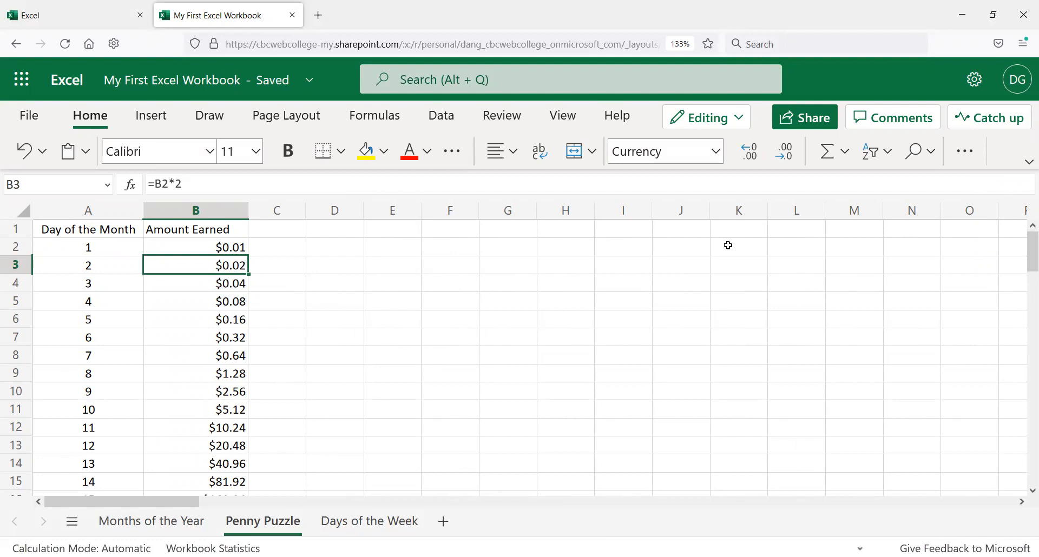
{"action": "key", "text": "ctrl+z"}
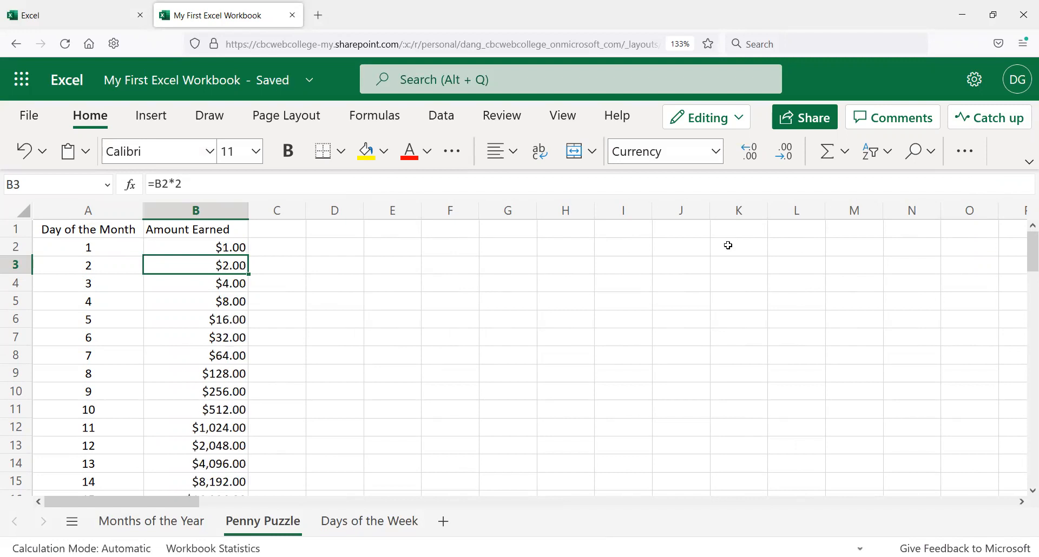
{"action": "key", "text": "ctrl+y"}
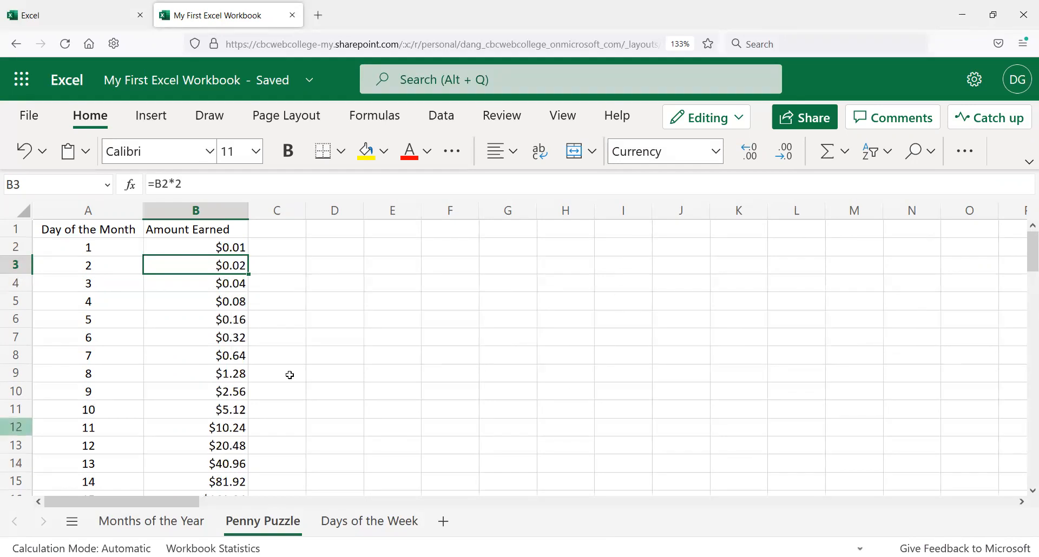
Step: Review the recalculated amounts down the column to day 31
{"action": "scroll", "coordinate": [290, 371], "scroll_direction": "down", "scroll_amount": 2}
{"action": "scroll", "coordinate": [247, 410], "scroll_direction": "down", "scroll_amount": 5}
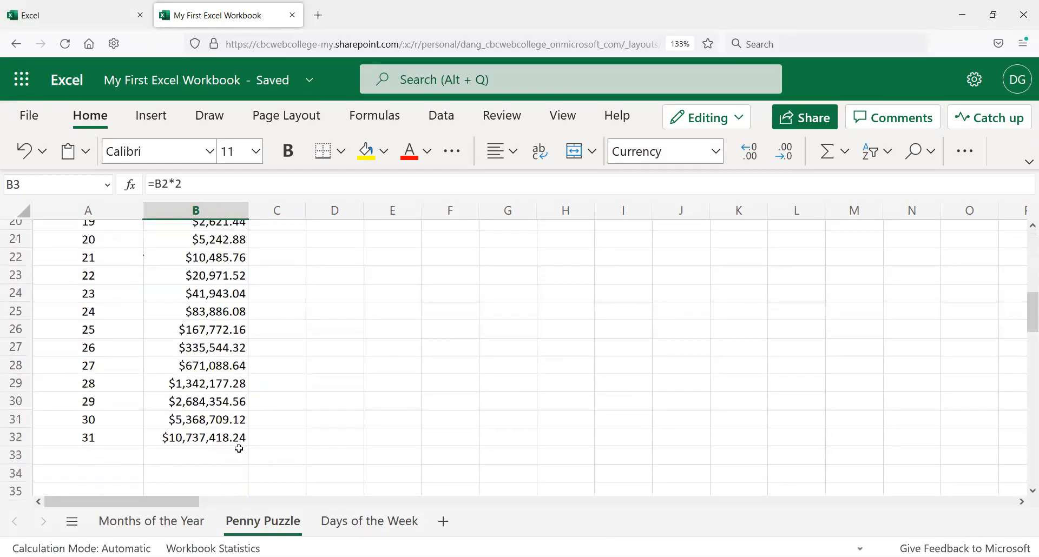
{"action": "left_click", "coordinate": [224, 458]}
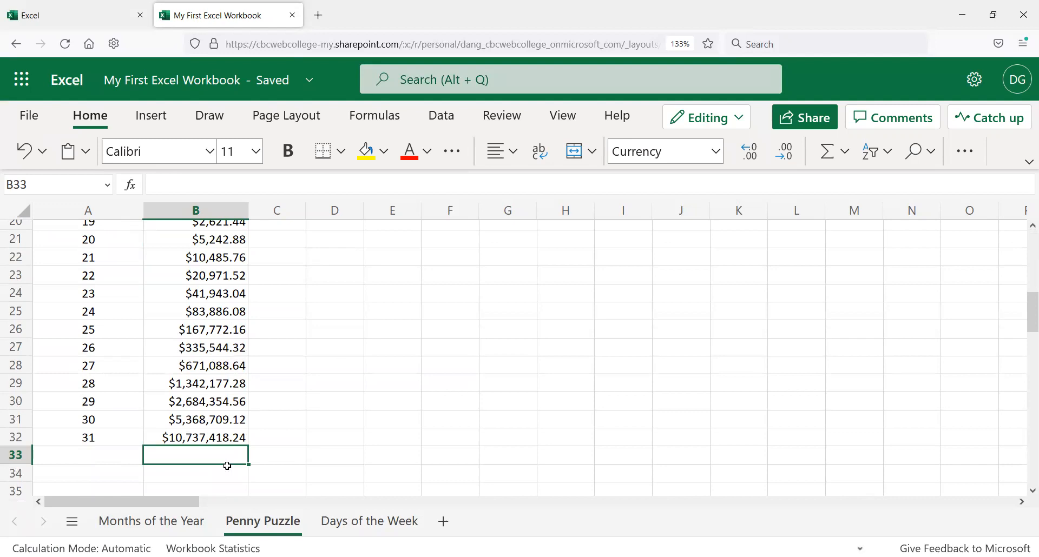
{"action": "left_click", "coordinate": [233, 469]}
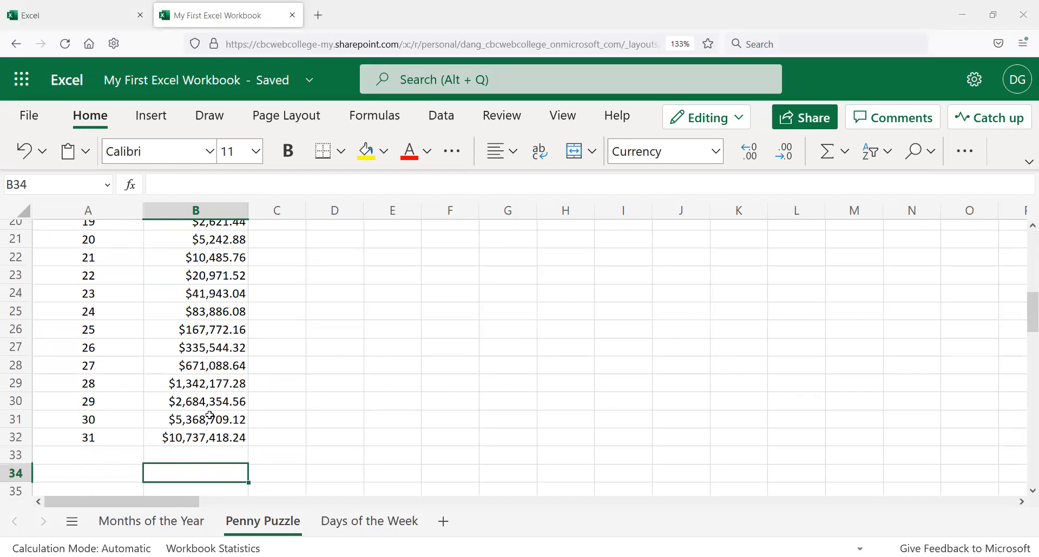
{"action": "scroll", "coordinate": [316, 358], "scroll_direction": "up", "scroll_amount": 3}
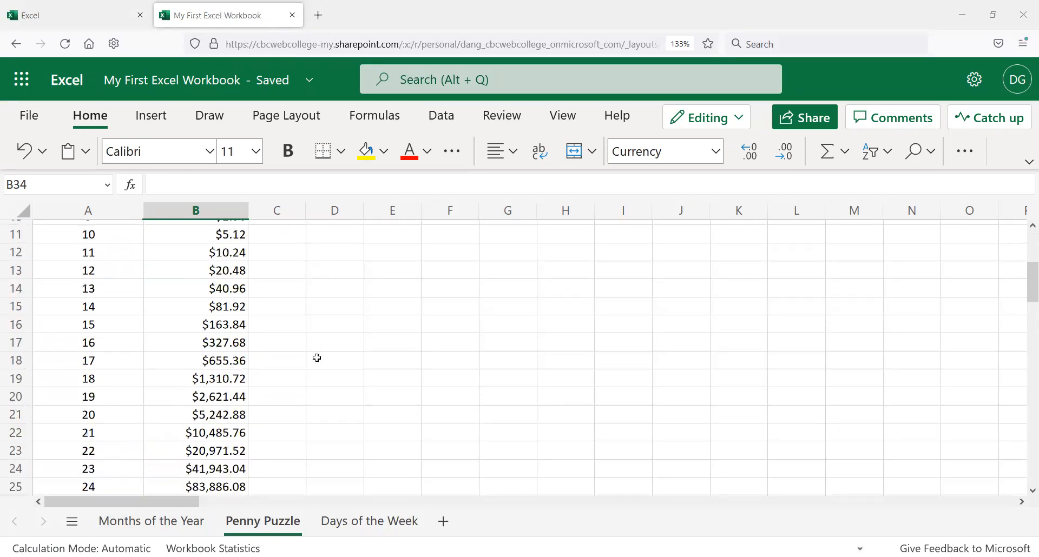
{"action": "scroll", "coordinate": [293, 349], "scroll_direction": "up", "scroll_amount": 2}
{"action": "scroll", "coordinate": [294, 345], "scroll_direction": "up", "scroll_amount": 2}
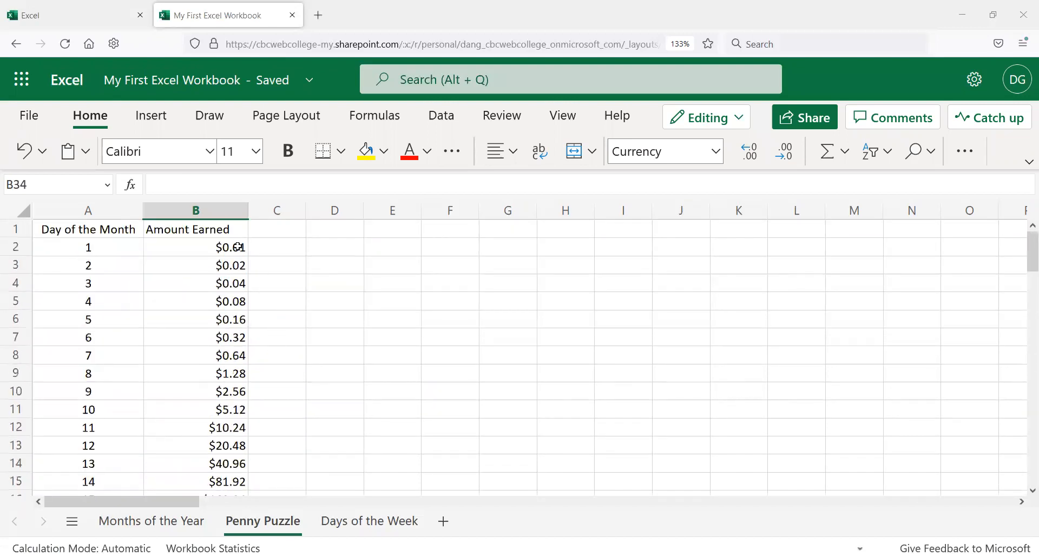
Step: Inspect the values and formulas in B2, B3 and B32 by selecting those cells
{"action": "left_click", "coordinate": [238, 247]}
{"action": "left_click", "coordinate": [206, 269]}
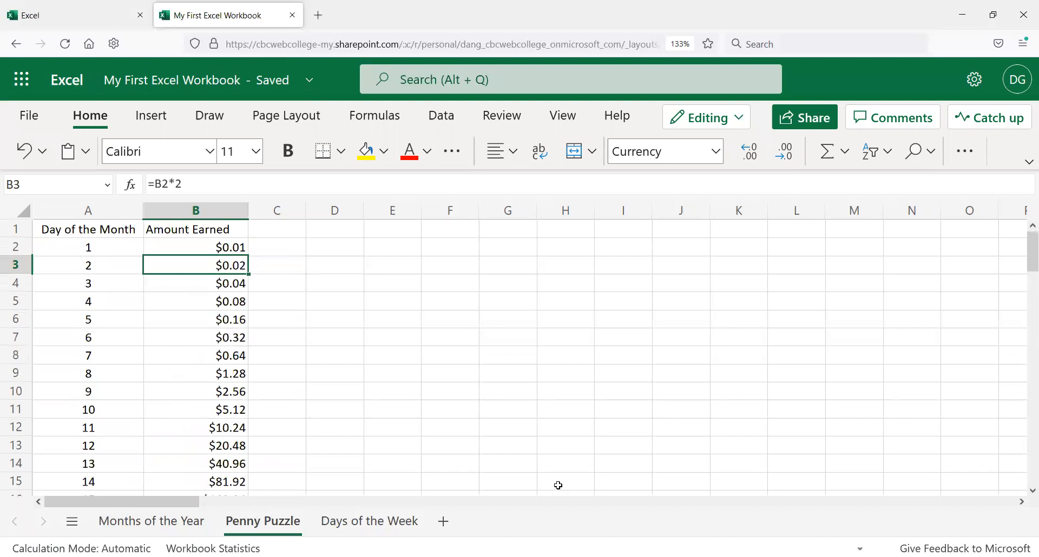
{"action": "left_click", "coordinate": [238, 249]}
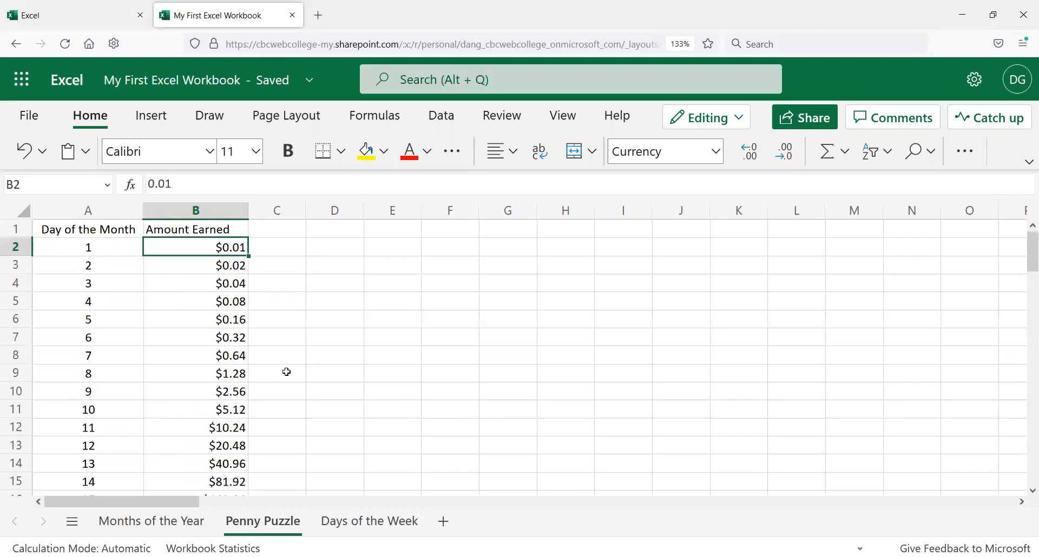
{"action": "left_click", "coordinate": [242, 283]}
{"action": "left_click", "coordinate": [241, 269]}
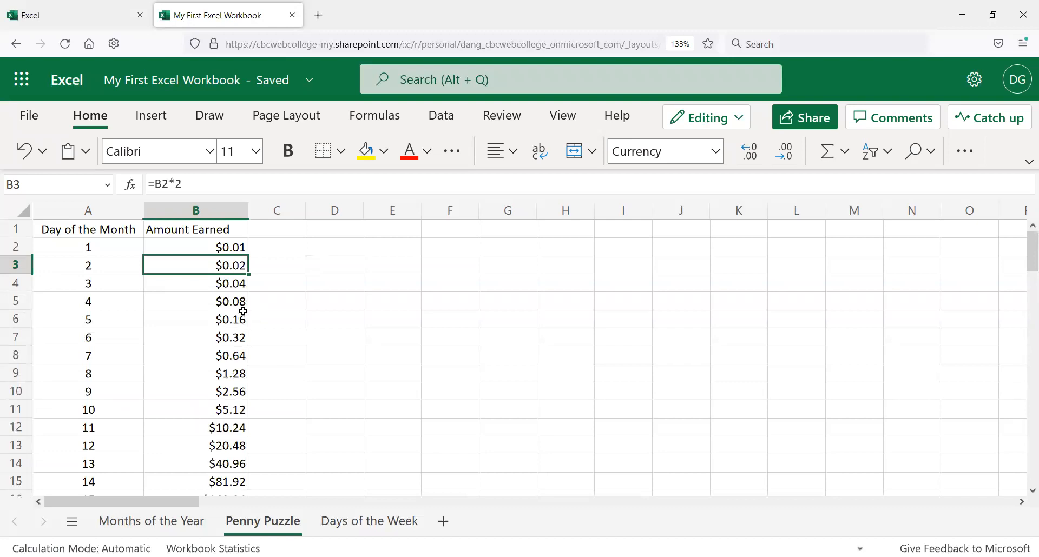
{"action": "left_click", "coordinate": [260, 351]}
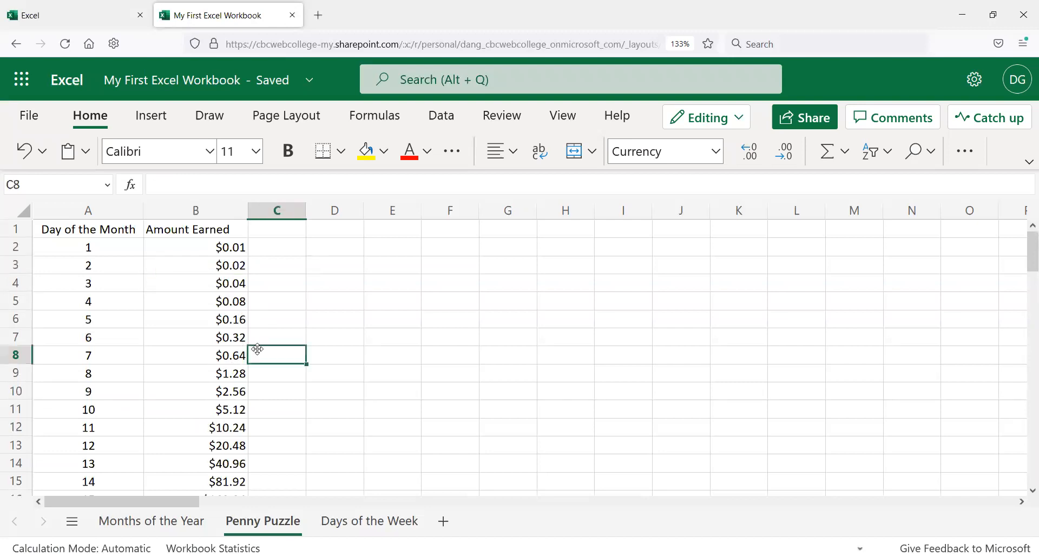
{"action": "scroll", "coordinate": [256, 352], "scroll_direction": "down", "scroll_amount": 2}
{"action": "scroll", "coordinate": [256, 351], "scroll_direction": "down", "scroll_amount": 7}
{"action": "left_click", "coordinate": [222, 346]}
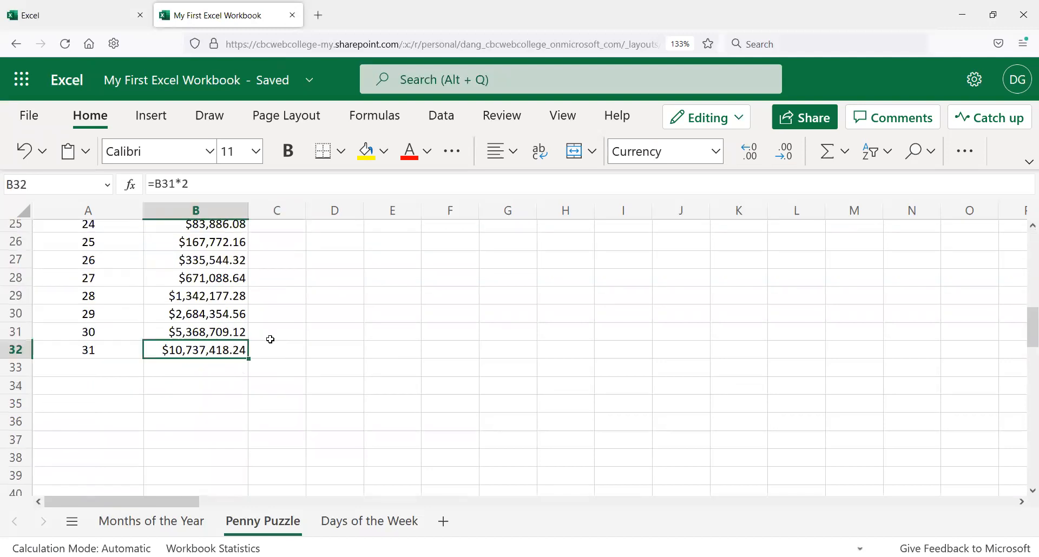
{"action": "left_click", "coordinate": [208, 373]}
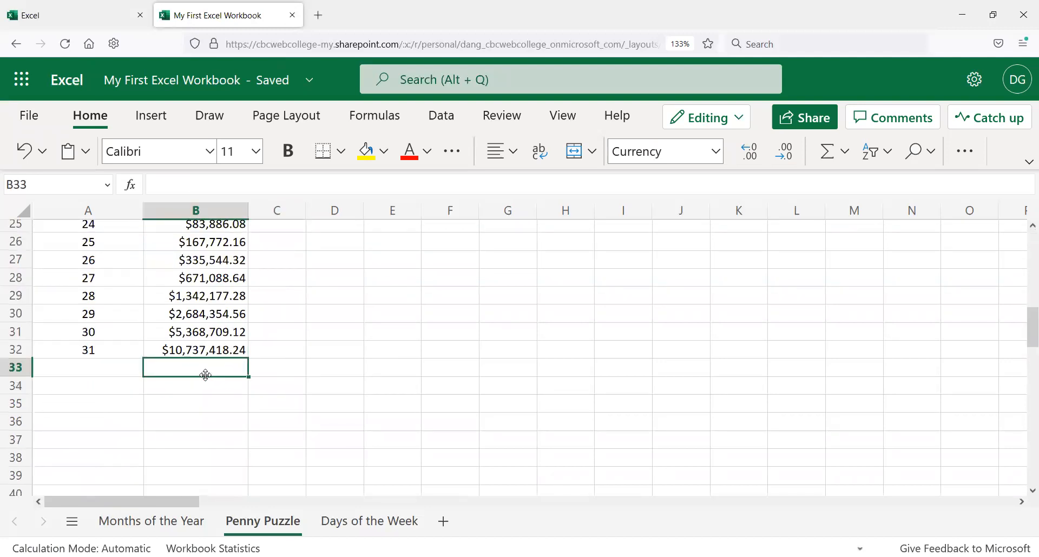
{"action": "left_click", "coordinate": [182, 386]}
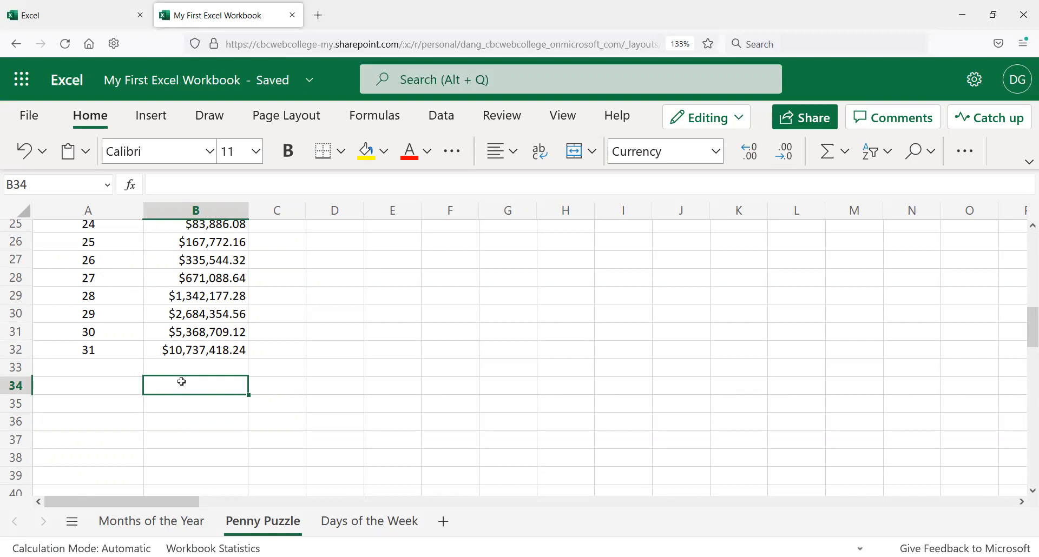
{"action": "scroll", "coordinate": [130, 355], "scroll_direction": "up", "scroll_amount": 8}
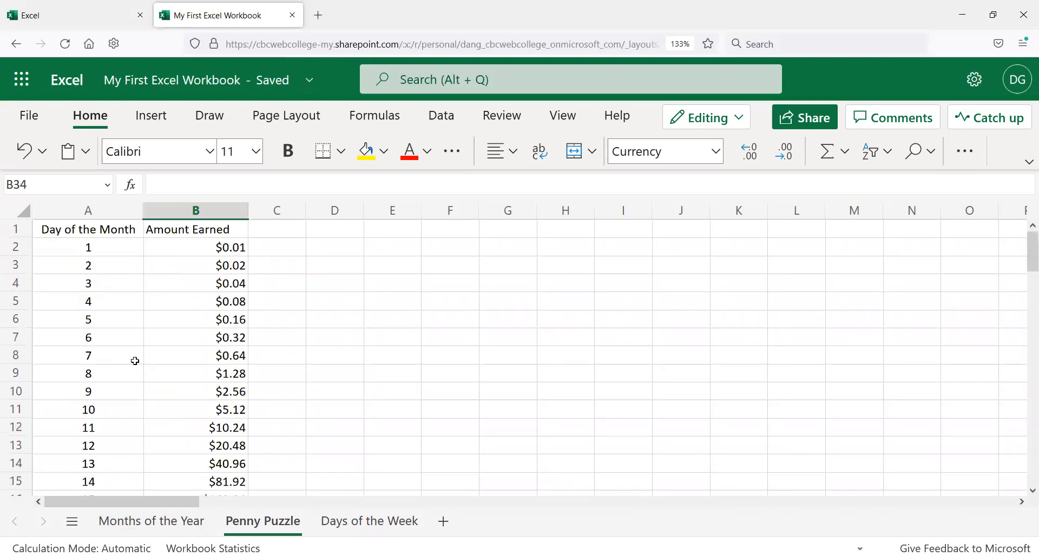
{"action": "left_click", "coordinate": [236, 248]}
{"action": "left_click", "coordinate": [232, 266]}
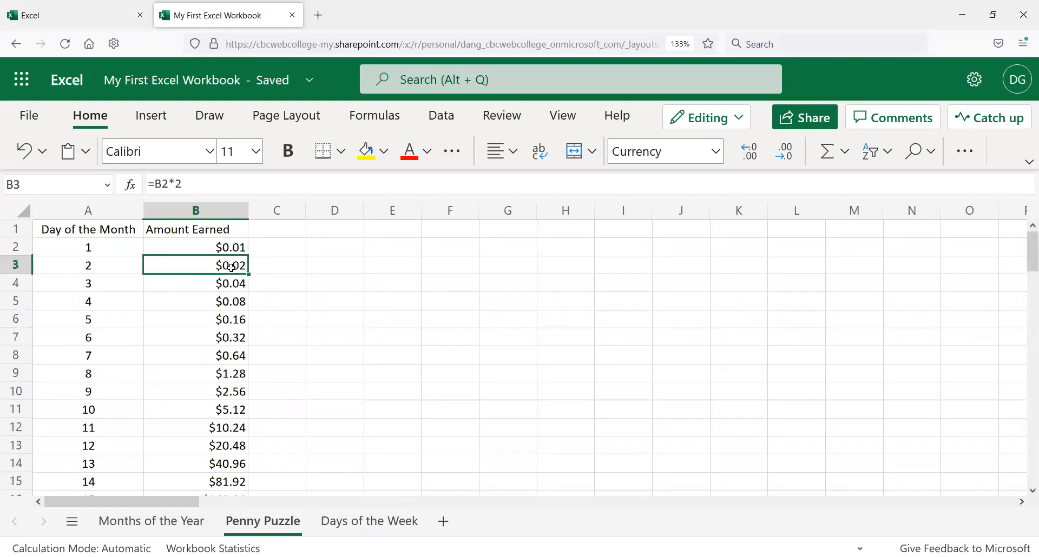
Step: Enter the formula =B2+B3+B4+B5 in B34, then clear that cell again
{"action": "left_click", "coordinate": [229, 284]}
{"action": "scroll", "coordinate": [230, 309], "scroll_direction": "down", "scroll_amount": 10}
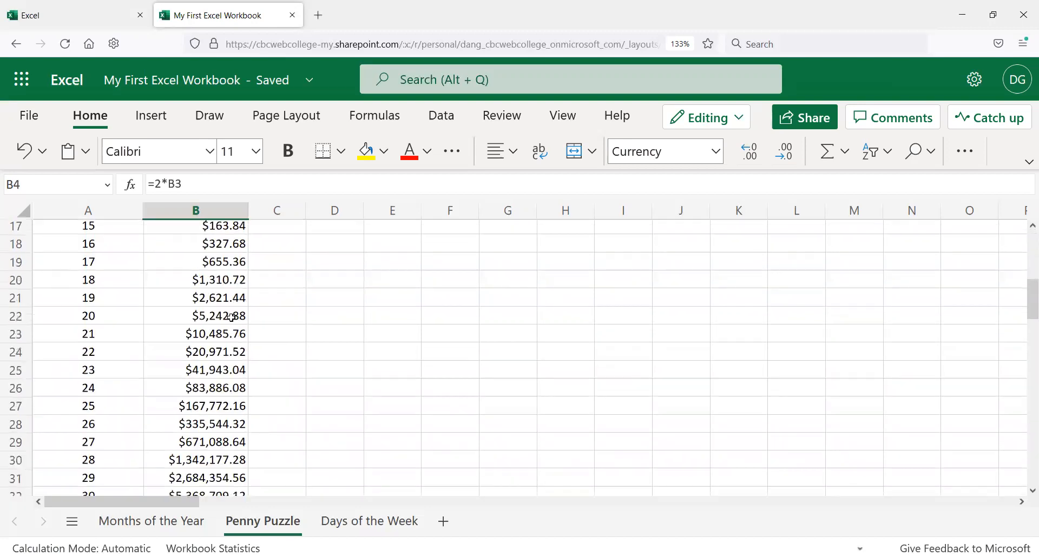
{"action": "scroll", "coordinate": [226, 312], "scroll_direction": "up", "scroll_amount": 1}
{"action": "left_click", "coordinate": [204, 292]}
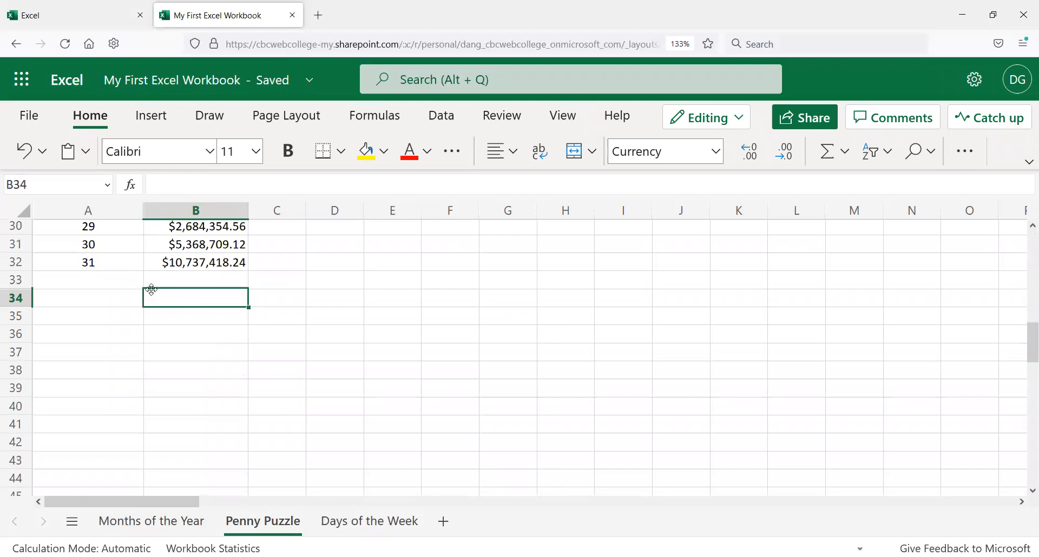
{"action": "type", "text": "="}
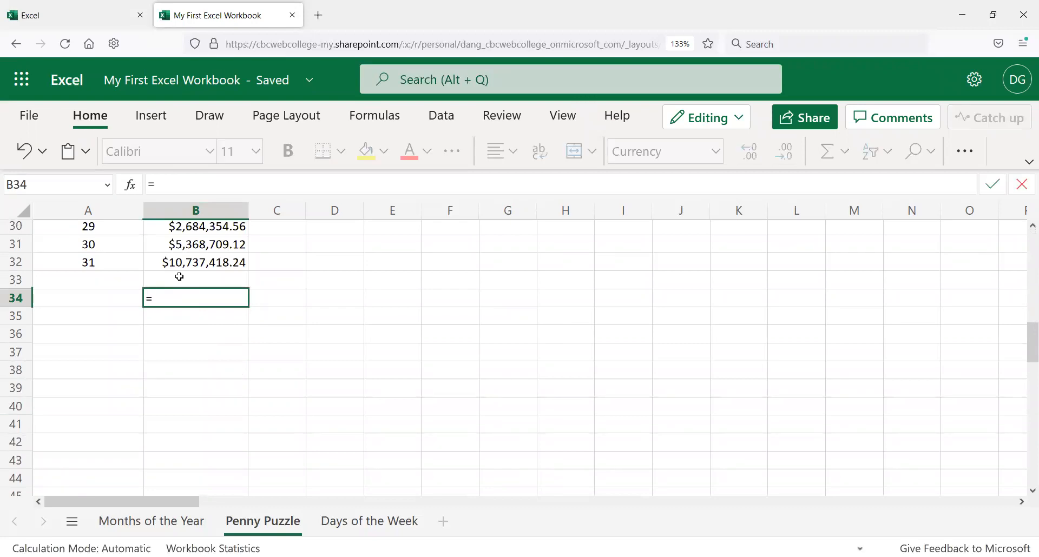
{"action": "type", "text": "B2+B"}
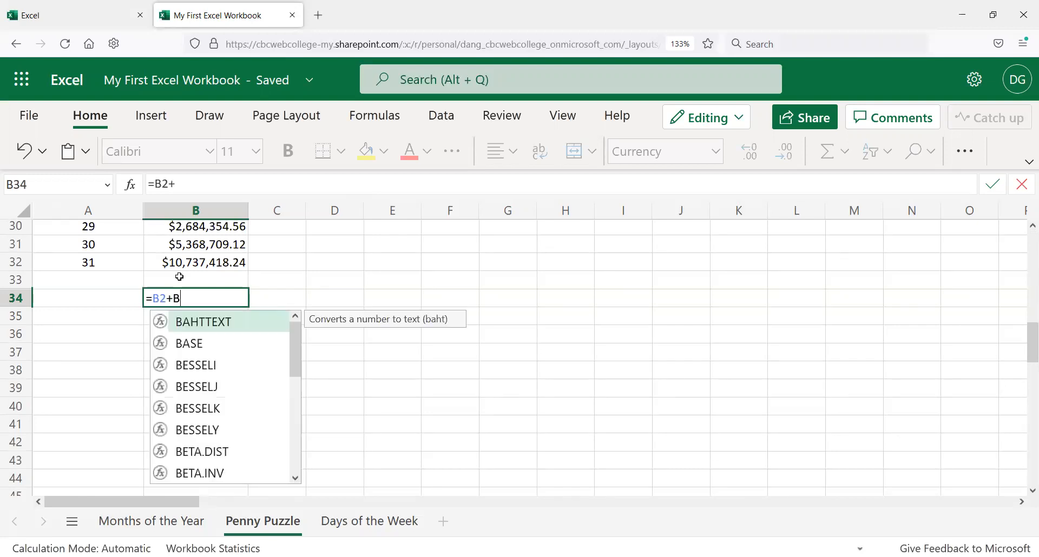
{"action": "type", "text": "3+B4"}
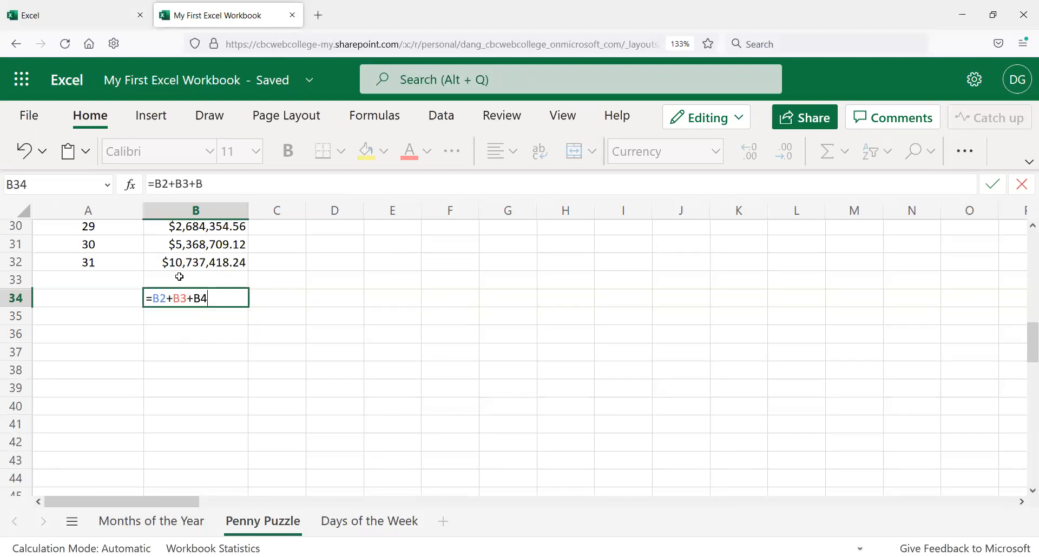
{"action": "type", "text": "+B5"}
{"action": "key", "text": "Return"}
{"action": "key", "text": "Up"}
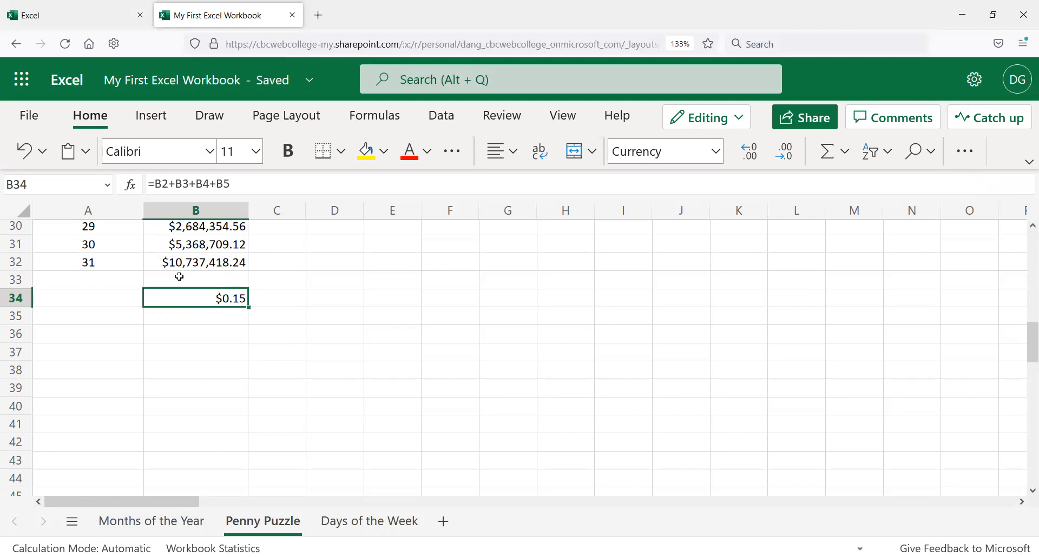
{"action": "key", "text": "Delete"}
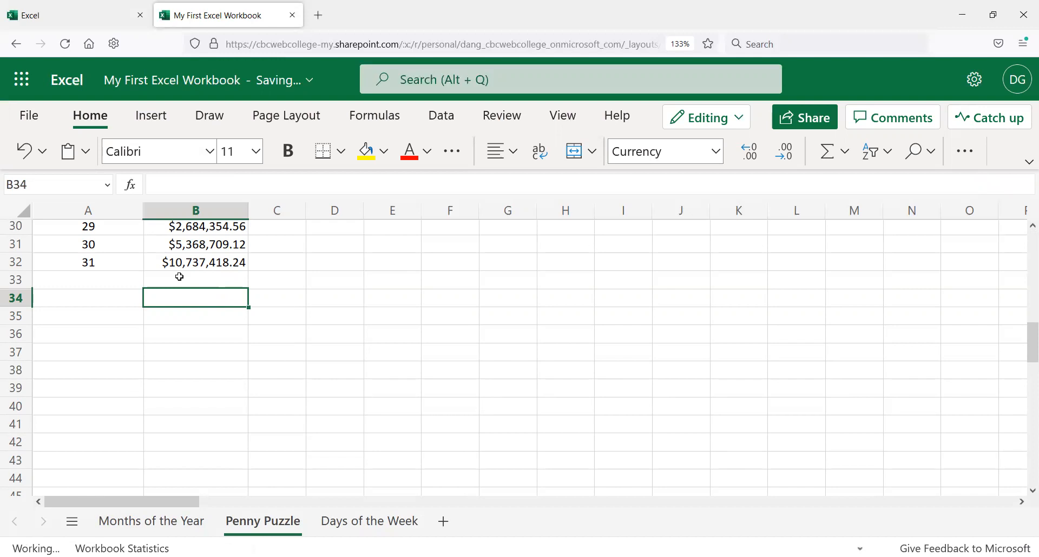
Step: Select the amounts column and insert an AutoSum in B34, editing its range to B2:B32
{"action": "left_click", "coordinate": [194, 265]}
{"action": "left_click_drag", "start_coordinate": [196, 247], "coordinate": [192, 373]}
{"action": "scroll", "coordinate": [193, 362], "scroll_direction": "down", "scroll_amount": 5}
{"action": "scroll", "coordinate": [193, 362], "scroll_direction": "down", "scroll_amount": 3}
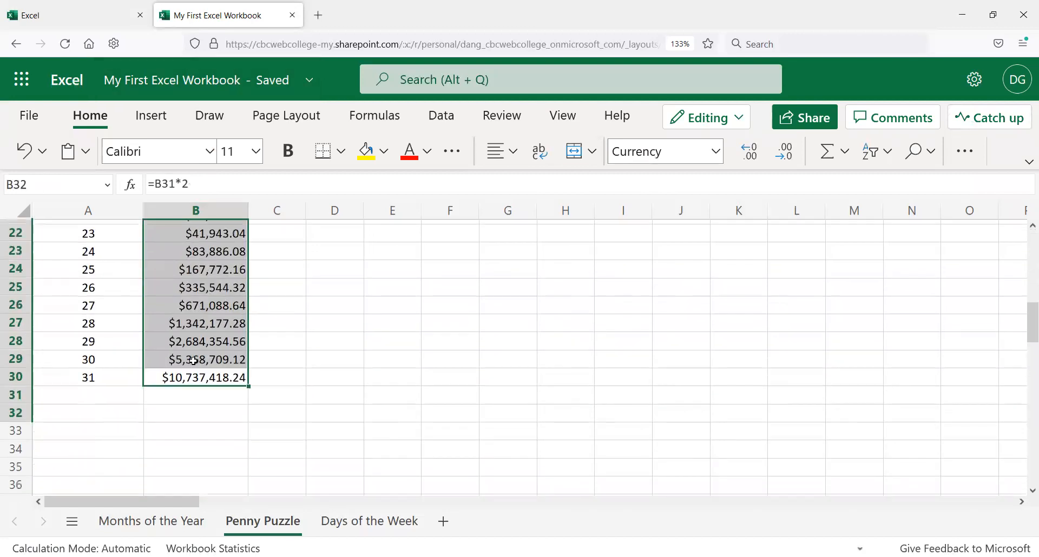
{"action": "left_click", "coordinate": [209, 383]}
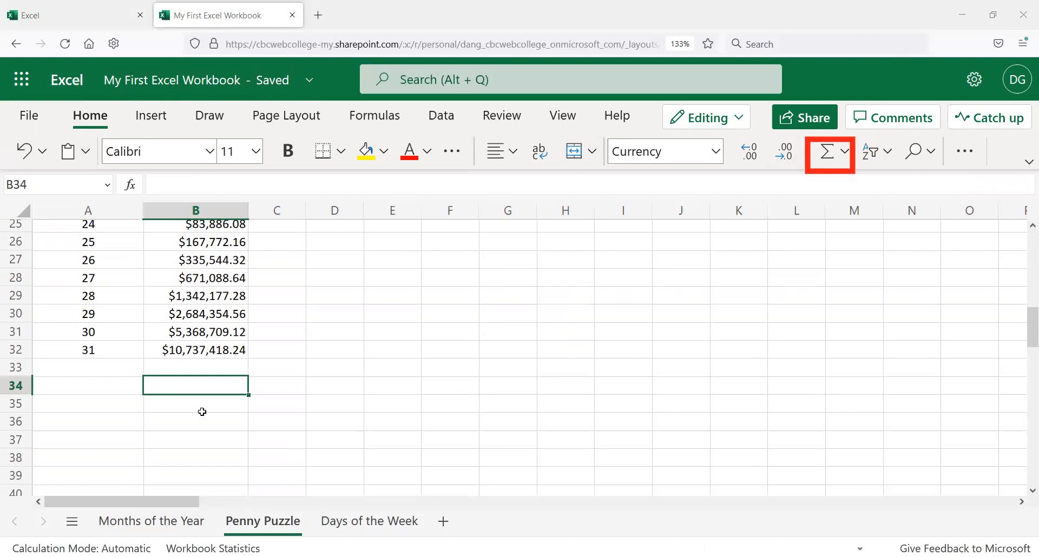
{"action": "left_click", "coordinate": [828, 152]}
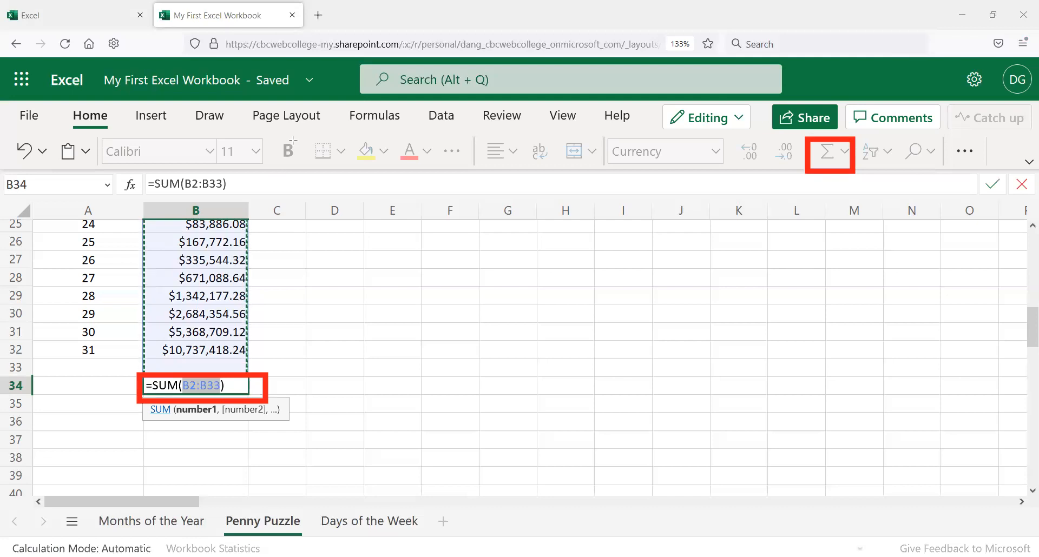
{"action": "left_click", "coordinate": [219, 386]}
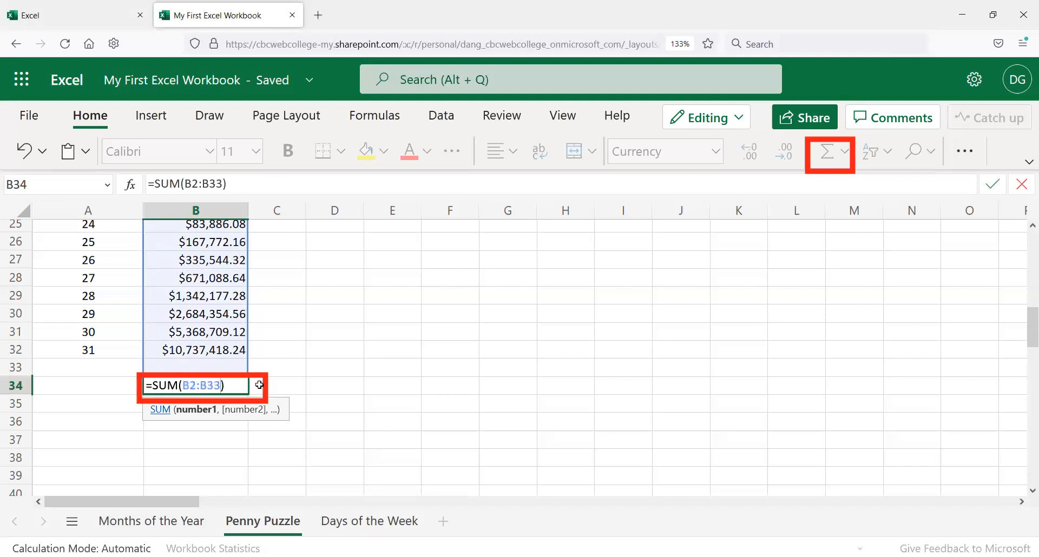
{"action": "key", "text": "BackSpace"}
{"action": "type", "text": "2"}
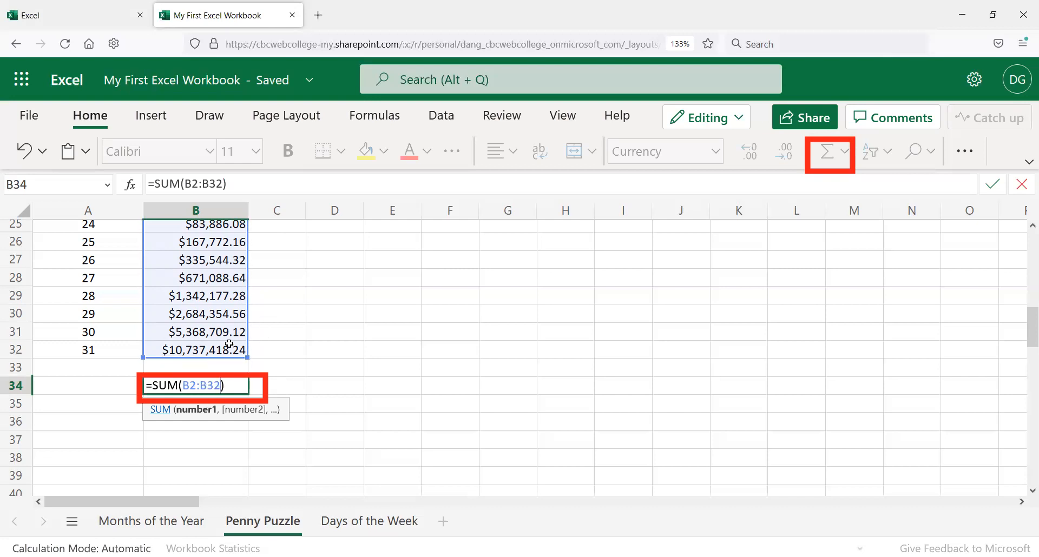
Step: Check the sum range by resizing it to B29 and back to B32, then confirm the formula
{"action": "scroll", "coordinate": [233, 355], "scroll_direction": "up", "scroll_amount": 8}
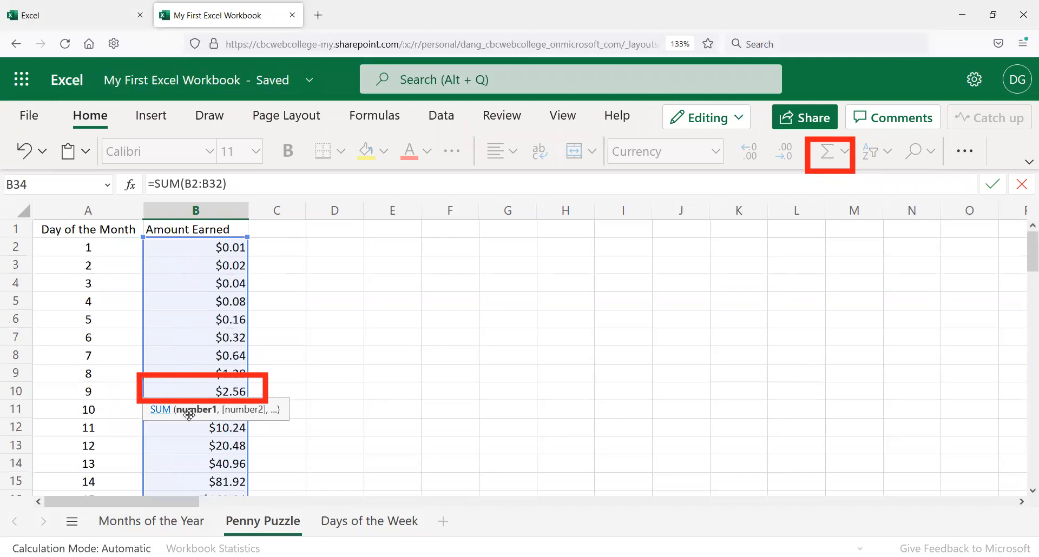
{"action": "scroll", "coordinate": [195, 430], "scroll_direction": "down", "scroll_amount": 8}
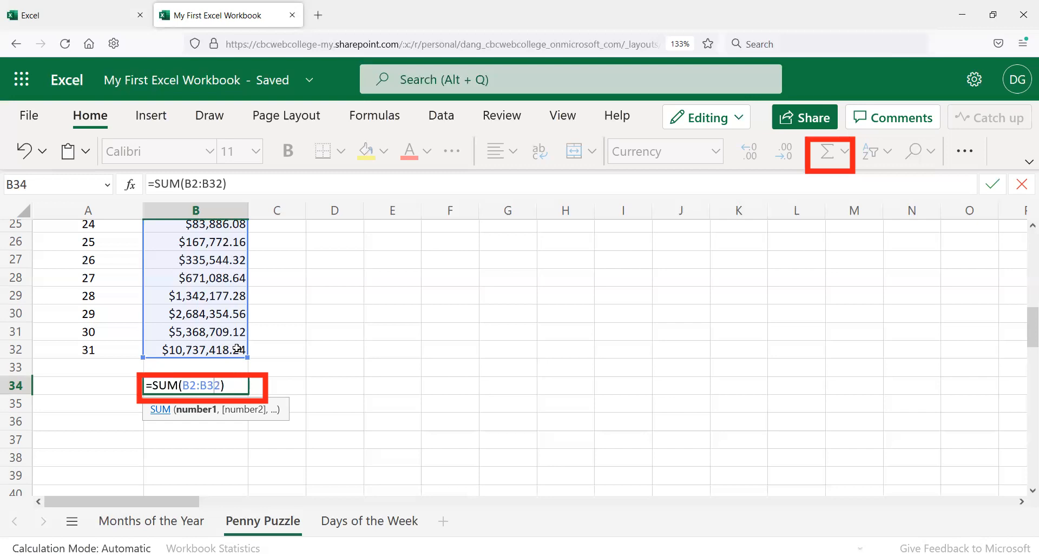
{"action": "left_click_drag", "start_coordinate": [247, 357], "coordinate": [230, 345]}
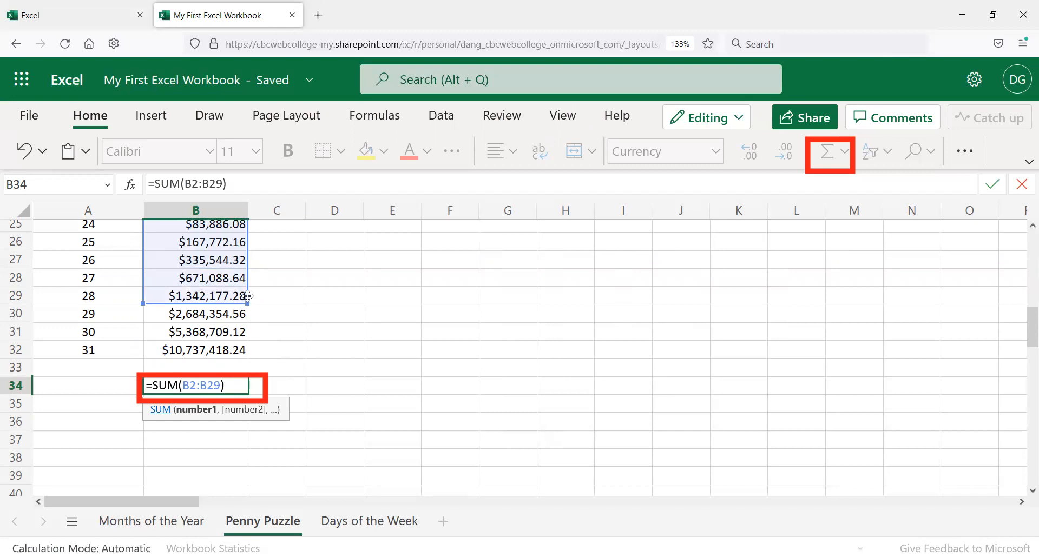
{"action": "left_click_drag", "start_coordinate": [248, 304], "coordinate": [238, 353]}
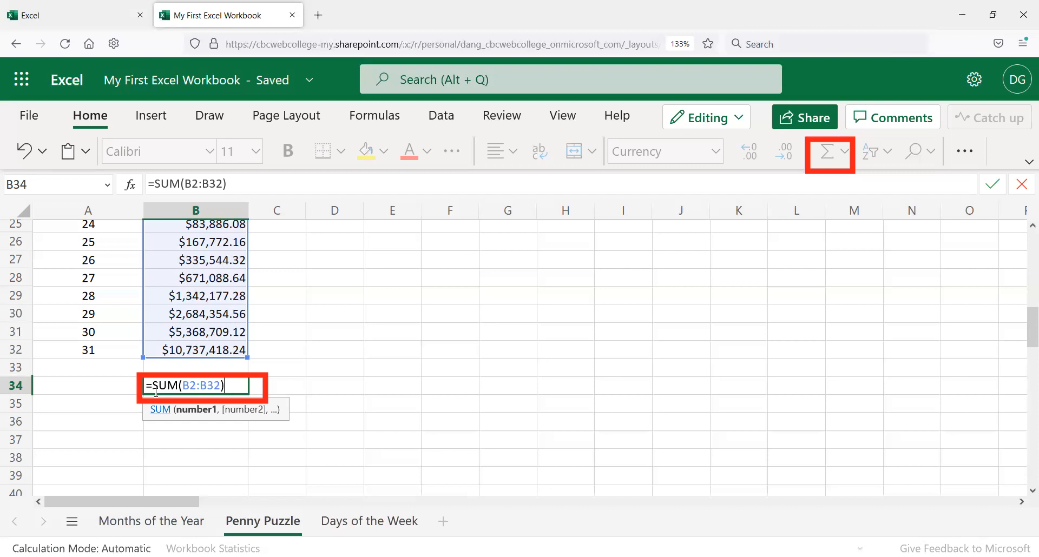
{"action": "key", "text": "Return"}
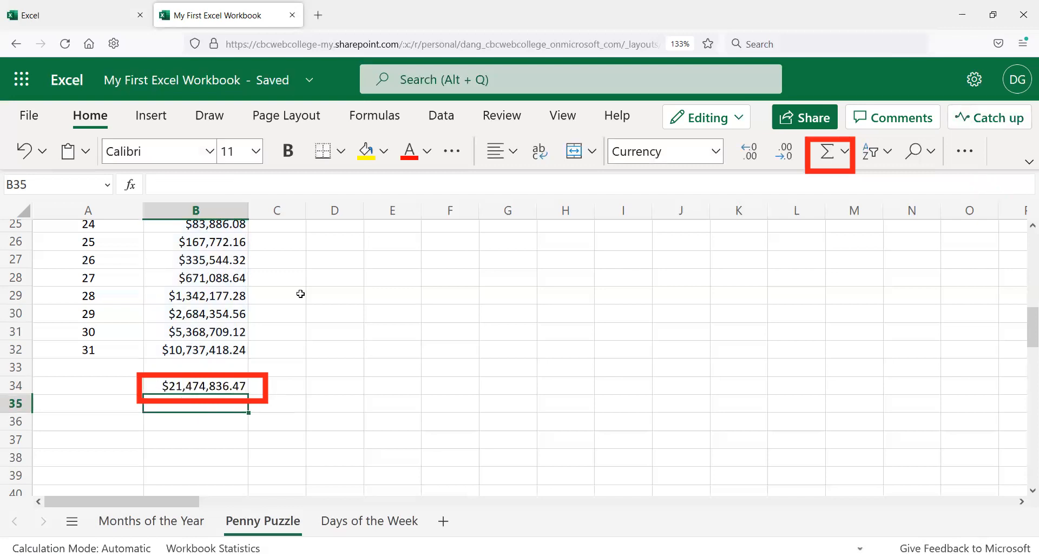
Step: Edit B34's formula to =SUM(B2:B29) and compare it with the formulas in B29 and B30
{"action": "left_click", "coordinate": [233, 389]}
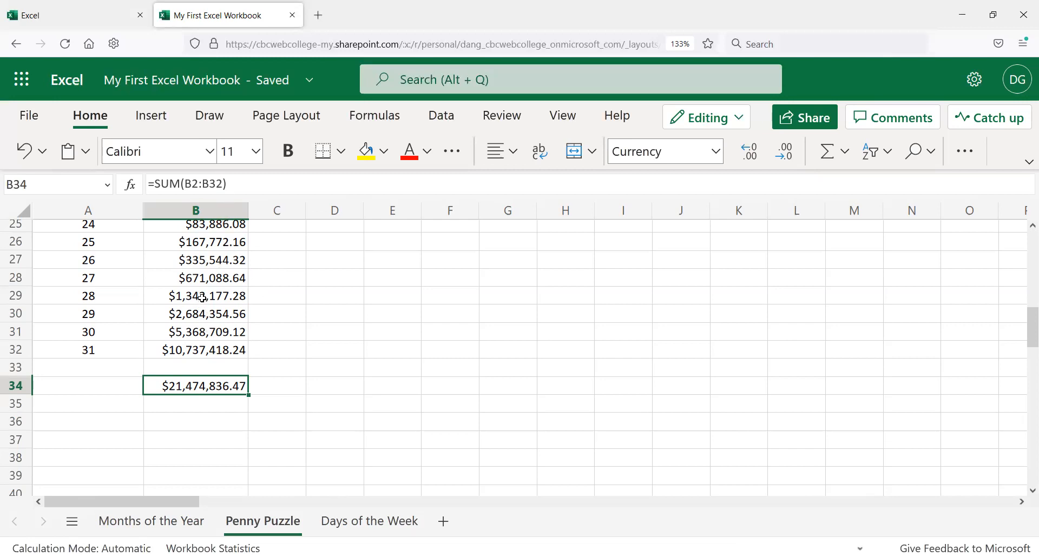
{"action": "left_click", "coordinate": [120, 299]}
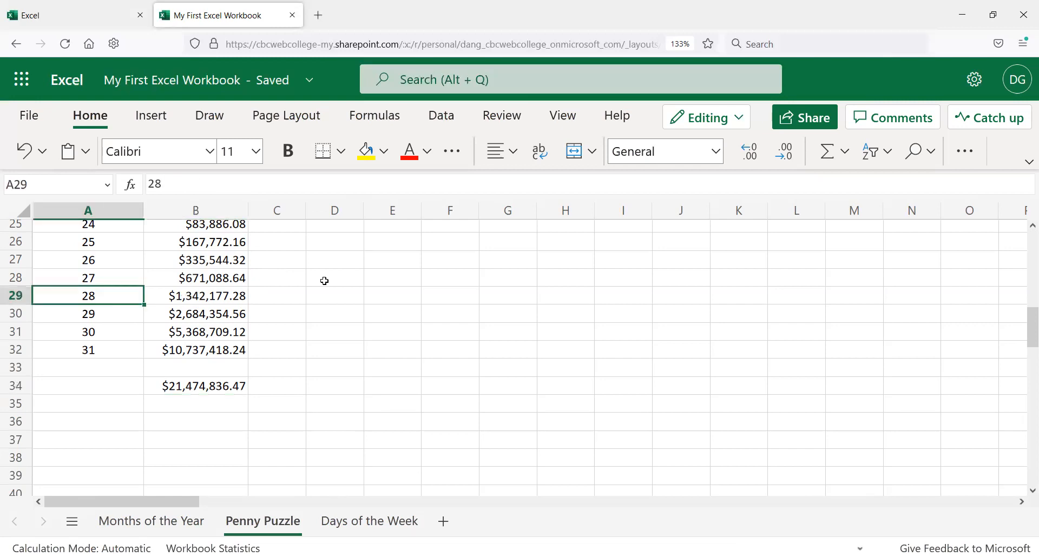
{"action": "left_click", "coordinate": [212, 295]}
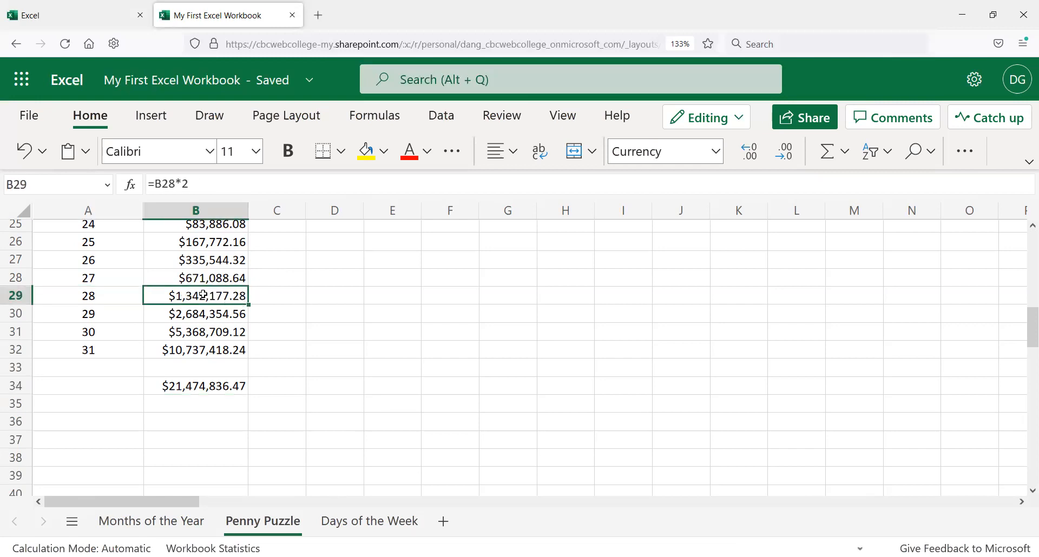
{"action": "left_click", "coordinate": [212, 387]}
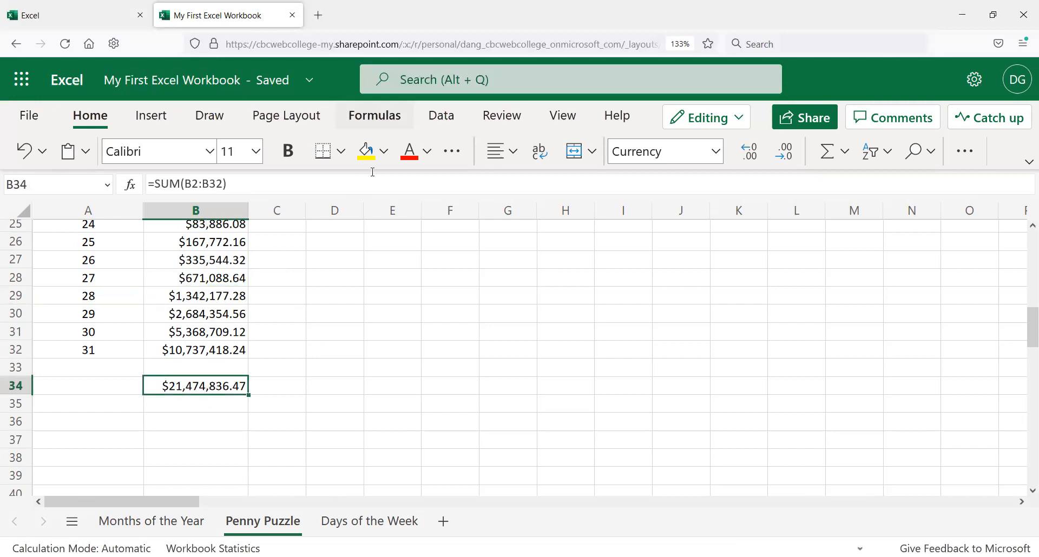
{"action": "left_click", "coordinate": [259, 172]}
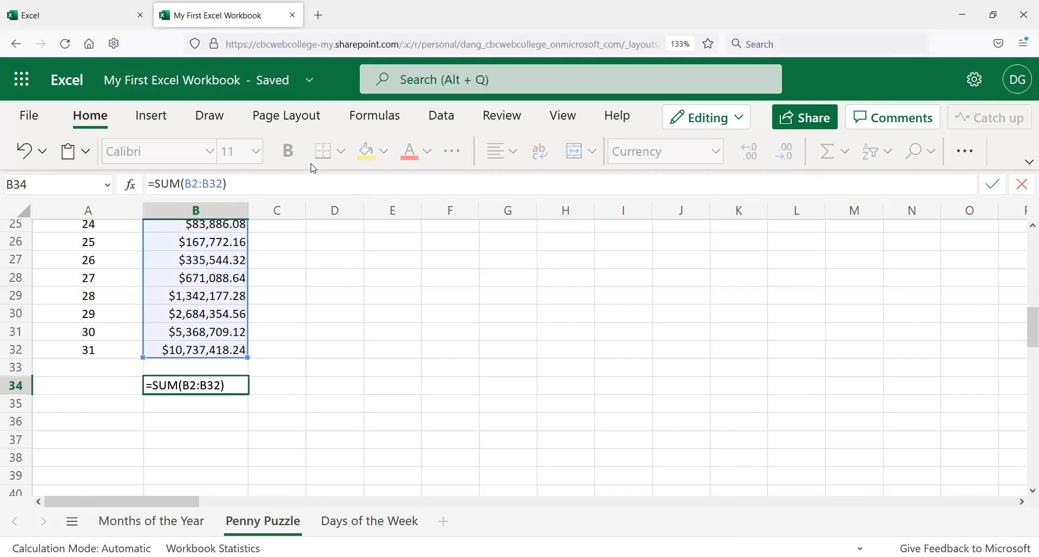
{"action": "key", "text": "BackSpace"}
{"action": "key", "text": "BackSpace"}
{"action": "key", "text": "BackSpace"}
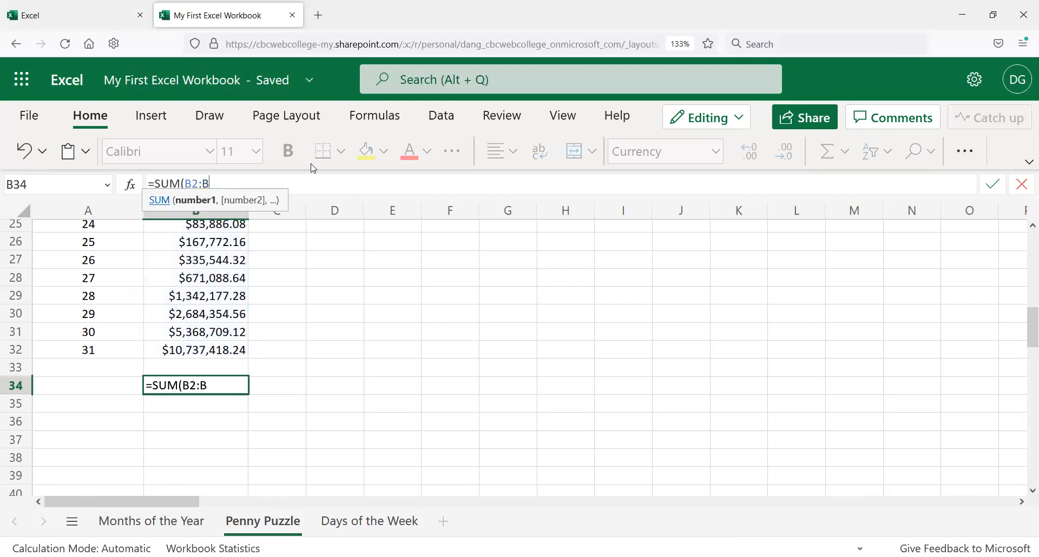
{"action": "type", "text": "29)"}
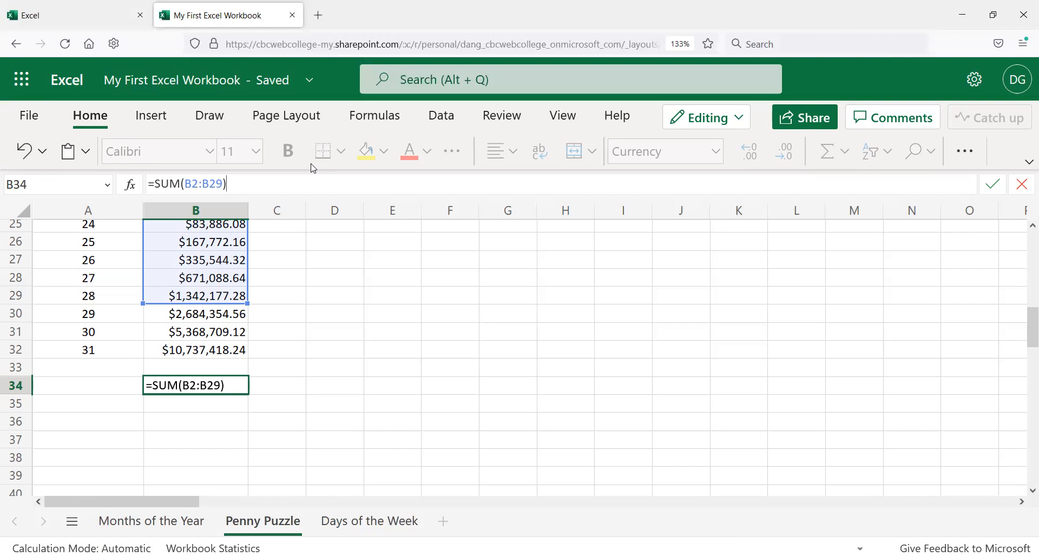
{"action": "key", "text": "Return"}
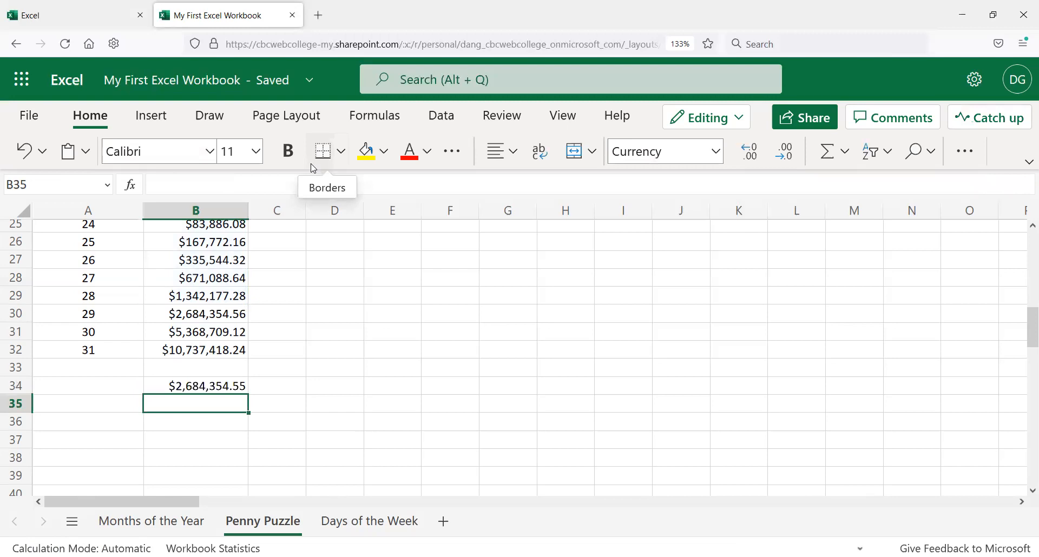
{"action": "left_click", "coordinate": [203, 386]}
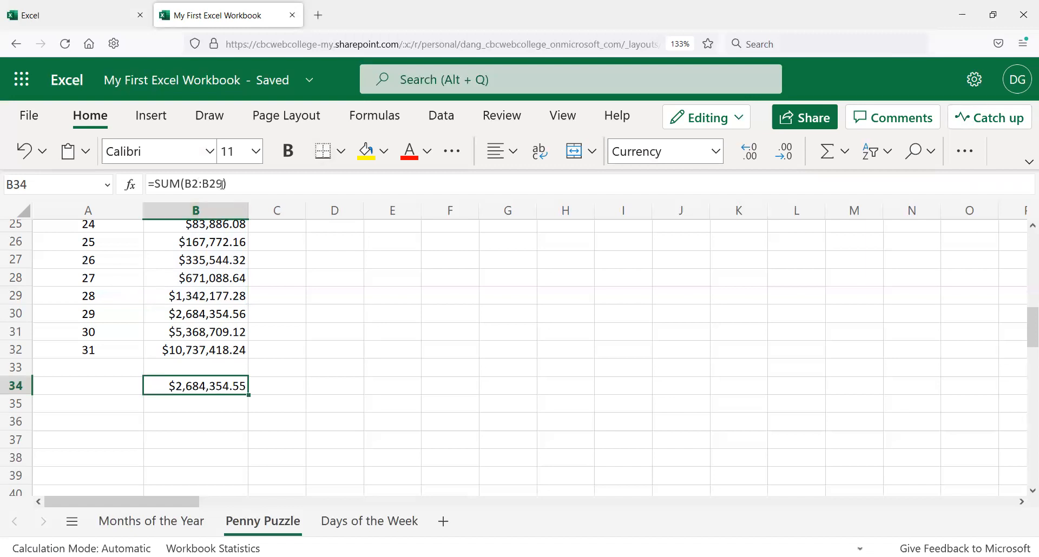
{"action": "left_click", "coordinate": [196, 314]}
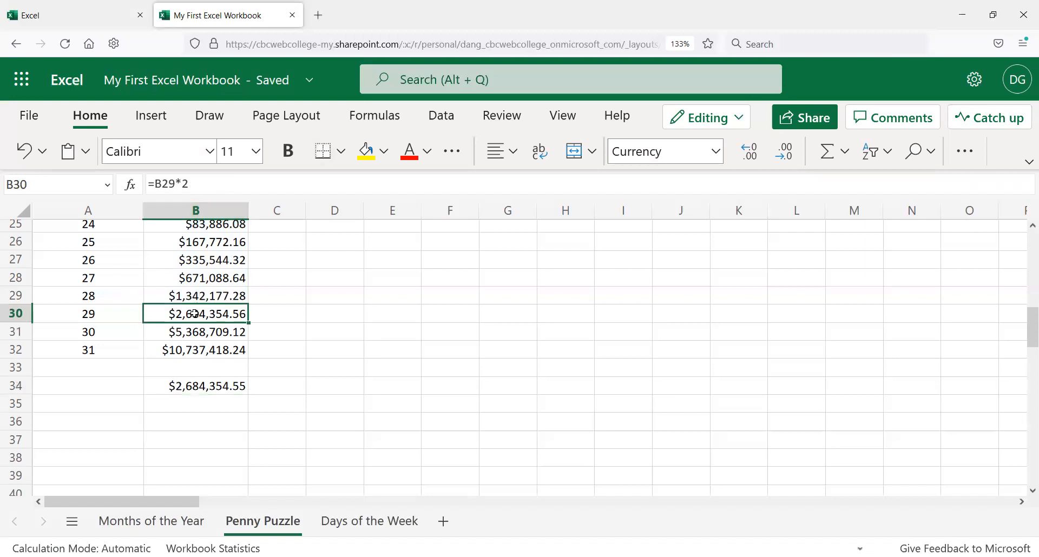
{"action": "left_click", "coordinate": [211, 296]}
{"action": "double_click", "coordinate": [210, 296]}
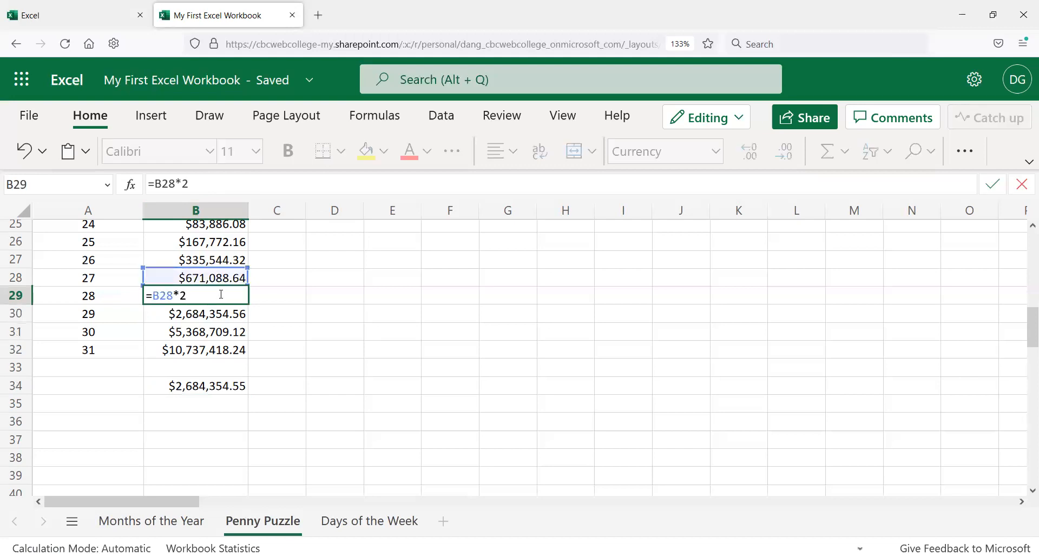
{"action": "key", "text": "Escape"}
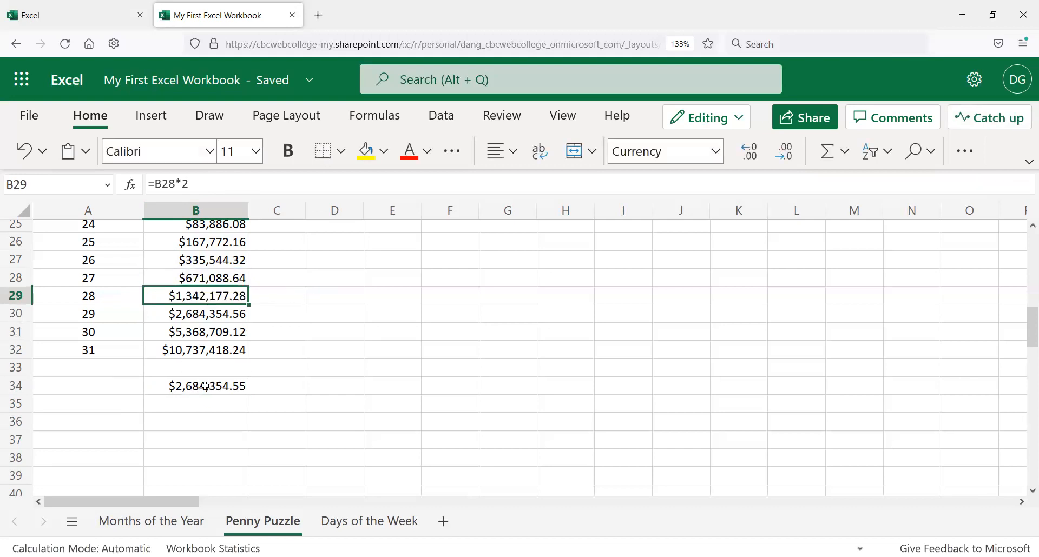
{"action": "left_click", "coordinate": [71, 390]}
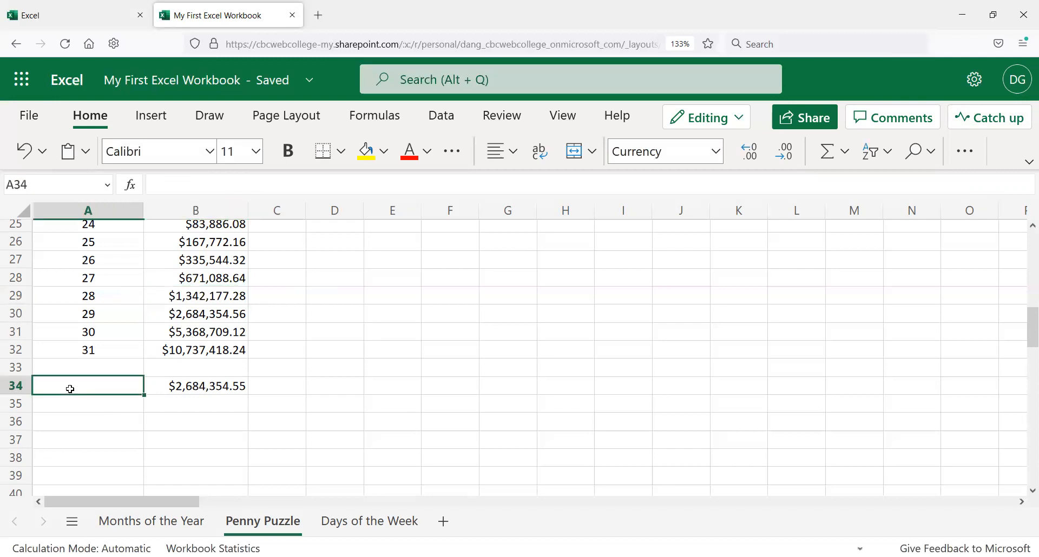
{"action": "type", "text": "TOTAL"}
{"action": "key", "text": "Escape"}
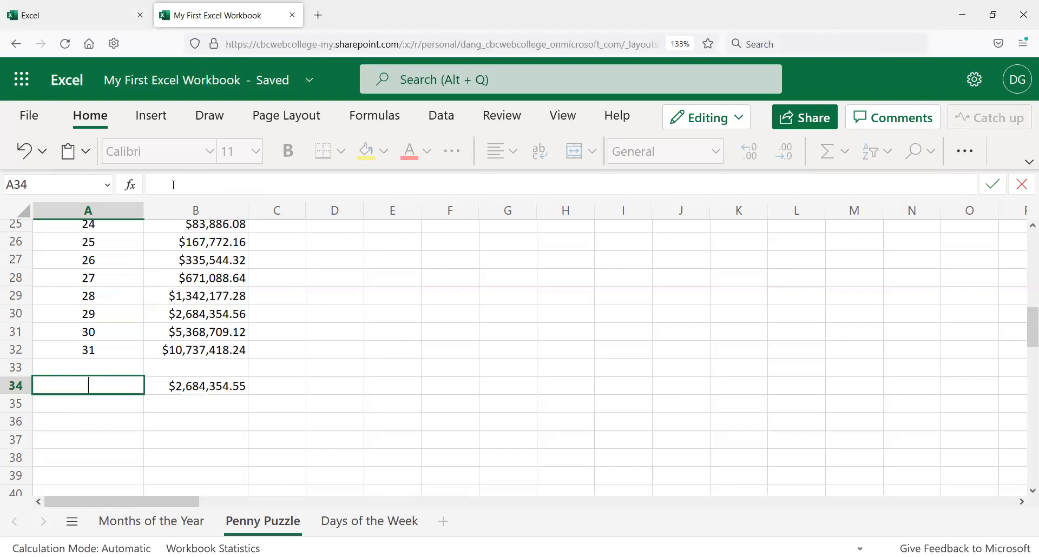
Step: Label cell C34 beside the total as TOTAL 28 DAYS
{"action": "left_click", "coordinate": [300, 387]}
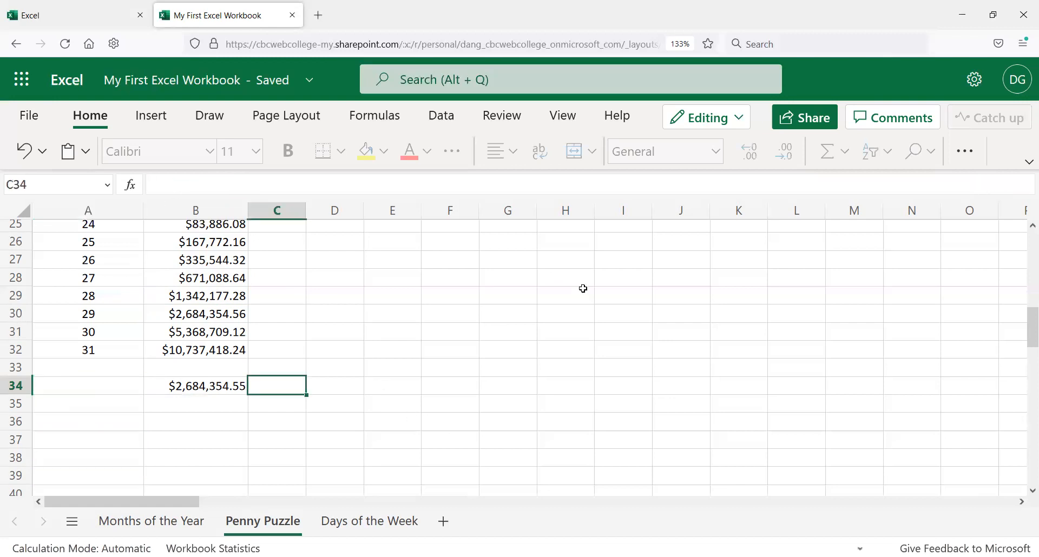
{"action": "type", "text": "TOTAL"}
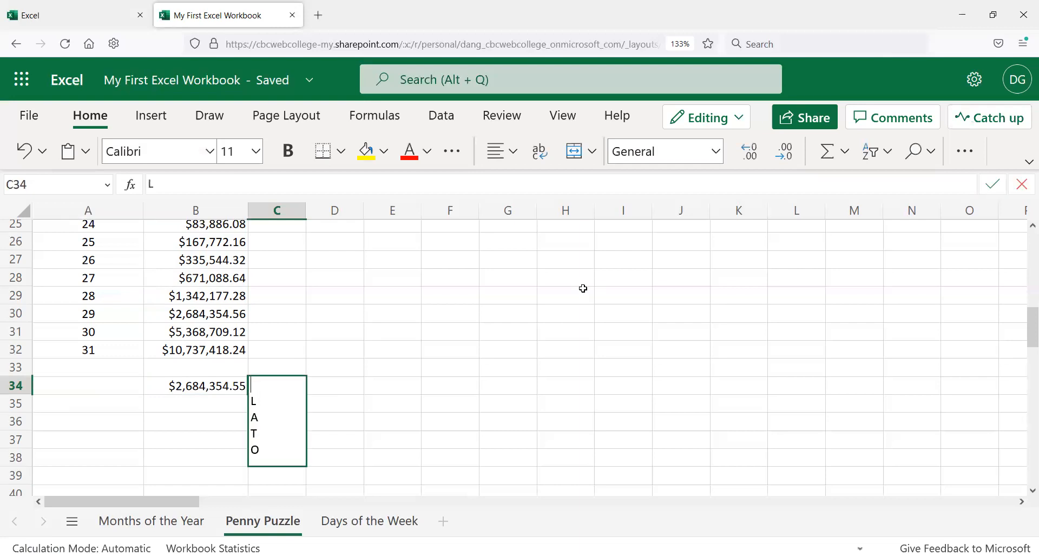
{"action": "type", "text": "28 DAYS"}
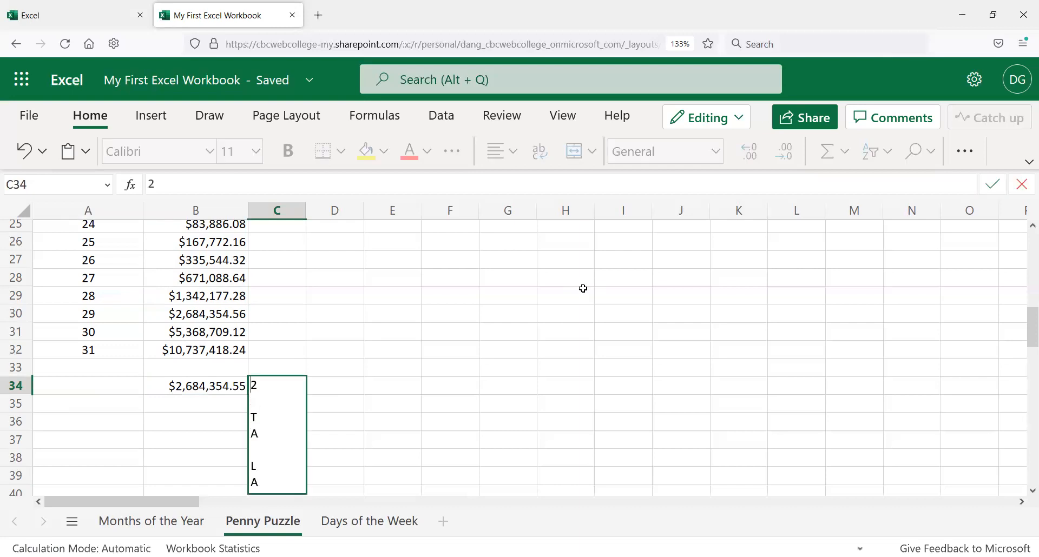
{"action": "key", "text": "Return"}
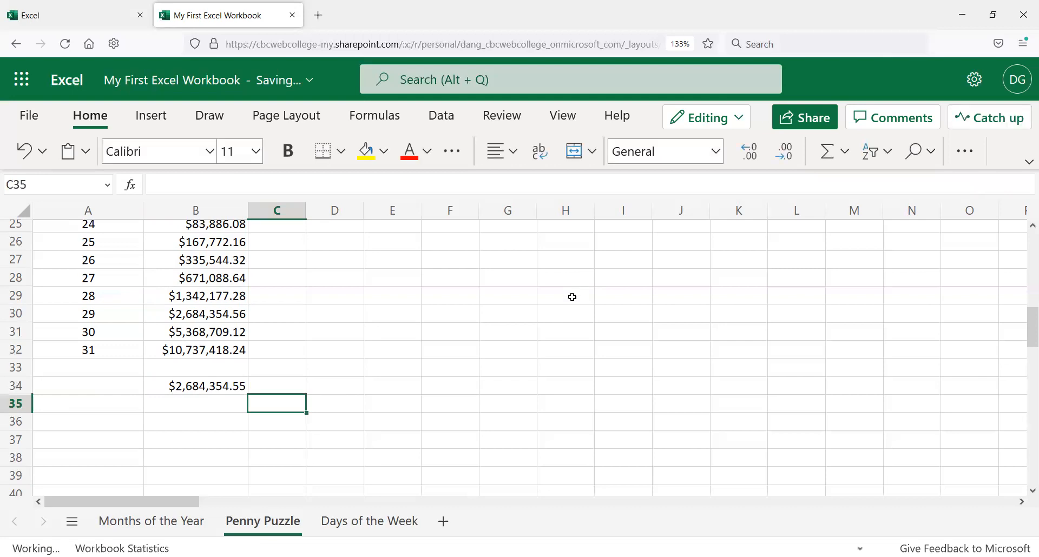
Step: Undo the previous C34 label and relabel C34 as Total at 28 days
{"action": "key", "text": "ctrl+z"}
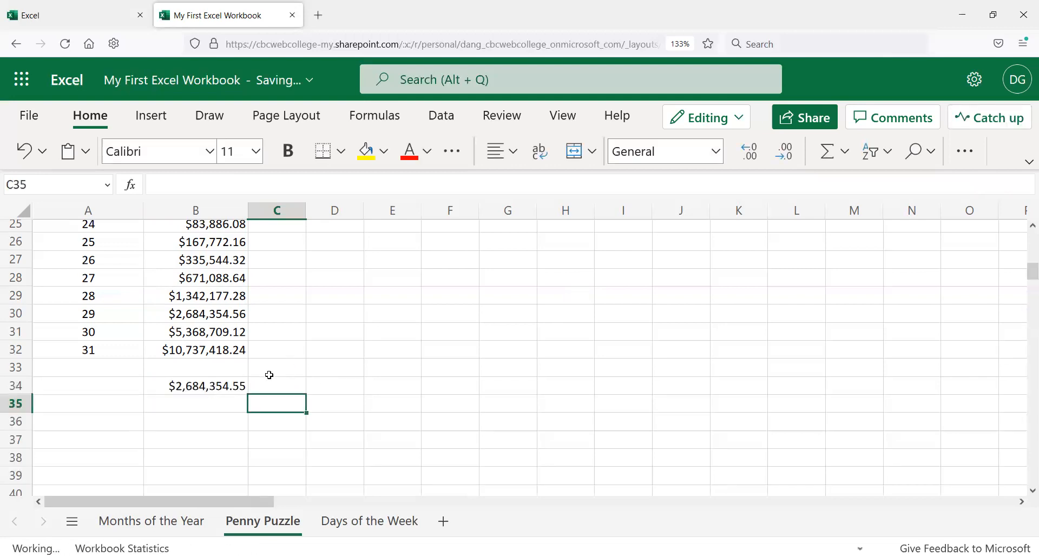
{"action": "left_click", "coordinate": [264, 391]}
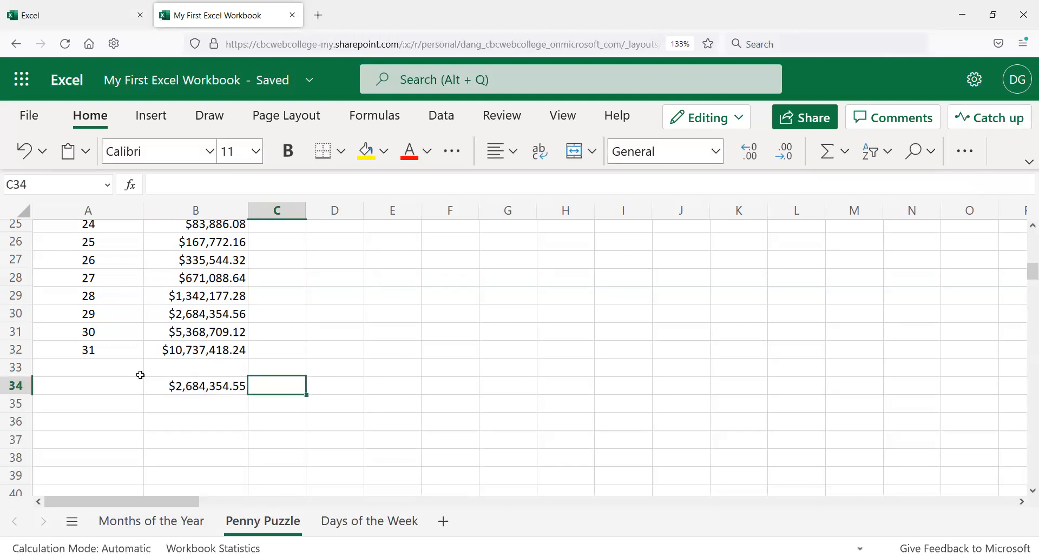
{"action": "left_click", "coordinate": [191, 182]}
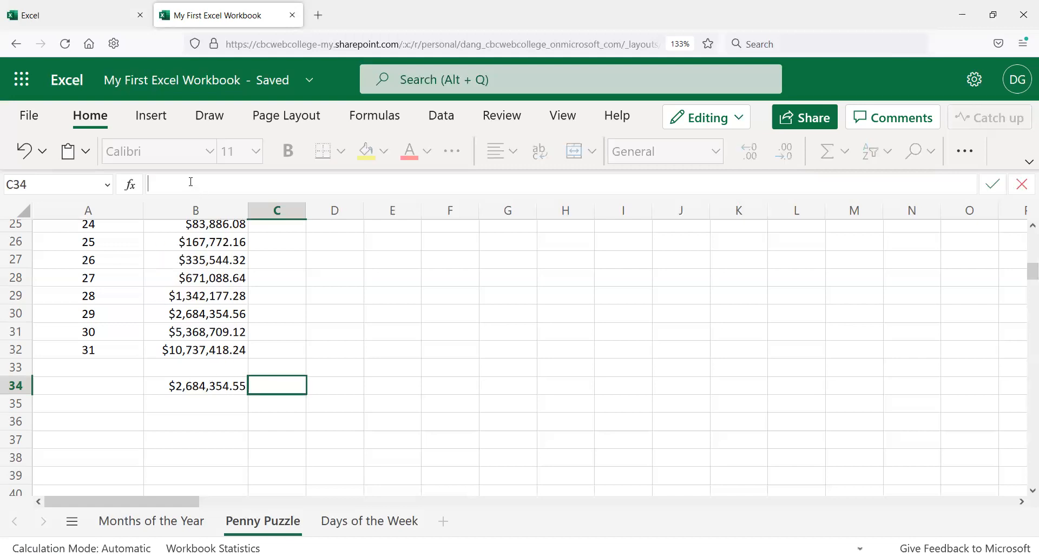
{"action": "type", "text": "Total at 28 days"}
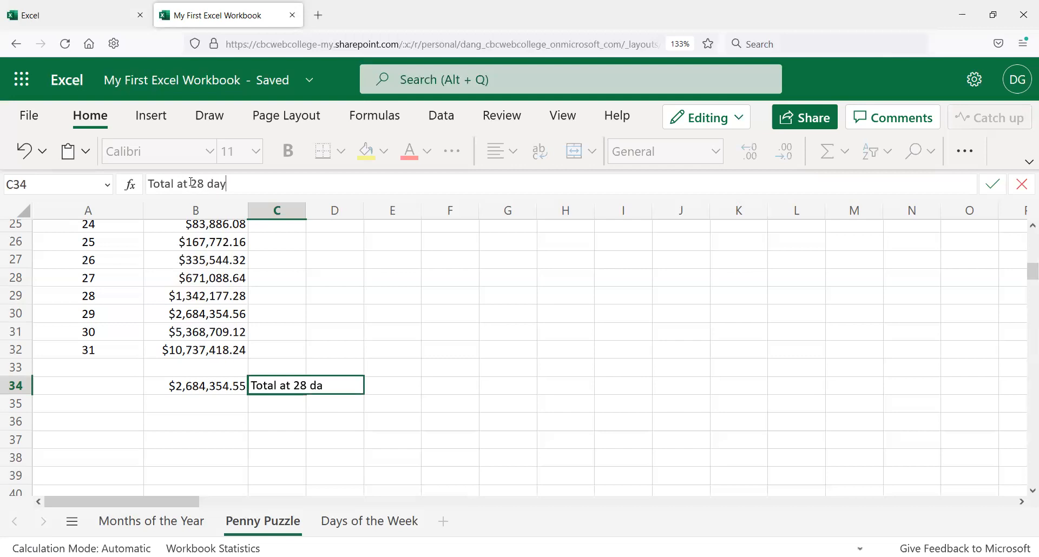
{"action": "key", "text": "Return"}
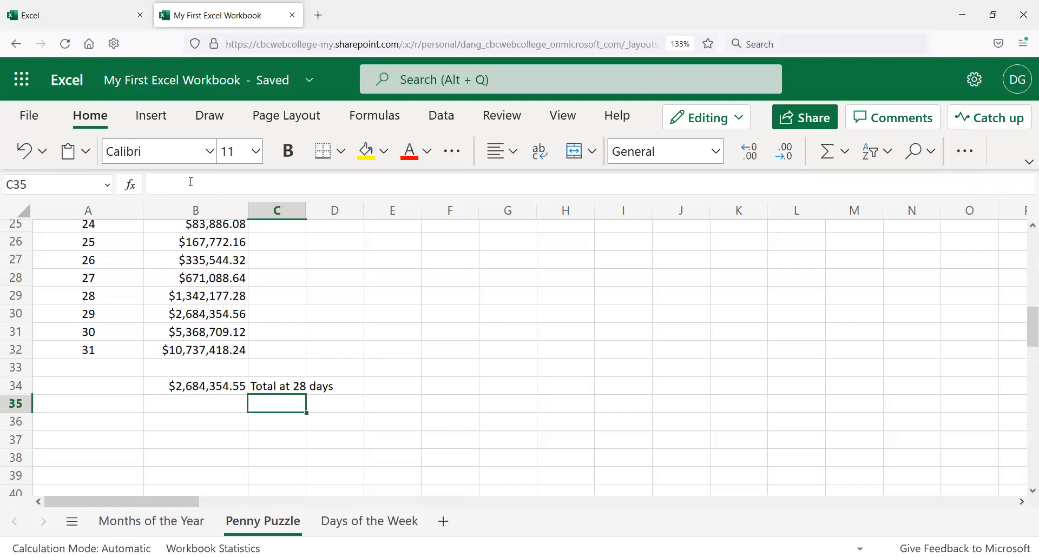
Step: Delete the label in cell C34
{"action": "key", "text": "Up"}
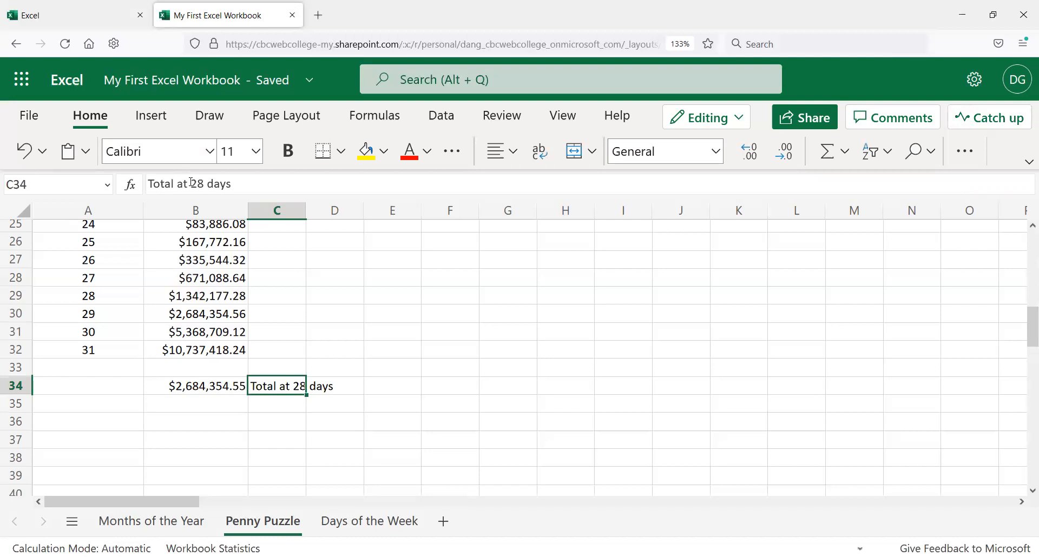
{"action": "key", "text": "Delete"}
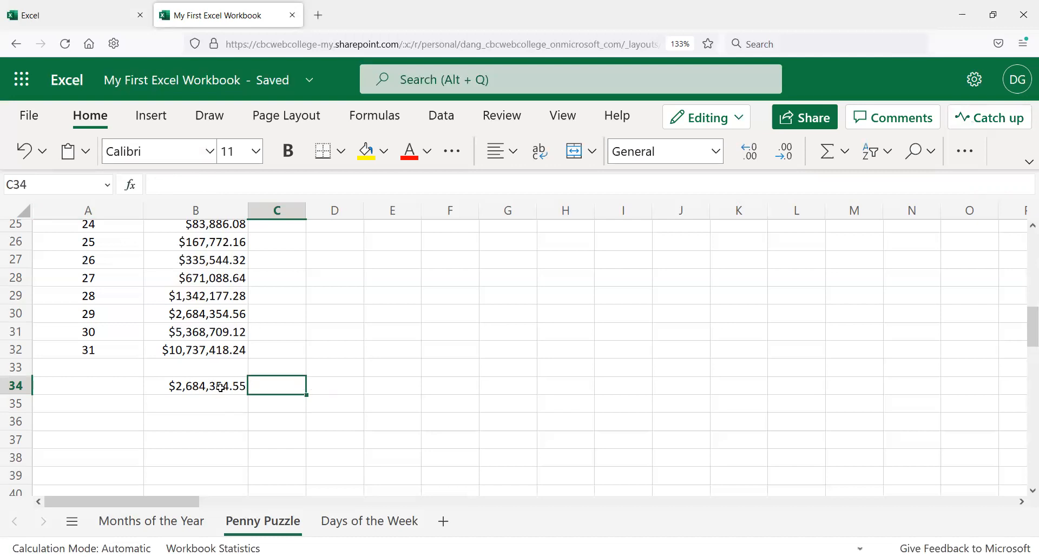
Step: Edit B34's formula back to =SUM(B2:B32)
{"action": "left_click", "coordinate": [220, 386]}
{"action": "left_click", "coordinate": [226, 184]}
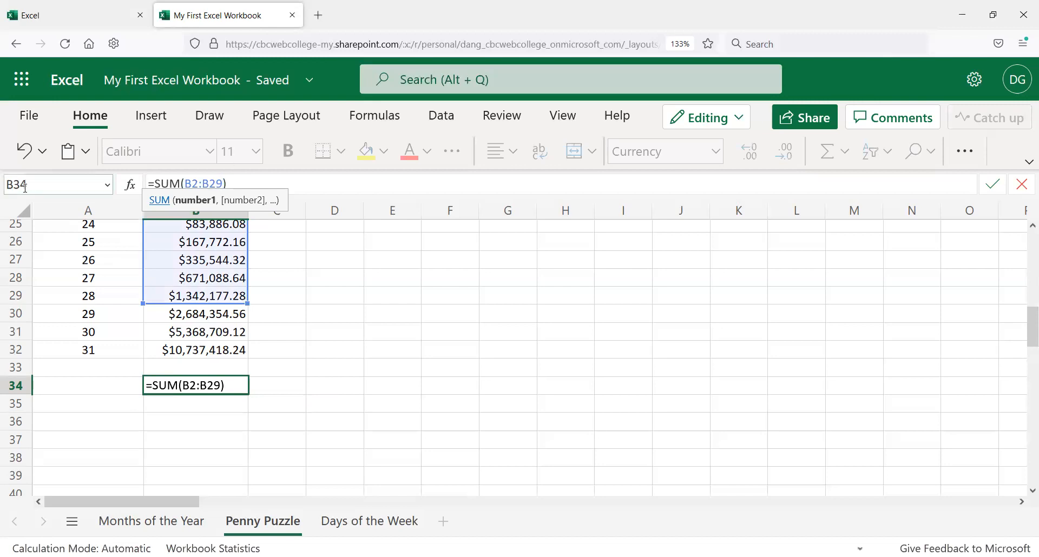
{"action": "left_click_drag", "start_coordinate": [211, 184], "coordinate": [224, 184]}
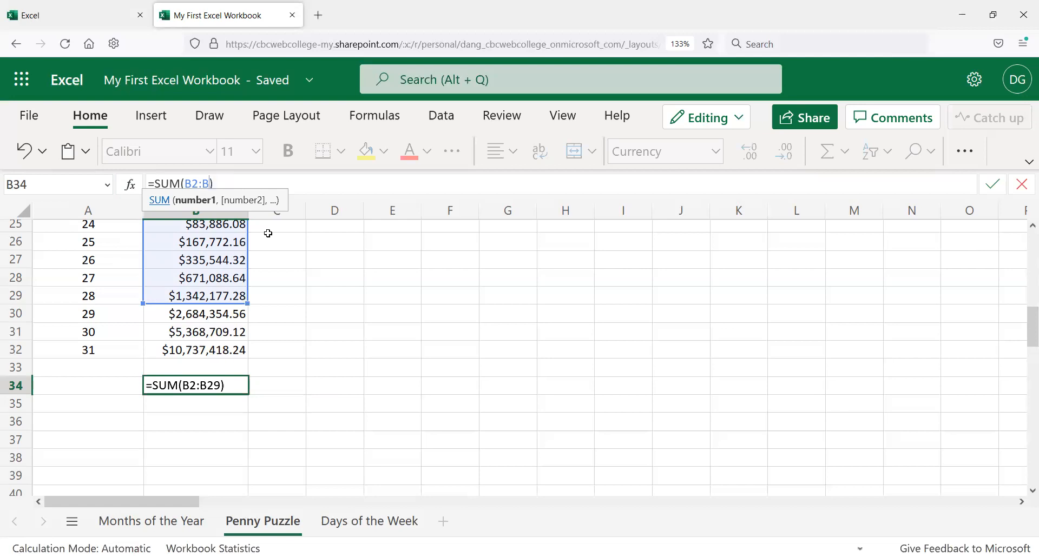
{"action": "type", "text": "32"}
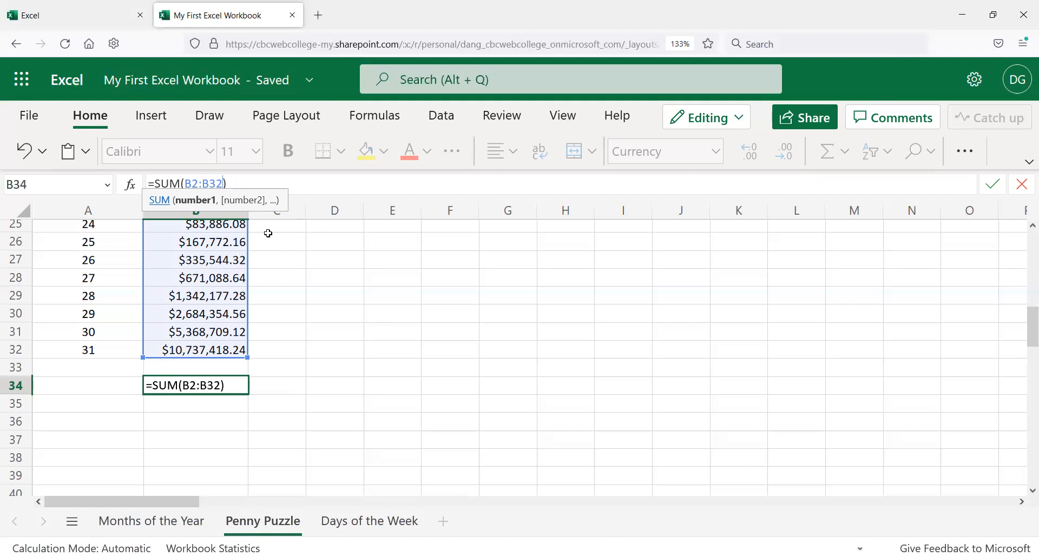
{"action": "key", "text": "Return"}
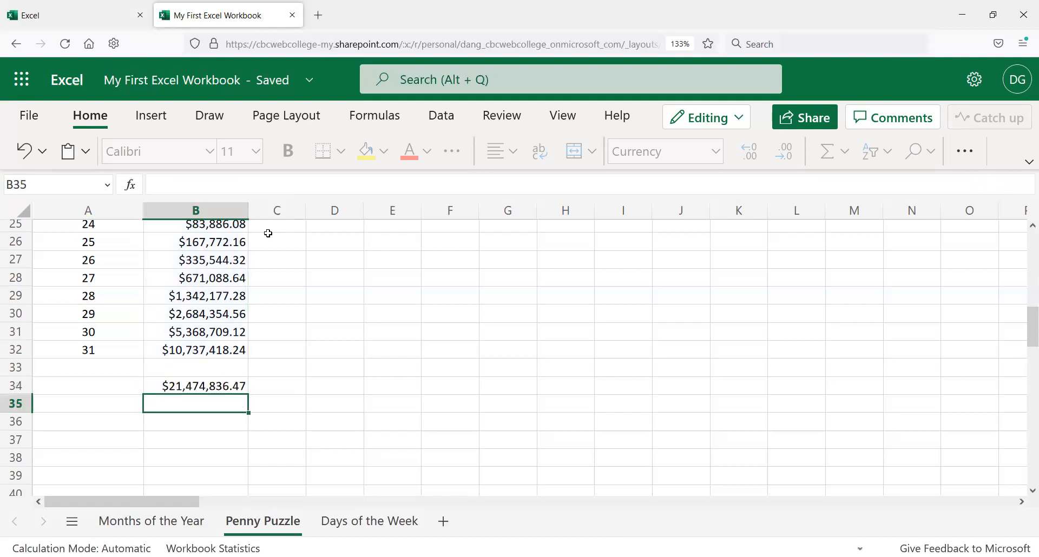
Step: Label cell A34 as Grand Total
{"action": "left_click", "coordinate": [86, 387]}
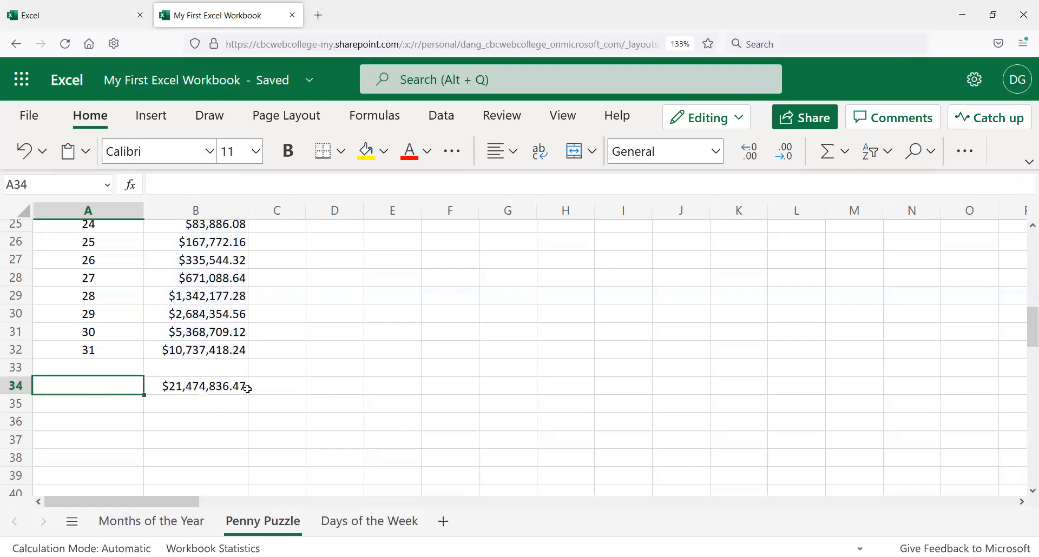
{"action": "type", "text": "Gran"}
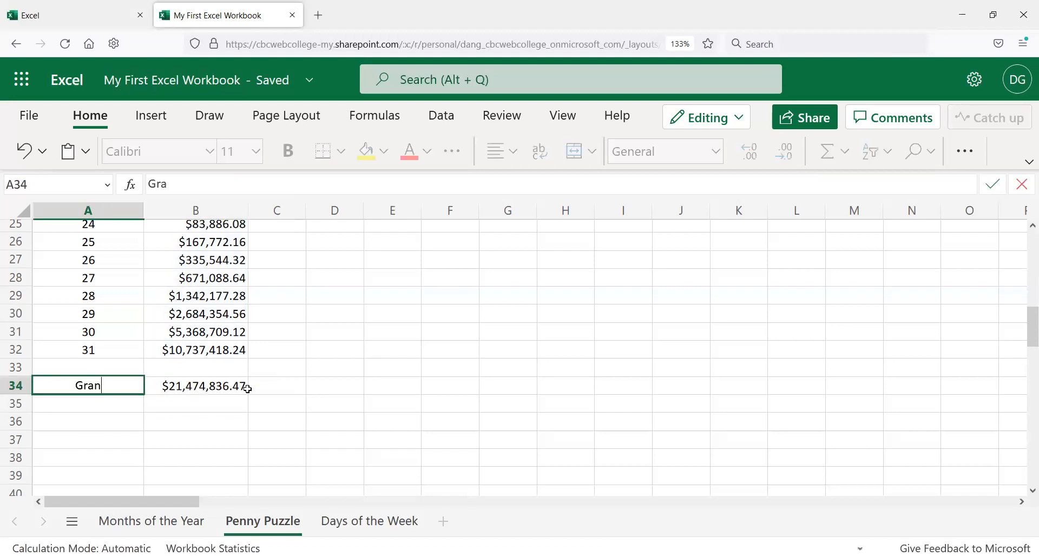
{"action": "type", "text": "d Total"}
{"action": "key", "text": "Return"}
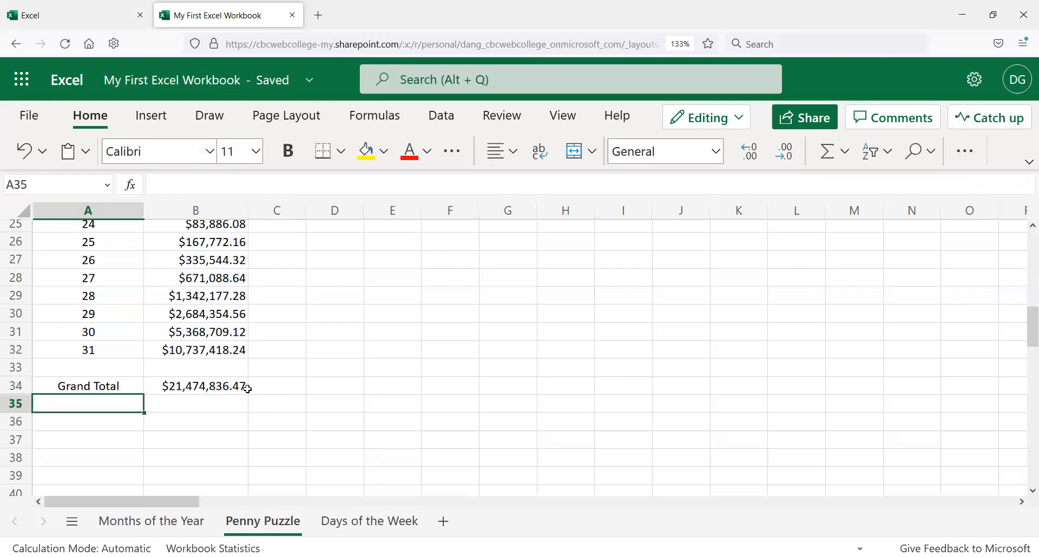
Step: Try extending B34's sum range to =SUM(B2:B34), then undo the change
{"action": "mouse_move", "coordinate": [217, 393]}
{"action": "left_mouse_down"}
{"action": "mouse_move", "coordinate": [219, 406]}
{"action": "mouse_move", "coordinate": [231, 384]}
{"action": "left_mouse_up"}
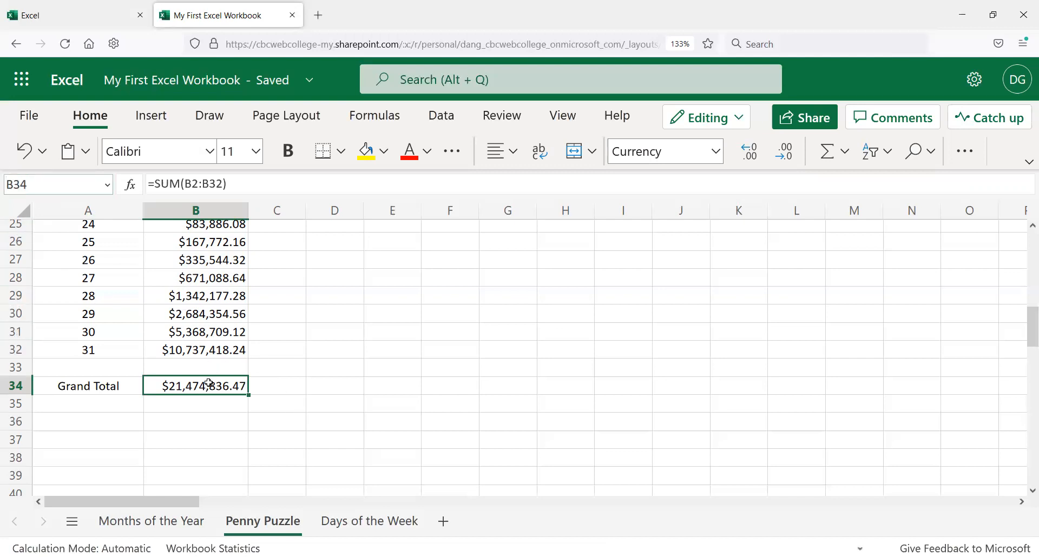
{"action": "left_click", "coordinate": [227, 184]}
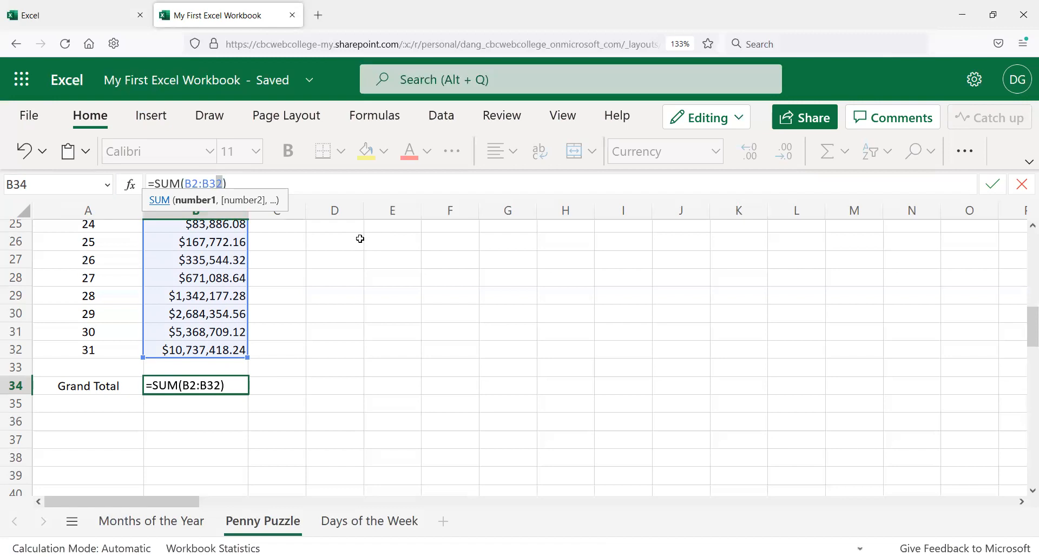
{"action": "type", "text": "4"}
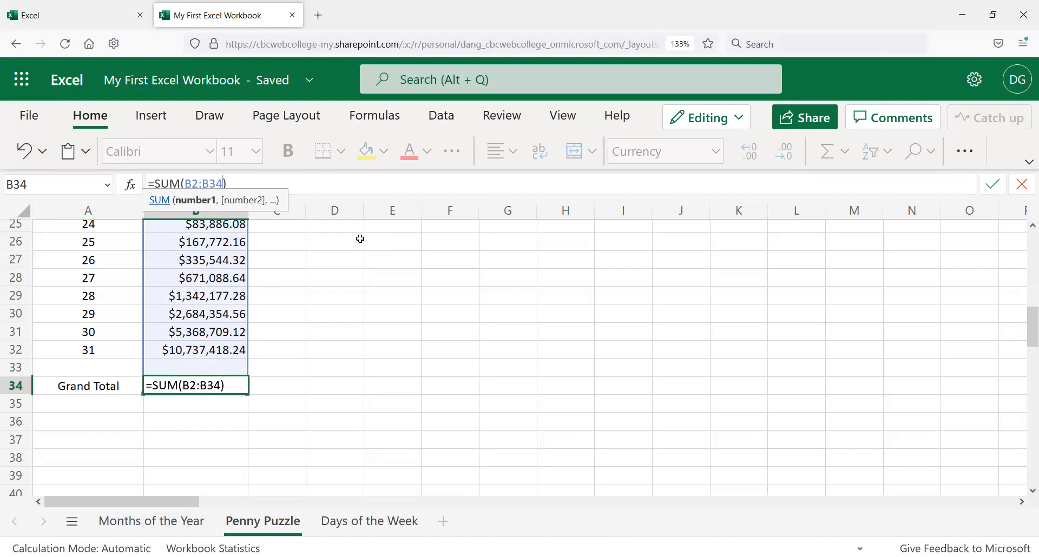
{"action": "key", "text": "Return"}
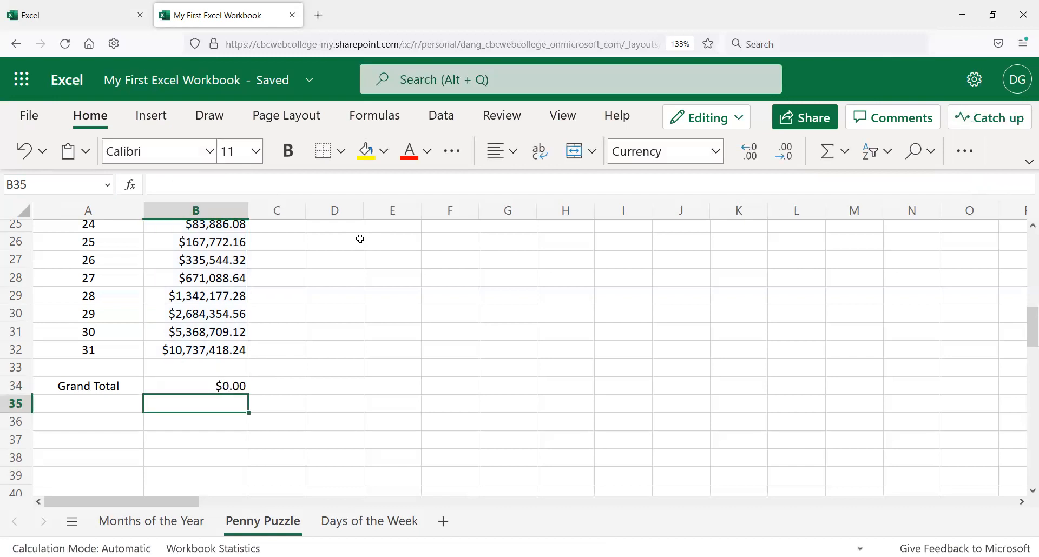
{"action": "key", "text": "Up"}
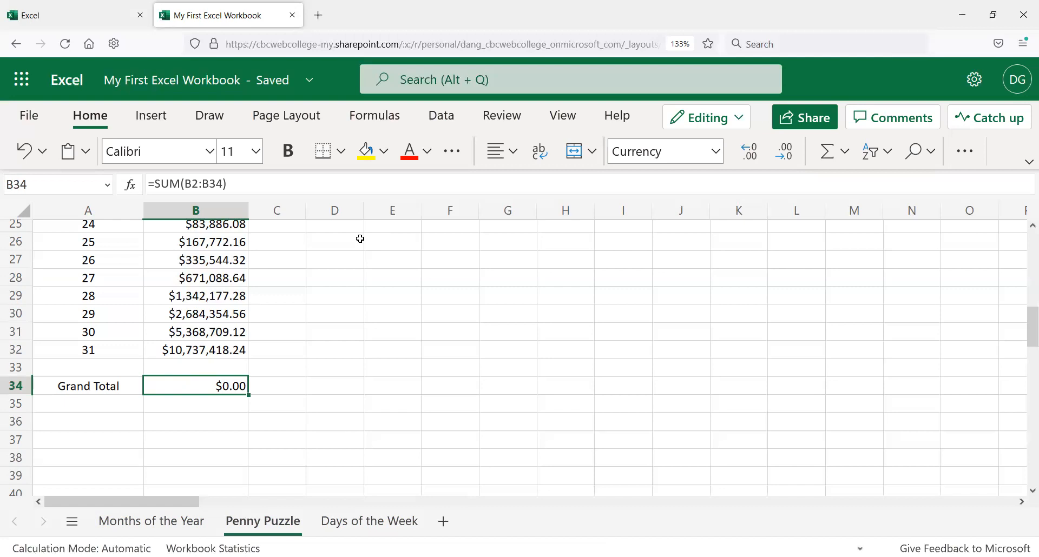
{"action": "key", "text": "ctrl+z"}
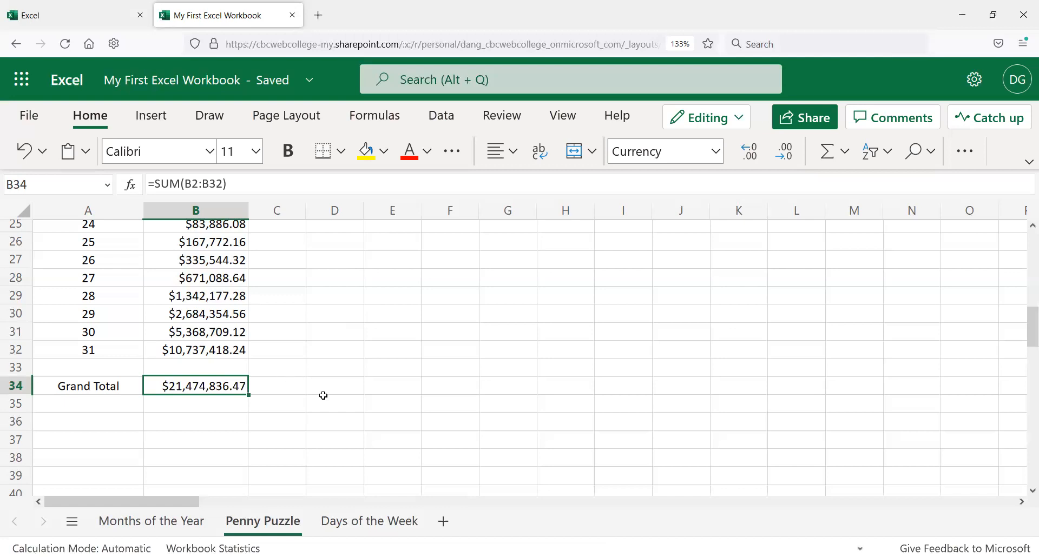
{"action": "left_click", "coordinate": [300, 401]}
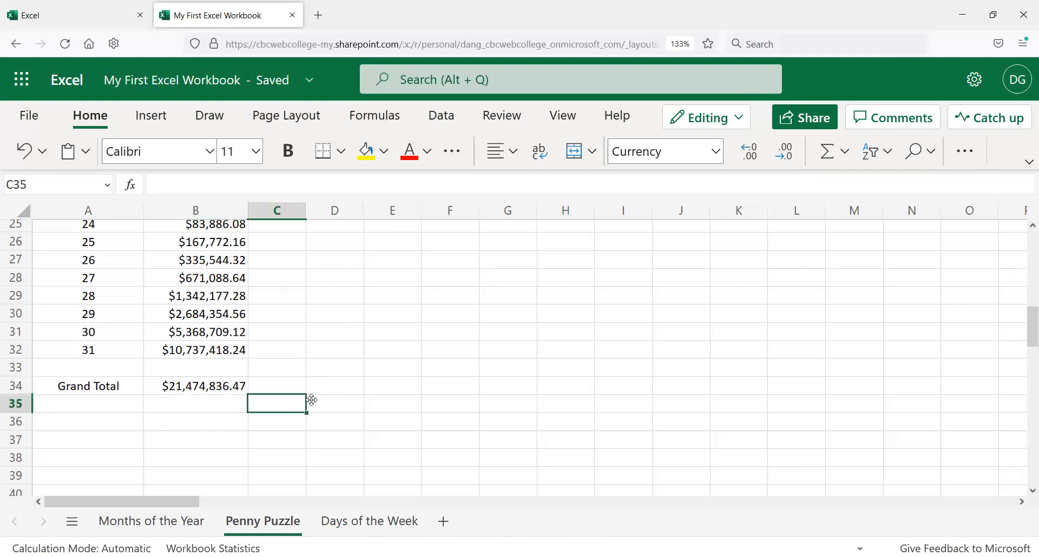
{"action": "left_click", "coordinate": [239, 399]}
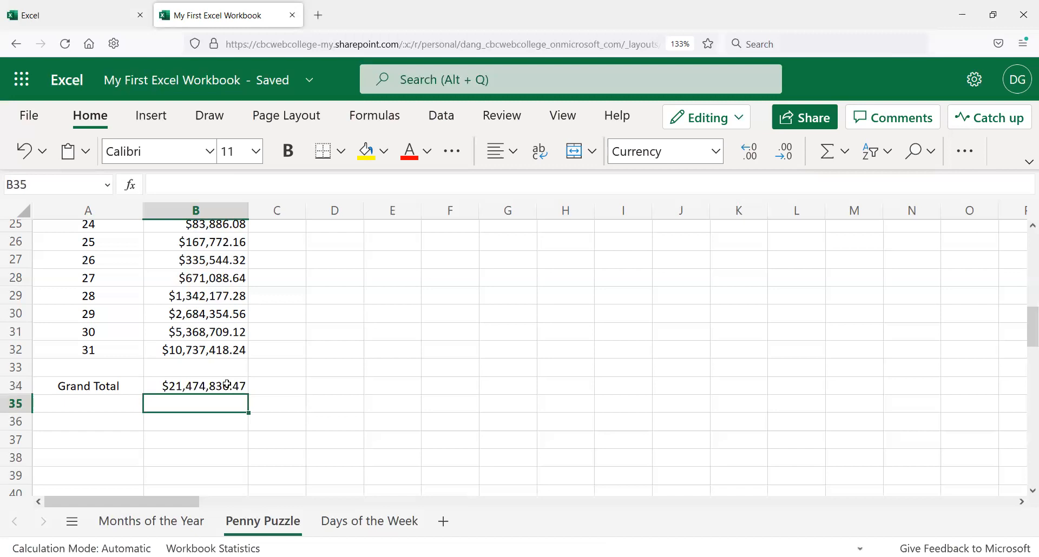
{"action": "left_click", "coordinate": [227, 386]}
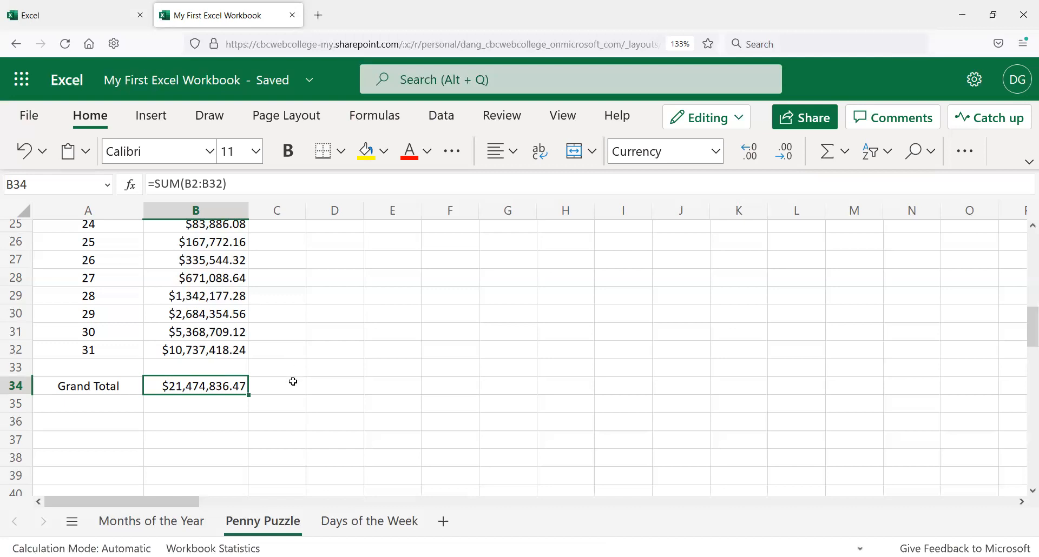
Step: Select header row 1 and make it bold
{"action": "scroll", "coordinate": [274, 379], "scroll_direction": "up", "scroll_amount": 2}
{"action": "scroll", "coordinate": [274, 327], "scroll_direction": "up", "scroll_amount": 6}
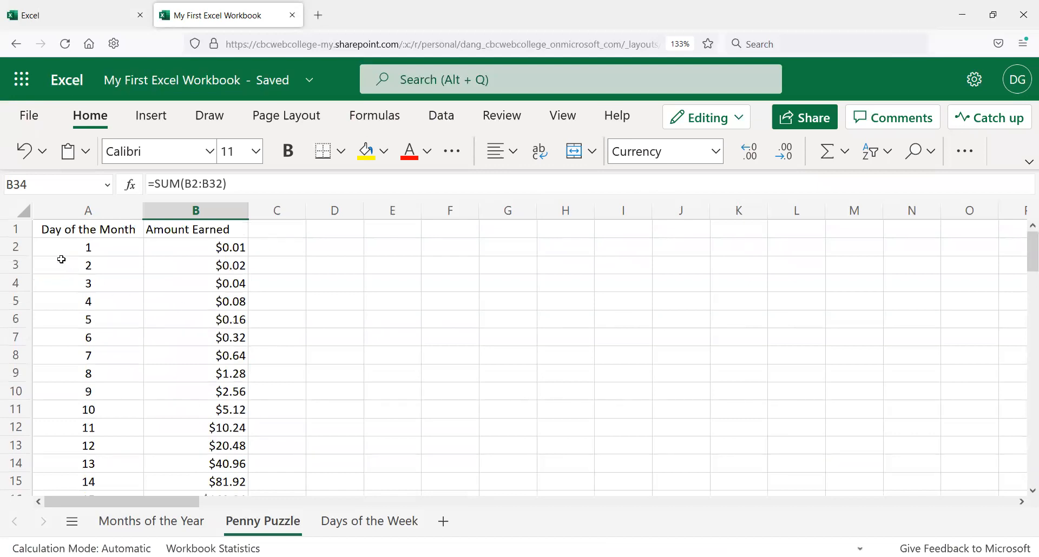
{"action": "left_click", "coordinate": [17, 236]}
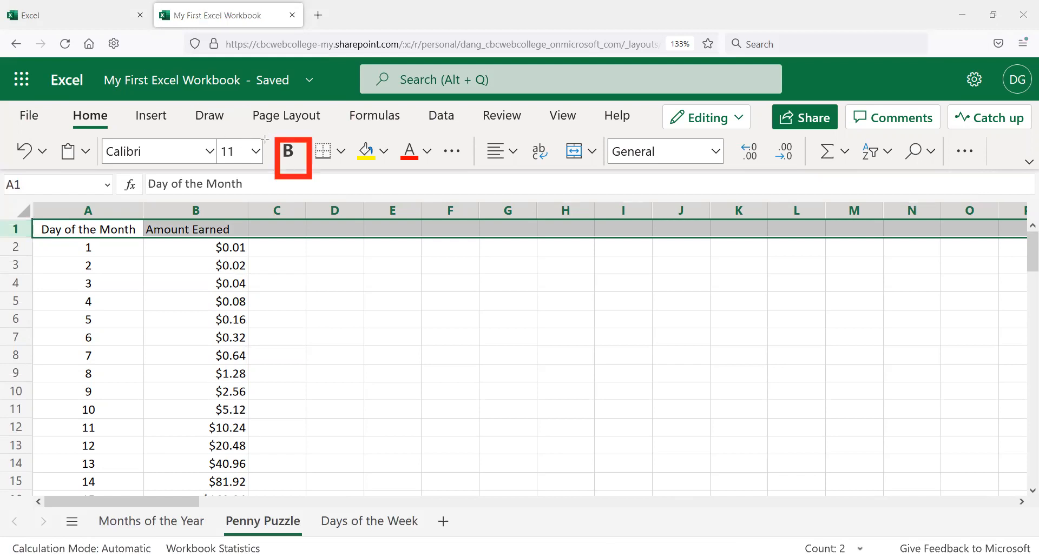
{"action": "left_click", "coordinate": [289, 157]}
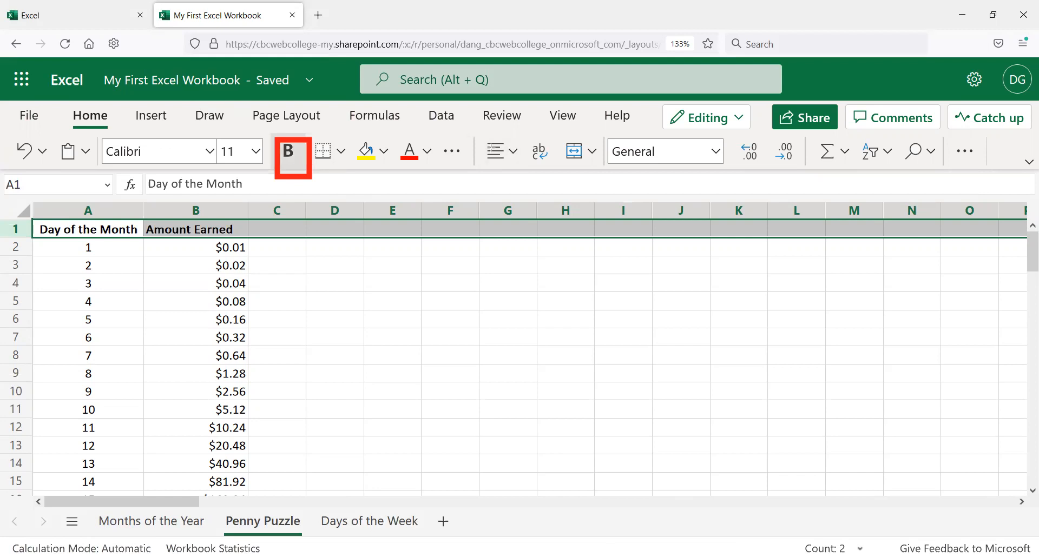
Step: Center the text of header row 1
{"action": "left_click", "coordinate": [517, 157]}
{"action": "left_click", "coordinate": [540, 262]}
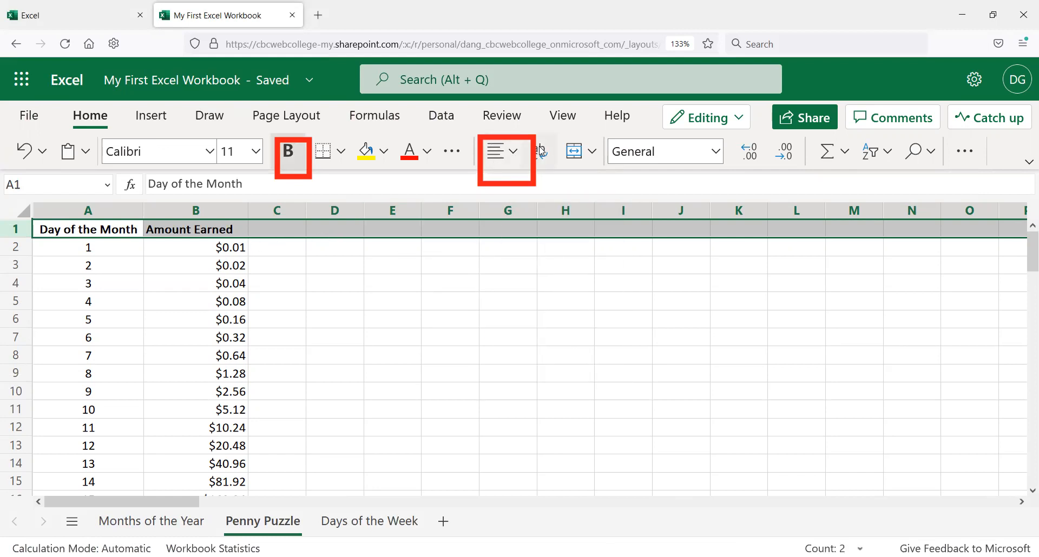
{"action": "left_click", "coordinate": [514, 152]}
{"action": "left_click", "coordinate": [527, 223]}
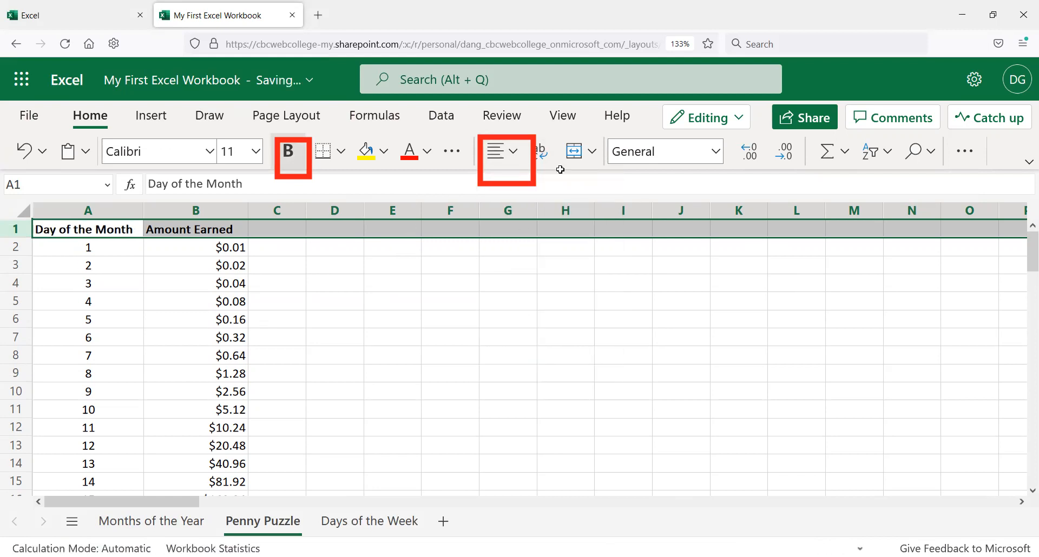
{"action": "left_click", "coordinate": [501, 154]}
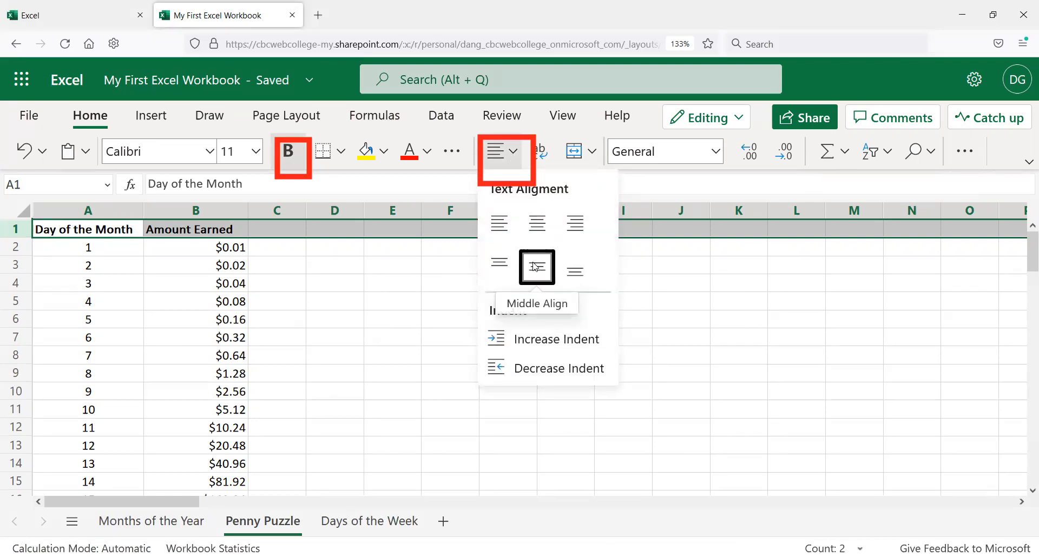
{"action": "left_click", "coordinate": [532, 223]}
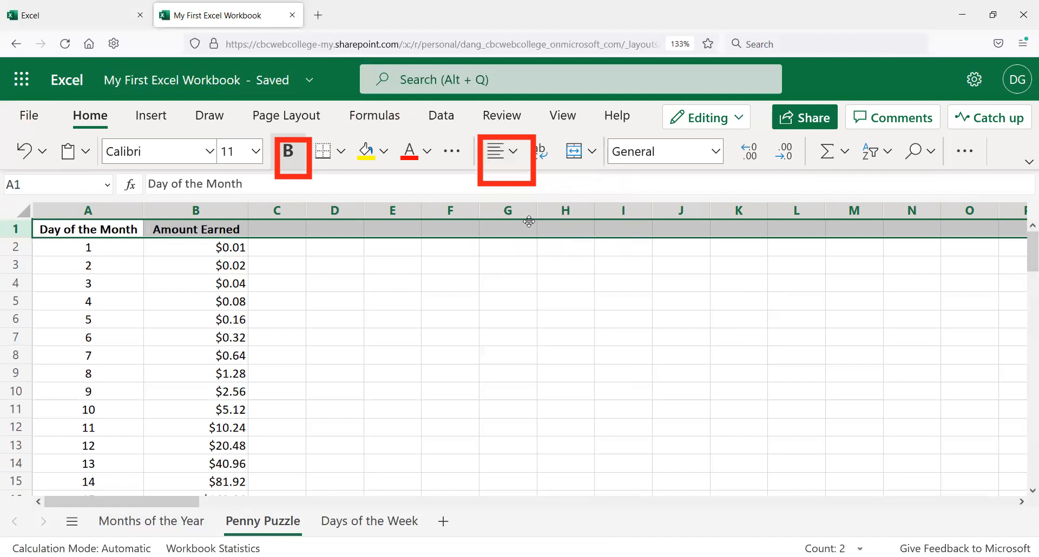
Step: Toggle bold off and back on for header row 1
{"action": "left_click", "coordinate": [249, 230]}
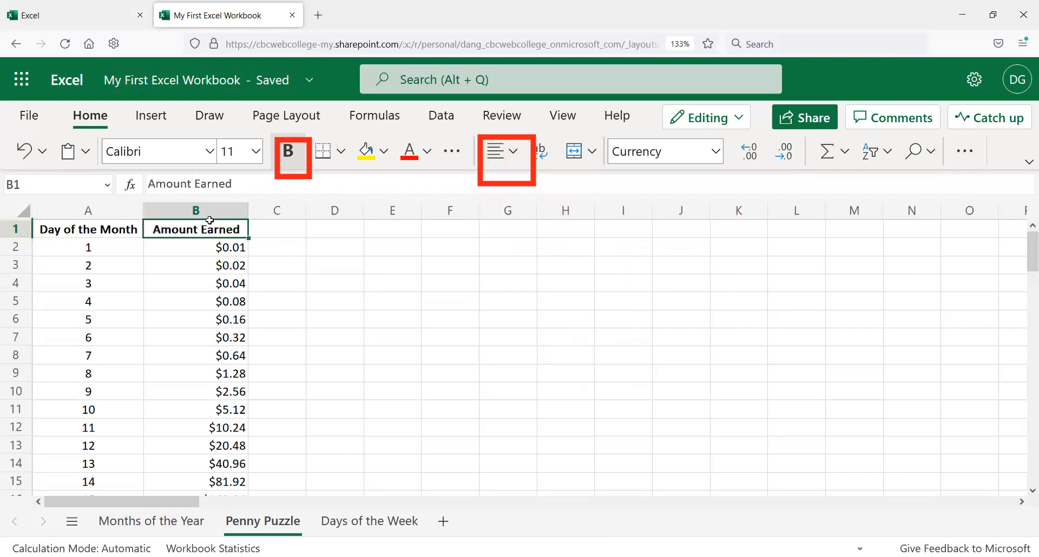
{"action": "left_click", "coordinate": [121, 232]}
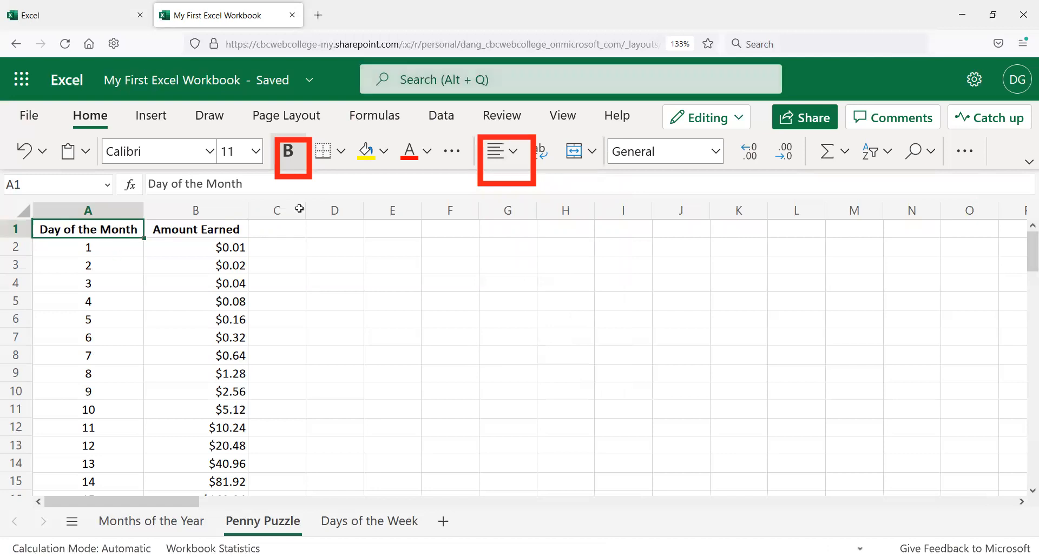
{"action": "left_click", "coordinate": [17, 231]}
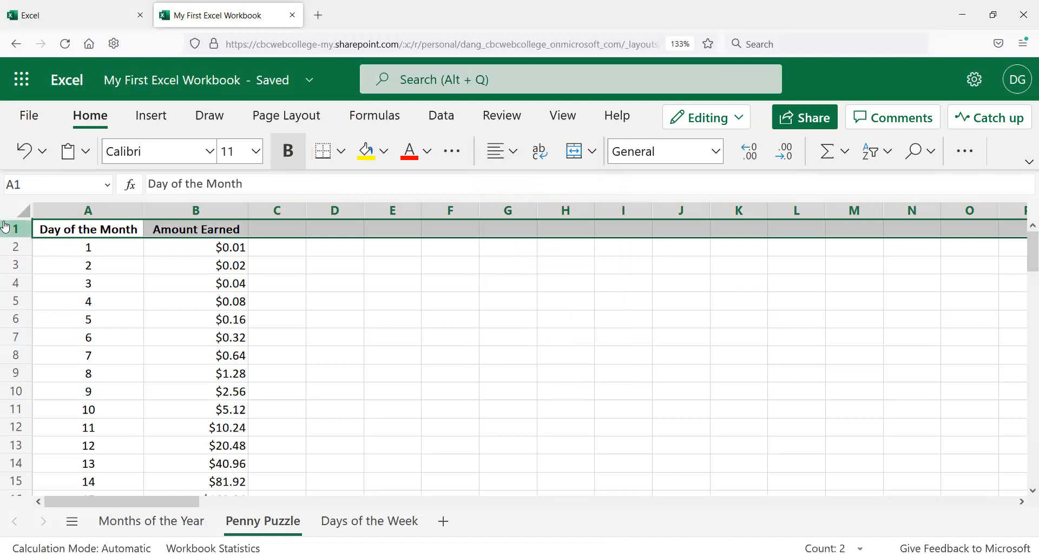
{"action": "key", "text": "ctrl+b"}
{"action": "key", "text": "ctrl+b"}
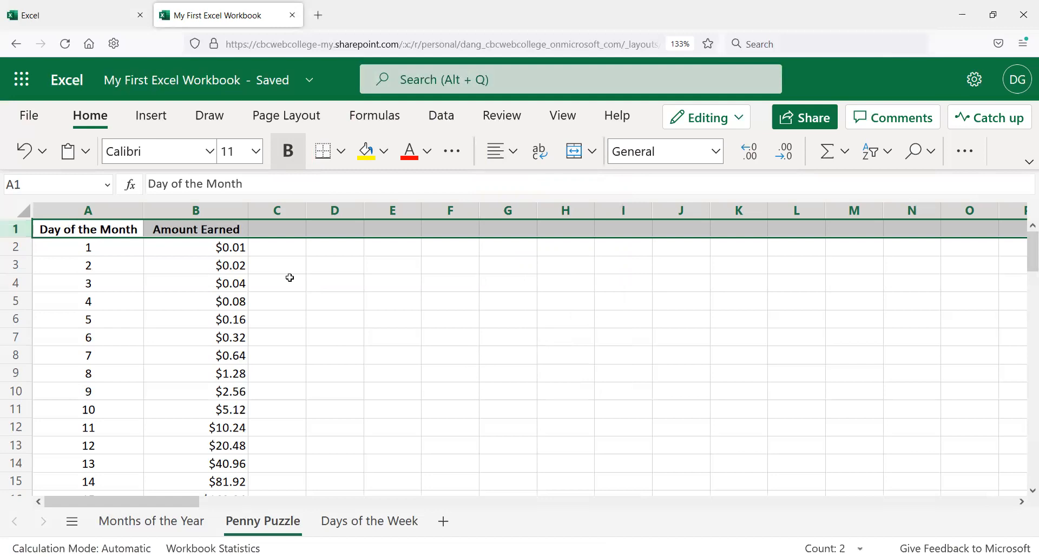
{"action": "left_click", "coordinate": [284, 232]}
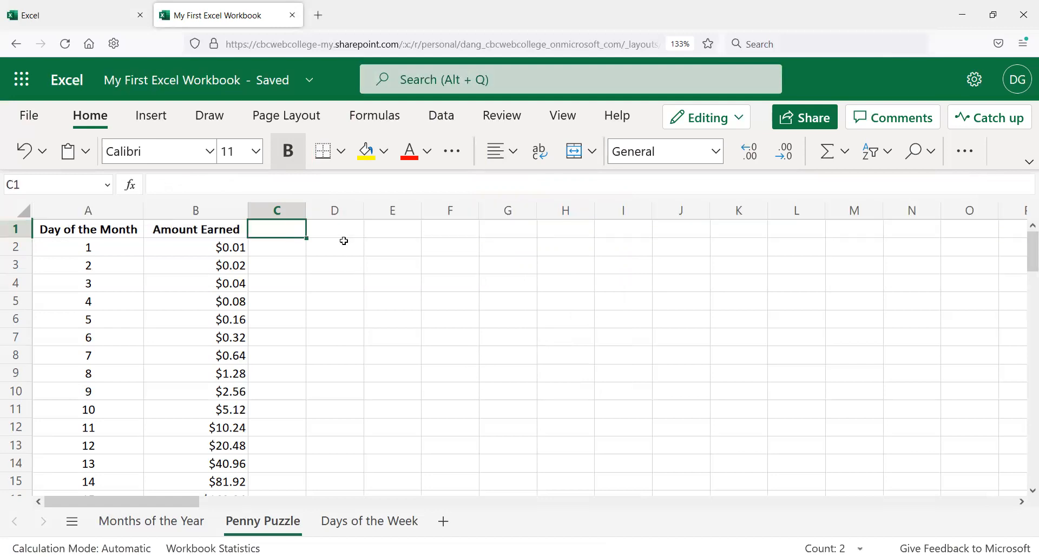
Step: Enter the word Bold in D1 to test the header row formatting, then clear the cell
{"action": "left_click", "coordinate": [345, 227]}
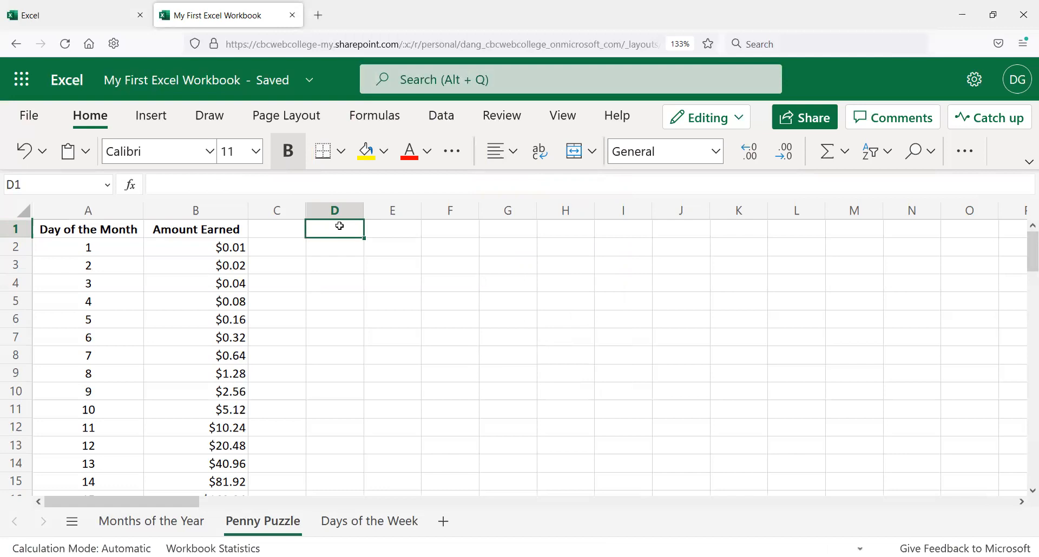
{"action": "type", "text": "Bold"}
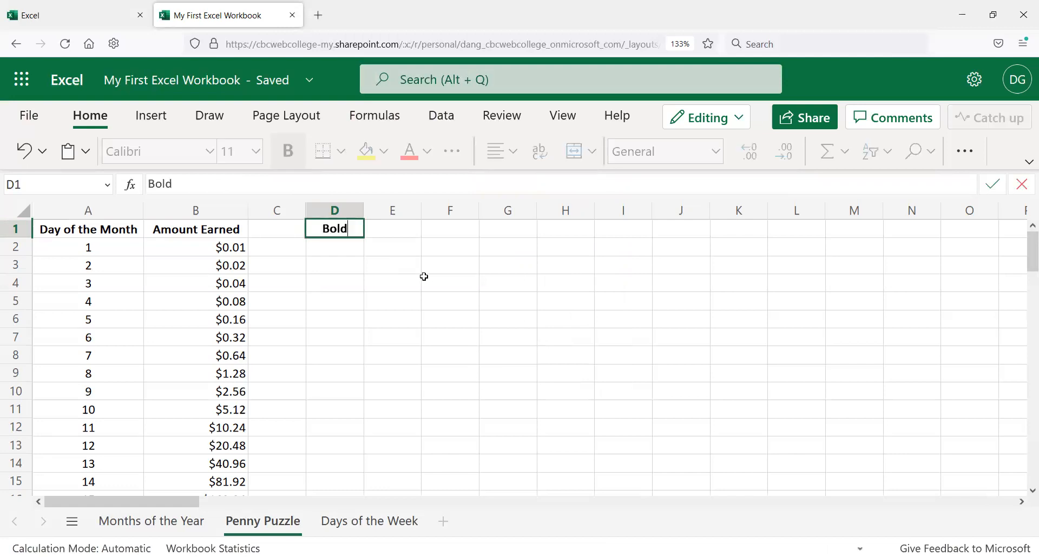
{"action": "key", "text": "Return"}
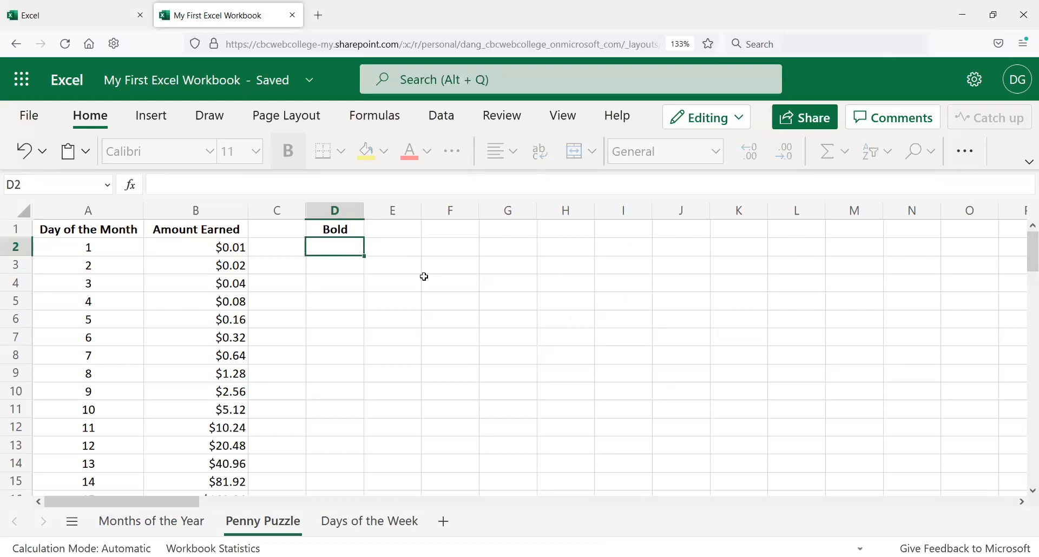
{"action": "left_click", "coordinate": [15, 232]}
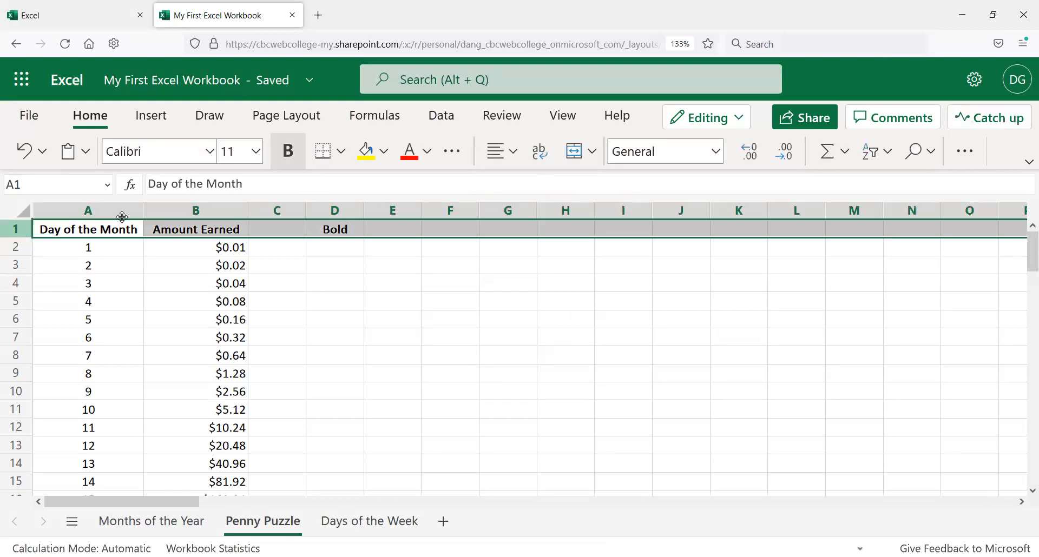
{"action": "left_click", "coordinate": [218, 215]}
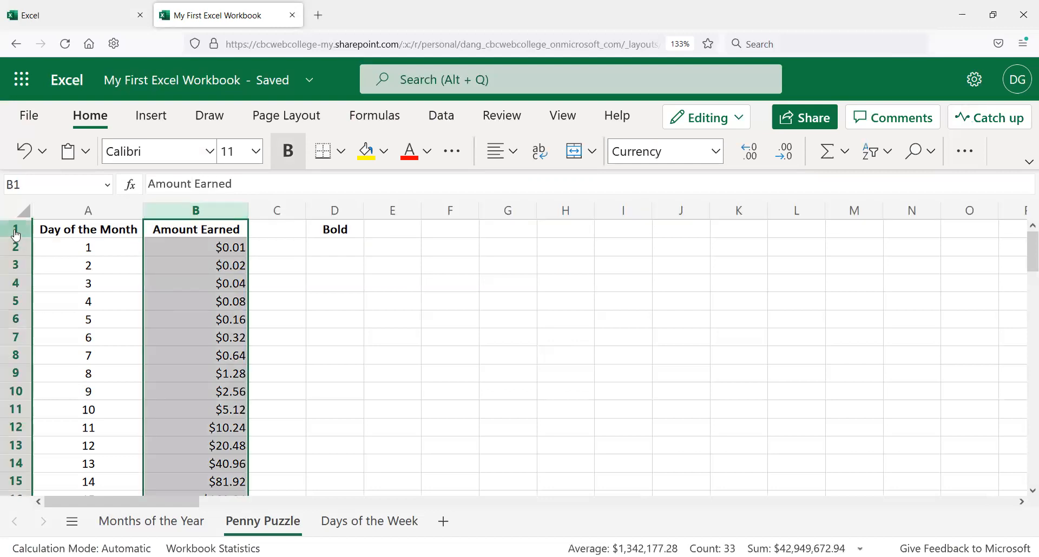
{"action": "left_click", "coordinate": [15, 232]}
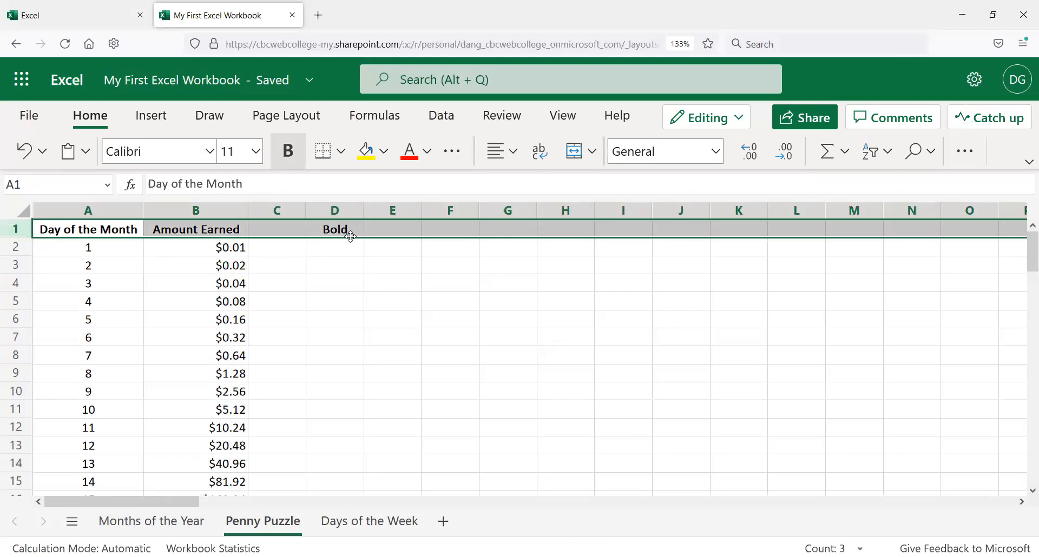
{"action": "left_click", "coordinate": [348, 262]}
{"action": "left_click", "coordinate": [335, 227]}
{"action": "key", "text": "Delete"}
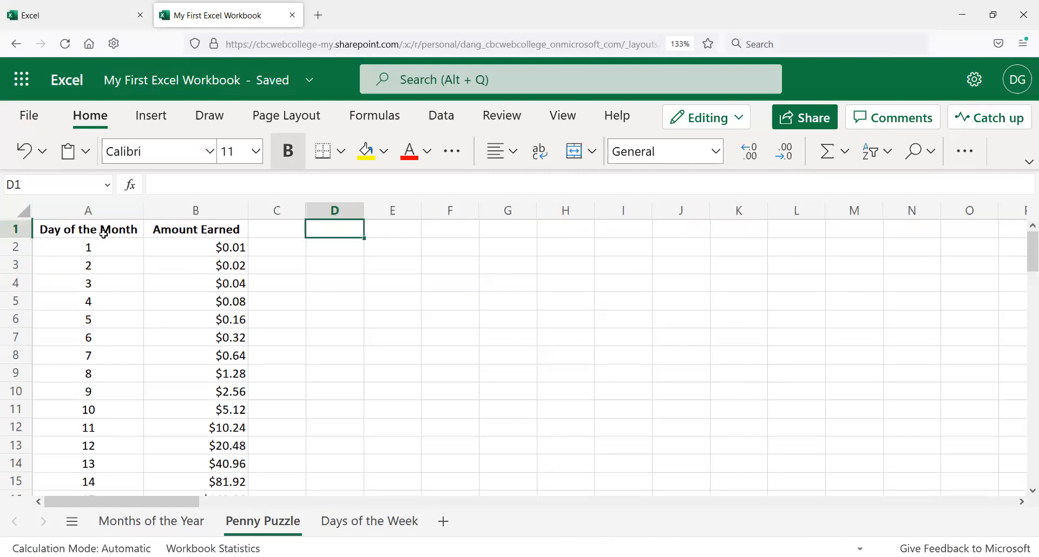
{"action": "left_click", "coordinate": [278, 231]}
{"action": "key", "text": "Right"}
{"action": "key", "text": "Right"}
{"action": "key", "text": "Right"}
{"action": "key", "text": "Right"}
{"action": "key", "text": "Right"}
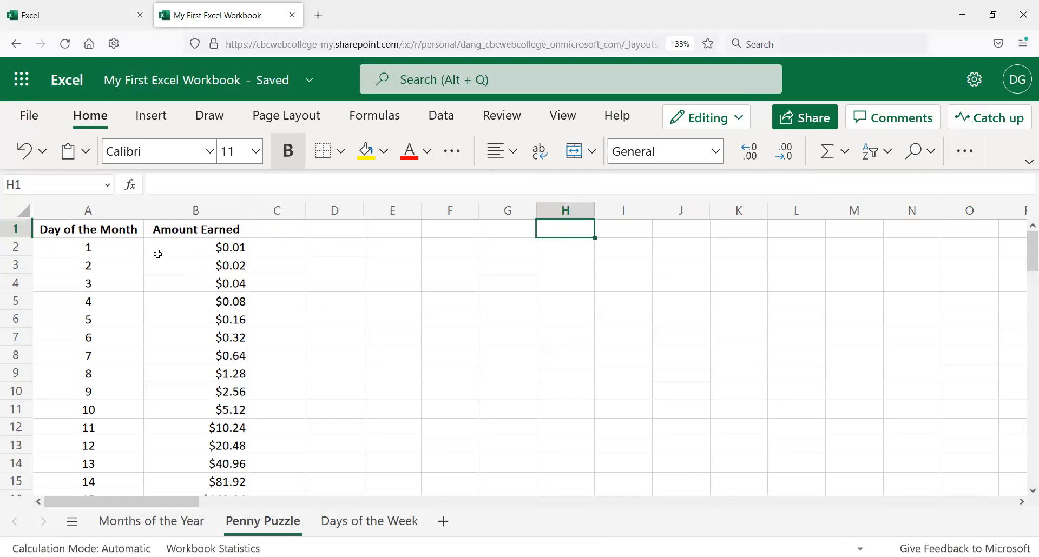
{"action": "left_click", "coordinate": [15, 230]}
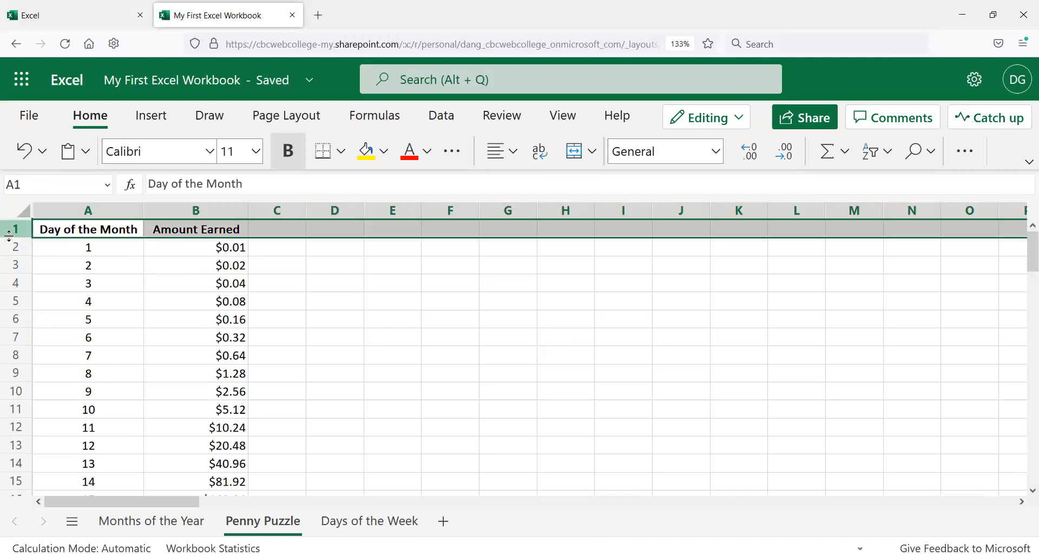
{"action": "left_click", "coordinate": [276, 279]}
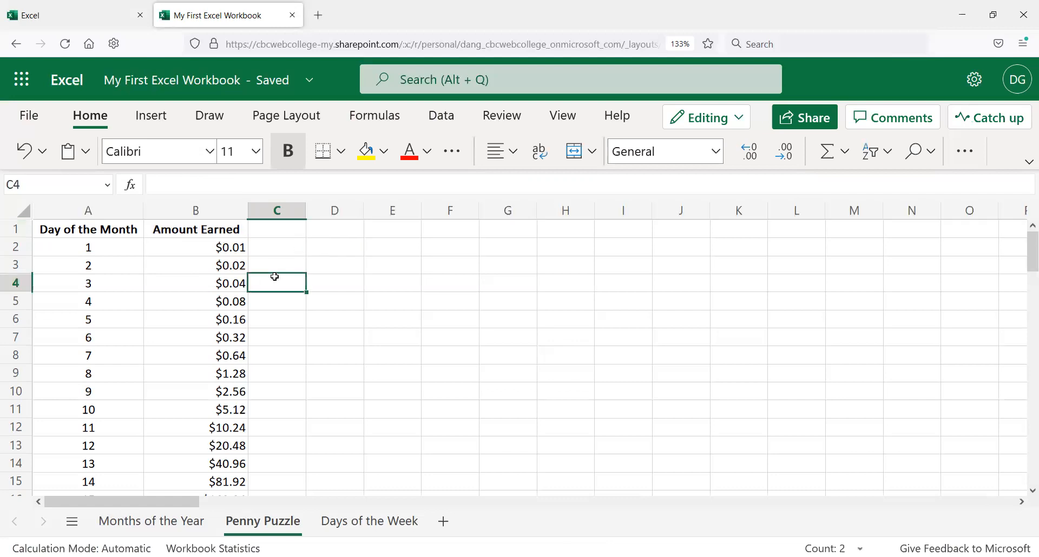
Step: Set the font size of header cells A1:B1 to 14
{"action": "left_click_drag", "start_coordinate": [222, 232], "coordinate": [86, 230]}
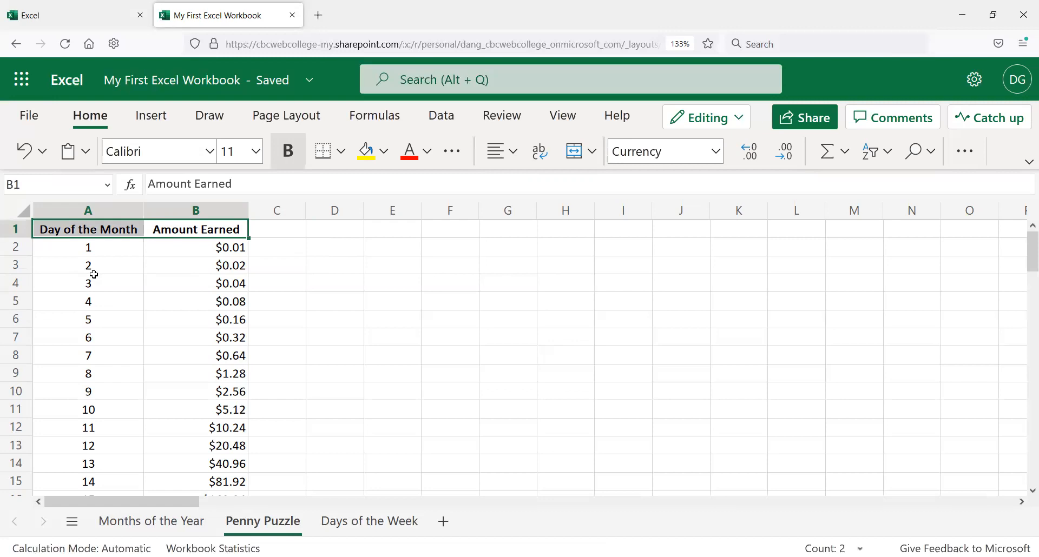
{"action": "left_click", "coordinate": [256, 152]}
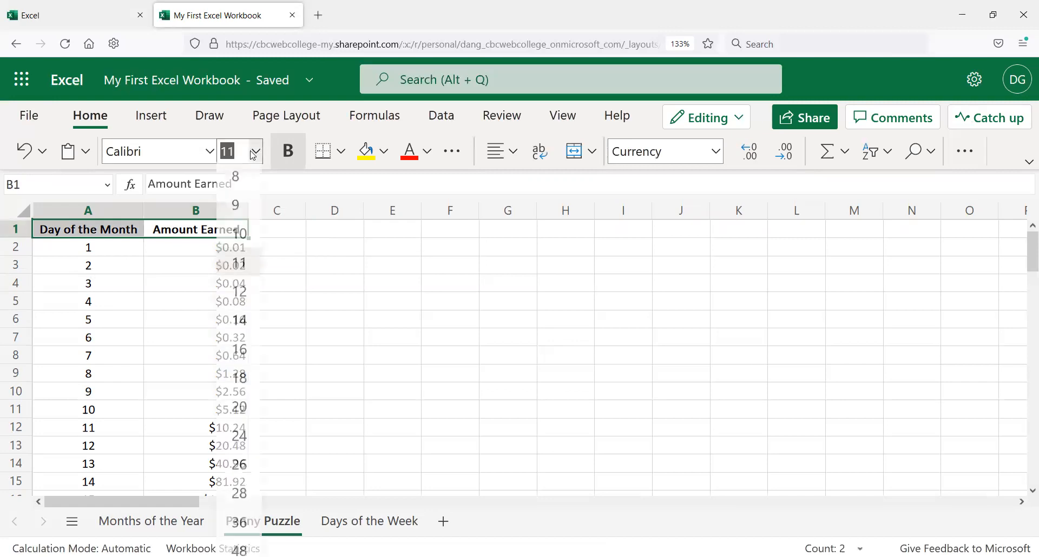
{"action": "left_click", "coordinate": [240, 315]}
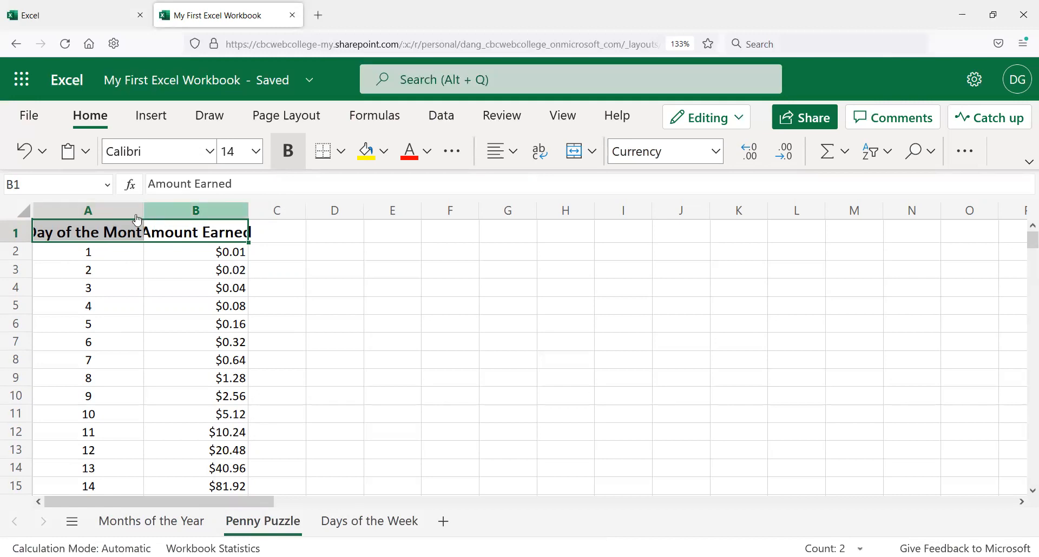
Step: Widen columns A and B so the enlarged headers fit
{"action": "left_click_drag", "start_coordinate": [142, 216], "coordinate": [175, 214]}
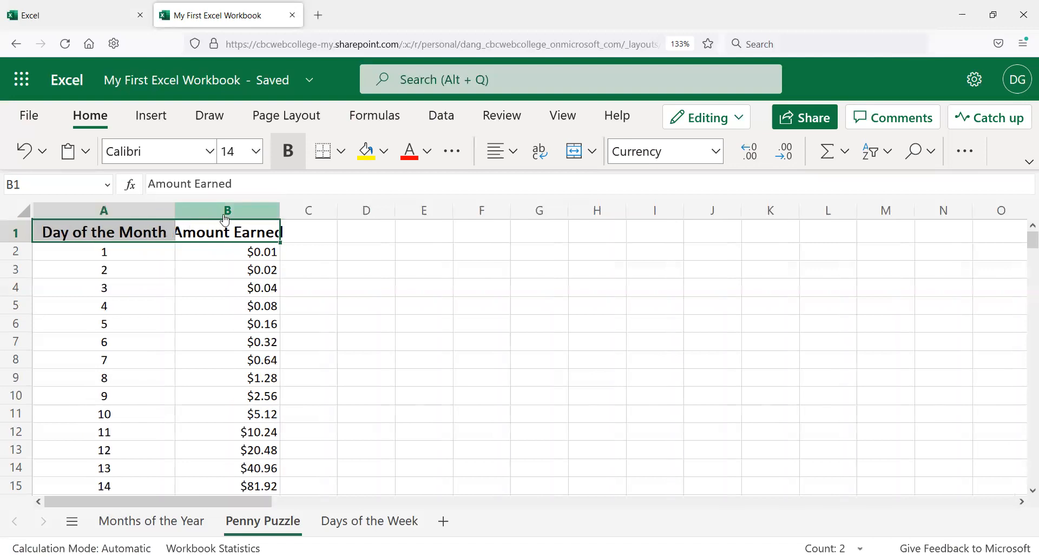
{"action": "left_click_drag", "start_coordinate": [280, 210], "coordinate": [303, 215]}
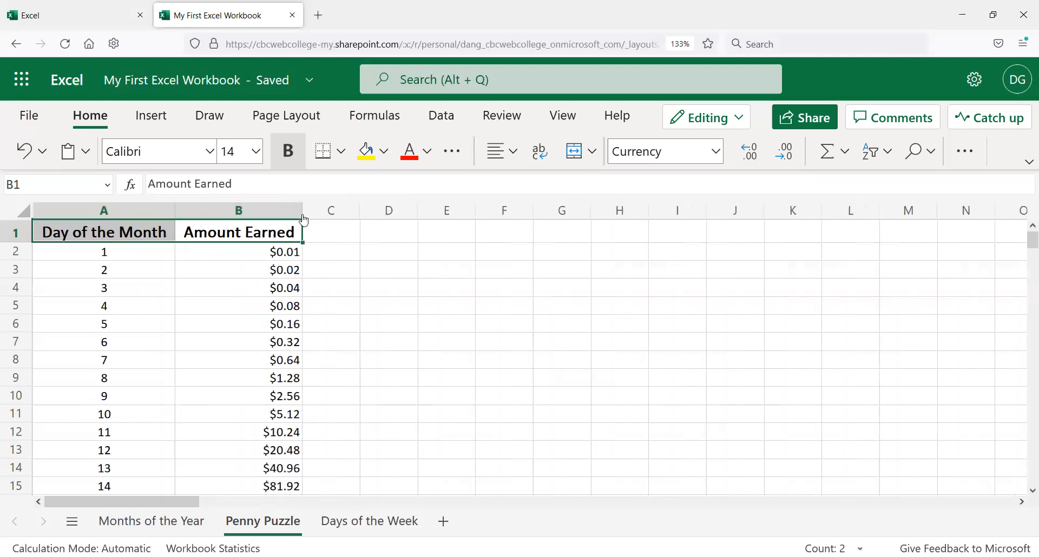
{"action": "left_click", "coordinate": [348, 265]}
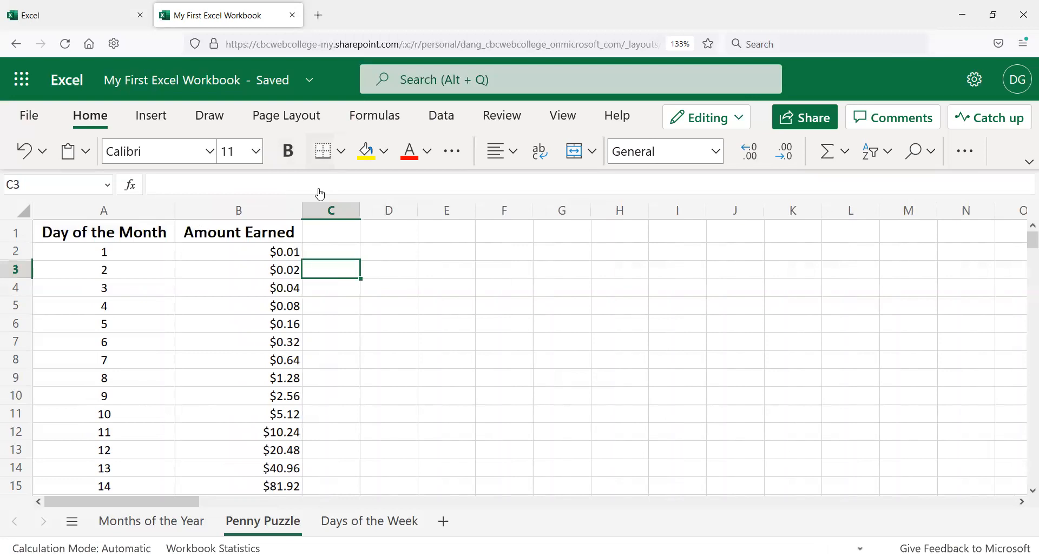
{"action": "left_click", "coordinate": [150, 234]}
{"action": "left_click", "coordinate": [202, 236]}
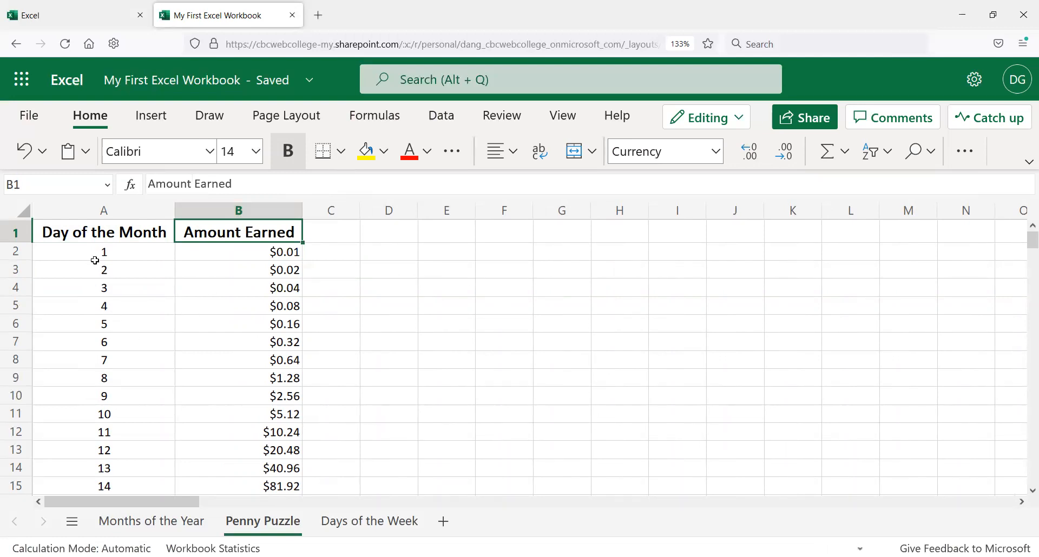
{"action": "left_click", "coordinate": [114, 235]}
{"action": "left_click", "coordinate": [225, 237]}
{"action": "left_click", "coordinate": [148, 237]}
{"action": "left_click", "coordinate": [186, 232]}
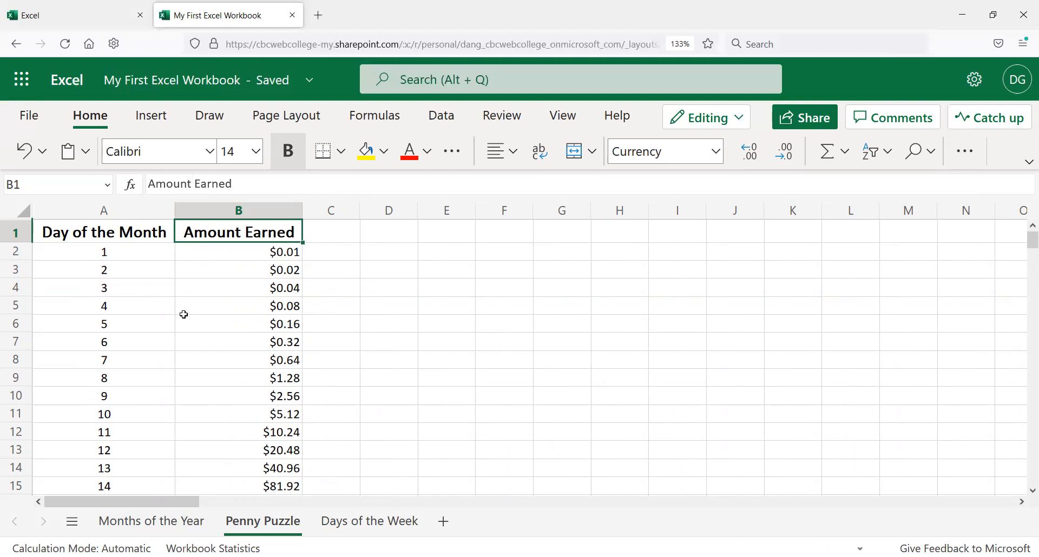
Step: Format the Grand Total label in A34 as 14 pt bold
{"action": "scroll", "coordinate": [189, 317], "scroll_direction": "down", "scroll_amount": 3}
{"action": "scroll", "coordinate": [188, 317], "scroll_direction": "down", "scroll_amount": 5}
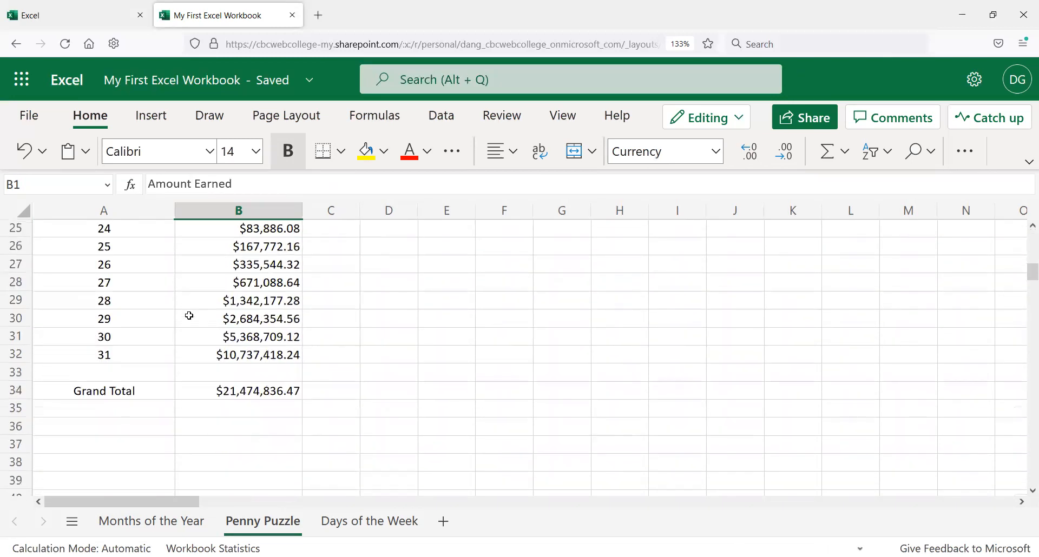
{"action": "left_click", "coordinate": [114, 382]}
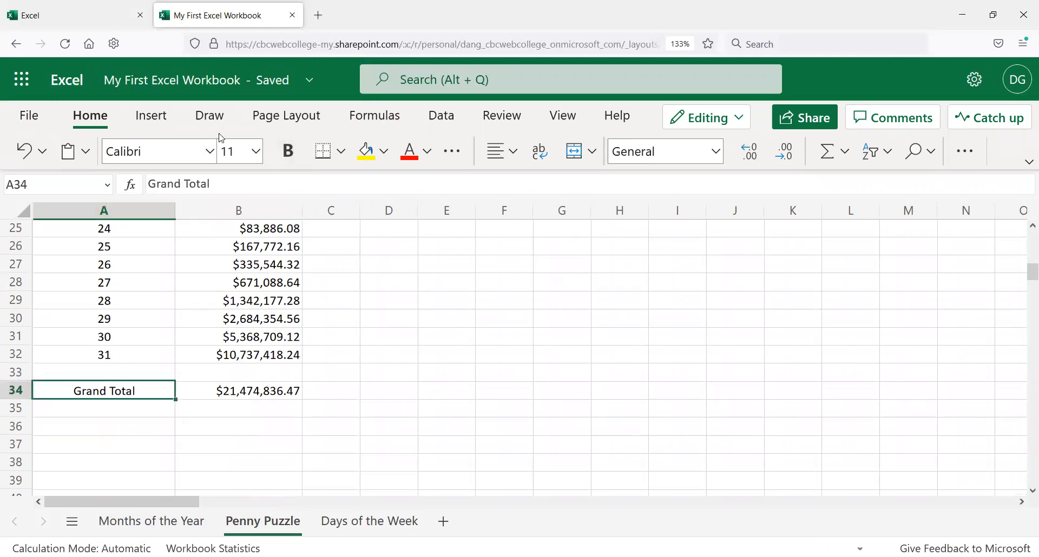
{"action": "left_click", "coordinate": [256, 151]}
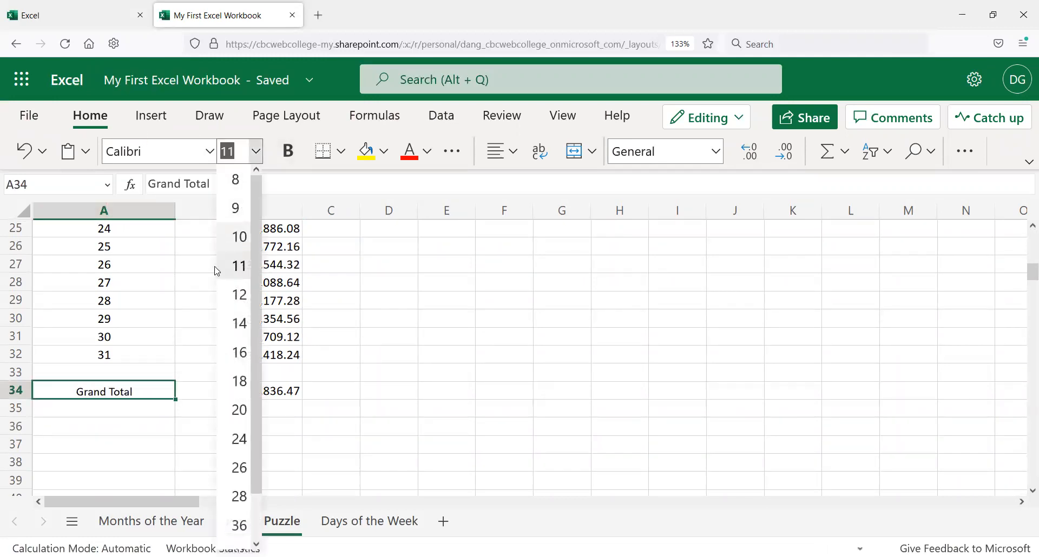
{"action": "left_click", "coordinate": [233, 325]}
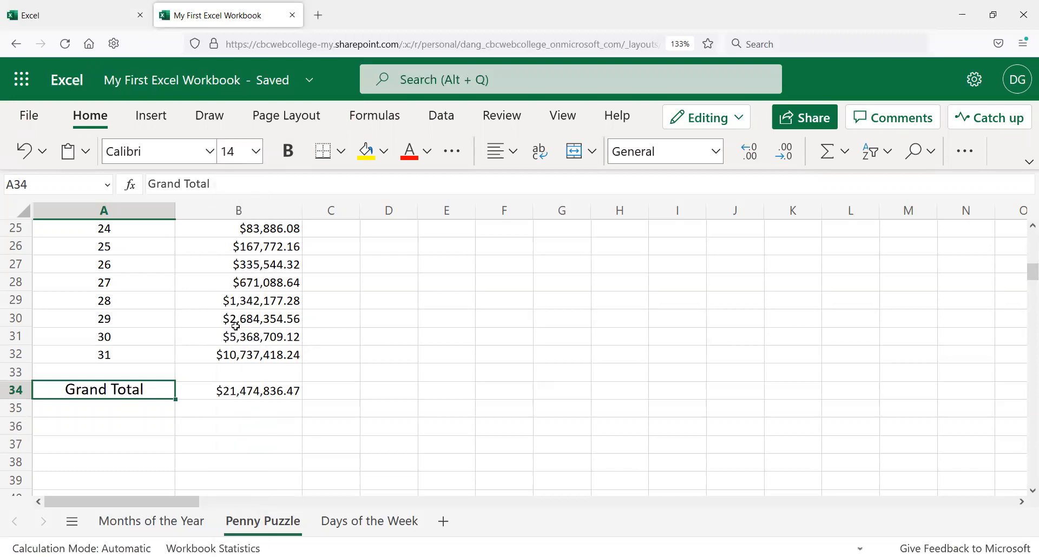
{"action": "left_click", "coordinate": [291, 161]}
{"action": "left_click", "coordinate": [195, 394]}
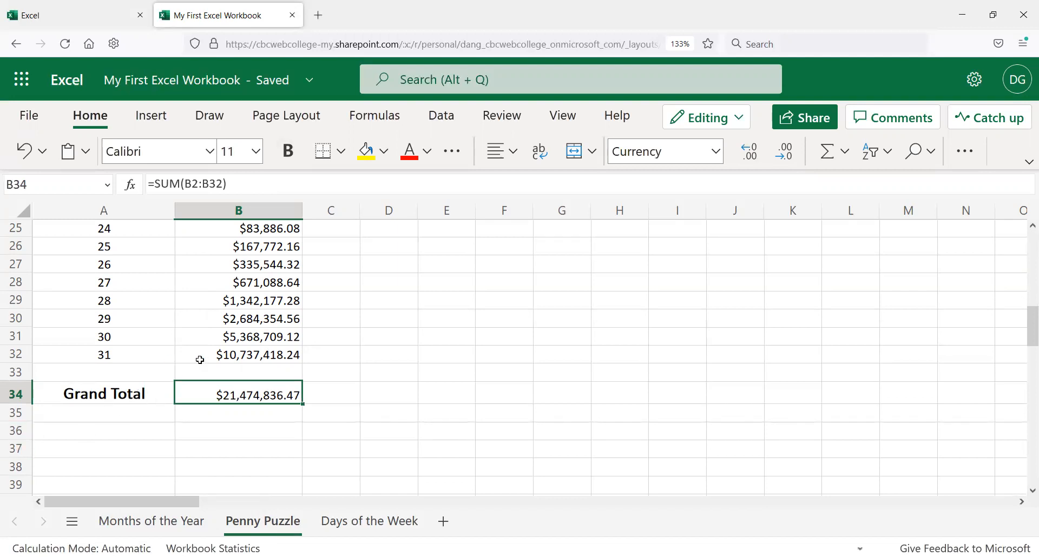
Step: Insert a blank row above day 29 at row 30
{"action": "scroll", "coordinate": [301, 285], "scroll_direction": "up", "scroll_amount": 3}
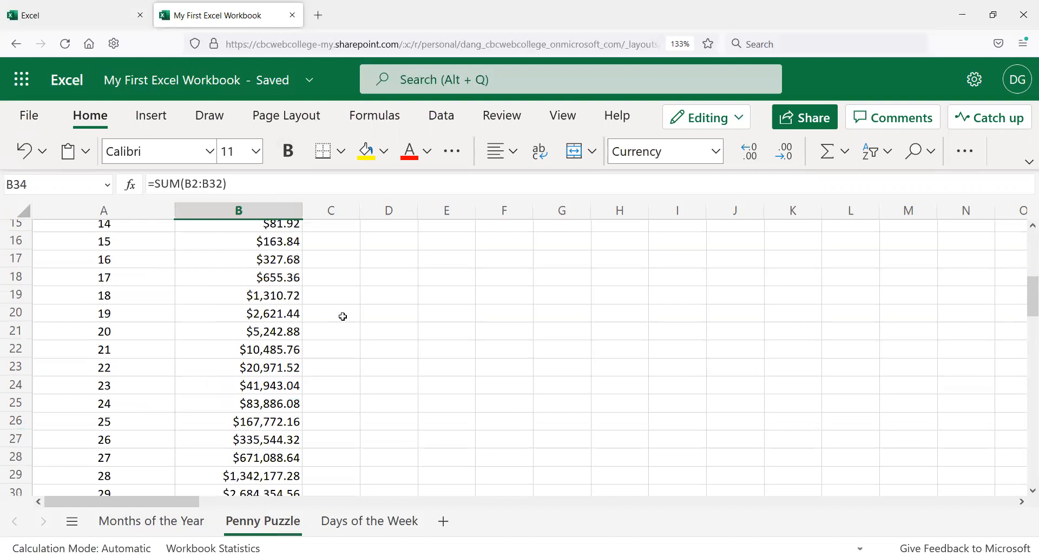
{"action": "scroll", "coordinate": [347, 317], "scroll_direction": "down", "scroll_amount": 2}
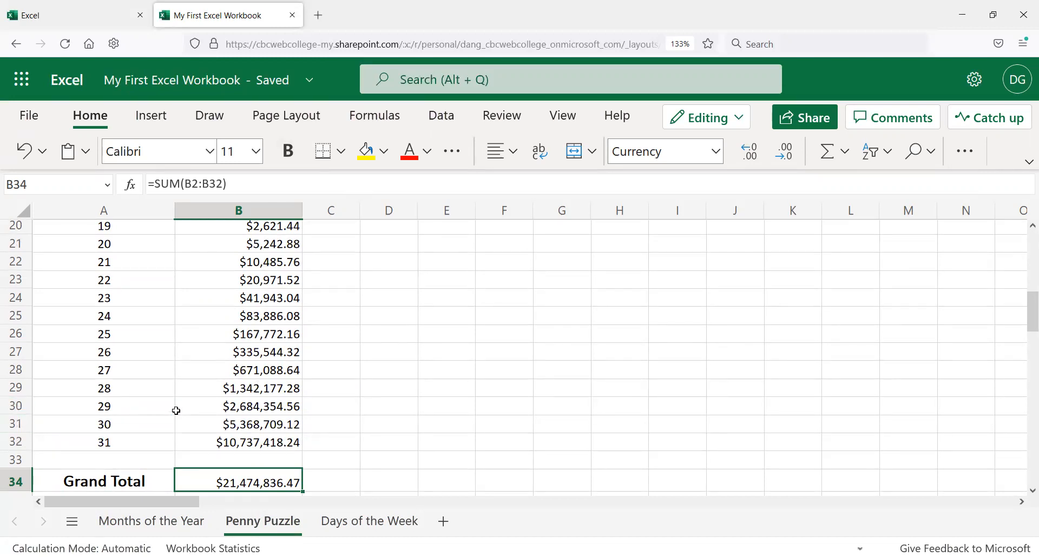
{"action": "left_click", "coordinate": [120, 391]}
{"action": "left_click", "coordinate": [119, 412]}
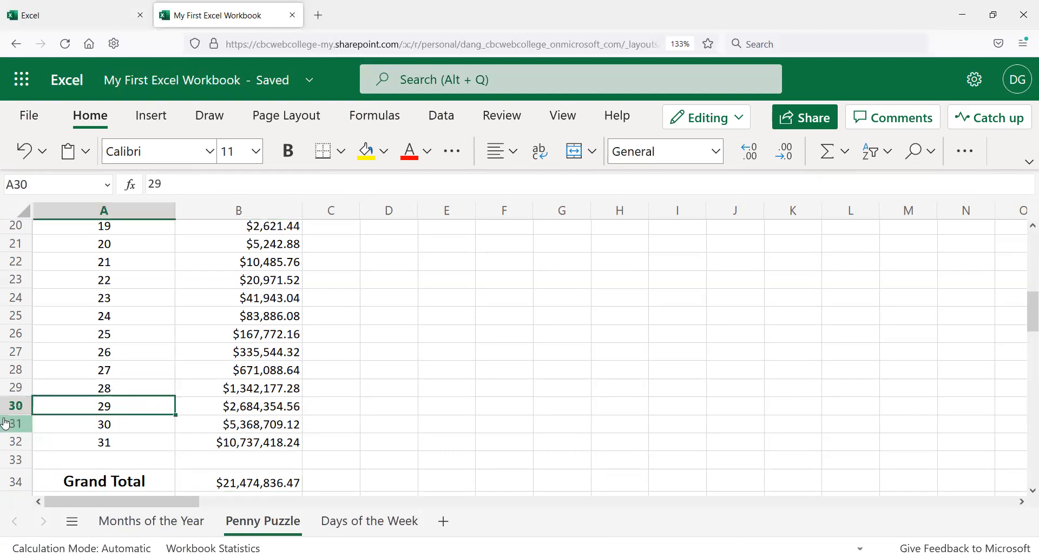
{"action": "left_click", "coordinate": [14, 406]}
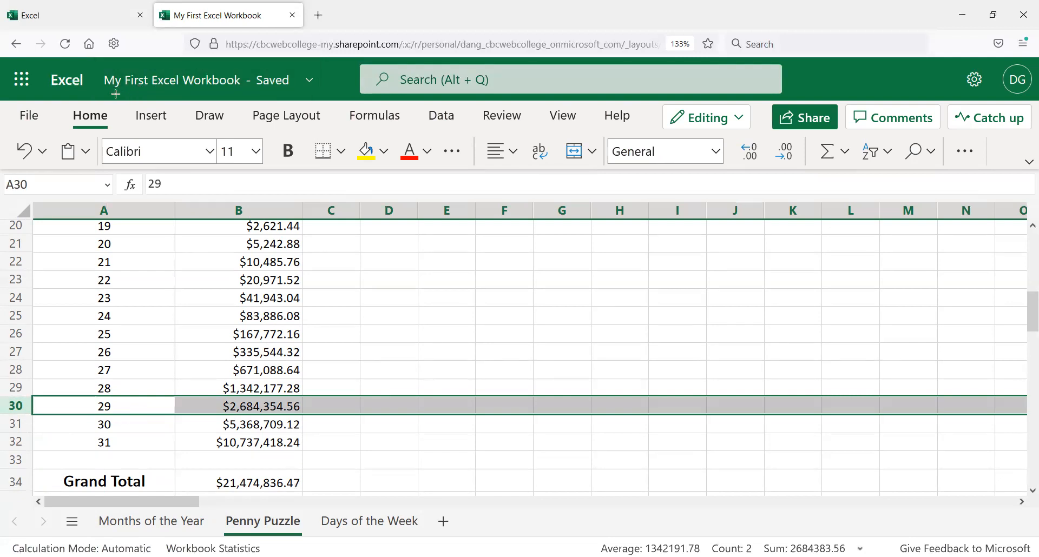
{"action": "left_click", "coordinate": [165, 122]}
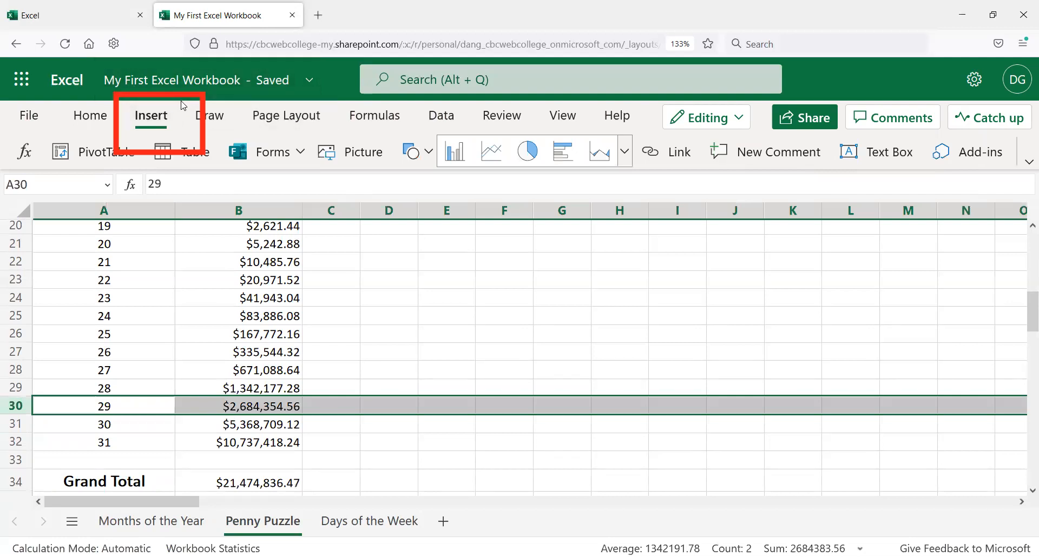
{"action": "left_click", "coordinate": [101, 120]}
{"action": "left_click", "coordinate": [144, 114]}
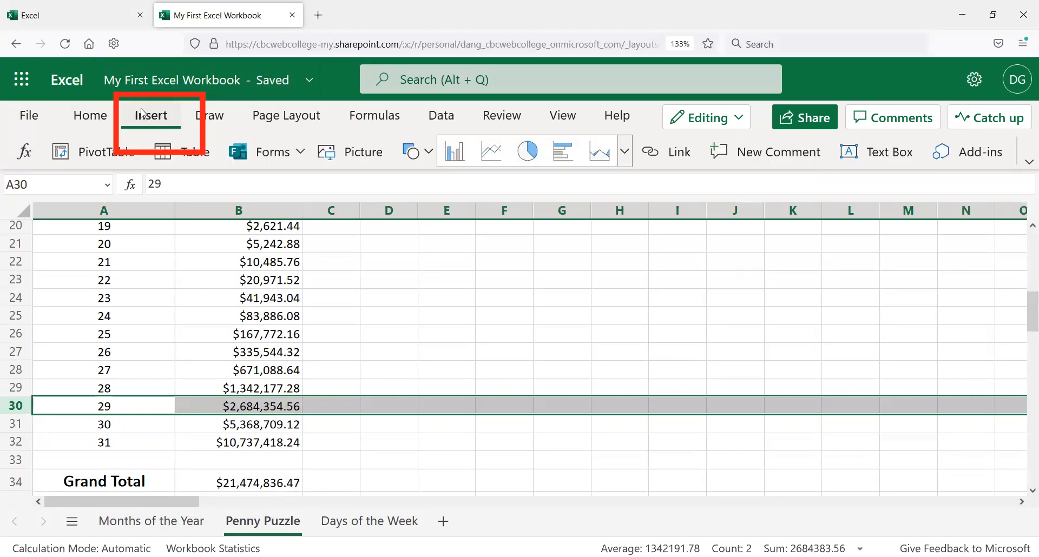
{"action": "right_click", "coordinate": [18, 408]}
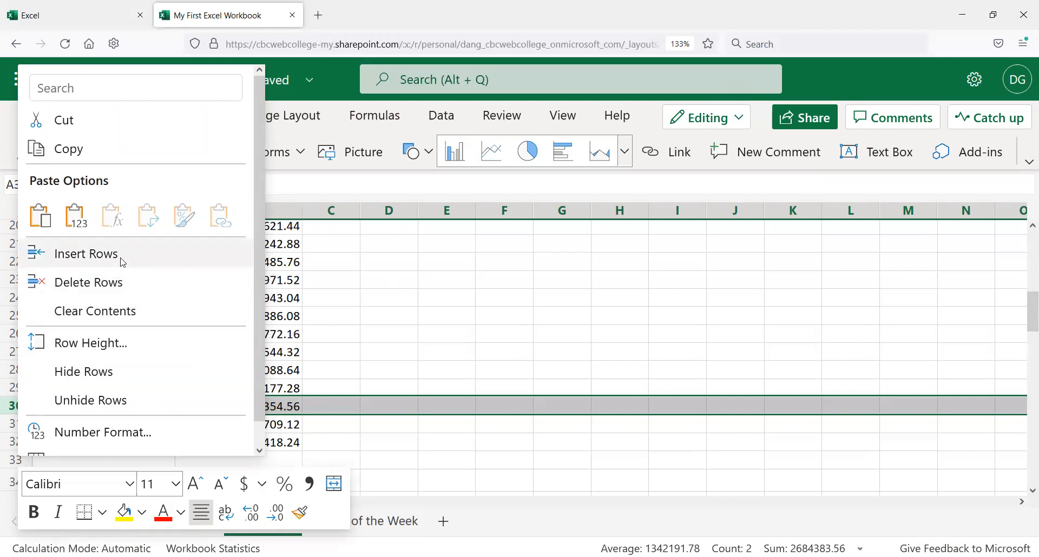
{"action": "left_click", "coordinate": [87, 253]}
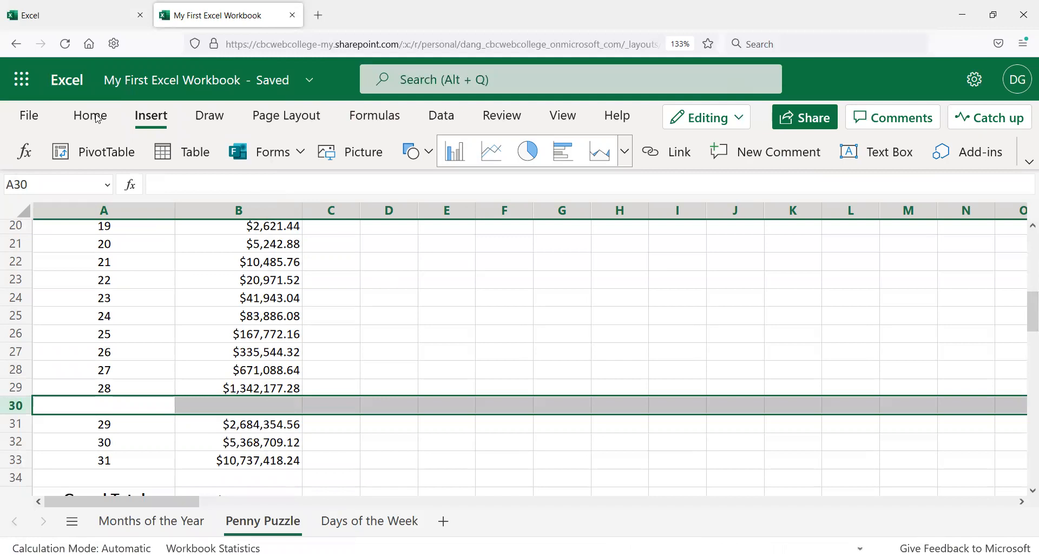
Step: Check the Grand Total SUM formula's range after the row insertion
{"action": "scroll", "coordinate": [143, 299], "scroll_direction": "down", "scroll_amount": 2}
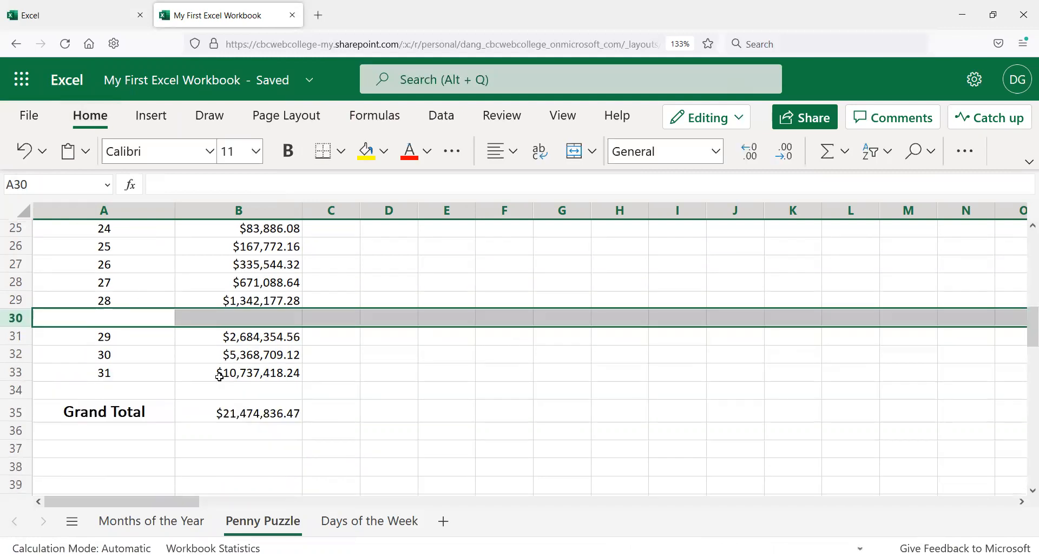
{"action": "left_click", "coordinate": [231, 414]}
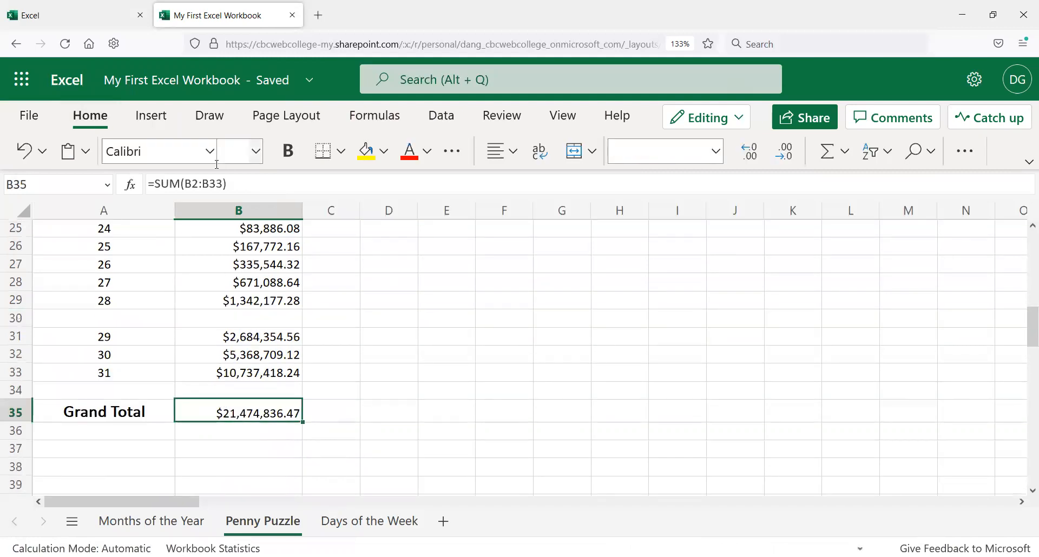
{"action": "left_click_drag", "start_coordinate": [209, 184], "coordinate": [223, 184]}
{"action": "left_click", "coordinate": [240, 394]}
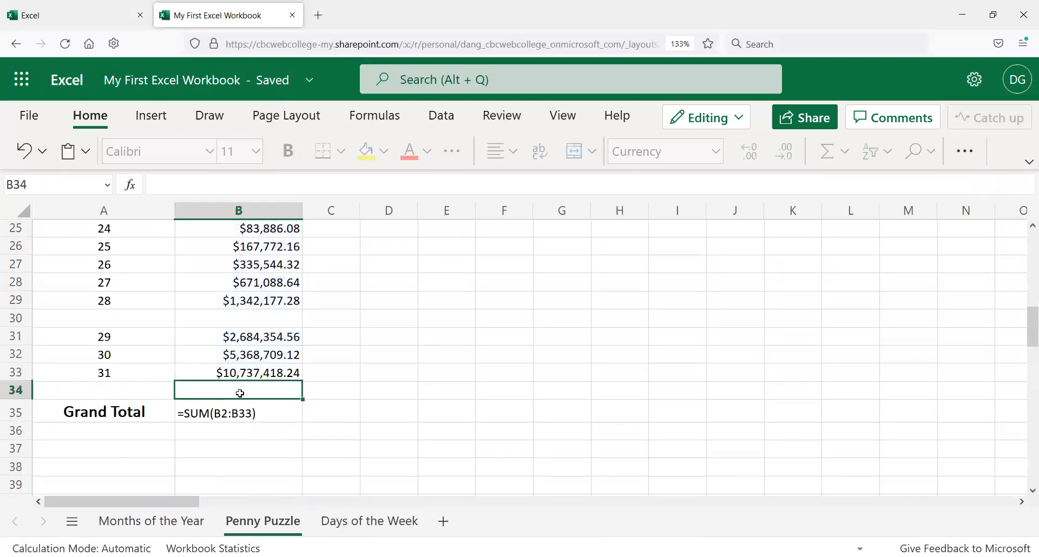
{"action": "left_click", "coordinate": [265, 414]}
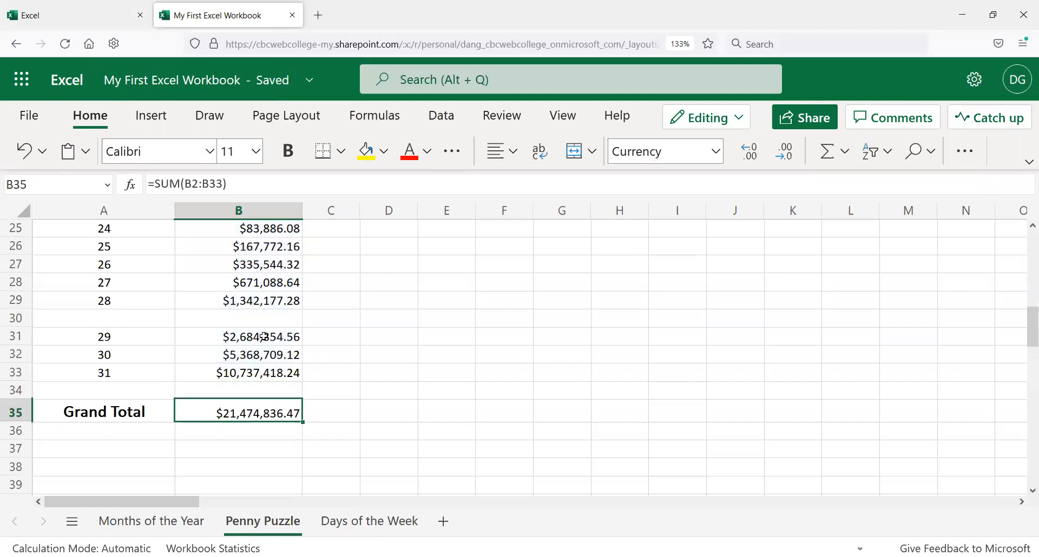
Step: Insert a blank row above day 31 at row 33
{"action": "left_click", "coordinate": [263, 319]}
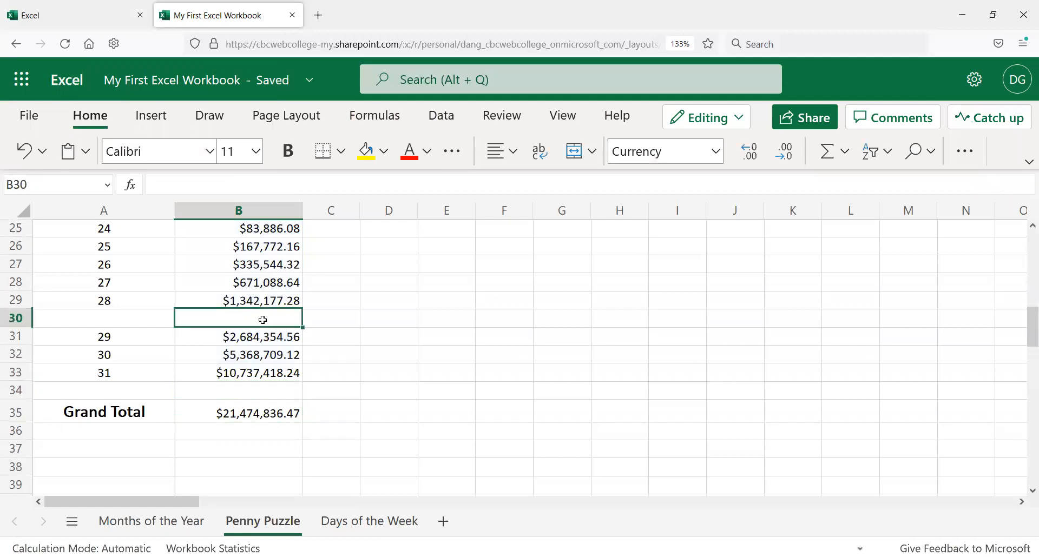
{"action": "left_click", "coordinate": [264, 411]}
{"action": "left_click", "coordinate": [248, 184]}
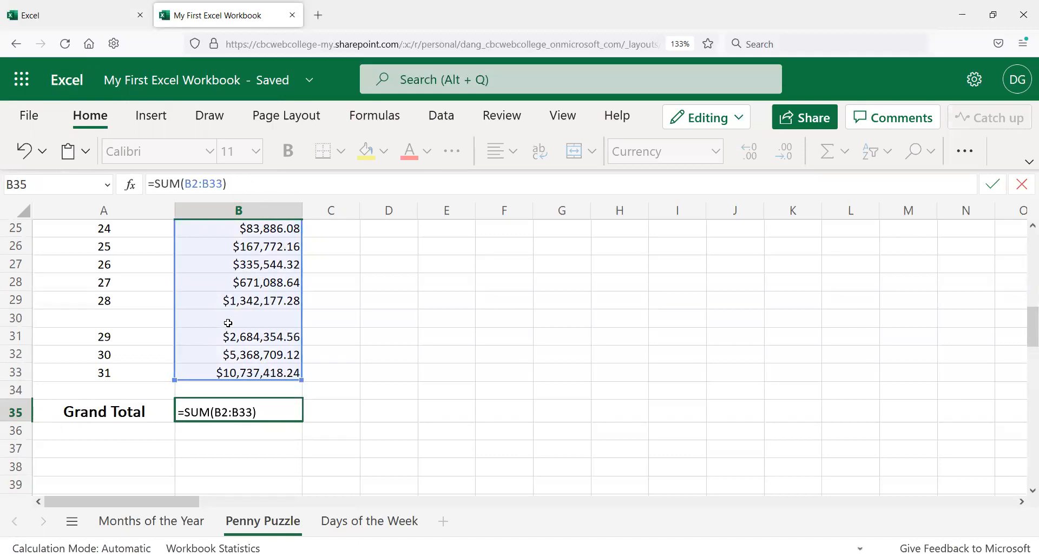
{"action": "left_click", "coordinate": [345, 283]}
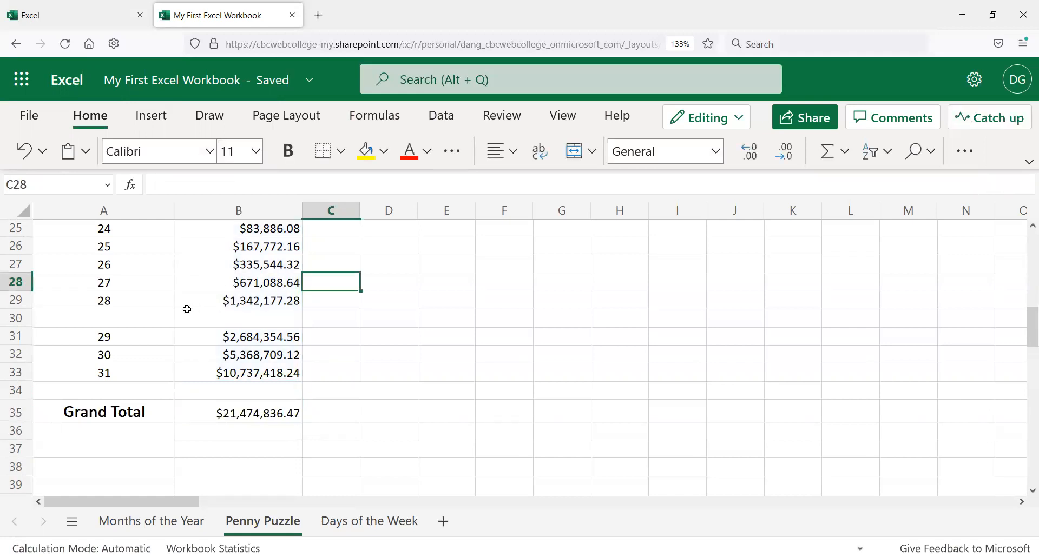
{"action": "left_click", "coordinate": [16, 374]}
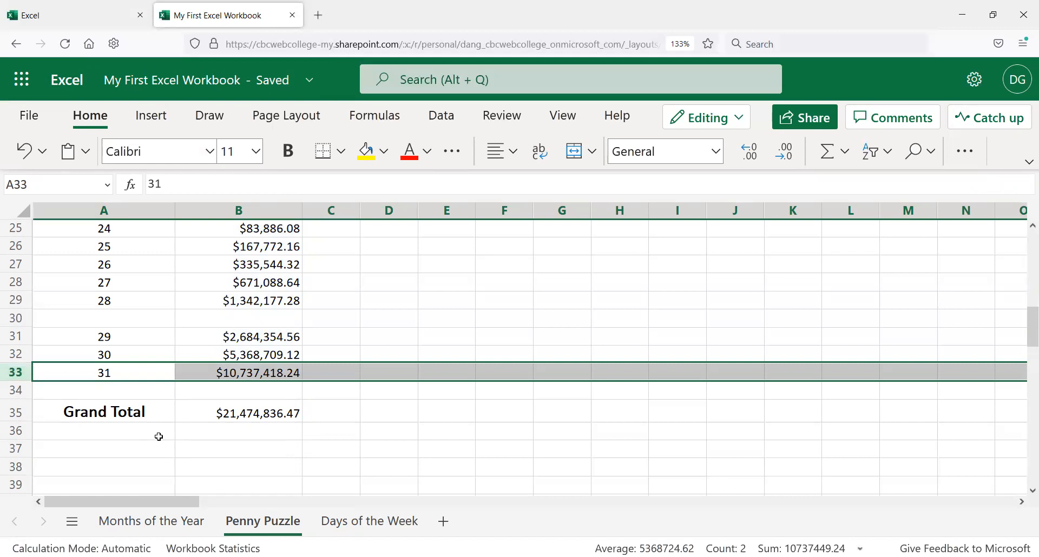
{"action": "right_click", "coordinate": [24, 374]}
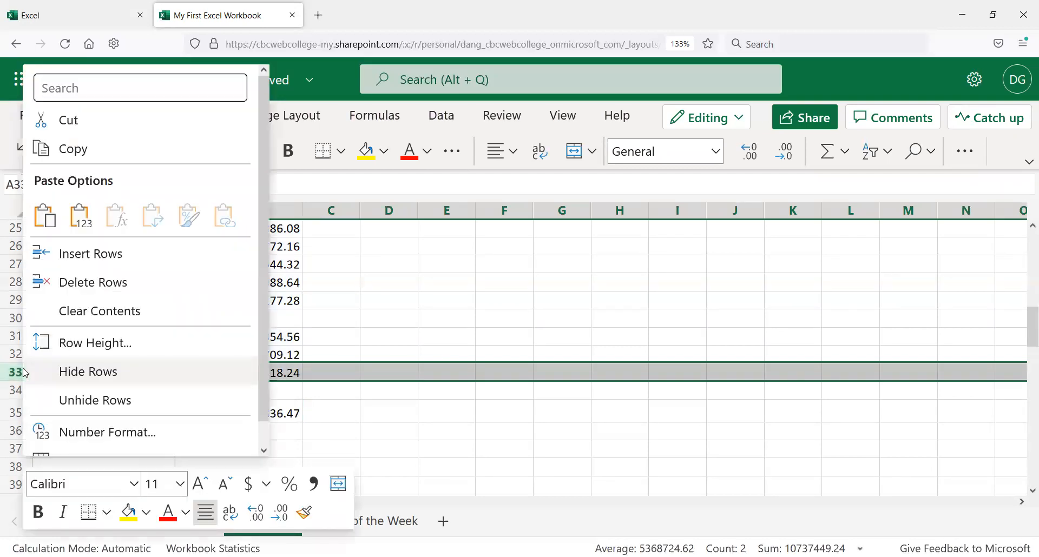
{"action": "left_click", "coordinate": [62, 253]}
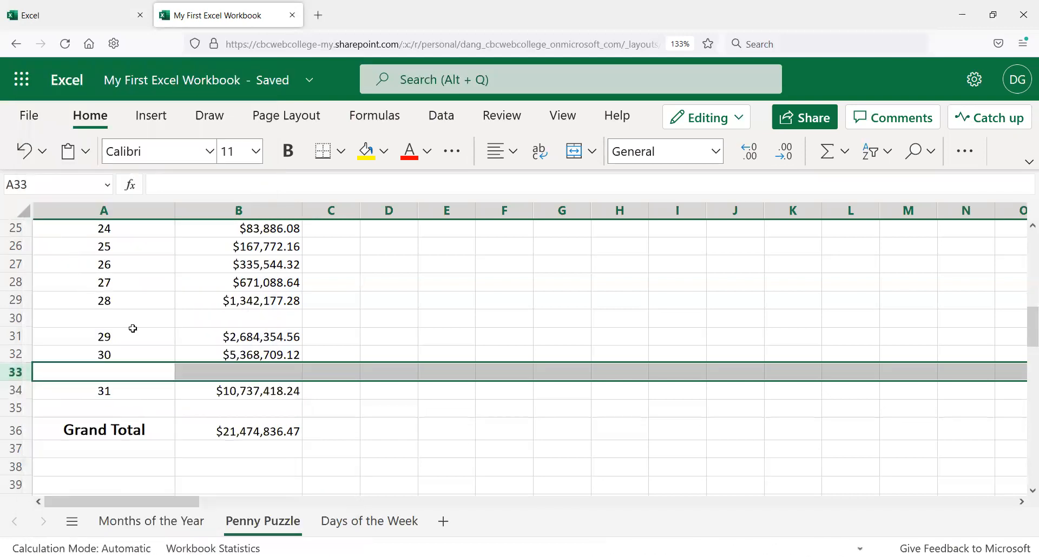
Step: Examine the doubling formulas in column B and the Grand Total range after the second row insertion
{"action": "scroll", "coordinate": [351, 327], "scroll_direction": "up", "scroll_amount": 2}
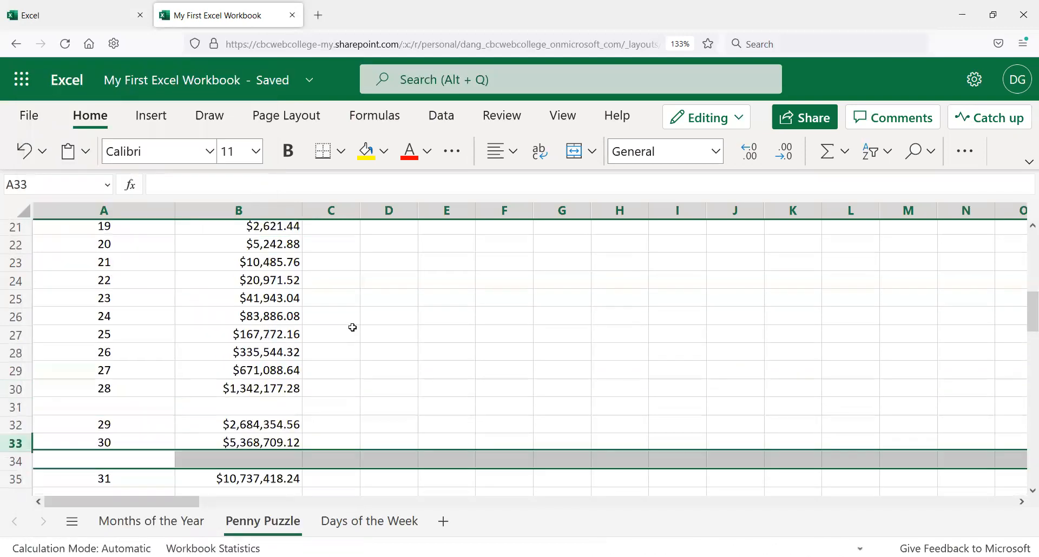
{"action": "left_click", "coordinate": [341, 356]}
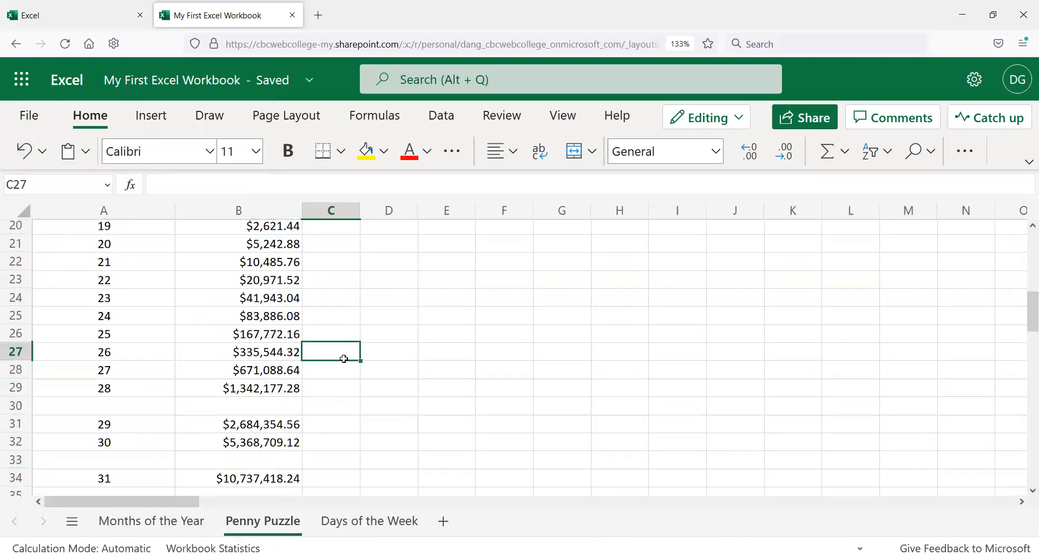
{"action": "left_click", "coordinate": [308, 405]}
{"action": "left_click", "coordinate": [319, 443]}
{"action": "scroll", "coordinate": [313, 438], "scroll_direction": "down", "scroll_amount": 2}
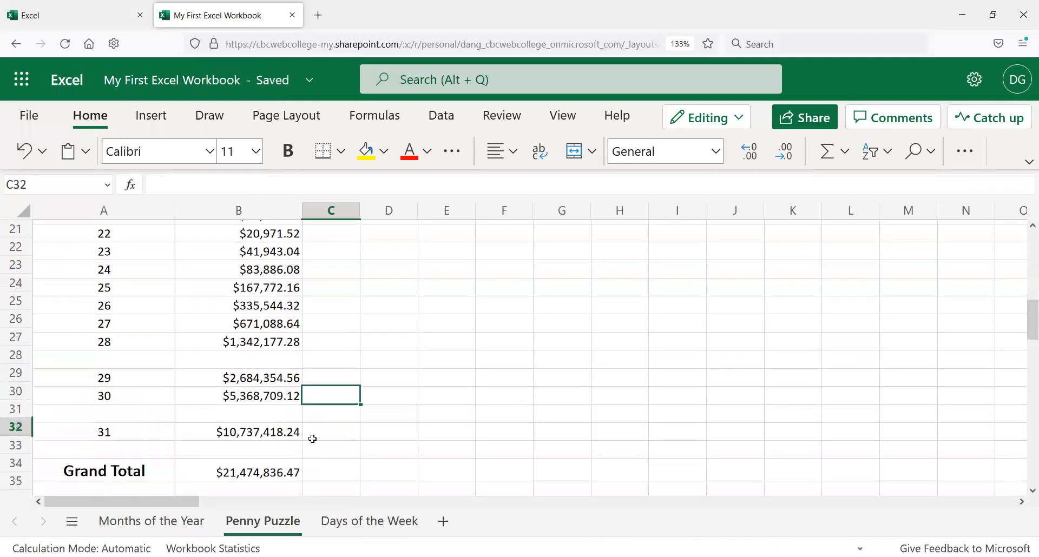
{"action": "left_click", "coordinate": [325, 390]}
{"action": "left_click", "coordinate": [324, 433]}
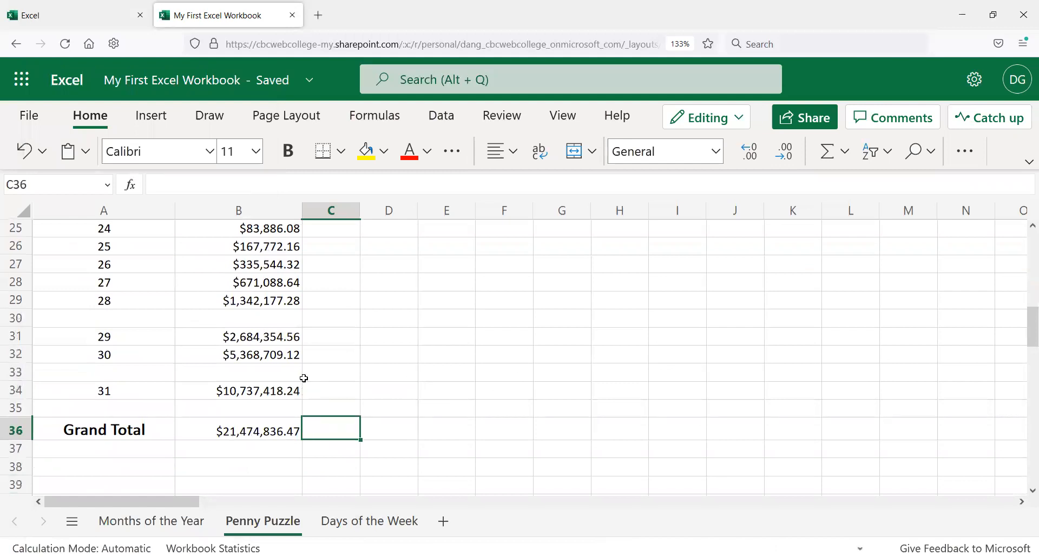
{"action": "scroll", "coordinate": [311, 374], "scroll_direction": "up", "scroll_amount": 8}
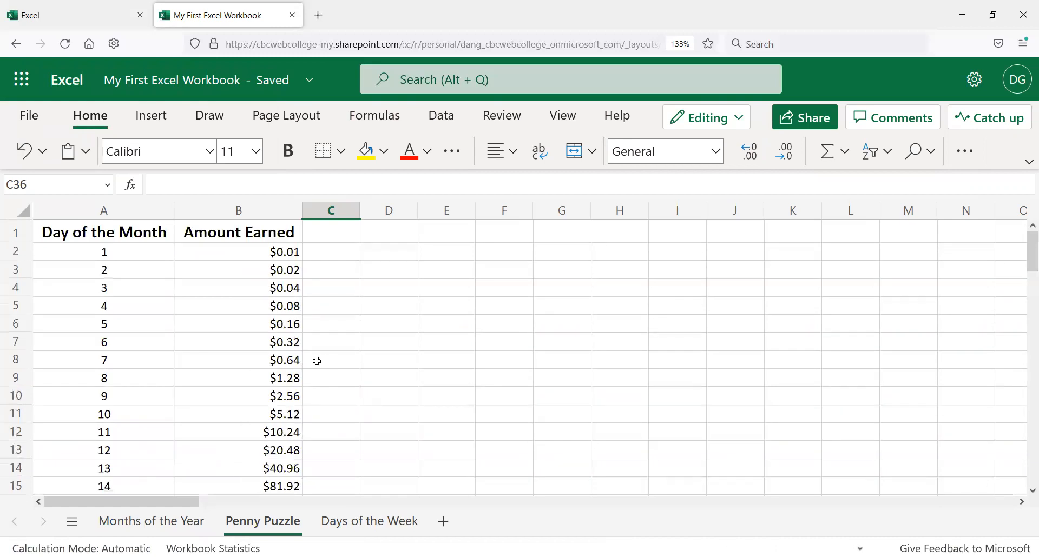
{"action": "scroll", "coordinate": [314, 368], "scroll_direction": "down", "scroll_amount": 6}
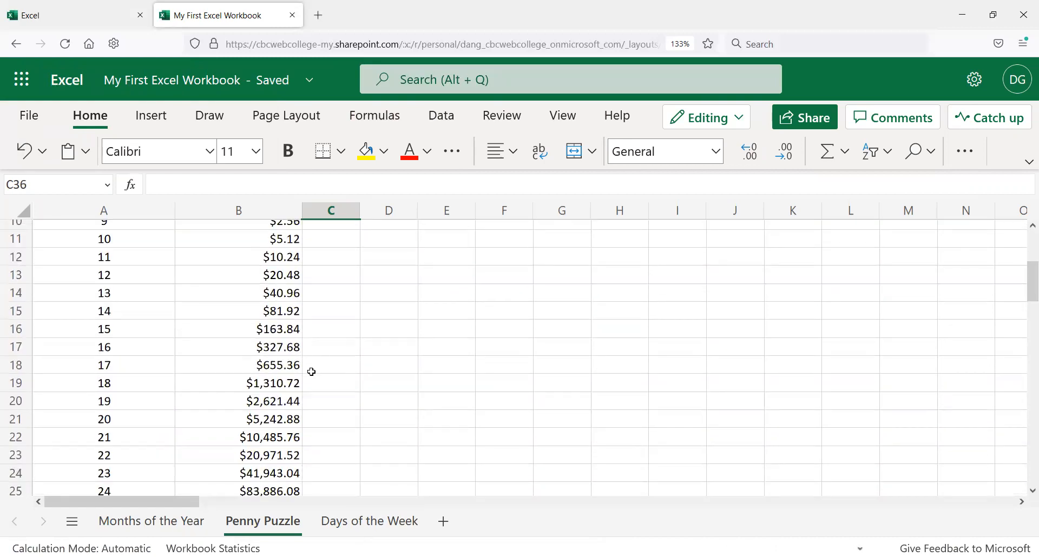
{"action": "scroll", "coordinate": [298, 385], "scroll_direction": "down", "scroll_amount": 2}
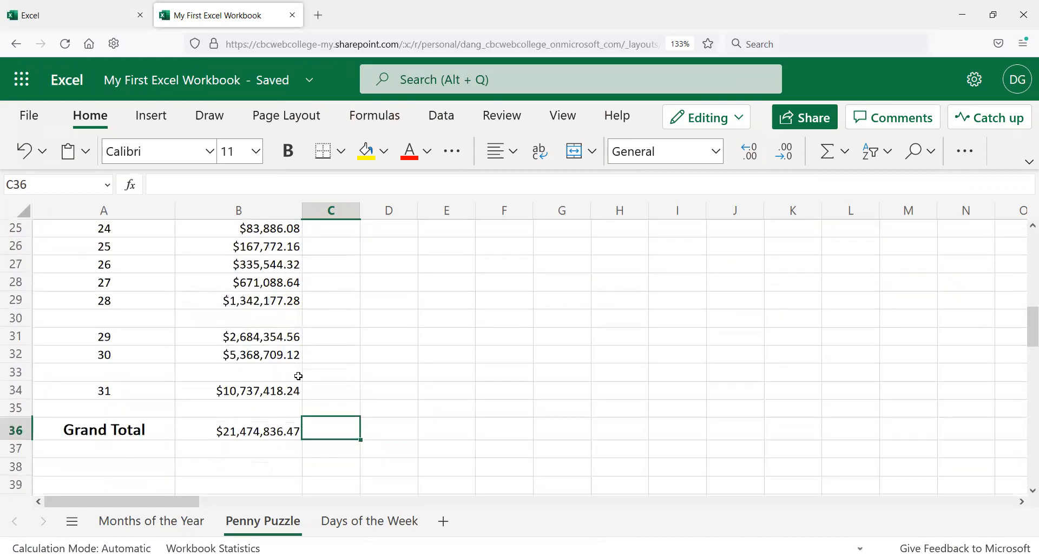
{"action": "left_click", "coordinate": [272, 433]}
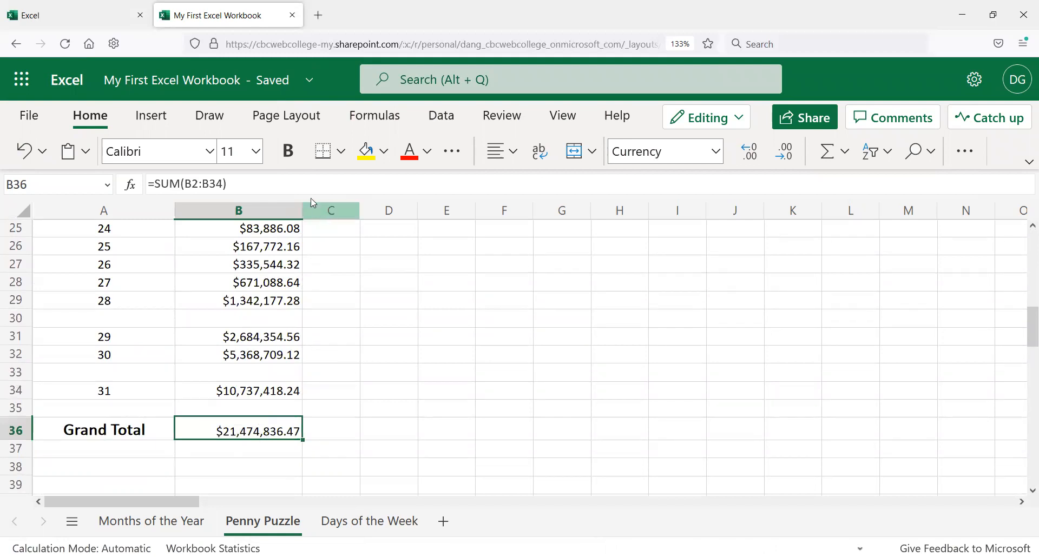
{"action": "left_click", "coordinate": [255, 350]}
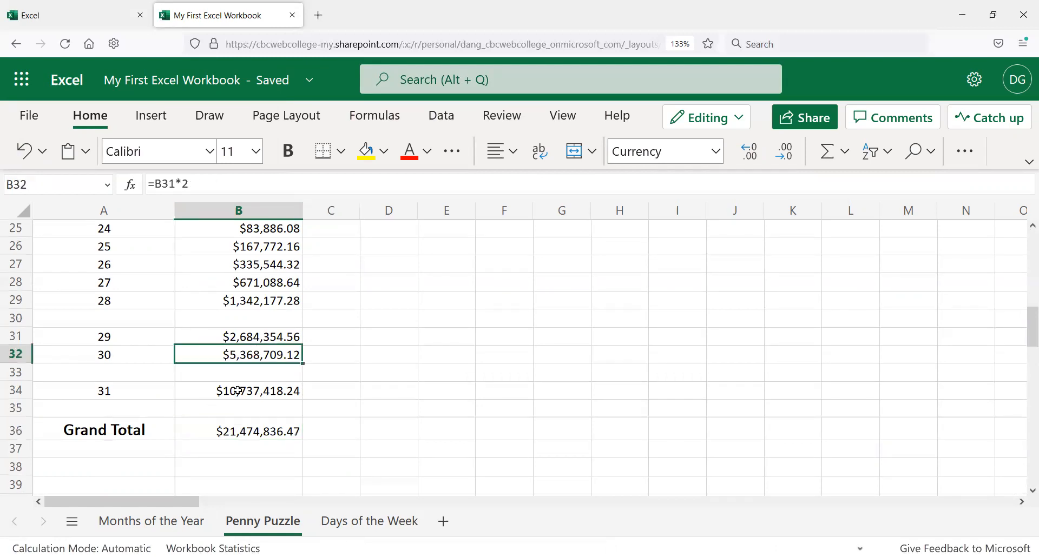
{"action": "left_click", "coordinate": [258, 342]}
{"action": "left_click", "coordinate": [261, 366]}
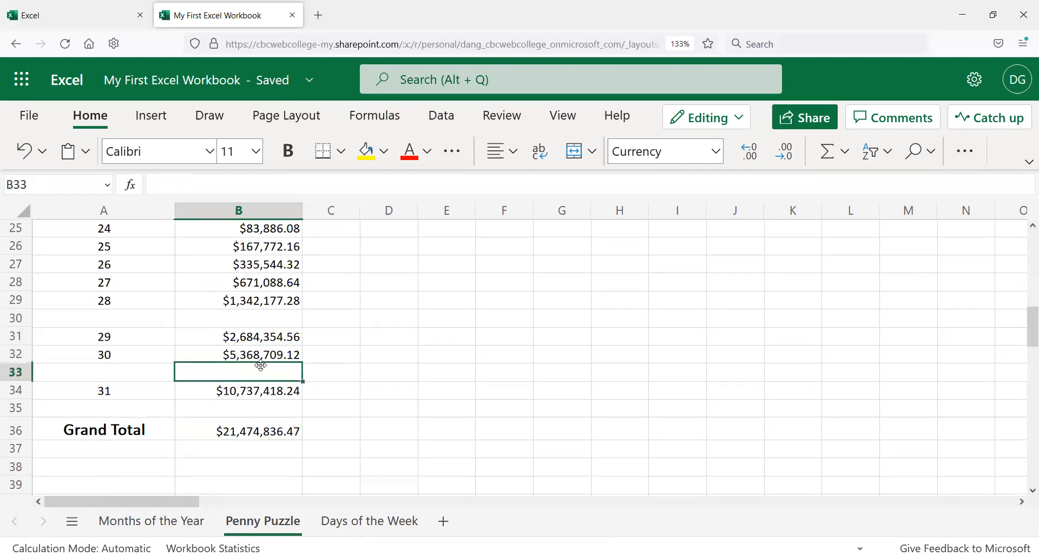
{"action": "left_click", "coordinate": [260, 356]}
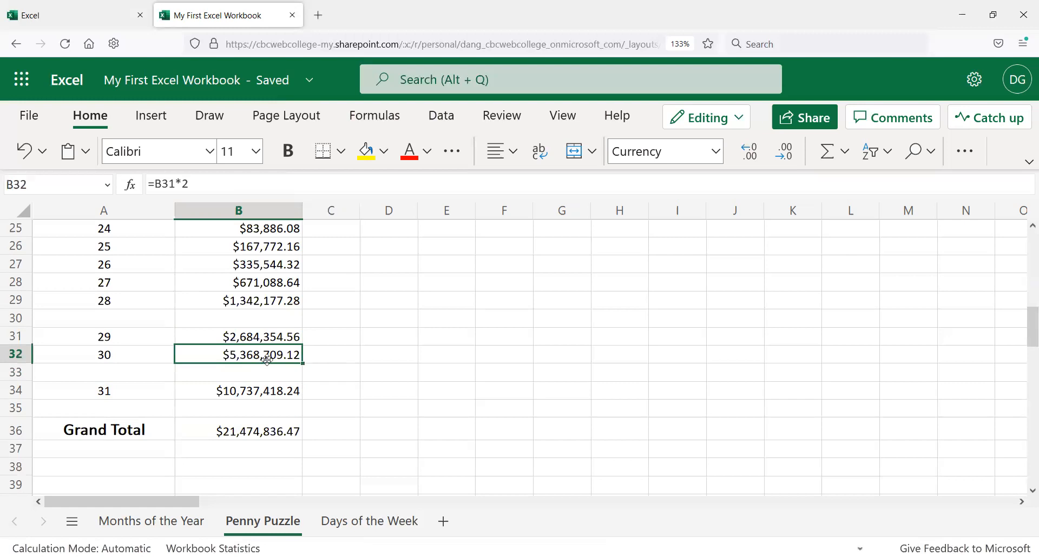
{"action": "left_click", "coordinate": [256, 320]}
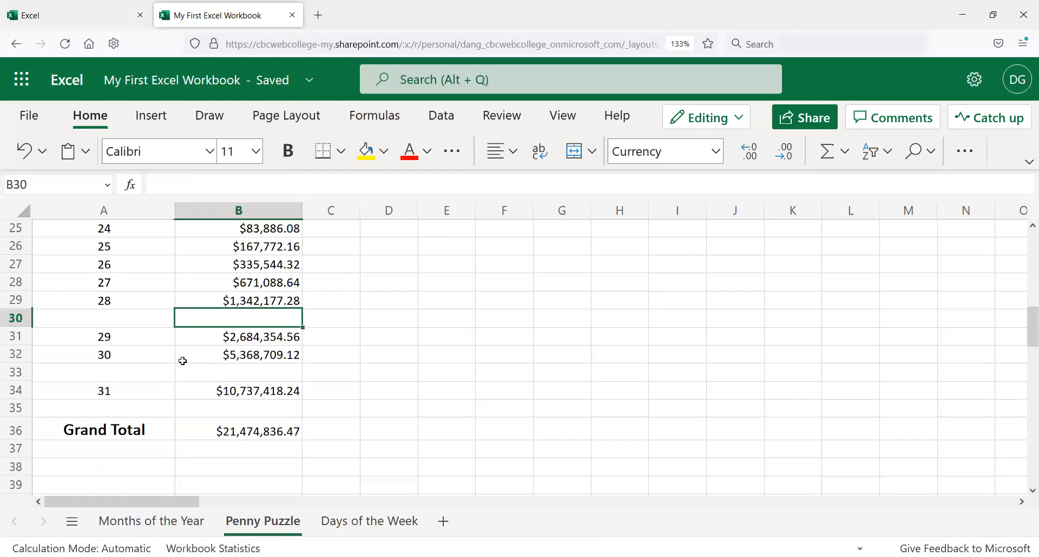
Step: Enter test text in the blank cell B33 and delete it again
{"action": "left_click", "coordinate": [229, 377]}
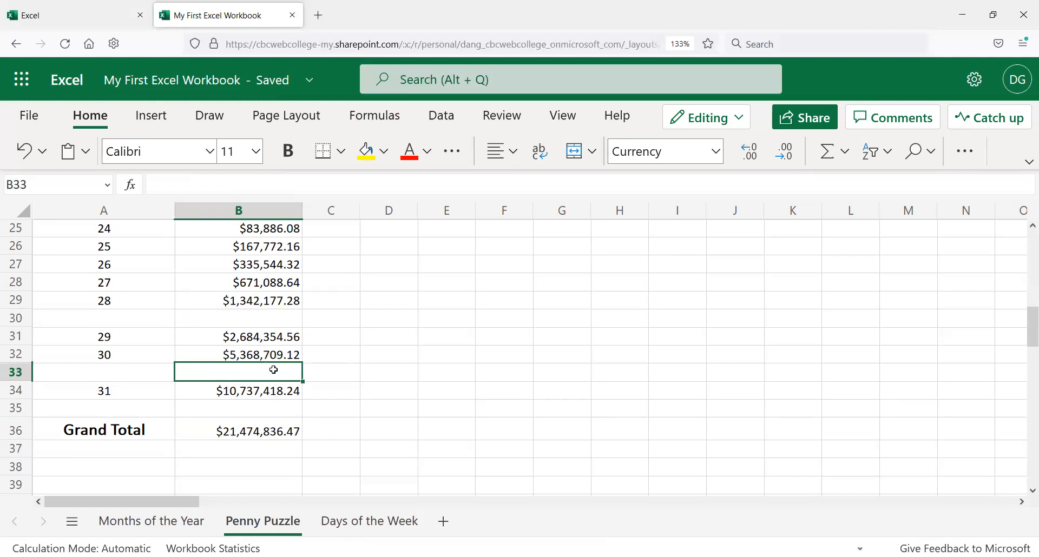
{"action": "type", "text": "jkj"}
{"action": "key", "text": "Return"}
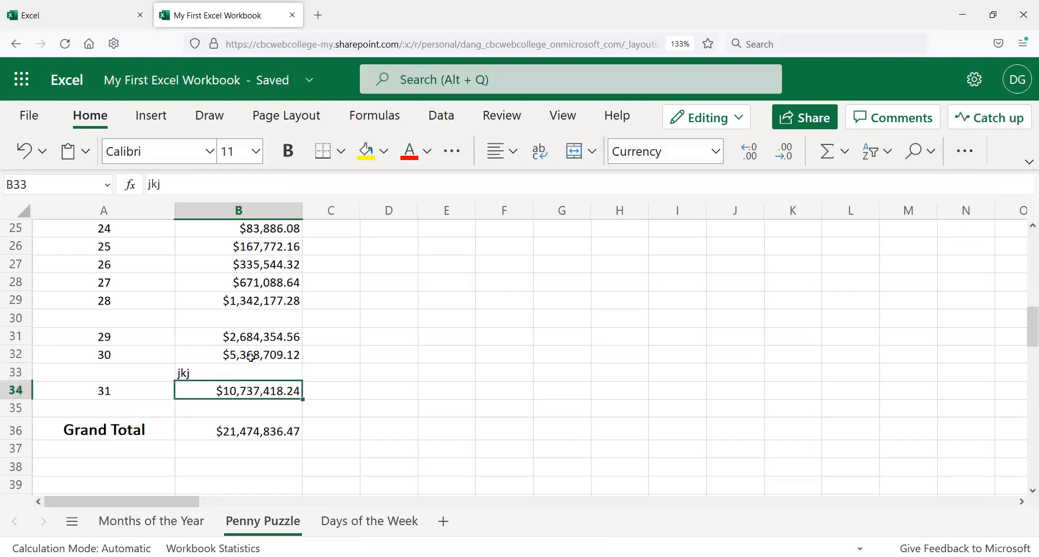
{"action": "key", "text": "Up"}
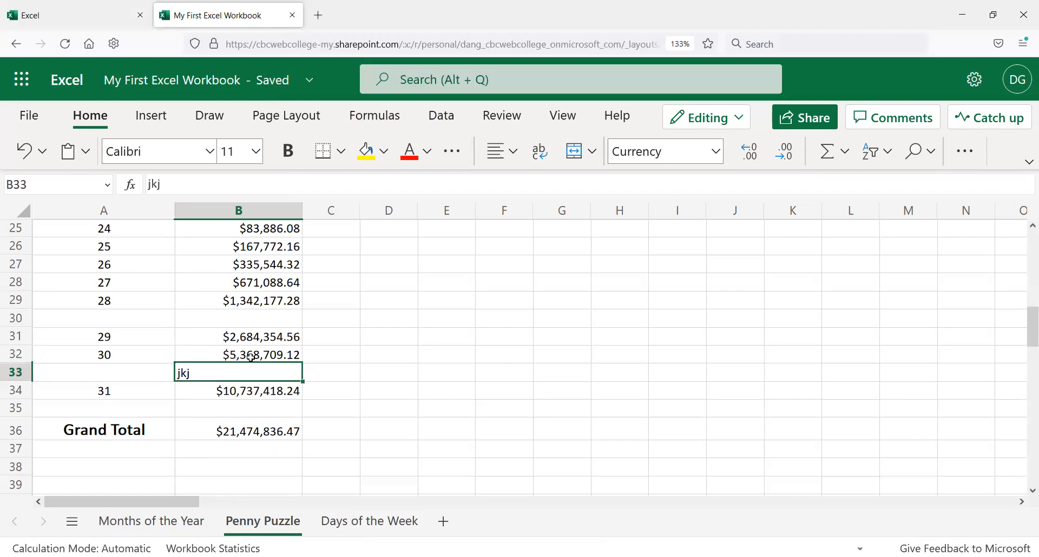
{"action": "key", "text": "BackSpace"}
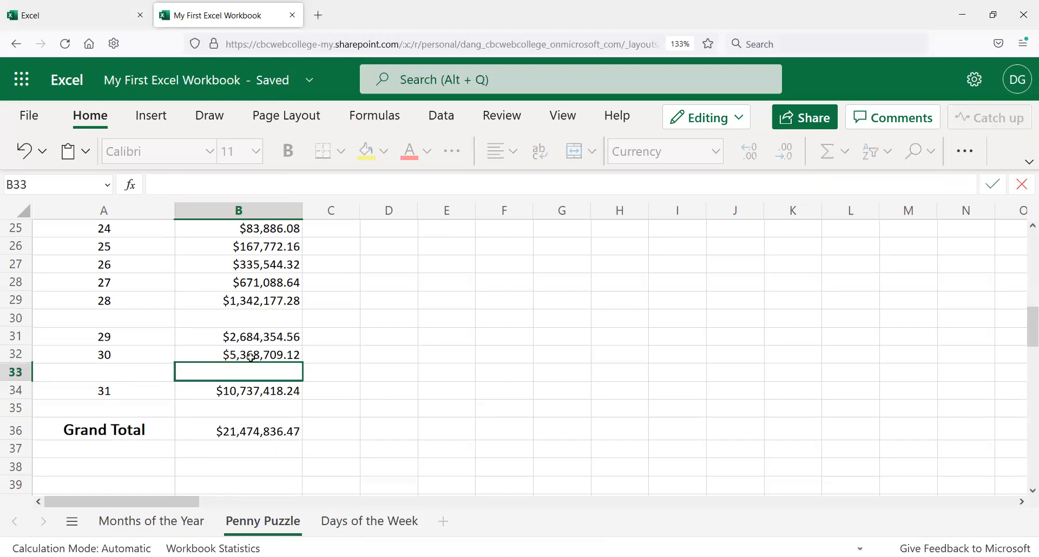
{"action": "key", "text": "Return"}
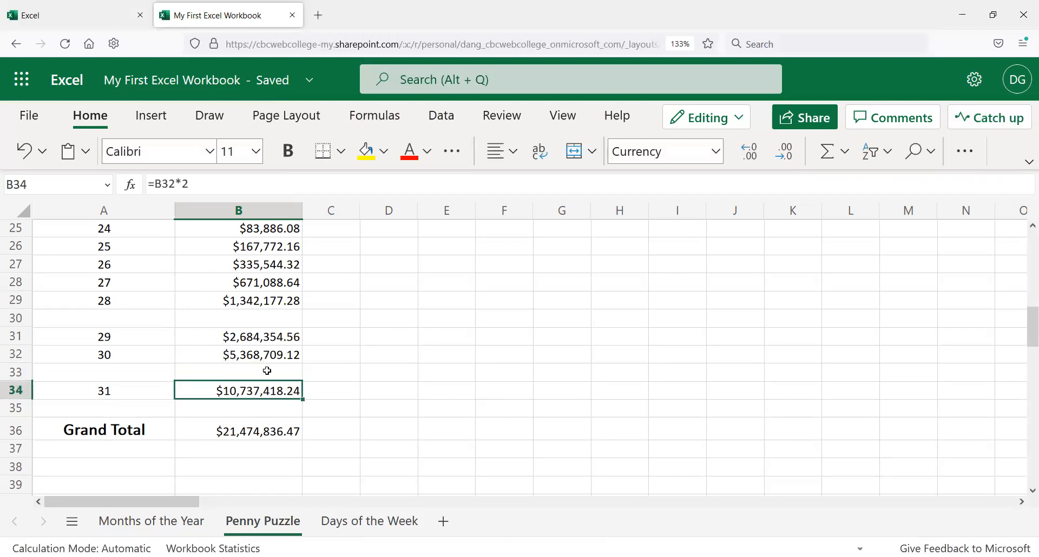
{"action": "left_click", "coordinate": [267, 370]}
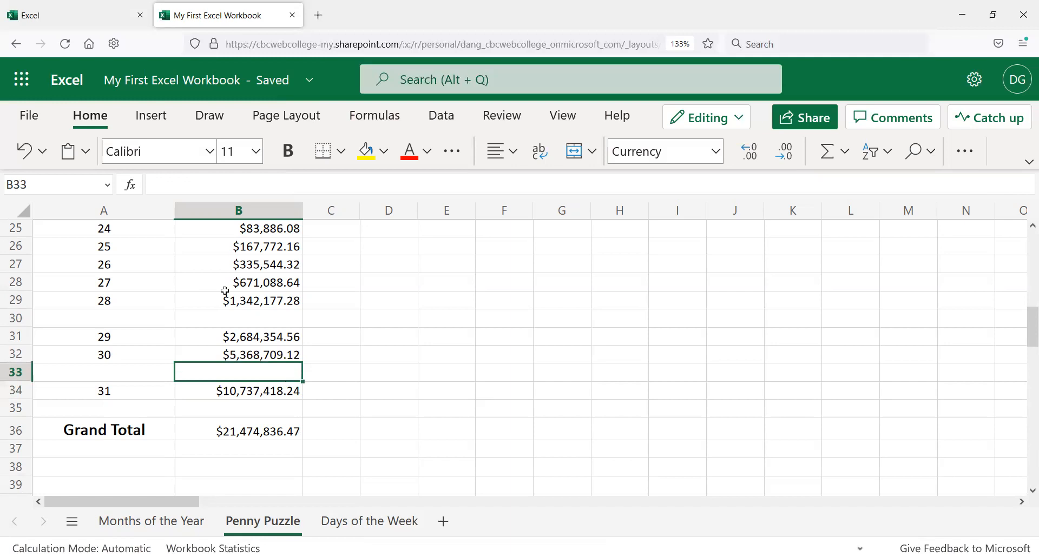
{"action": "left_click", "coordinate": [248, 181]}
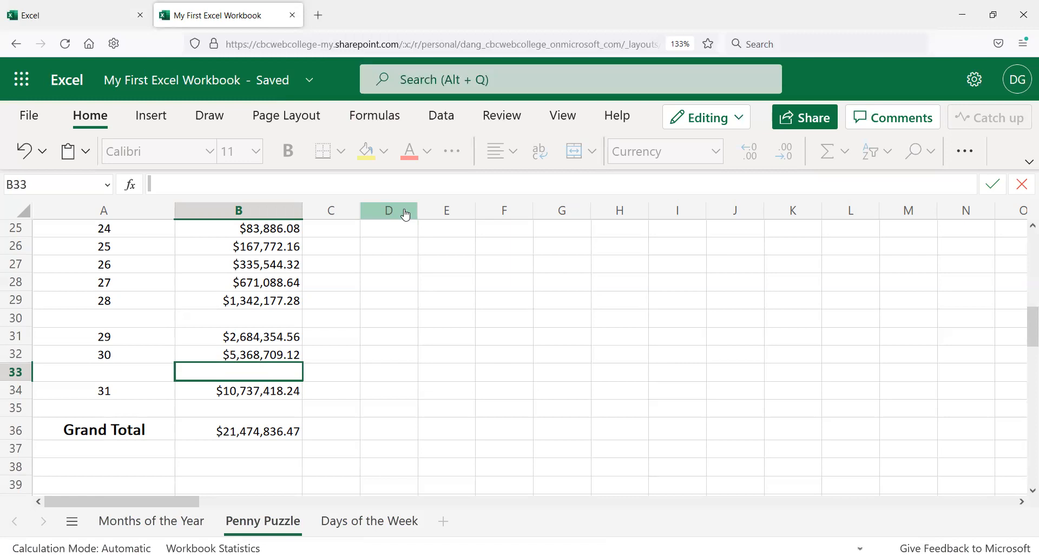
{"action": "key", "text": "Escape"}
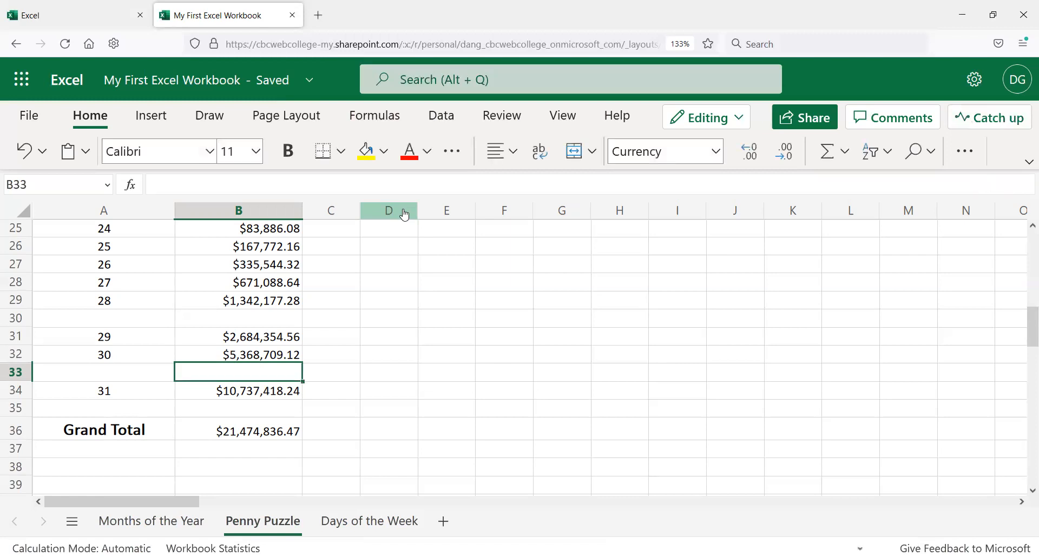
{"action": "type", "text": "jhj"}
{"action": "key", "text": "Return"}
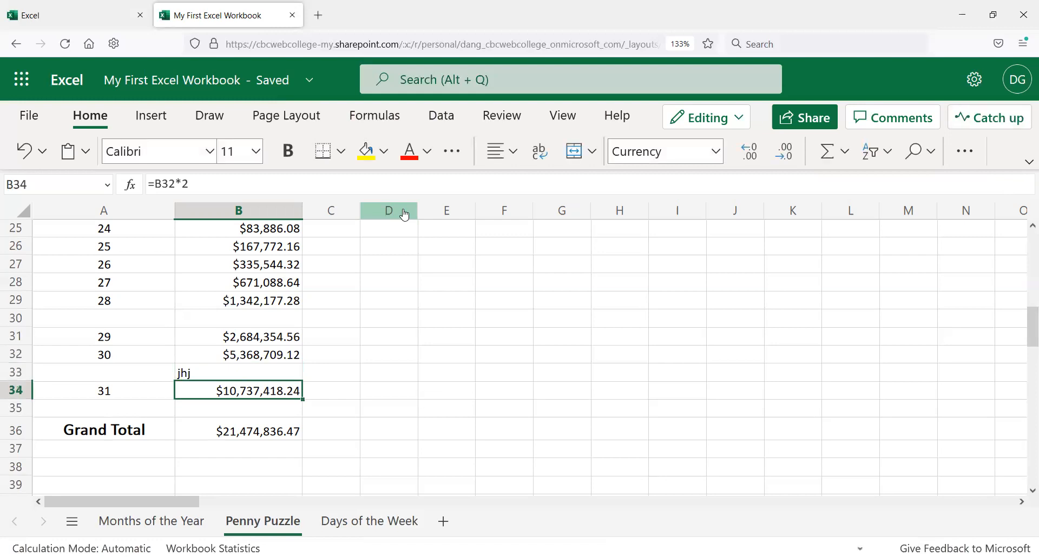
{"action": "key", "text": "Up"}
{"action": "key", "text": "Delete"}
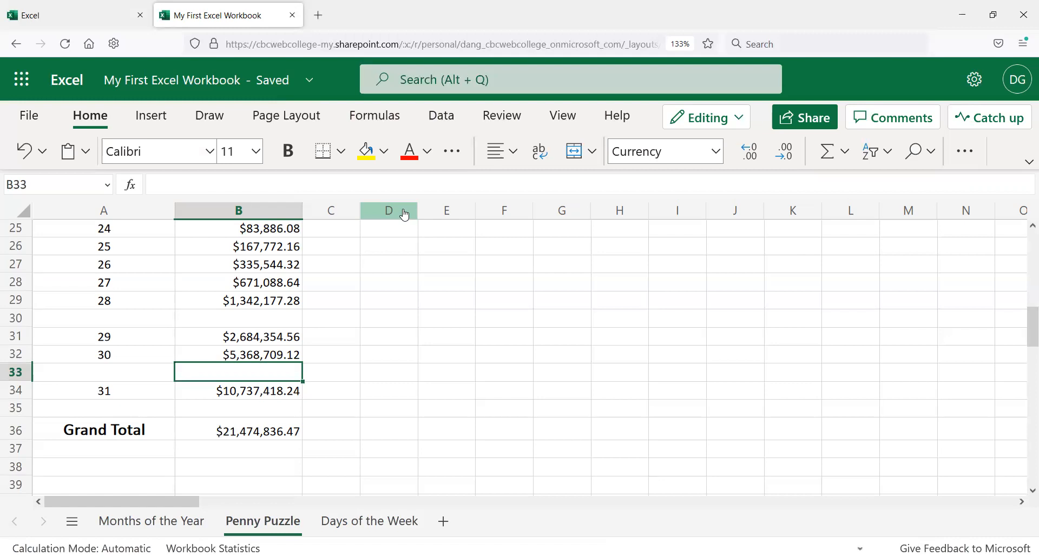
Step: Change the starting amount in B2 to 5.00 so the doubled amounts and Grand Total recalculate
{"action": "key", "text": "Up"}
{"action": "key", "text": "Up"}
{"action": "key", "text": "Up"}
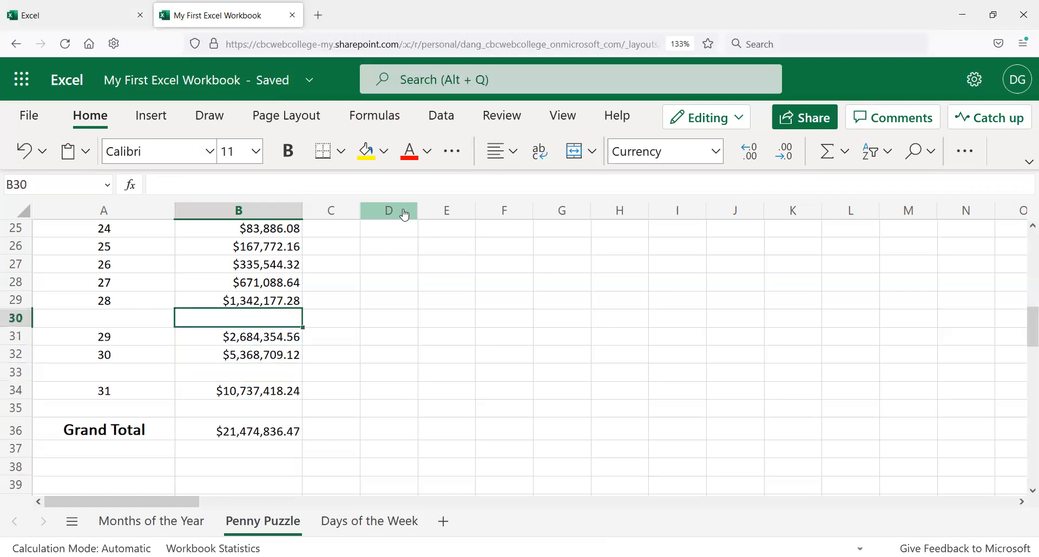
{"action": "key", "text": "Up"}
{"action": "key", "text": "Up"}
{"action": "scroll", "coordinate": [297, 312], "scroll_direction": "up", "scroll_amount": 8}
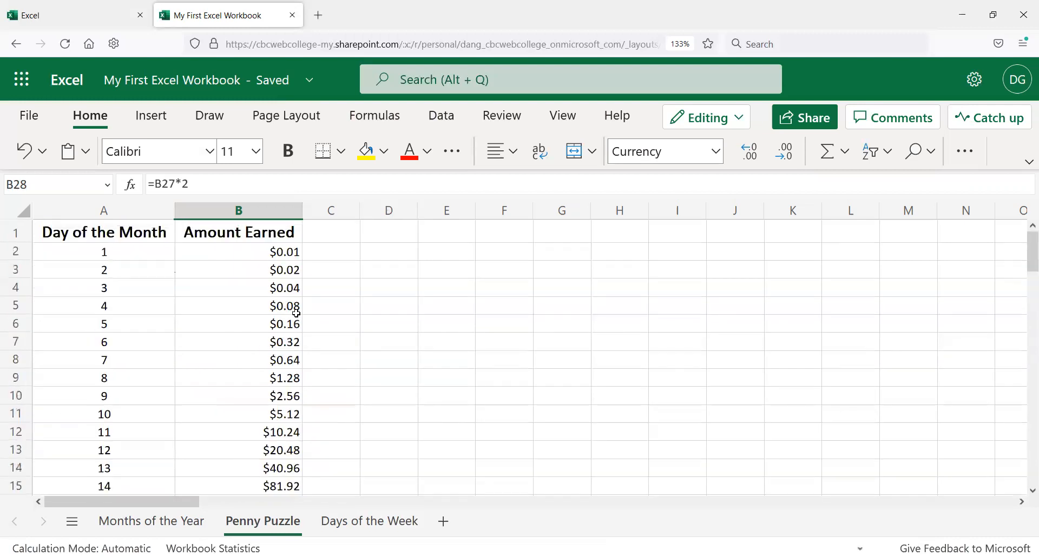
{"action": "left_click", "coordinate": [253, 256]}
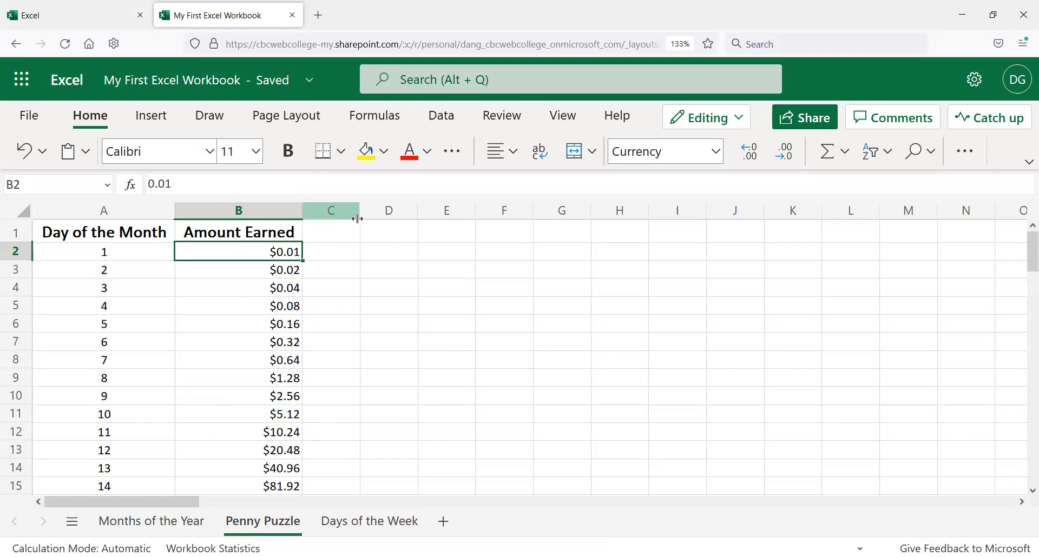
{"action": "type", "text": "5.00"}
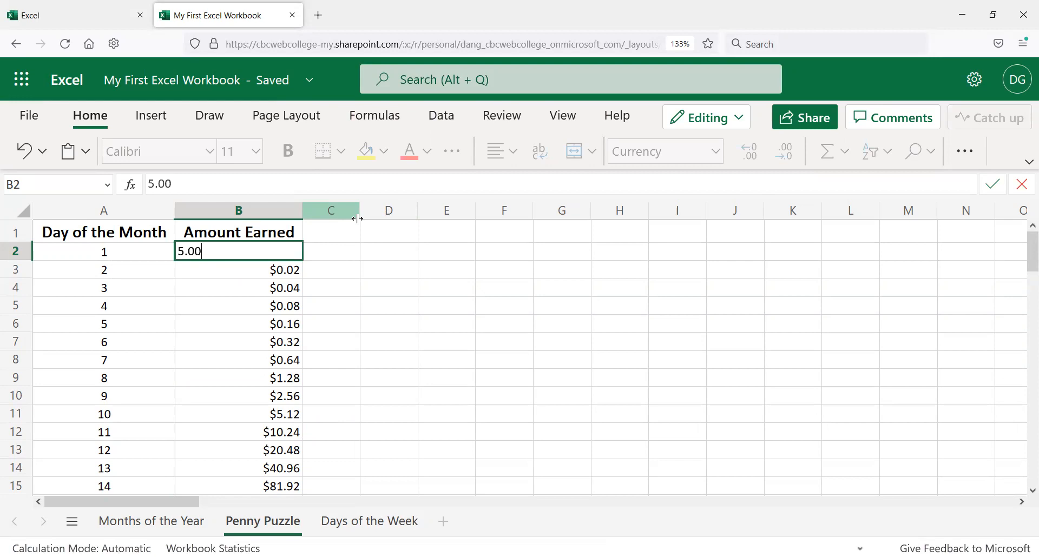
{"action": "key", "text": "Return"}
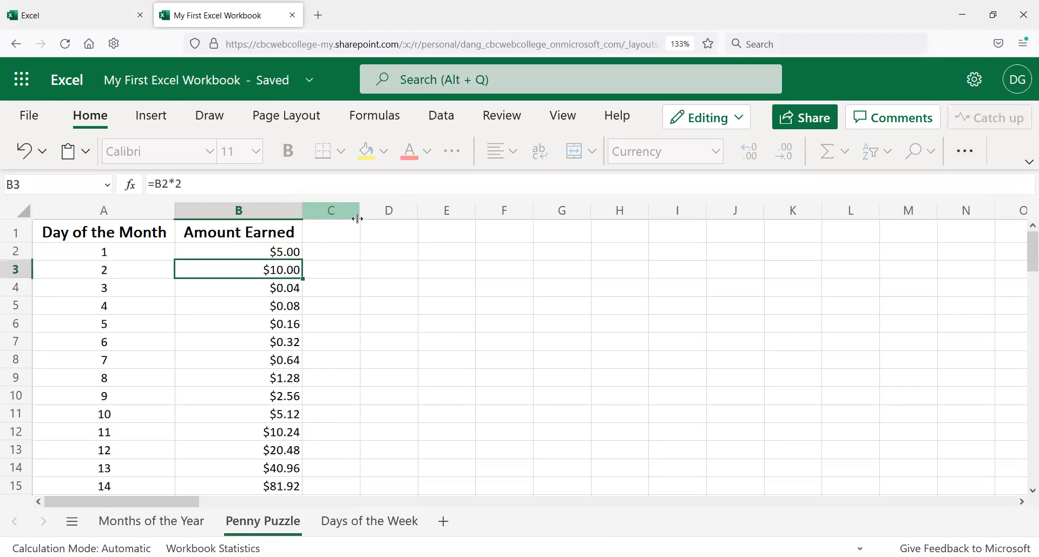
{"action": "left_click", "coordinate": [314, 269]}
{"action": "scroll", "coordinate": [331, 354], "scroll_direction": "down", "scroll_amount": 2}
{"action": "left_click", "coordinate": [195, 294]}
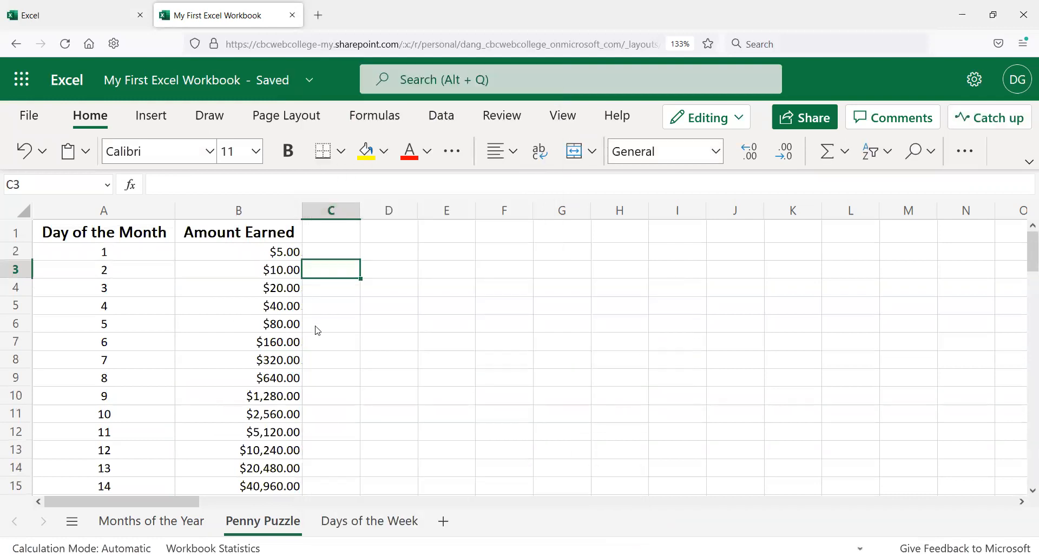
{"action": "scroll", "coordinate": [327, 355], "scroll_direction": "down", "scroll_amount": 8}
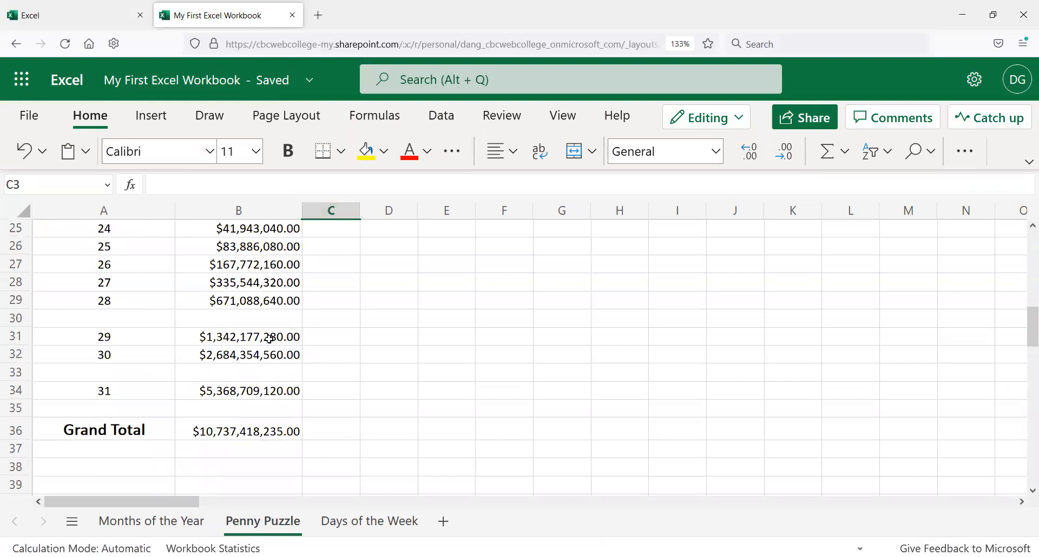
Step: Undo the change to the starting amount in B2
{"action": "left_click", "coordinate": [260, 318]}
{"action": "left_click", "coordinate": [258, 367]}
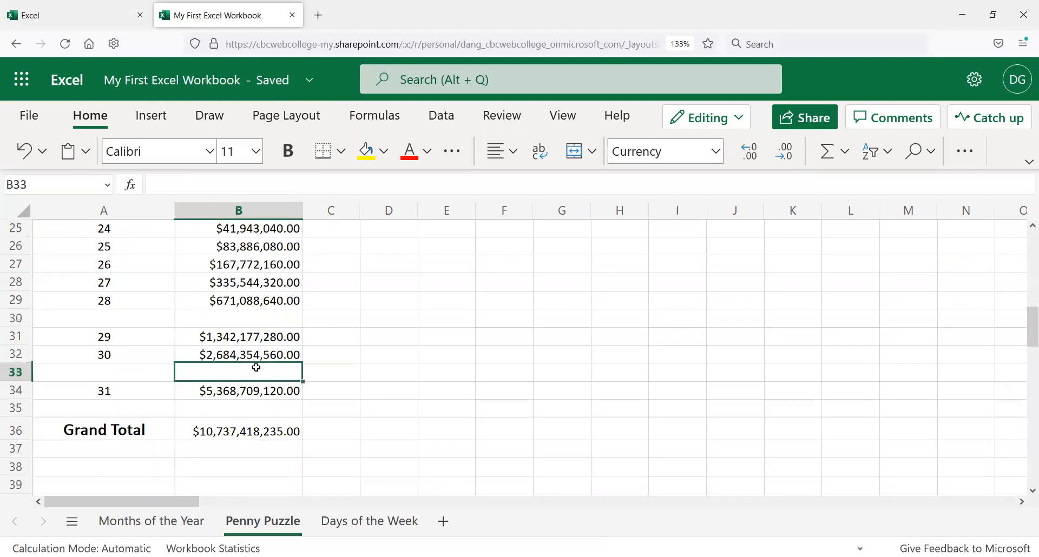
{"action": "left_click", "coordinate": [242, 407]}
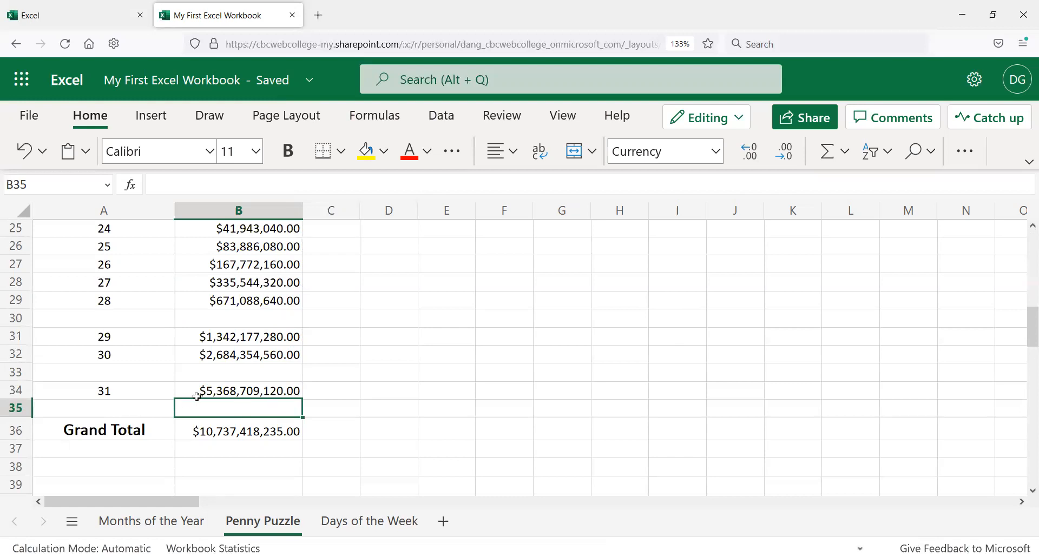
{"action": "scroll", "coordinate": [182, 392], "scroll_direction": "up", "scroll_amount": 4}
{"action": "scroll", "coordinate": [262, 327], "scroll_direction": "up", "scroll_amount": 5}
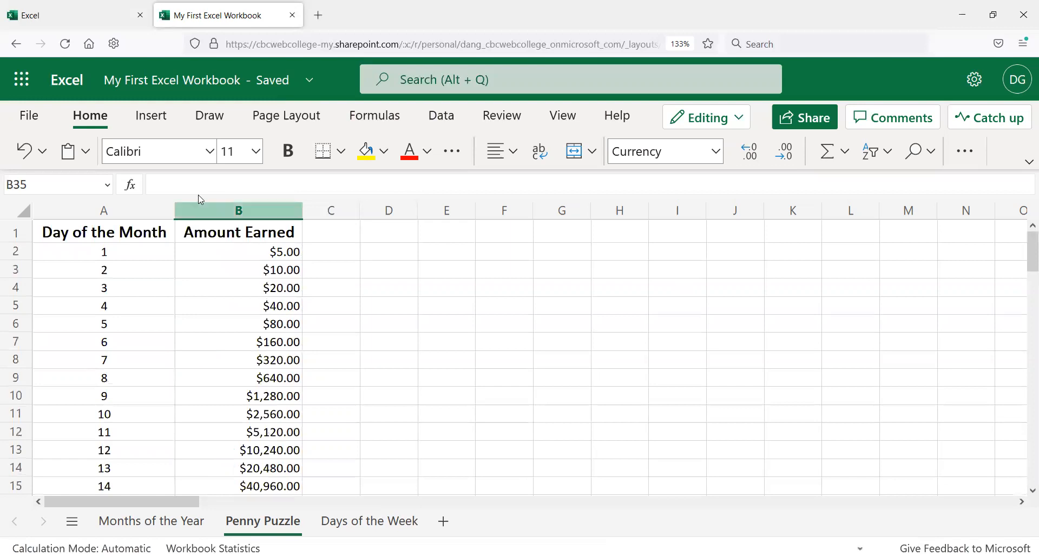
{"action": "left_click", "coordinate": [41, 157]}
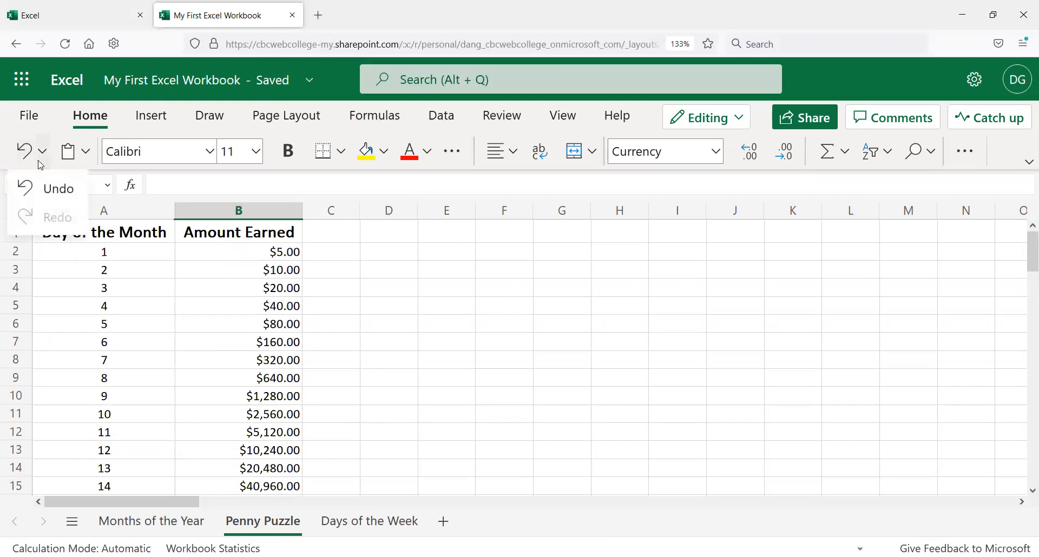
{"action": "left_click", "coordinate": [21, 183]}
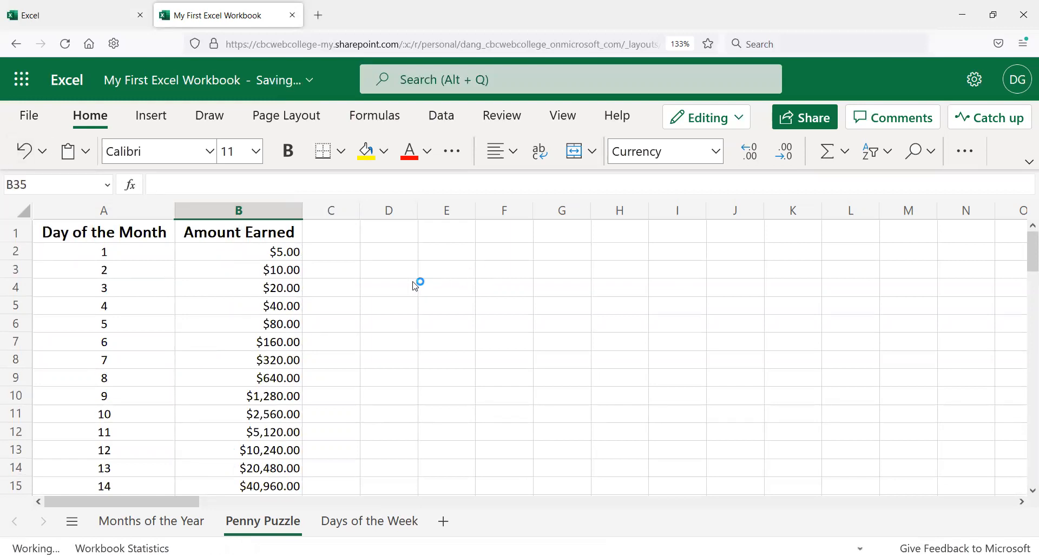
Step: Review the doubled amounts down column B and the doubling formula in B3
{"action": "left_click", "coordinate": [342, 253]}
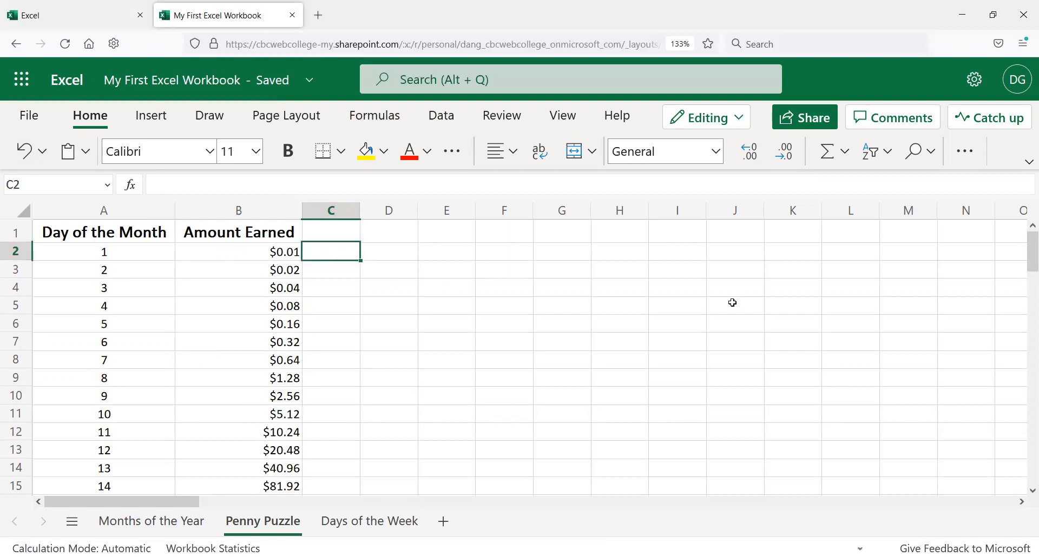
{"action": "scroll", "coordinate": [200, 379], "scroll_direction": "down", "scroll_amount": 3}
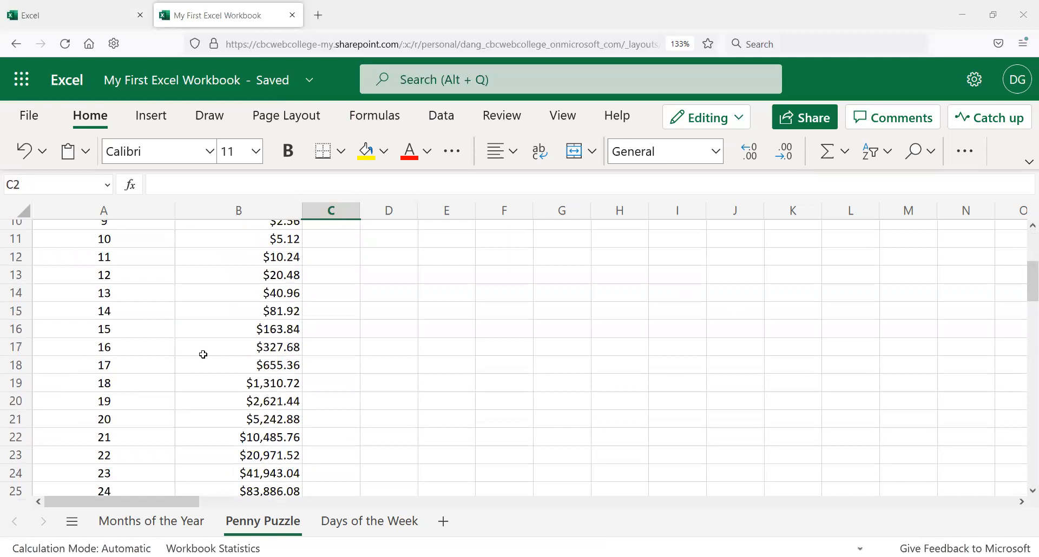
{"action": "scroll", "coordinate": [184, 364], "scroll_direction": "down", "scroll_amount": 2}
{"action": "scroll", "coordinate": [195, 360], "scroll_direction": "down", "scroll_amount": 4}
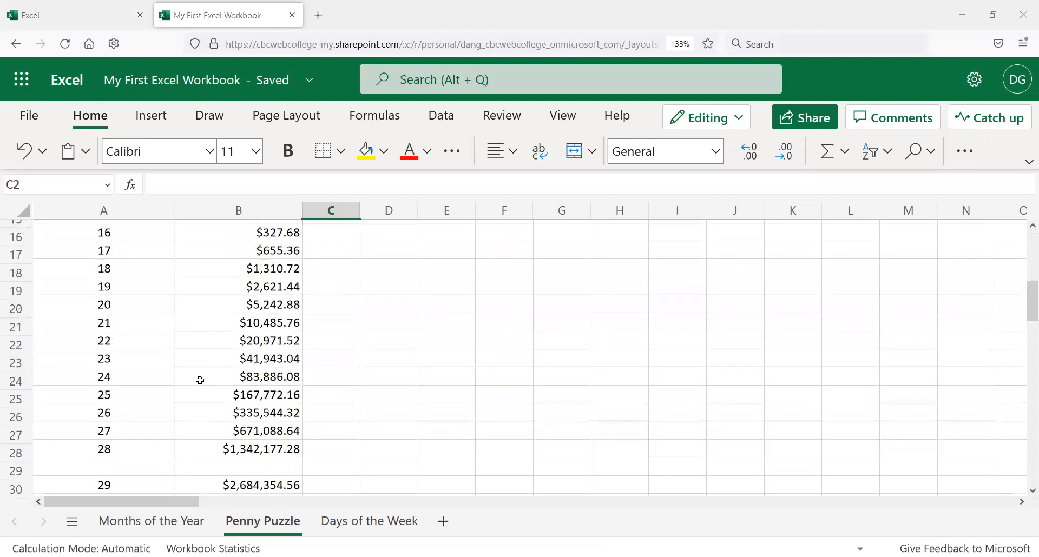
{"action": "scroll", "coordinate": [222, 367], "scroll_direction": "down", "scroll_amount": 2}
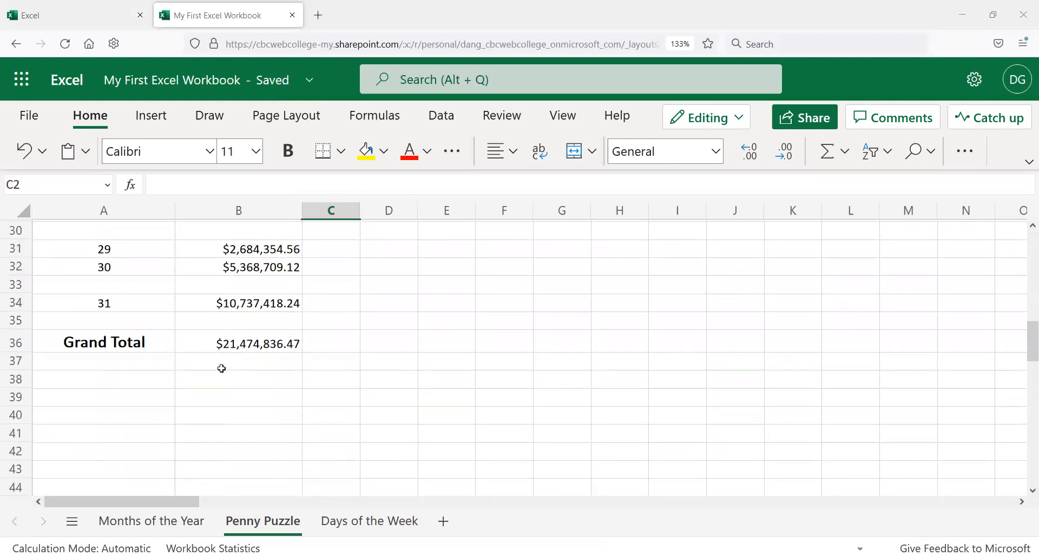
{"action": "scroll", "coordinate": [225, 355], "scroll_direction": "up", "scroll_amount": 4}
{"action": "scroll", "coordinate": [229, 298], "scroll_direction": "up", "scroll_amount": 6}
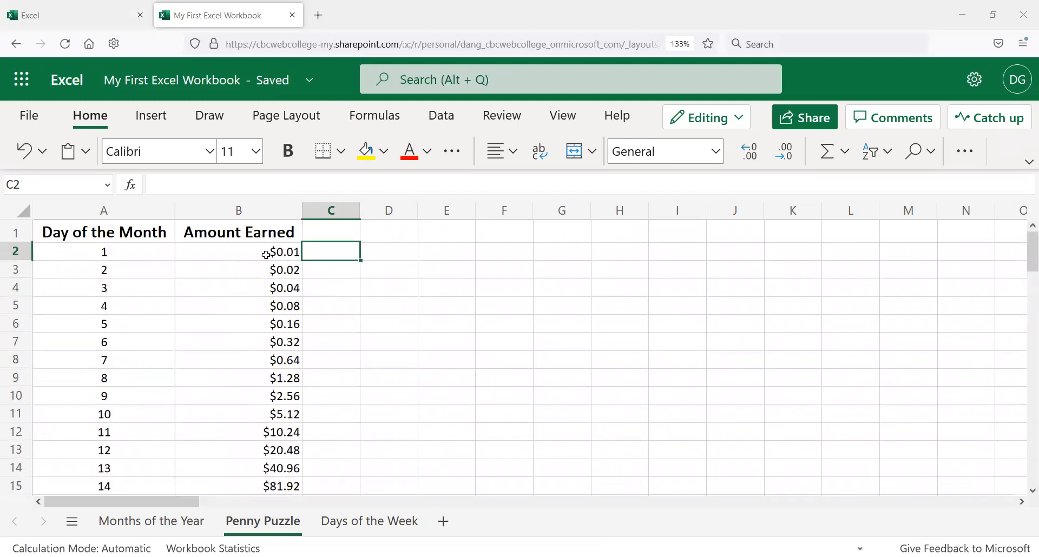
{"action": "left_click", "coordinate": [277, 252]}
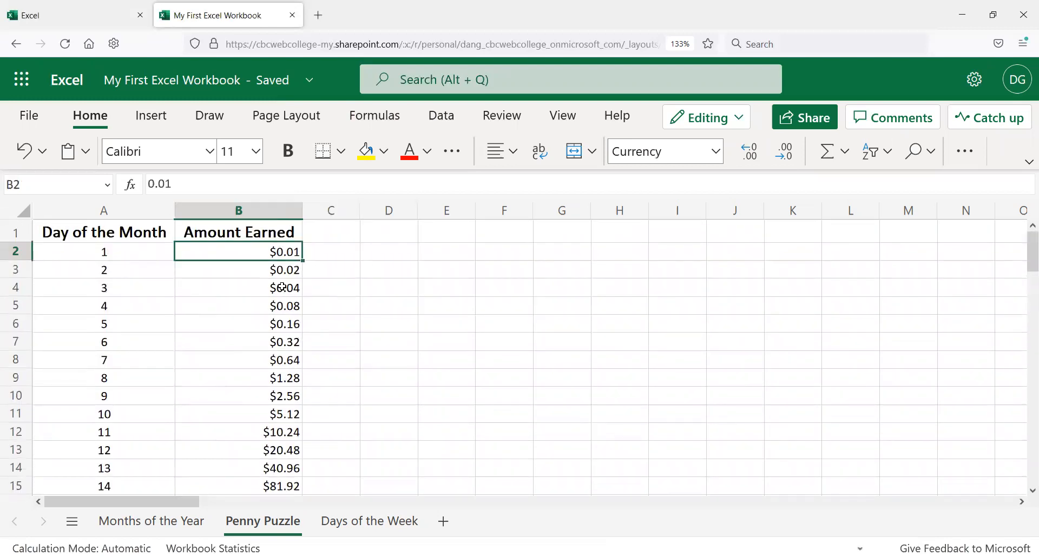
{"action": "left_click", "coordinate": [280, 273]}
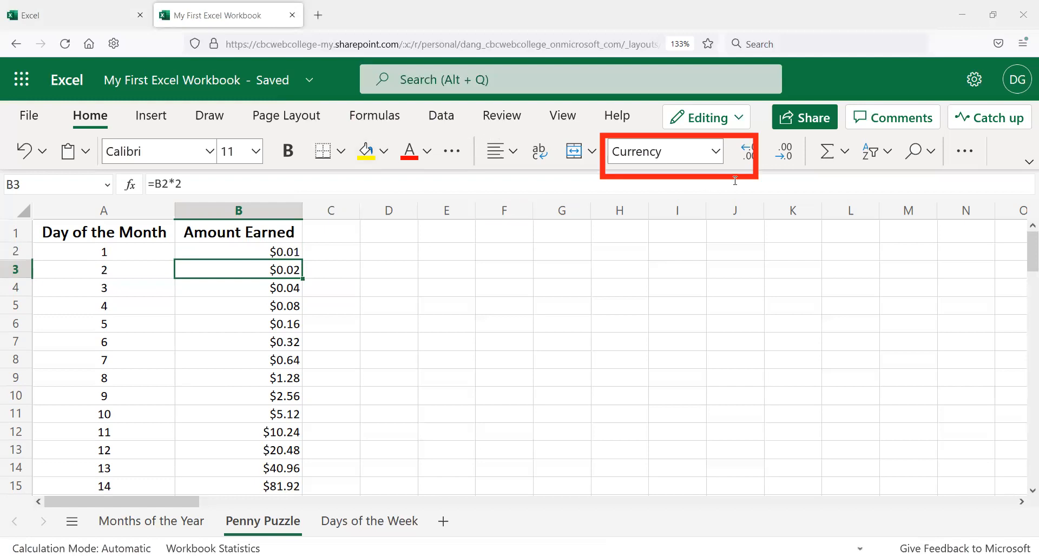
Step: Apply the Accounting number format to the whole of column B
{"action": "left_click", "coordinate": [716, 155]}
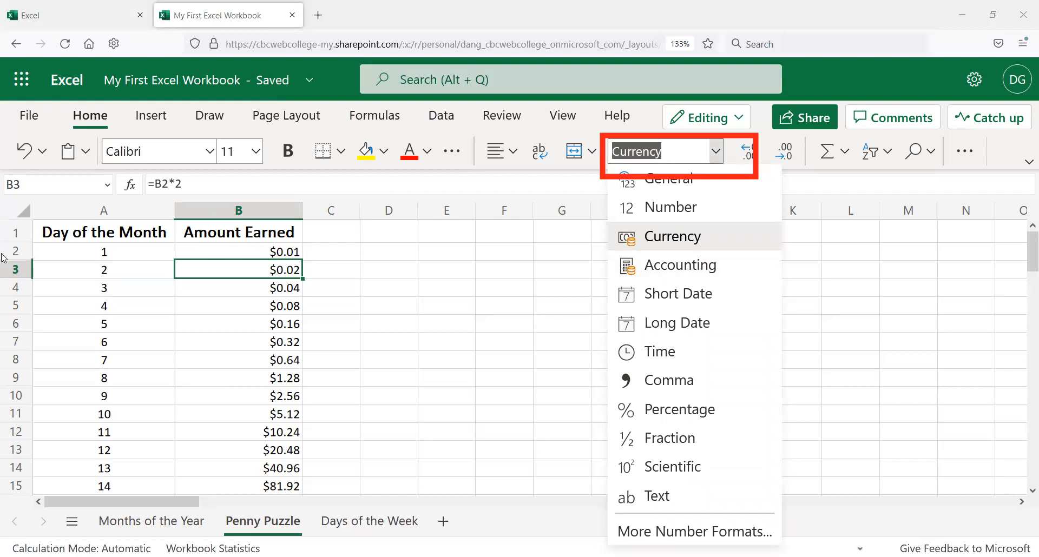
{"action": "left_click", "coordinate": [233, 208]}
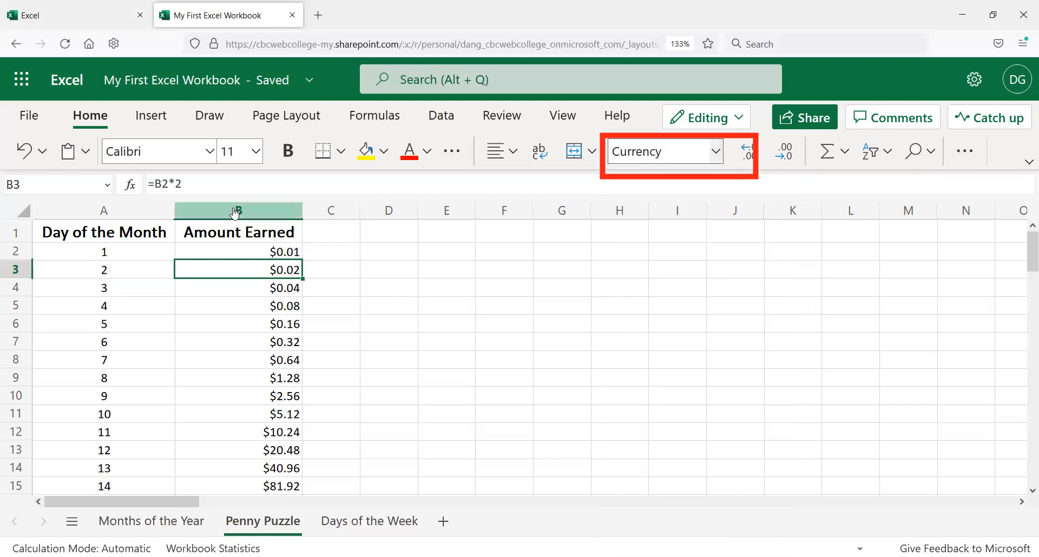
{"action": "left_click", "coordinate": [234, 210]}
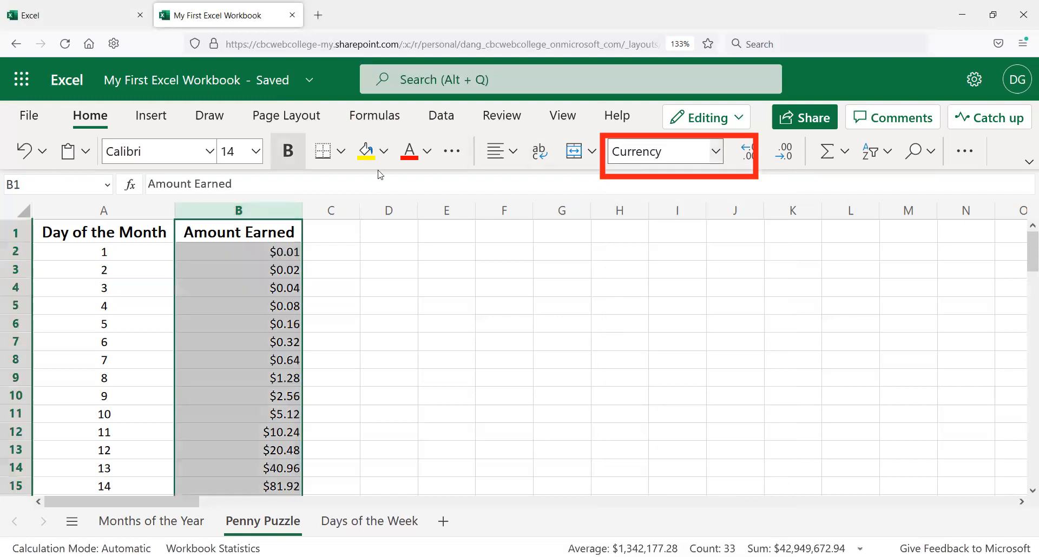
{"action": "left_click", "coordinate": [720, 156]}
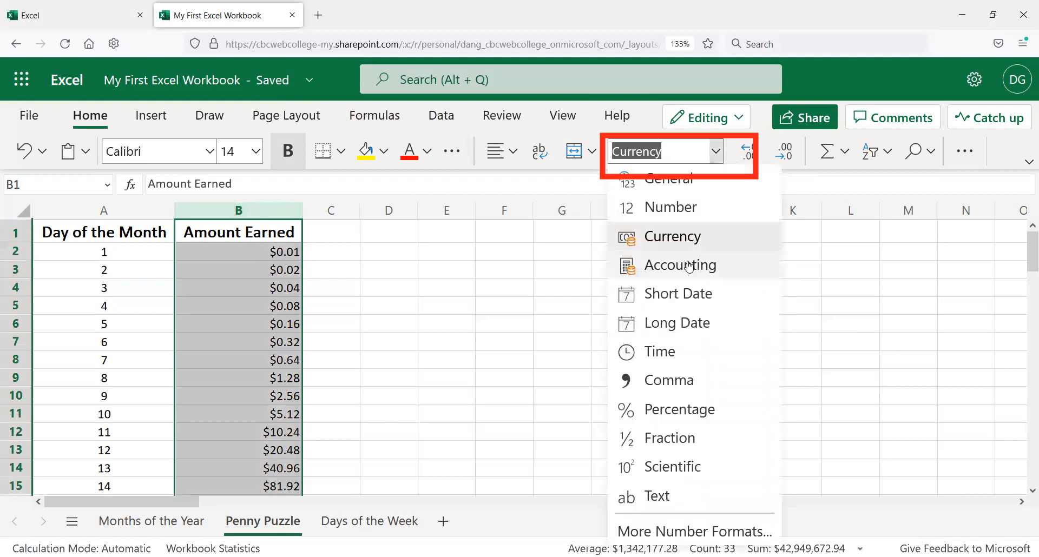
{"action": "left_click", "coordinate": [645, 260]}
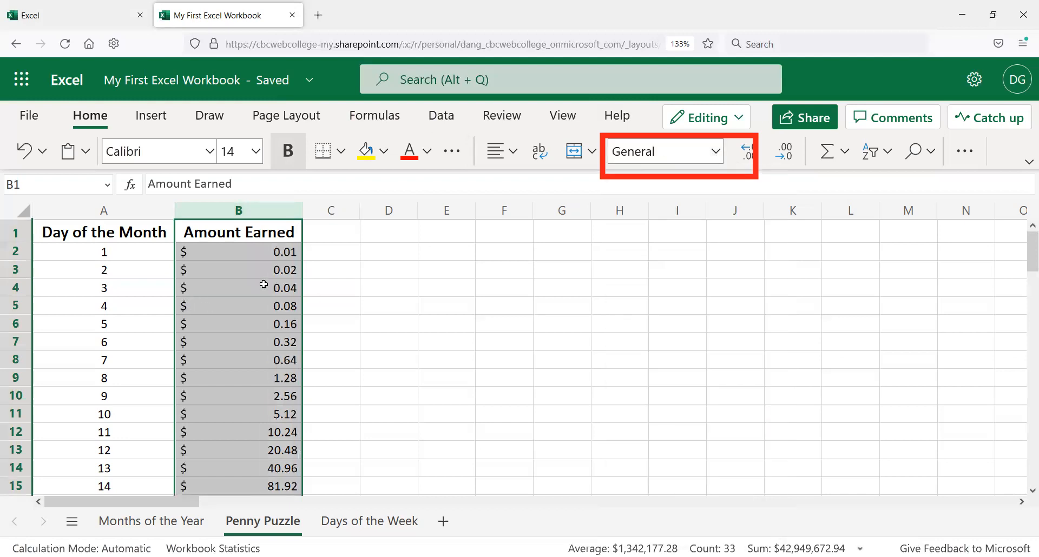
{"action": "left_click", "coordinate": [239, 283]}
{"action": "left_click", "coordinate": [231, 252]}
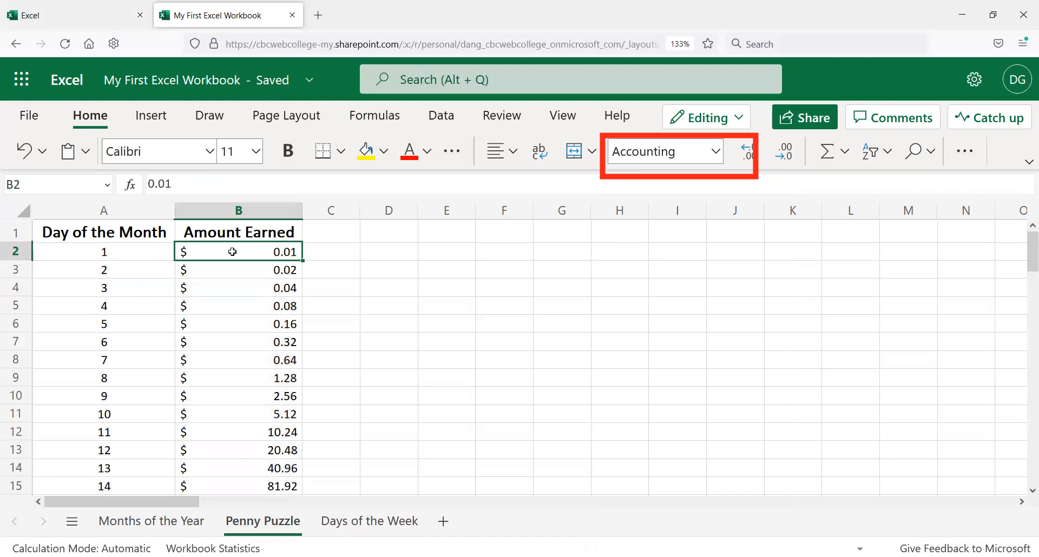
Step: Inspect the Grand Total's SUM formula and the amounts in column B
{"action": "scroll", "coordinate": [210, 307], "scroll_direction": "down", "scroll_amount": 8}
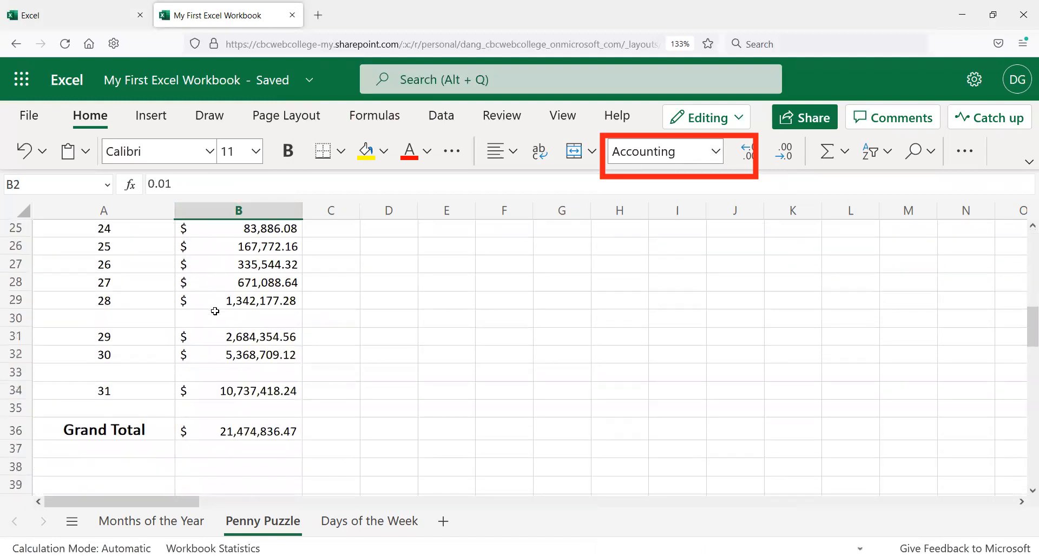
{"action": "left_click", "coordinate": [225, 430]}
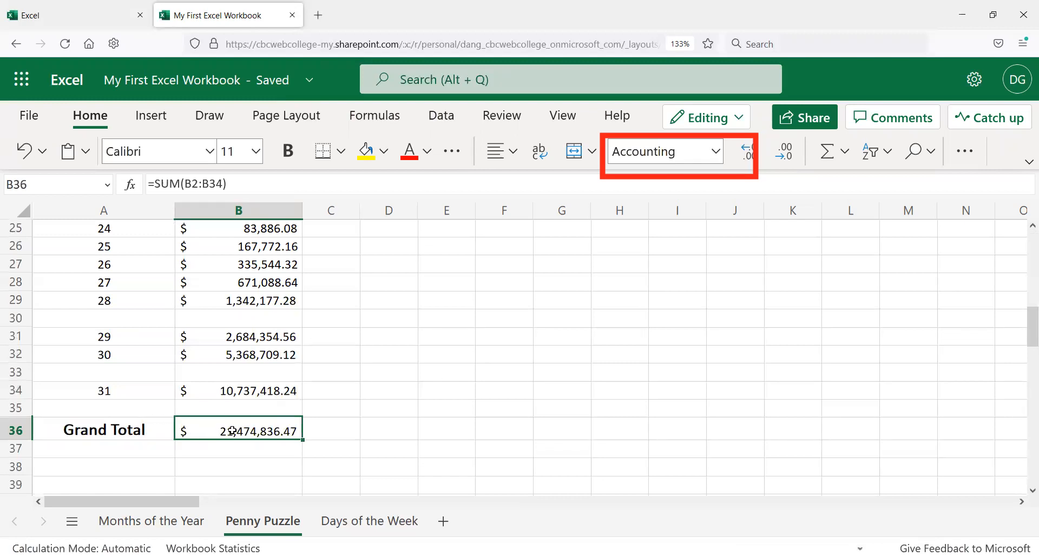
{"action": "scroll", "coordinate": [215, 433], "scroll_direction": "up", "scroll_amount": 2}
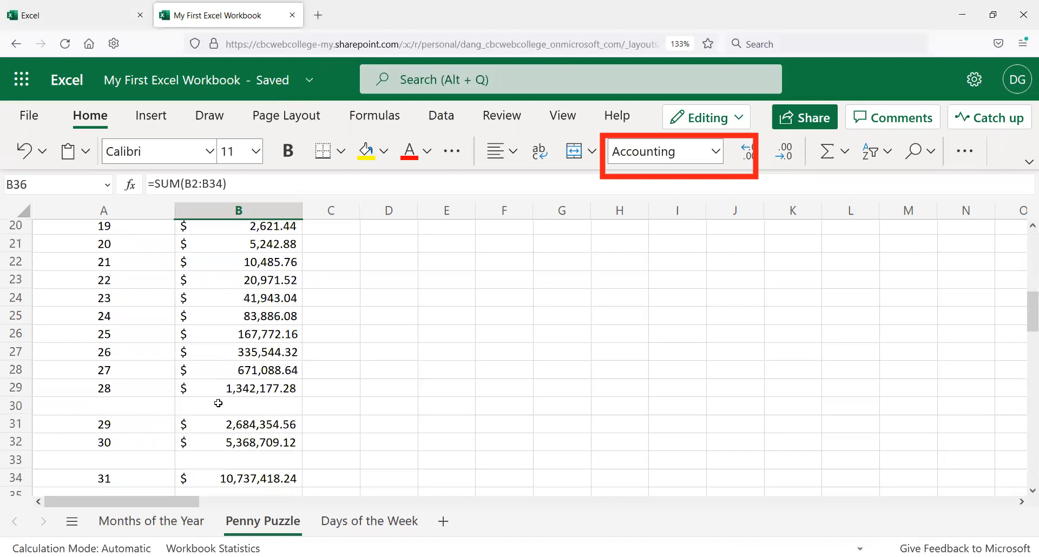
{"action": "scroll", "coordinate": [217, 400], "scroll_direction": "up", "scroll_amount": 3}
{"action": "scroll", "coordinate": [216, 401], "scroll_direction": "up", "scroll_amount": 3}
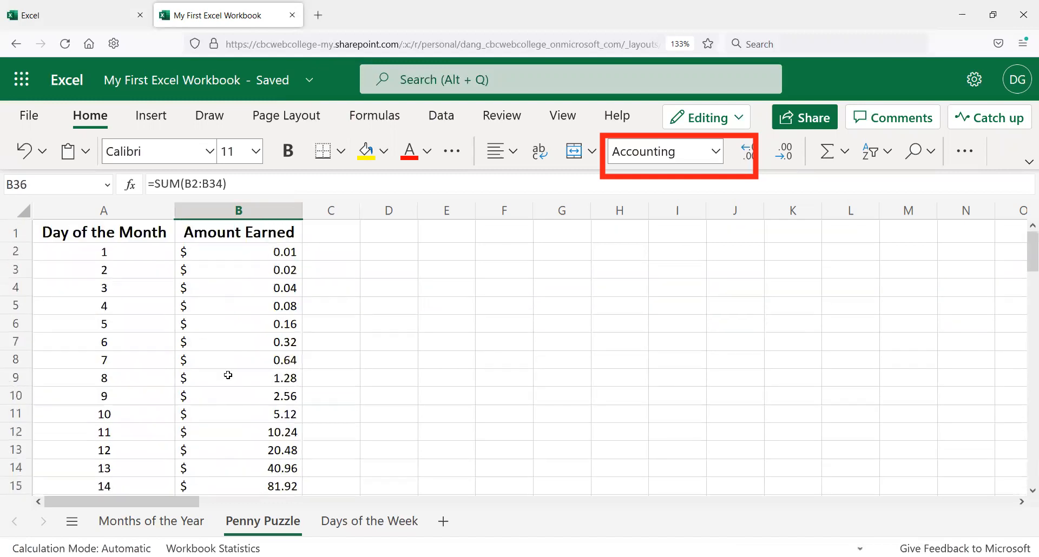
{"action": "left_click", "coordinate": [258, 248]}
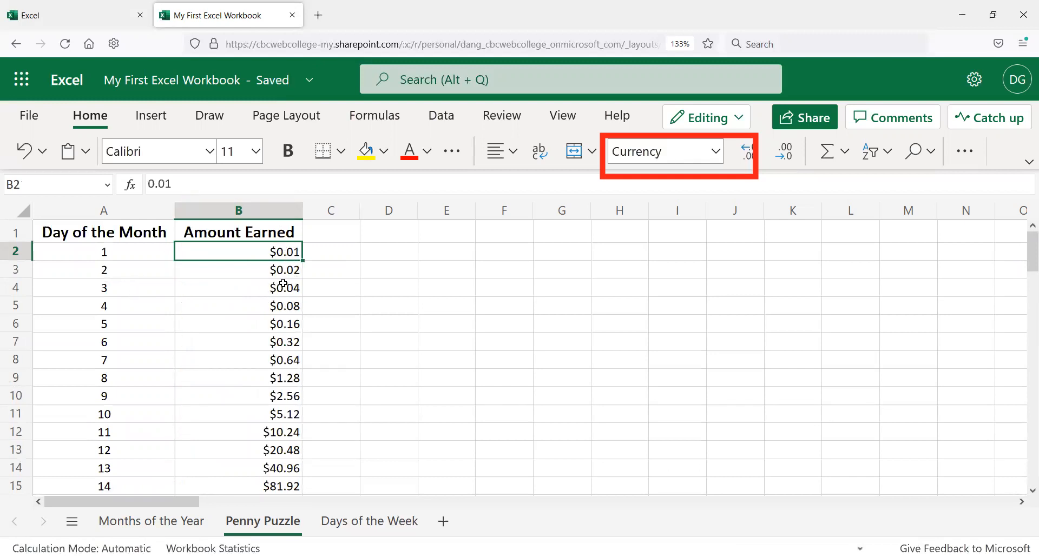
{"action": "scroll", "coordinate": [268, 273], "scroll_direction": "down", "scroll_amount": 2}
{"action": "scroll", "coordinate": [281, 291], "scroll_direction": "down", "scroll_amount": 3}
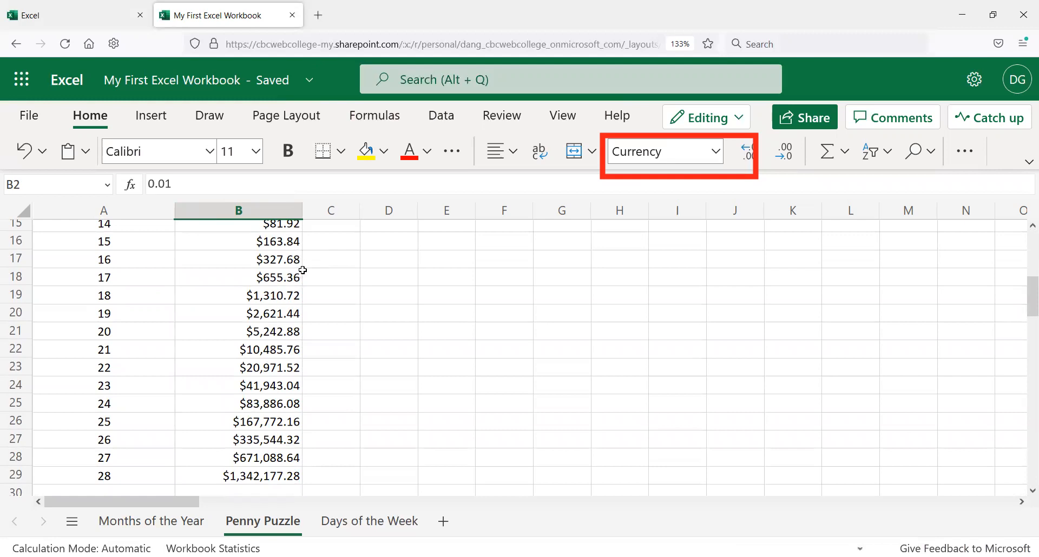
Step: Select column B and set its number format to Accounting
{"action": "left_click", "coordinate": [277, 280]}
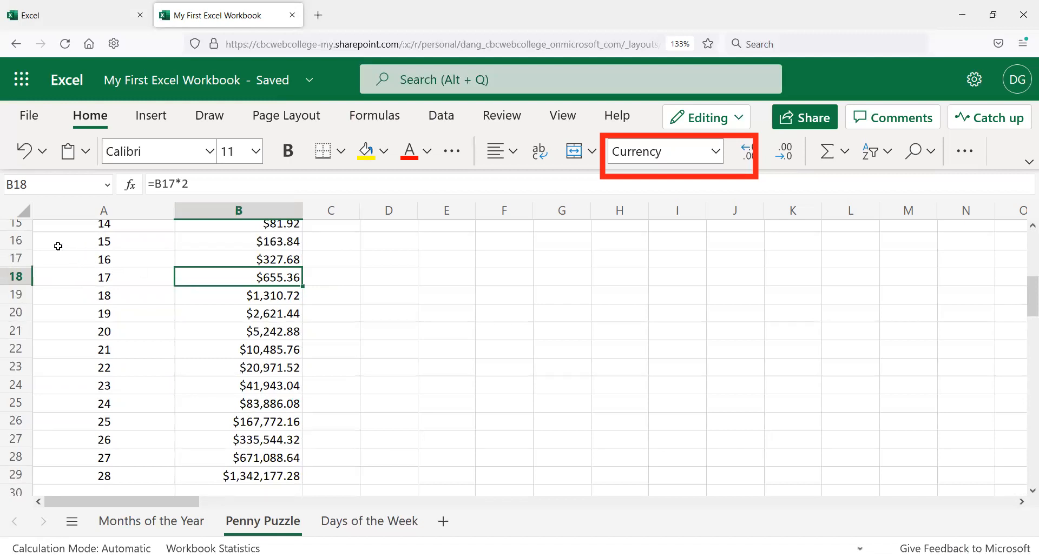
{"action": "left_click", "coordinate": [255, 210]}
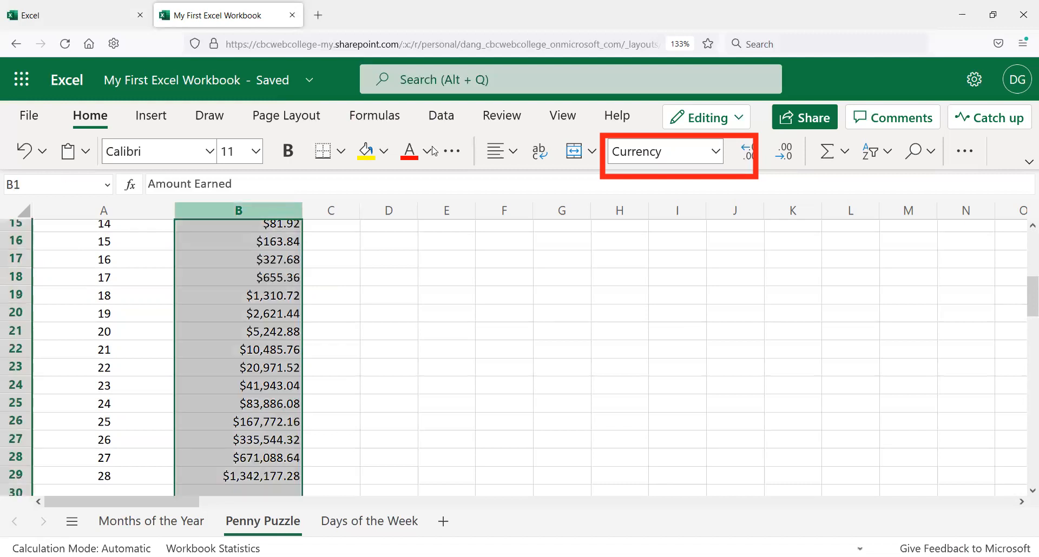
{"action": "left_click", "coordinate": [716, 151]}
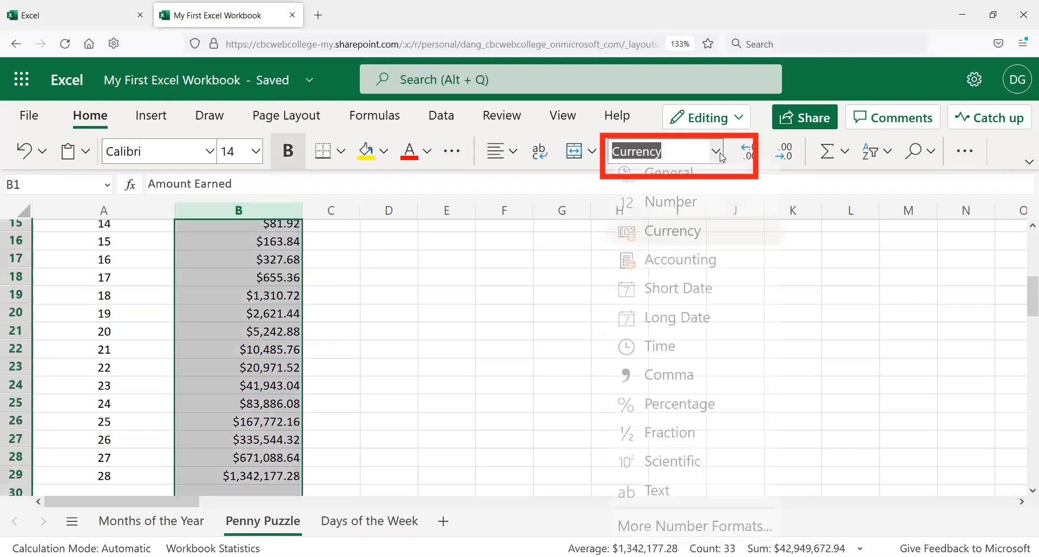
{"action": "left_click", "coordinate": [684, 266]}
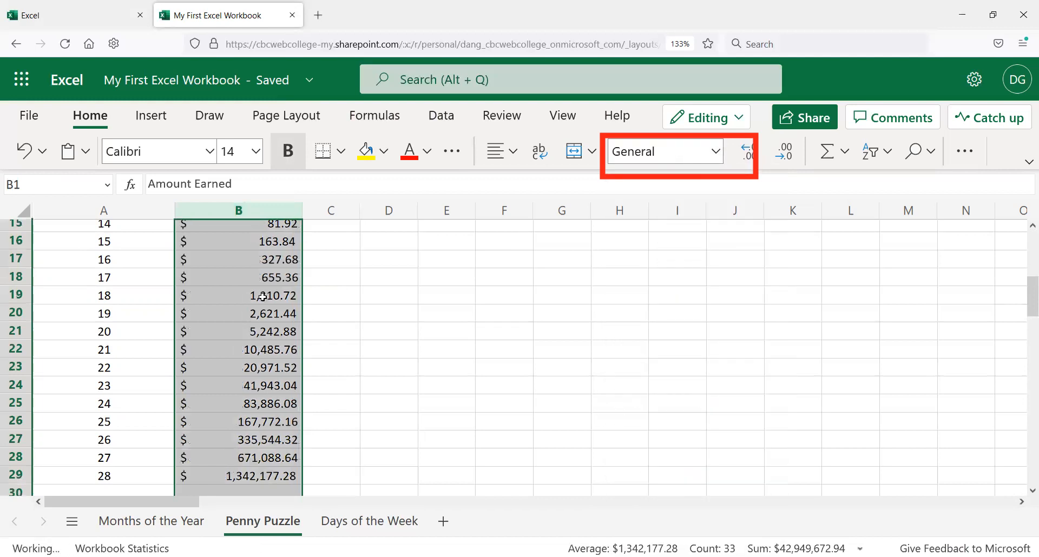
Step: Scroll through column B to review the reformatted amounts and the Grand Total
{"action": "scroll", "coordinate": [253, 320], "scroll_direction": "down", "scroll_amount": 2}
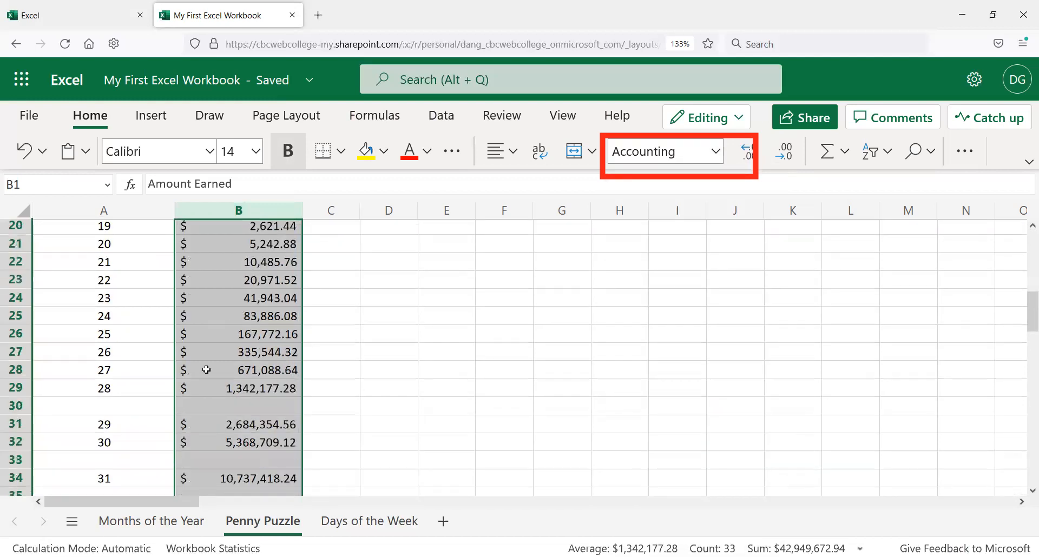
{"action": "scroll", "coordinate": [236, 472], "scroll_direction": "up", "scroll_amount": 5}
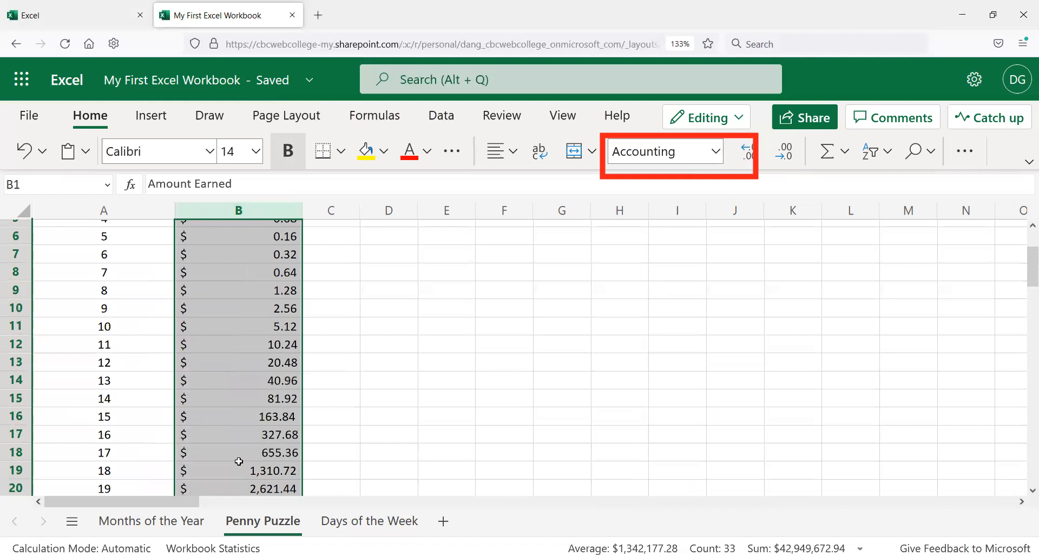
{"action": "scroll", "coordinate": [242, 451], "scroll_direction": "up", "scroll_amount": 1}
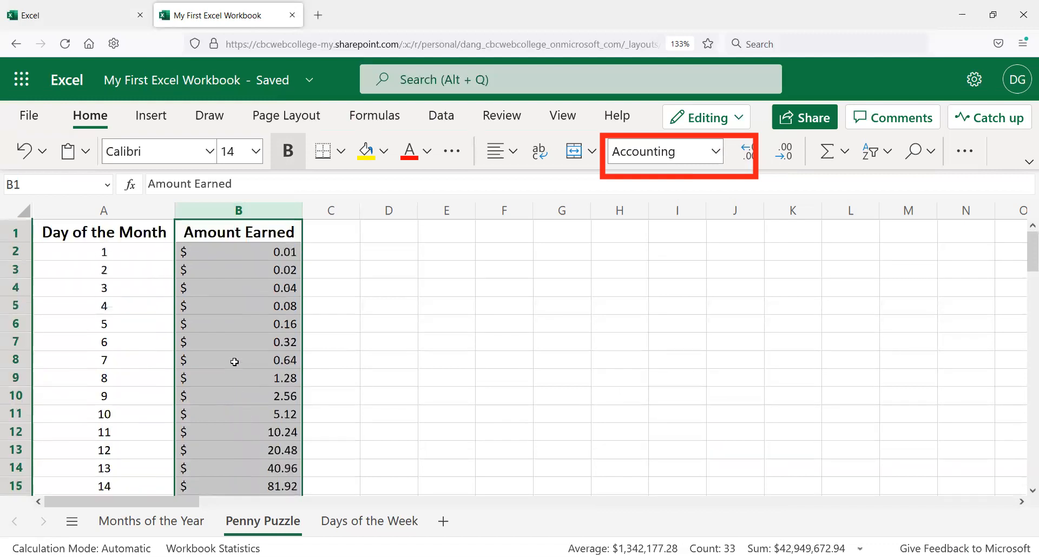
{"action": "scroll", "coordinate": [236, 357], "scroll_direction": "down", "scroll_amount": 8}
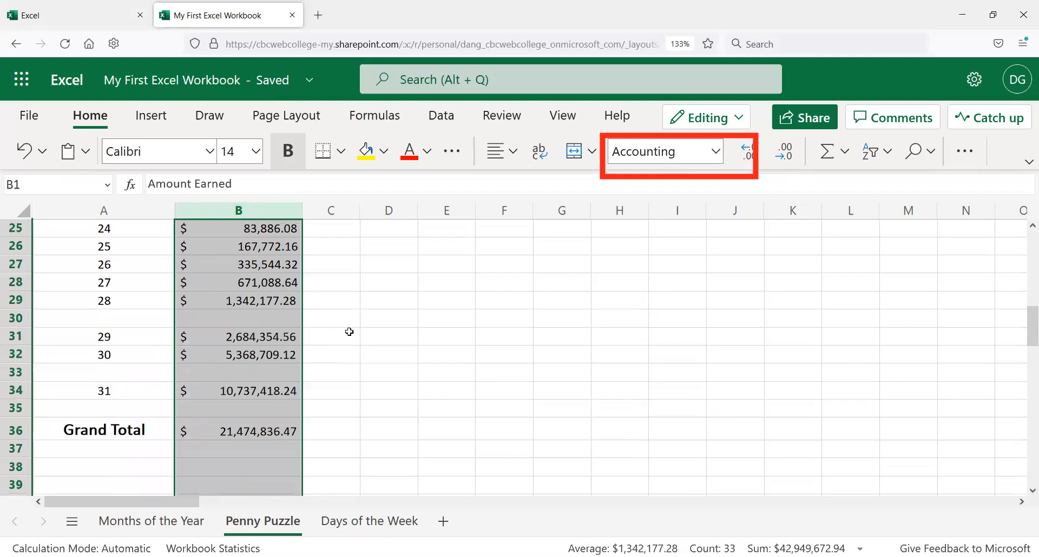
{"action": "left_click", "coordinate": [347, 331]}
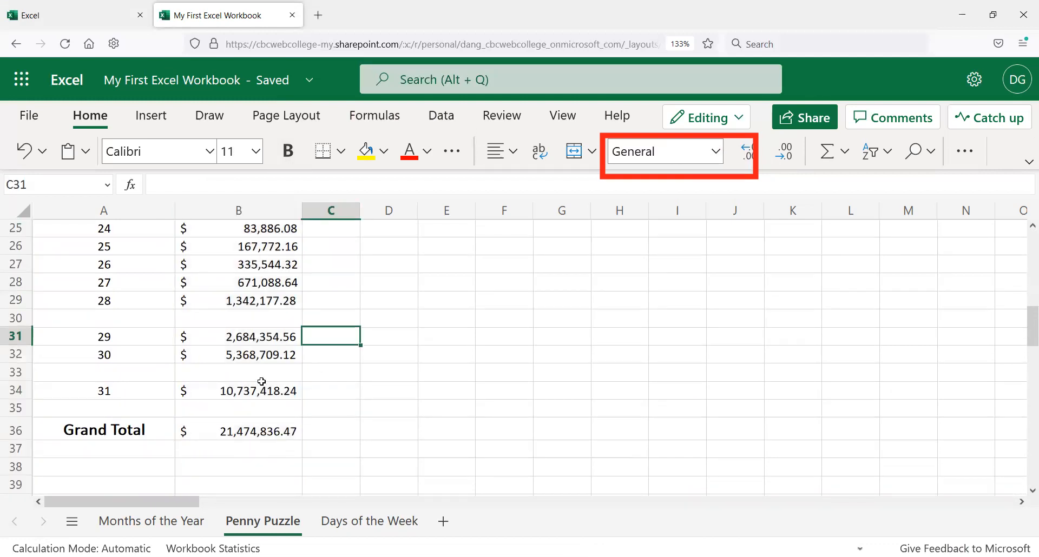
{"action": "scroll", "coordinate": [259, 383], "scroll_direction": "up", "scroll_amount": 8}
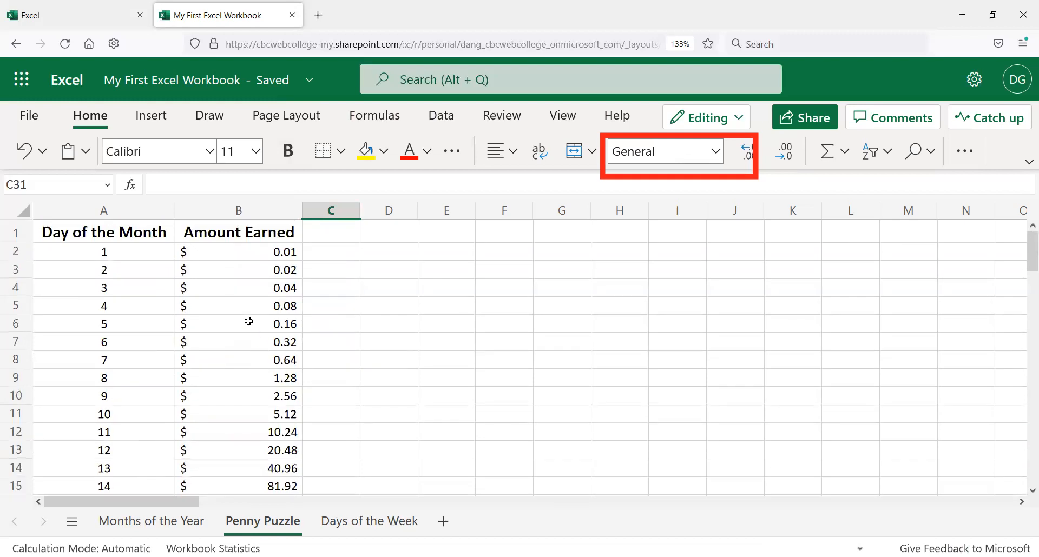
{"action": "scroll", "coordinate": [263, 352], "scroll_direction": "down", "scroll_amount": 3}
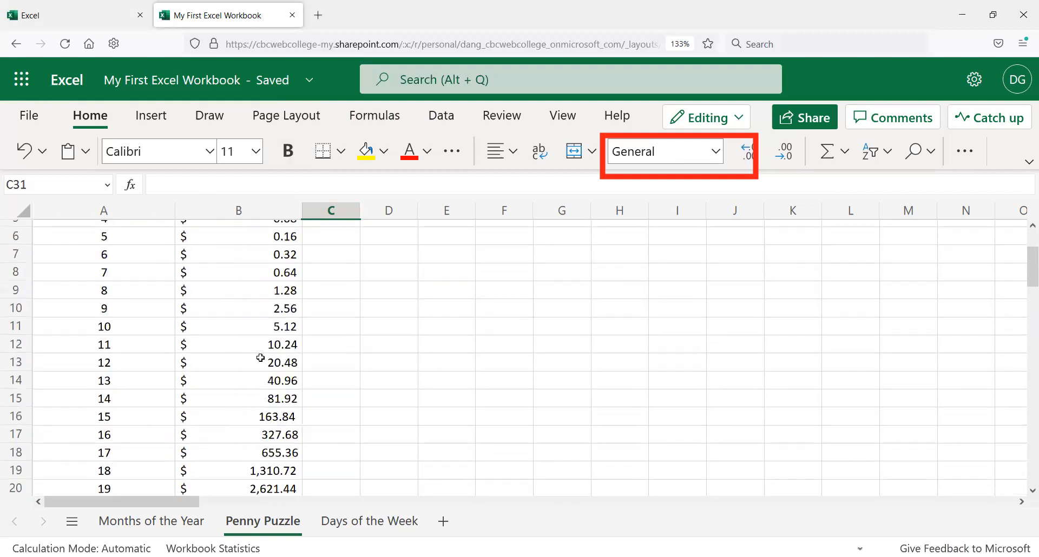
Step: Move the Penny Puzzle sheet to the first position among the sheet tabs
{"action": "scroll", "coordinate": [267, 350], "scroll_direction": "down", "scroll_amount": 2}
{"action": "scroll", "coordinate": [267, 345], "scroll_direction": "down", "scroll_amount": 2}
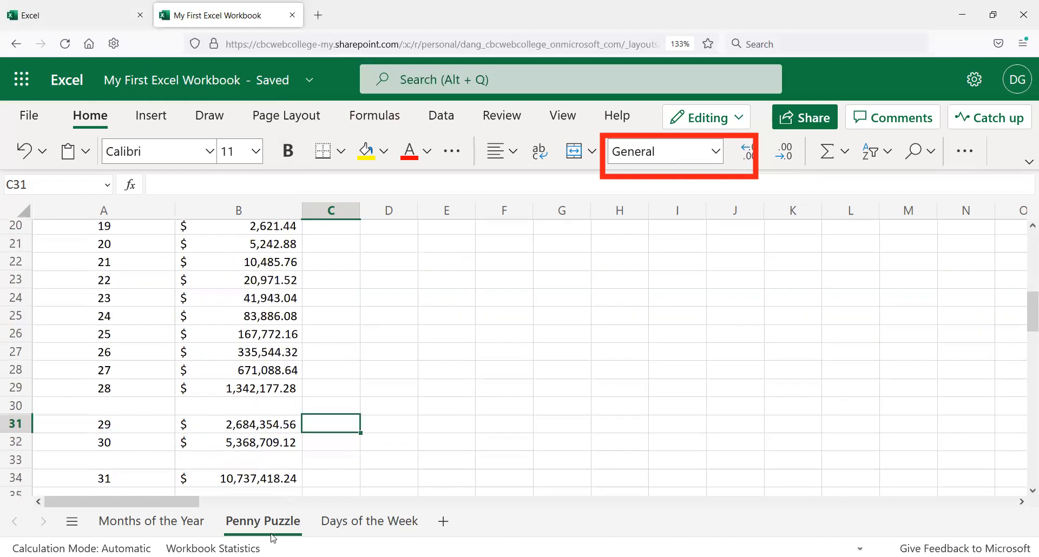
{"action": "scroll", "coordinate": [279, 448], "scroll_direction": "down", "scroll_amount": 2}
{"action": "left_click", "coordinate": [271, 444]}
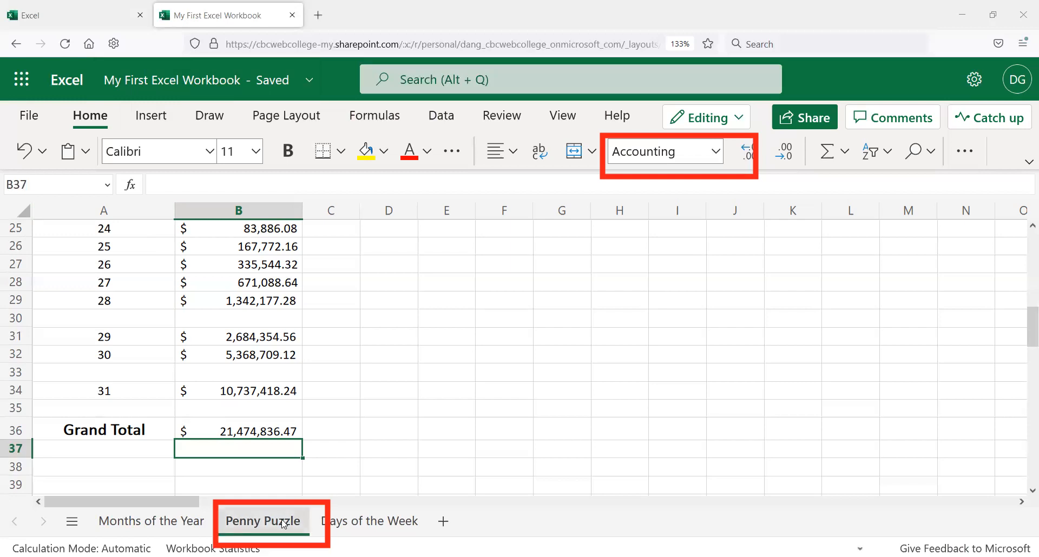
{"action": "left_click_drag", "start_coordinate": [284, 522], "coordinate": [132, 519]}
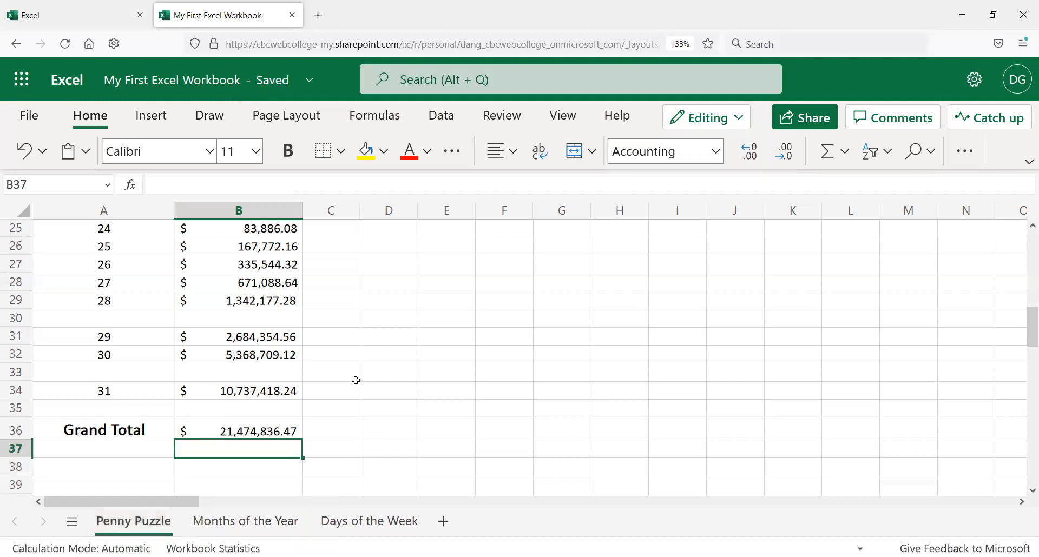
Step: Examine the Penny Puzzle cells, including the doubling formula in the Amount Earned column
{"action": "scroll", "coordinate": [327, 371], "scroll_direction": "up", "scroll_amount": 3}
{"action": "scroll", "coordinate": [326, 371], "scroll_direction": "up", "scroll_amount": 6}
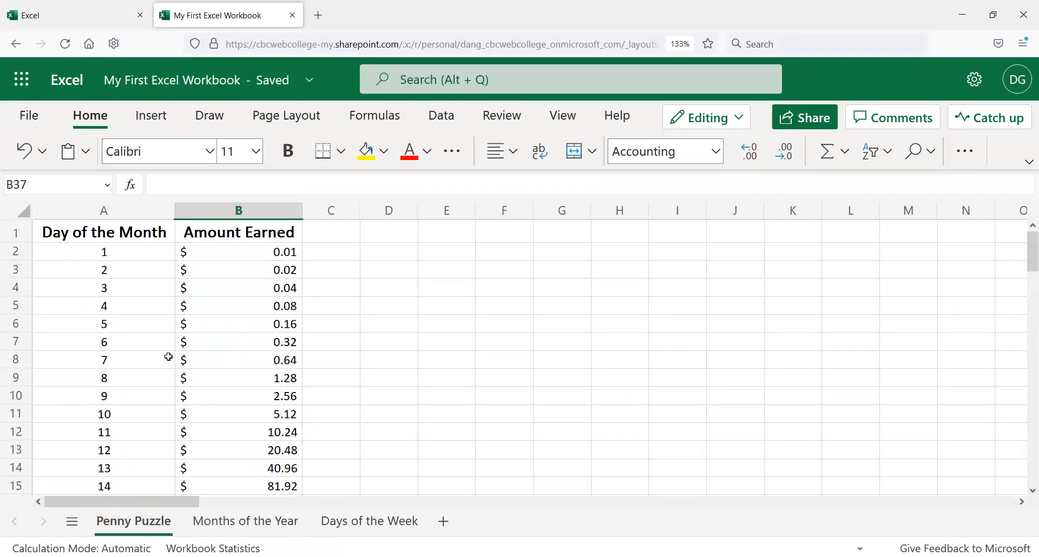
{"action": "left_click", "coordinate": [290, 532]}
{"action": "left_click", "coordinate": [403, 533]}
{"action": "left_click", "coordinate": [134, 522]}
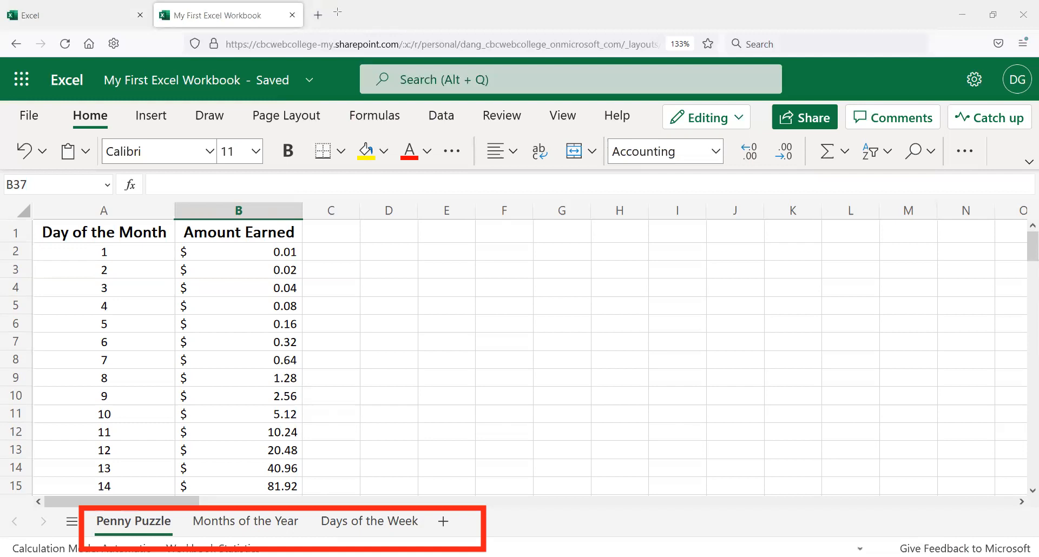
{"action": "left_click", "coordinate": [206, 299]}
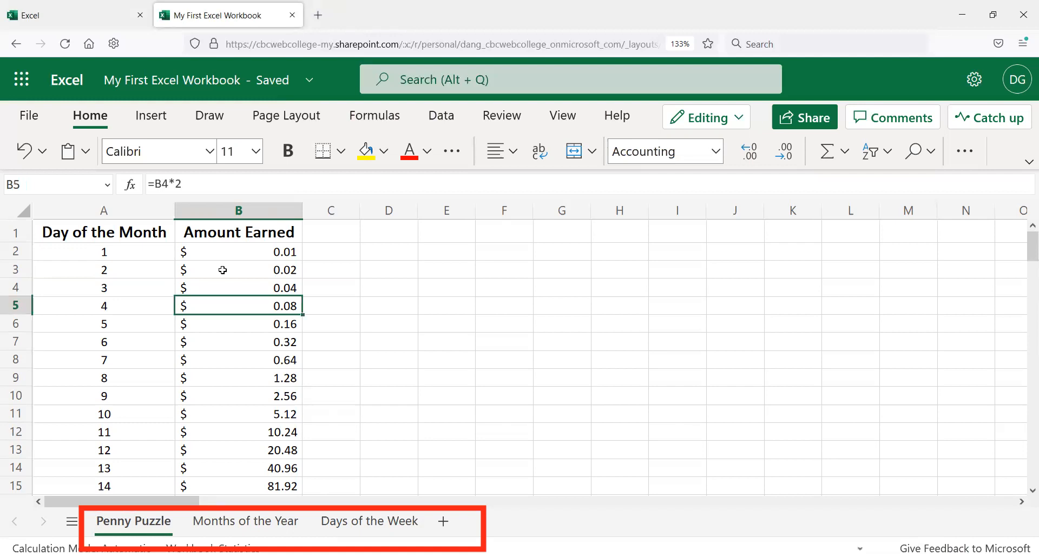
{"action": "left_click", "coordinate": [134, 282]}
{"action": "left_click", "coordinate": [136, 246]}
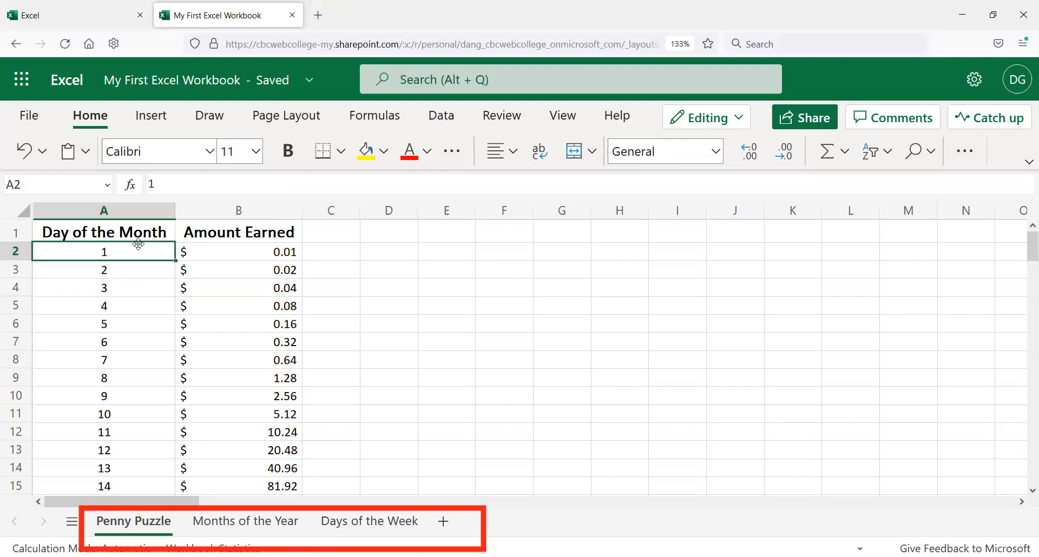
{"action": "left_click", "coordinate": [348, 316]}
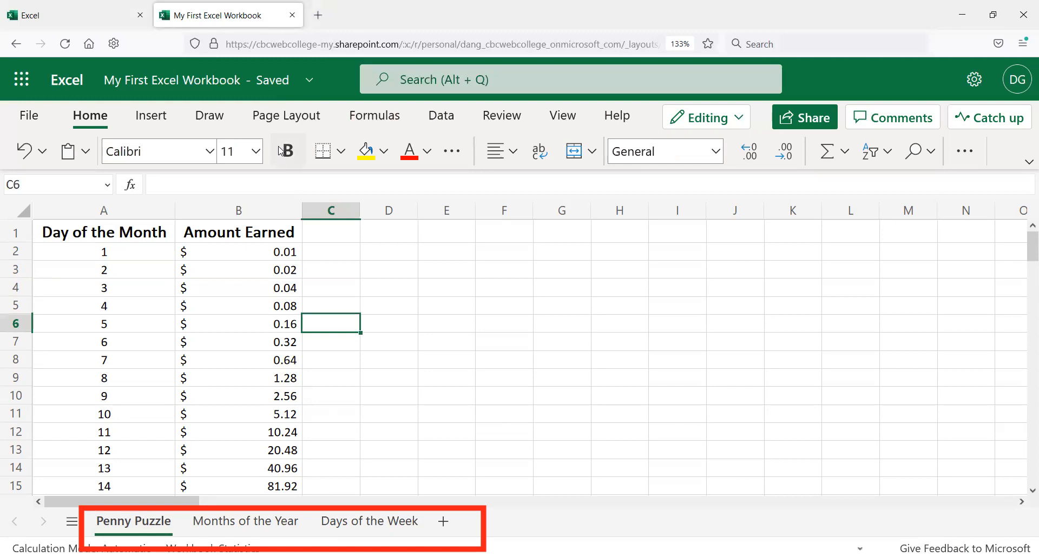
Step: Review the Months of the Year and Days of the Week sheets, returning to Penny Puzzle
{"action": "left_click", "coordinate": [259, 533]}
{"action": "left_click_drag", "start_coordinate": [320, 259], "coordinate": [536, 261]}
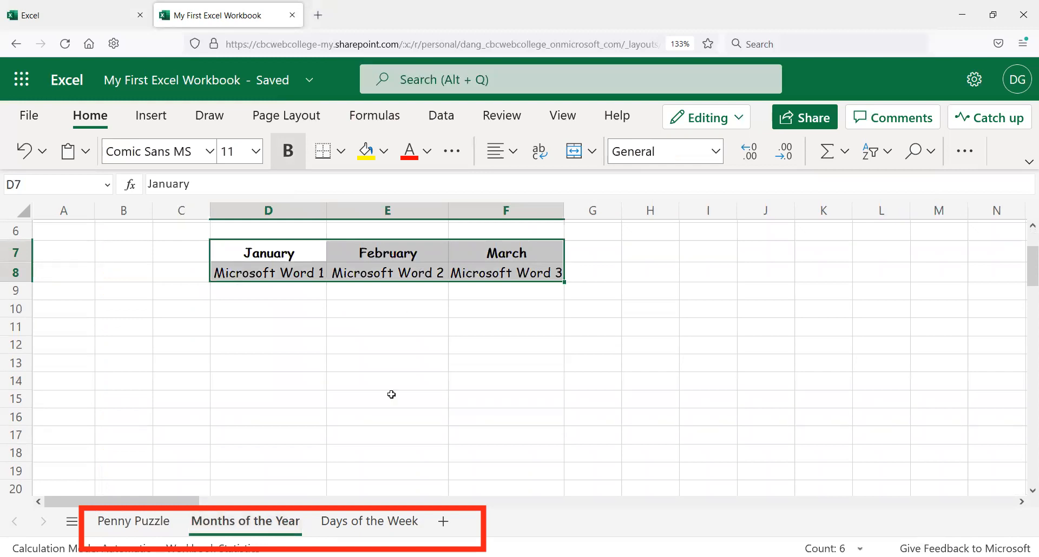
{"action": "left_click", "coordinate": [373, 525]}
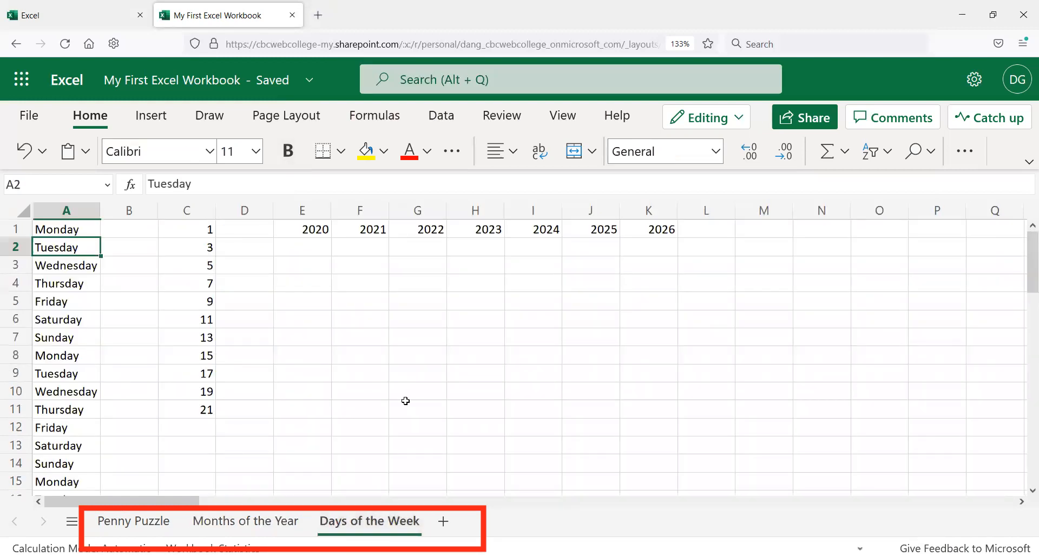
{"action": "scroll", "coordinate": [379, 398], "scroll_direction": "down", "scroll_amount": 3}
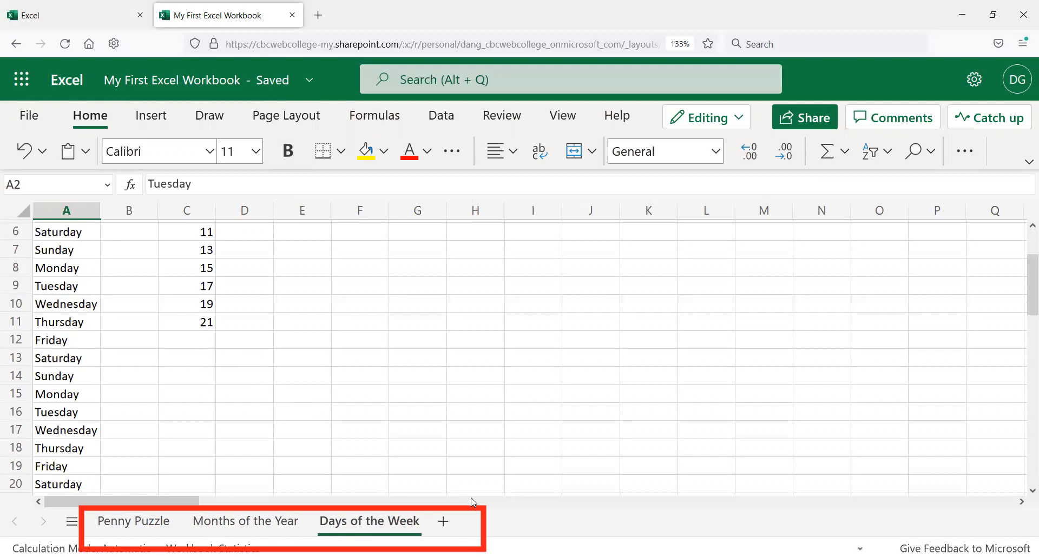
{"action": "left_click", "coordinate": [124, 525]}
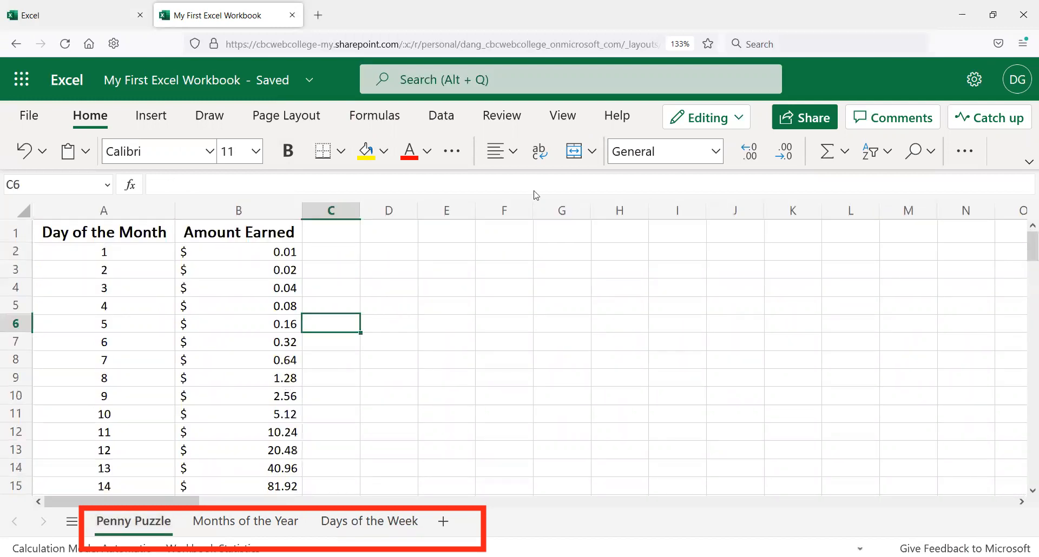
Step: Review the Penny Puzzle headings and values down to the Grand Total row
{"action": "left_click", "coordinate": [131, 237]}
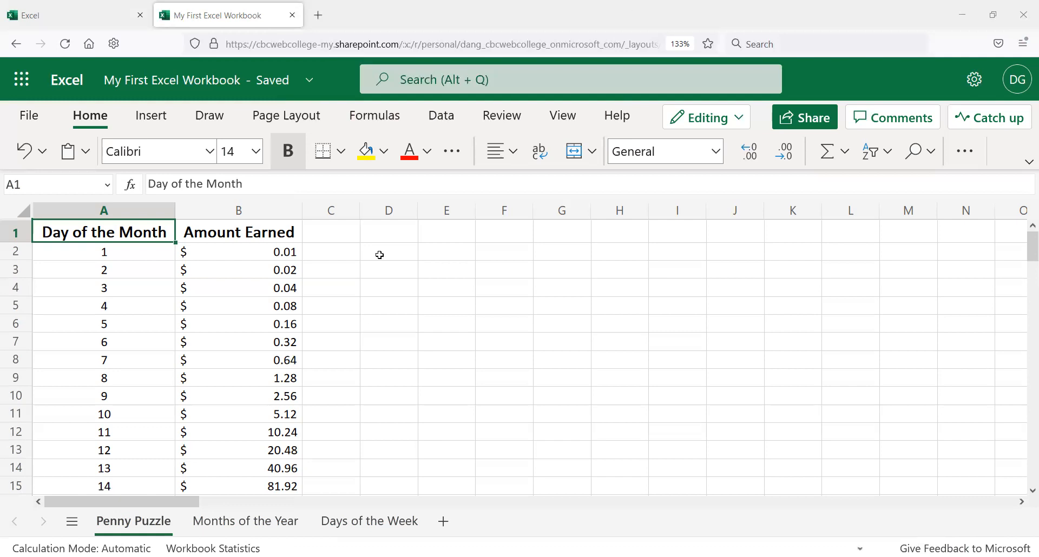
{"action": "left_click", "coordinate": [349, 260]}
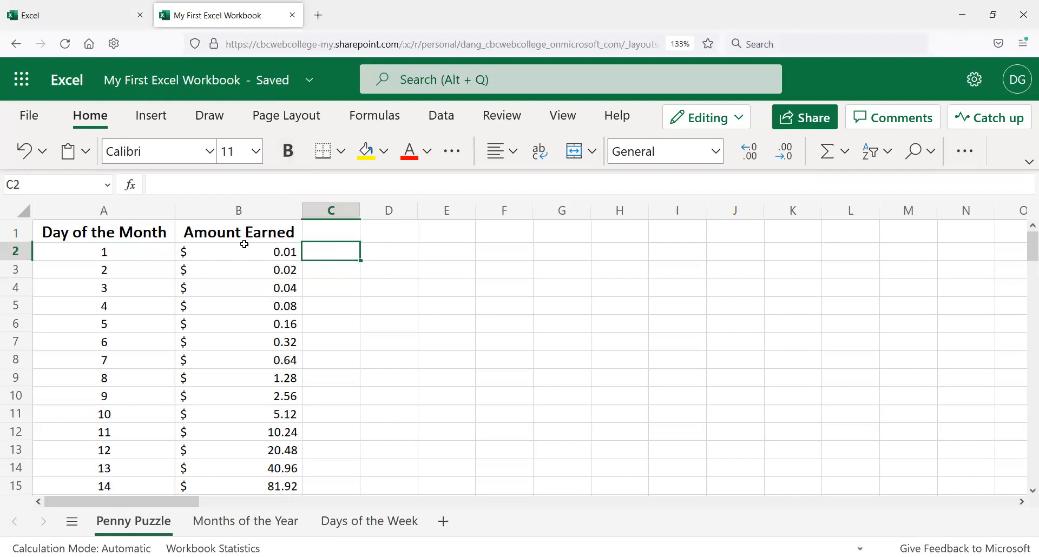
{"action": "left_click", "coordinate": [145, 261]}
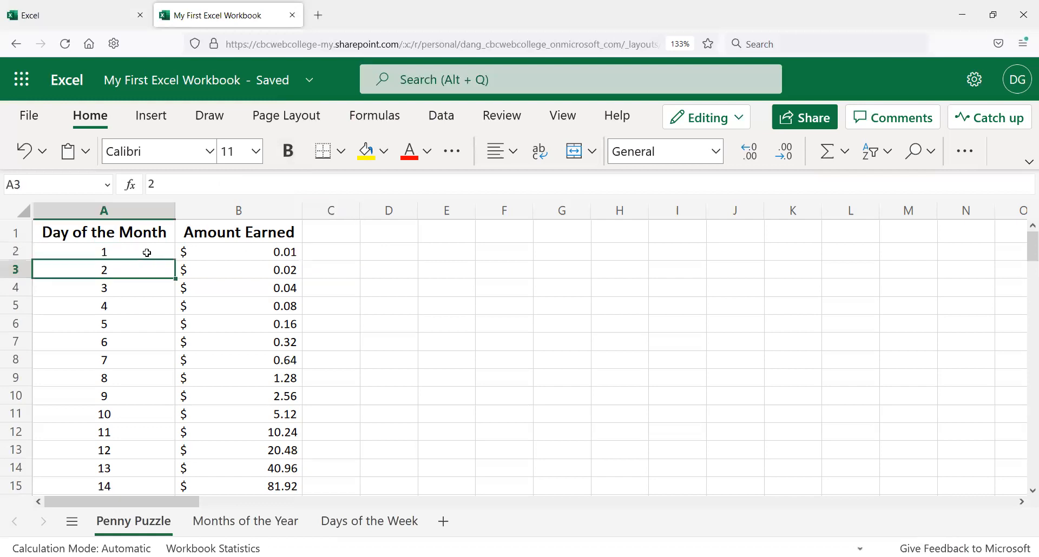
{"action": "left_click", "coordinate": [136, 234]}
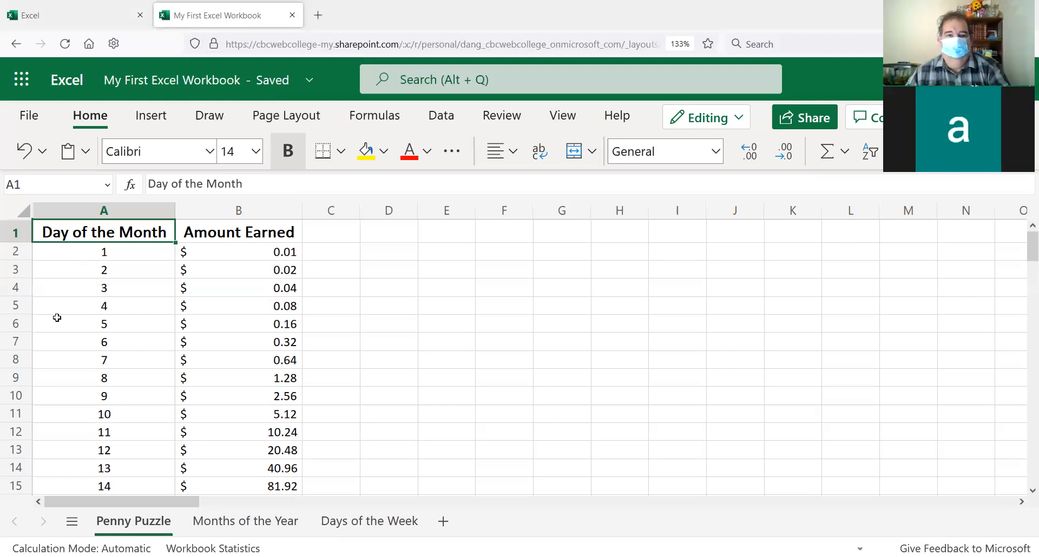
{"action": "scroll", "coordinate": [90, 318], "scroll_direction": "down", "scroll_amount": 6}
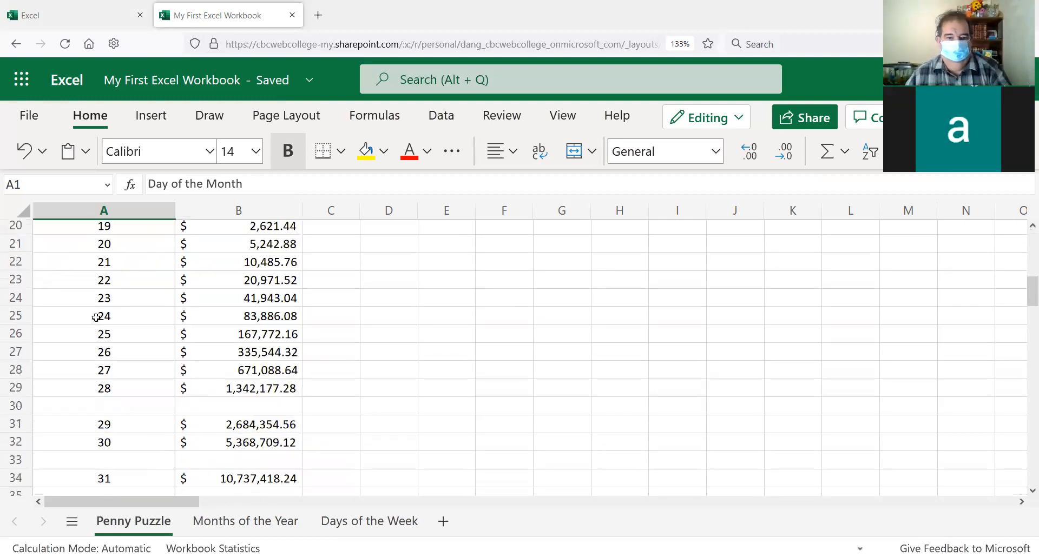
{"action": "scroll", "coordinate": [96, 317], "scroll_direction": "down", "scroll_amount": 3}
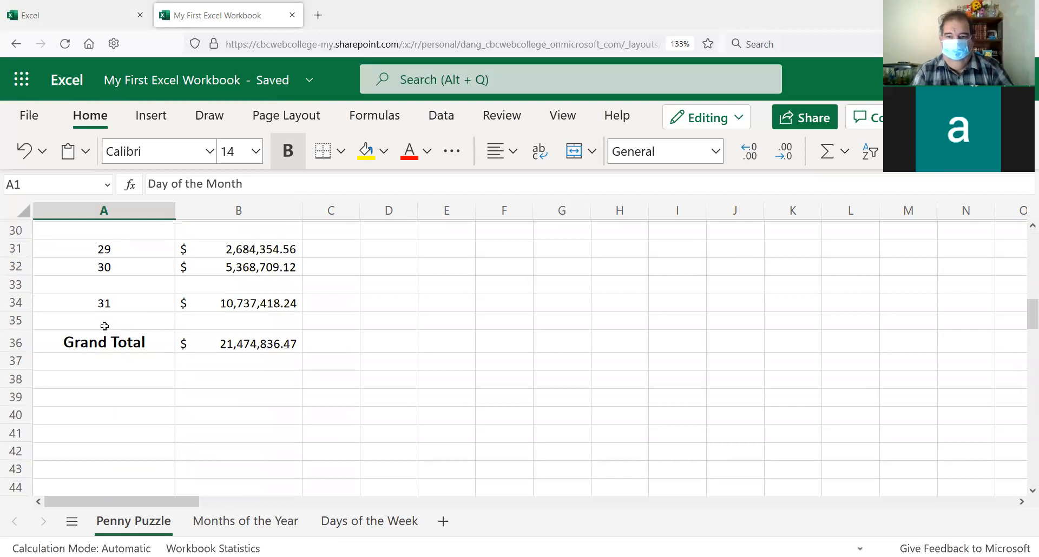